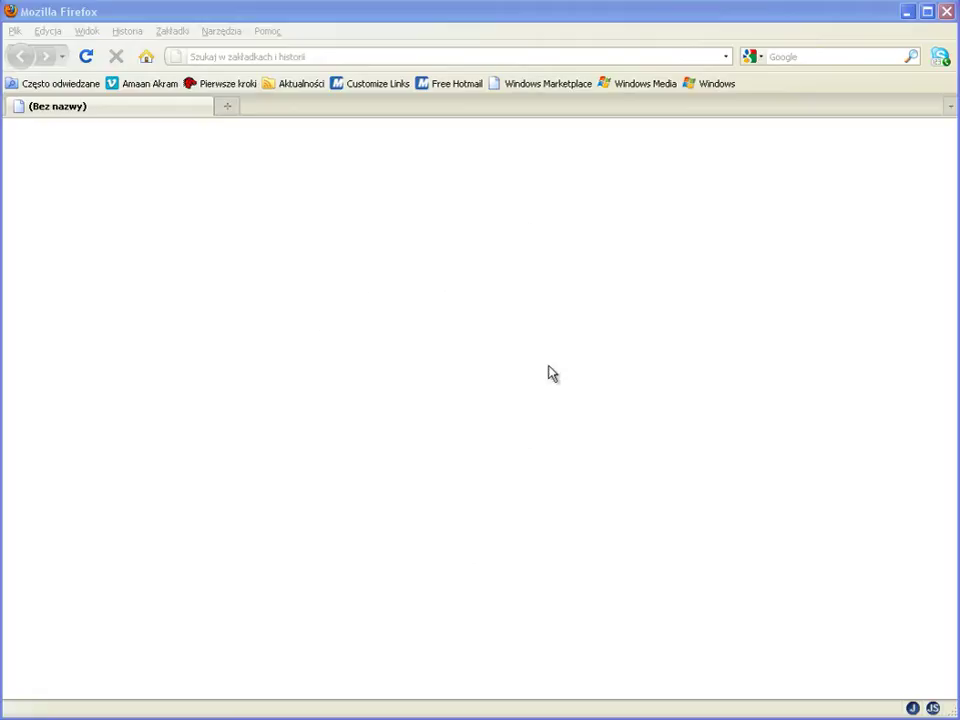
pyautogui.click(317, 55)
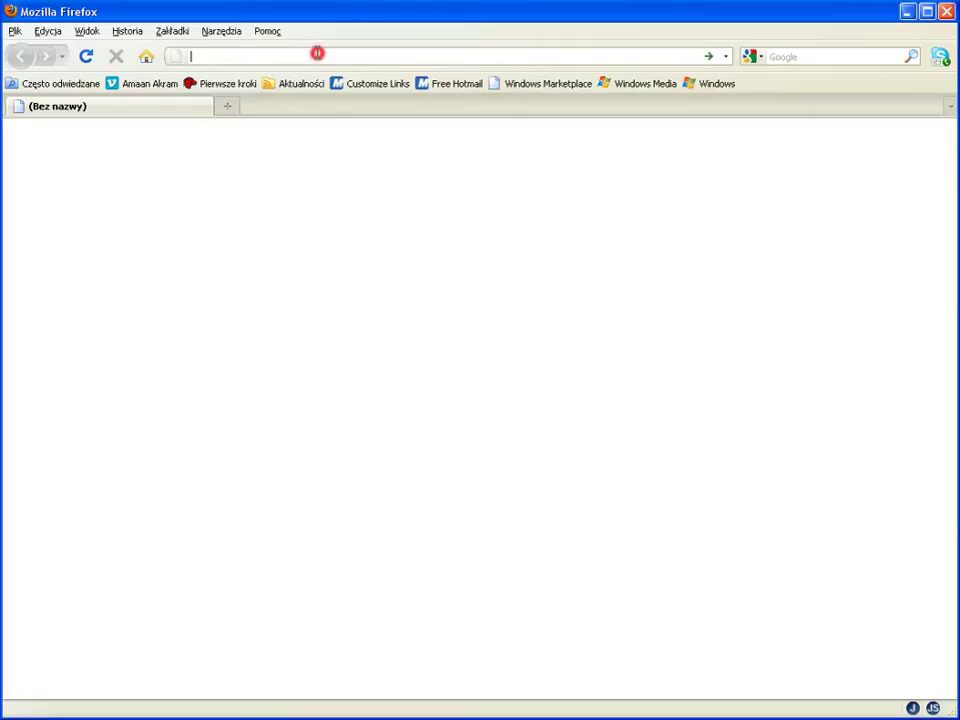
pyautogui.write('www.')
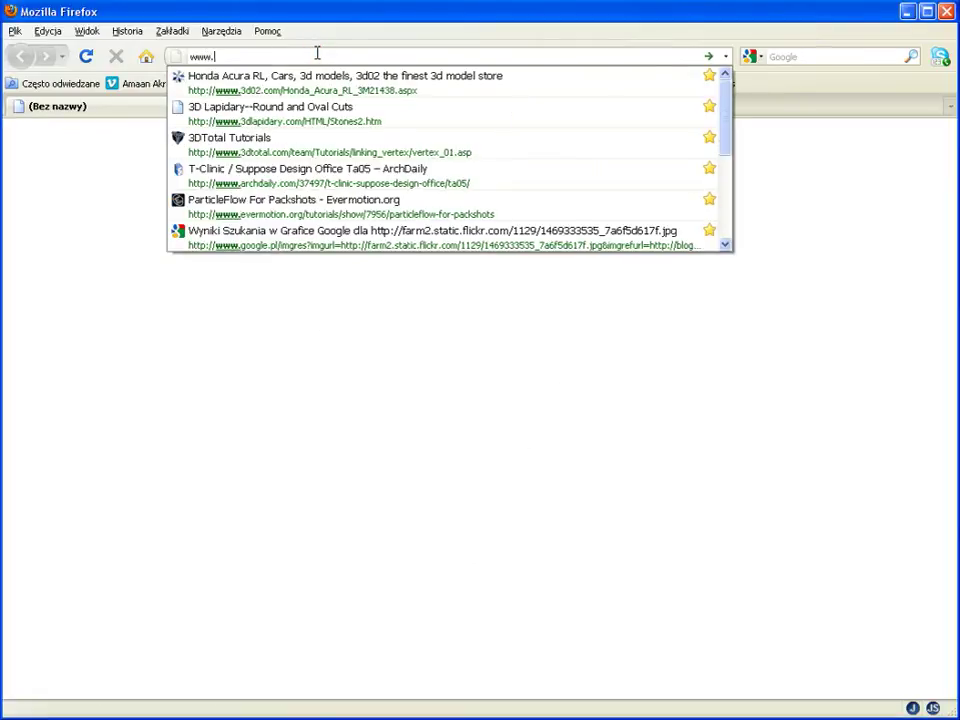
pyautogui.write('cgtextures.com')
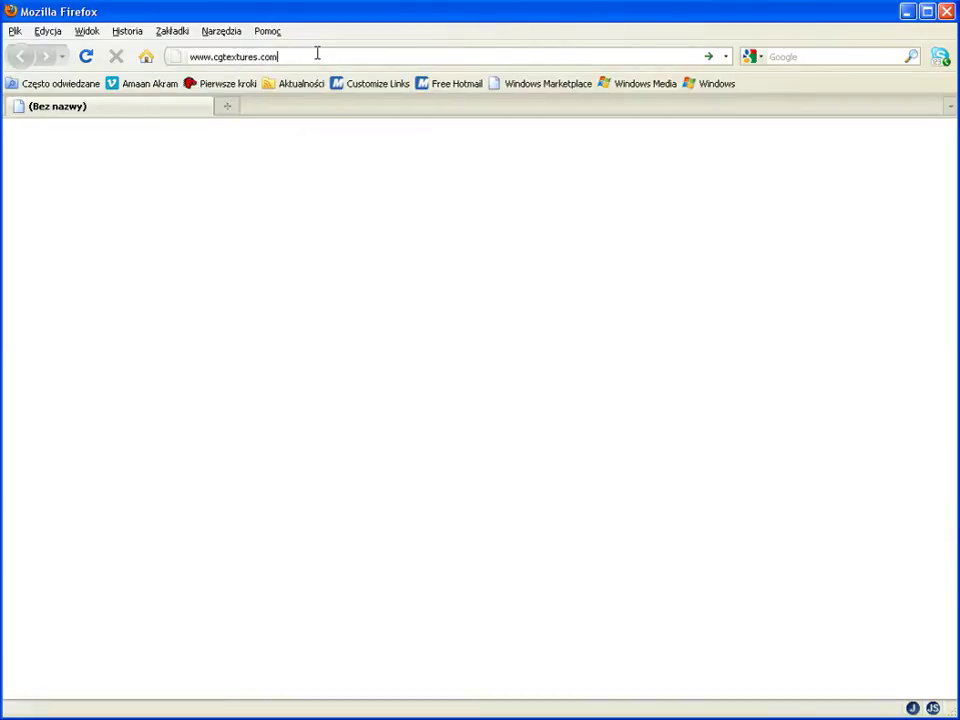
pyautogui.press('Return')
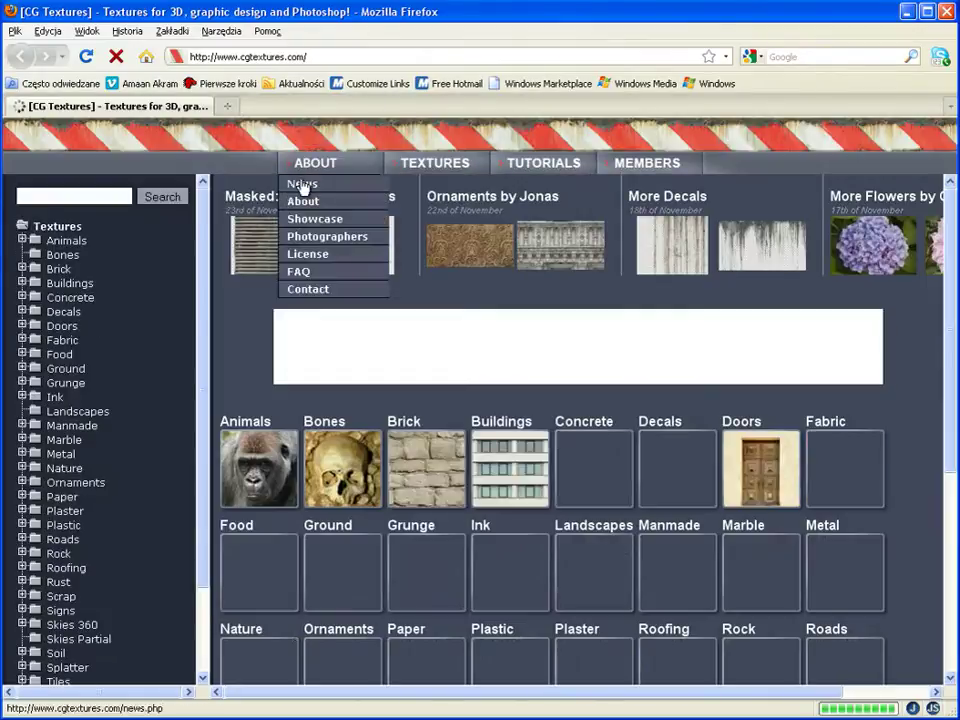
# Expand the Wood category and browse the Fine Wood texture thumbnails.
pyautogui.moveTo(203, 228); pyautogui.dragTo(204, 346)
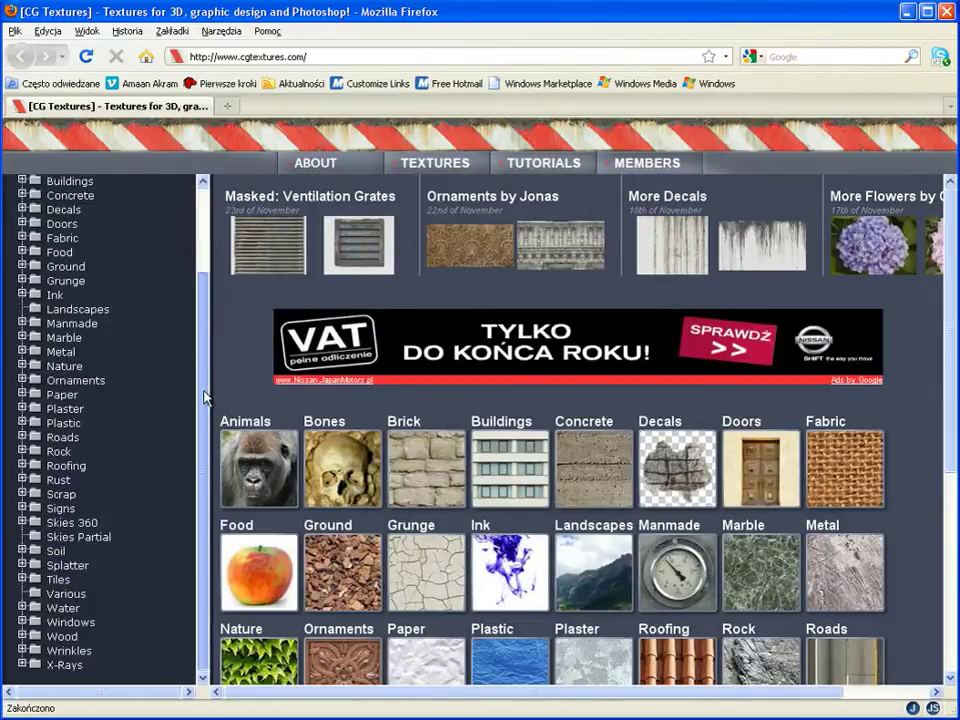
pyautogui.click(22, 636)
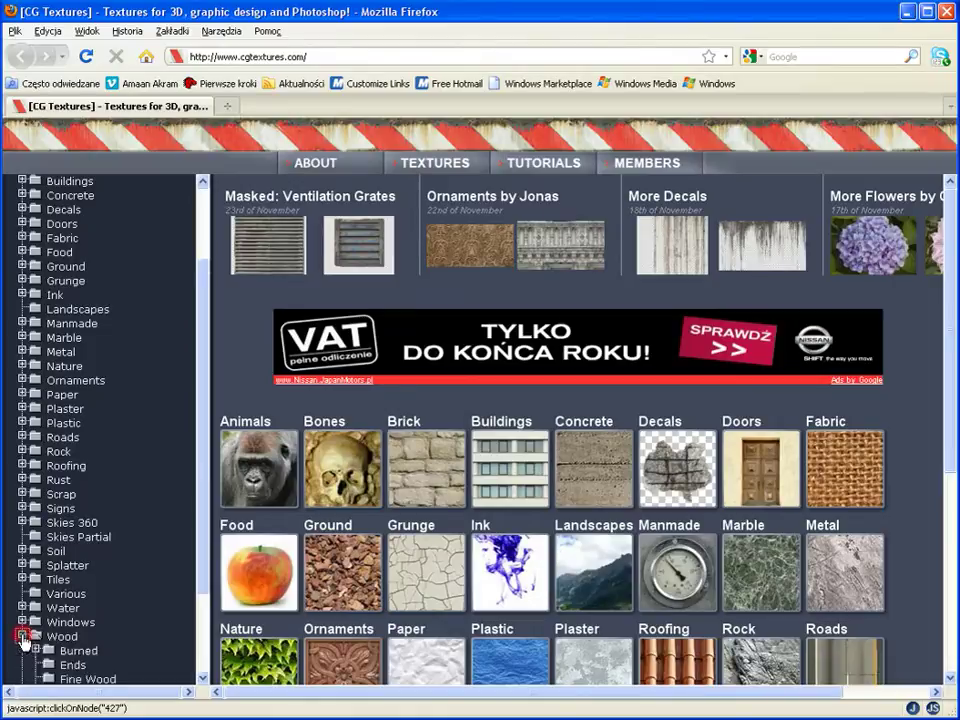
pyautogui.click(62, 637)
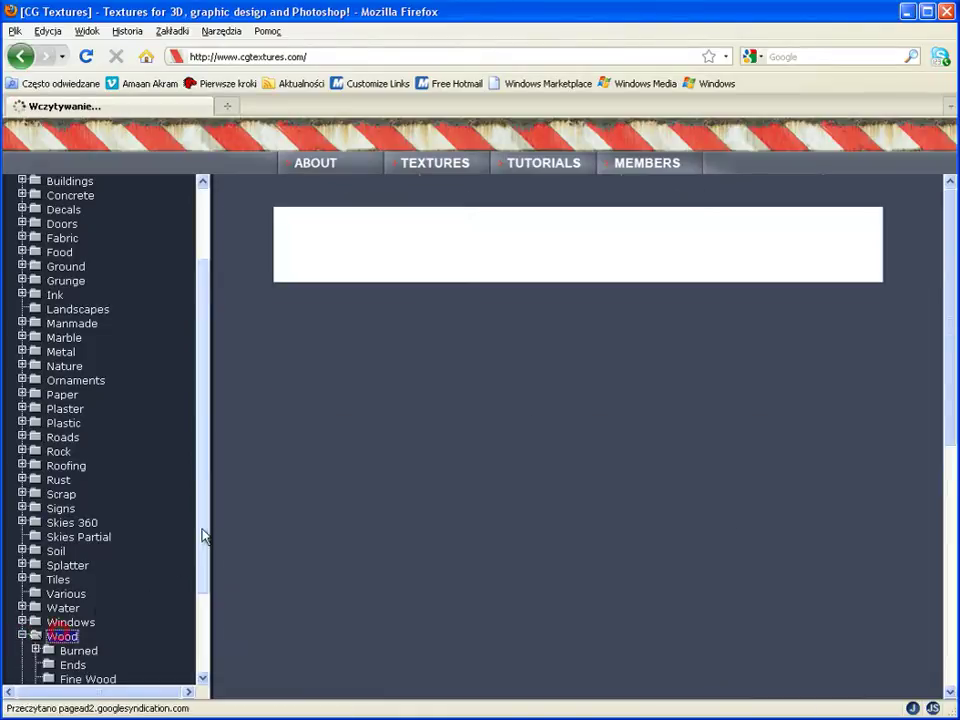
pyautogui.click(275, 584)
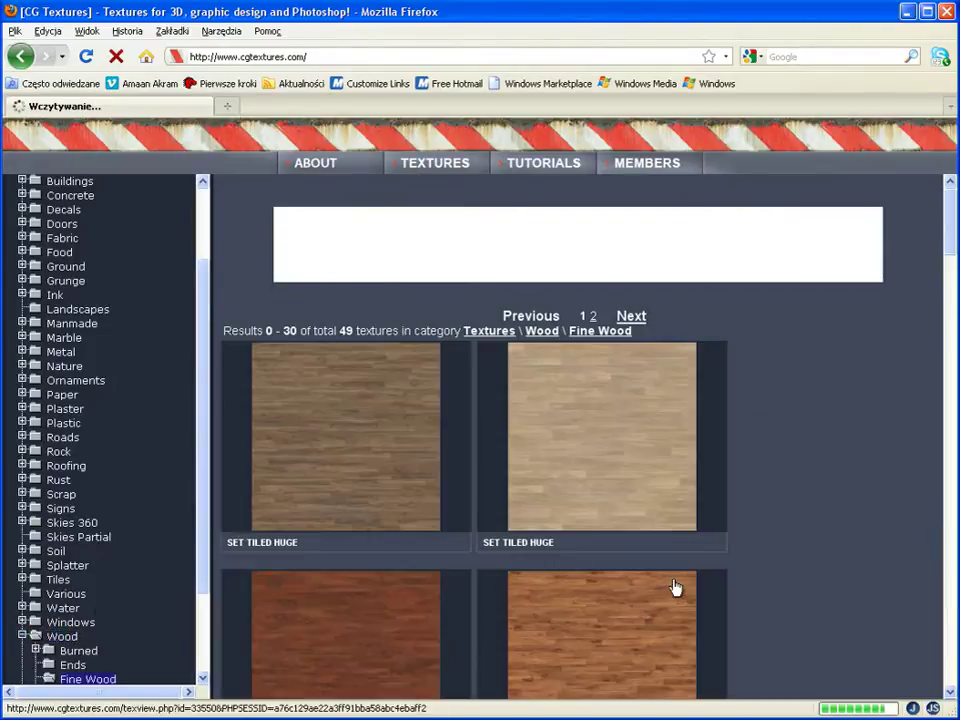
pyautogui.scroll(-4, 670, 588)
pyautogui.scroll(-4, 675, 585)
pyautogui.scroll(-8, 679, 584)
pyautogui.scroll(-4, 679, 584)
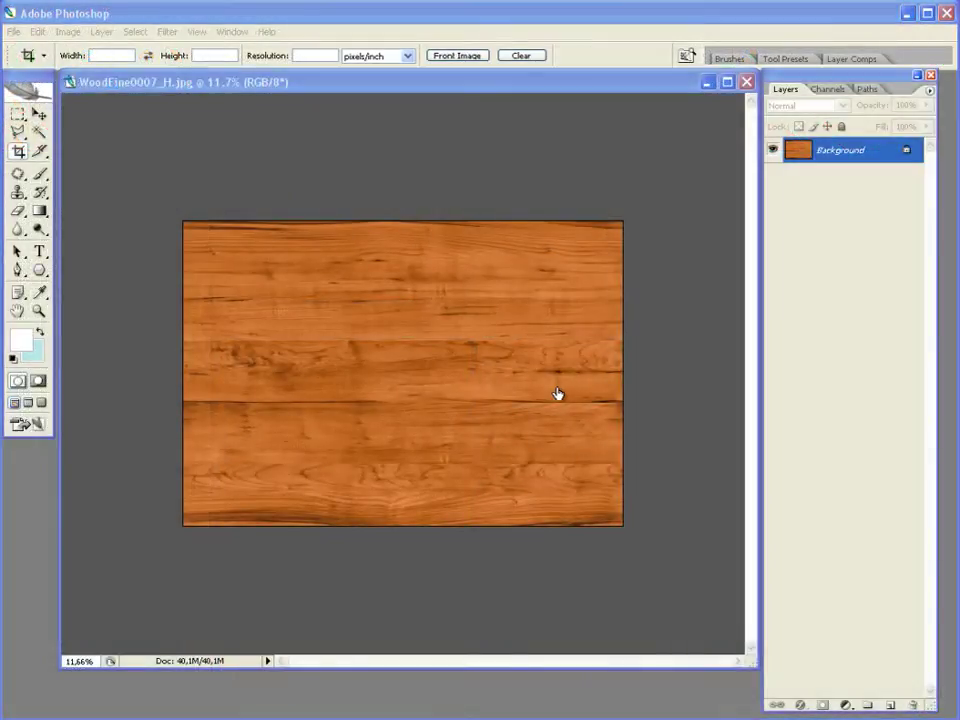
# Convert the Background into Layer 0 and rotate the canvas 90° clockwise.
pyautogui.rightClick(835, 152)
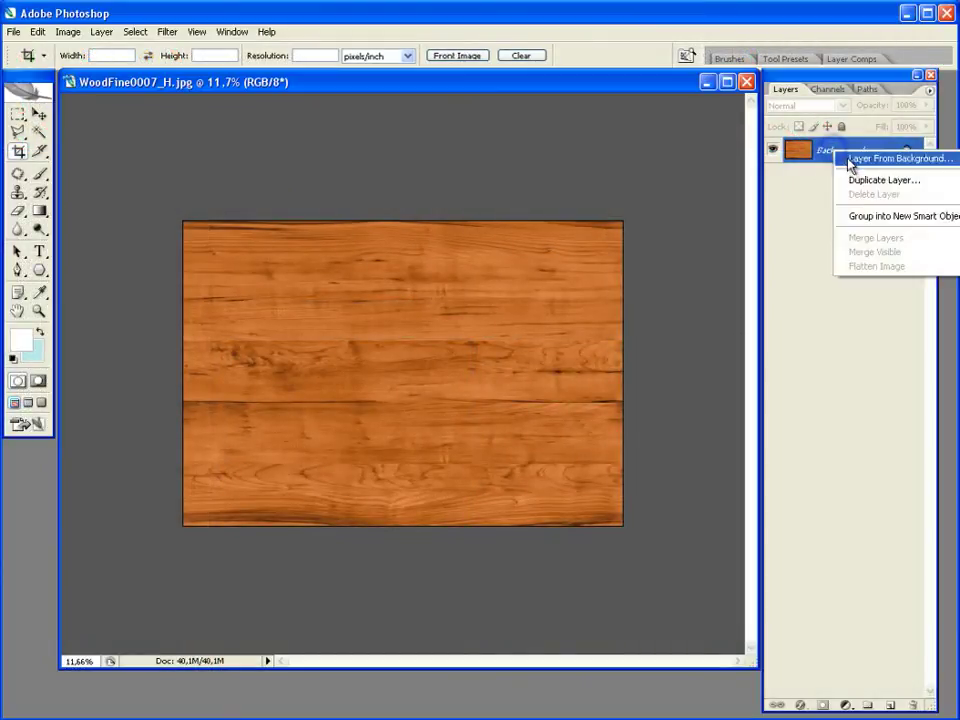
pyautogui.click(848, 156)
pyautogui.click(825, 248)
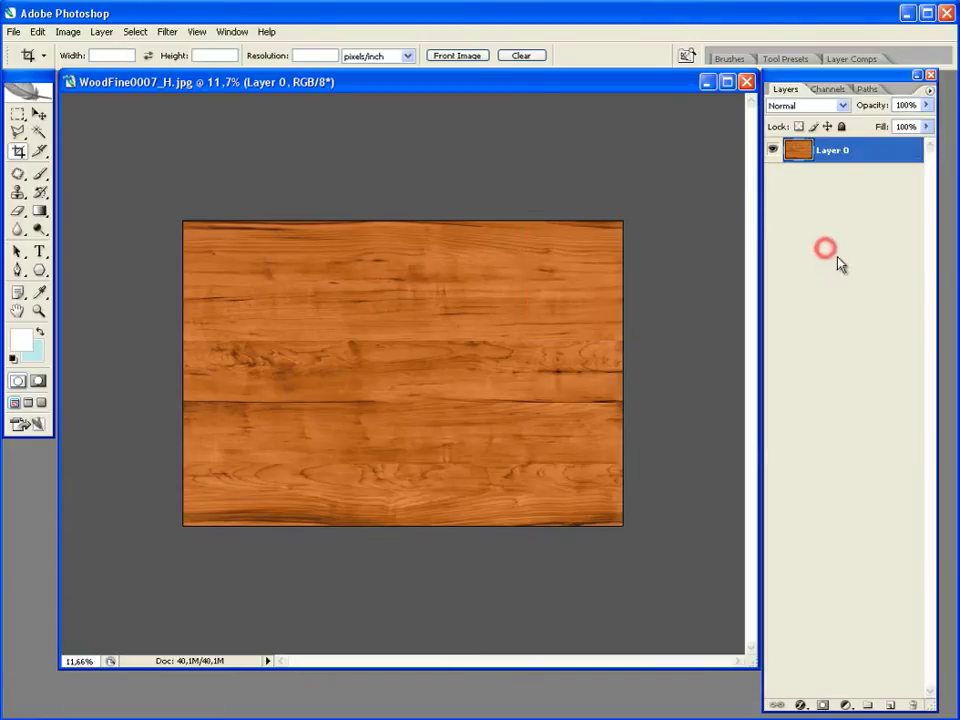
pyautogui.click(68, 31)
pyautogui.moveTo(96, 186)
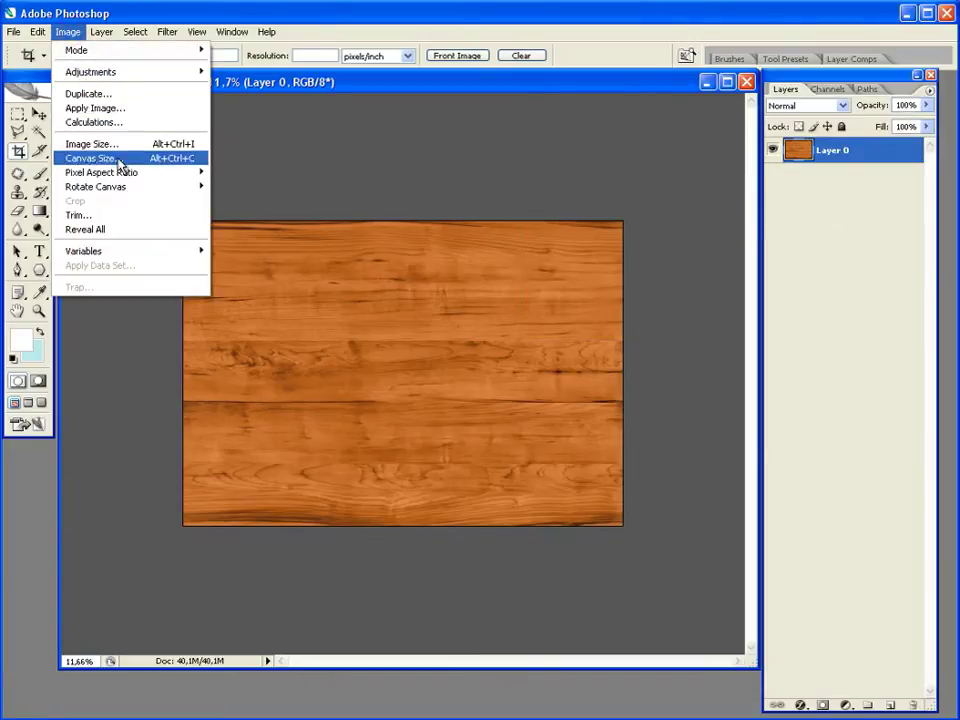
pyautogui.click(132, 186)
pyautogui.click(258, 201)
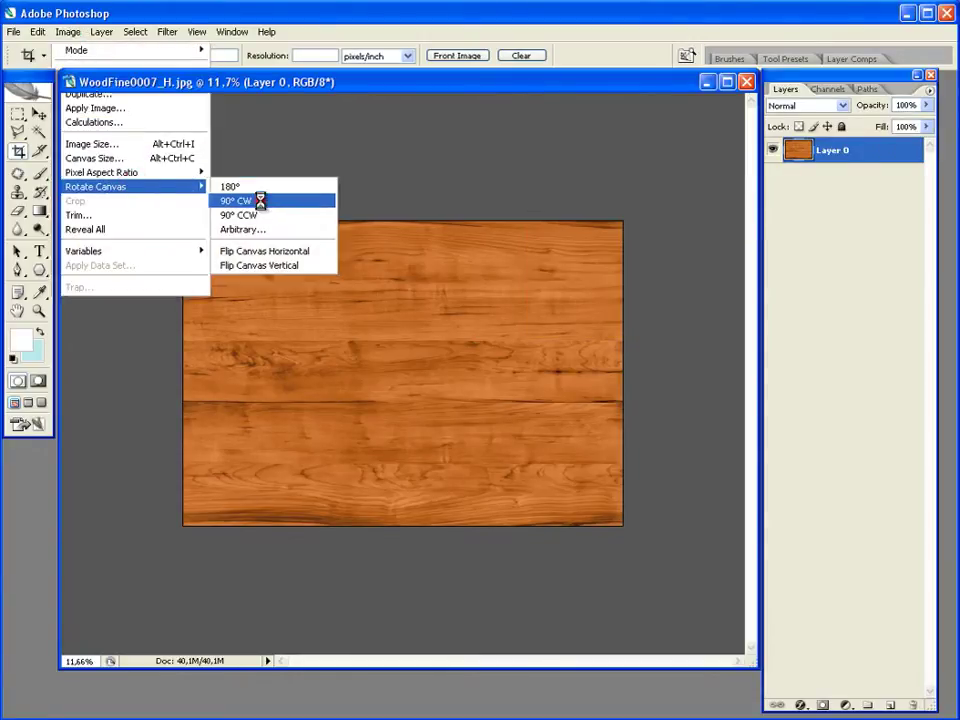
# Widen the canvas to 4500 pixels.
pyautogui.click(68, 31)
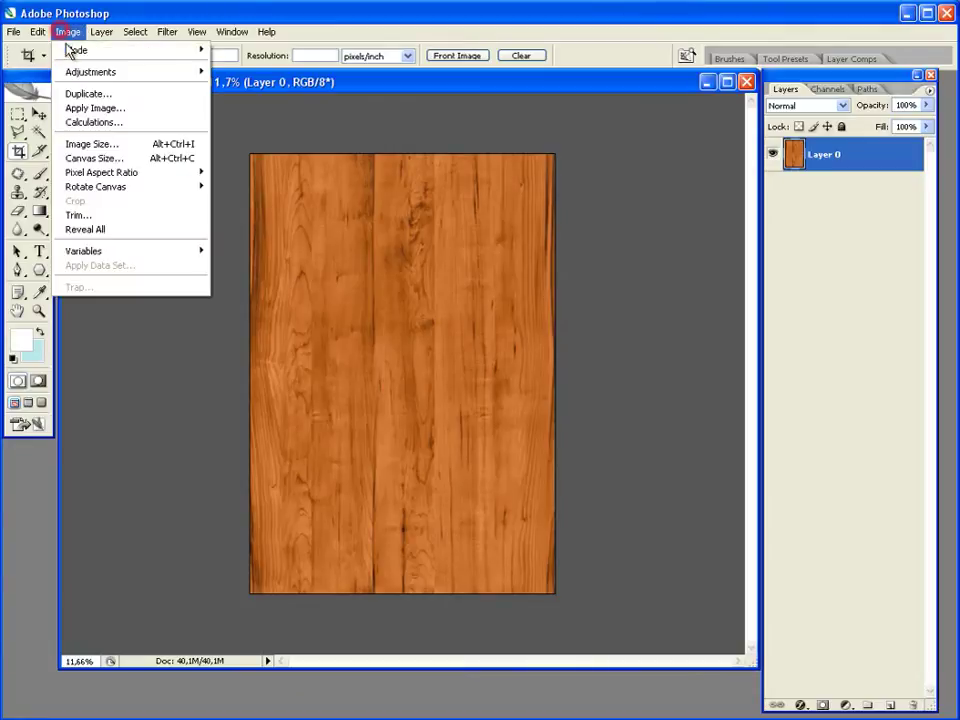
pyautogui.click(145, 158)
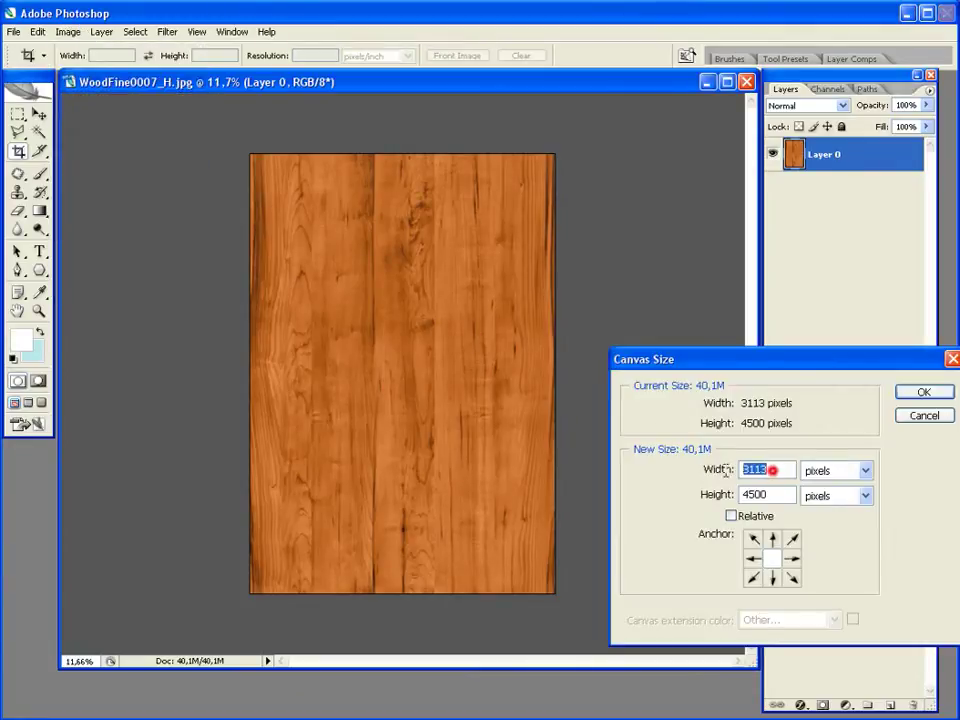
pyautogui.write('4500')
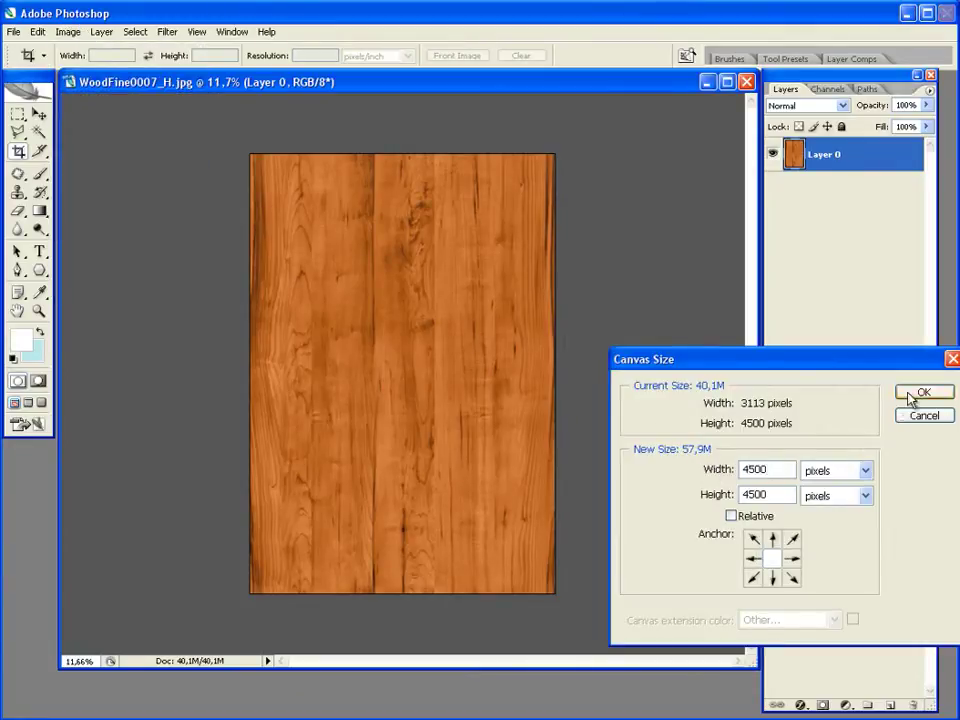
pyautogui.click(920, 392)
# Snap the wood to the left edge, duplicate a copy on the right, and merge into Layer 0.
pyautogui.click(40, 114)
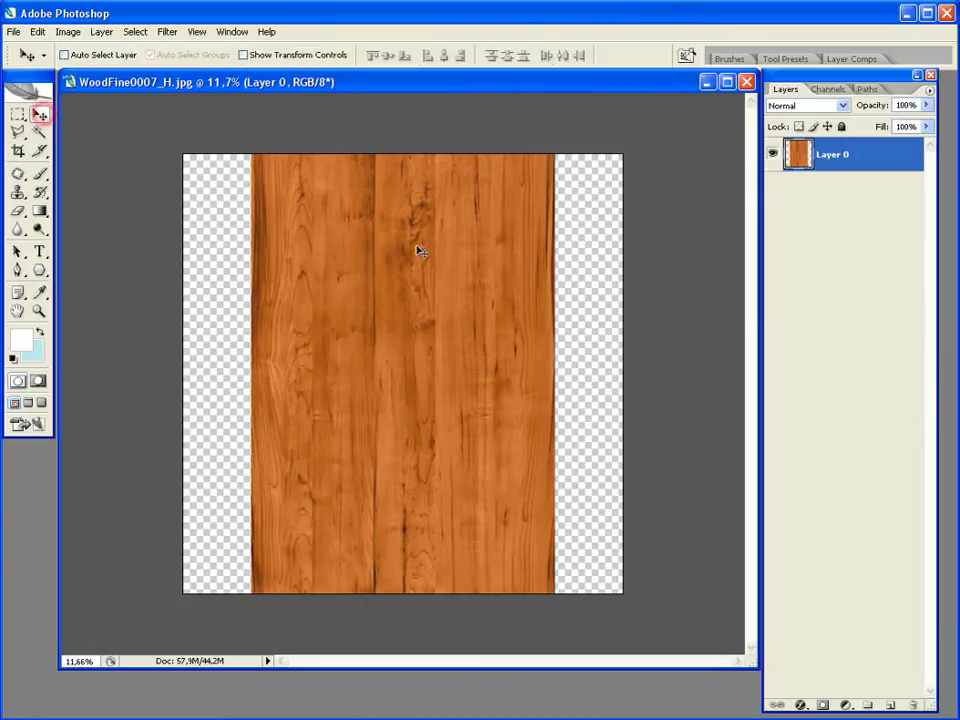
pyautogui.moveTo(421, 251); pyautogui.dragTo(319, 249)
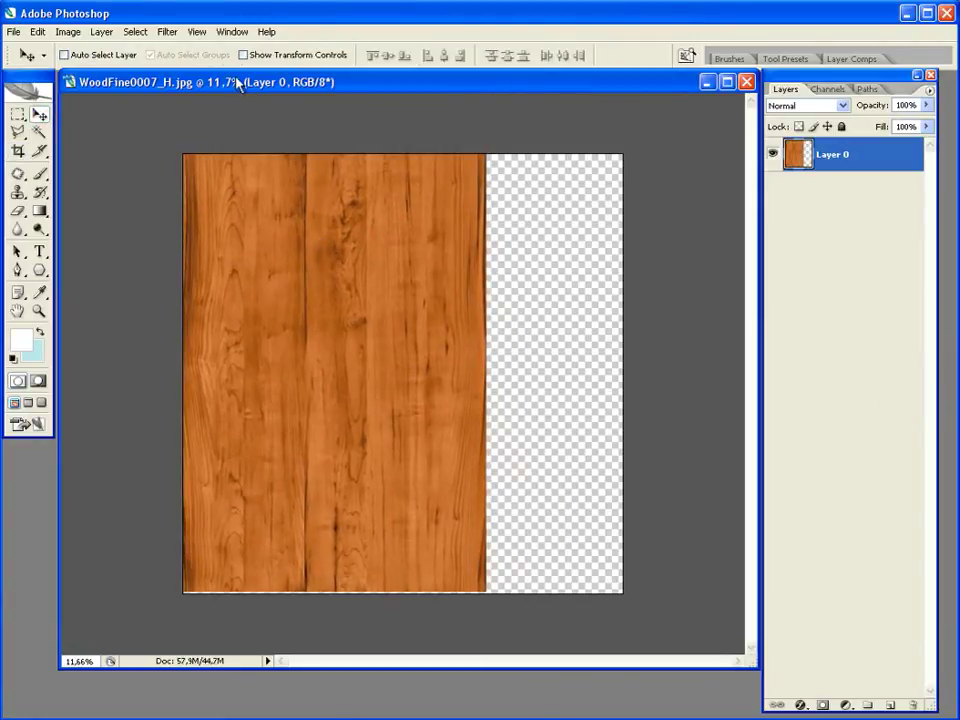
pyautogui.click(196, 31)
pyautogui.click(268, 281)
pyautogui.moveTo(287, 263); pyautogui.dragTo(285, 264)
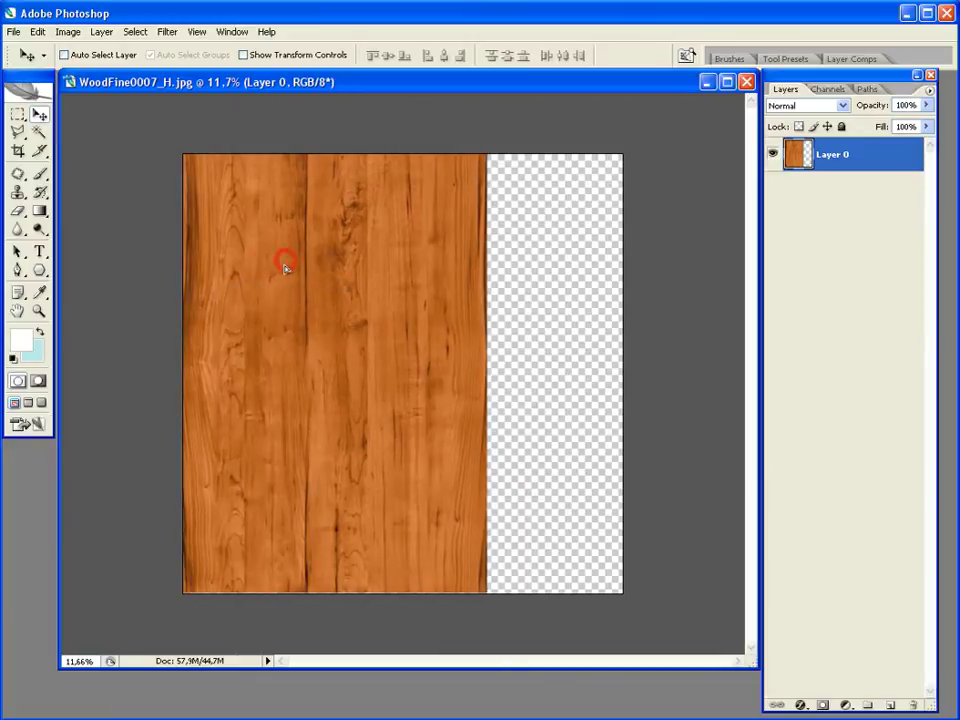
pyautogui.moveTo(255, 313)
pyautogui.keyDown('alt'); pyautogui.mouseDown()
pyautogui.moveTo(574, 330)
pyautogui.moveTo(562, 331)
pyautogui.mouseUp(); pyautogui.keyUp('alt')
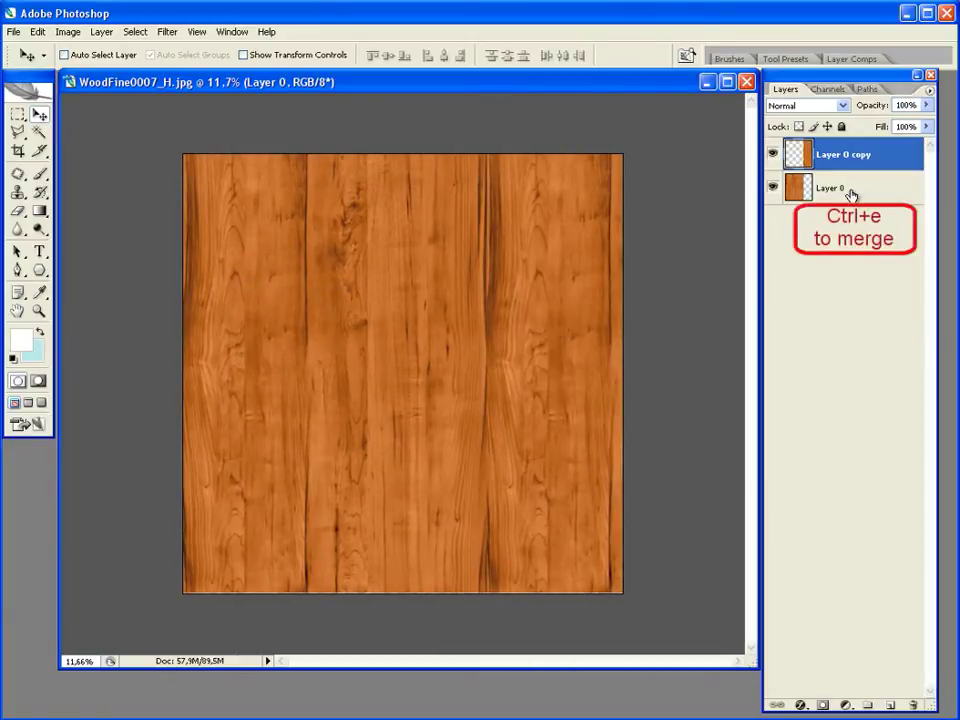
pyautogui.hotkey('ctrl', 'e')
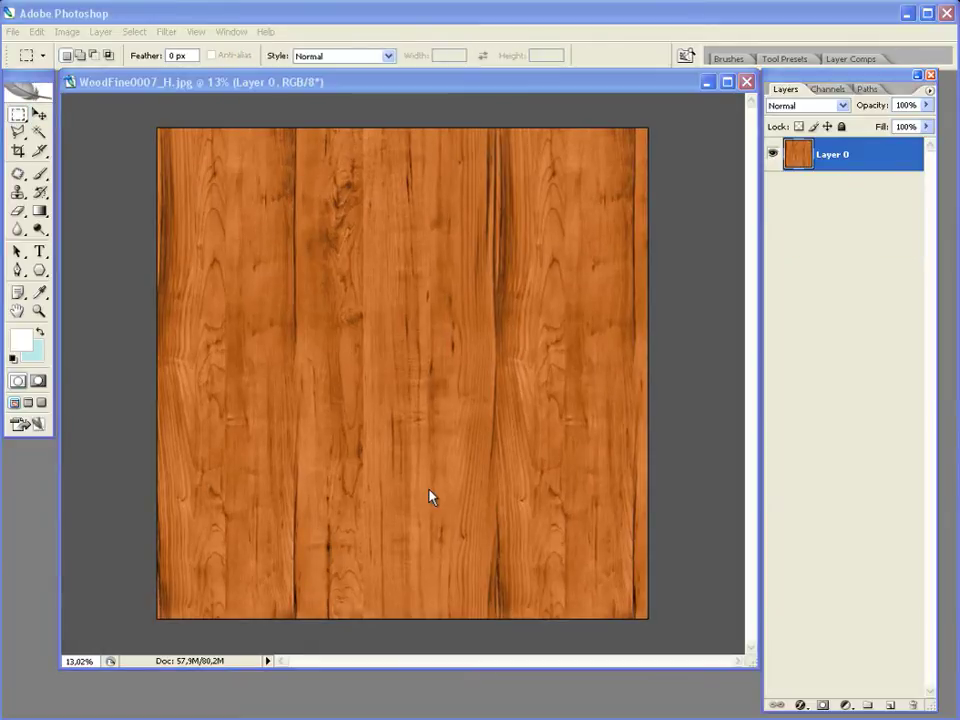
# Apply Hue/Saturation with lightness +21 and saturation -22 to the wood.
pyautogui.click(68, 32)
pyautogui.moveTo(90, 72)
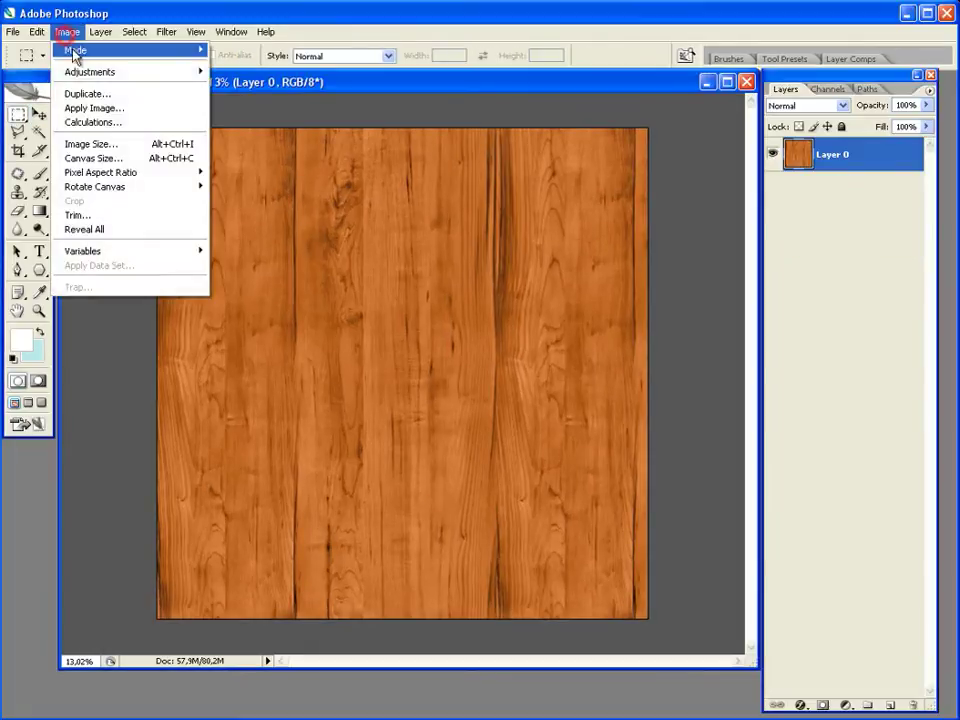
pyautogui.click(265, 180)
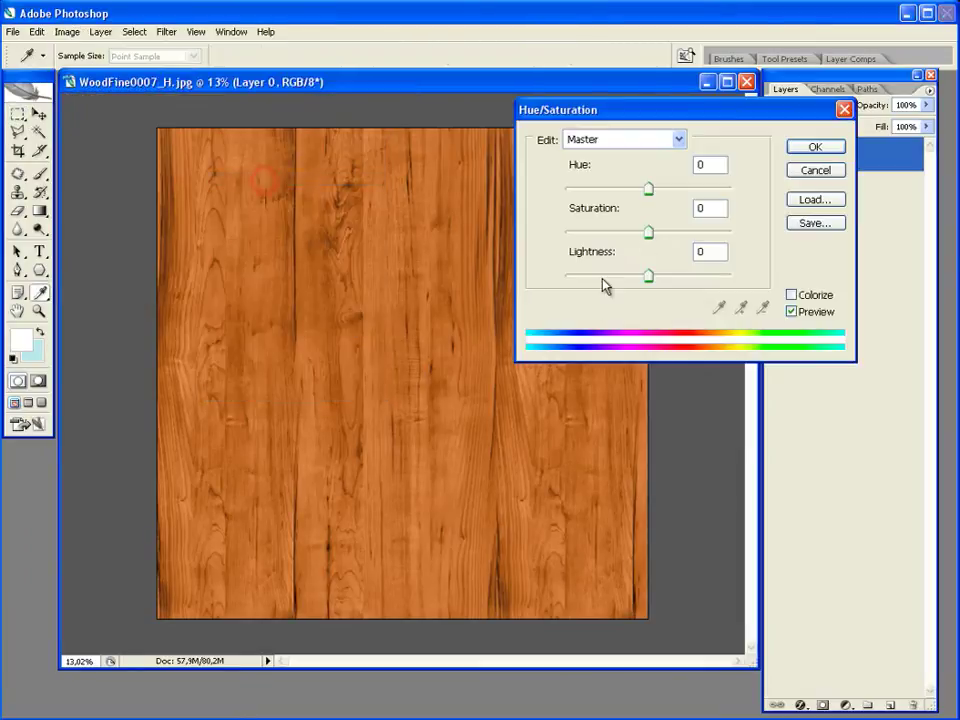
pyautogui.moveTo(651, 231); pyautogui.dragTo(644, 233)
pyautogui.click(673, 277)
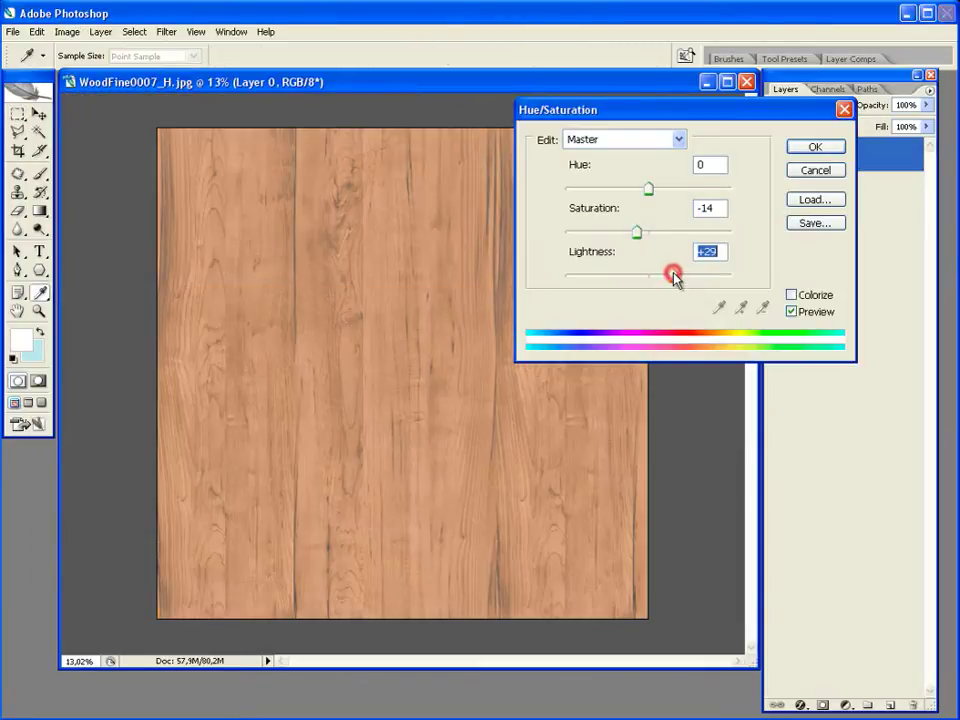
pyautogui.moveTo(673, 279); pyautogui.dragTo(666, 277)
pyautogui.moveTo(636, 233); pyautogui.dragTo(631, 237)
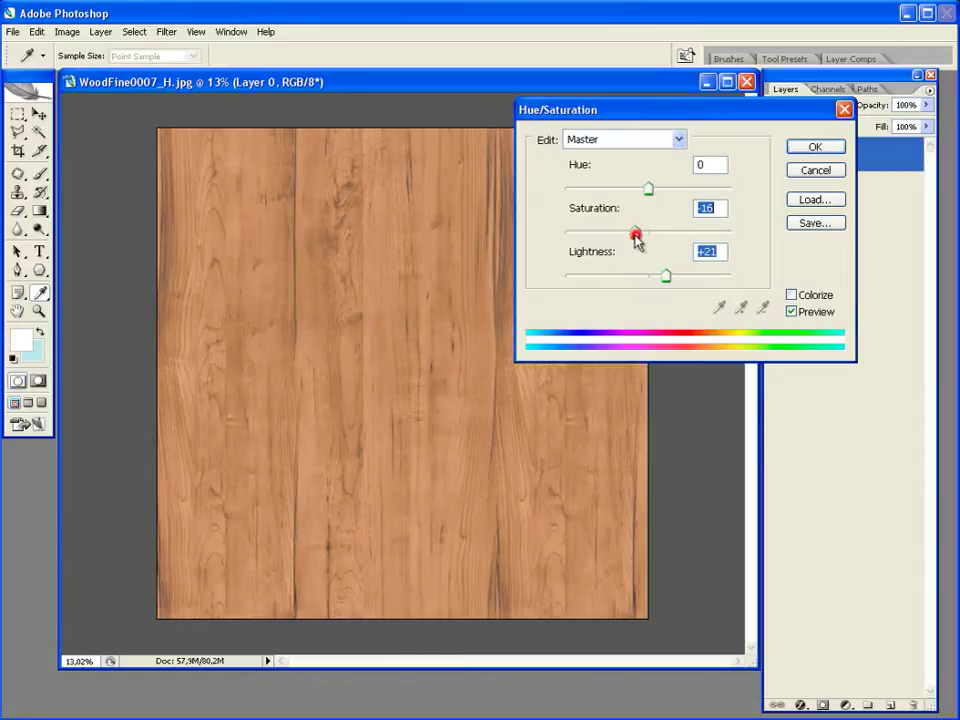
pyautogui.click(809, 148)
# Shift the wood's midtones toward yellow (-12) with Color Balance.
pyautogui.hotkey('ctrl', 'b')
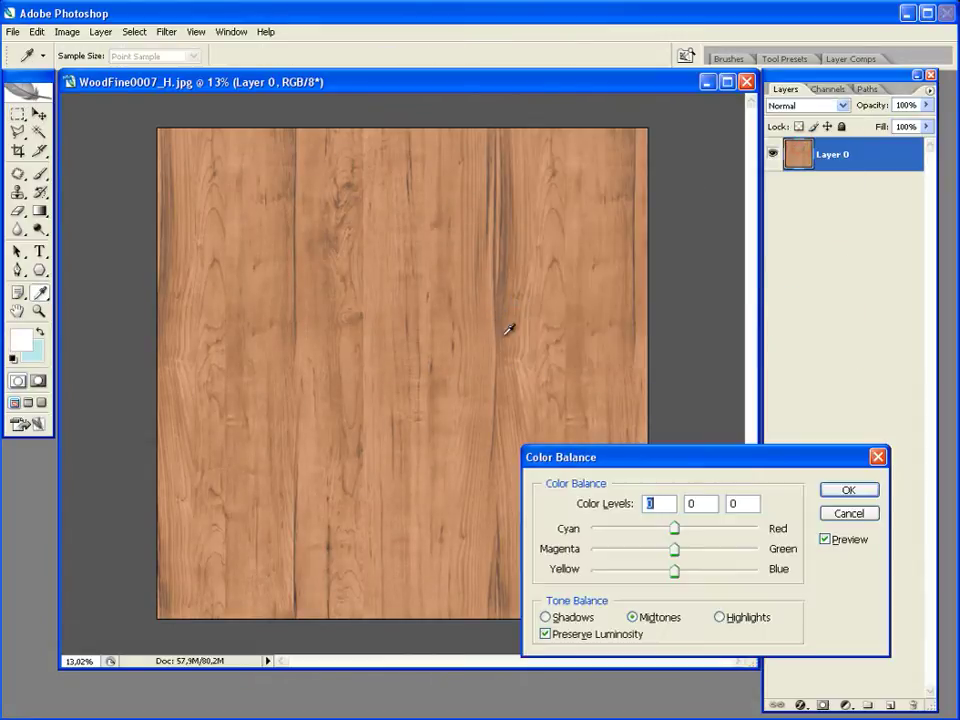
pyautogui.moveTo(675, 577); pyautogui.dragTo(669, 578)
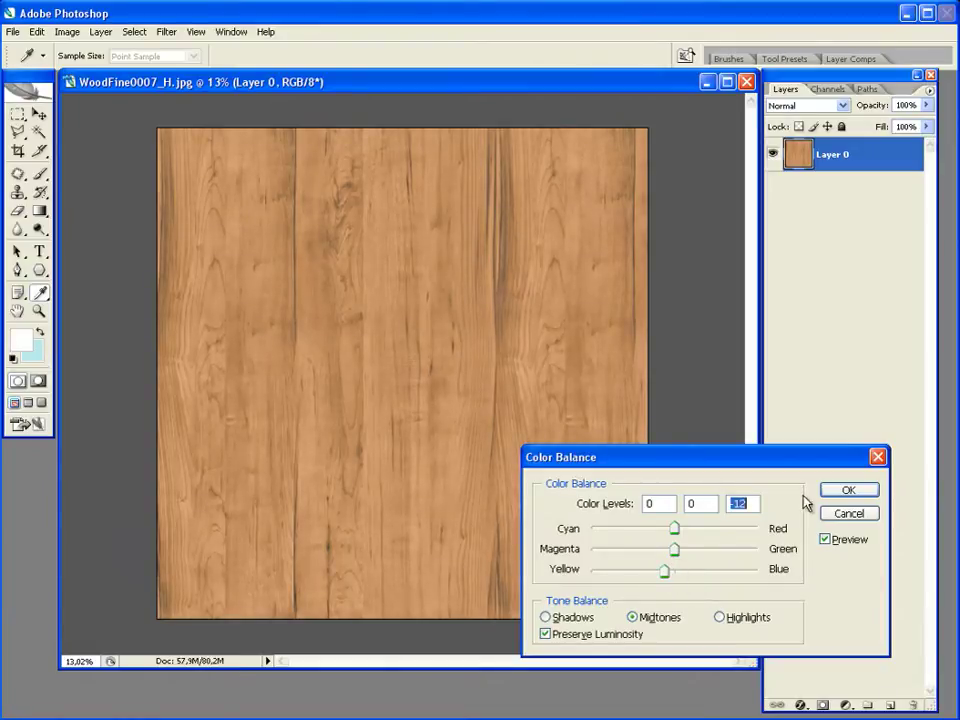
pyautogui.click(844, 491)
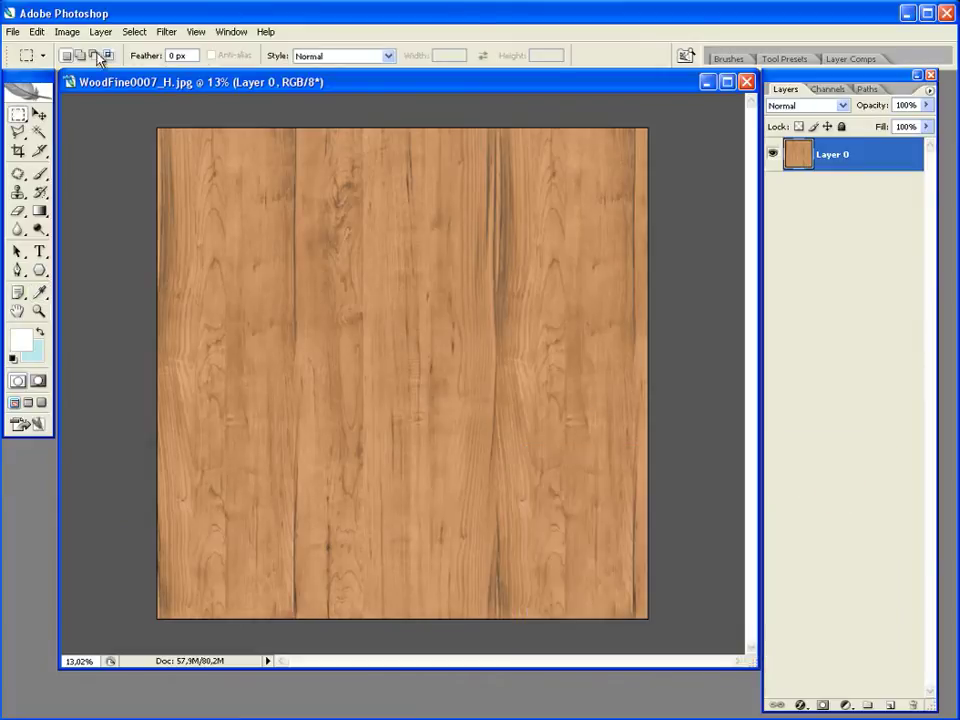
# Reapply Hue/Saturation with saturation set to -13.
pyautogui.click(67, 31)
pyautogui.click(305, 176)
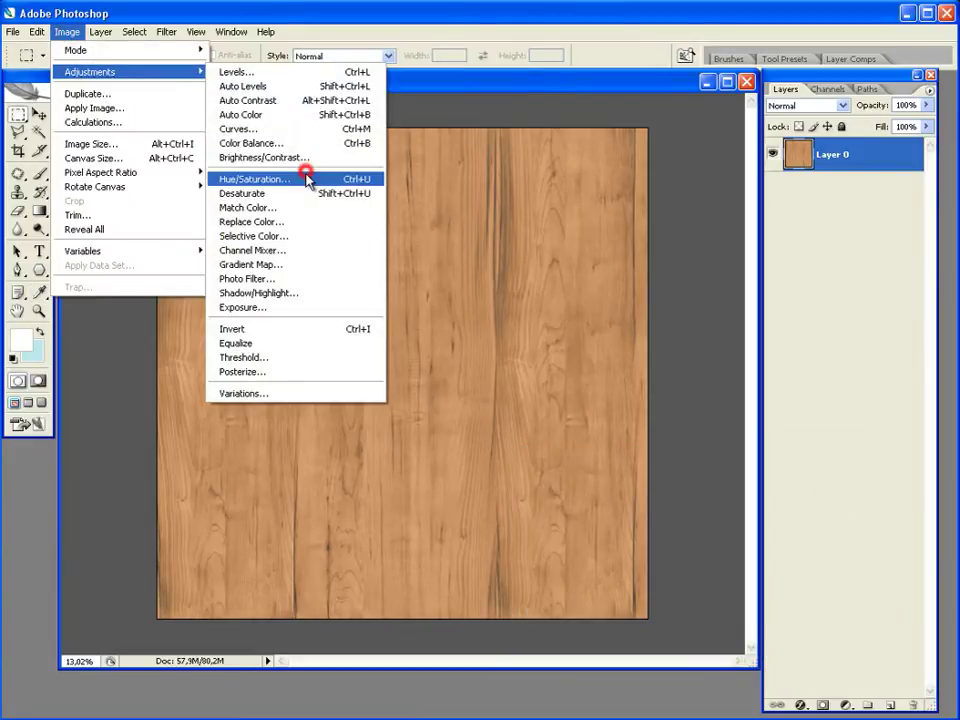
pyautogui.moveTo(643, 237); pyautogui.dragTo(640, 238)
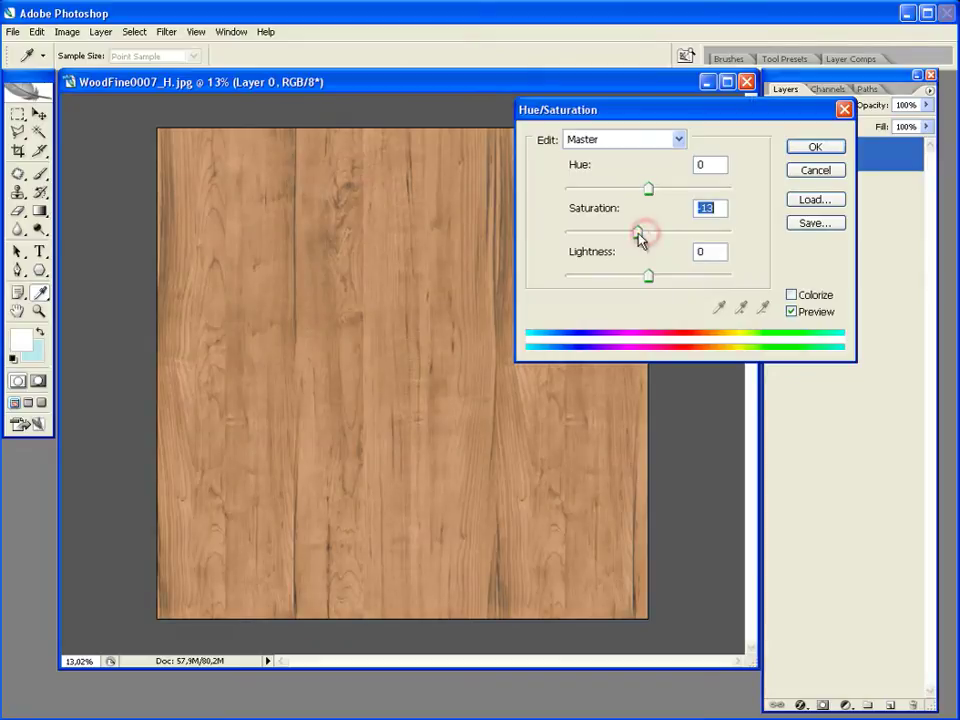
pyautogui.click(793, 150)
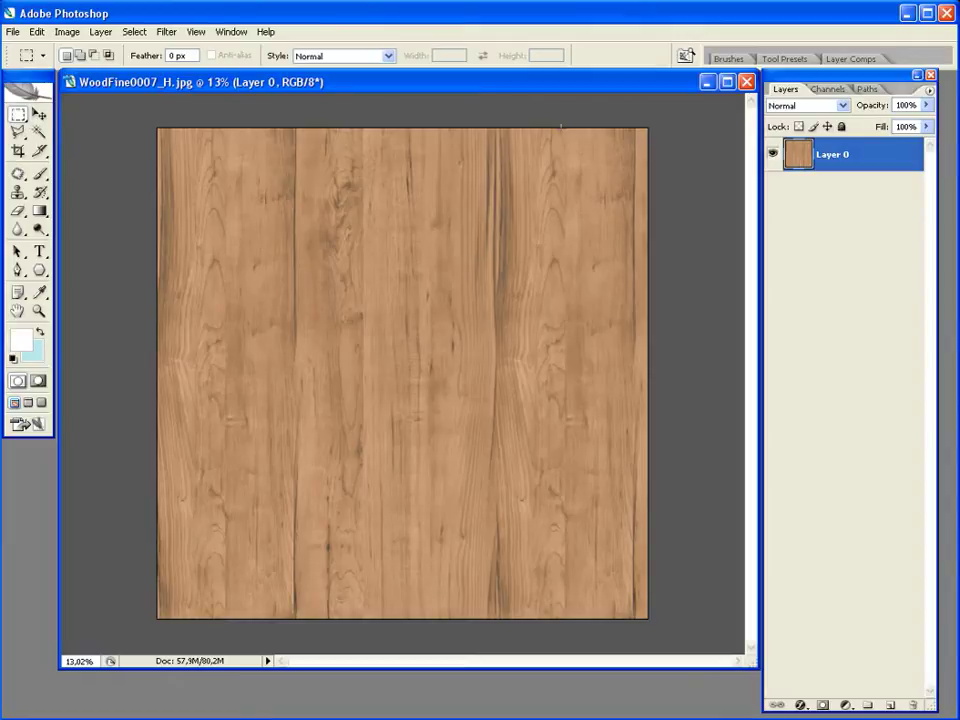
# Cut the right-hand plank strip onto Layer 1 and hide it.
pyautogui.moveTo(498, 121); pyautogui.dragTo(664, 634)
pyautogui.rightClick(553, 336)
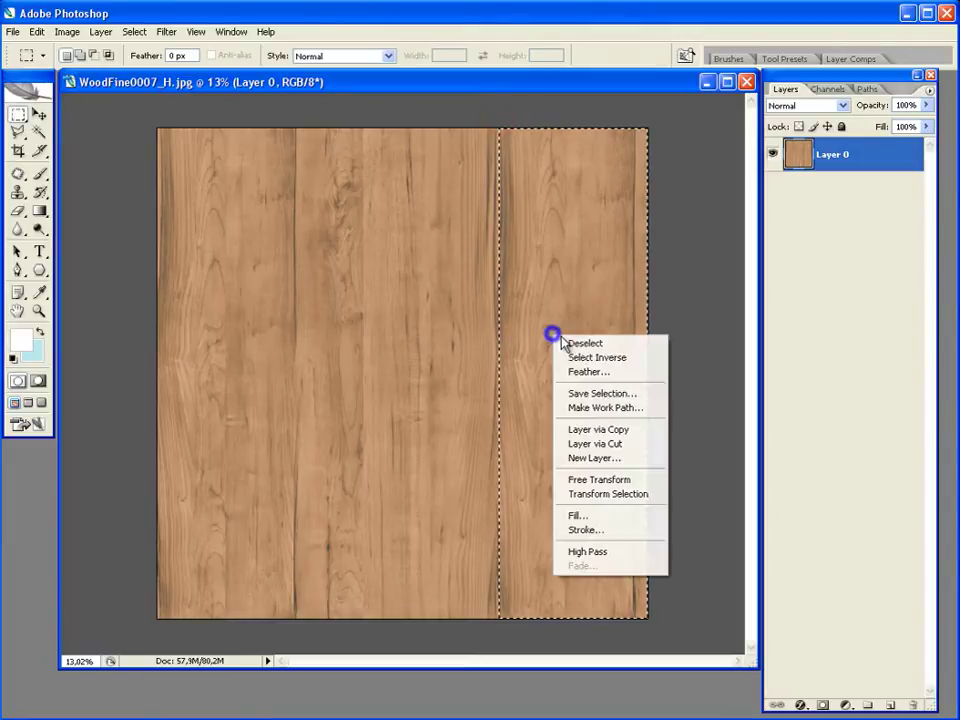
pyautogui.click(626, 444)
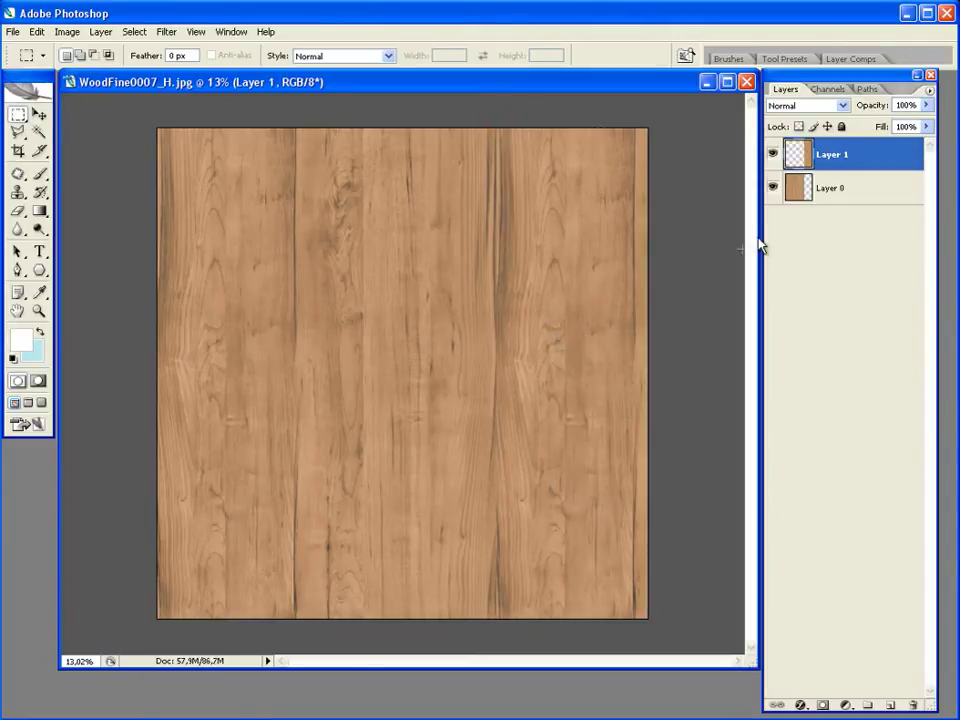
pyautogui.click(773, 154)
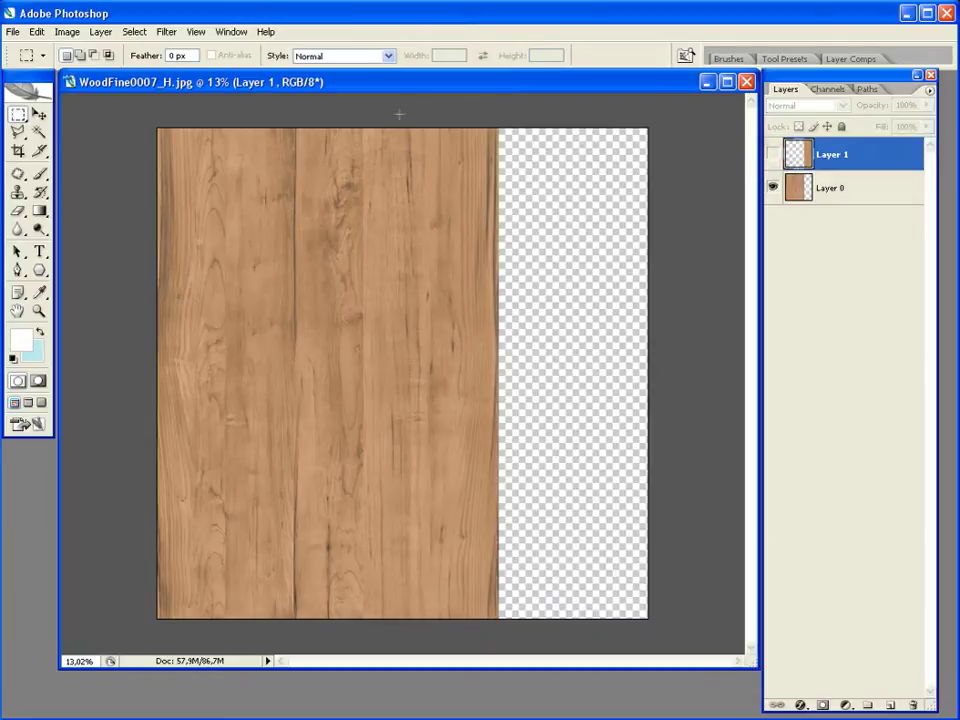
# Cut the next plank strip from Layer 0 onto Layer 2 and hide it.
pyautogui.moveTo(378, 162); pyautogui.dragTo(546, 632)
pyautogui.moveTo(384, 128); pyautogui.dragTo(578, 618)
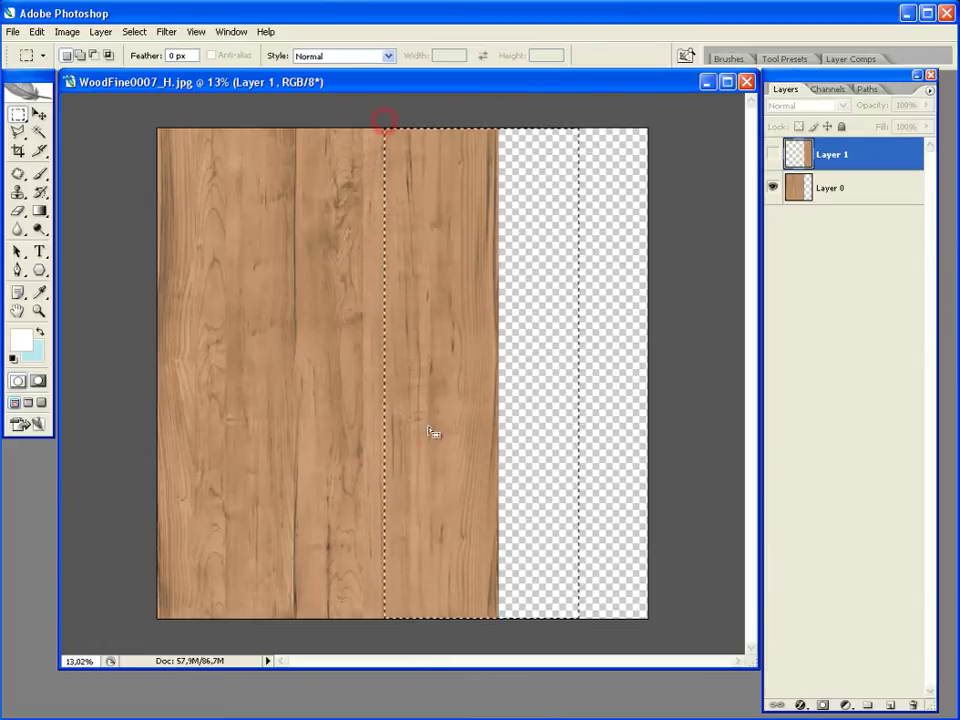
pyautogui.rightClick(431, 397)
pyautogui.click(800, 188)
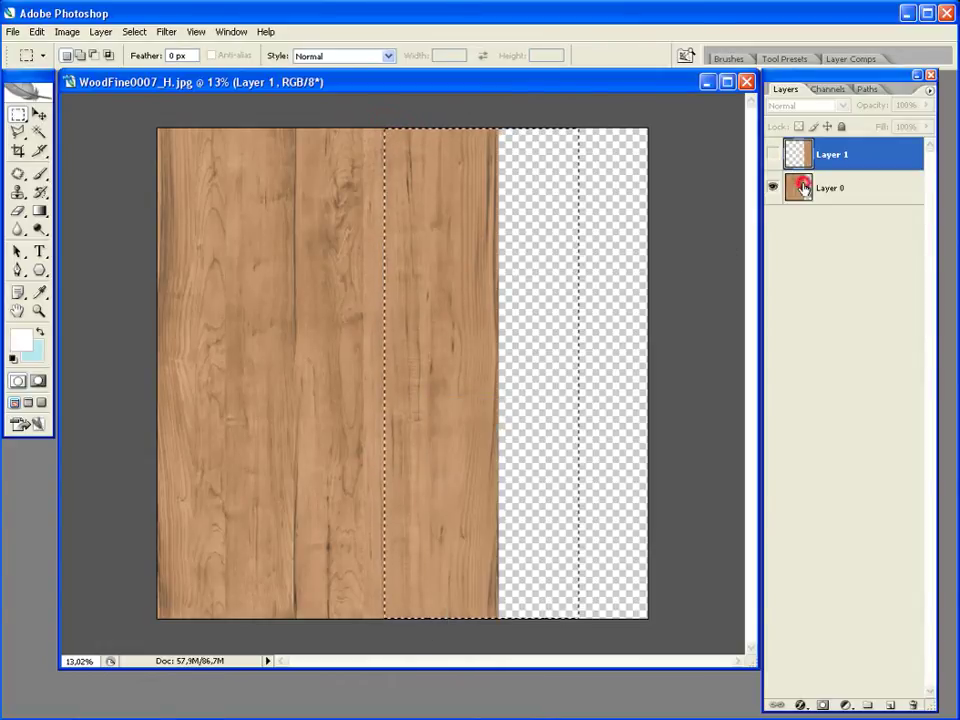
pyautogui.click(800, 188)
pyautogui.rightClick(424, 240)
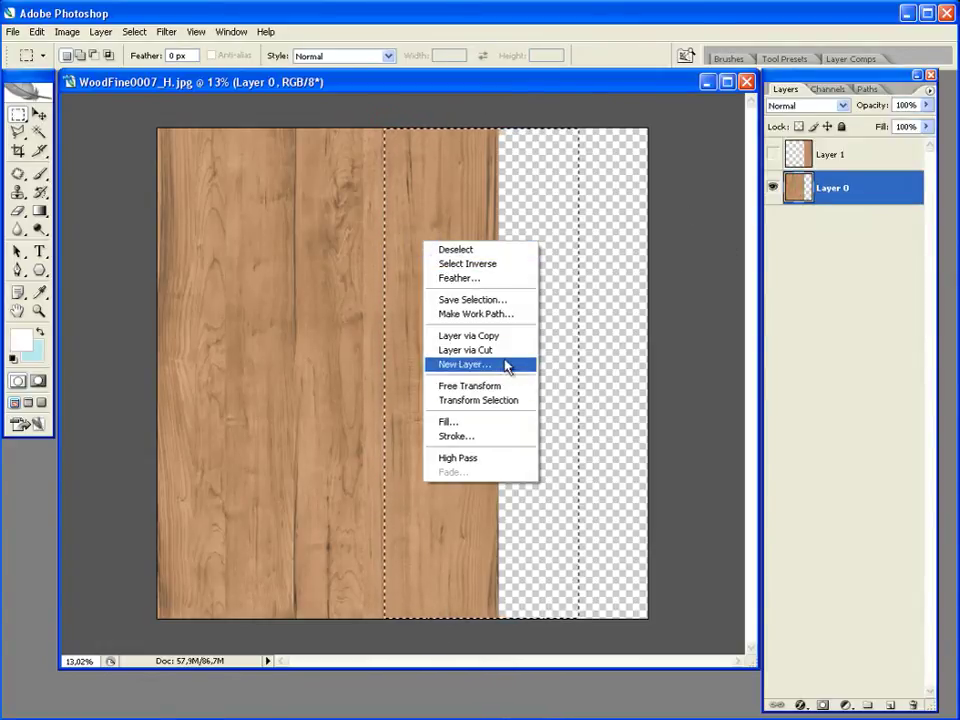
pyautogui.click(499, 349)
pyautogui.click(772, 192)
pyautogui.hotkey('alt', '[')
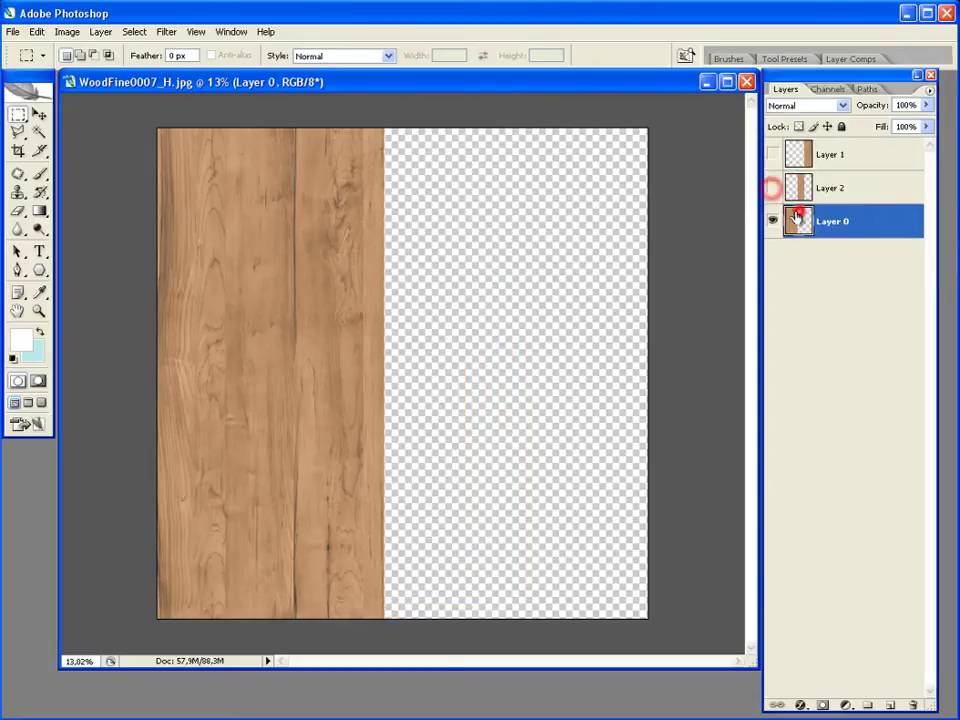
# Cut the third plank strip onto Layer 3 and show Layers 1 and 2 again.
pyautogui.moveTo(295, 123); pyautogui.dragTo(476, 618)
pyautogui.rightClick(315, 495)
pyautogui.click(408, 604)
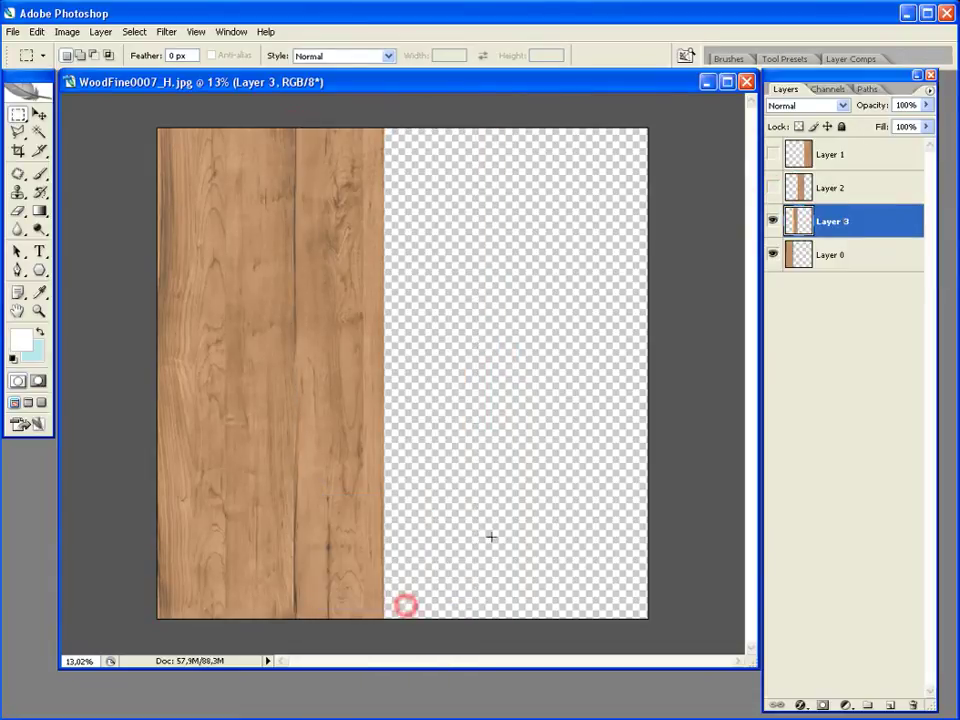
pyautogui.click(772, 187)
pyautogui.click(772, 154)
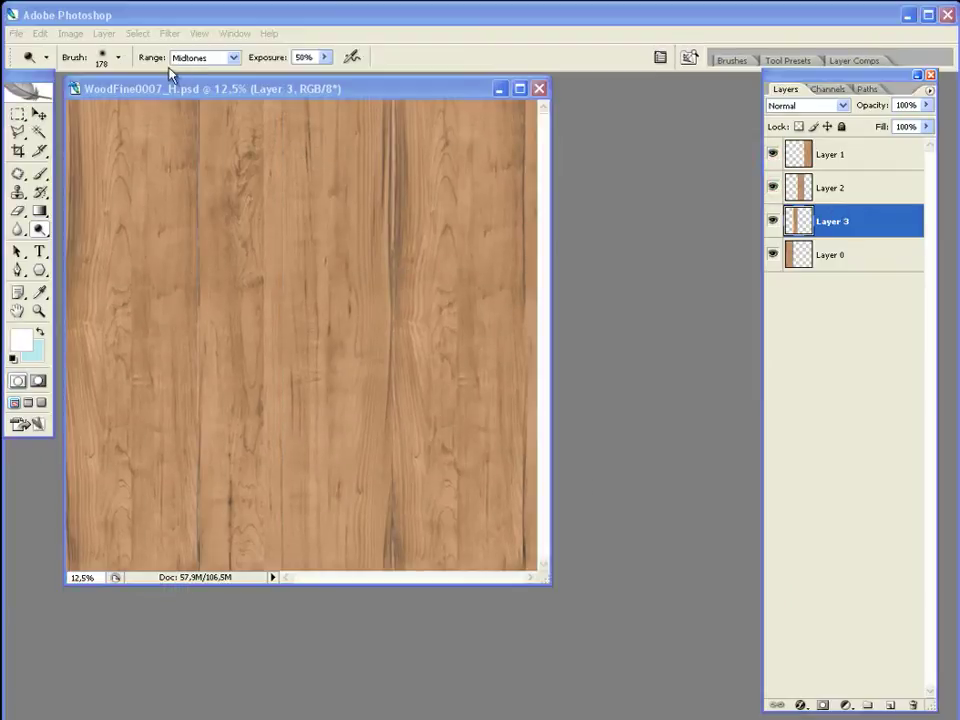
pyautogui.click(70, 33)
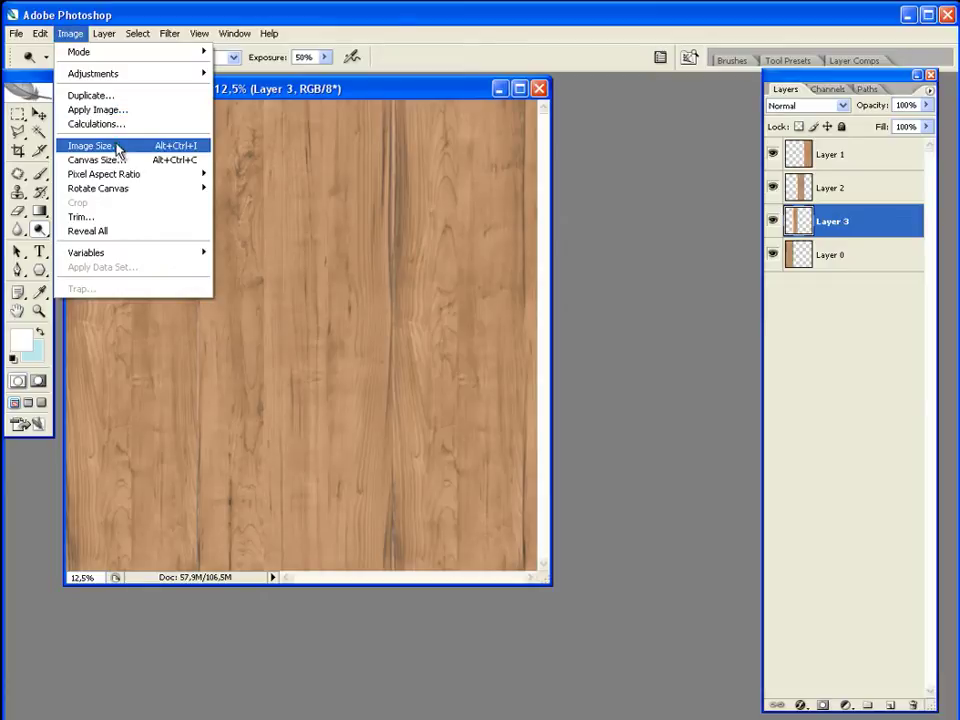
pyautogui.click(115, 146)
# Resize the image to 2048 pixels wide, enlarge the window and zoom to 30%.
pyautogui.write('2048')
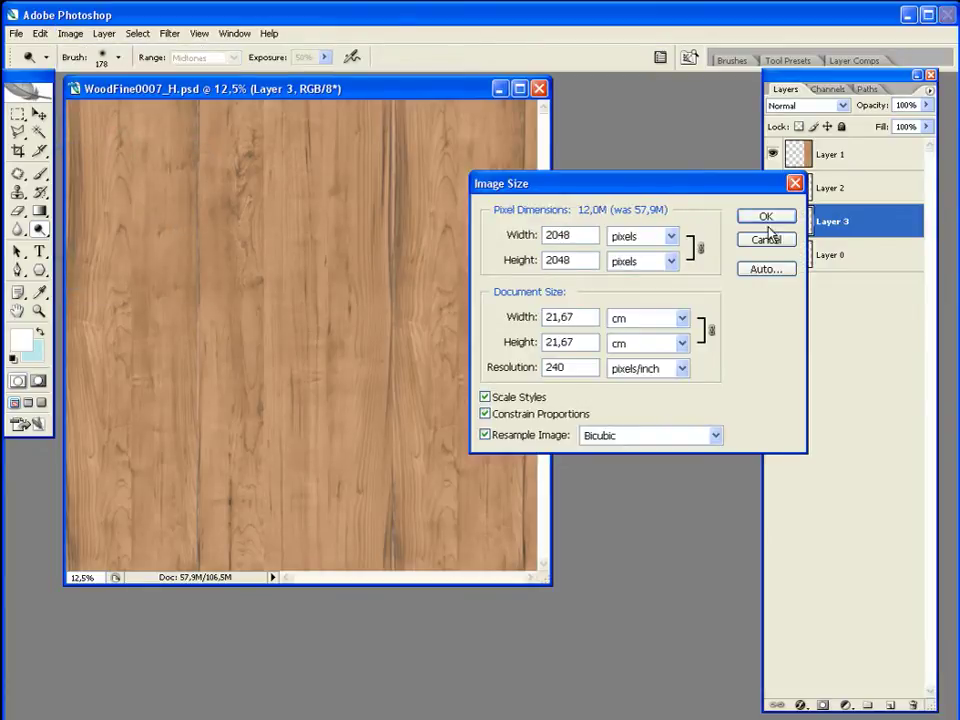
pyautogui.click(766, 218)
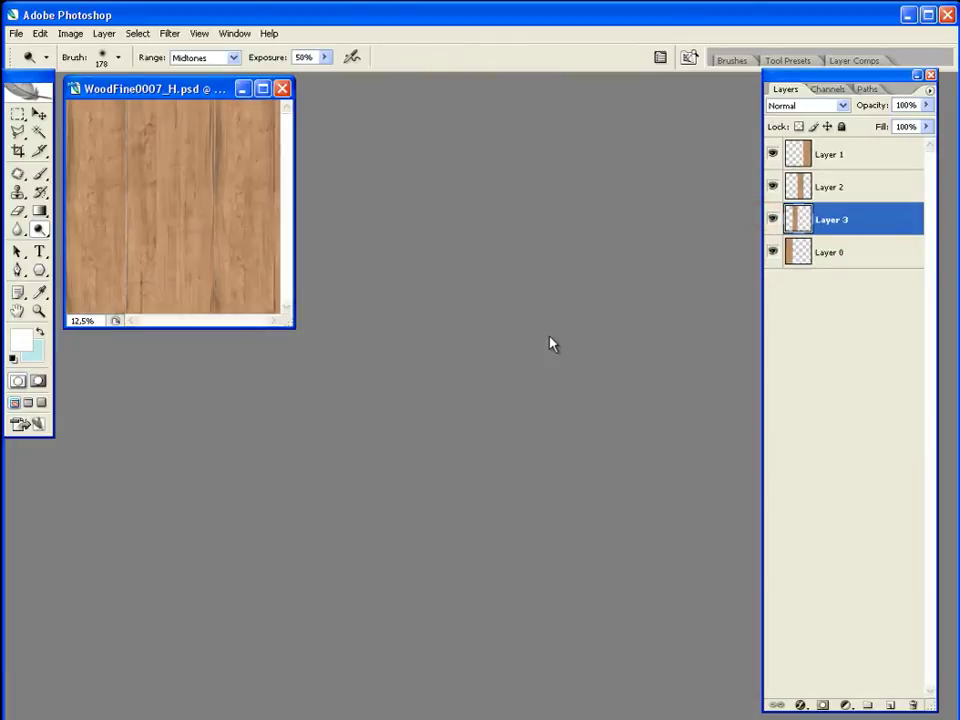
pyautogui.moveTo(294, 325)
pyautogui.mouseDown()
pyautogui.moveTo(567, 574)
pyautogui.moveTo(709, 656)
pyautogui.mouseUp()
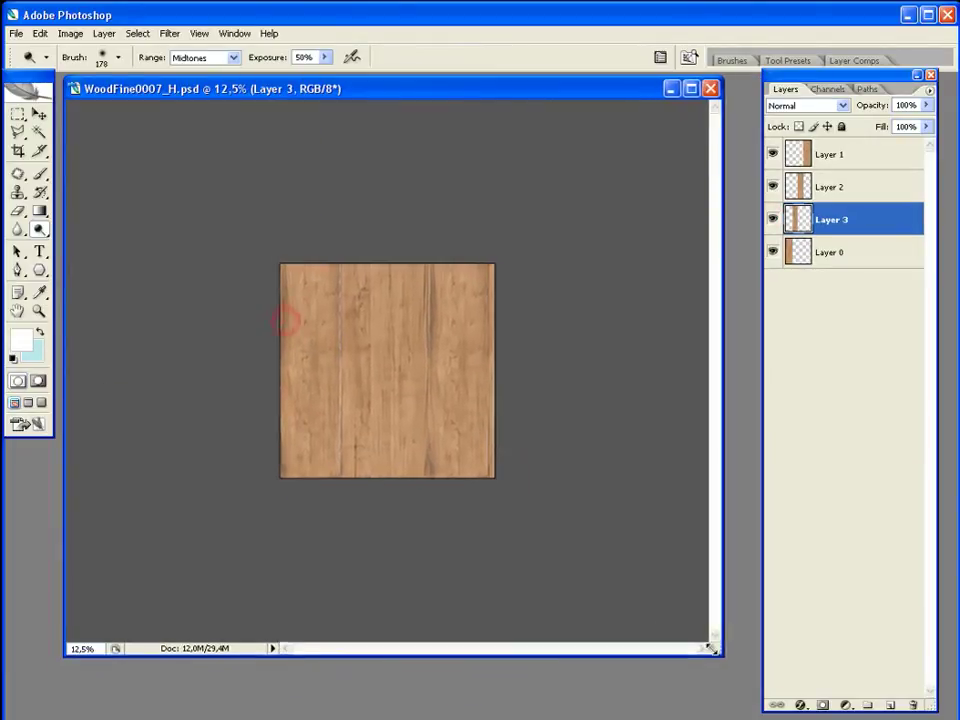
pyautogui.write('30')
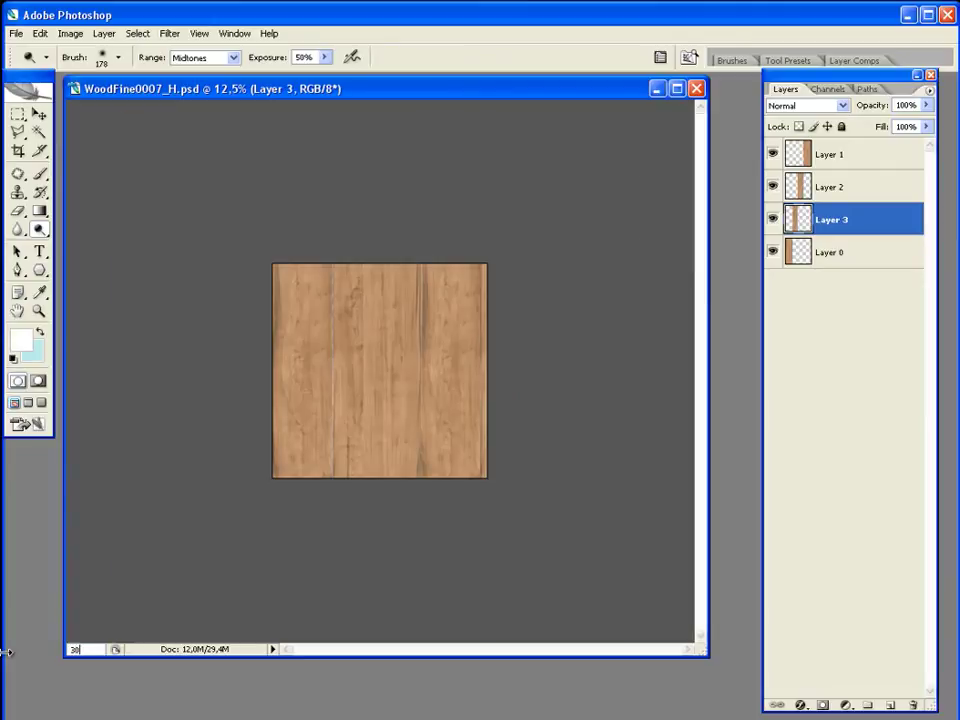
pyautogui.press('Return')
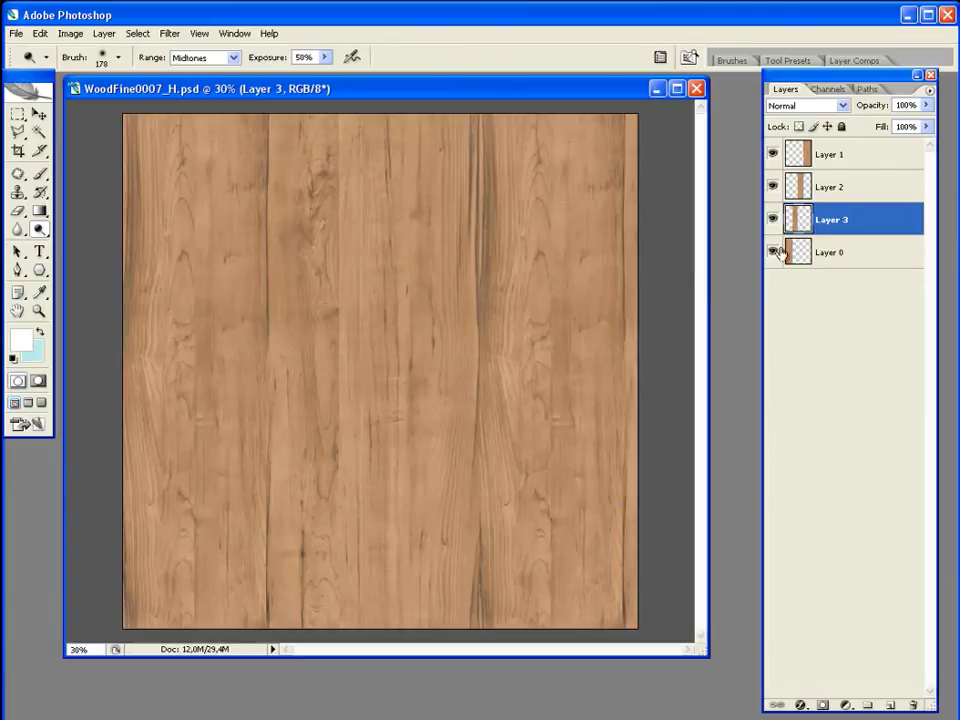
# Apply Levels to Layer 0: white input 225, midtones about 1.50, Blue gamma 1.20.
pyautogui.click(804, 253)
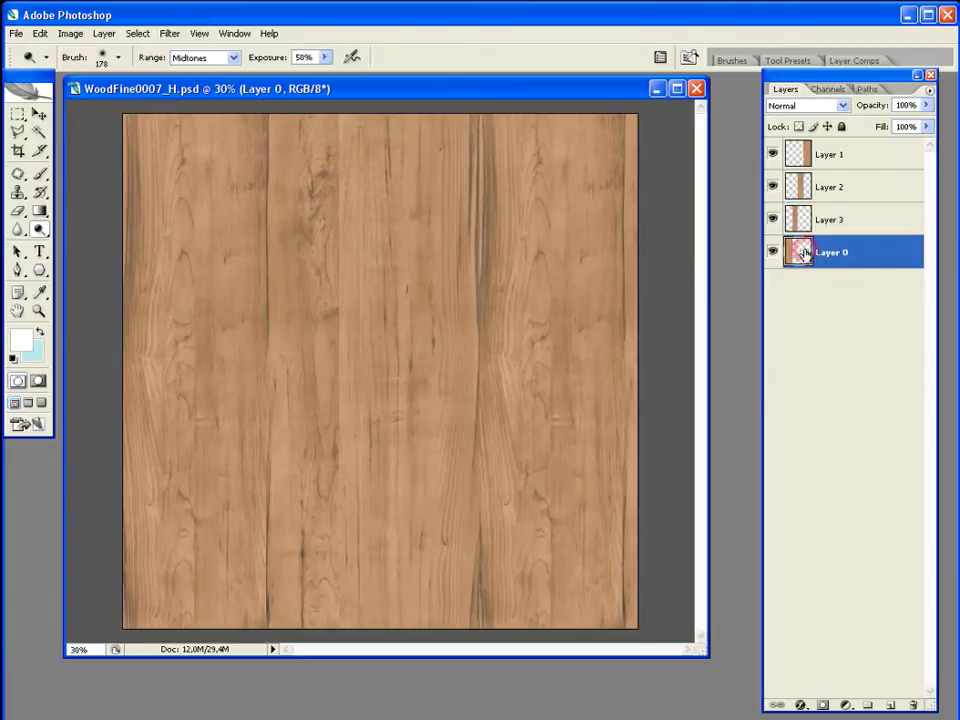
pyautogui.click(70, 33)
pyautogui.moveTo(93, 73)
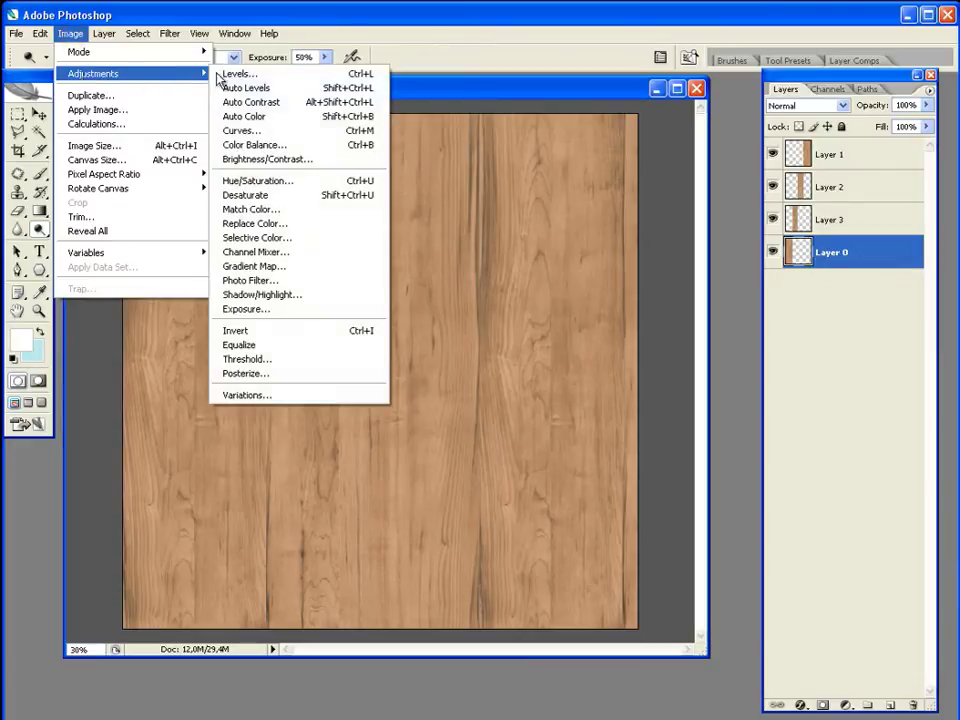
pyautogui.click(222, 75)
pyautogui.moveTo(770, 466); pyautogui.dragTo(745, 466)
pyautogui.moveTo(652, 467); pyautogui.dragTo(620, 467)
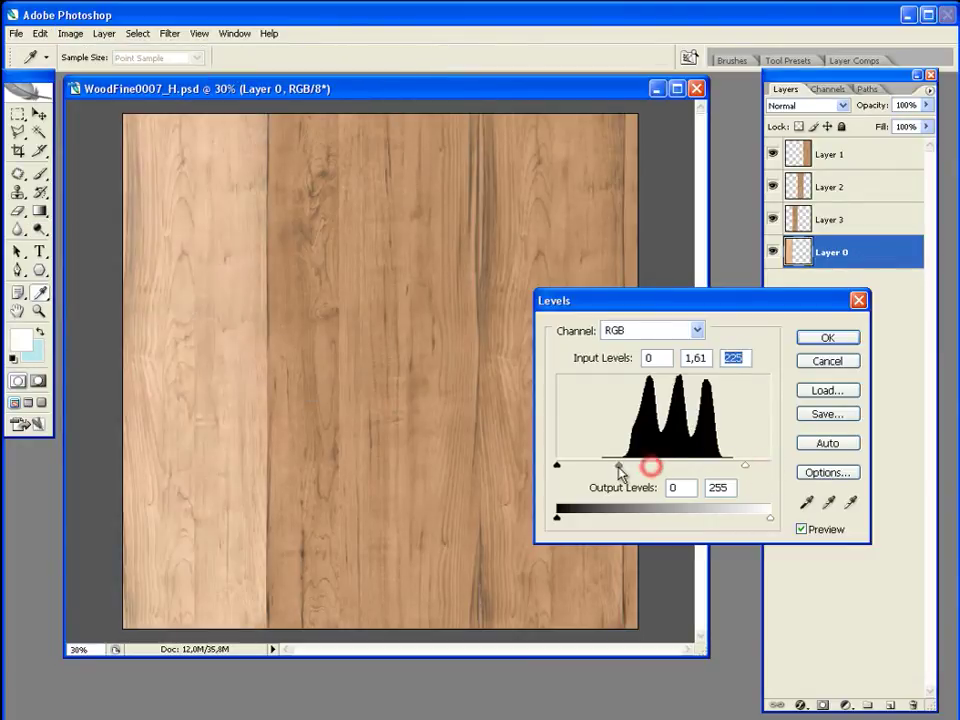
pyautogui.click(620, 467)
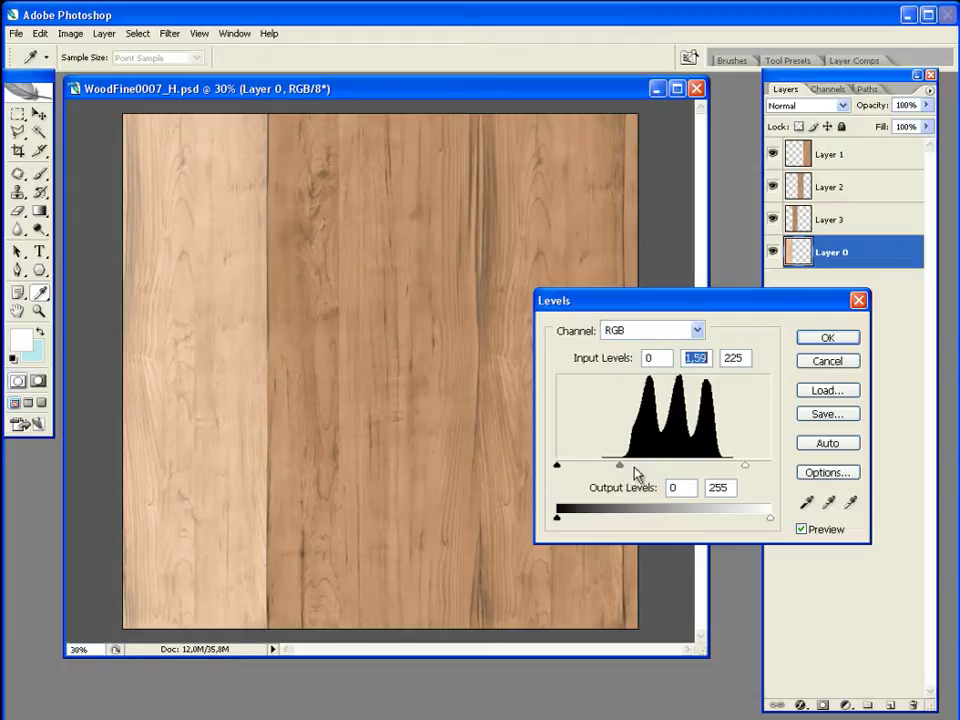
pyautogui.click(651, 338)
pyautogui.click(632, 388)
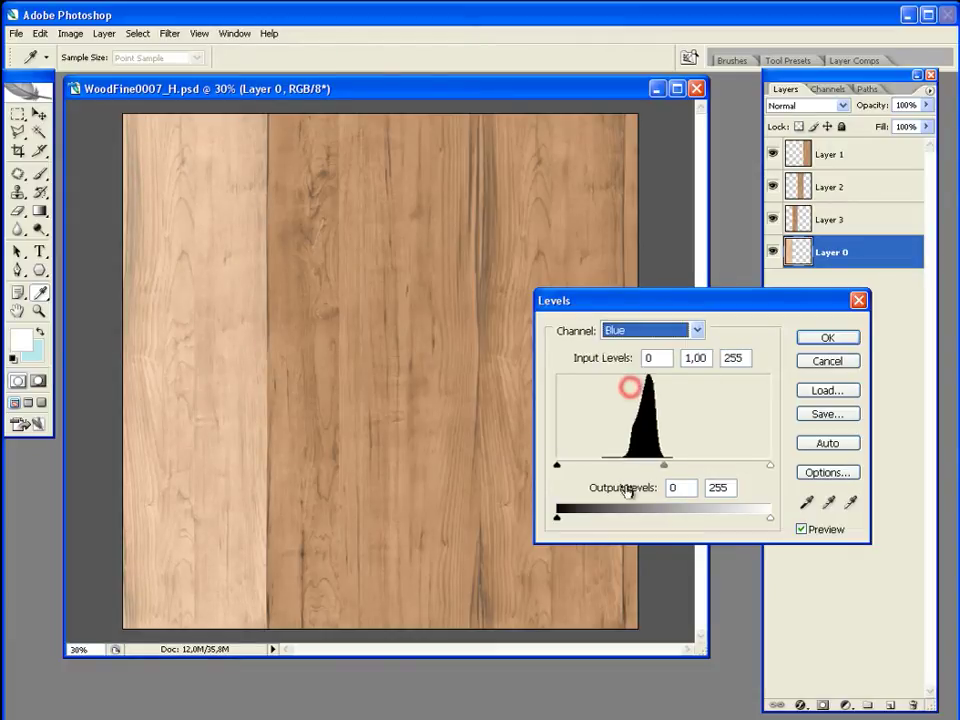
pyautogui.moveTo(663, 468)
pyautogui.mouseDown()
pyautogui.moveTo(652, 470)
pyautogui.moveTo(664, 468)
pyautogui.mouseUp()
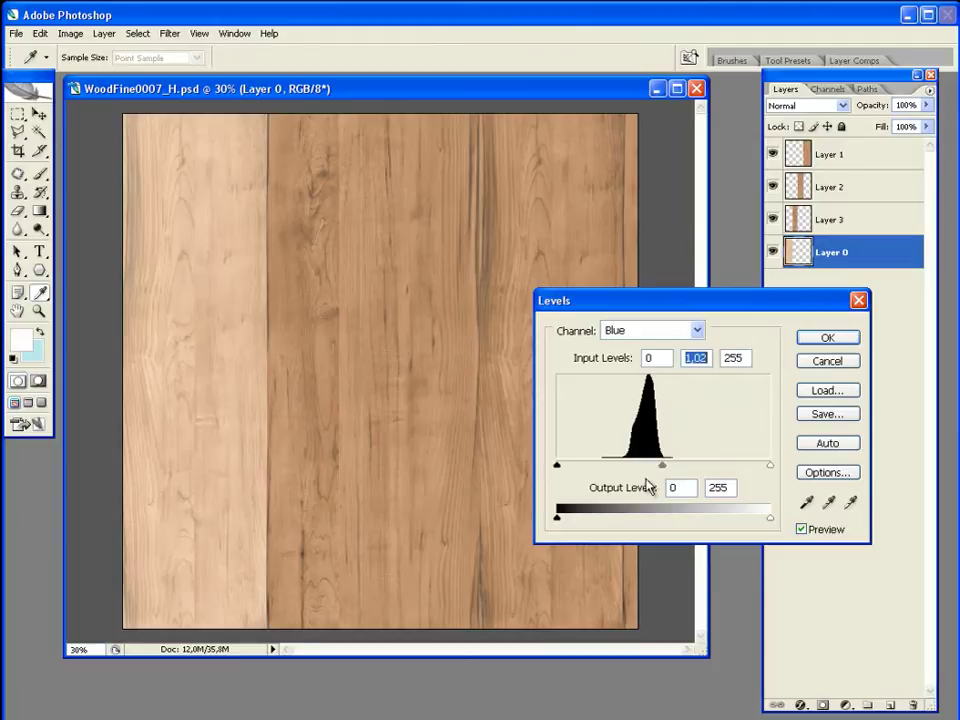
pyautogui.click(826, 341)
pyautogui.click(654, 331)
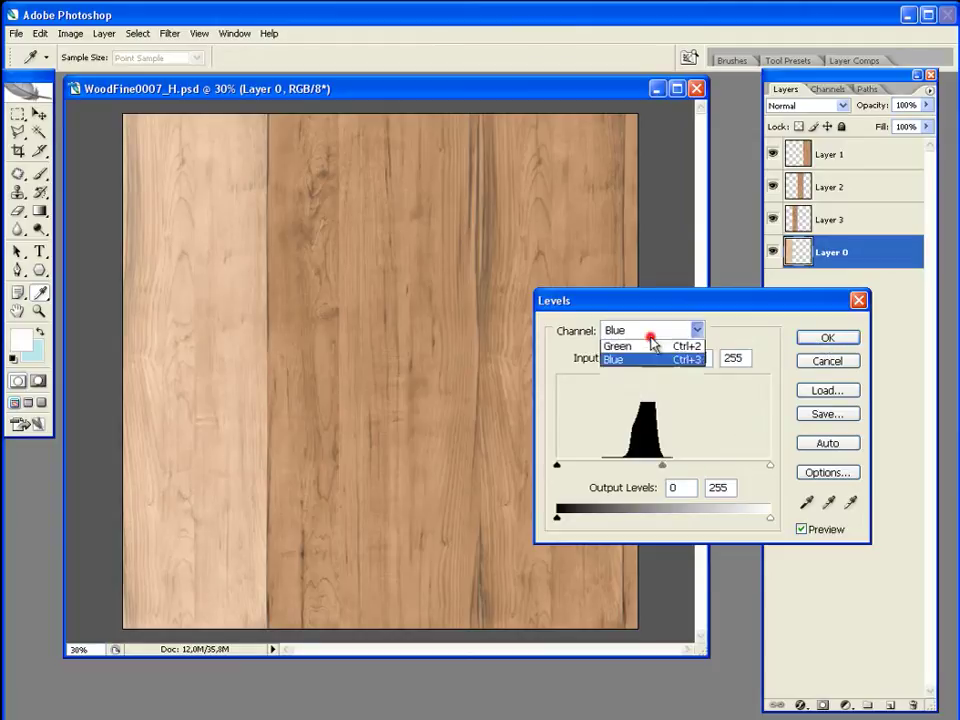
pyautogui.click(647, 345)
pyautogui.moveTo(618, 467); pyautogui.dragTo(626, 472)
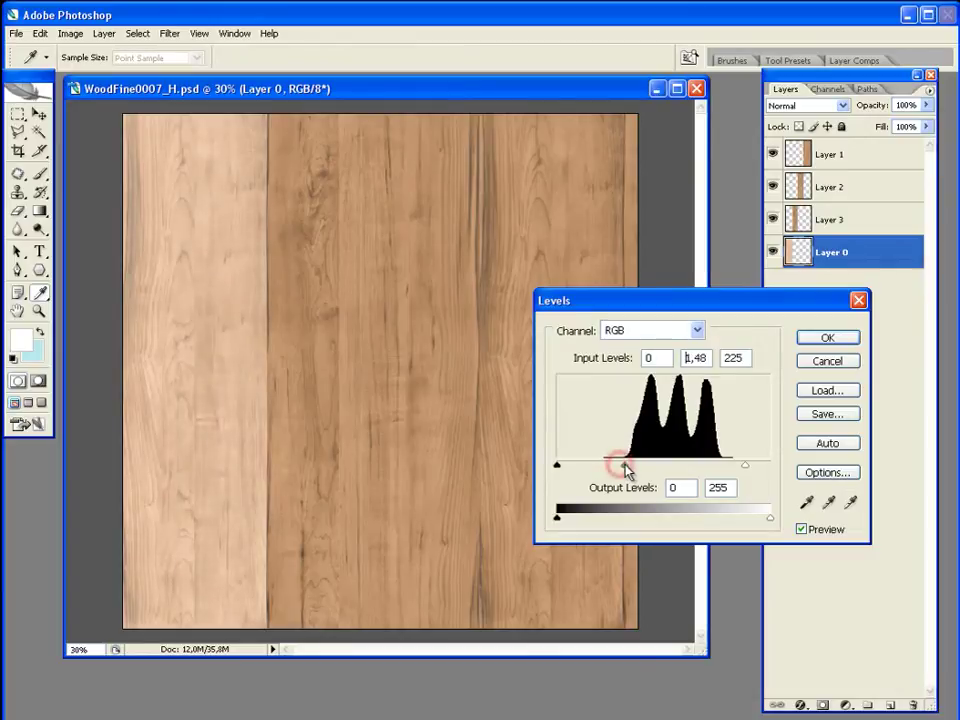
pyautogui.click(812, 339)
# Set Layer 0's Hue/Saturation to hue +5 and saturation -15.
pyautogui.press('o')
pyautogui.click(70, 35)
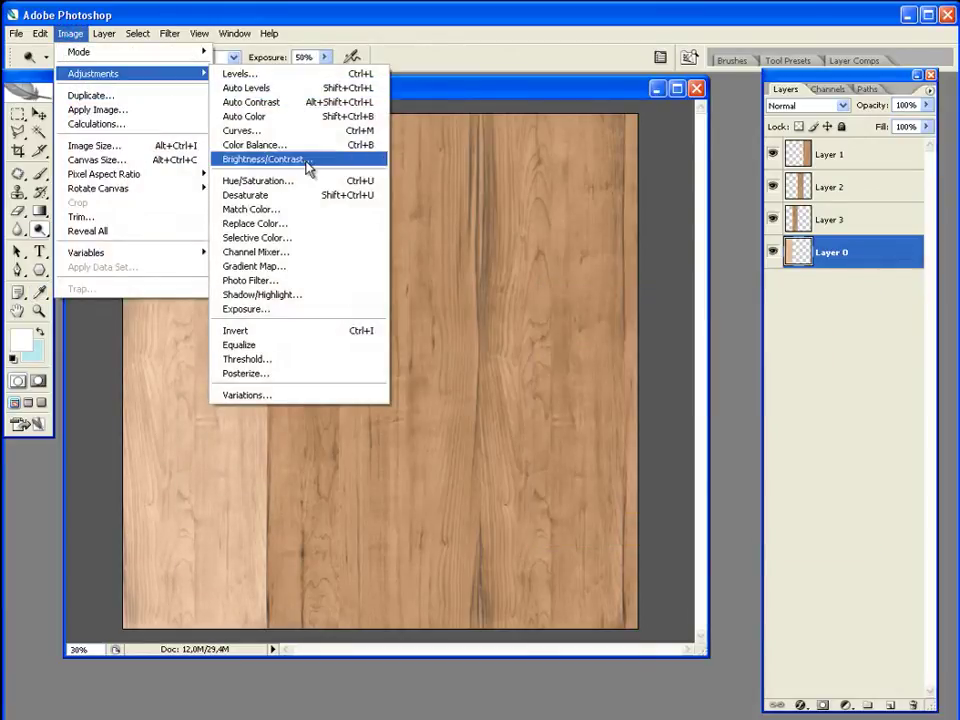
pyautogui.click(303, 178)
pyautogui.moveTo(648, 233); pyautogui.dragTo(634, 233)
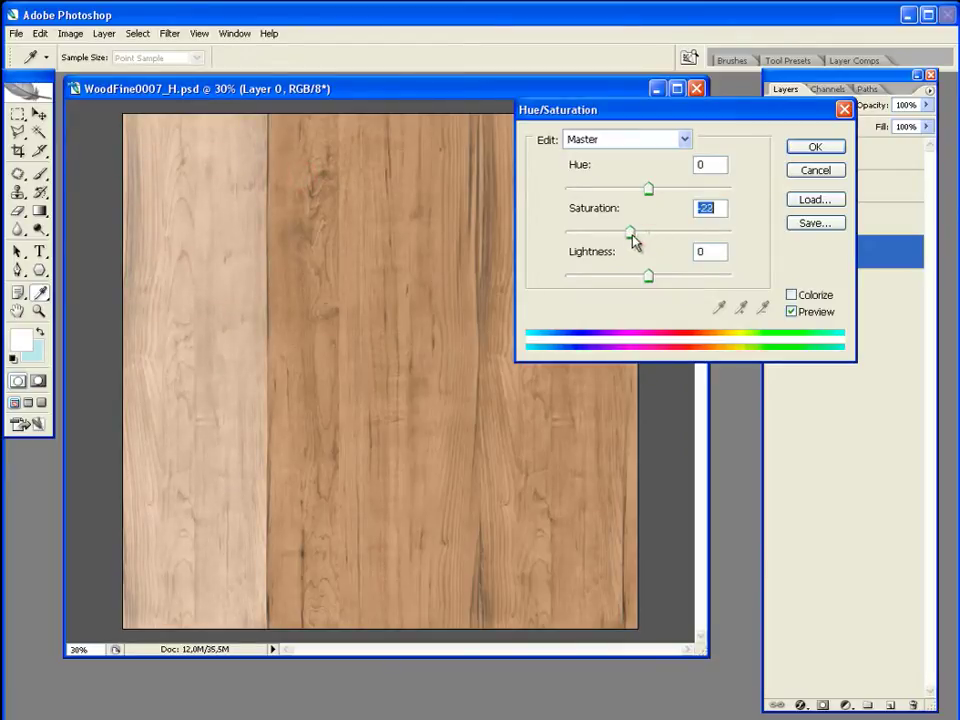
pyautogui.moveTo(646, 190); pyautogui.dragTo(653, 191)
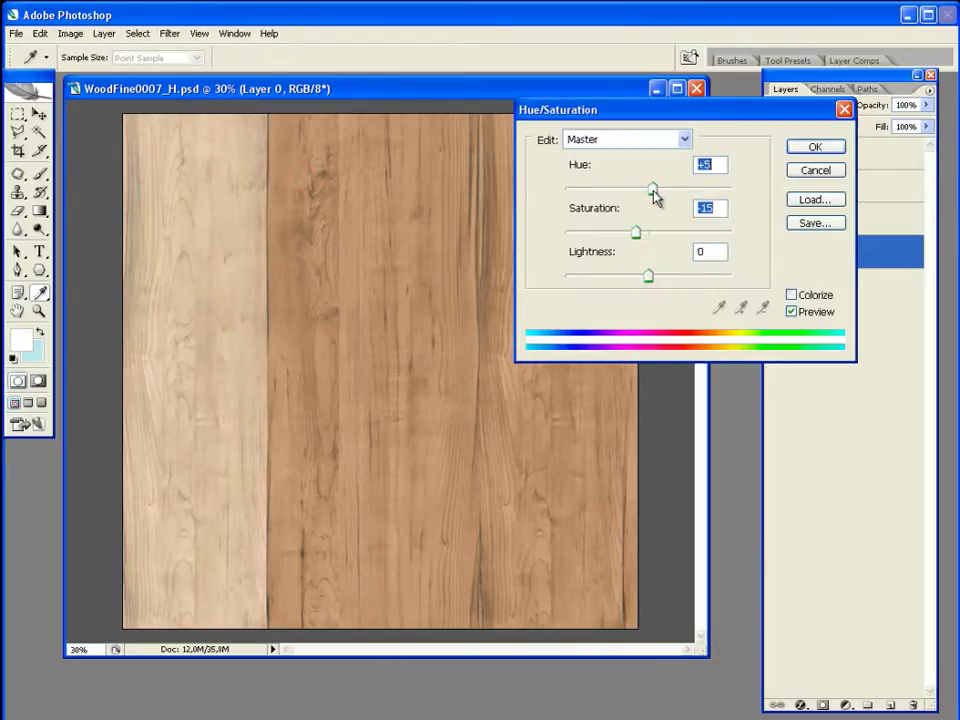
pyautogui.click(815, 147)
# Select Layer 3 and raise its RGB Levels midtone gamma to 1,40.
pyautogui.press('o')
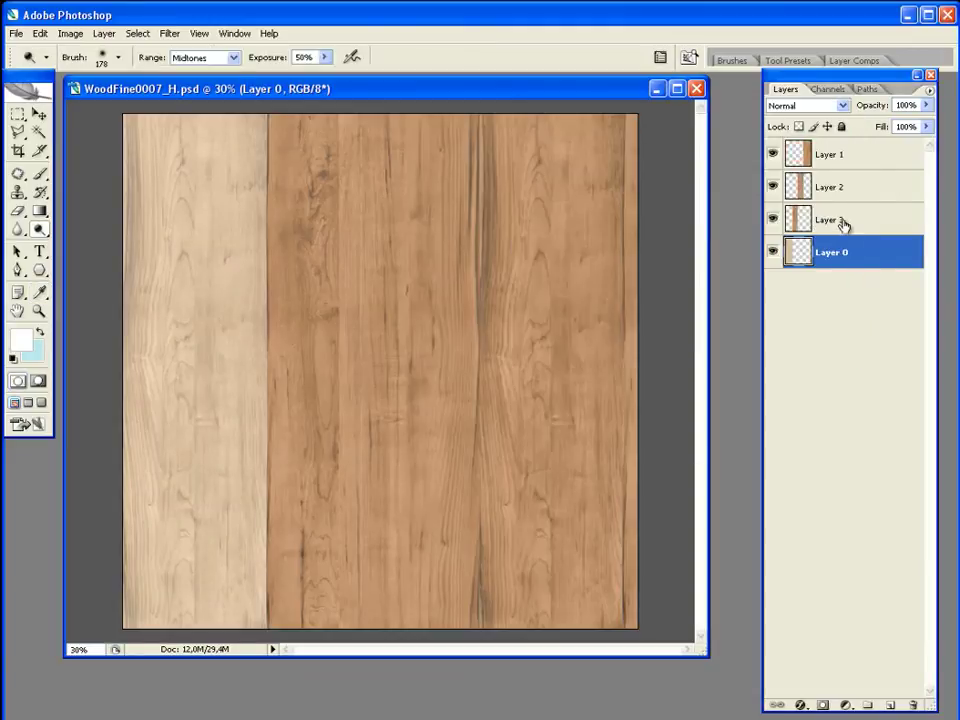
pyautogui.click(835, 222)
pyautogui.click(70, 33)
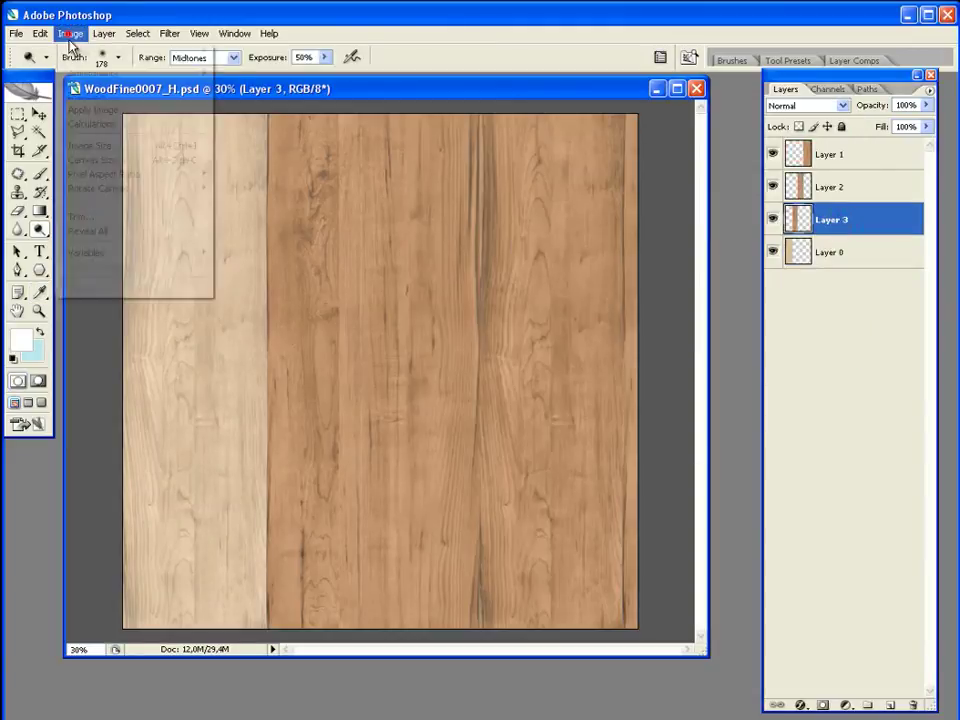
pyautogui.click(231, 73)
pyautogui.moveTo(662, 470)
pyautogui.mouseDown()
pyautogui.moveTo(617, 470)
pyautogui.moveTo(686, 469)
pyautogui.moveTo(647, 474)
pyautogui.mouseUp()
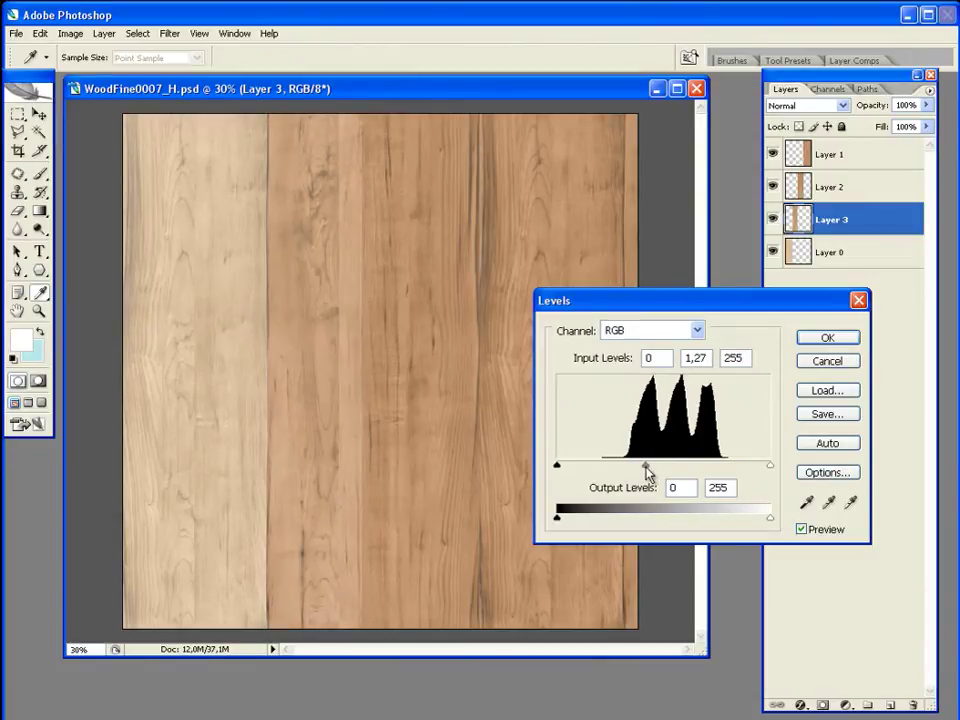
pyautogui.click(666, 330)
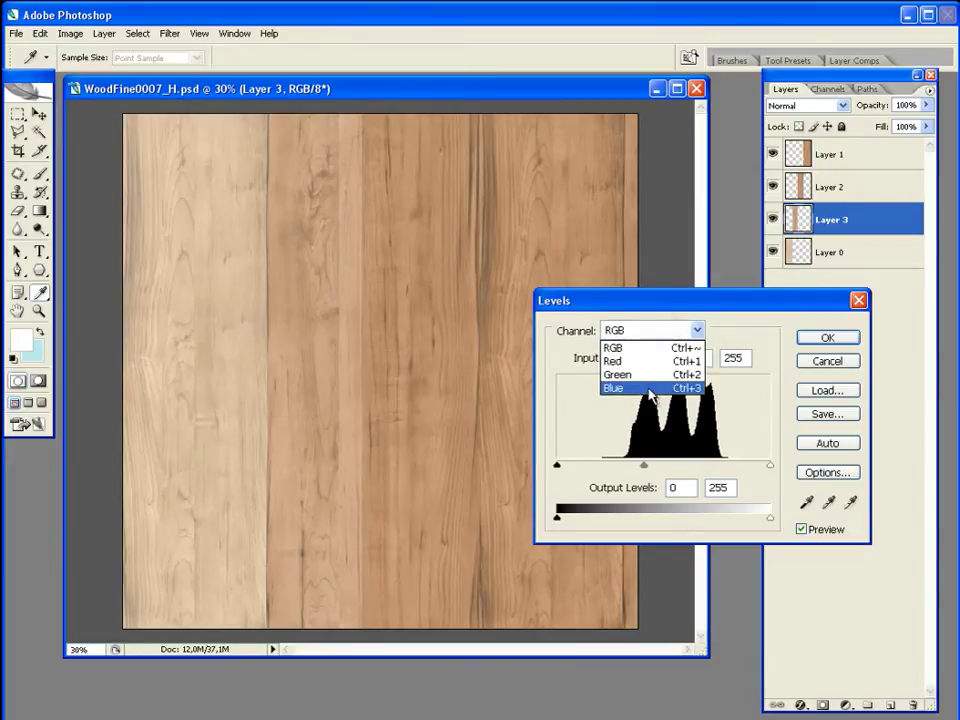
pyautogui.click(600, 390)
pyautogui.click(665, 469)
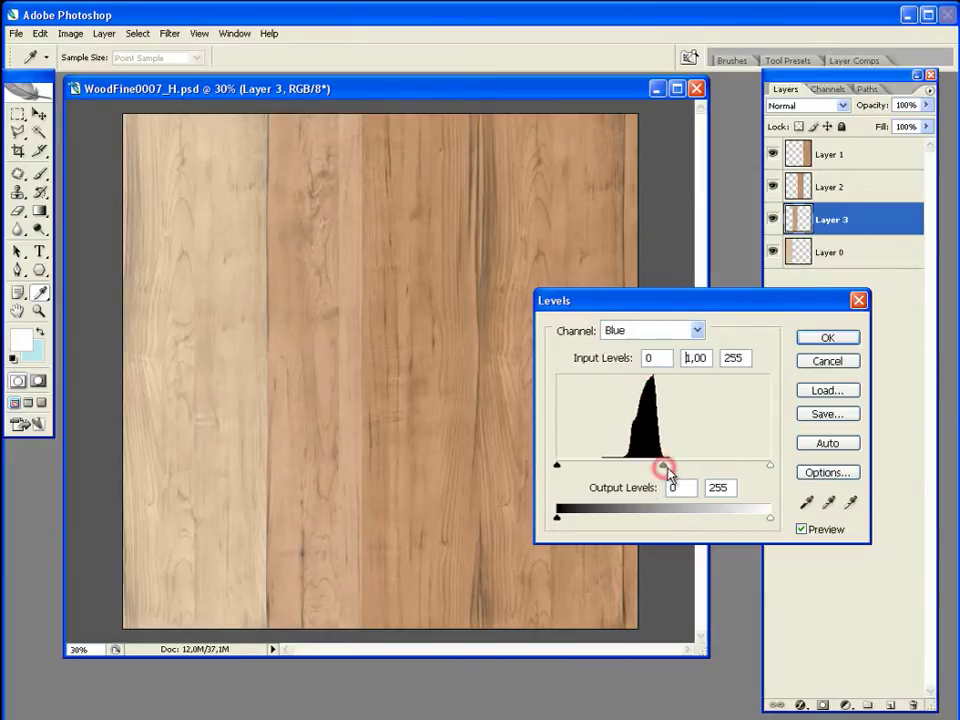
pyautogui.click(686, 332)
pyautogui.click(686, 343)
pyautogui.moveTo(648, 470); pyautogui.dragTo(640, 471)
pyautogui.click(812, 345)
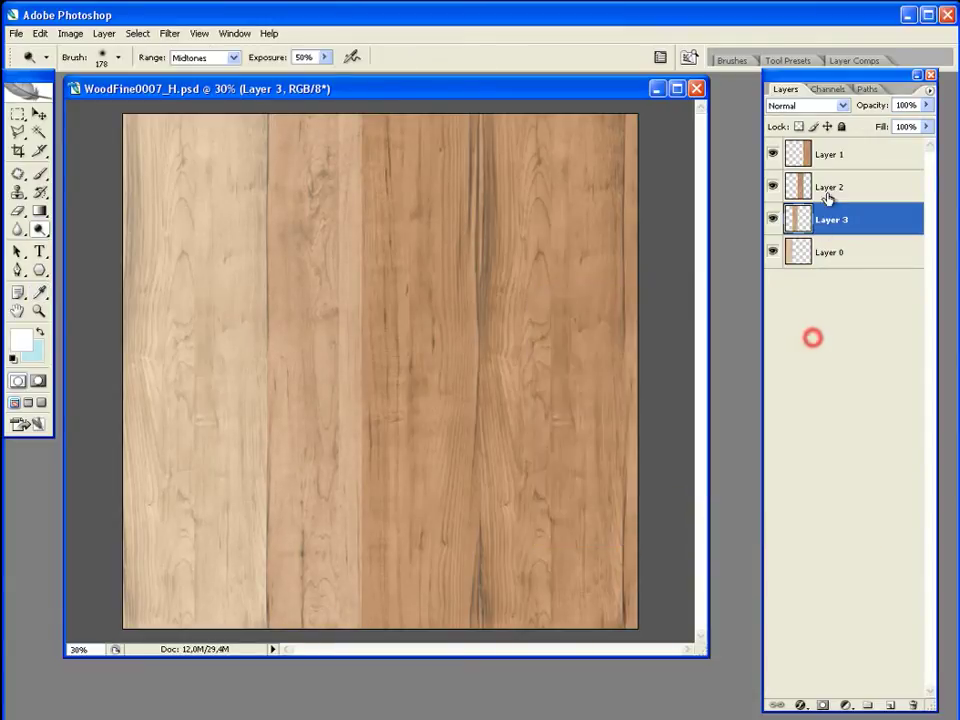
# Lighten Layer 2 with Levels, adjusting midtones, black and white points and the Blue channel.
pyautogui.click(826, 188)
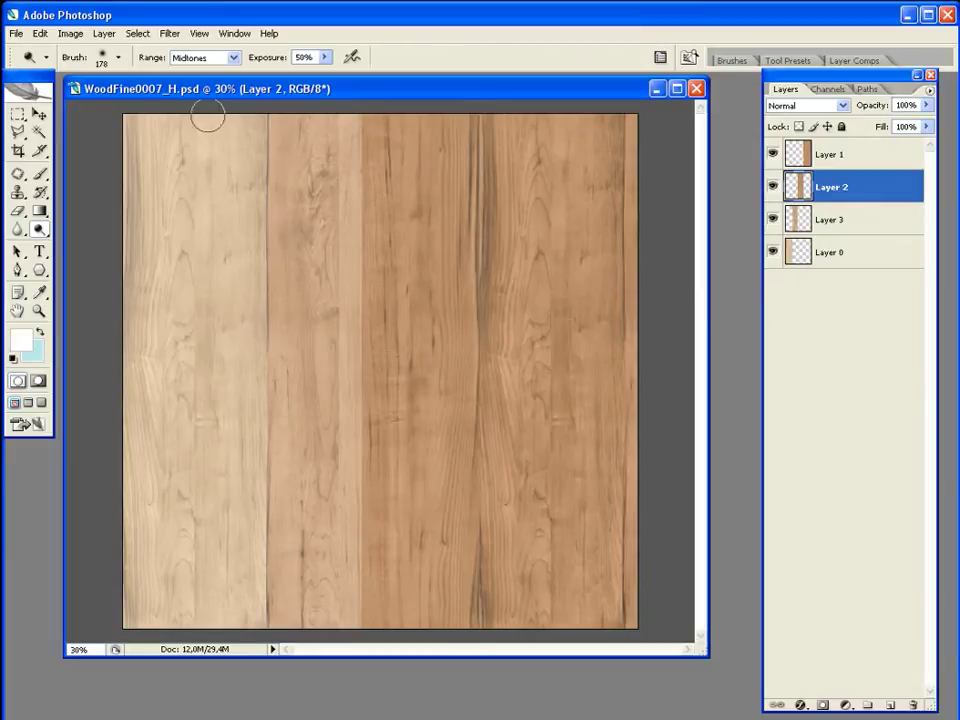
pyautogui.click(70, 33)
pyautogui.moveTo(93, 73)
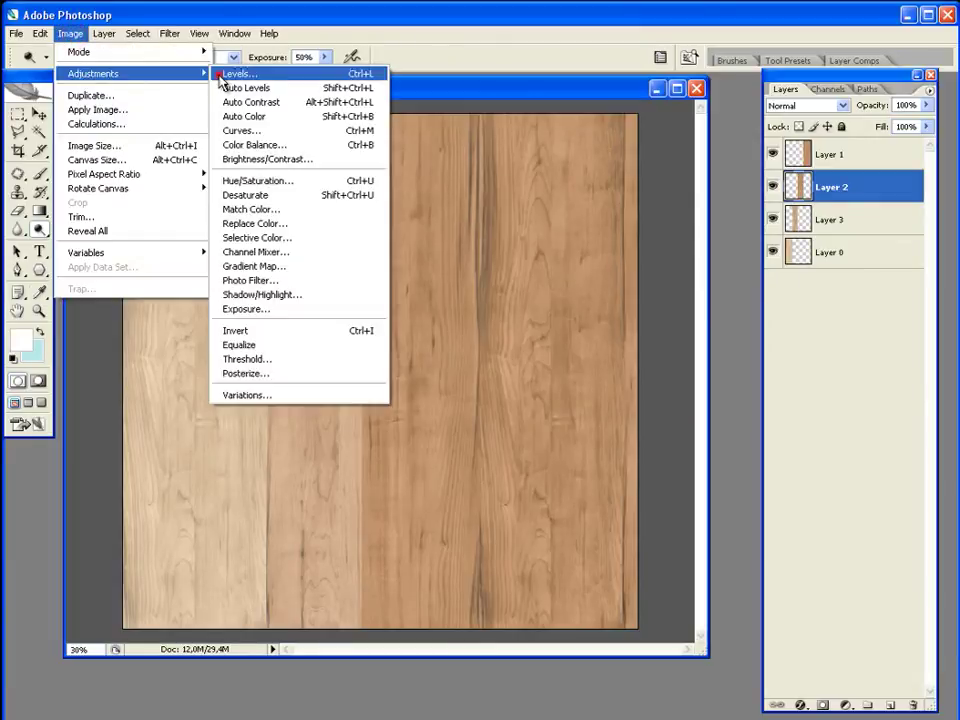
pyautogui.click(222, 73)
pyautogui.moveTo(672, 470); pyautogui.dragTo(648, 472)
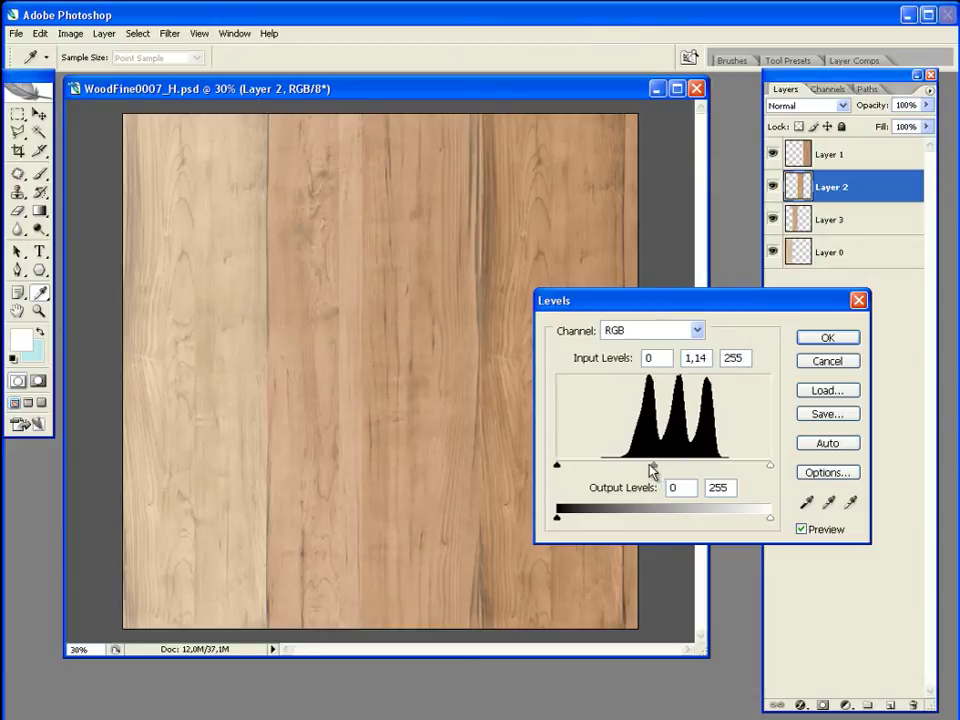
pyautogui.moveTo(557, 466); pyautogui.dragTo(559, 467)
pyautogui.moveTo(770, 468); pyautogui.dragTo(764, 470)
pyautogui.click(660, 331)
pyautogui.click(600, 386)
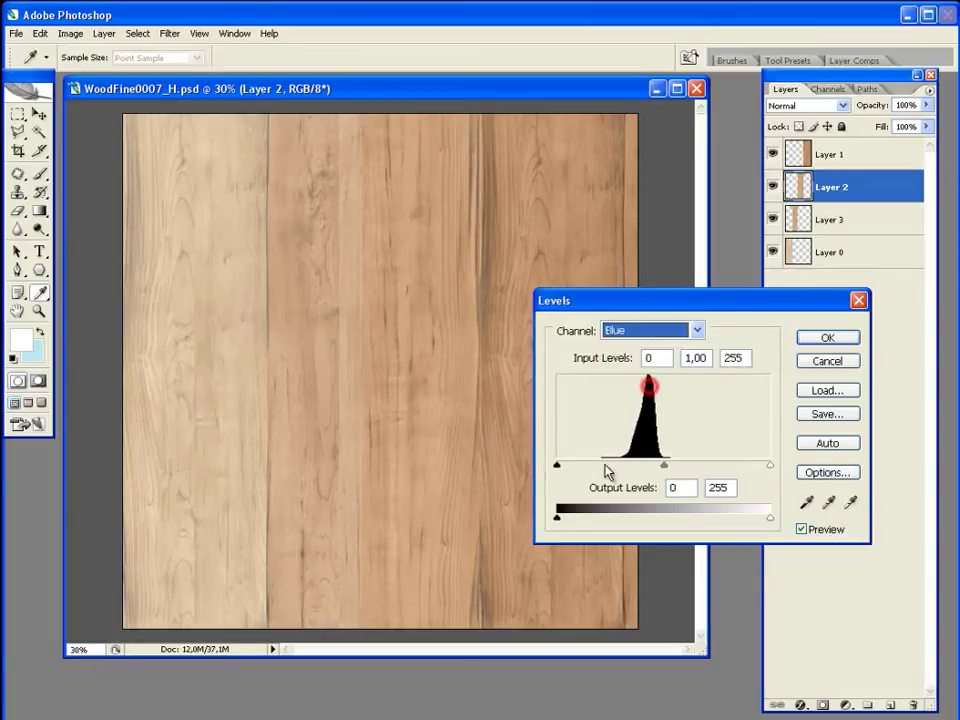
pyautogui.moveTo(558, 470); pyautogui.dragTo(562, 467)
pyautogui.click(667, 468)
pyautogui.click(807, 337)
pyautogui.press('o')
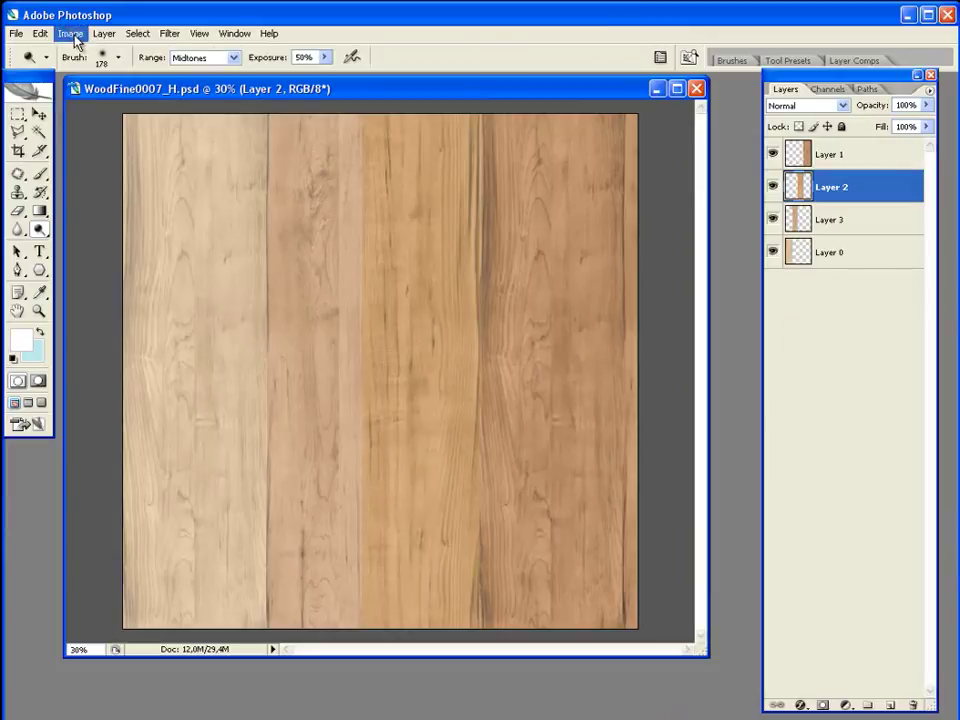
# Lower Layer 2's saturation to -11 with Hue/Saturation.
pyautogui.click(73, 37)
pyautogui.click(311, 180)
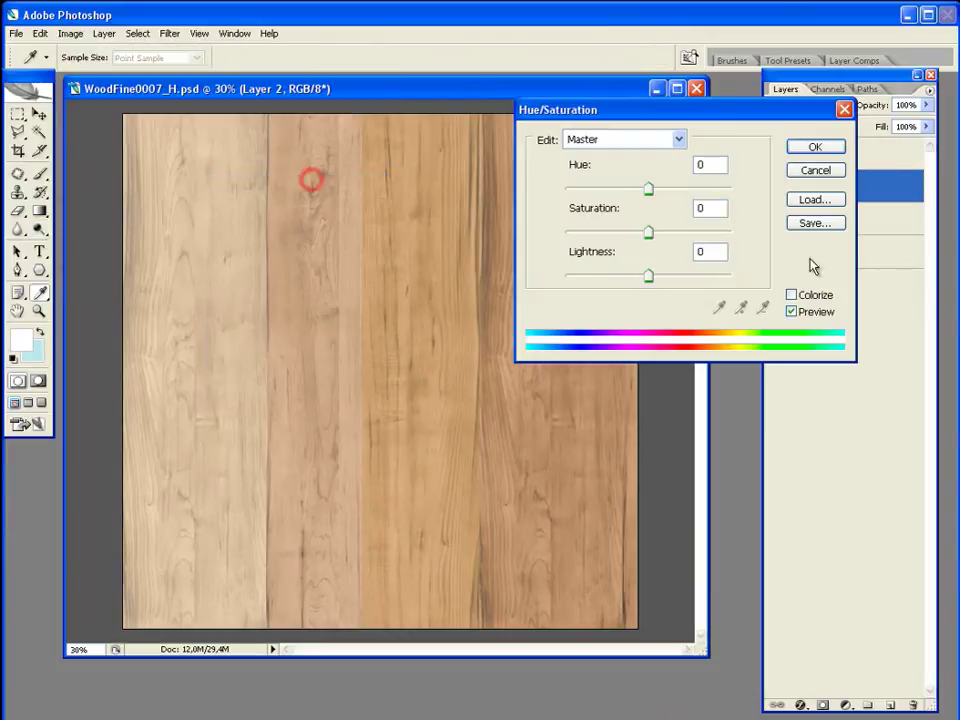
pyautogui.moveTo(648, 233); pyautogui.dragTo(643, 233)
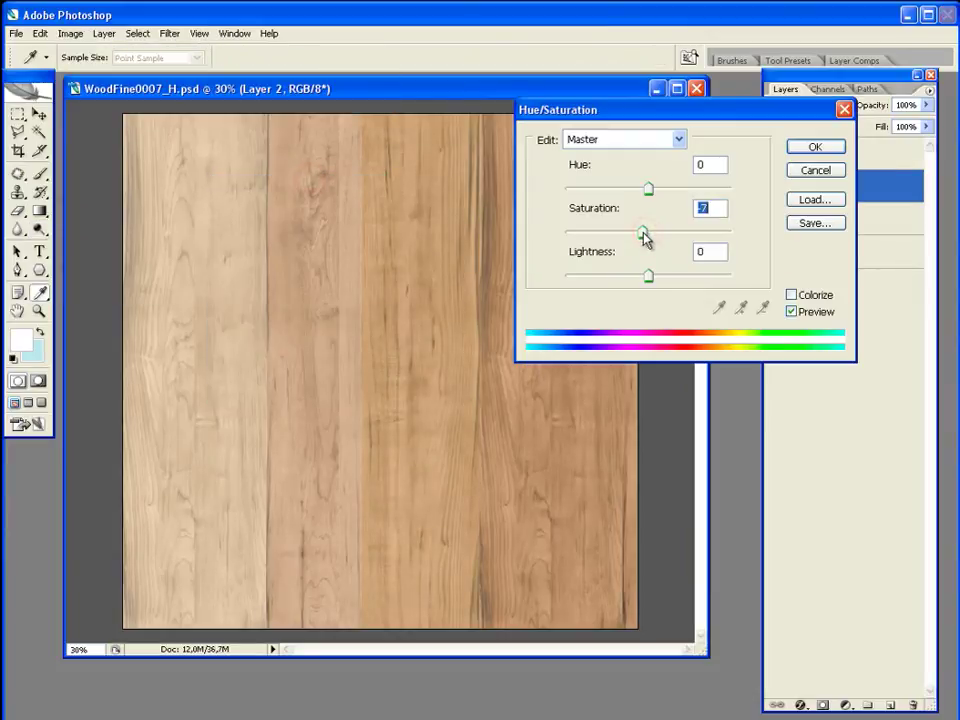
pyautogui.click(818, 149)
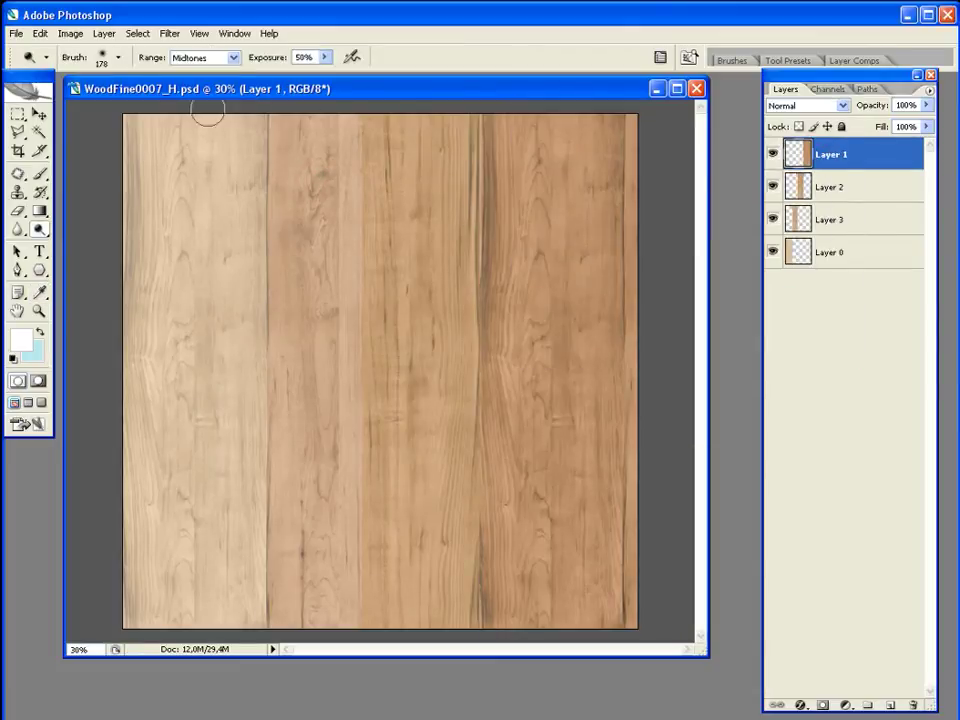
# Brighten Layer 1's midtones with a Levels gamma of 1.13.
pyautogui.click(70, 33)
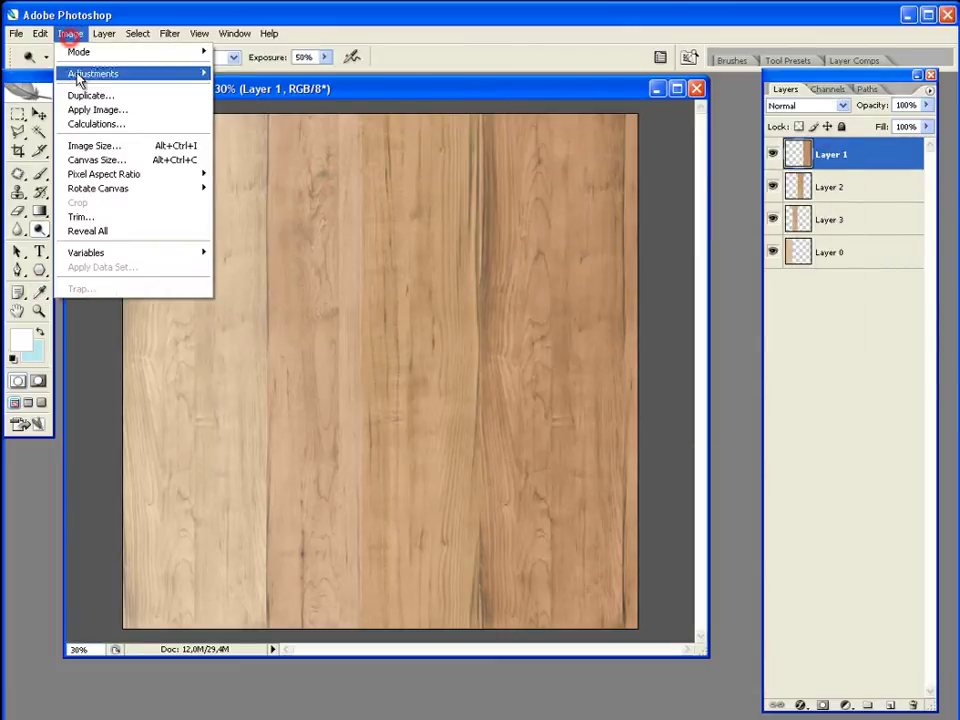
pyautogui.click(222, 72)
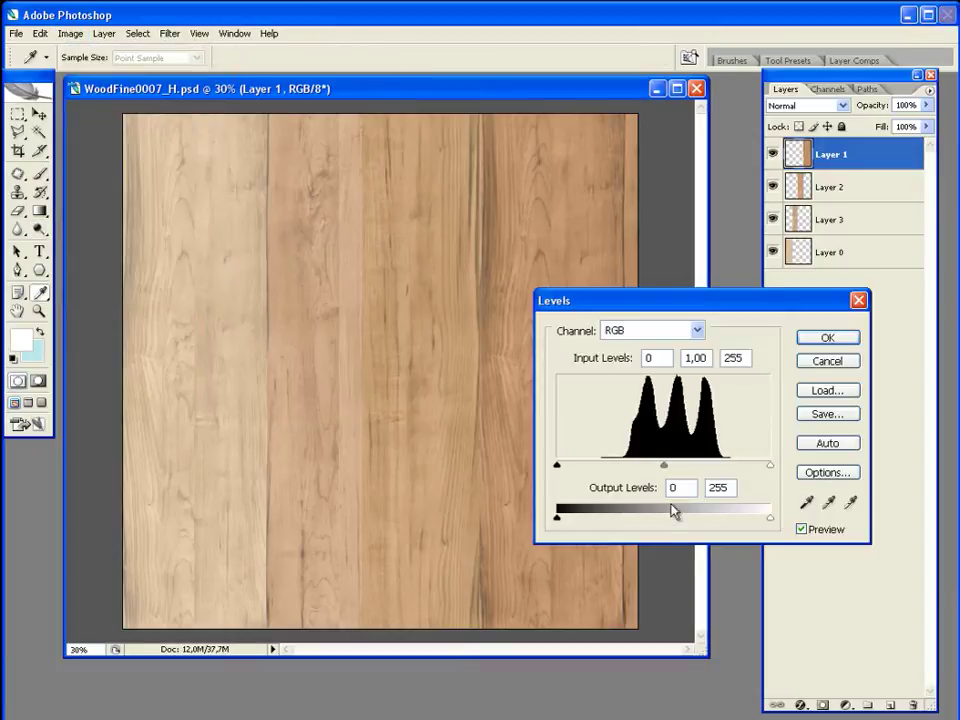
pyautogui.moveTo(670, 470); pyautogui.dragTo(657, 469)
pyautogui.click(835, 345)
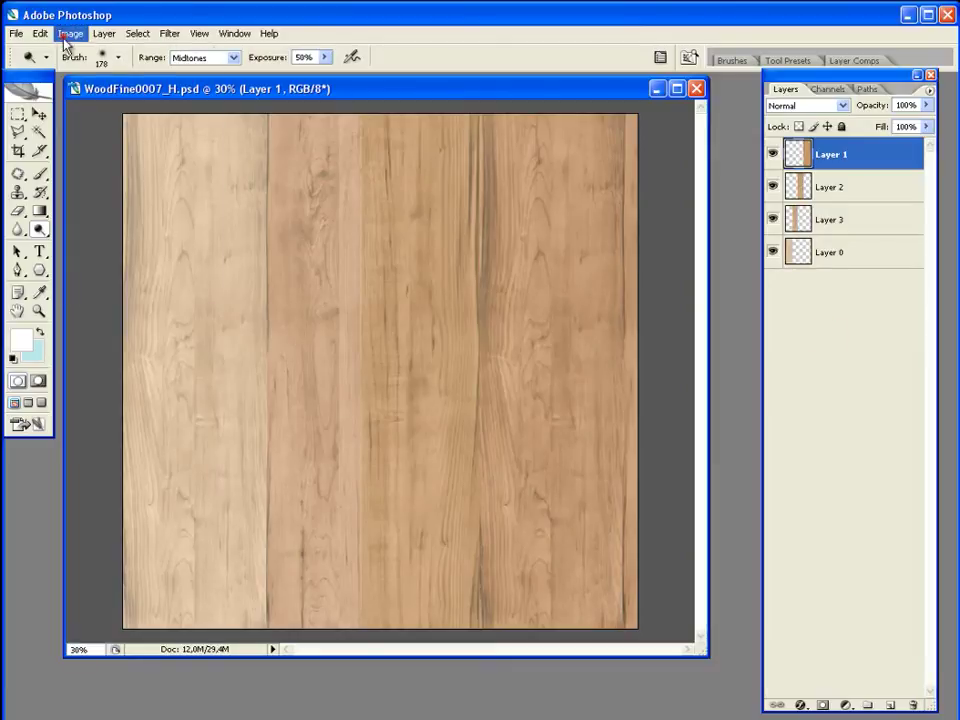
# Set Layer 1's hue to +2 and saturation to -12.
pyautogui.click(70, 33)
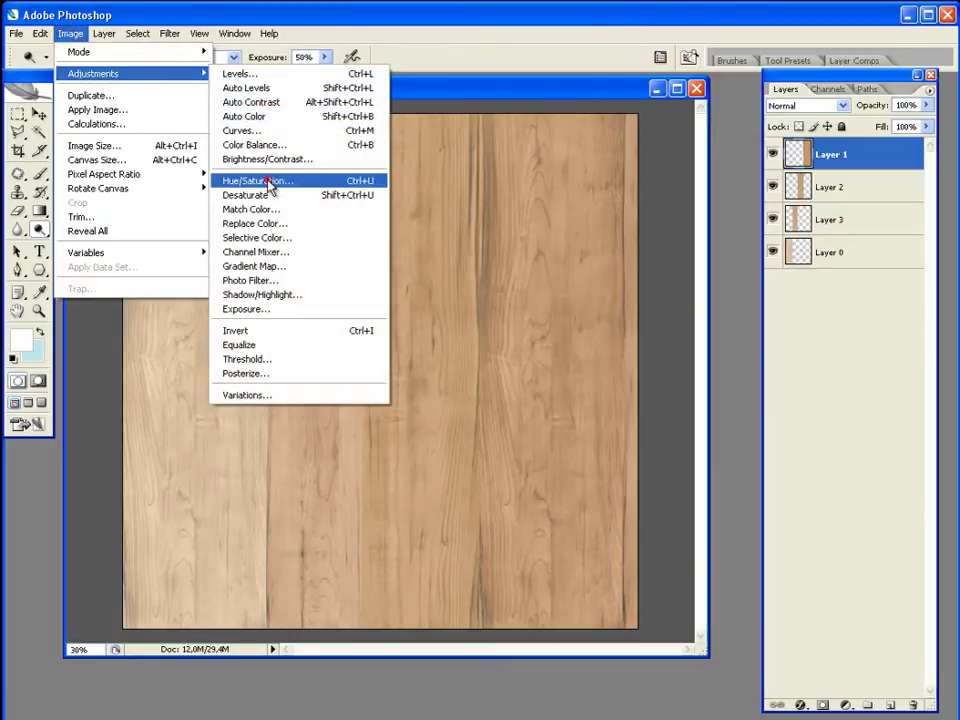
pyautogui.click(268, 182)
pyautogui.moveTo(664, 111); pyautogui.dragTo(755, 158)
pyautogui.moveTo(738, 232); pyautogui.dragTo(742, 235)
pyautogui.moveTo(733, 280); pyautogui.dragTo(728, 280)
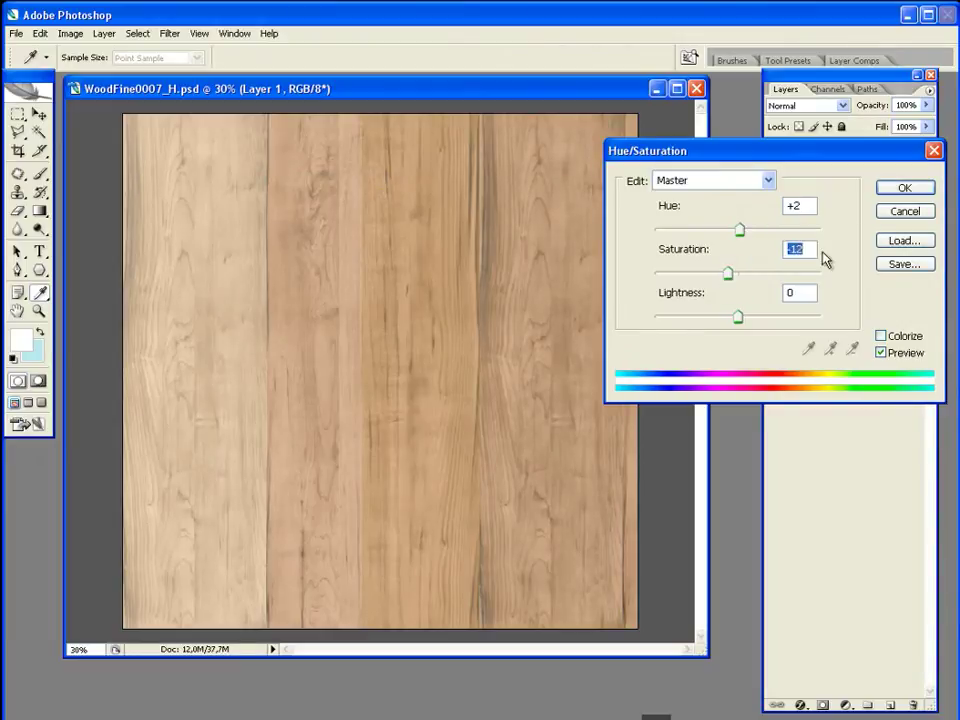
pyautogui.click(897, 190)
pyautogui.press('o')
pyautogui.click(772, 218)
pyautogui.click(772, 218)
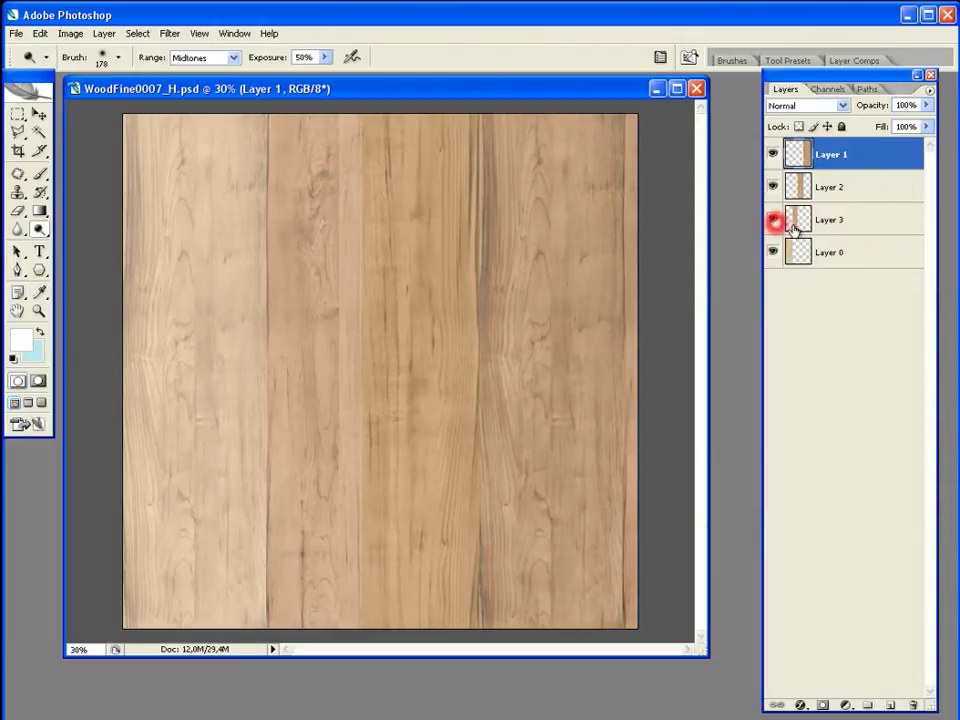
pyautogui.click(822, 222)
# Give Layer 3 a midtone Color Balance of -7 / 0 / -7.
pyautogui.click(70, 33)
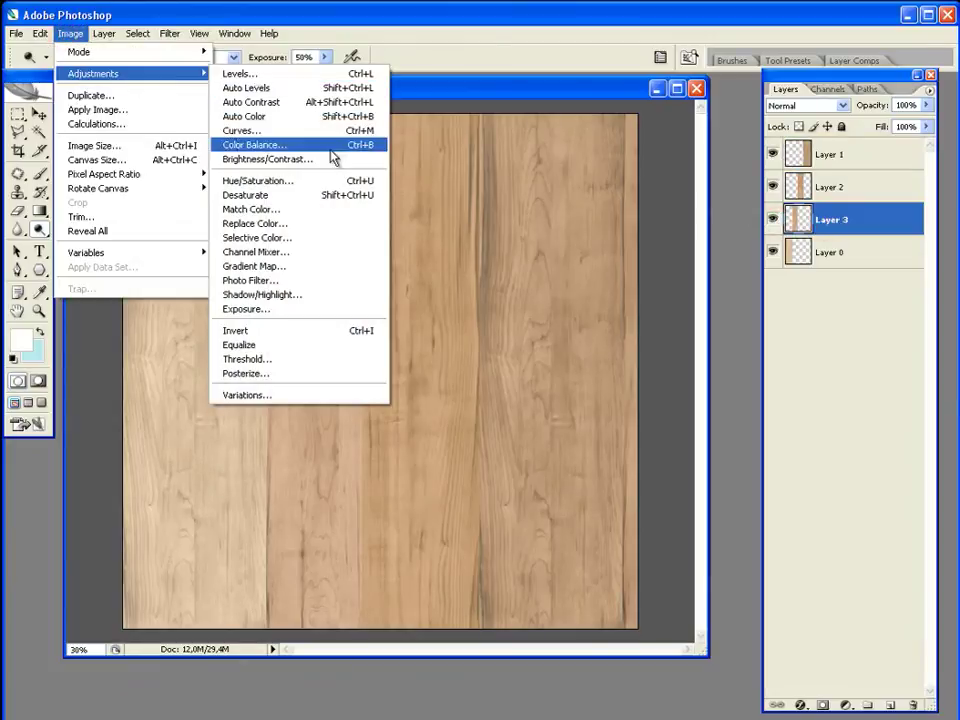
pyautogui.click(328, 147)
pyautogui.moveTo(675, 534); pyautogui.dragTo(672, 575)
pyautogui.click(848, 490)
pyautogui.press('o')
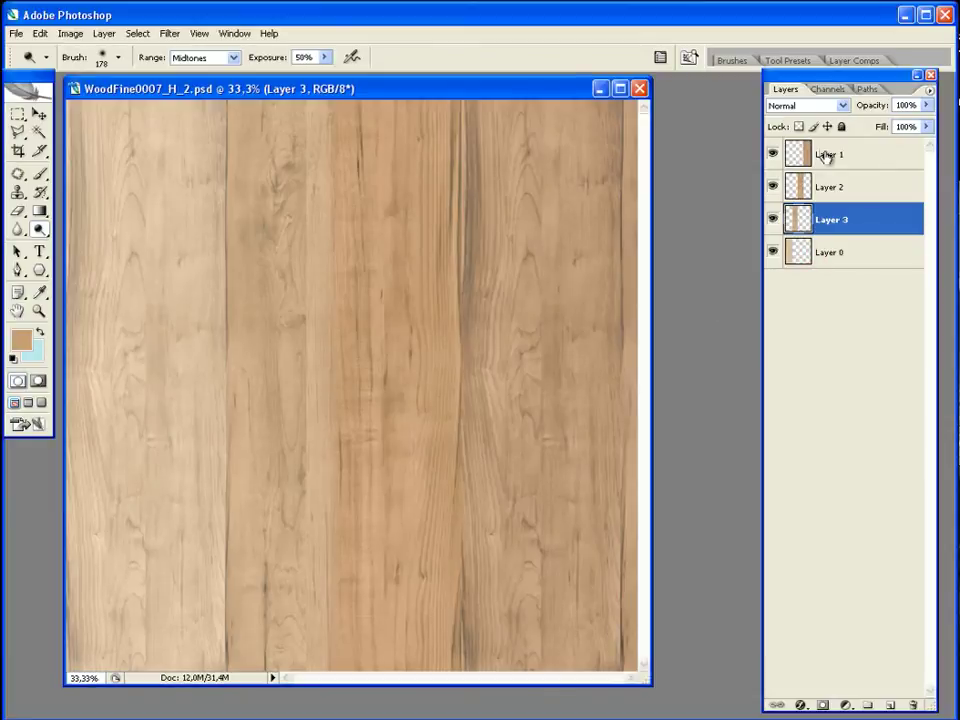
# Merge the four plank layers, Layer 1 through Layer 0, into a single layer.
pyautogui.click(828, 155)
pyautogui.keyDown('shift'); pyautogui.click(838, 253); pyautogui.keyUp('shift')
pyautogui.rightClick(838, 253)
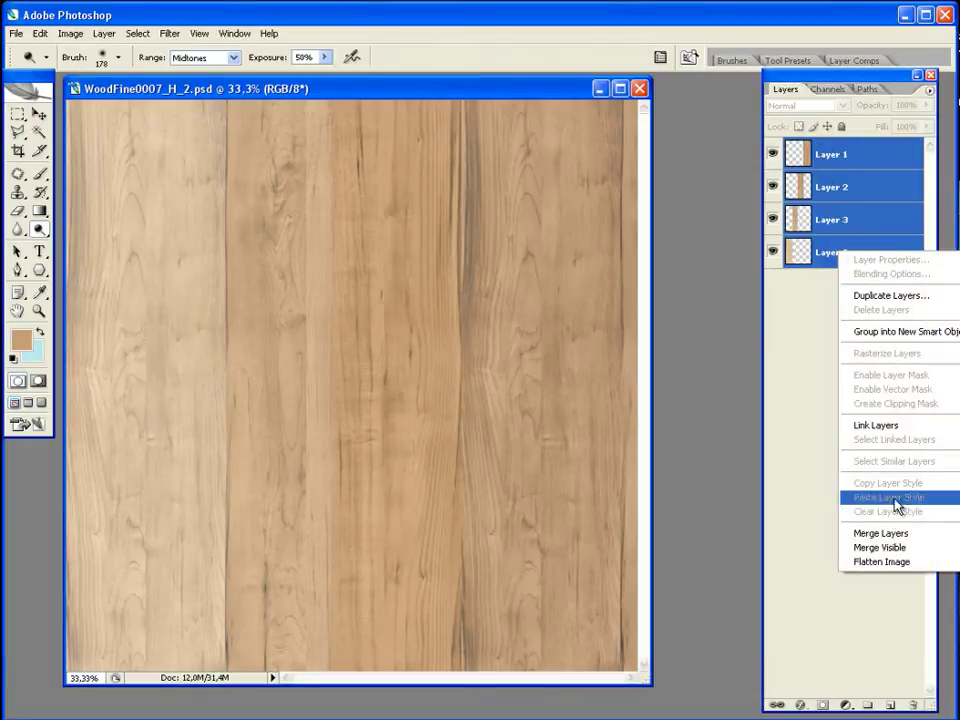
pyautogui.click(888, 533)
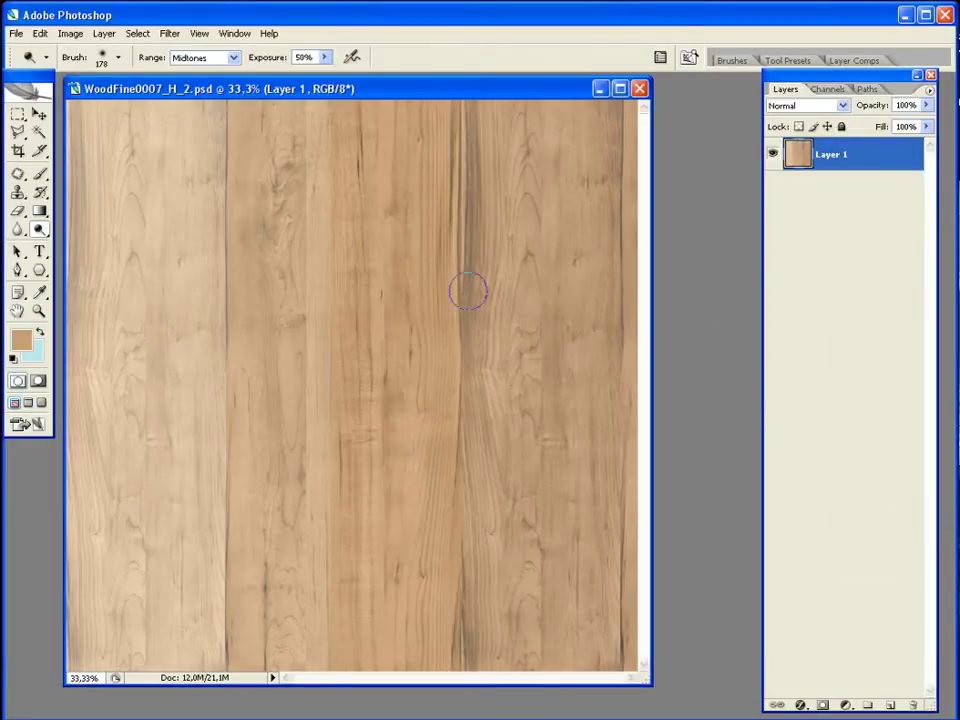
# View the merged plank texture at 100% zoom.
pyautogui.click(98, 678)
pyautogui.write('100')
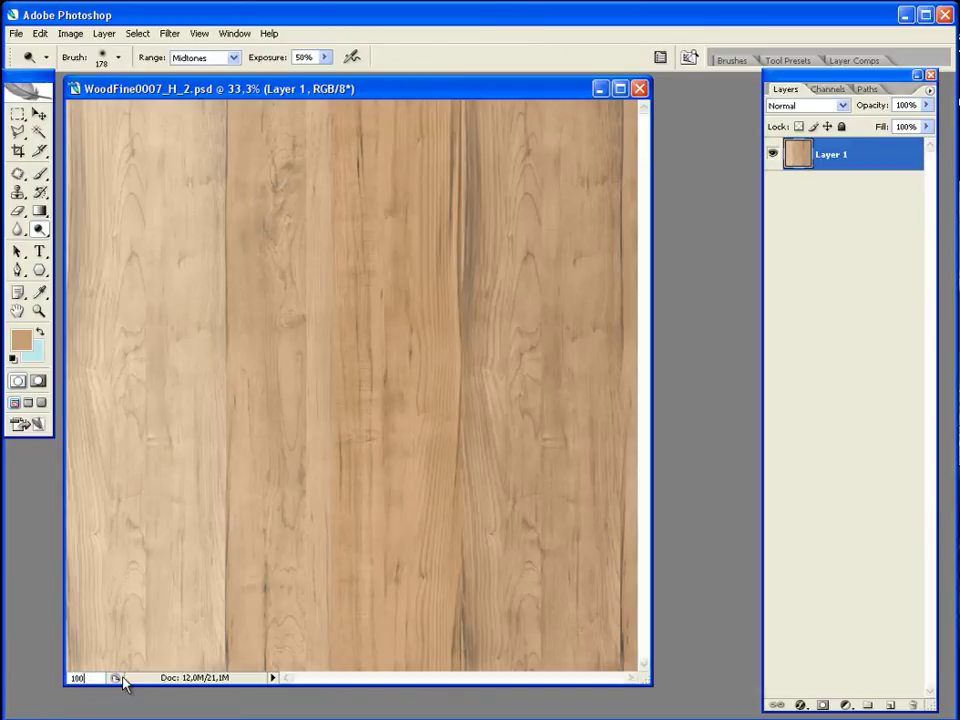
pyautogui.press('Return')
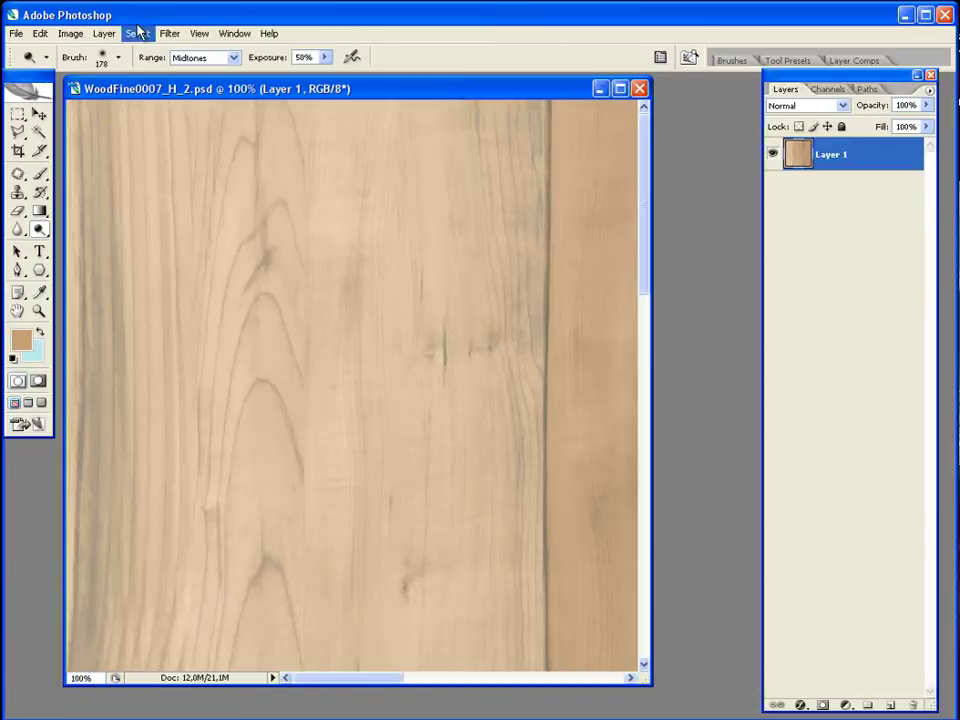
pyautogui.click(169, 33)
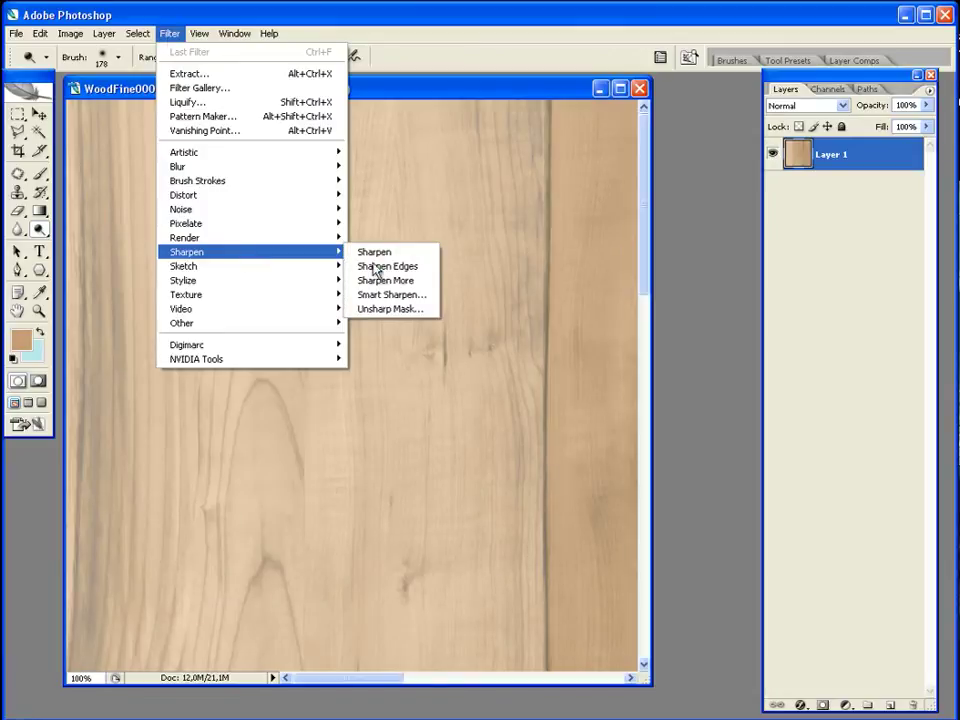
# Sharpen the merged texture with Unsharp Mask at amount 277.
pyautogui.click(394, 309)
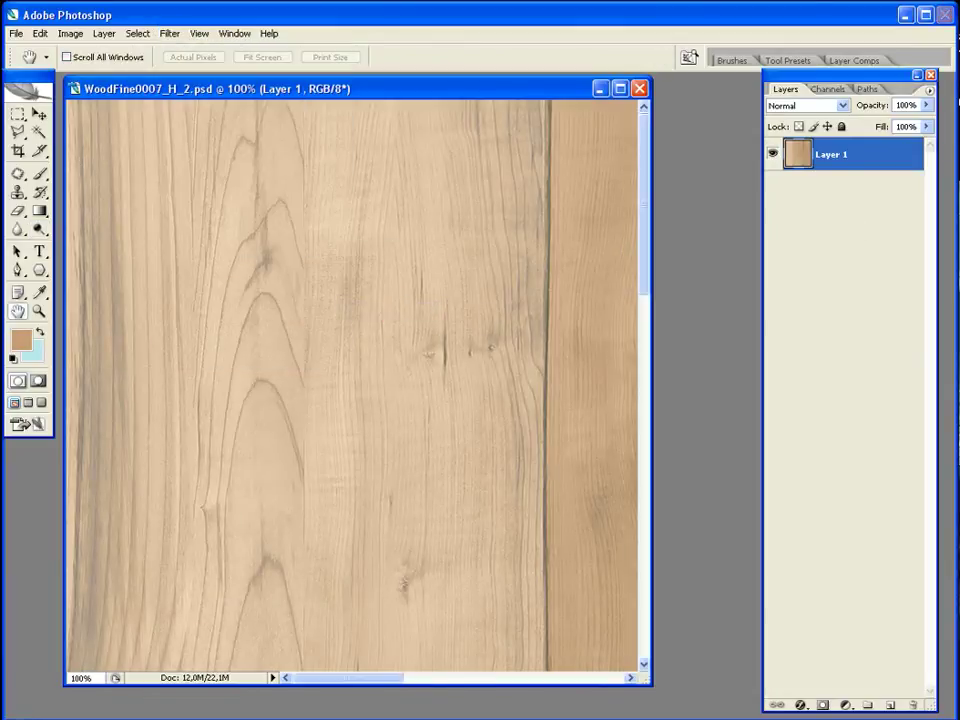
pyautogui.moveTo(668, 92); pyautogui.dragTo(737, 89)
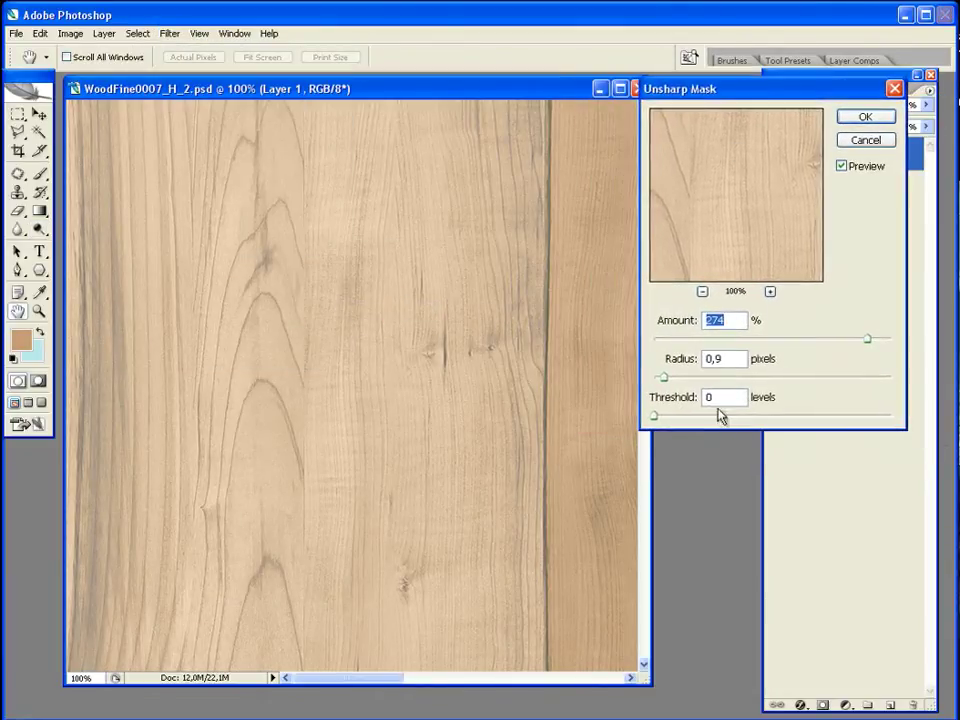
pyautogui.moveTo(867, 340)
pyautogui.mouseDown()
pyautogui.moveTo(658, 343)
pyautogui.moveTo(864, 352)
pyautogui.mouseUp()
pyautogui.moveTo(864, 342); pyautogui.dragTo(868, 342)
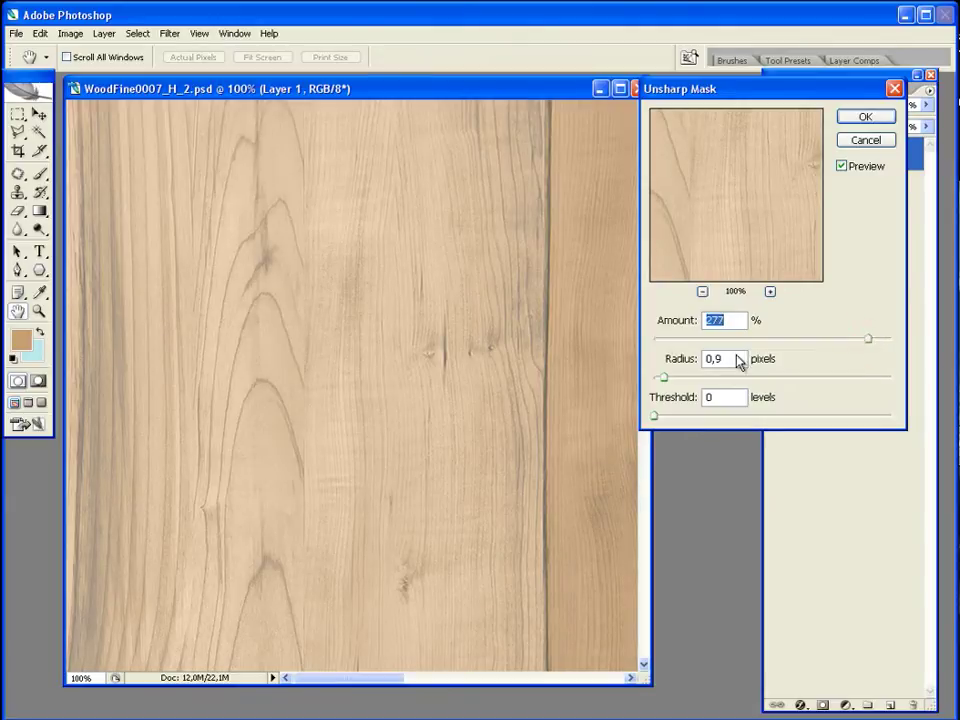
pyautogui.click(868, 114)
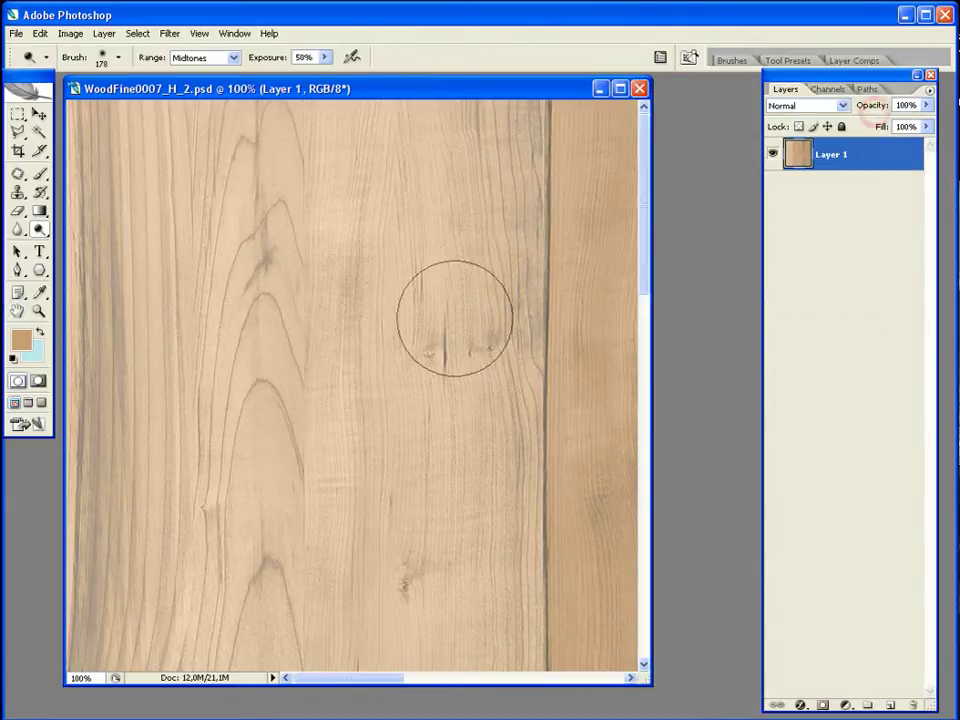
# Darken the shadows with Levels by raising the black input to 25.
pyautogui.click(70, 35)
pyautogui.click(250, 74)
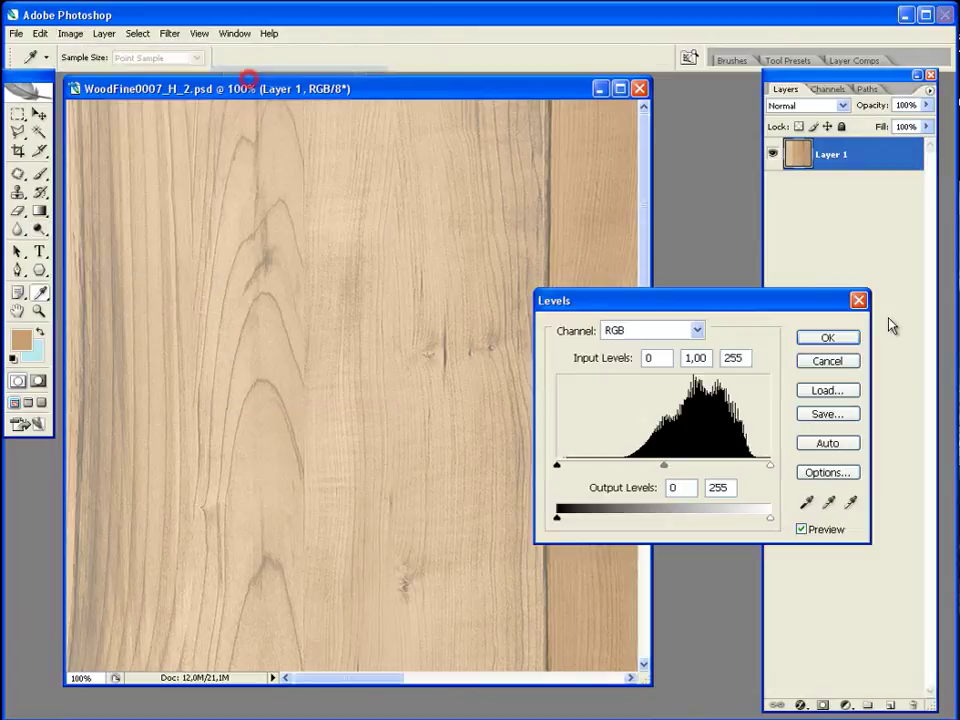
pyautogui.moveTo(560, 472); pyautogui.dragTo(579, 473)
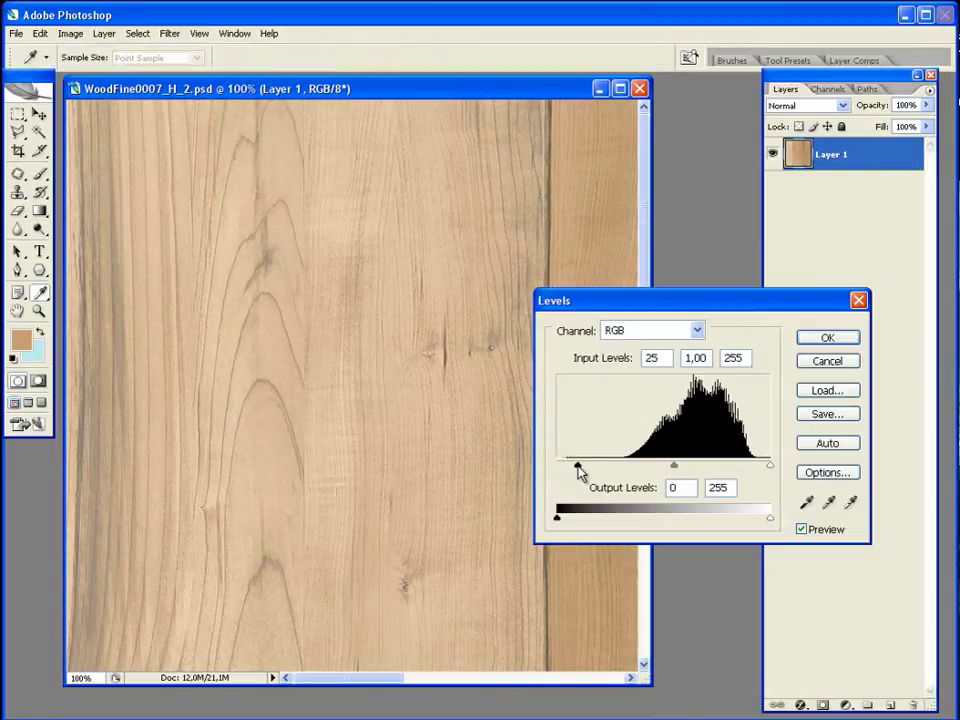
pyautogui.click(828, 337)
pyautogui.press('o')
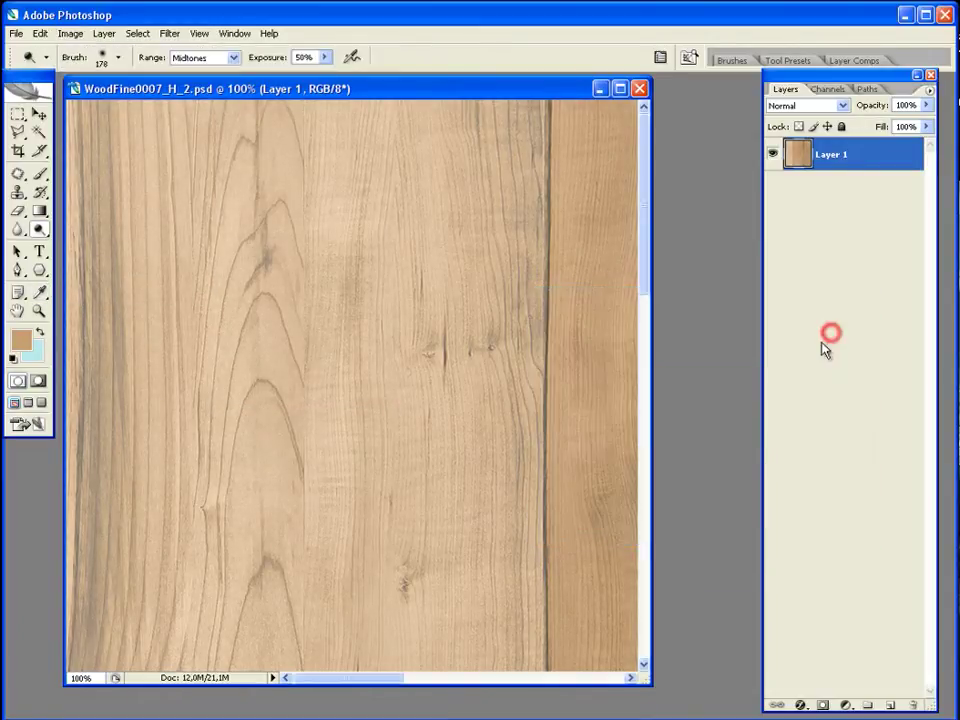
# Zoom to 30% and lower the texture's saturation to about -7 with Hue/Saturation.
pyautogui.doubleClick(80, 678)
pyautogui.write('30')
pyautogui.press('Return')
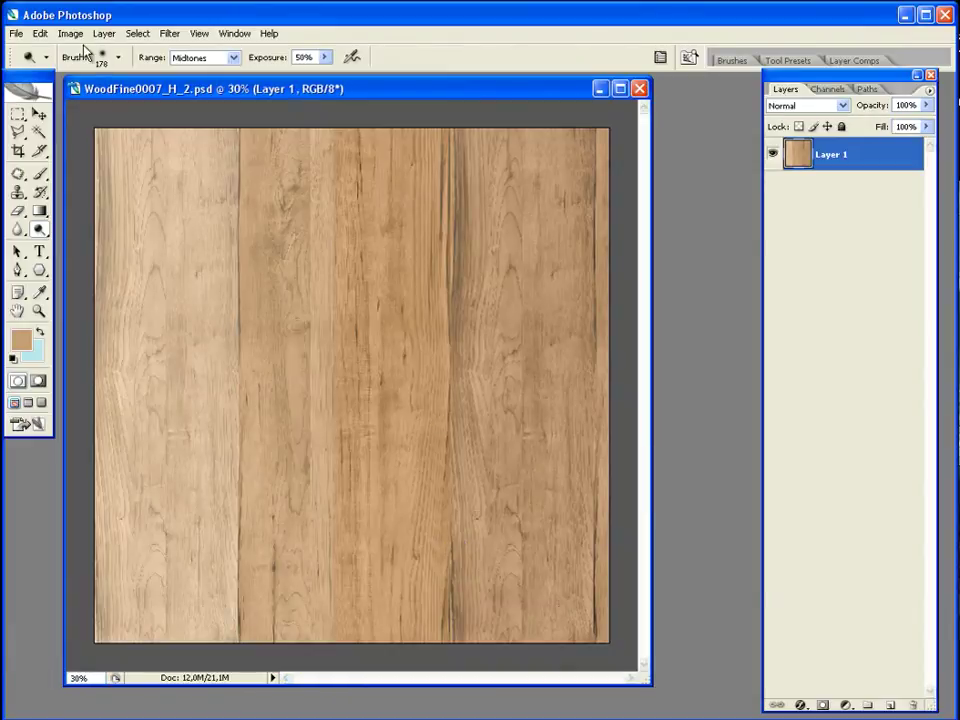
pyautogui.click(70, 33)
pyautogui.click(330, 180)
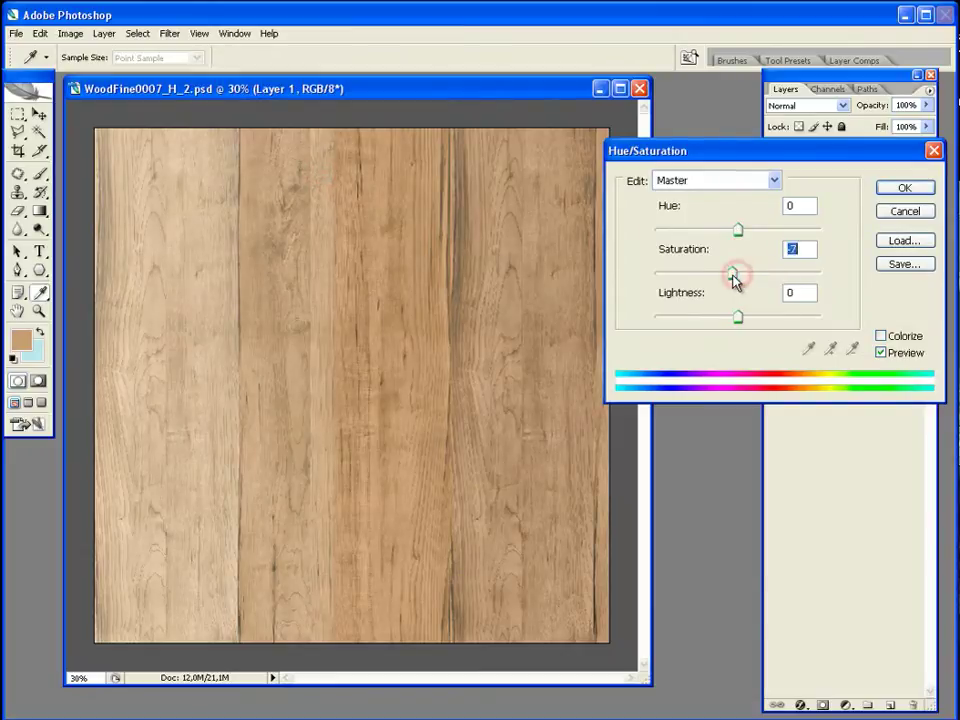
pyautogui.click(893, 190)
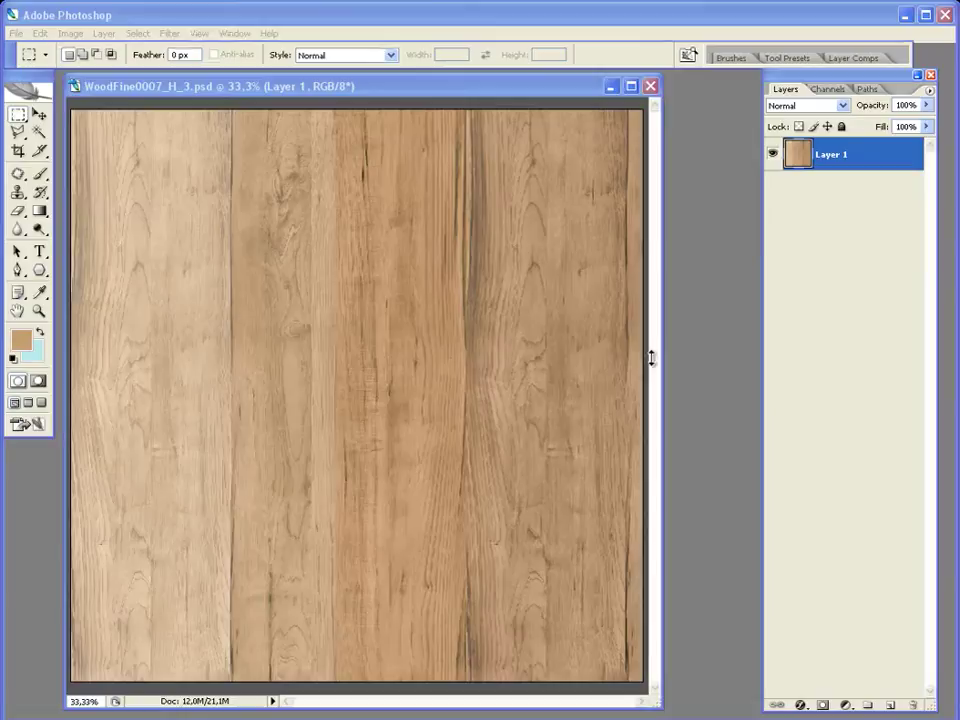
# Duplicate Layer 1 with Ctrl+J and give the copy a white layer mask.
pyautogui.click(829, 157)
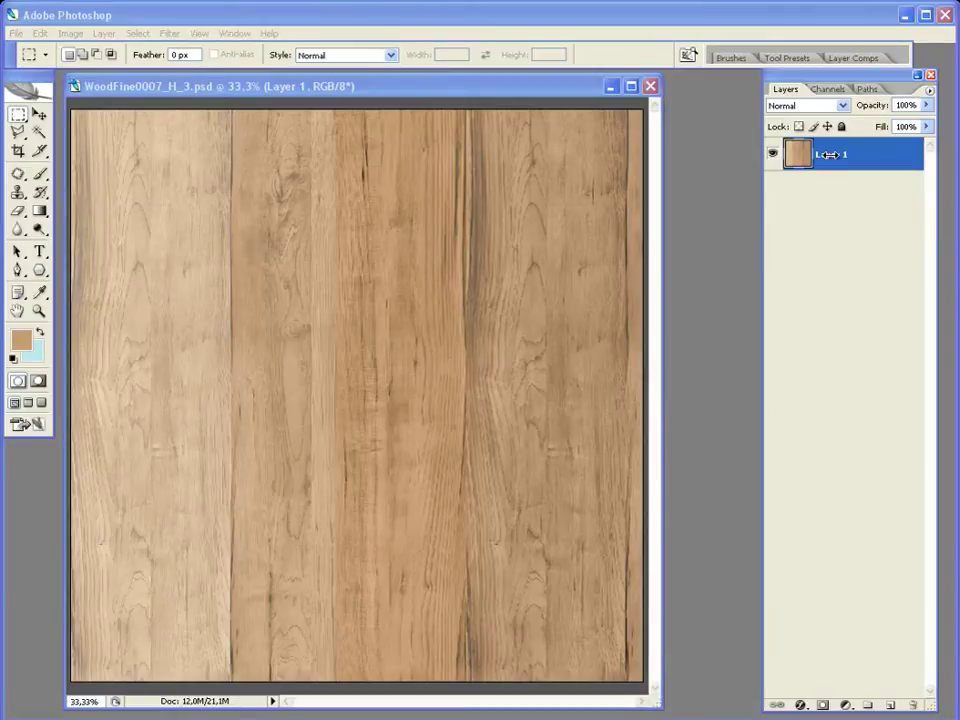
pyautogui.hotkey('ctrl', 'j')
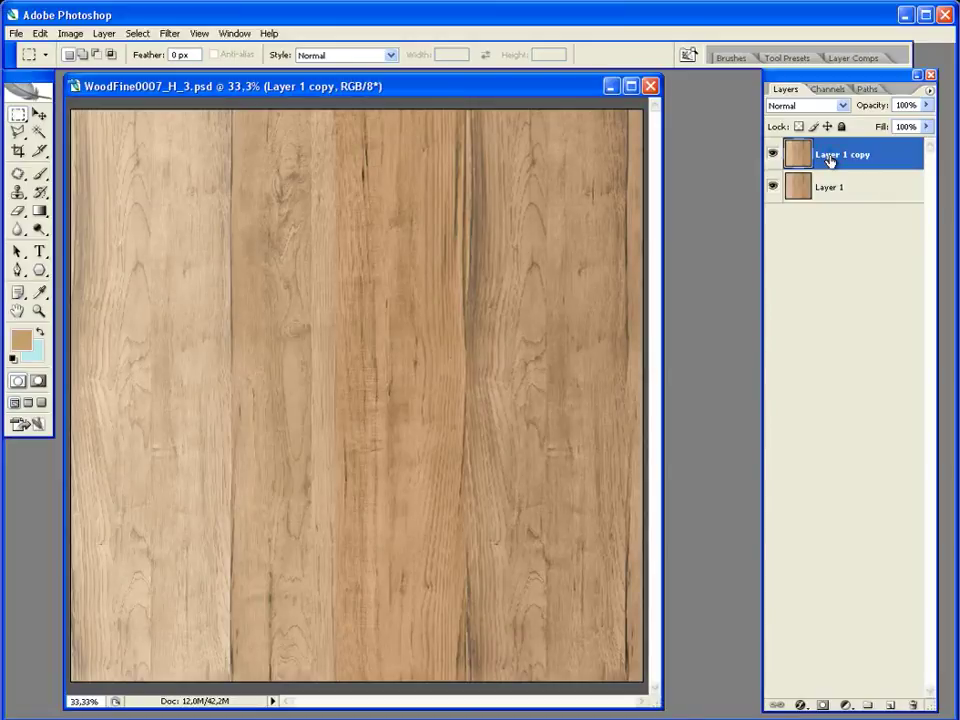
pyautogui.click(822, 705)
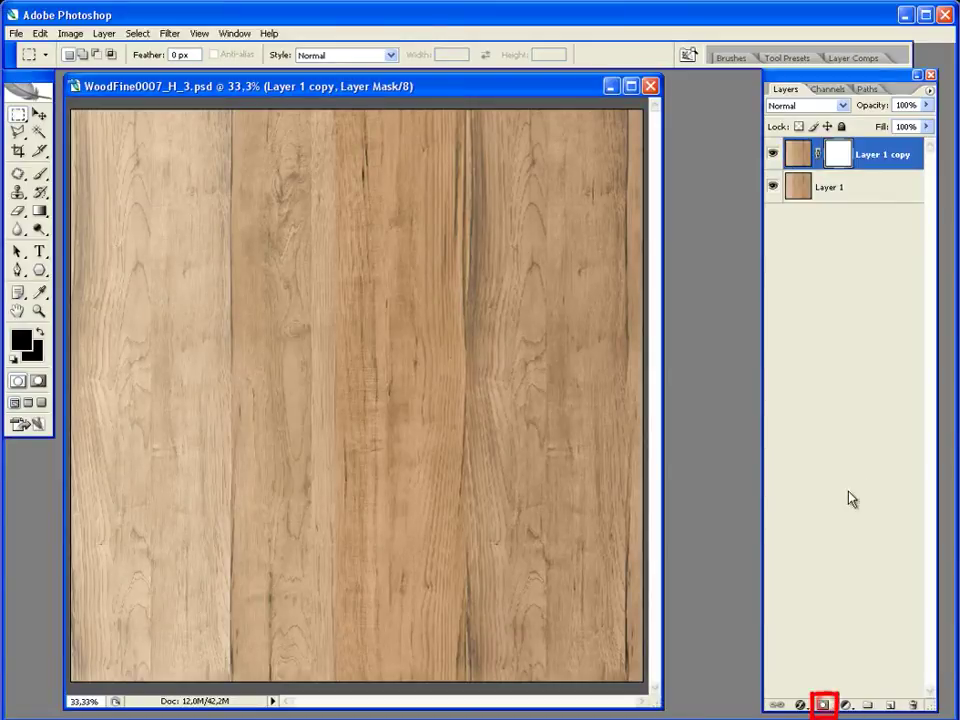
pyautogui.click(800, 158)
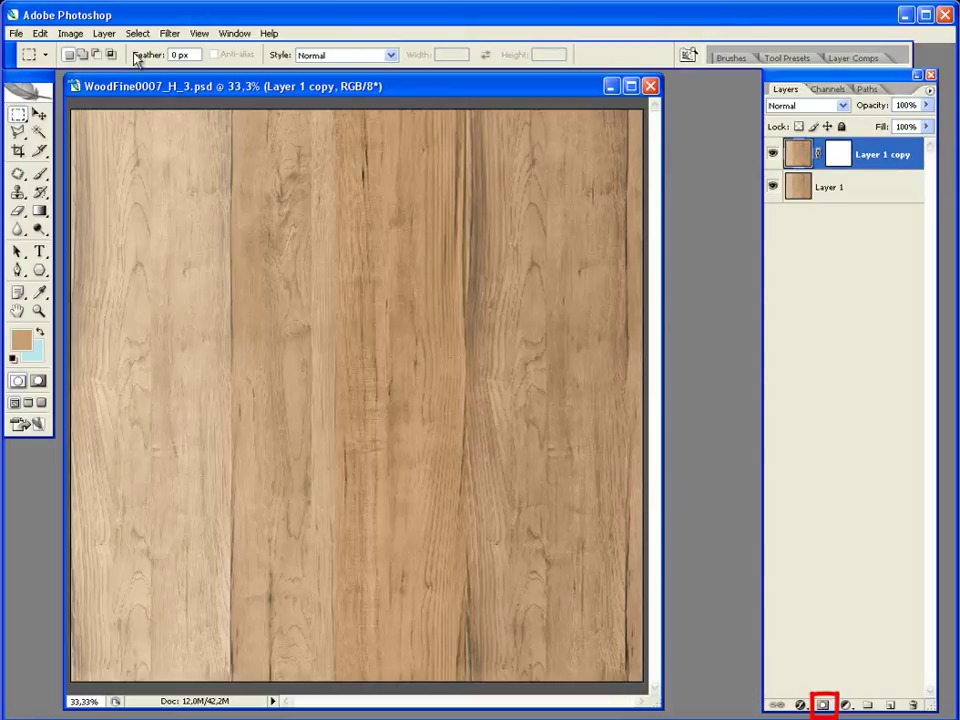
# Lower the copy's saturation to -12 and darken its midtones with Levels gamma 0,88.
pyautogui.click(70, 33)
pyautogui.moveTo(93, 73)
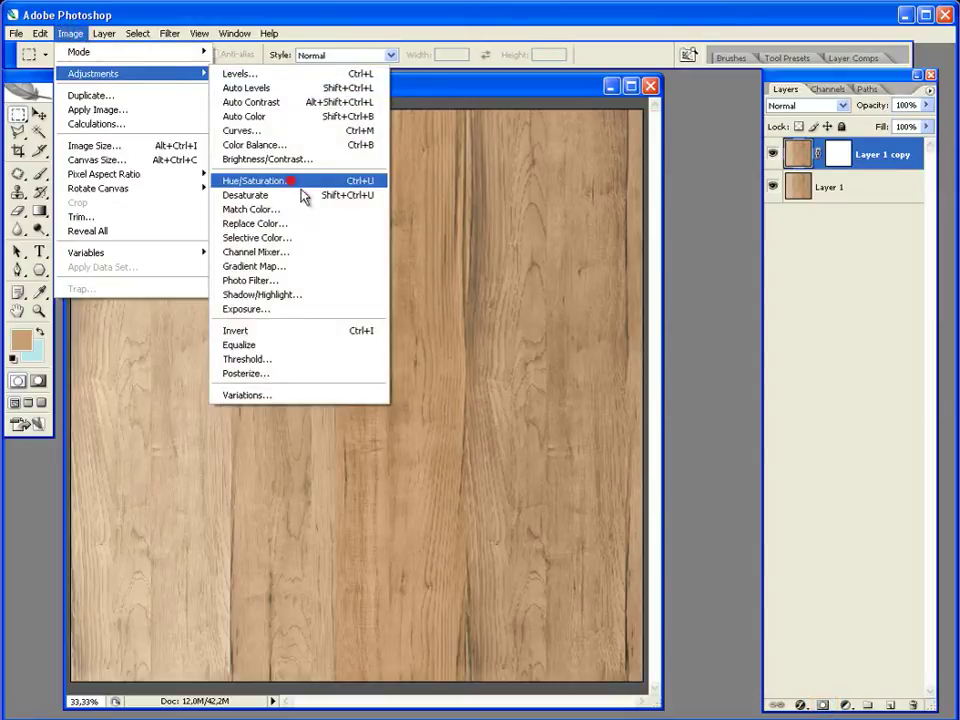
pyautogui.click(290, 182)
pyautogui.moveTo(737, 273)
pyautogui.mouseDown()
pyautogui.moveTo(717, 274)
pyautogui.moveTo(734, 285)
pyautogui.moveTo(728, 273)
pyautogui.mouseUp()
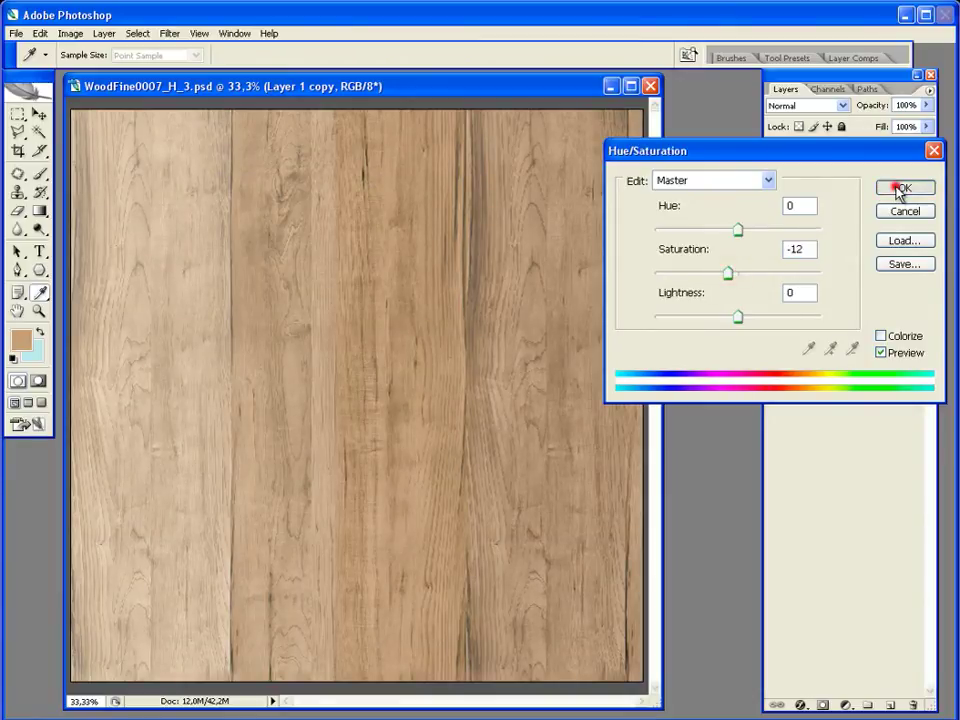
pyautogui.click(900, 188)
pyautogui.click(70, 33)
pyautogui.moveTo(93, 73)
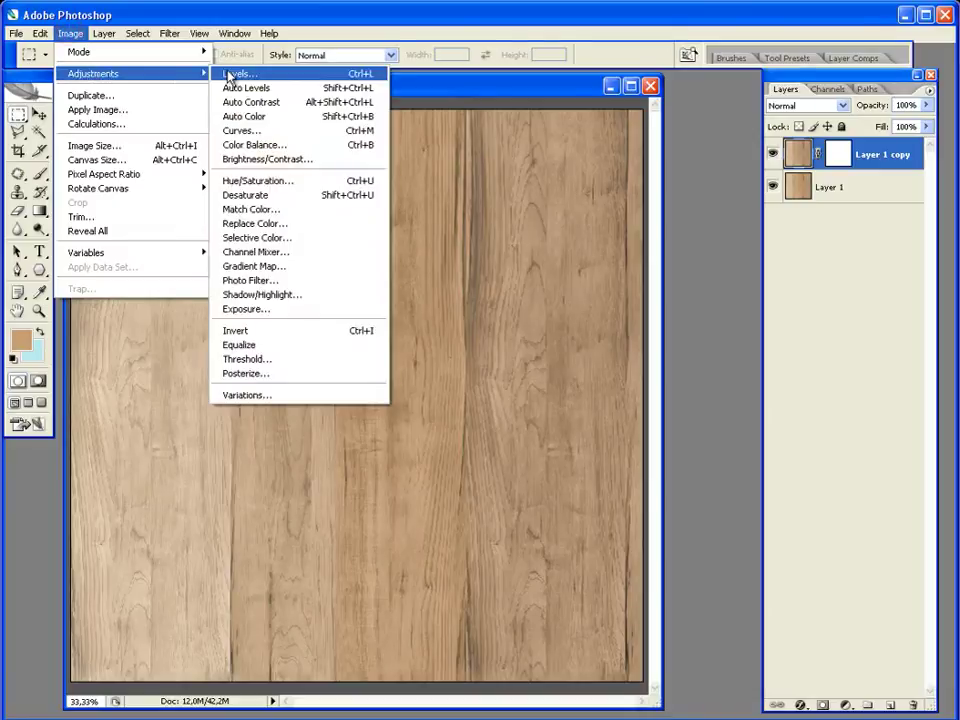
pyautogui.click(228, 70)
pyautogui.moveTo(668, 470); pyautogui.dragTo(676, 467)
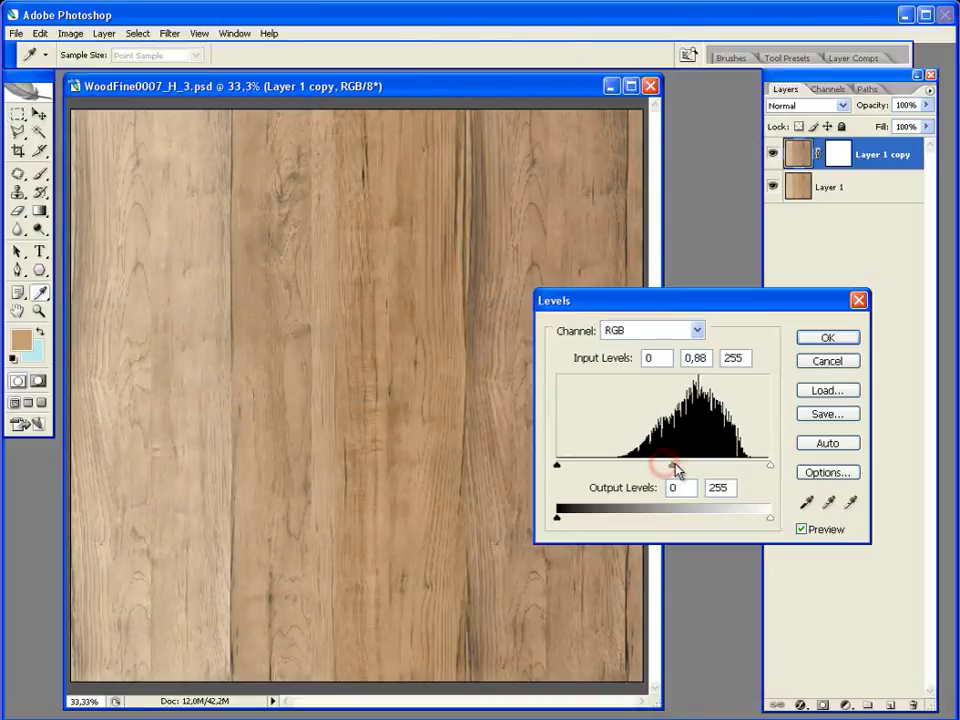
pyautogui.click(827, 338)
# Draw a white-to-black vertical gradient on the copy's mask so it fades downward.
pyautogui.press('m')
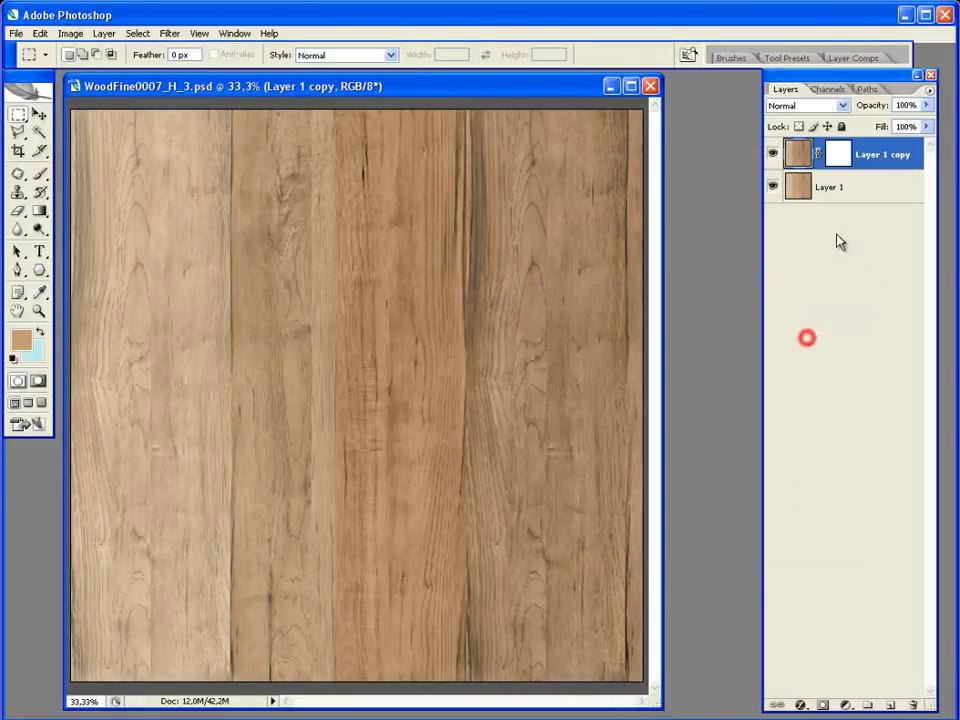
pyautogui.click(838, 154)
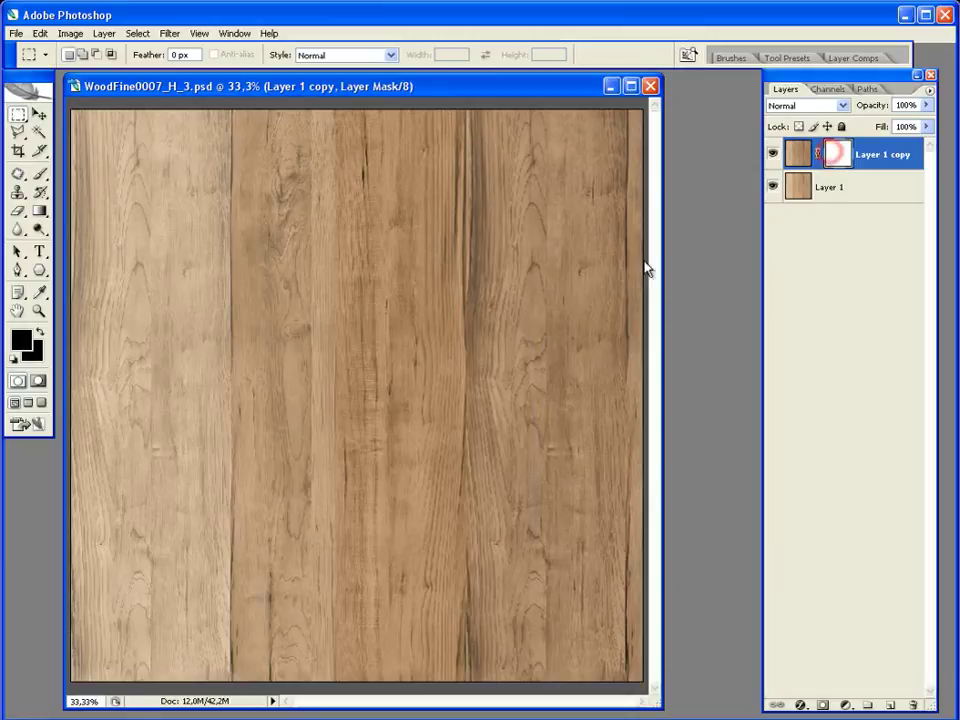
pyautogui.click(40, 211)
pyautogui.moveTo(357, 275); pyautogui.dragTo(356, 433)
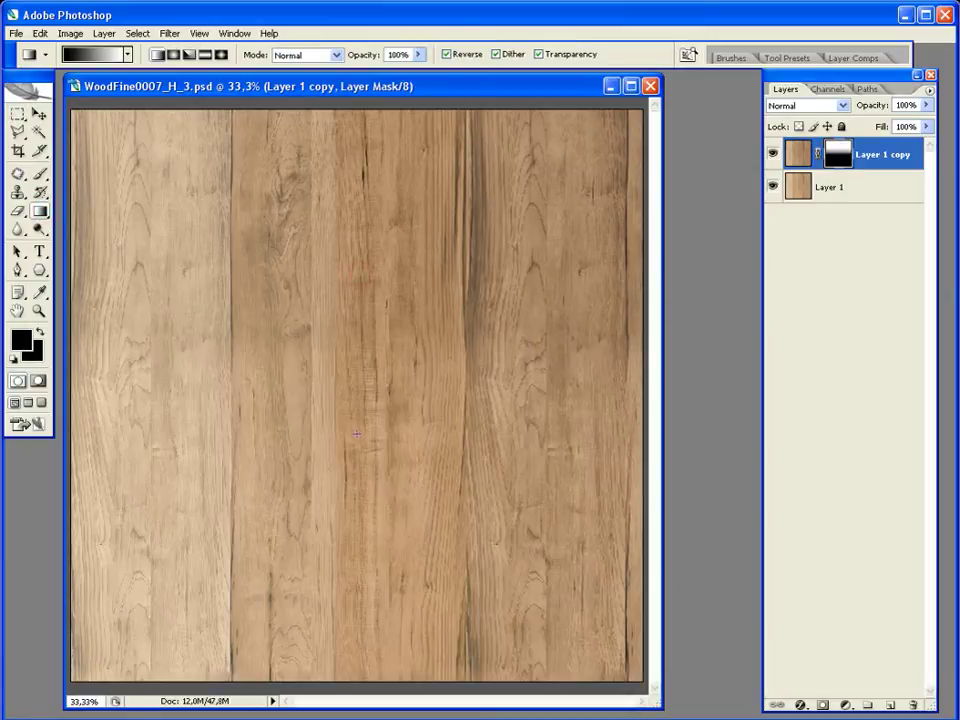
pyautogui.moveTo(346, 248); pyautogui.dragTo(348, 548)
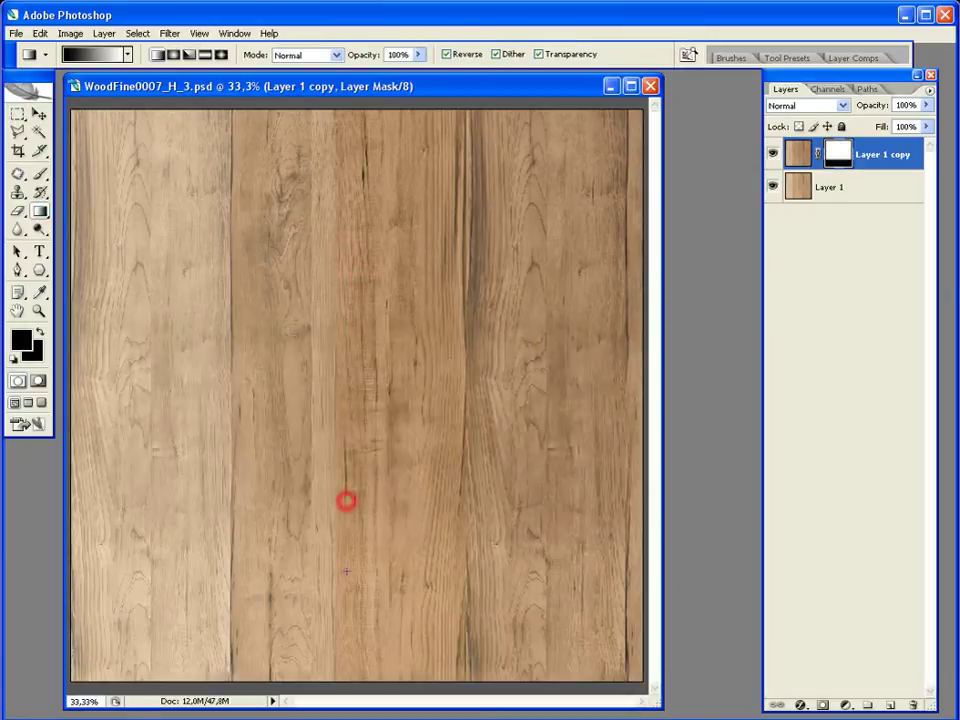
pyautogui.moveTo(345, 210); pyautogui.dragTo(343, 620)
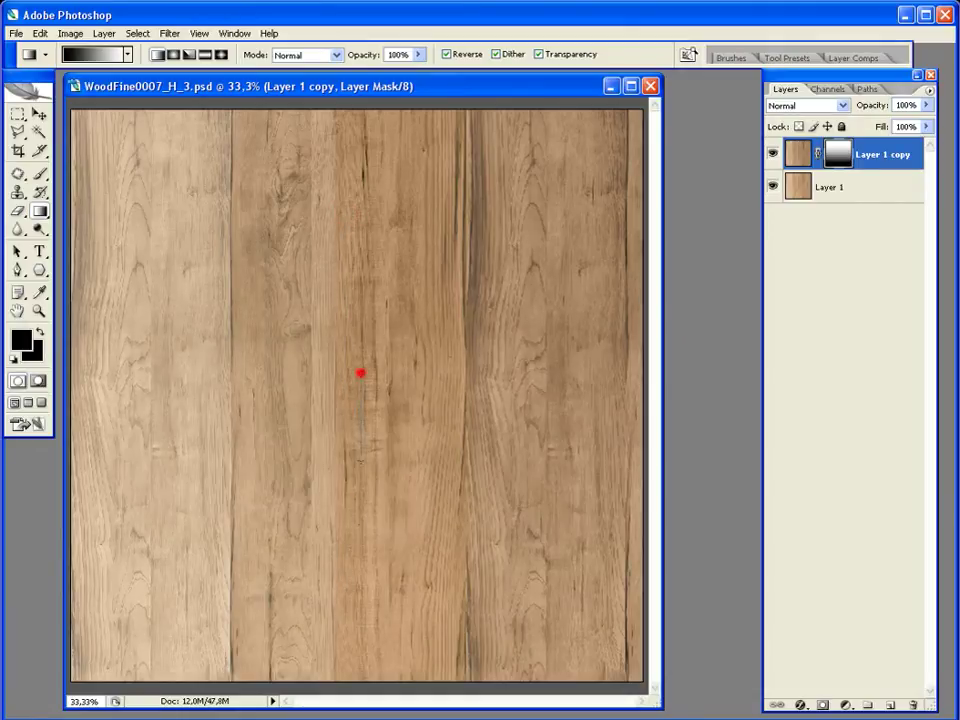
pyautogui.moveTo(361, 373); pyautogui.dragTo(358, 517)
# Compare the layer copy on and off, then give Object02 a Box UVW Map.
pyautogui.click(772, 156)
pyautogui.click(772, 156)
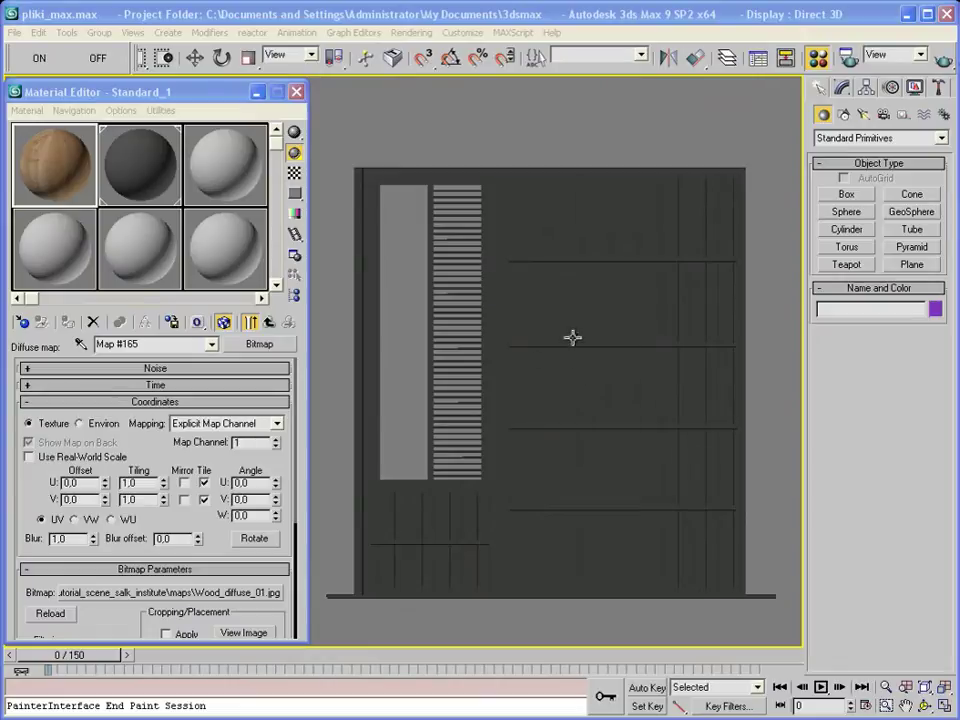
pyautogui.click(538, 185)
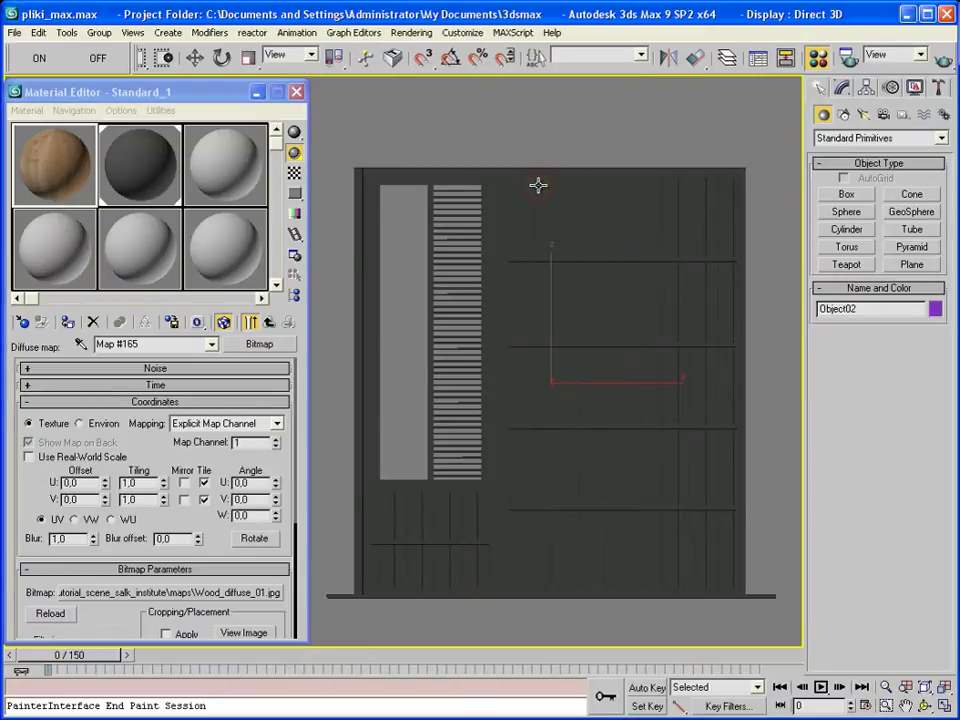
pyautogui.press('F4')
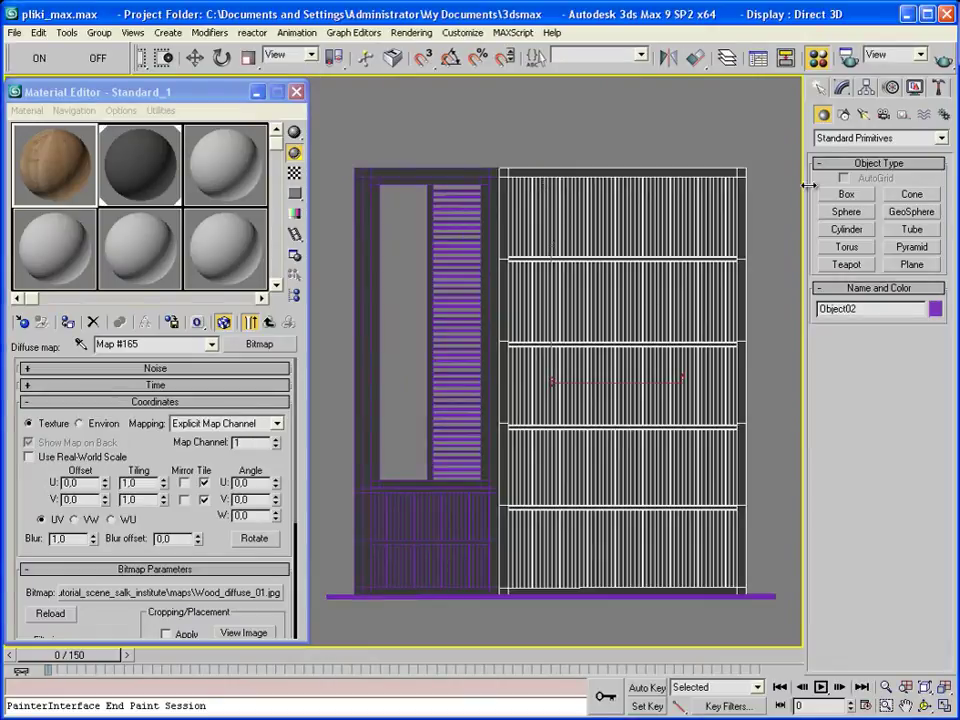
pyautogui.click(842, 87)
pyautogui.click(911, 252)
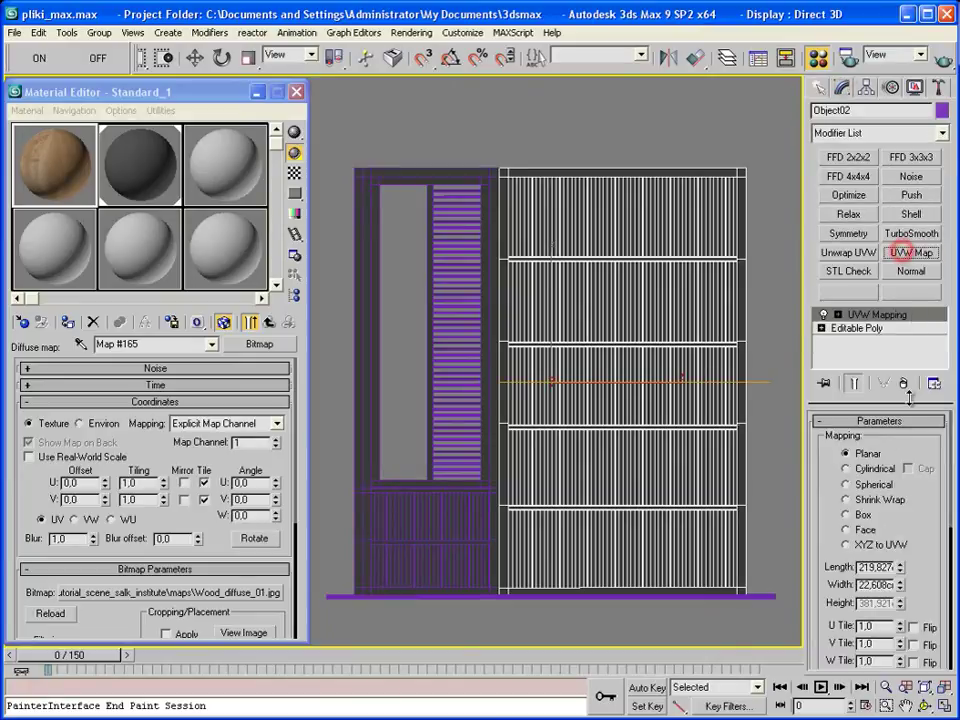
pyautogui.click(852, 514)
# Copy the Length value 219,827 into the map's Width and Height.
pyautogui.doubleClick(858, 566)
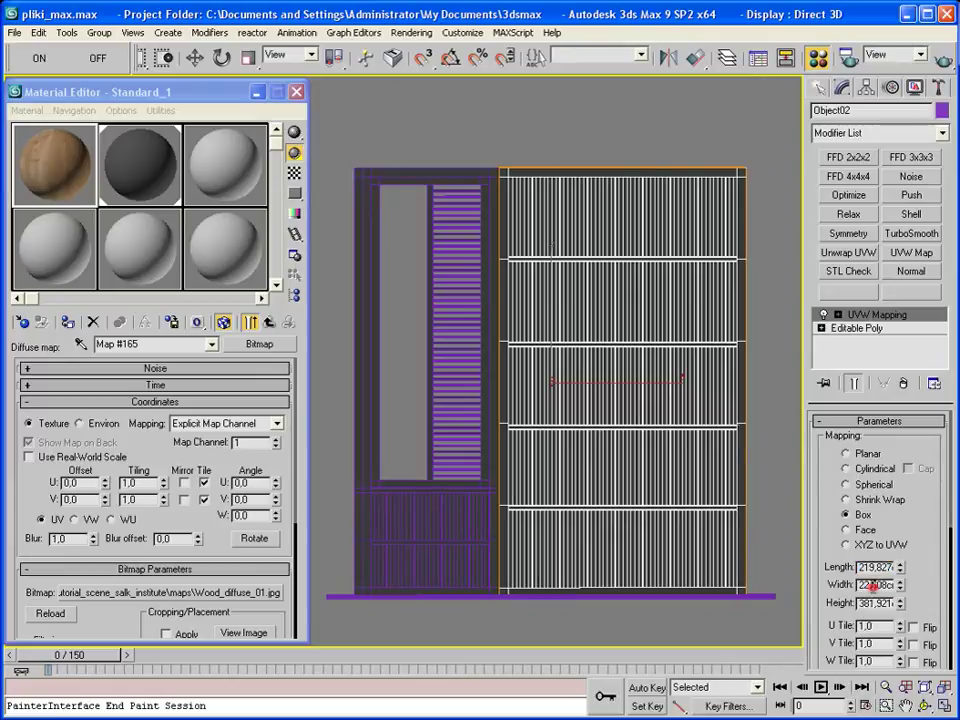
pyautogui.hotkey('ctrl', 'v')
pyautogui.doubleClick(878, 603)
pyautogui.write('219,827cm')
pyautogui.press('Return')
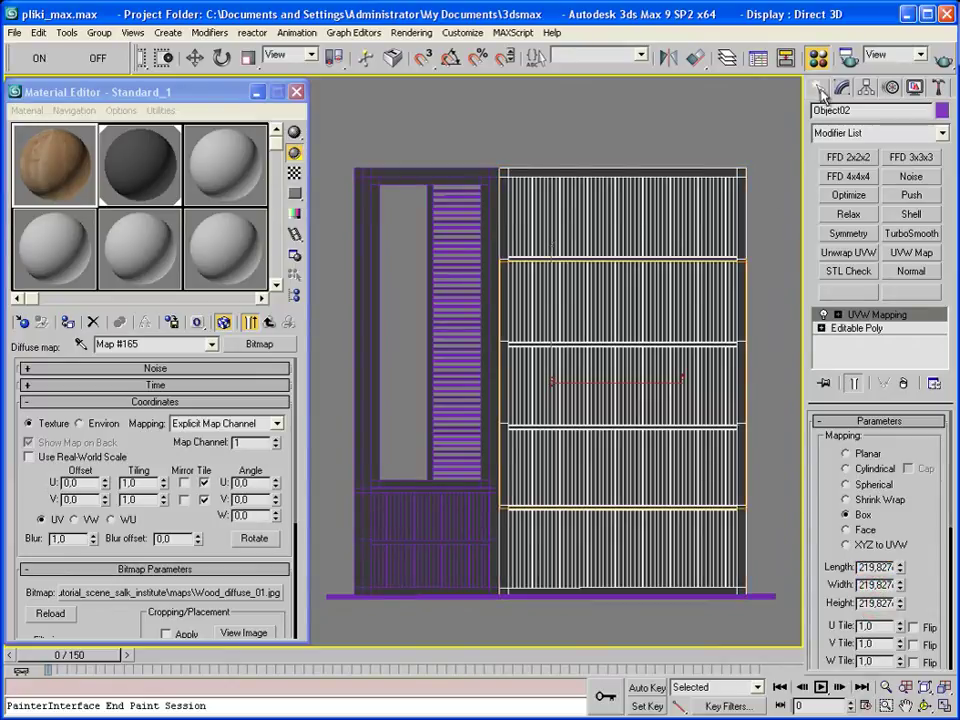
# Add an Unwrap UVW modifier to the wall with Show Map Seam turned off.
pyautogui.click(820, 88)
pyautogui.click(842, 88)
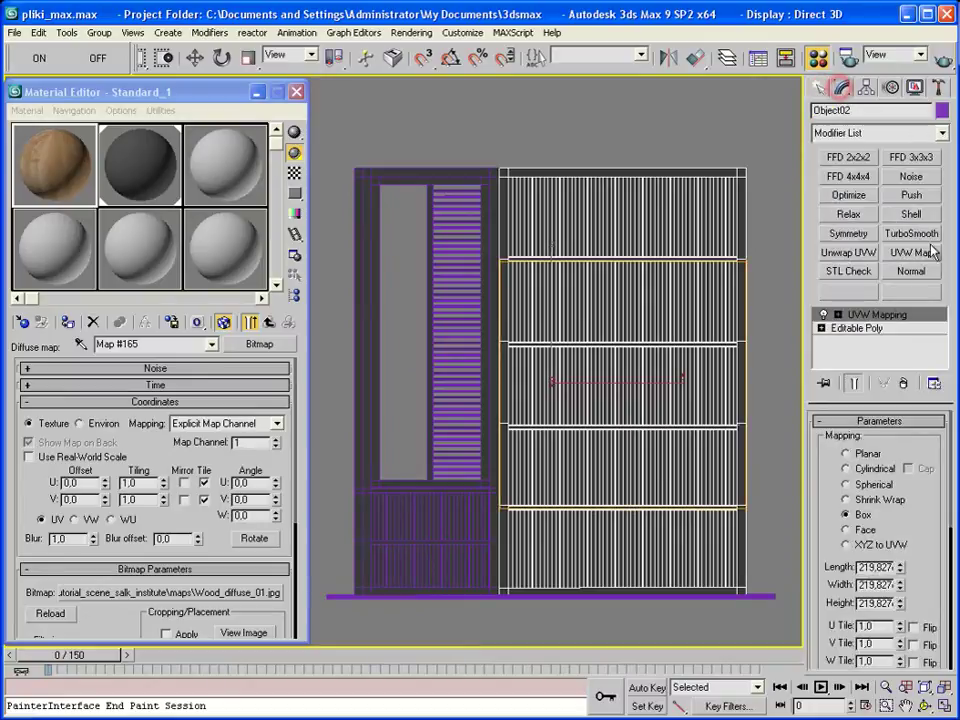
pyautogui.click(850, 252)
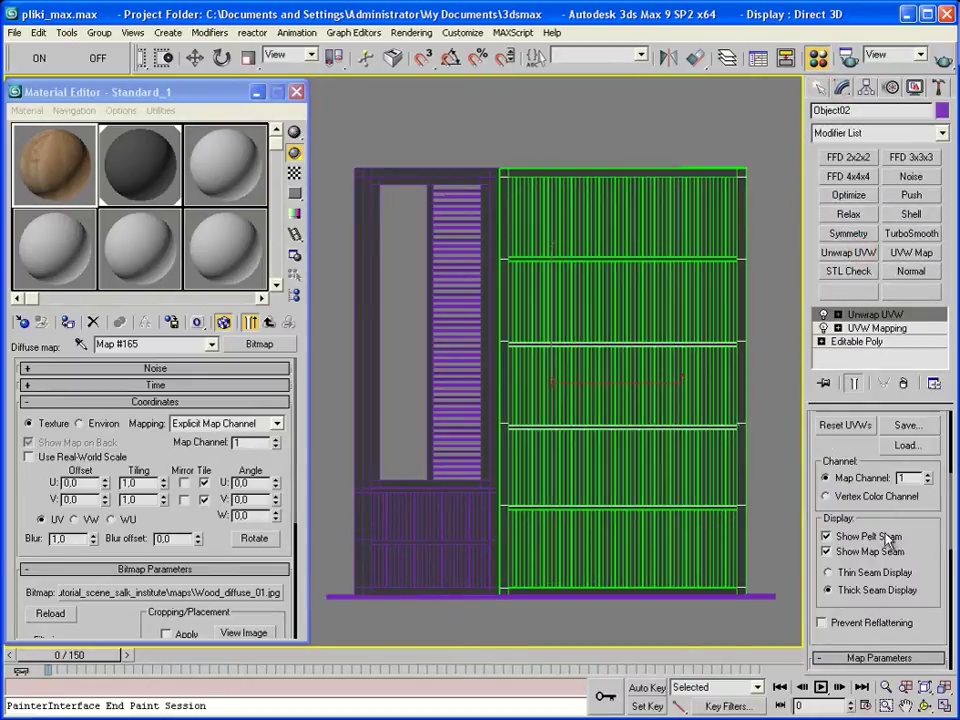
pyautogui.click(828, 552)
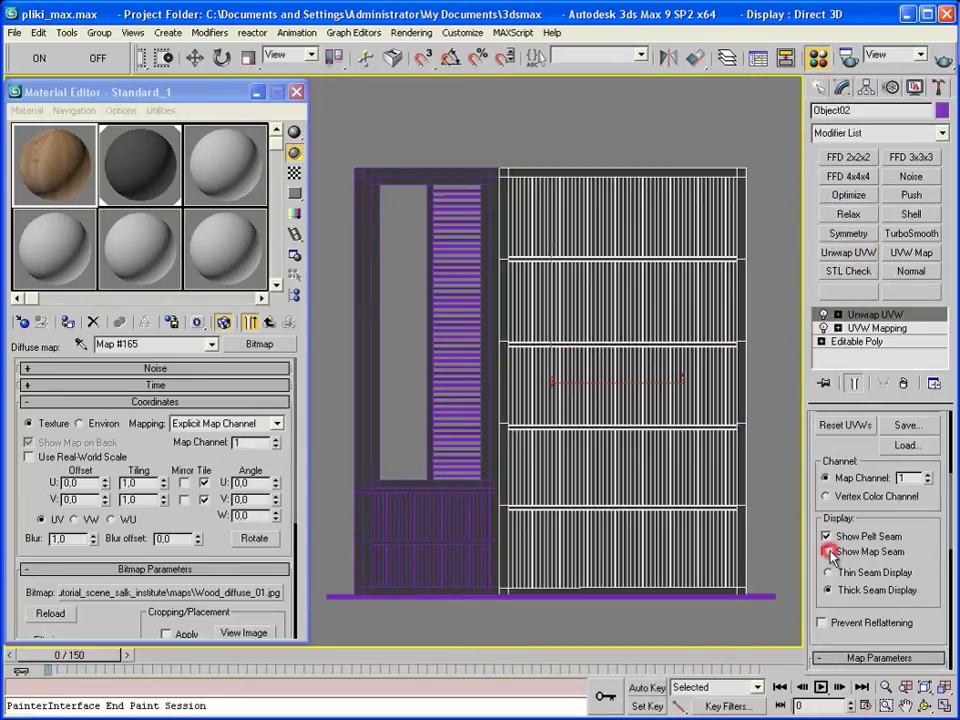
pyautogui.moveTo(924, 528); pyautogui.dragTo(924, 640)
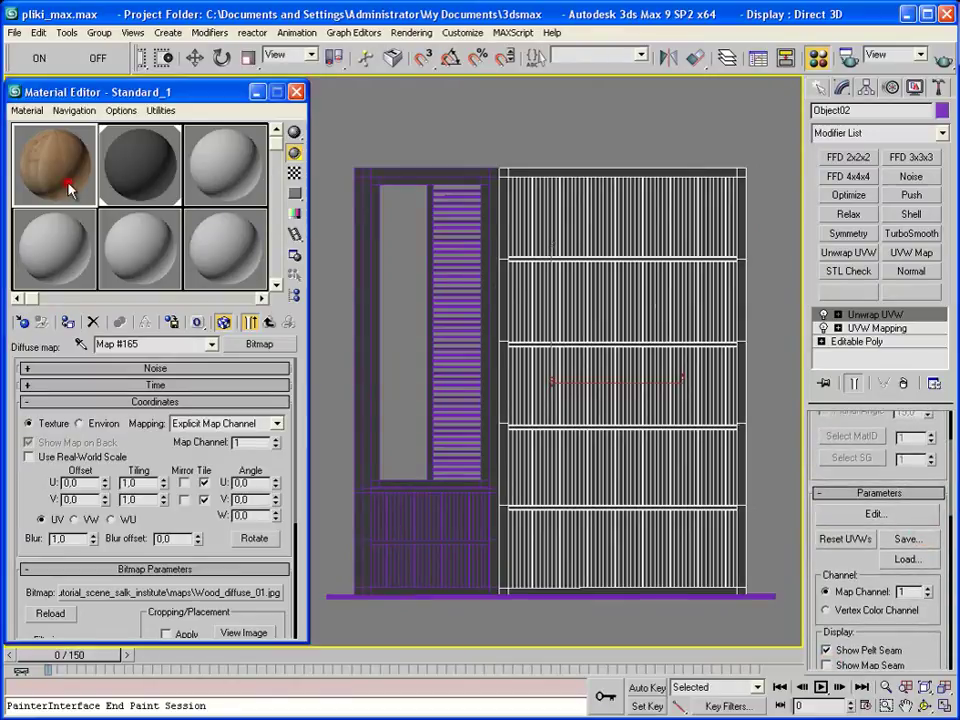
# Display the wood texture on the wall in the viewport and inspect the wall and shutter.
pyautogui.click(66, 323)
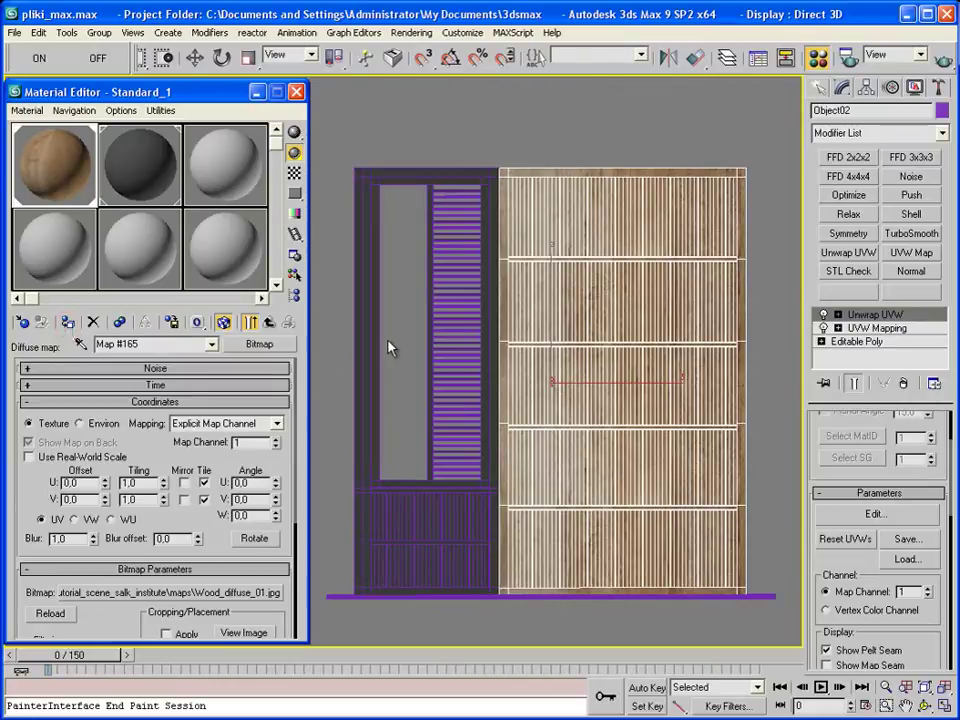
pyautogui.scroll(5, 590, 360)
pyautogui.scroll(2, 613, 381)
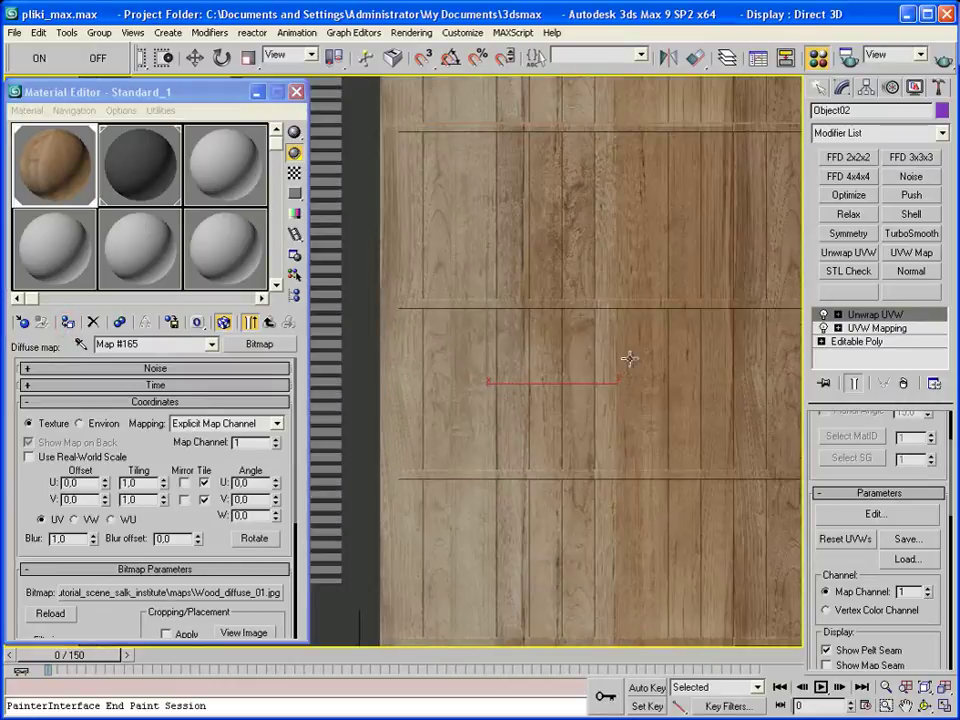
pyautogui.moveTo(628, 366); pyautogui.dragTo(580, 488, button='middle')
pyautogui.scroll(-3, 580, 488)
pyautogui.moveTo(611, 364)
pyautogui.mouseDown(button='middle')
pyautogui.moveTo(564, 208)
pyautogui.moveTo(581, 386)
pyautogui.mouseUp(button='middle')
pyautogui.scroll(-1, 564, 208)
pyautogui.scroll(1, 581, 386)
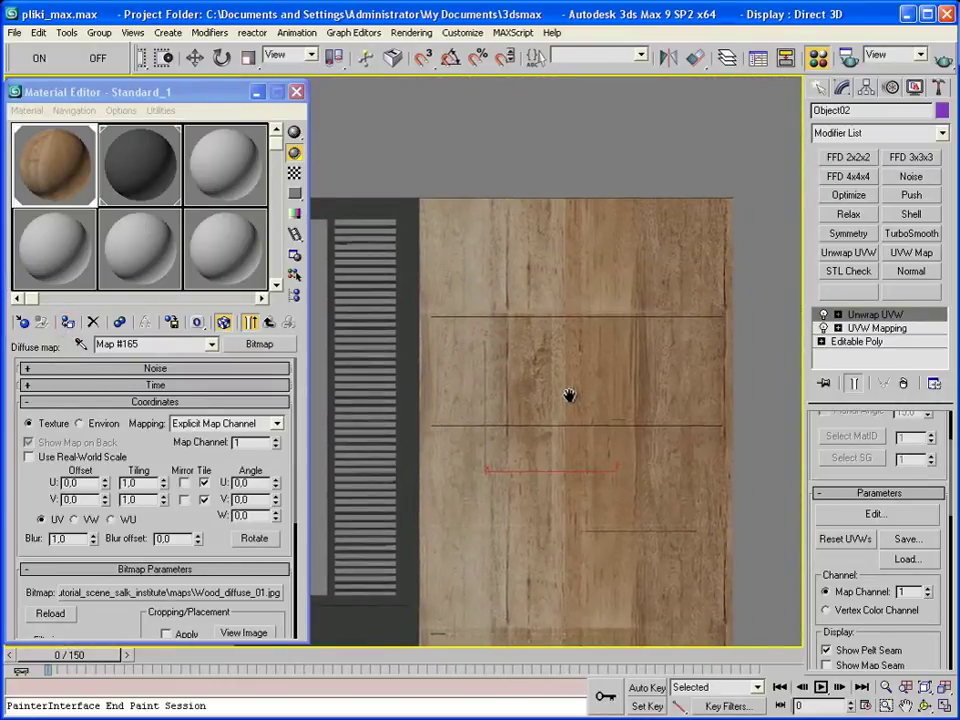
# In Edit UVWs, select all of Object02's UV faces as whole elements for packing.
pyautogui.click(852, 516)
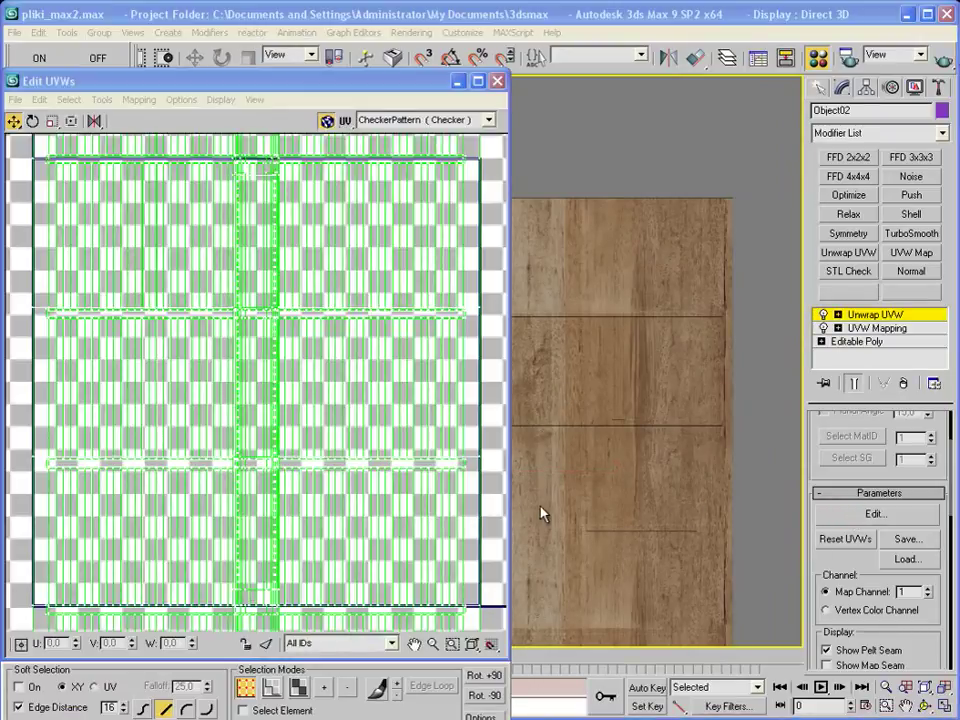
pyautogui.click(243, 710)
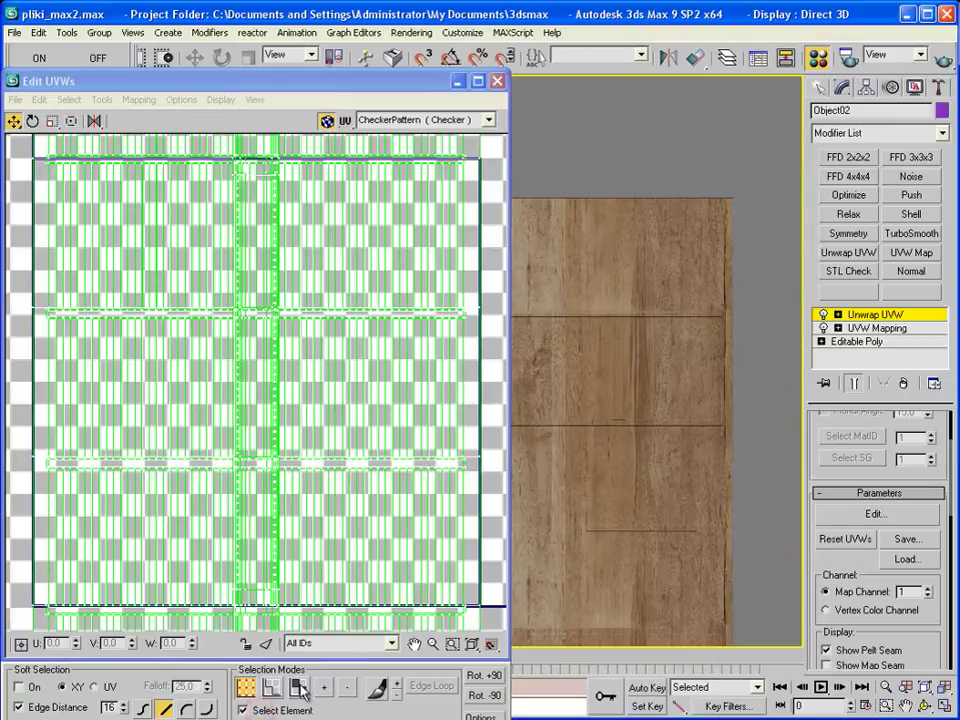
pyautogui.click(298, 687)
pyautogui.scroll(-4, 303, 540)
pyautogui.scroll(-2, 305, 537)
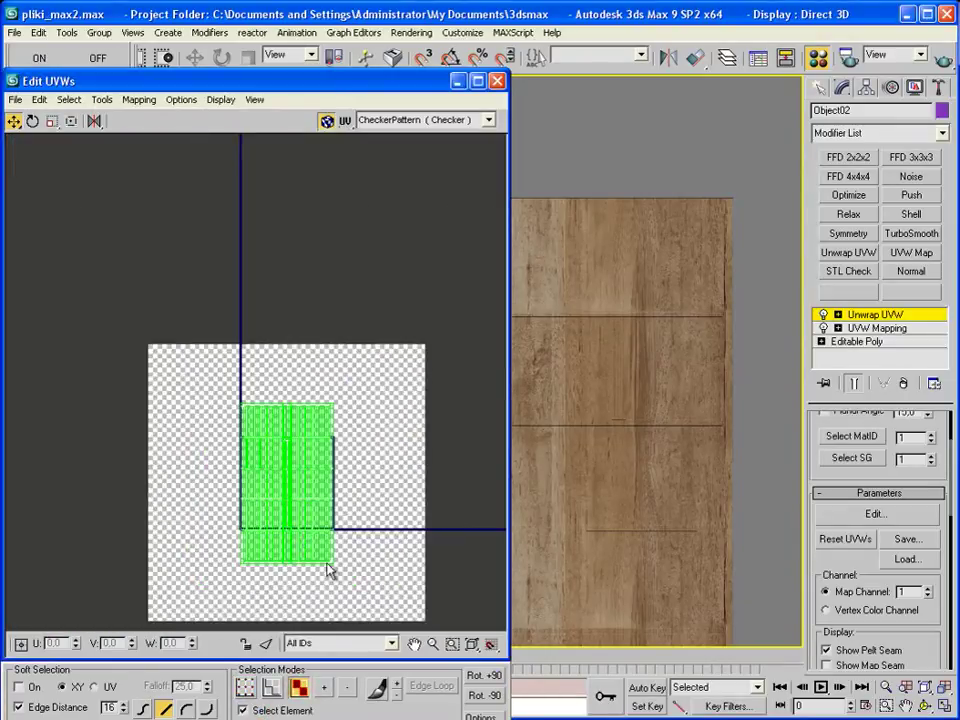
pyautogui.moveTo(335, 543); pyautogui.dragTo(129, 257)
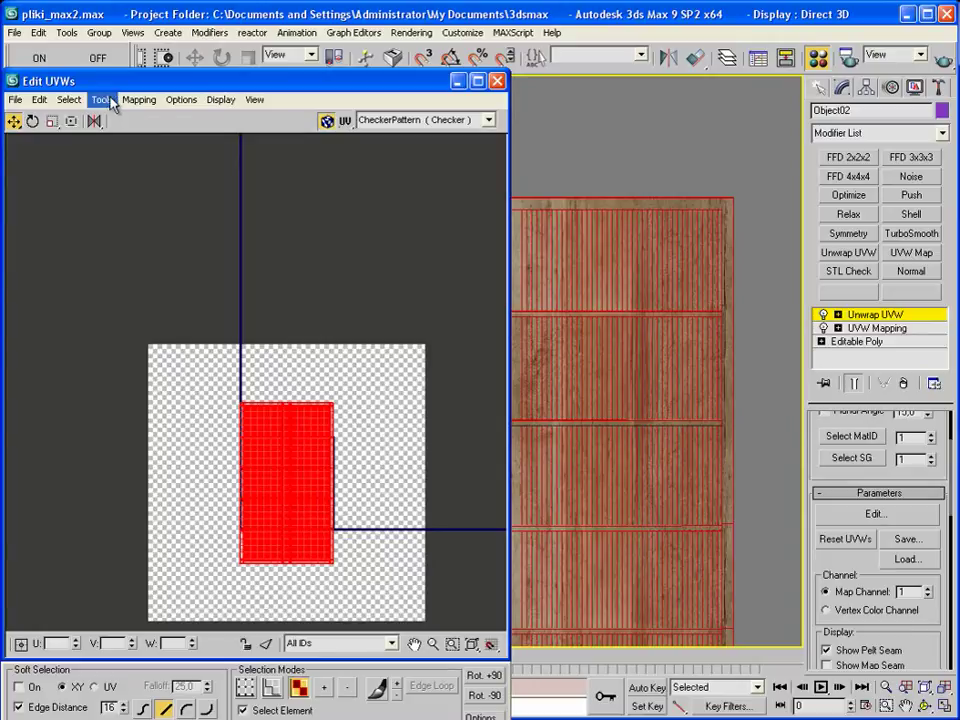
pyautogui.click(104, 100)
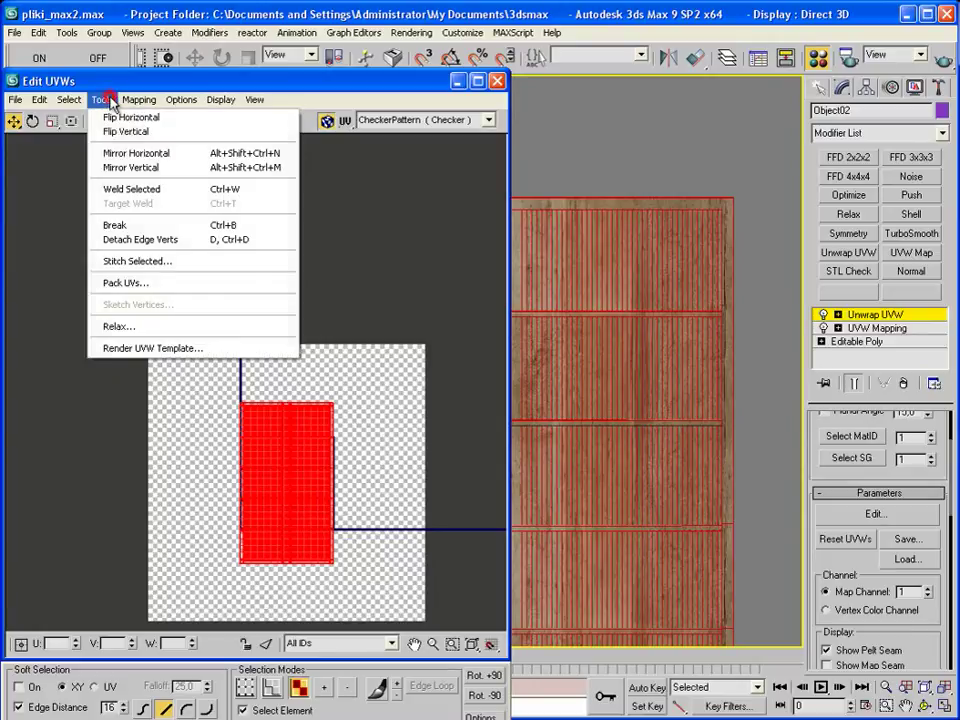
pyautogui.click(152, 284)
# Pack the wall's UV islands and enable Constant Update in the editor options.
pyautogui.click(250, 152)
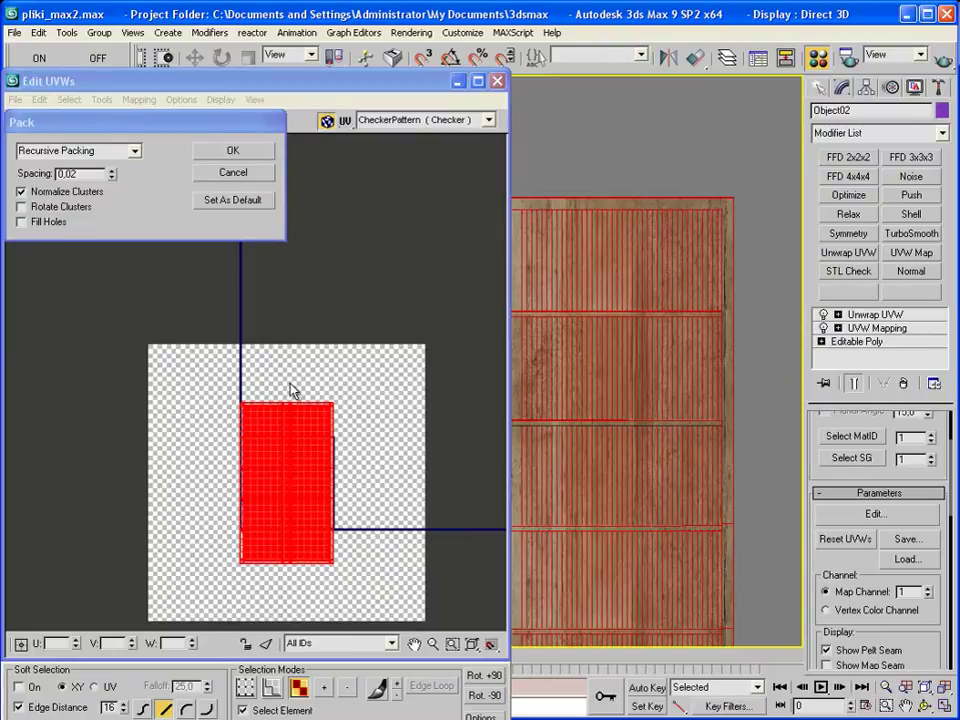
pyautogui.scroll(5, 293, 512)
pyautogui.moveTo(293, 517); pyautogui.dragTo(262, 360, button='middle')
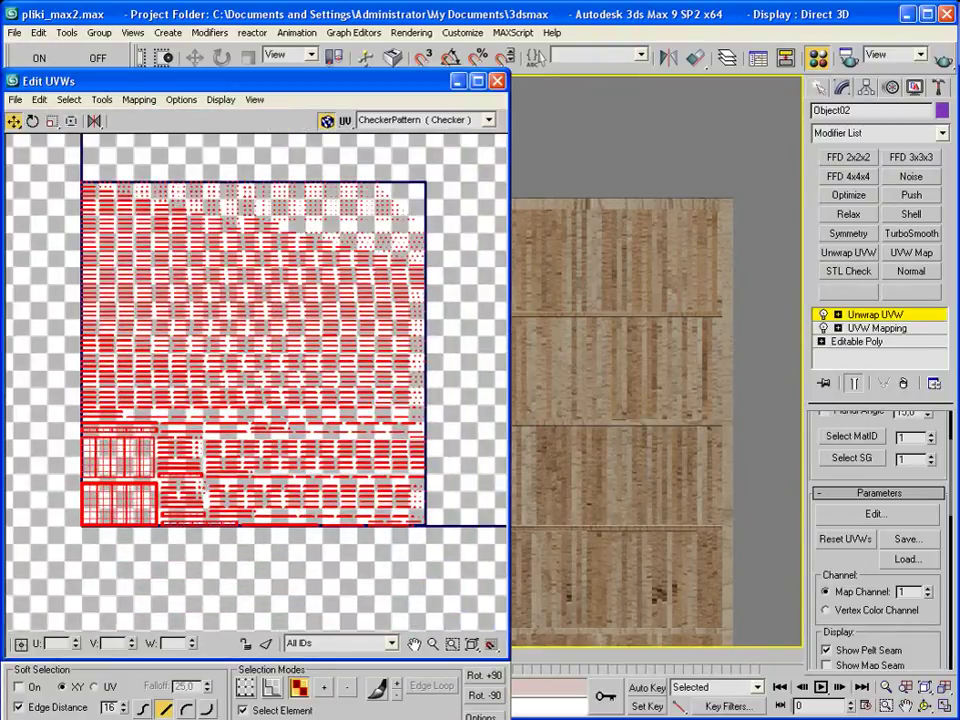
pyautogui.click(481, 716)
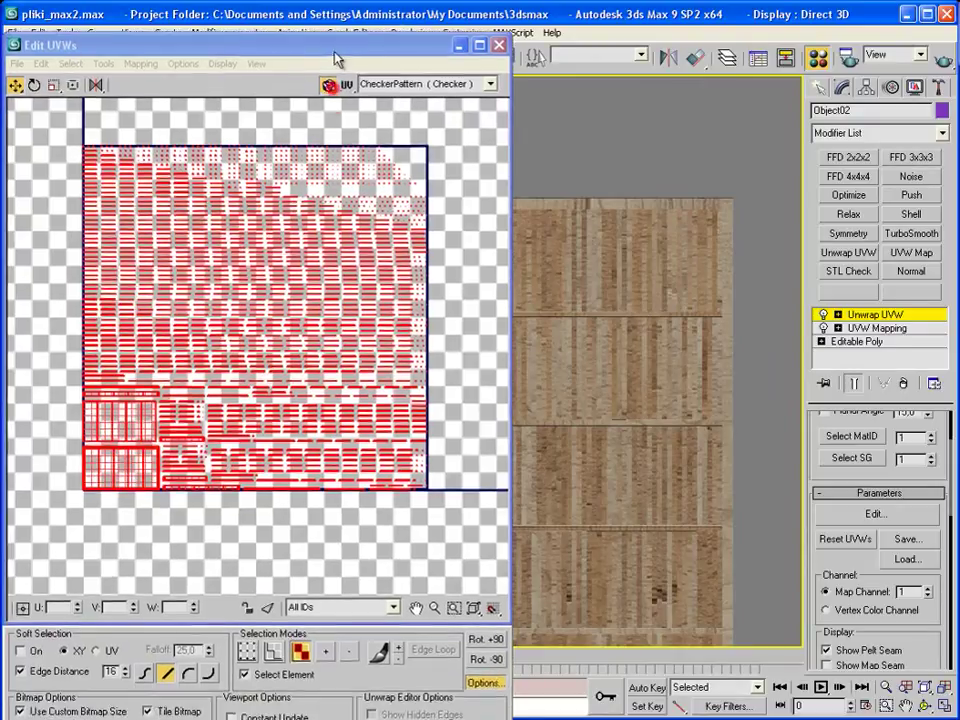
pyautogui.moveTo(336, 100); pyautogui.dragTo(336, 27)
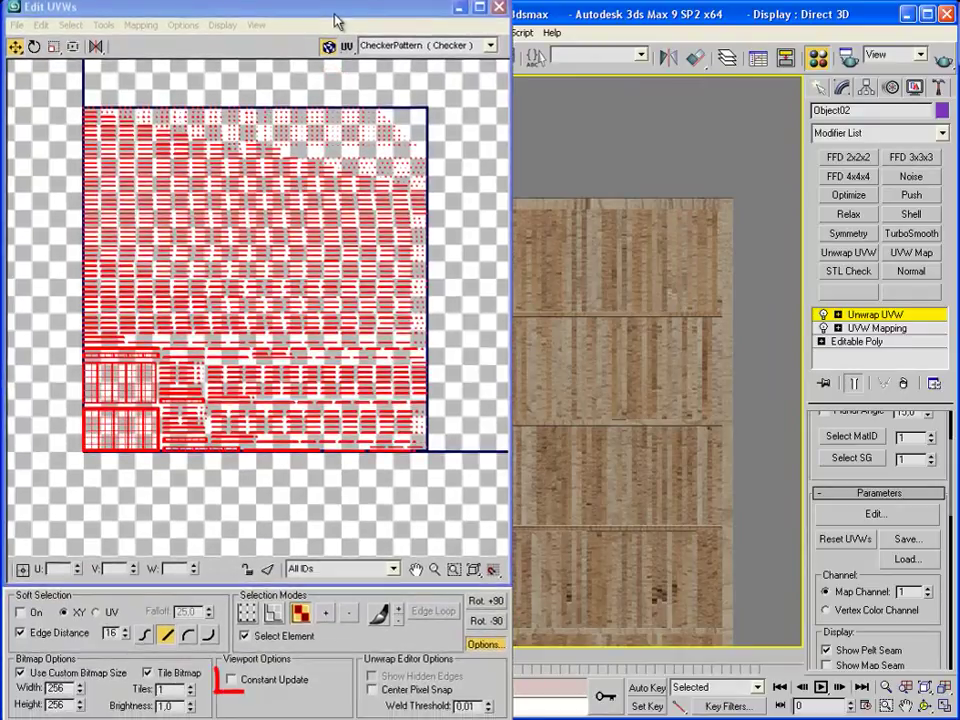
pyautogui.click(231, 679)
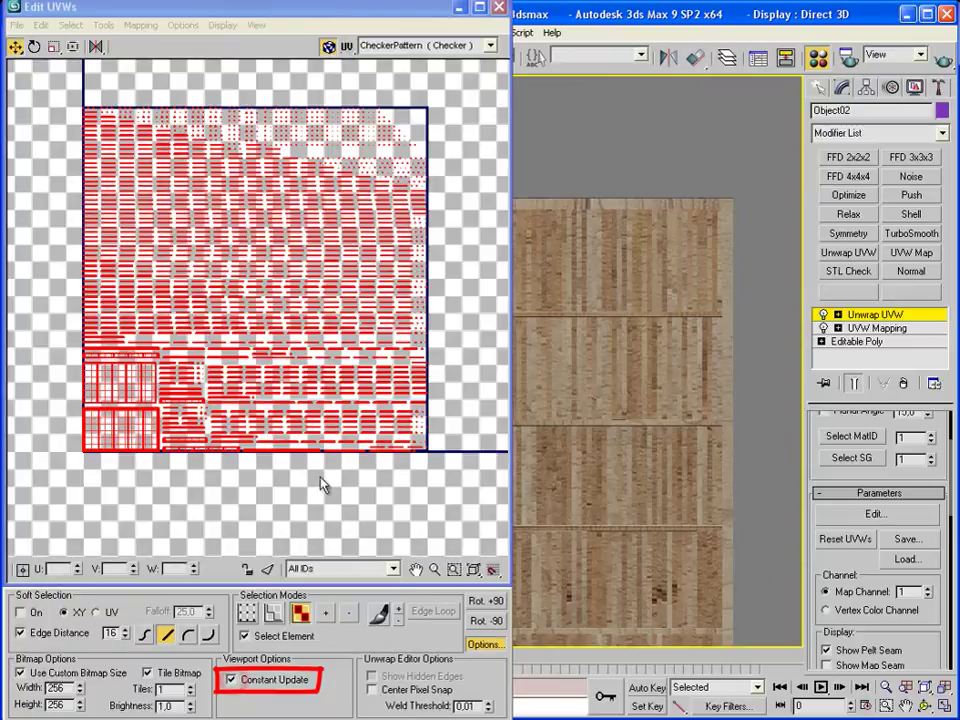
pyautogui.moveTo(52, 118); pyautogui.dragTo(47, 123, button='middle')
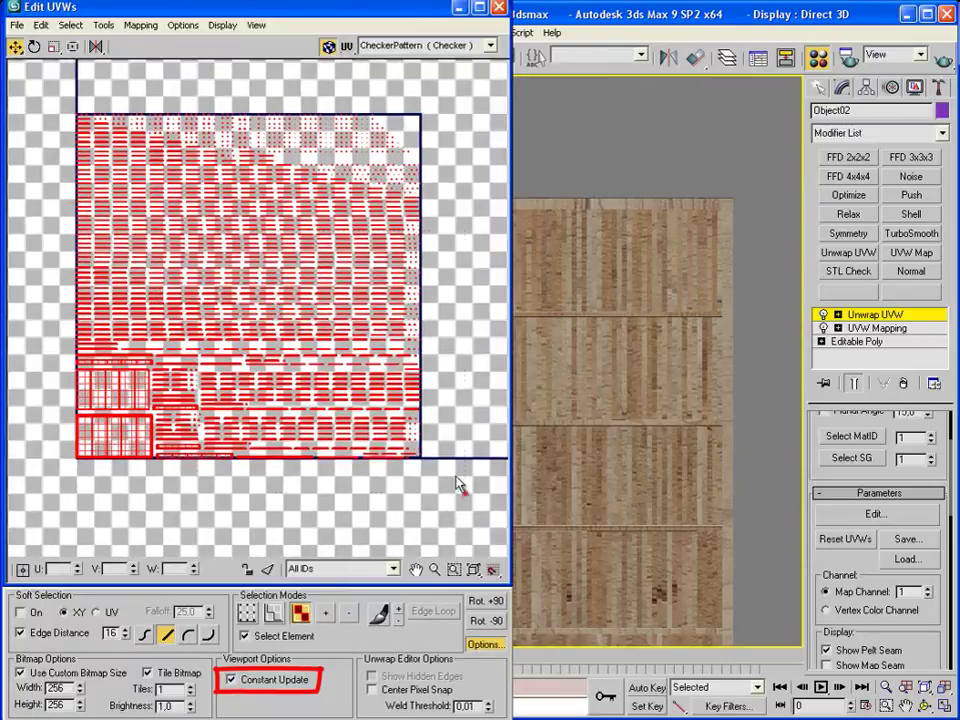
# Rotate the UV layout +90° and show Map #165 (Wood_diffuse_01) behind it.
pyautogui.click(485, 600)
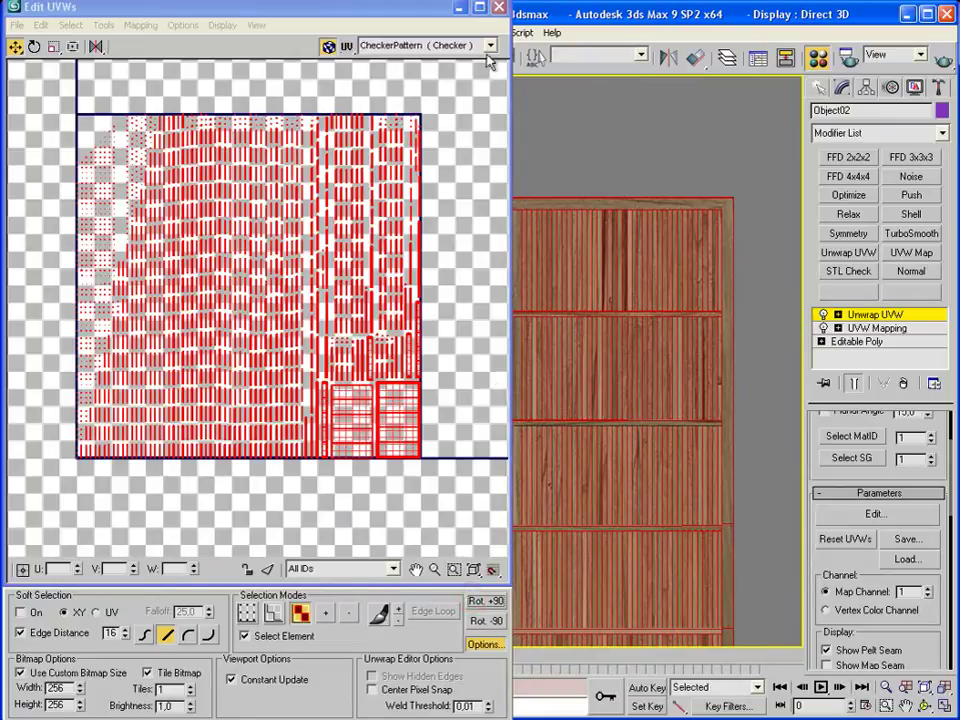
pyautogui.click(490, 45)
pyautogui.click(487, 74)
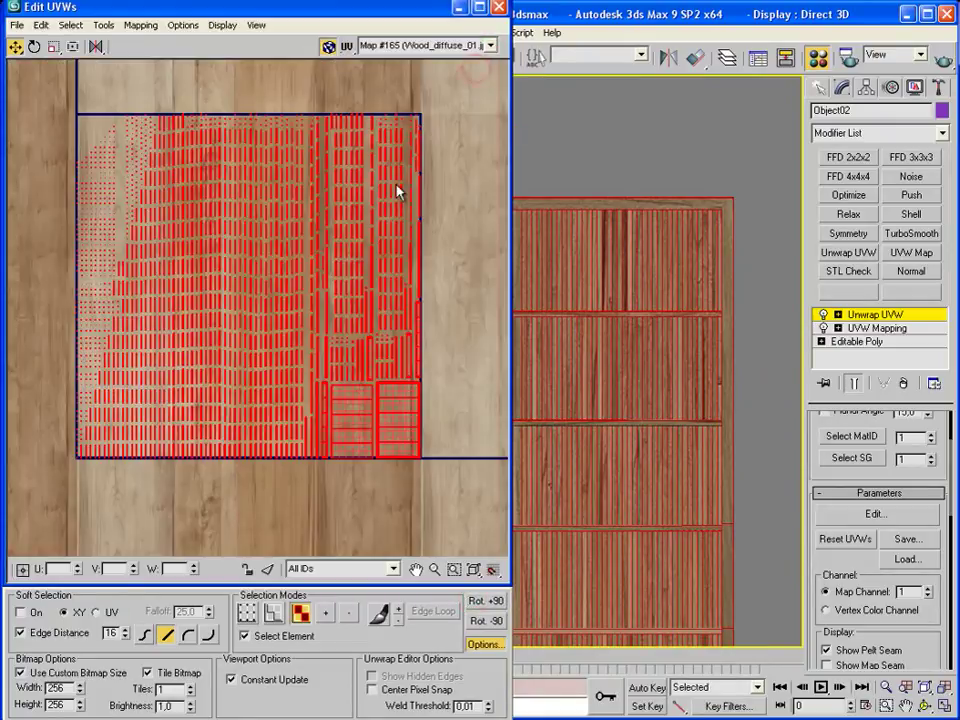
# Scale up the wall's UV layout so it extends beyond the wood texture square.
pyautogui.scroll(1, 620, 370)
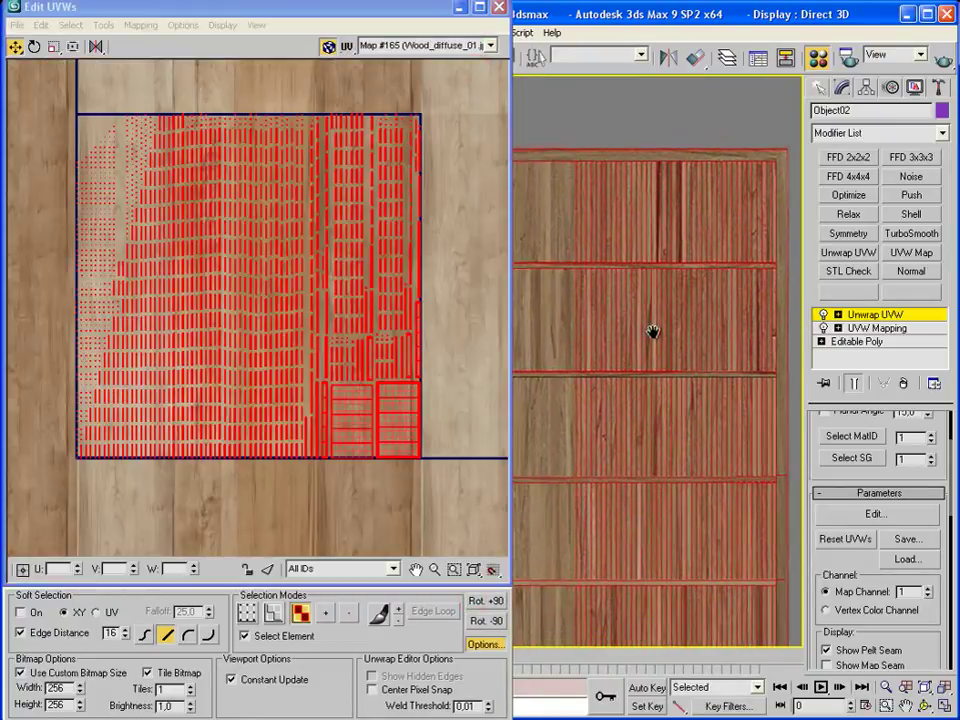
pyautogui.scroll(2, 666, 326)
pyautogui.scroll(1, 700, 345)
pyautogui.scroll(1, 740, 365)
pyautogui.scroll(-2, 611, 393)
pyautogui.scroll(-2, 285, 300)
pyautogui.click(50, 47)
pyautogui.scroll(1, 317, 390)
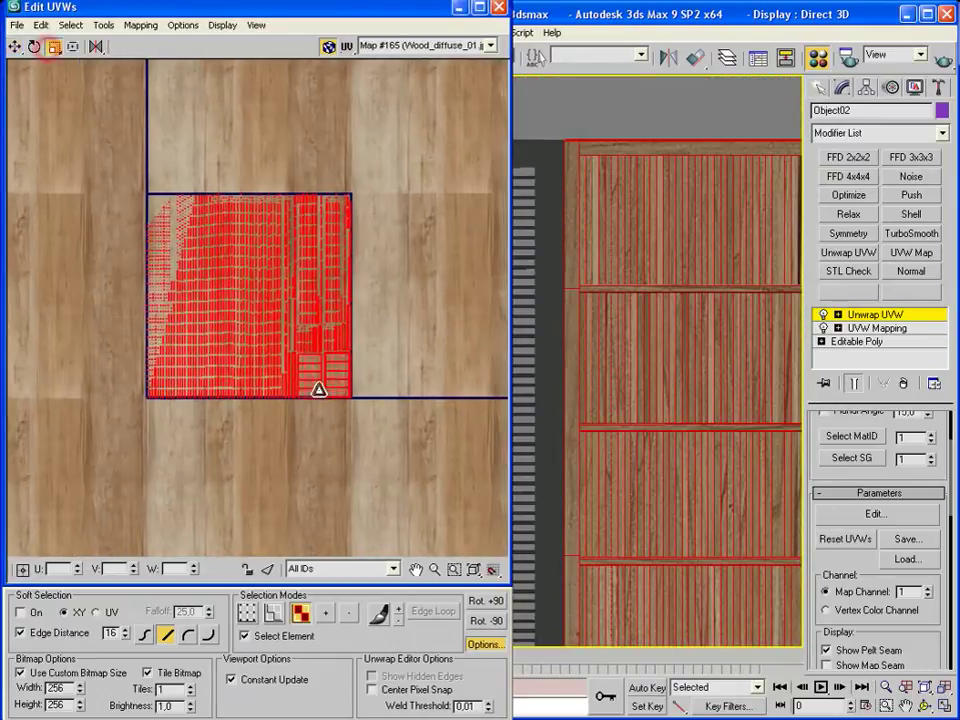
pyautogui.scroll(3, 293, 415)
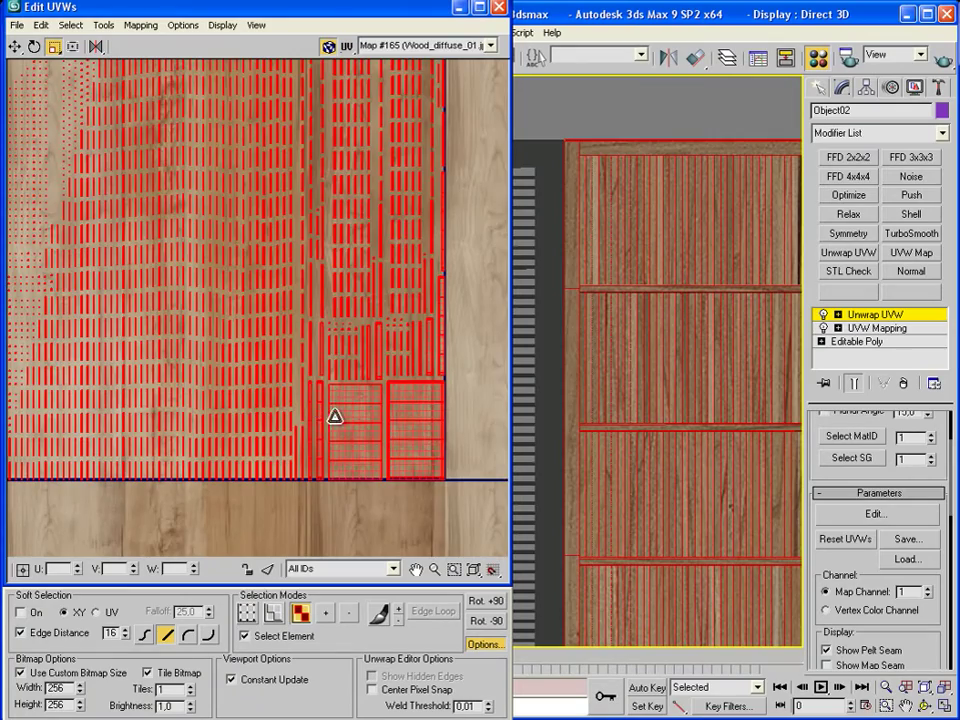
pyautogui.scroll(3, 332, 107)
pyautogui.scroll(-1, 306, 388)
pyautogui.scroll(-5, 380, 441)
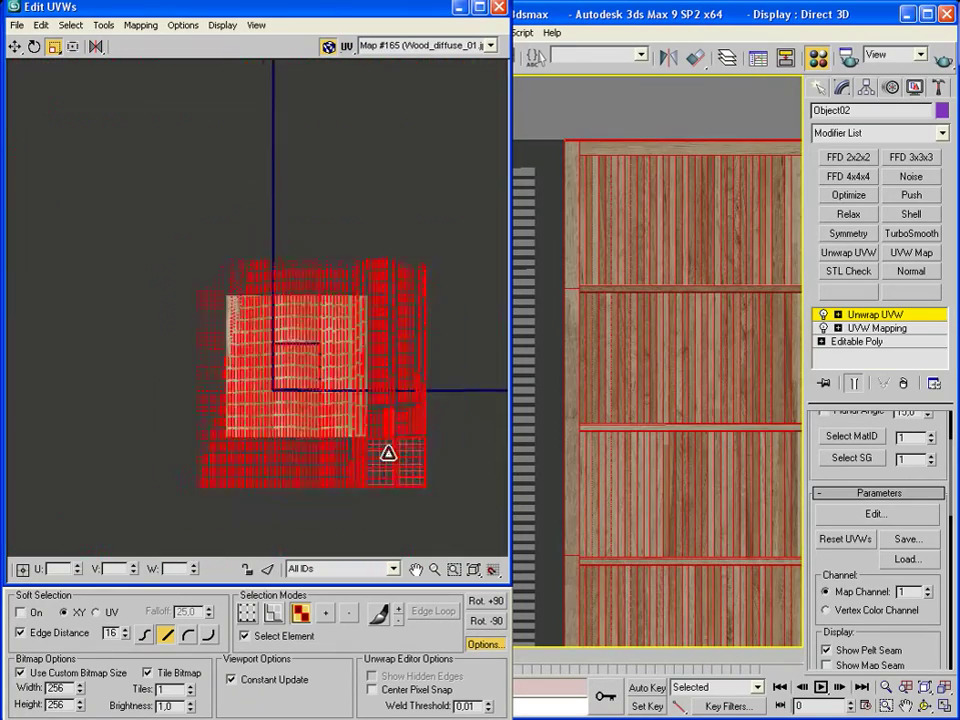
pyautogui.moveTo(377, 456); pyautogui.dragTo(388, 386)
# Move the enlarged UV layout over the texture to reposition the plank grain.
pyautogui.click(17, 47)
pyautogui.moveTo(128, 300); pyautogui.dragTo(32, 155, button='middle')
pyautogui.moveTo(358, 395)
pyautogui.mouseDown()
pyautogui.moveTo(329, 234)
pyautogui.moveTo(255, 274)
pyautogui.mouseUp()
pyautogui.scroll(5, 265, 295)
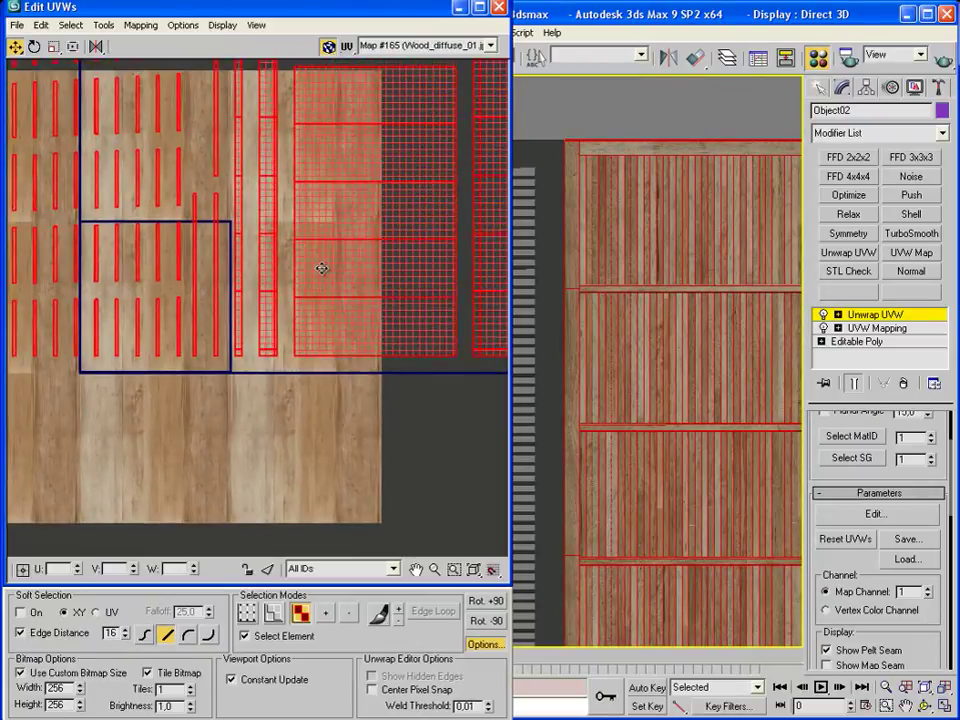
pyautogui.moveTo(322, 268); pyautogui.dragTo(372, 278)
pyautogui.scroll(2, 680, 420)
pyautogui.scroll(2, 640, 395)
pyautogui.moveTo(609, 378)
pyautogui.mouseDown(button='middle')
pyautogui.moveTo(696, 407)
pyautogui.moveTo(632, 370)
pyautogui.mouseUp(button='middle')
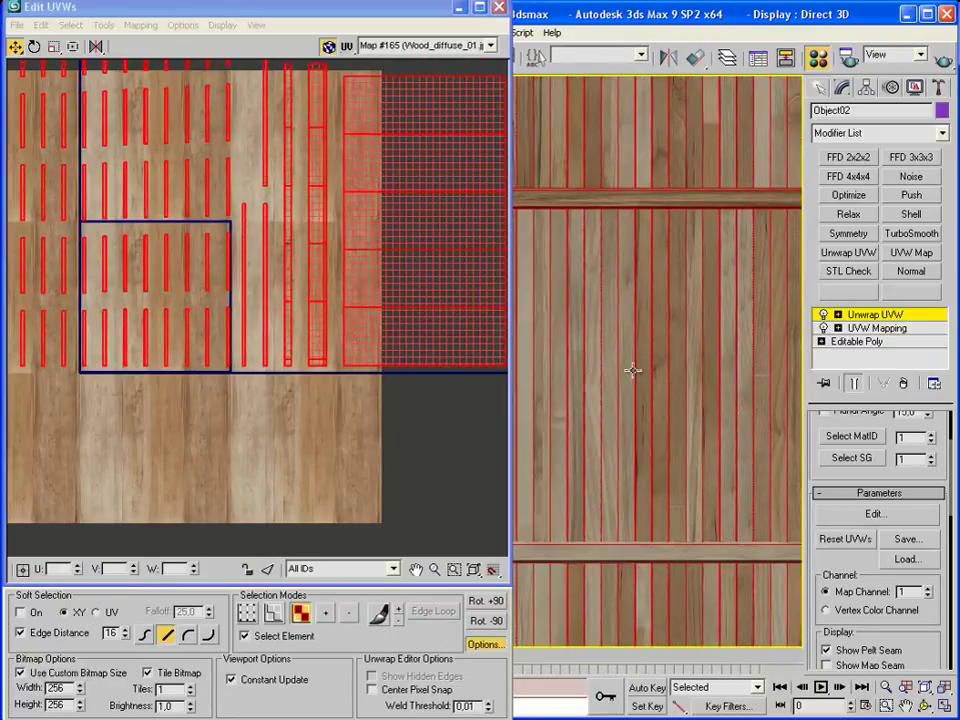
# Pick a wall plank and move the upper band of UV islands down and to the left.
pyautogui.scroll(2, 573, 359)
pyautogui.click(574, 359)
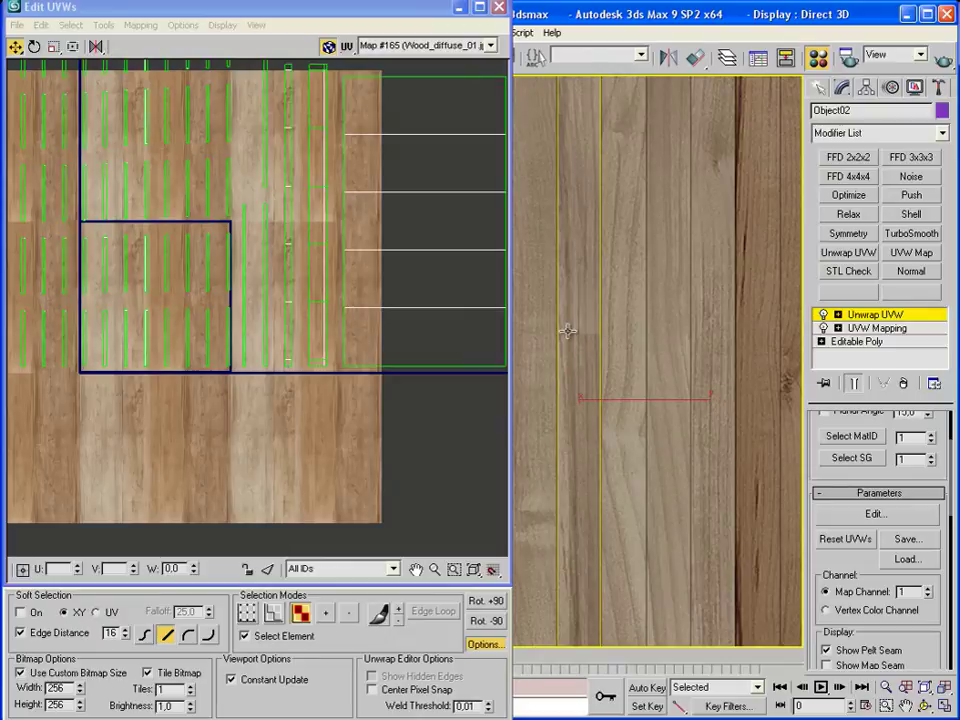
pyautogui.scroll(-2, 283, 290)
pyautogui.scroll(-4, 191, 279)
pyautogui.scroll(2, 171, 321)
pyautogui.scroll(-2, 271, 265)
pyautogui.moveTo(271, 265); pyautogui.dragTo(317, 265, button='middle')
pyautogui.moveTo(379, 253); pyautogui.dragTo(133, 133)
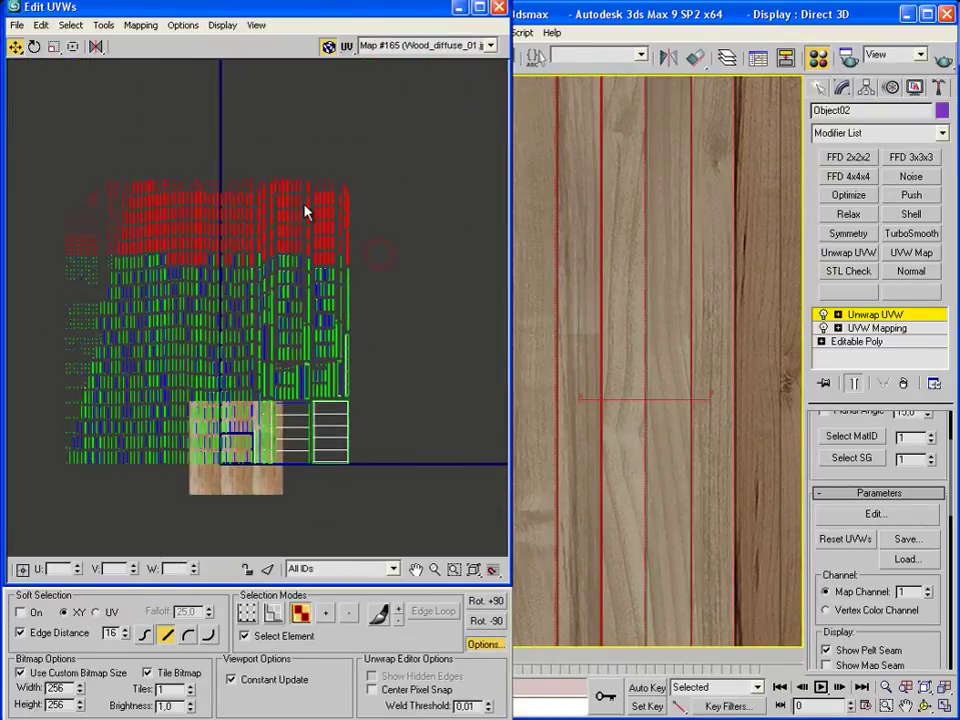
pyautogui.moveTo(309, 232)
pyautogui.mouseDown()
pyautogui.moveTo(195, 450)
pyautogui.moveTo(463, 424)
pyautogui.mouseUp()
# Select a horizontal row of plank UV islands and move it down.
pyautogui.scroll(2, 214, 470)
pyautogui.scroll(2, 247, 435)
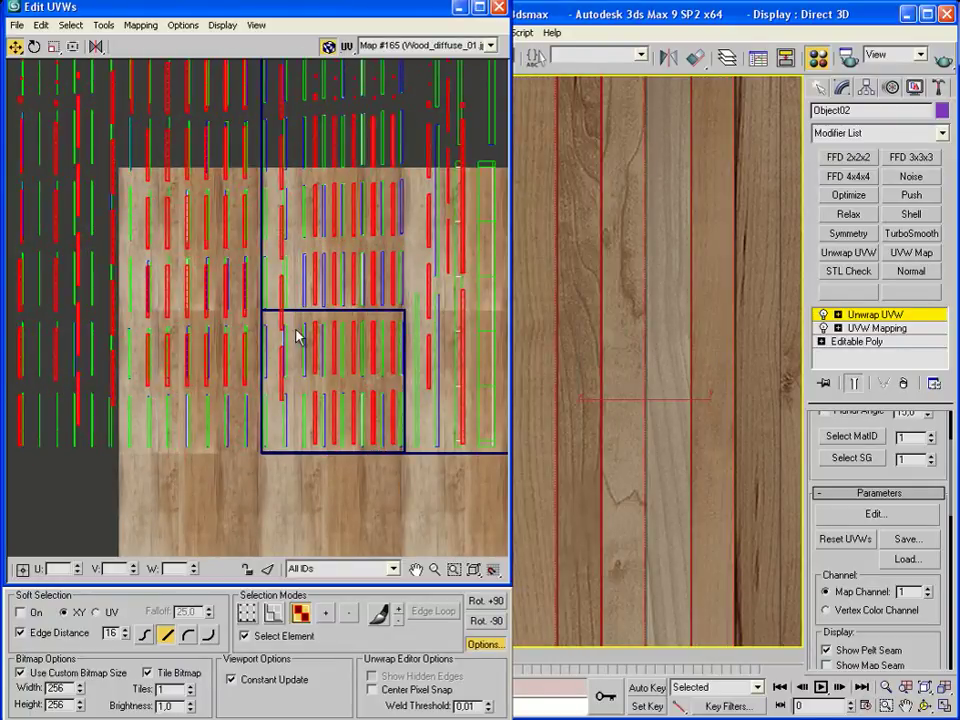
pyautogui.scroll(-2, 270, 300)
pyautogui.scroll(-2, 300, 312)
pyautogui.scroll(-1, 292, 388)
pyautogui.moveTo(292, 388); pyautogui.dragTo(270, 500, button='middle')
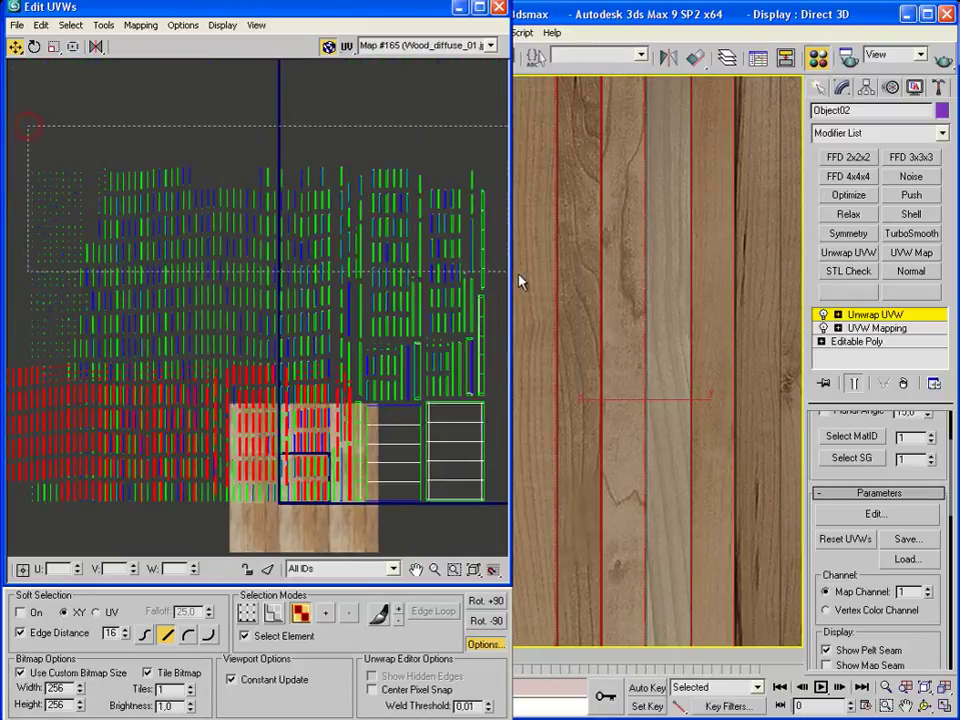
pyautogui.click(600, 284)
pyautogui.click(749, 455)
pyautogui.scroll(3, 250, 400)
pyautogui.scroll(-4, 250, 403)
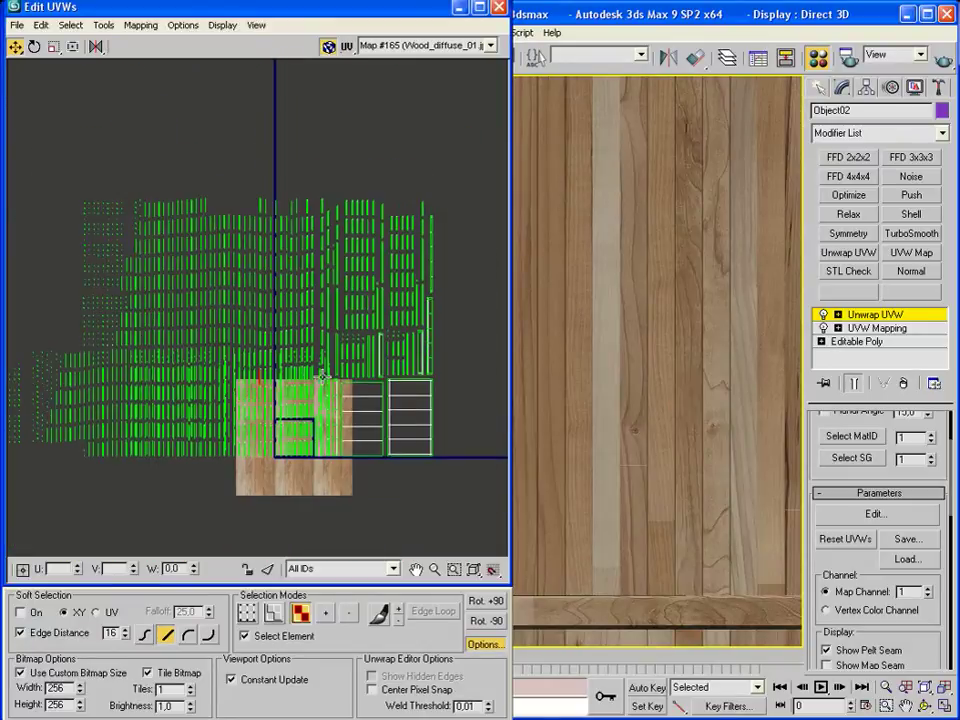
pyautogui.moveTo(318, 382); pyautogui.dragTo(69, 377)
pyautogui.scroll(3, 250, 370)
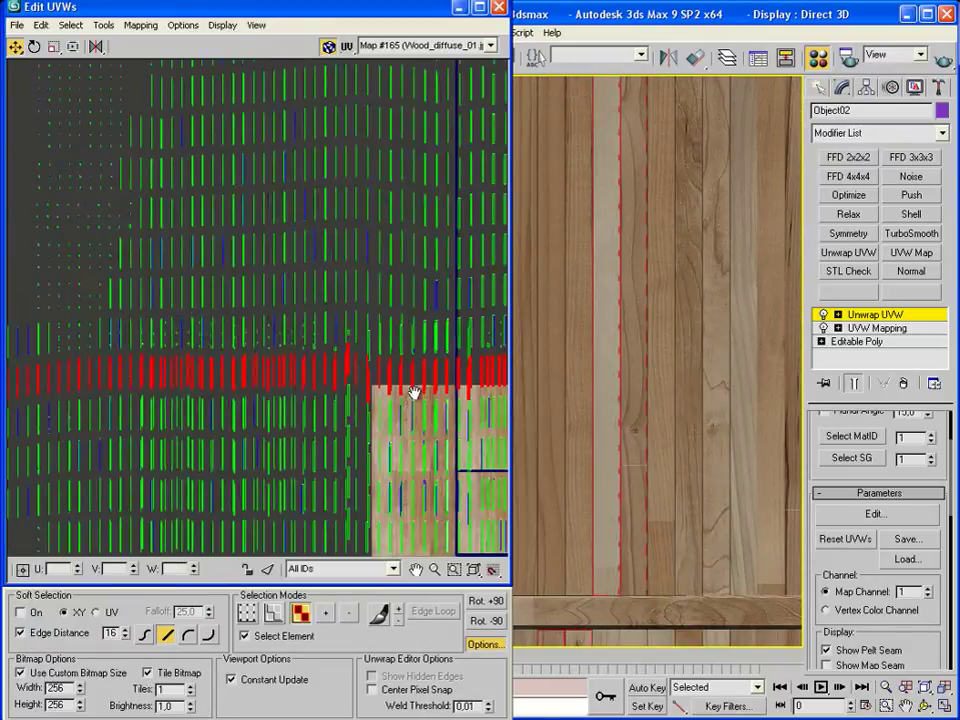
pyautogui.scroll(2, 258, 352)
pyautogui.moveTo(249, 335); pyautogui.dragTo(249, 512)
# Move a single left-hand UV island onto the wood texture tile.
pyautogui.click(652, 556)
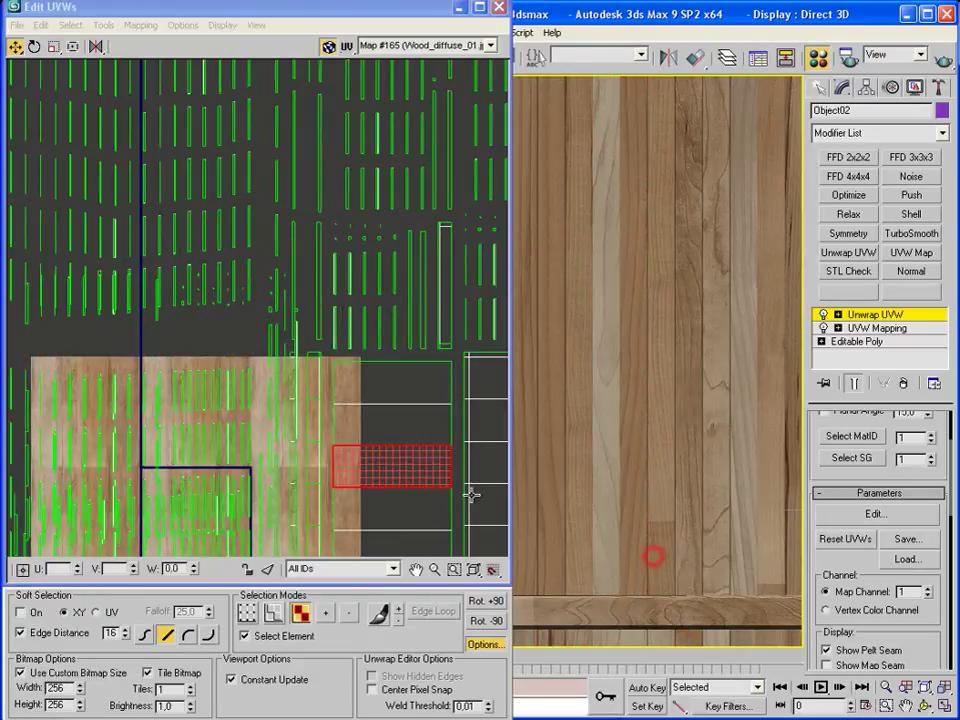
pyautogui.click(653, 521)
pyautogui.moveTo(340, 404); pyautogui.dragTo(210, 429, button='middle')
pyautogui.scroll(-1, 350, 387)
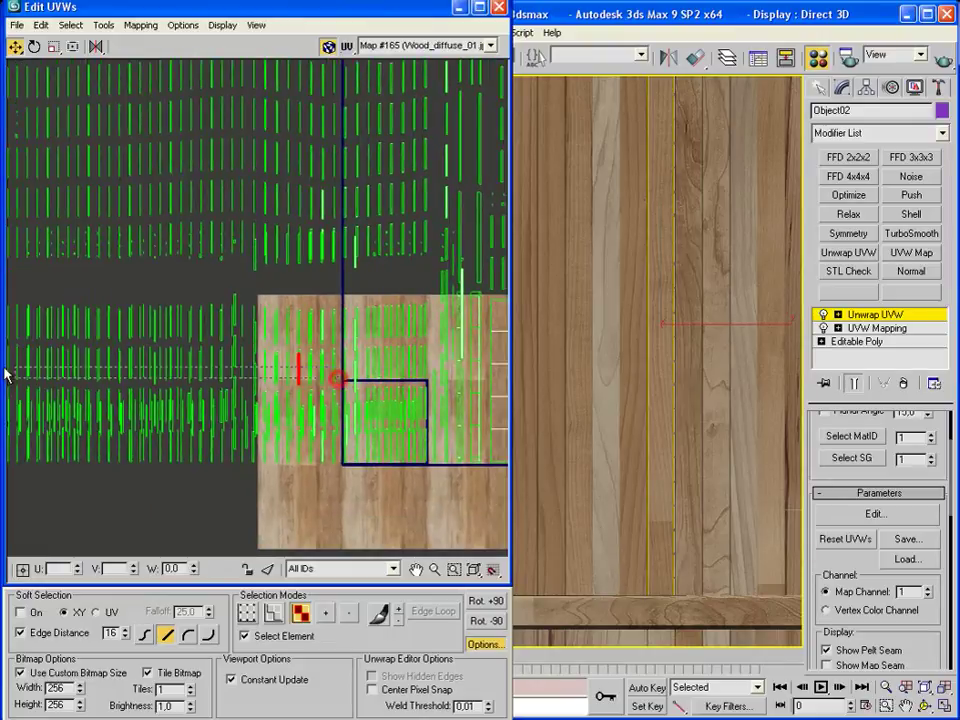
# Shift a long row of plank UVs upward on the wood texture.
pyautogui.click(315, 400)
pyautogui.scroll(-2, 312, 398)
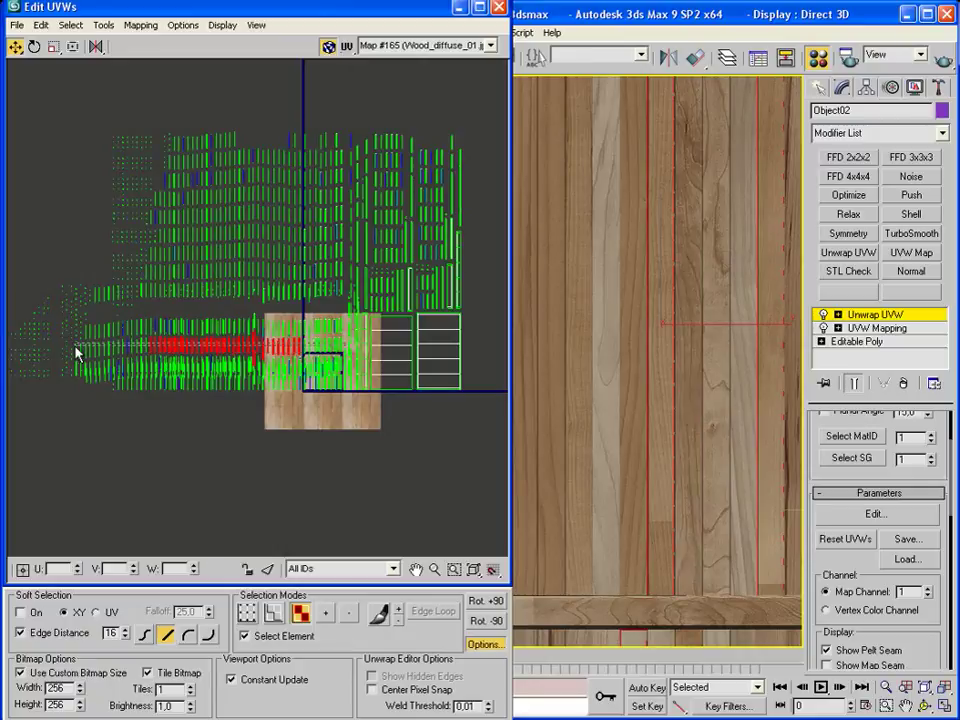
pyautogui.scroll(2, 120, 360)
pyautogui.scroll(2, 165, 362)
pyautogui.scroll(-2, 285, 362)
pyautogui.scroll(-1, 161, 377)
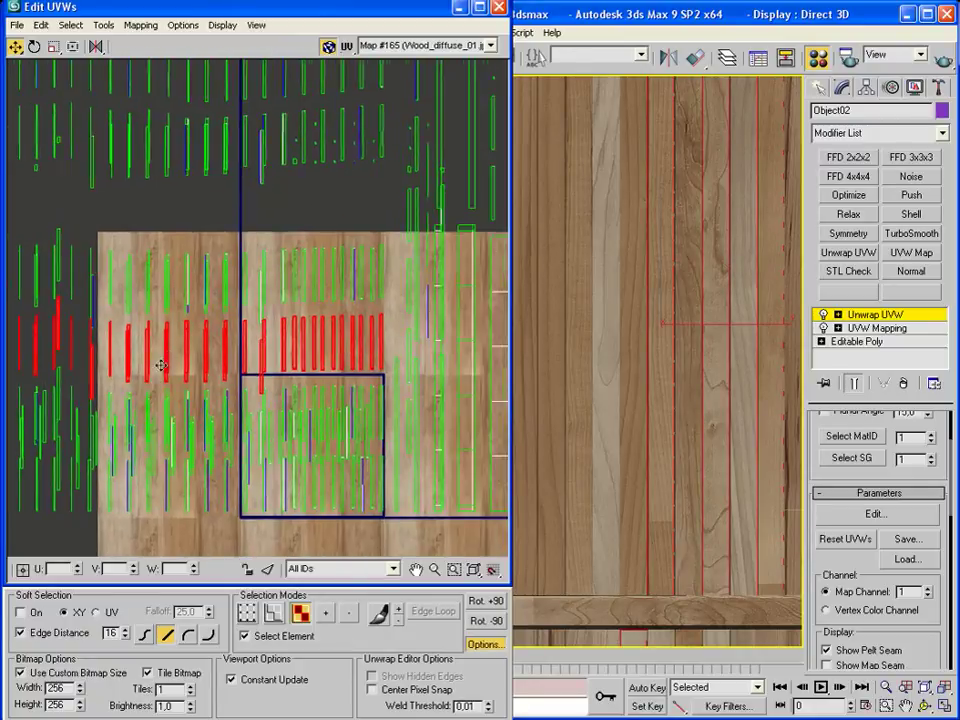
pyautogui.moveTo(190, 352); pyautogui.dragTo(186, 314)
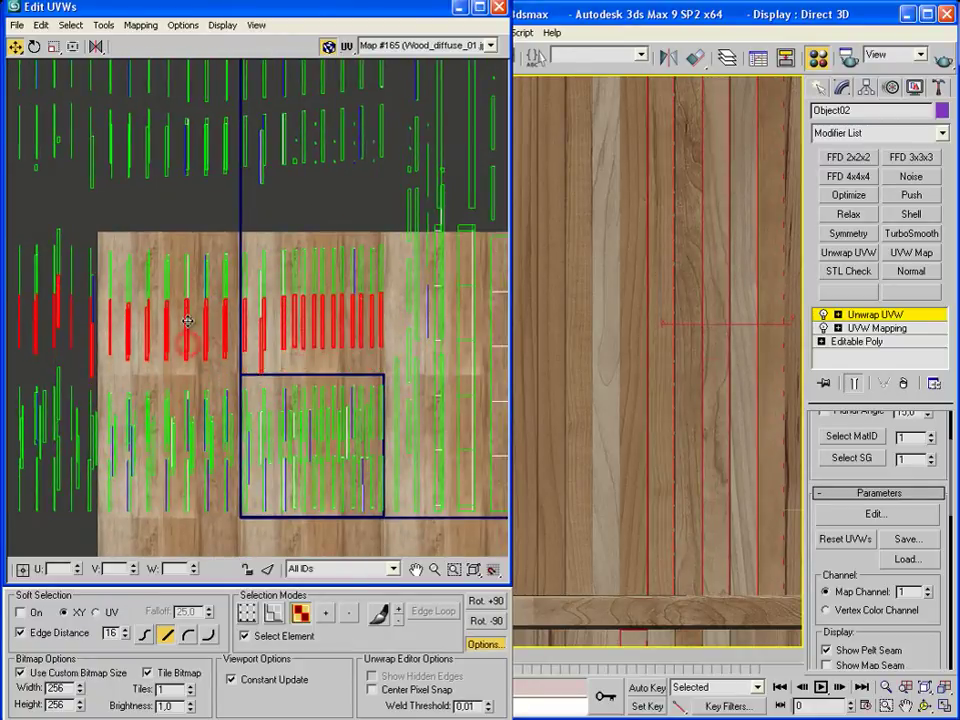
pyautogui.scroll(-2, 674, 393)
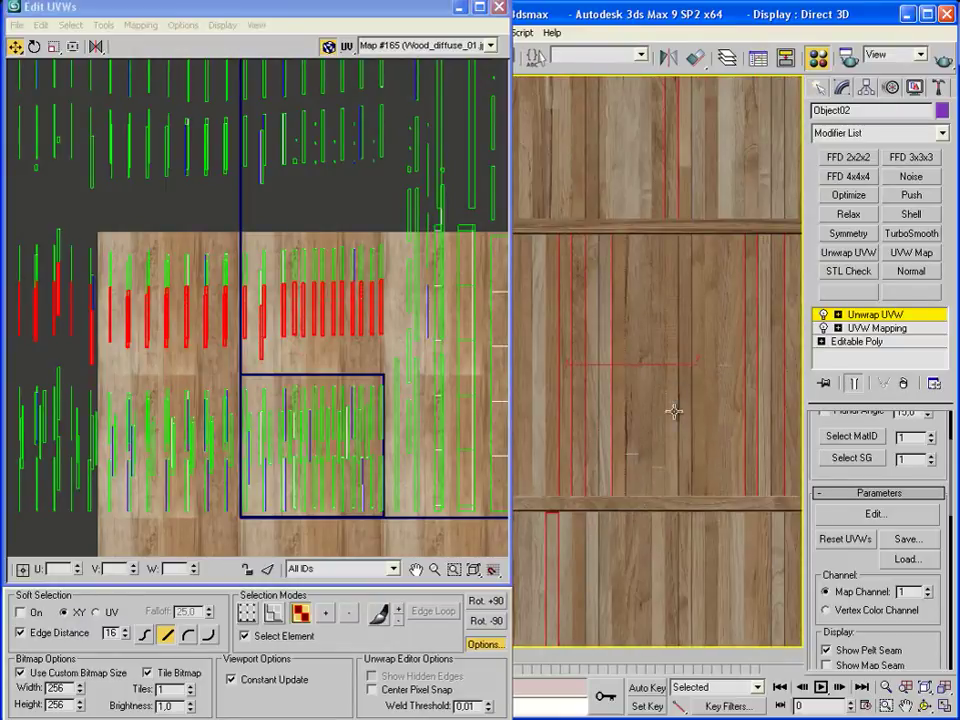
pyautogui.click(660, 475)
pyautogui.scroll(-2, 321, 375)
# Move one horizontal row of plank UVs down onto the wood texture.
pyautogui.scroll(-1, 308, 370)
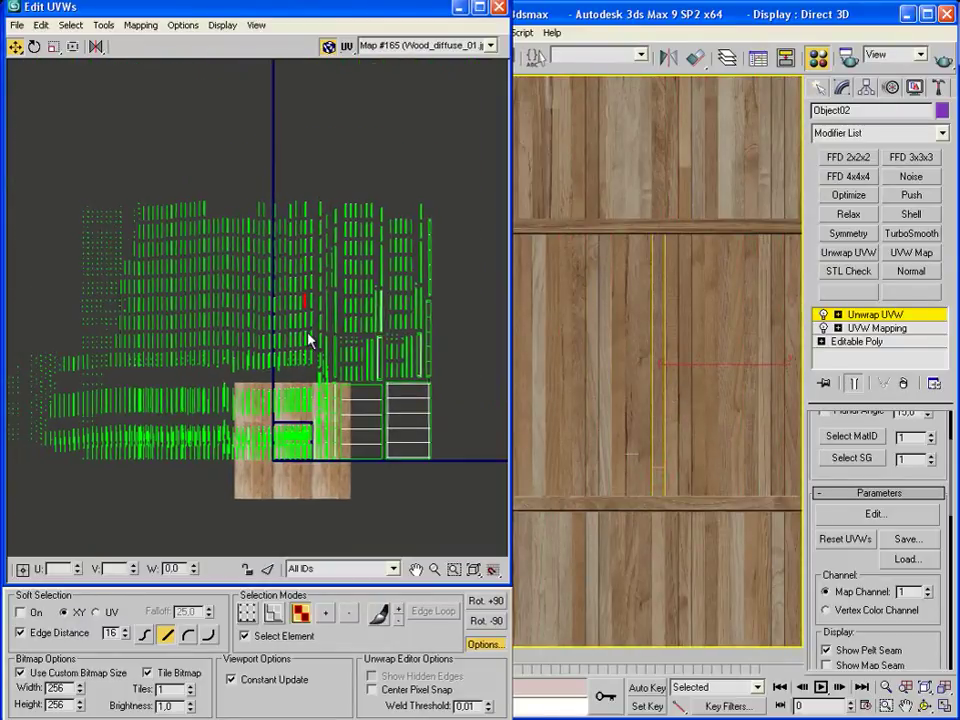
pyautogui.moveTo(243, 322); pyautogui.dragTo(77, 313)
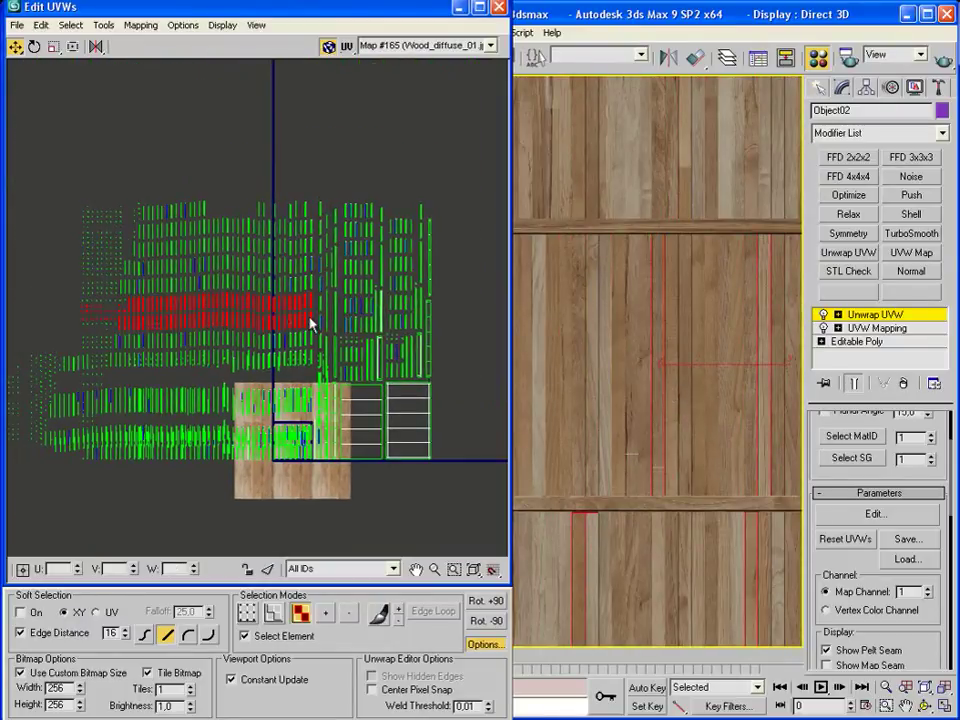
pyautogui.scroll(2, 310, 322)
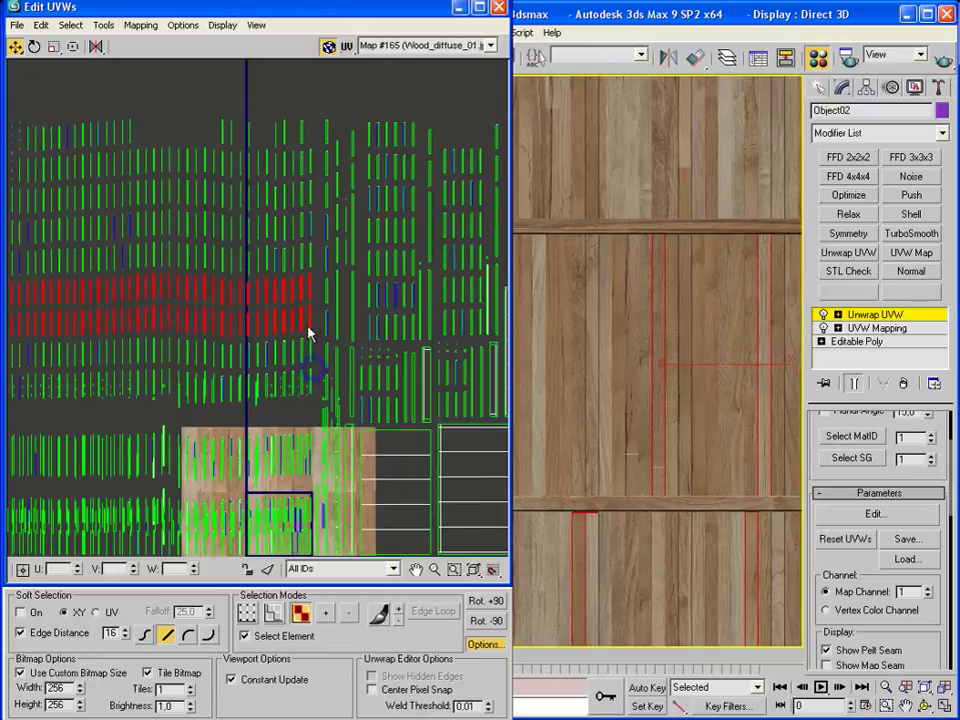
pyautogui.moveTo(310, 321); pyautogui.dragTo(293, 538)
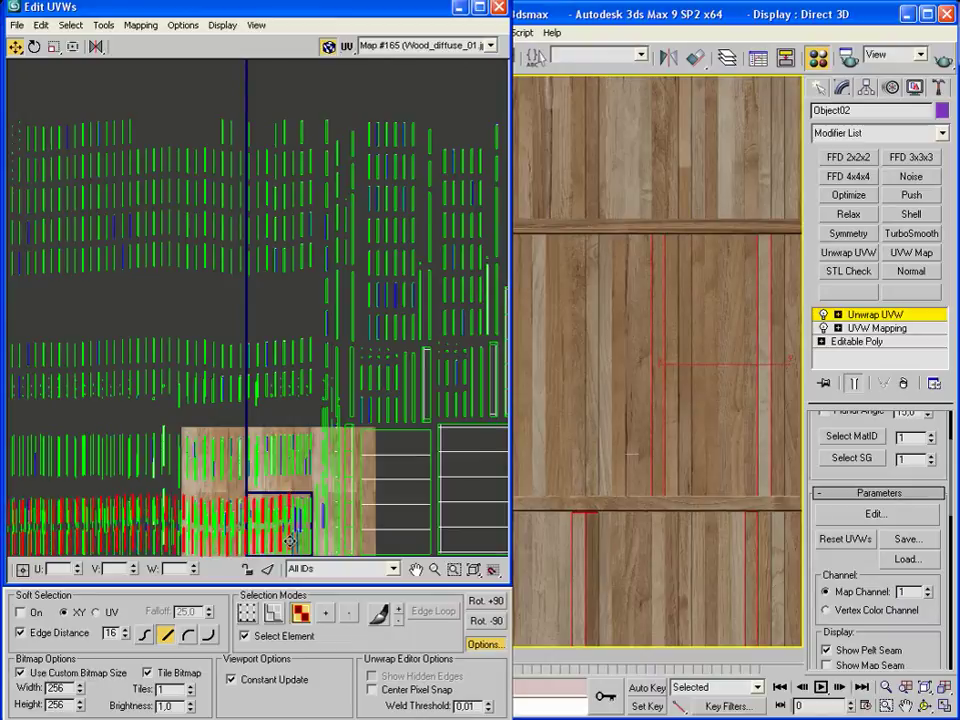
# Drag the upper-left rows of plank UVs down onto the texture, then select all UVs.
pyautogui.click(631, 467)
pyautogui.scroll(-3, 274, 302)
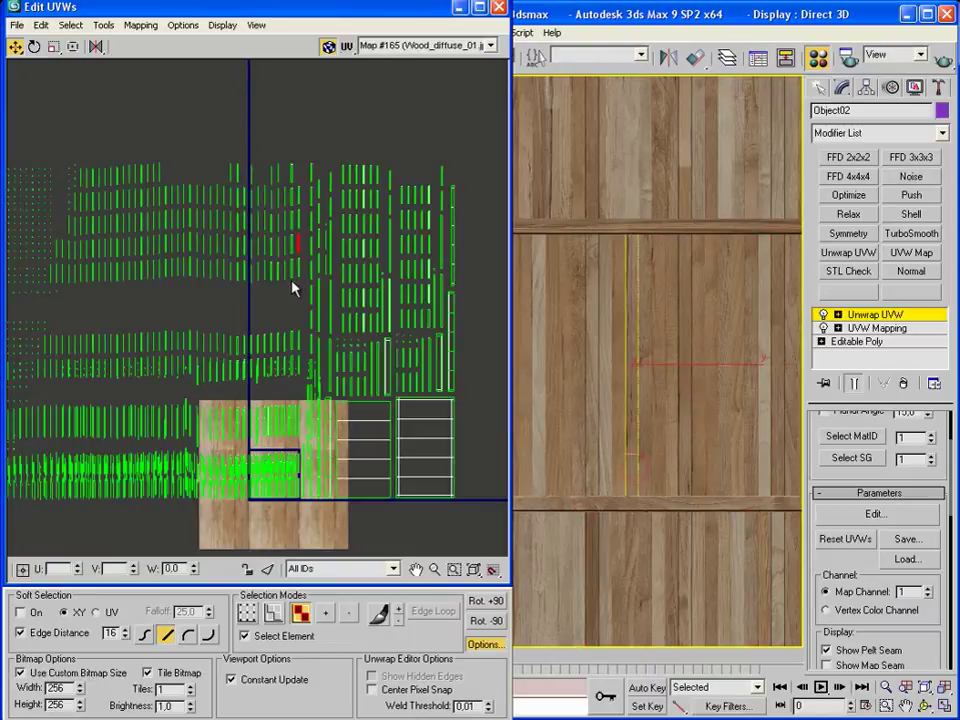
pyautogui.scroll(-2, 302, 295)
pyautogui.moveTo(80, 275); pyautogui.dragTo(108, 268)
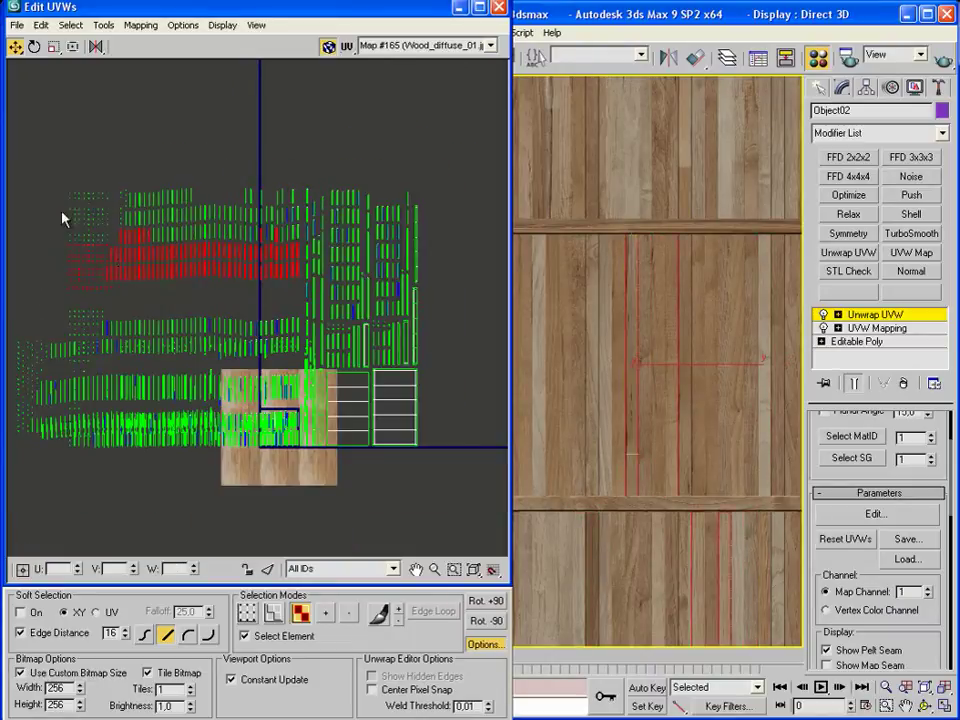
pyautogui.moveTo(245, 240)
pyautogui.mouseDown()
pyautogui.moveTo(293, 255)
pyautogui.moveTo(293, 420)
pyautogui.mouseUp()
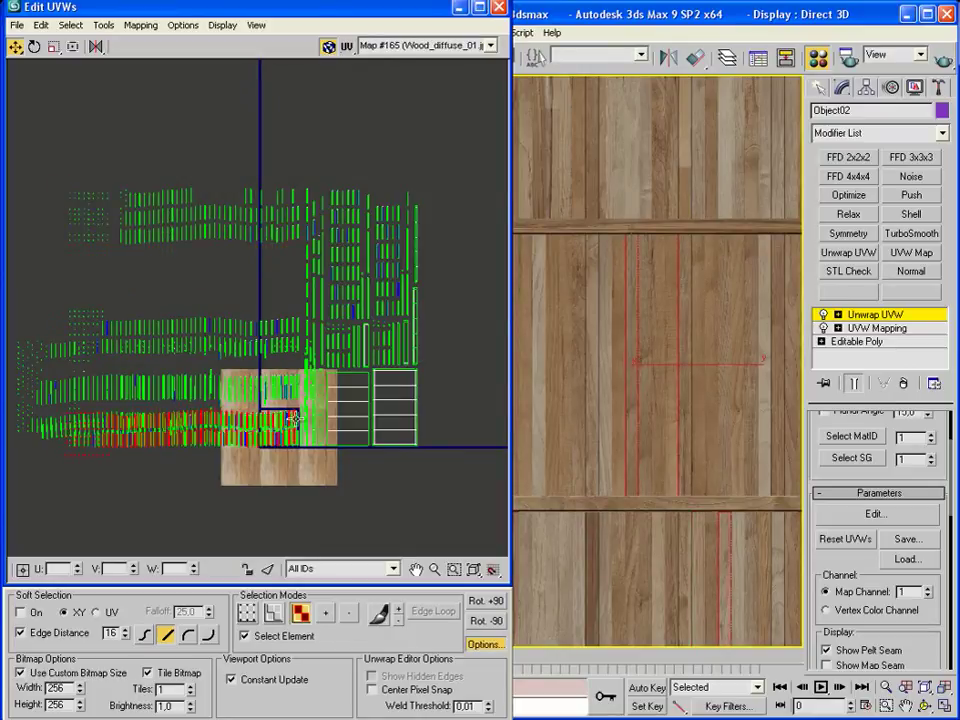
pyautogui.scroll(-2, 692, 453)
pyautogui.moveTo(660, 381); pyautogui.dragTo(621, 381, button='middle')
pyautogui.click(636, 373)
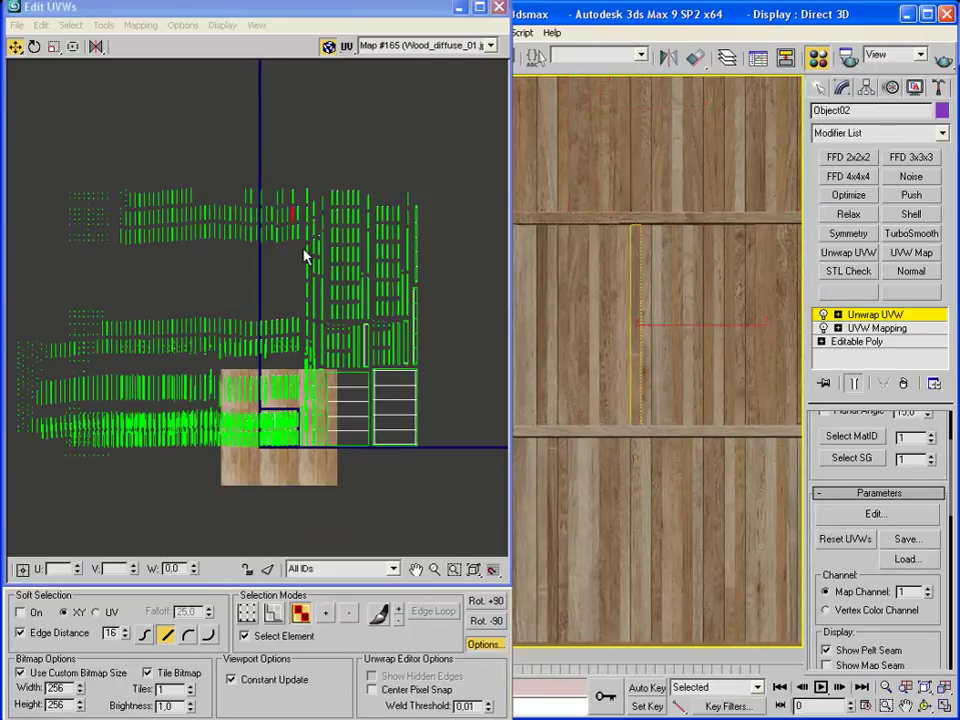
pyautogui.moveTo(75, 206); pyautogui.dragTo(225, 251)
pyautogui.scroll(2, 297, 249)
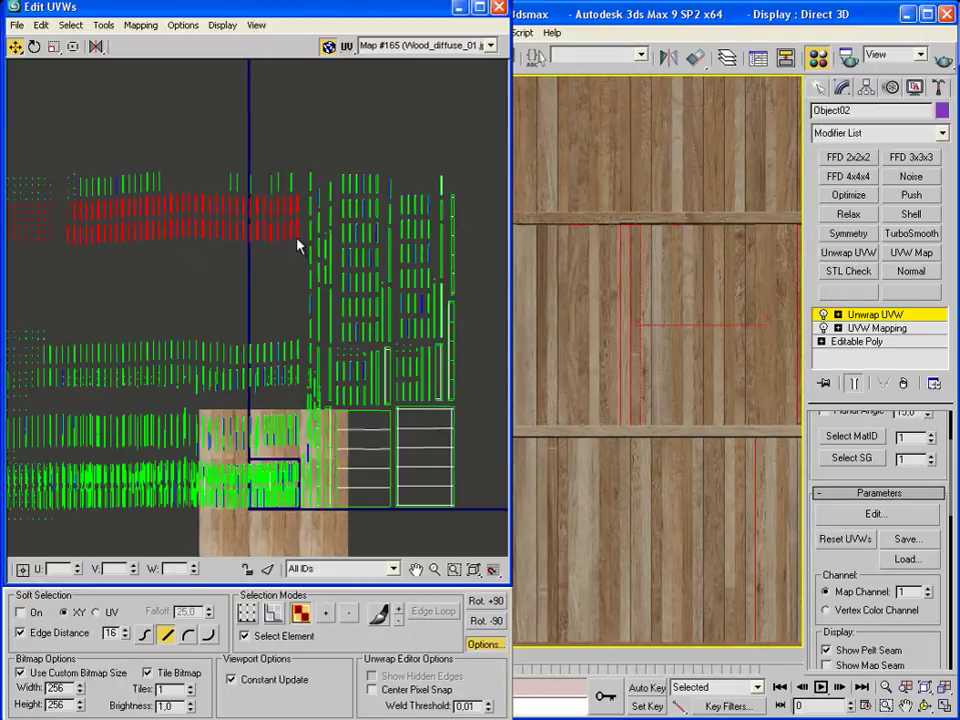
pyautogui.moveTo(298, 238); pyautogui.dragTo(296, 449)
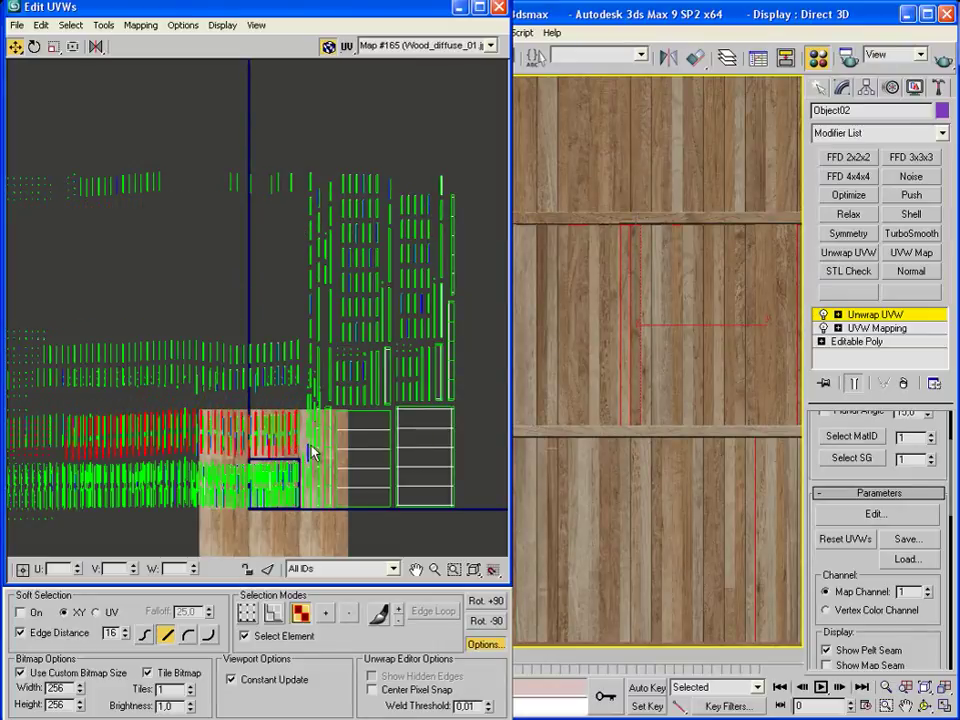
pyautogui.scroll(-3, 310, 296)
pyautogui.moveTo(430, 428); pyautogui.dragTo(10, 128)
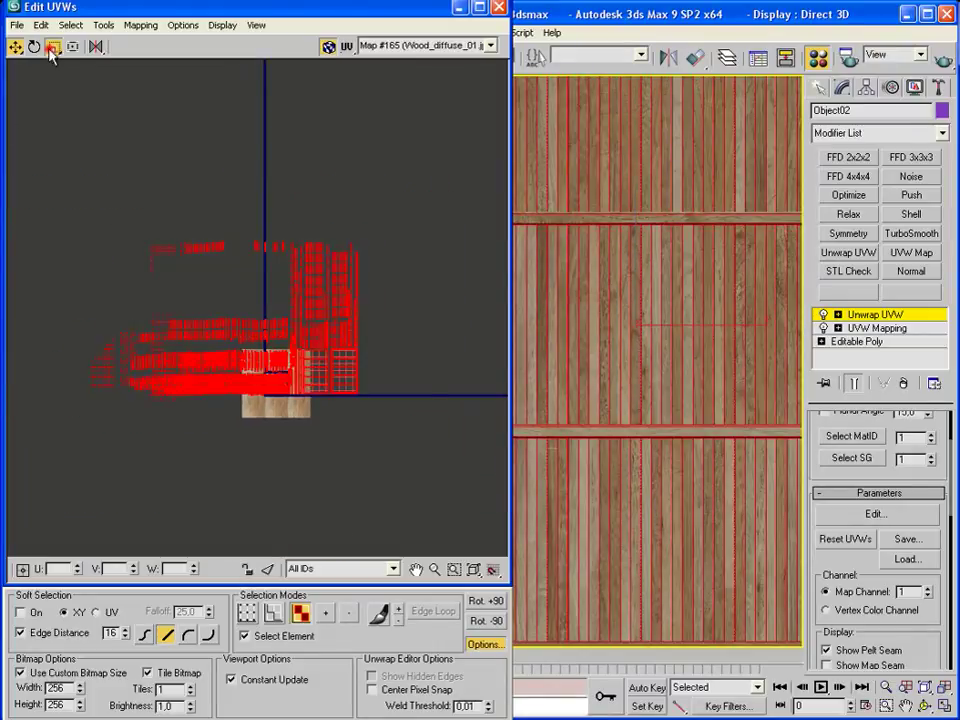
# Scale all the plank UVs narrower horizontally and nudge them into place.
pyautogui.click(52, 47)
pyautogui.scroll(3, 269, 400)
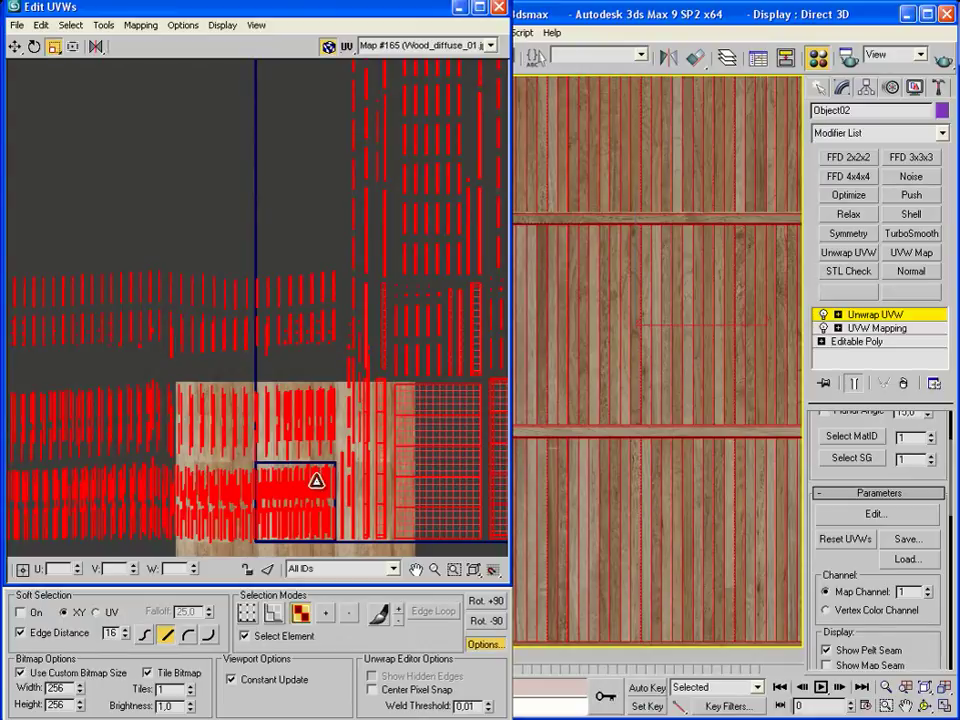
pyautogui.moveTo(316, 481); pyautogui.dragTo(315, 485)
pyautogui.click(15, 47)
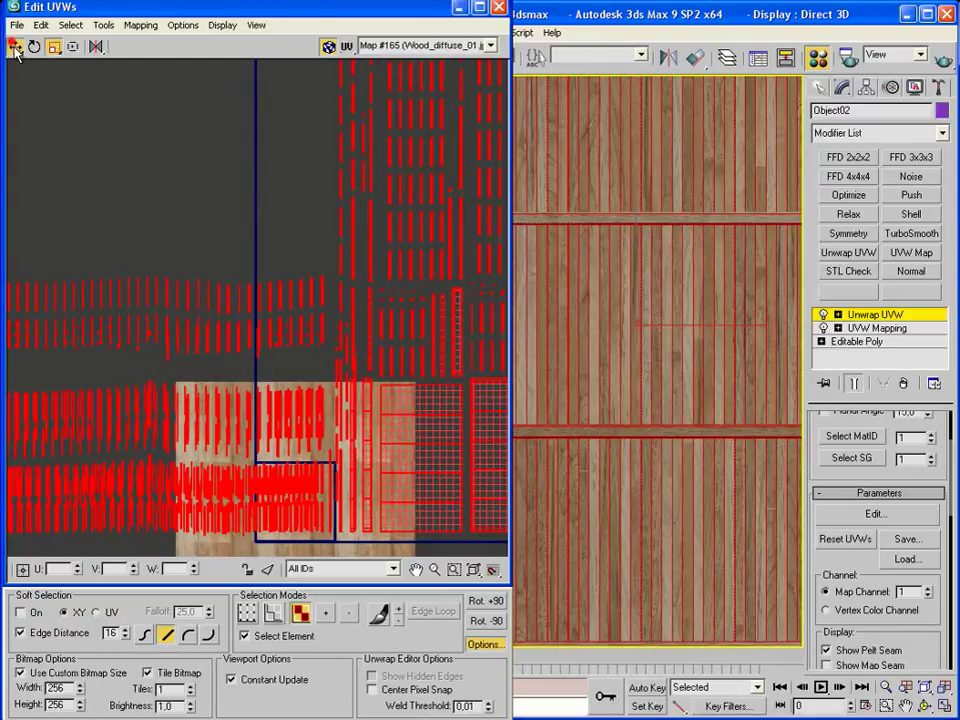
pyautogui.moveTo(316, 503); pyautogui.dragTo(320, 505)
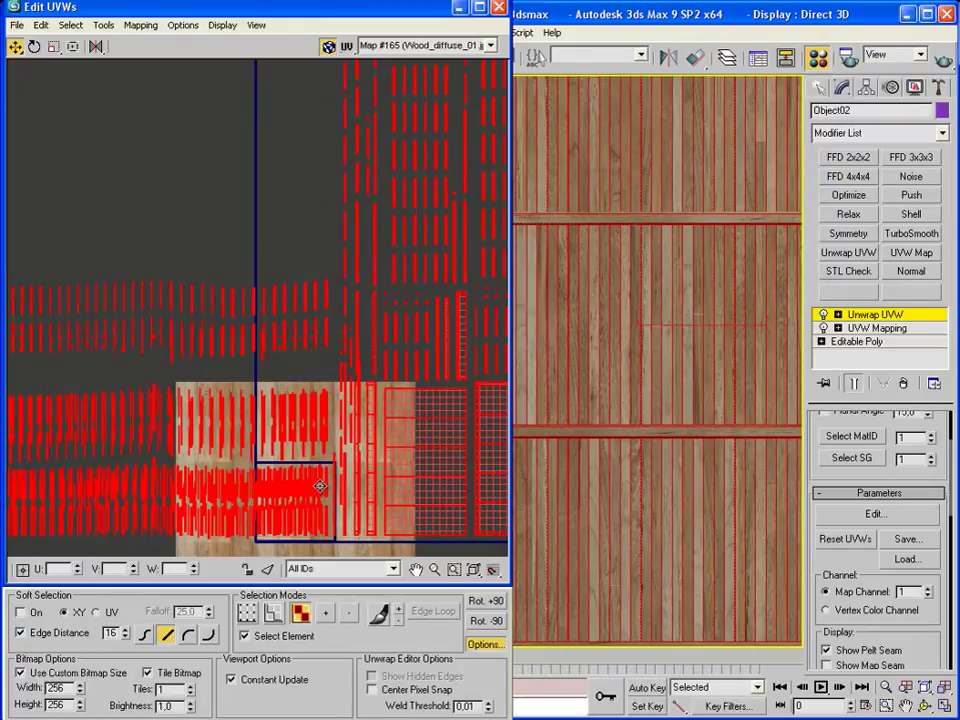
# Select a strip of plank UVs and move it down into the texture.
pyautogui.click(678, 298)
pyautogui.click(694, 297)
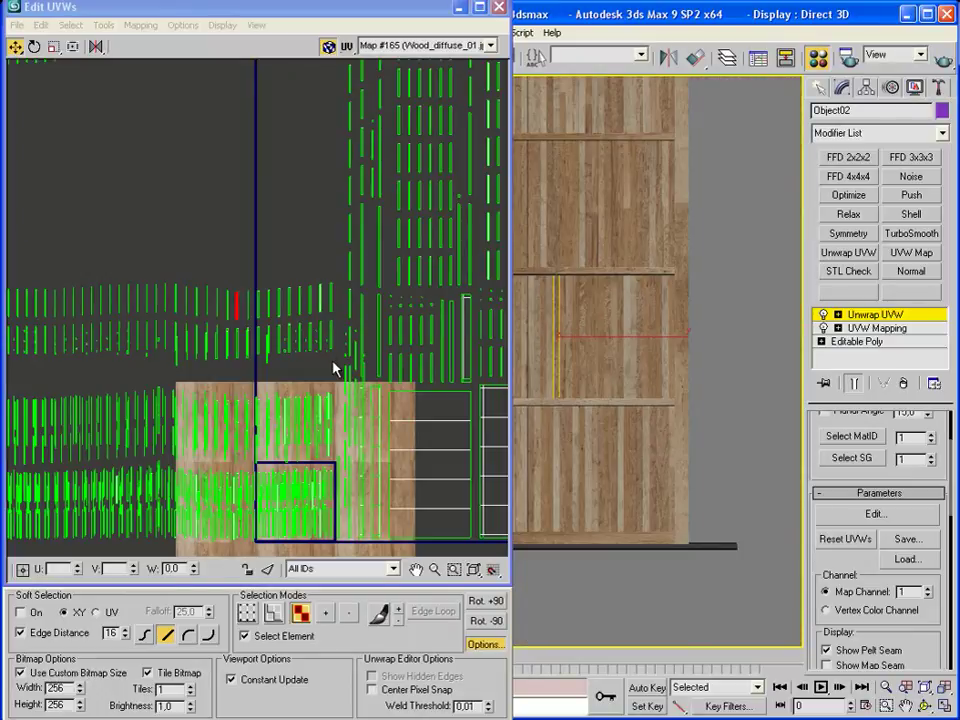
pyautogui.scroll(-3, 335, 366)
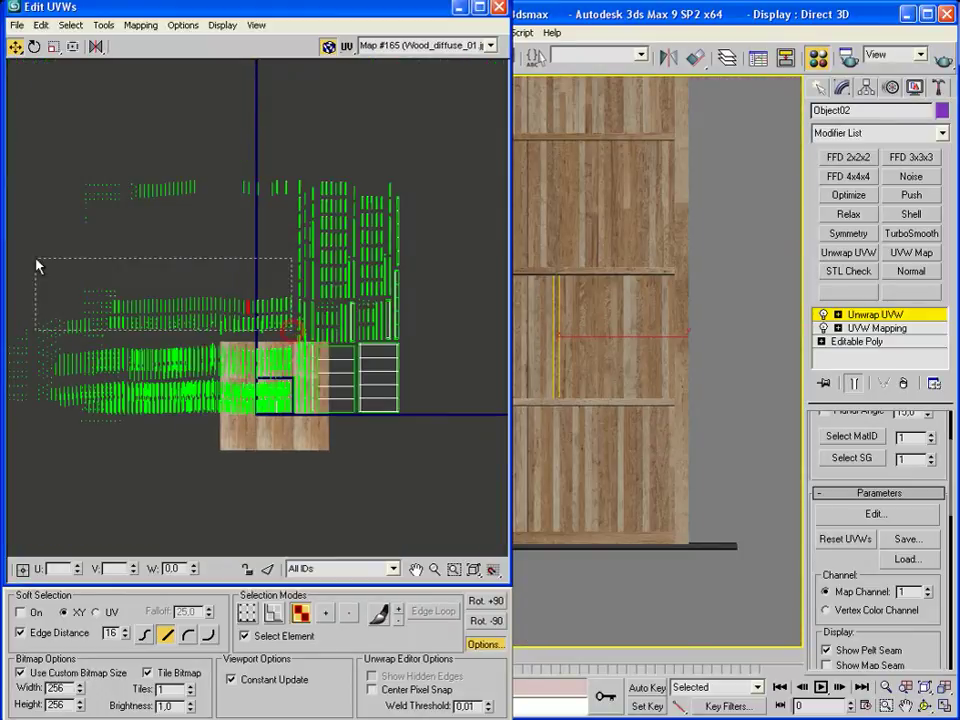
pyautogui.moveTo(58, 268); pyautogui.dragTo(270, 345)
pyautogui.scroll(3, 270, 345)
pyautogui.moveTo(286, 284); pyautogui.dragTo(283, 422)
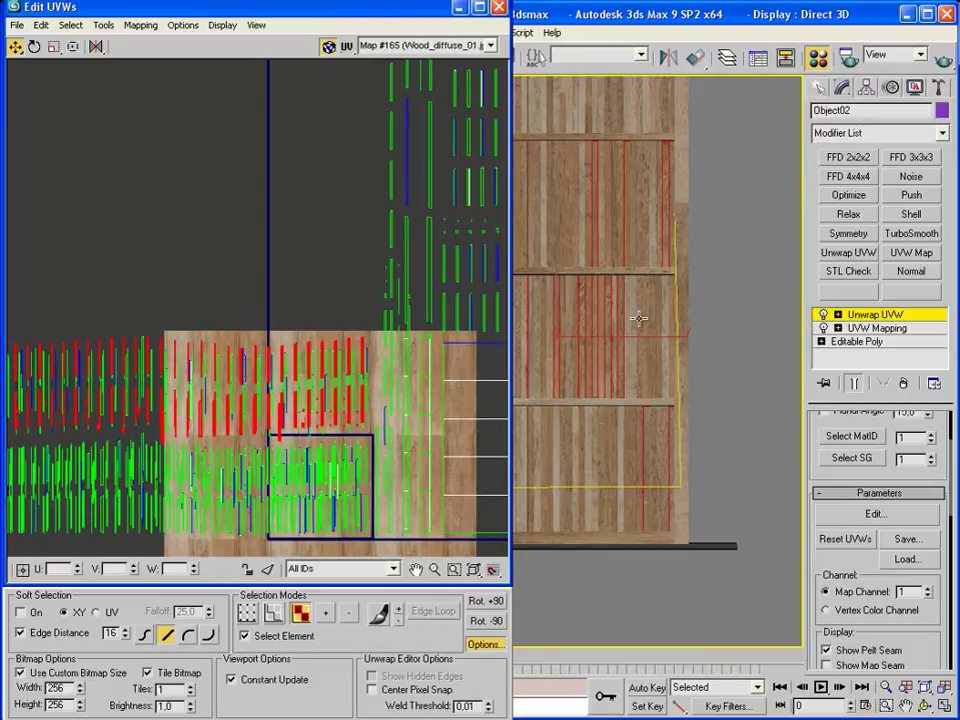
pyautogui.scroll(3, 640, 300)
pyautogui.scroll(2, 664, 315)
# Select the edge plank's long UV element and shift it slightly left.
pyautogui.click(671, 289)
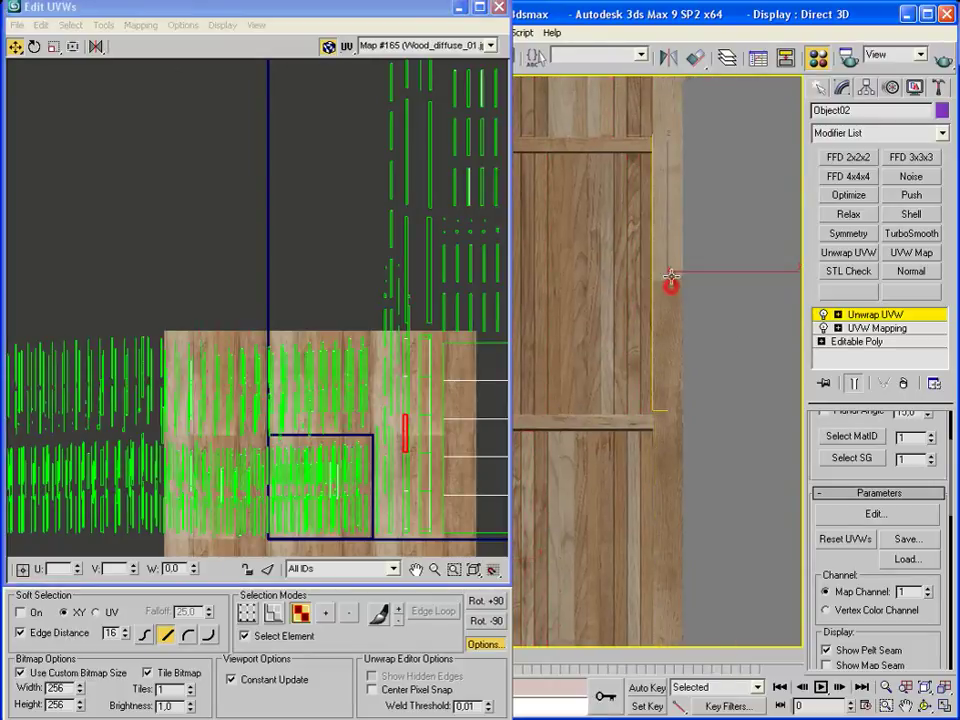
pyautogui.scroll(1, 296, 343)
pyautogui.scroll(1, 364, 386)
pyautogui.scroll(1, 362, 384)
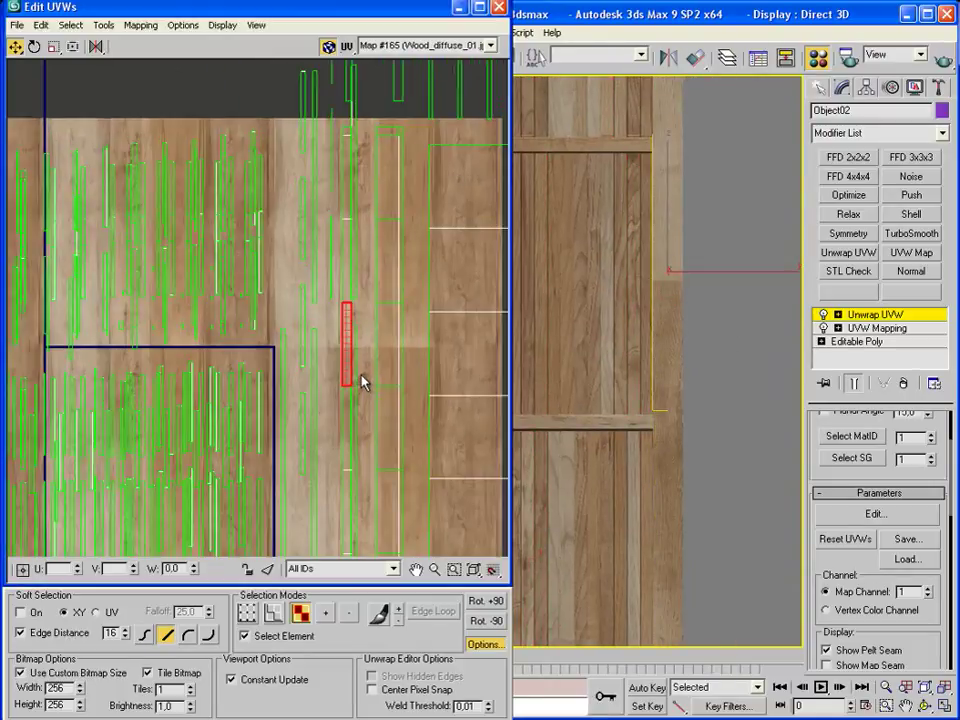
pyautogui.click(358, 370)
pyautogui.scroll(-2, 352, 360)
pyautogui.moveTo(345, 285); pyautogui.dragTo(335, 296)
pyautogui.moveTo(680, 476); pyautogui.dragTo(678, 219, button='middle')
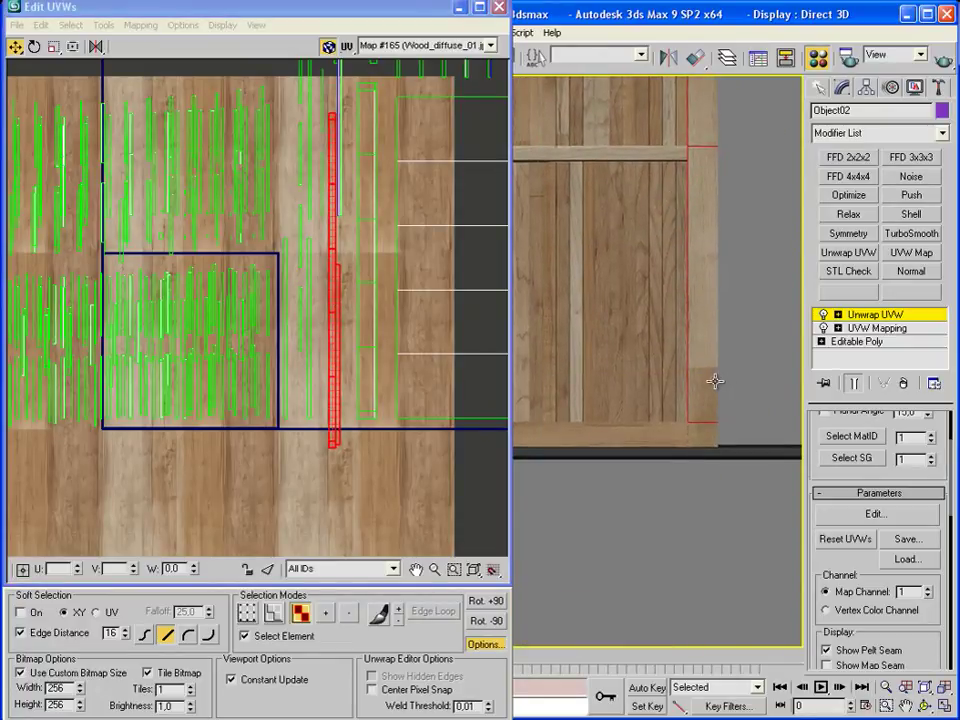
# Shrink the edge plank's UV strip vertically, move it down, then stretch it taller to fit.
pyautogui.click(54, 47)
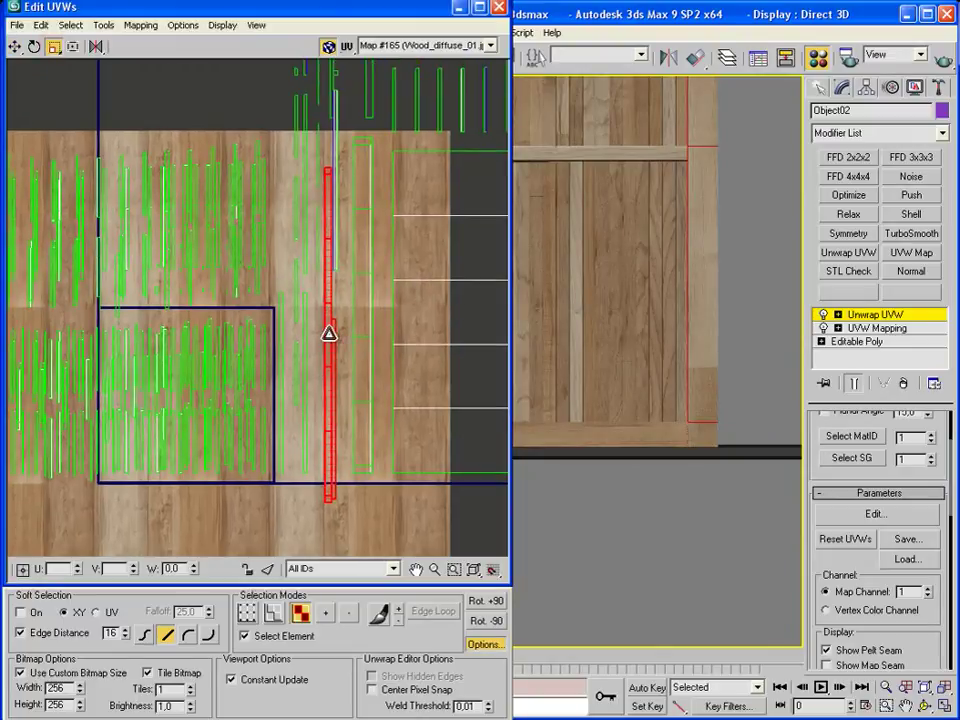
pyautogui.moveTo(329, 335); pyautogui.dragTo(306, 508)
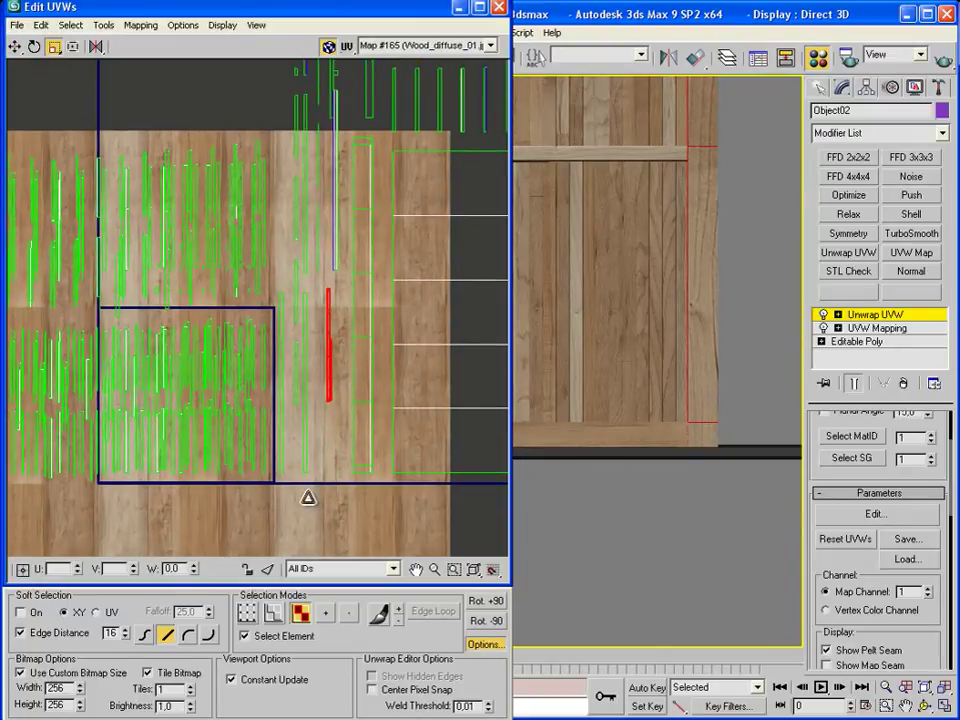
pyautogui.click(15, 47)
pyautogui.moveTo(329, 340); pyautogui.dragTo(324, 393)
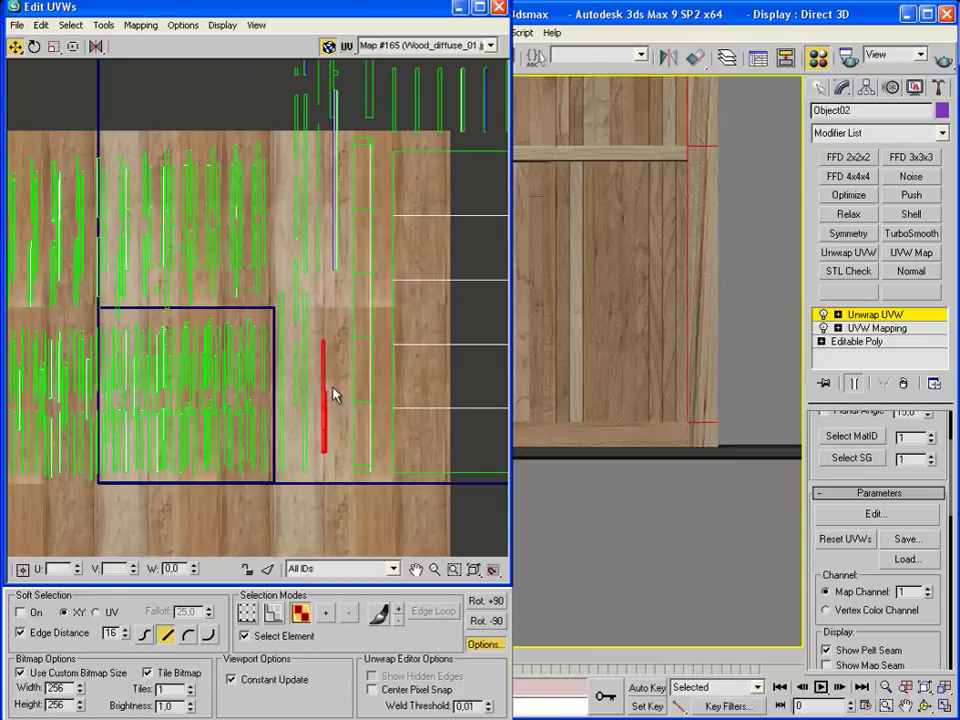
pyautogui.scroll(2, 720, 525)
pyautogui.scroll(2, 720, 525)
pyautogui.scroll(2, 720, 525)
pyautogui.scroll(2, 371, 394)
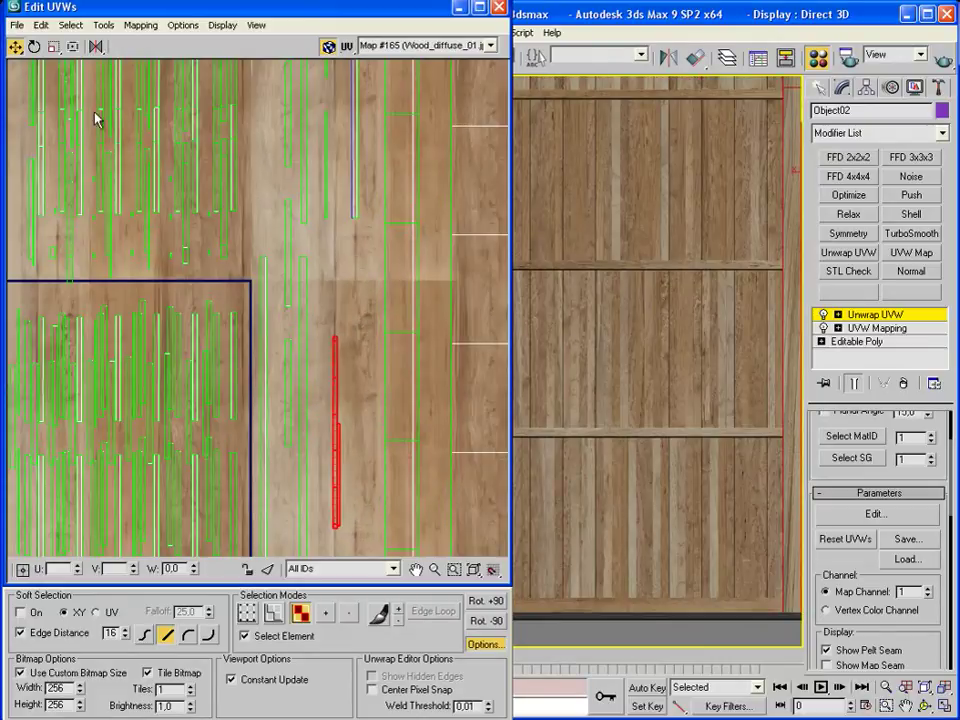
pyautogui.moveTo(336, 450); pyautogui.dragTo(336, 364, button='middle')
pyautogui.moveTo(336, 364); pyautogui.dragTo(336, 336)
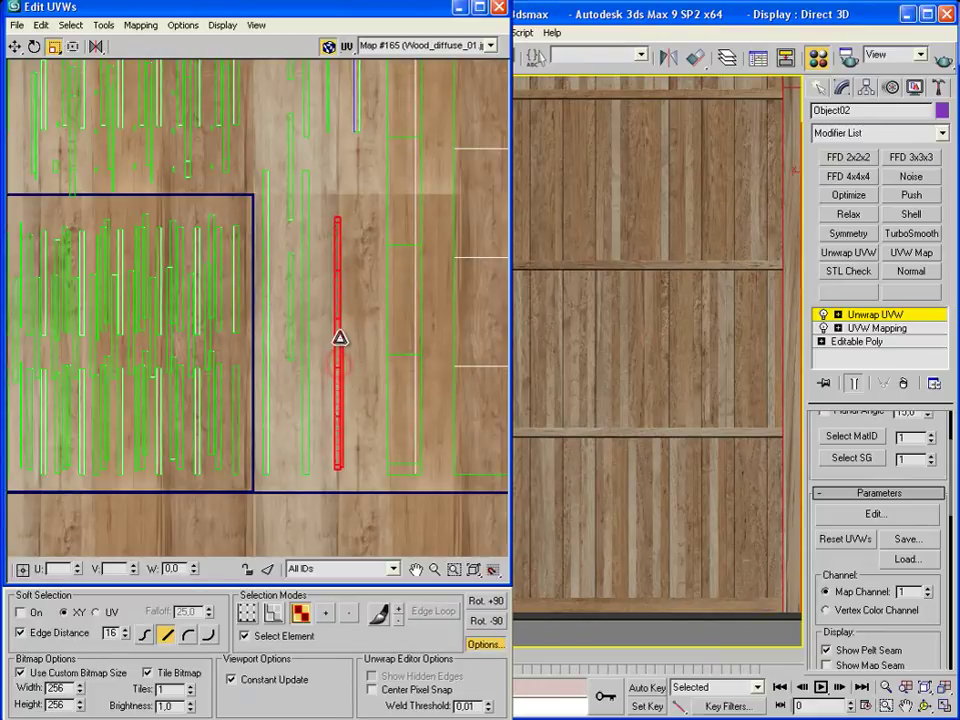
pyautogui.scroll(-2, 563, 341)
pyautogui.scroll(1, 621, 285)
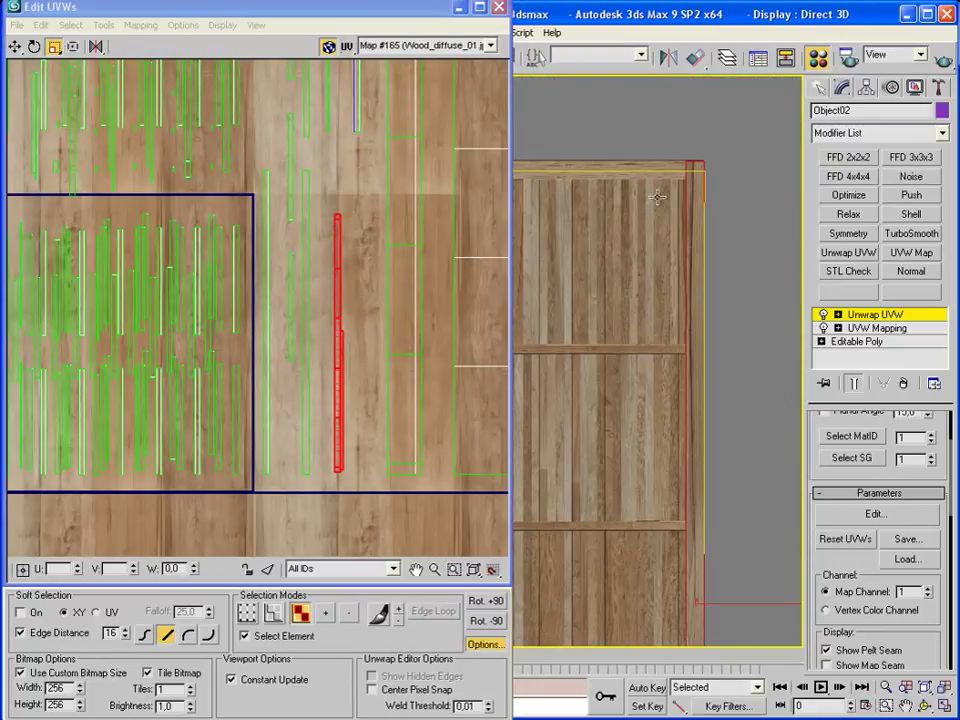
pyautogui.click(645, 169)
pyautogui.scroll(1, 645, 169)
pyautogui.scroll(-1, 583, 251)
pyautogui.scroll(-2, 583, 251)
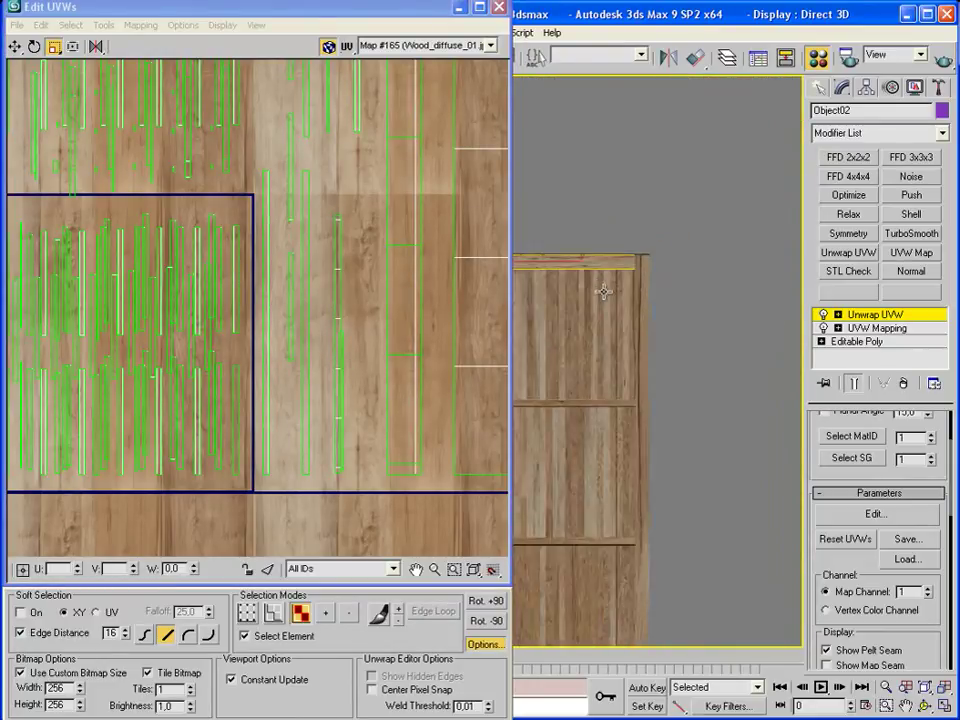
pyautogui.scroll(1, 546, 262)
pyautogui.moveTo(546, 262)
pyautogui.mouseDown(button='middle')
pyautogui.moveTo(646, 263)
pyautogui.moveTo(539, 300)
pyautogui.mouseUp(button='middle')
# Minimize the UV editor and close the Material Editor to view the whole wood-textured wall.
pyautogui.click(459, 7)
pyautogui.scroll(1, 405, 225)
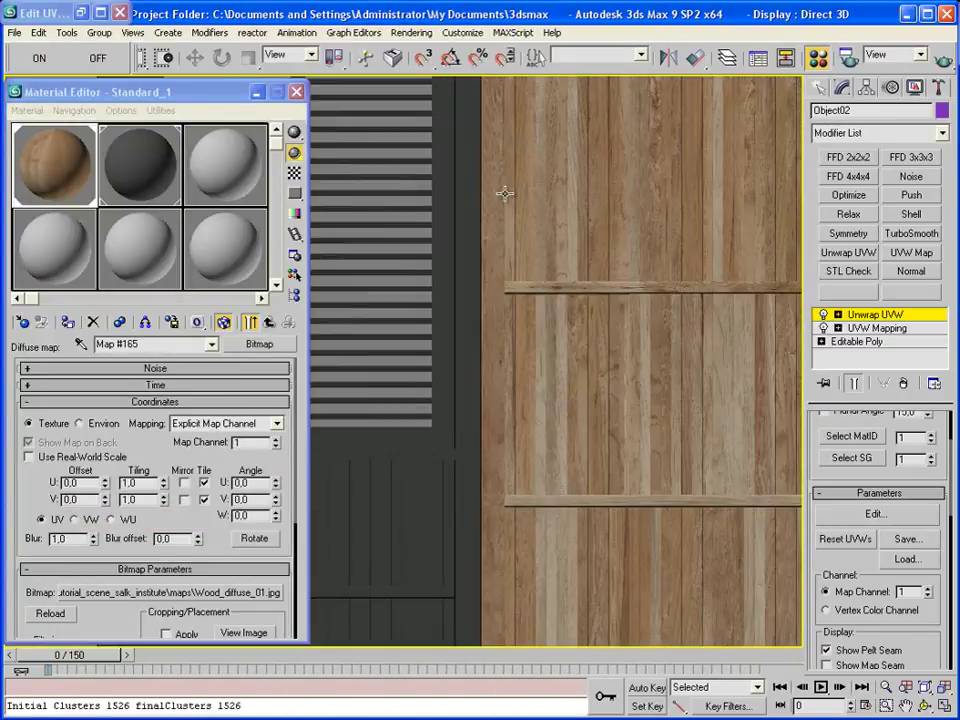
pyautogui.scroll(1, 461, 379)
pyautogui.scroll(1, 461, 379)
pyautogui.scroll(1, 581, 295)
pyautogui.scroll(-1, 581, 295)
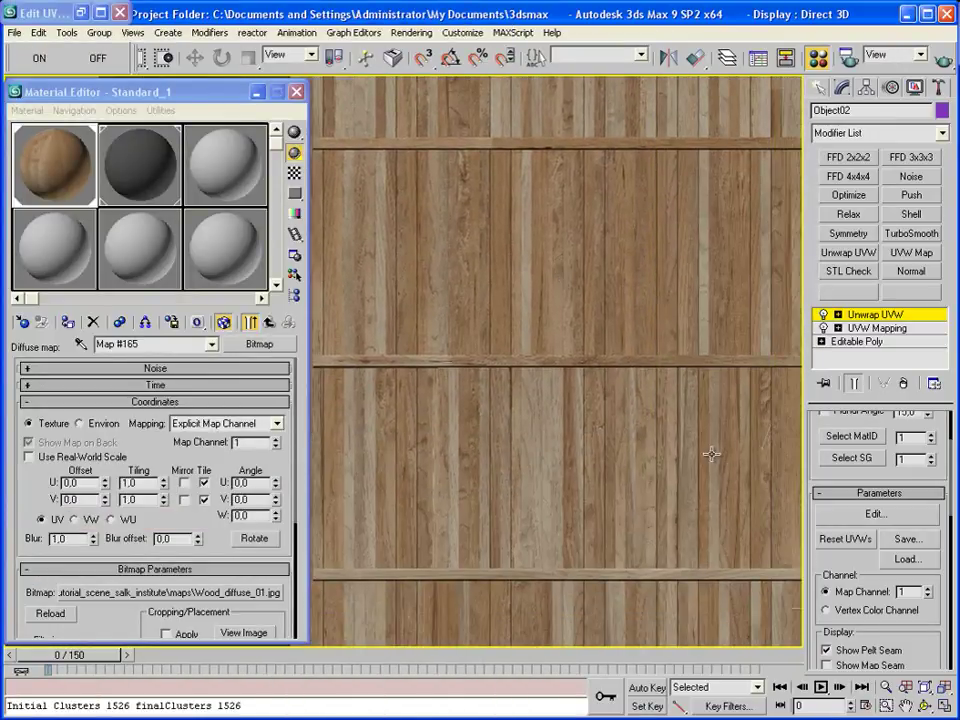
pyautogui.scroll(-2, 602, 251)
pyautogui.scroll(-2, 566, 251)
pyautogui.scroll(-1, 549, 508)
pyautogui.scroll(-1, 549, 508)
pyautogui.scroll(-1, 548, 463)
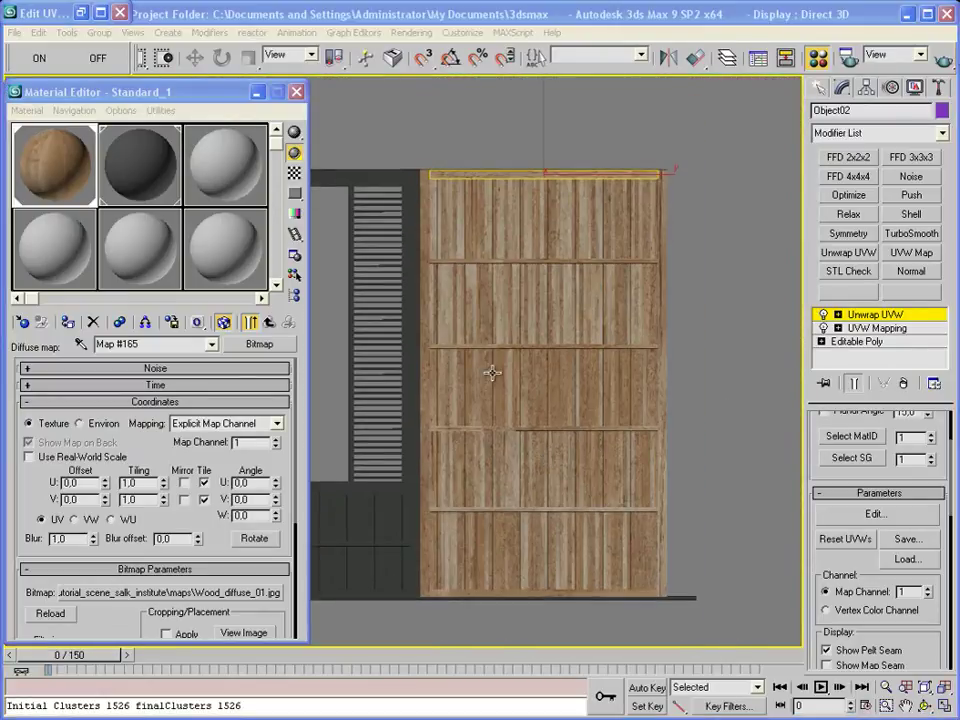
pyautogui.click(297, 92)
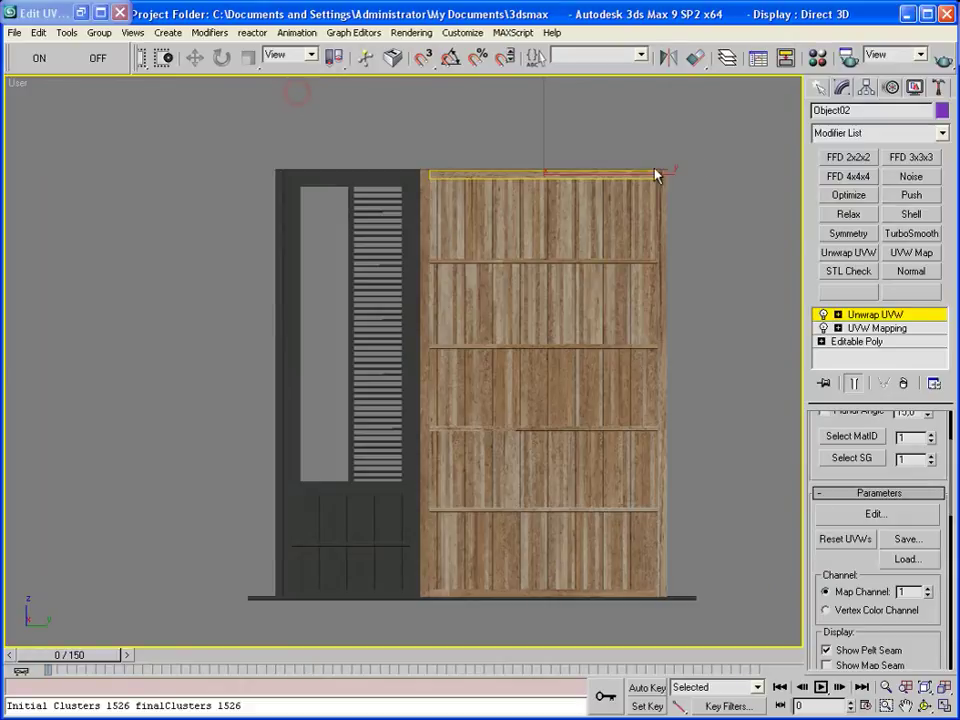
# Accept the topology warning and copy the wall's UVW Mapping box modifier.
pyautogui.click(866, 330)
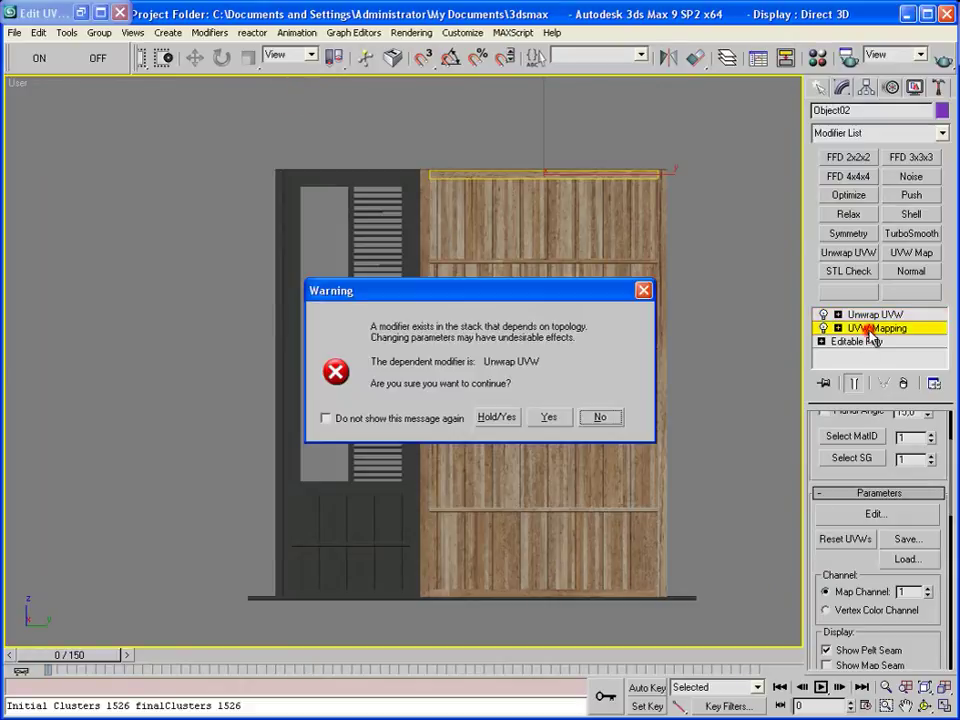
pyautogui.click(586, 414)
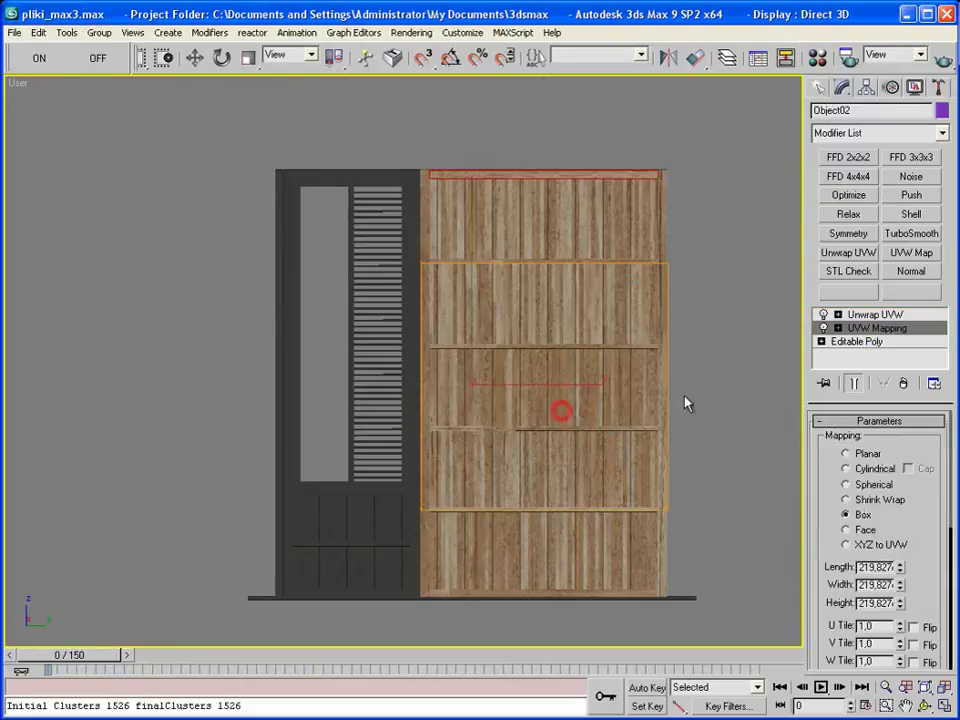
pyautogui.rightClick(875, 335)
pyautogui.click(922, 386)
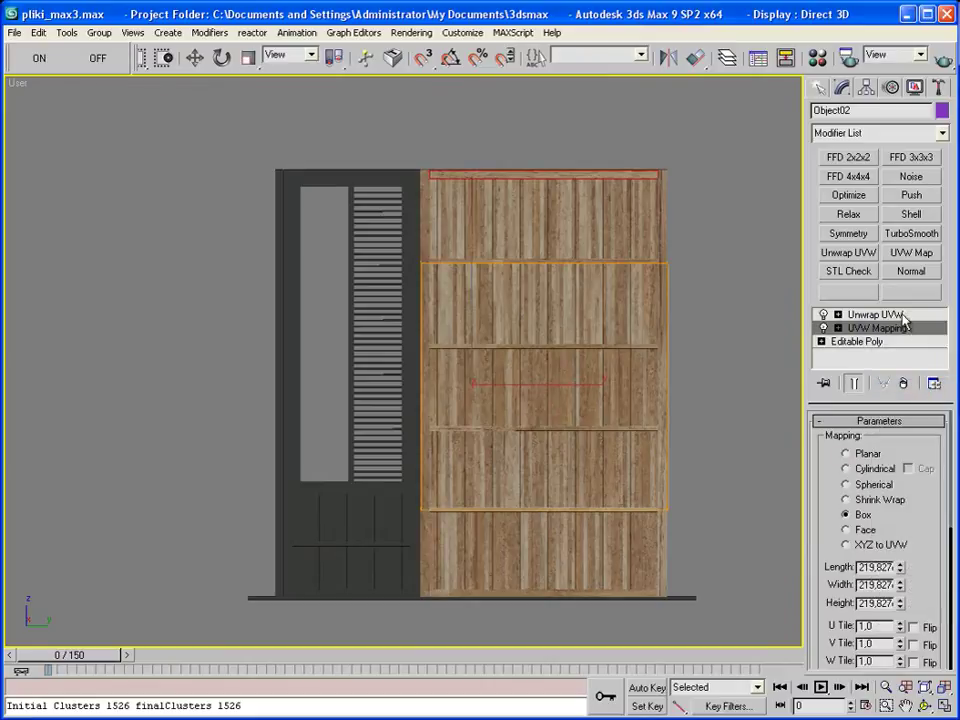
# Paste the box mapping modifier onto the dark frame object, Object01.
pyautogui.click(397, 176)
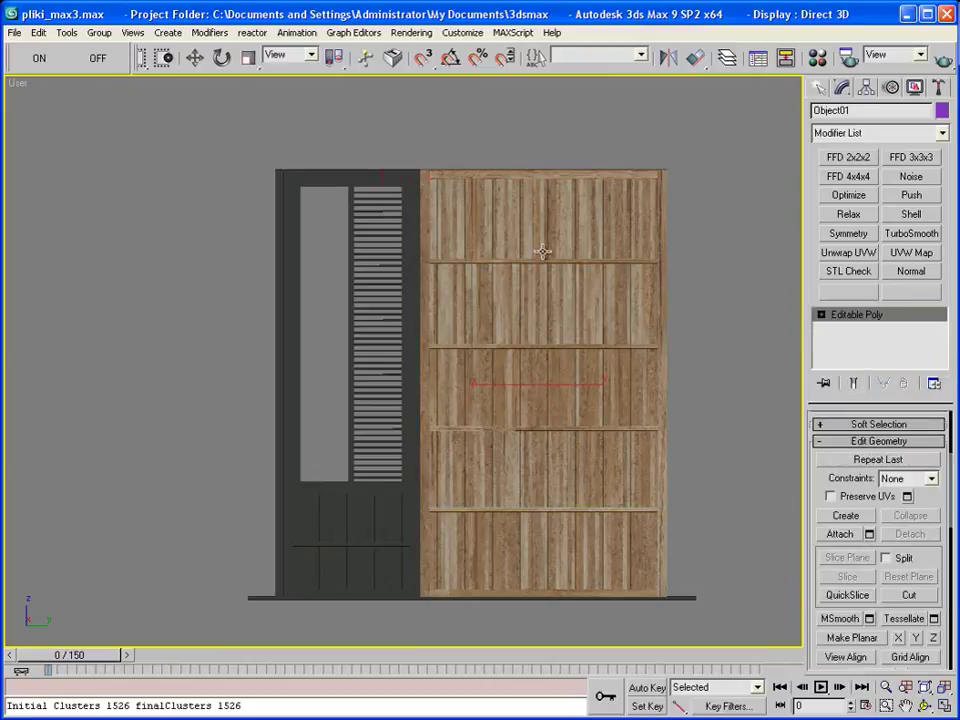
pyautogui.press('F3')
pyautogui.rightClick(864, 345)
pyautogui.click(872, 353)
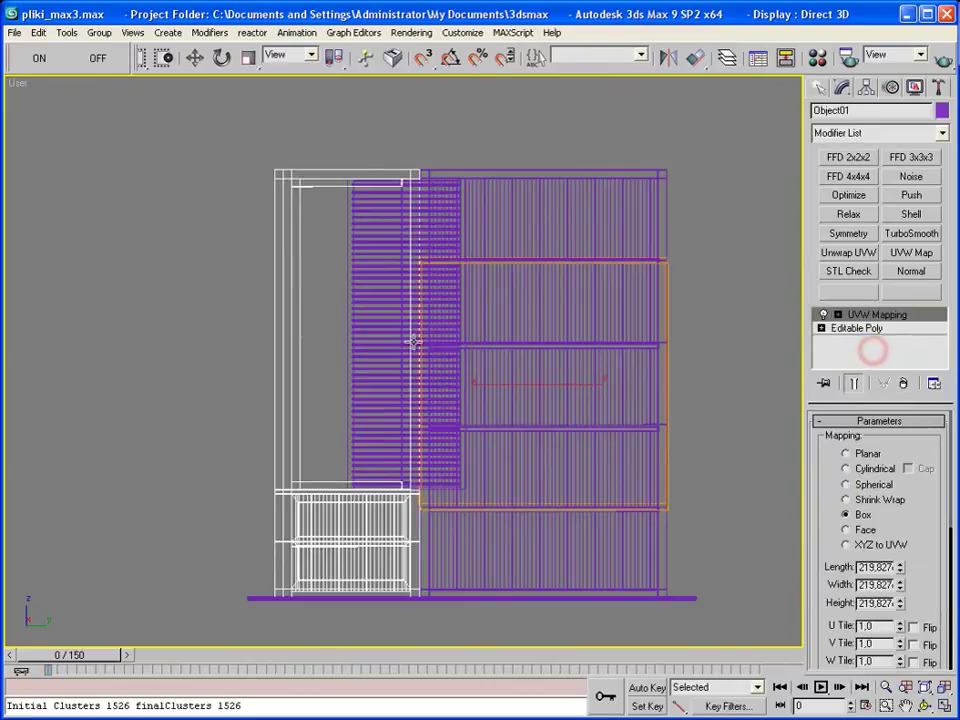
pyautogui.press('F3')
# Apply the wood material to the dark frame from the Material Editor.
pyautogui.click(817, 58)
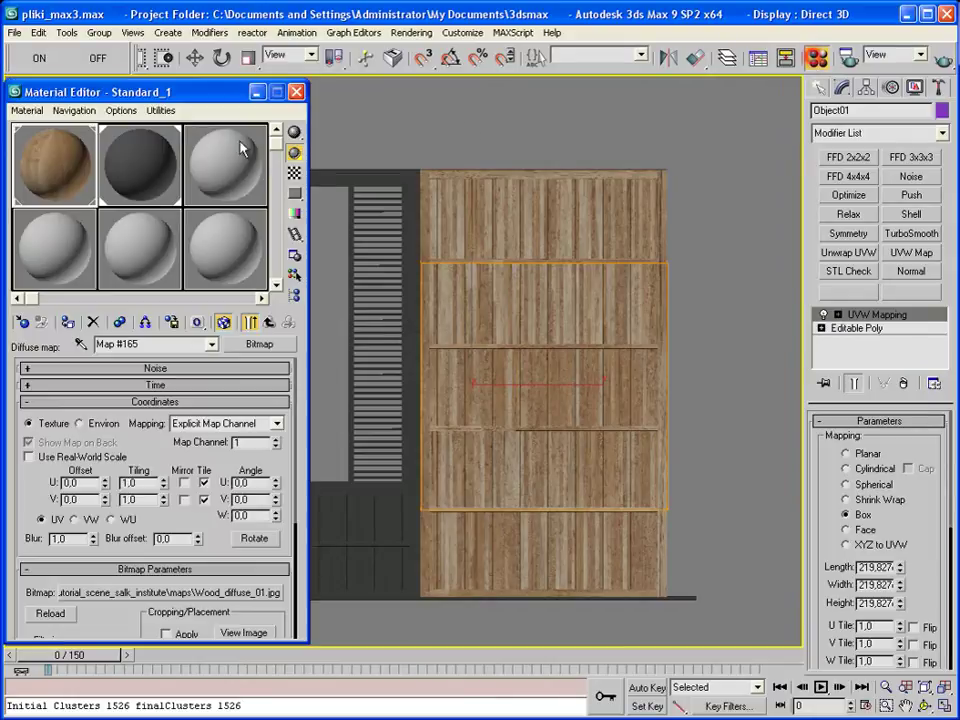
pyautogui.moveTo(45, 150); pyautogui.dragTo(334, 175)
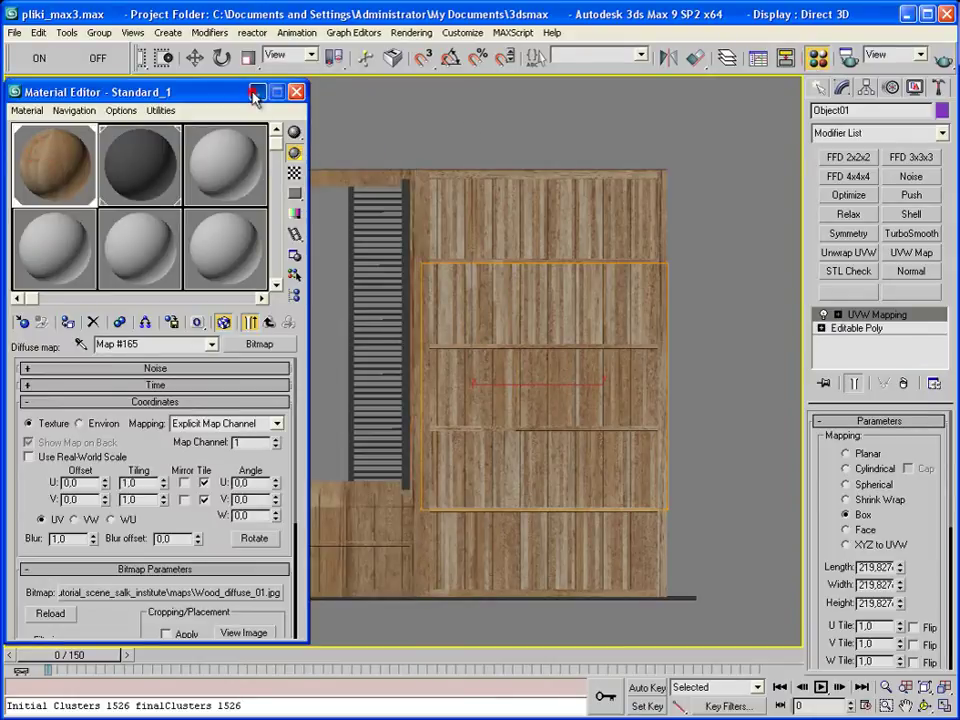
pyautogui.click(255, 92)
pyautogui.click(823, 87)
pyautogui.scroll(4, 338, 420)
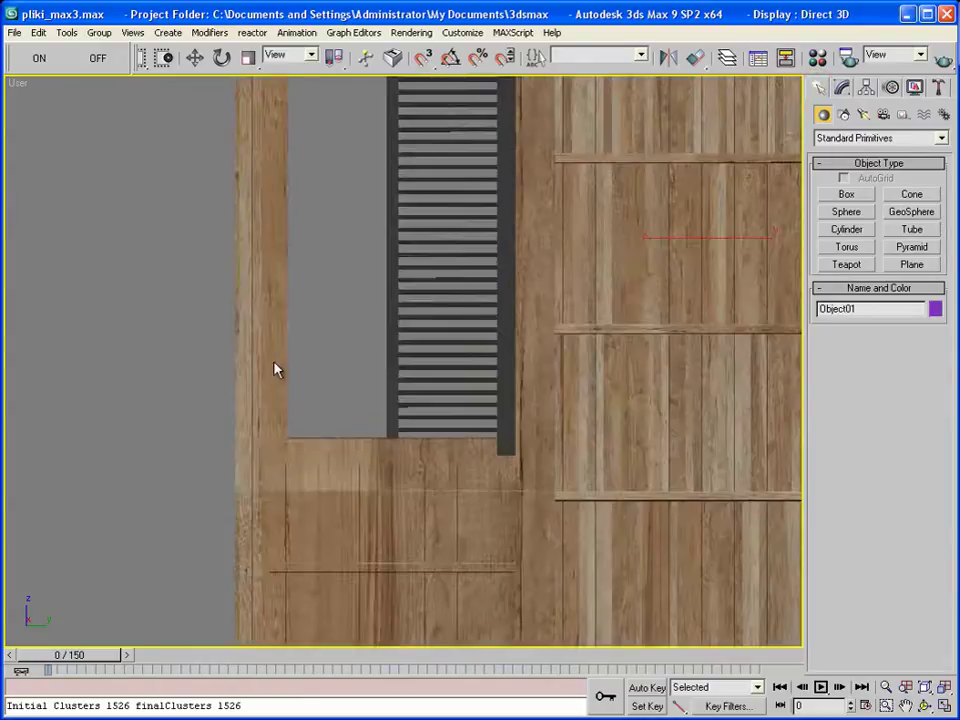
pyautogui.click(842, 88)
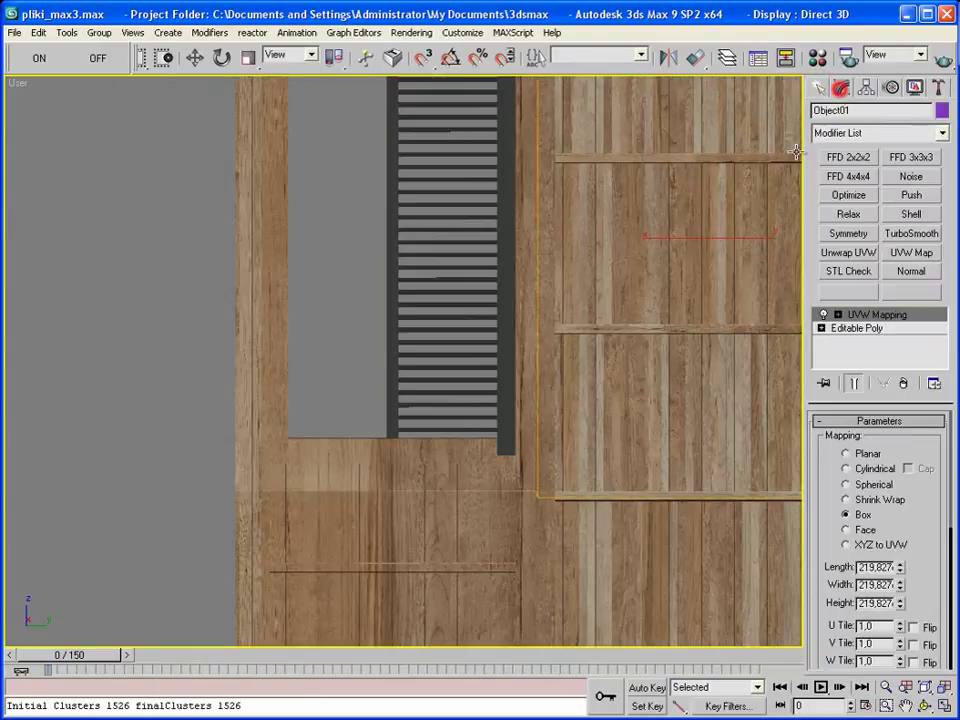
# Add Unwrap UVW to the frame and select all its UV elements in Edit UVWs.
pyautogui.moveTo(209, 388); pyautogui.dragTo(197, 303, button='middle')
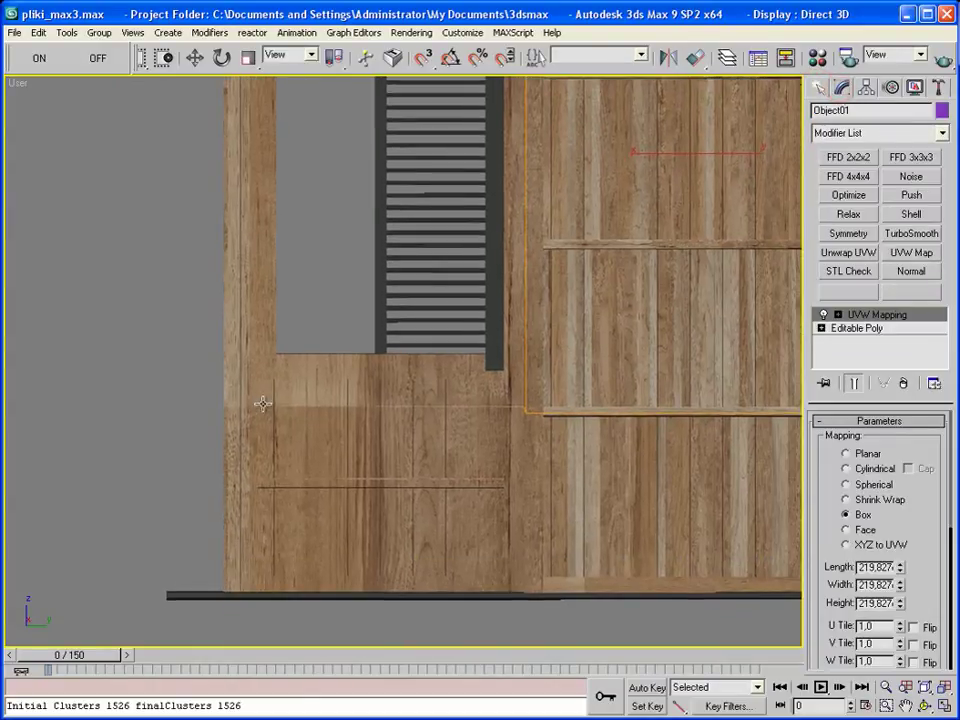
pyautogui.click(845, 252)
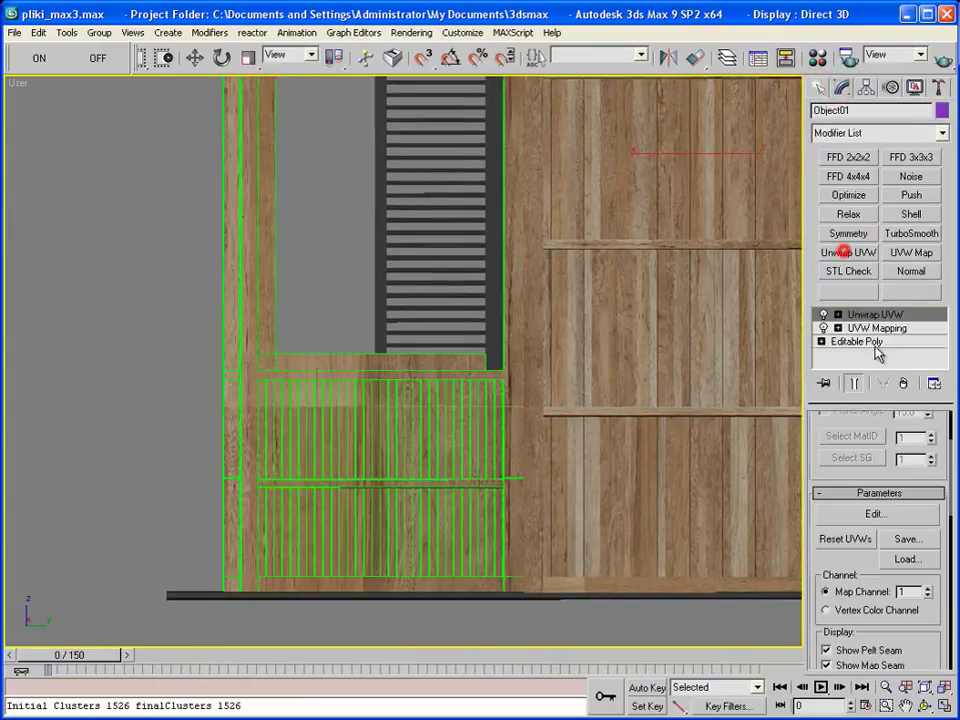
pyautogui.click(891, 664)
pyautogui.moveTo(426, 451); pyautogui.dragTo(527, 397, button='middle')
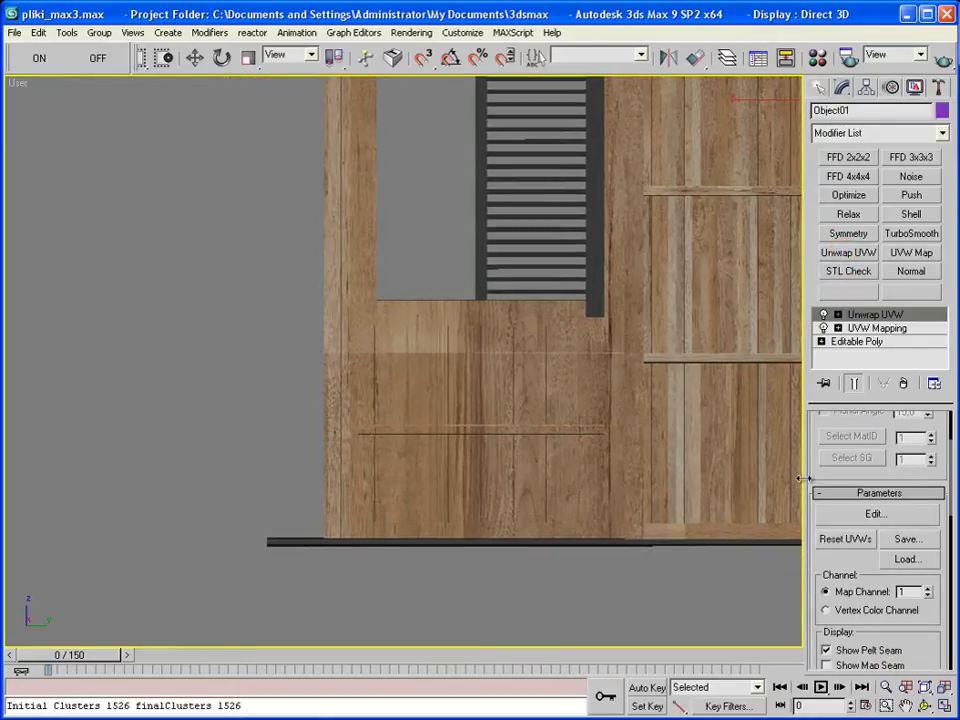
pyautogui.click(875, 513)
pyautogui.scroll(-5, 347, 428)
pyautogui.click(243, 710)
pyautogui.click(298, 687)
pyautogui.moveTo(200, 290); pyautogui.dragTo(439, 529)
# Pack the frame's UV islands into the texture square with Pack UVs.
pyautogui.click(102, 100)
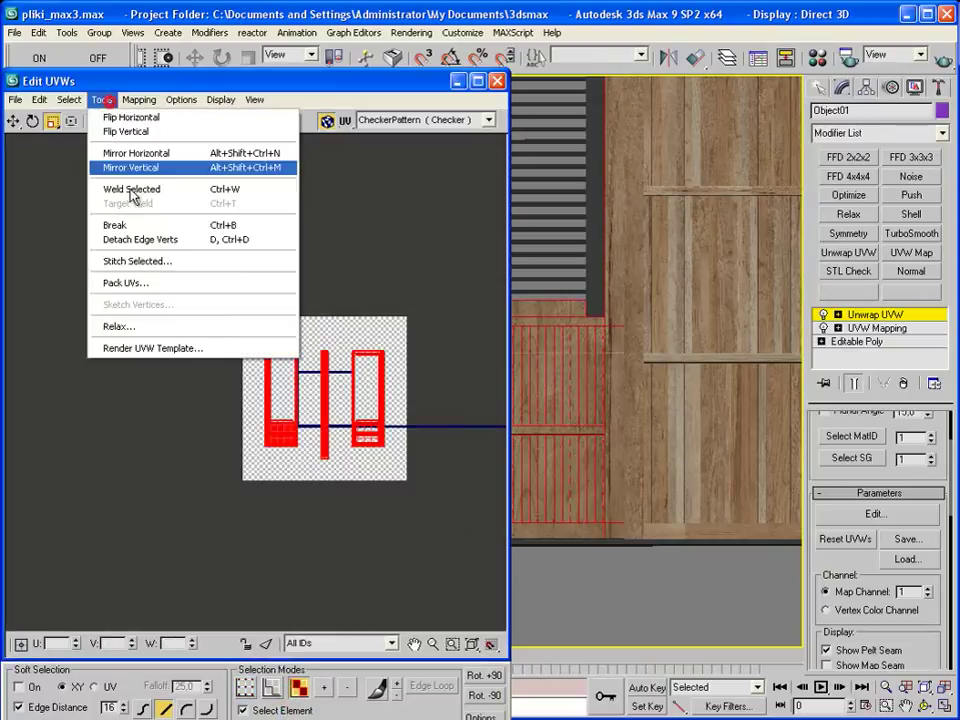
pyautogui.click(152, 282)
pyautogui.click(232, 152)
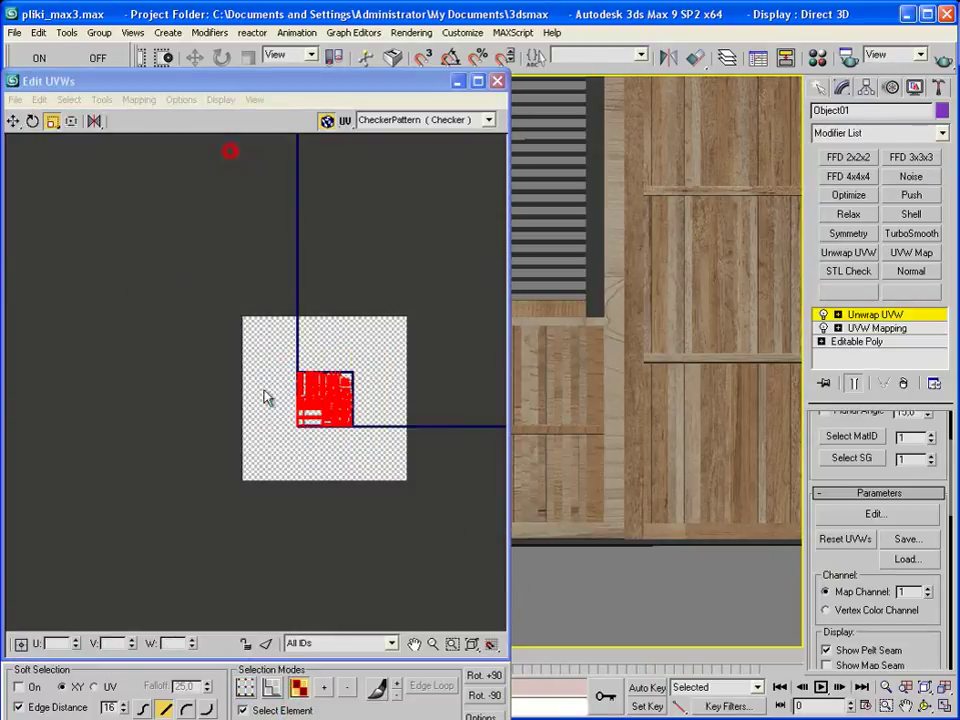
# Turn on Constant Update so the viewport follows UV edits live.
pyautogui.click(485, 716)
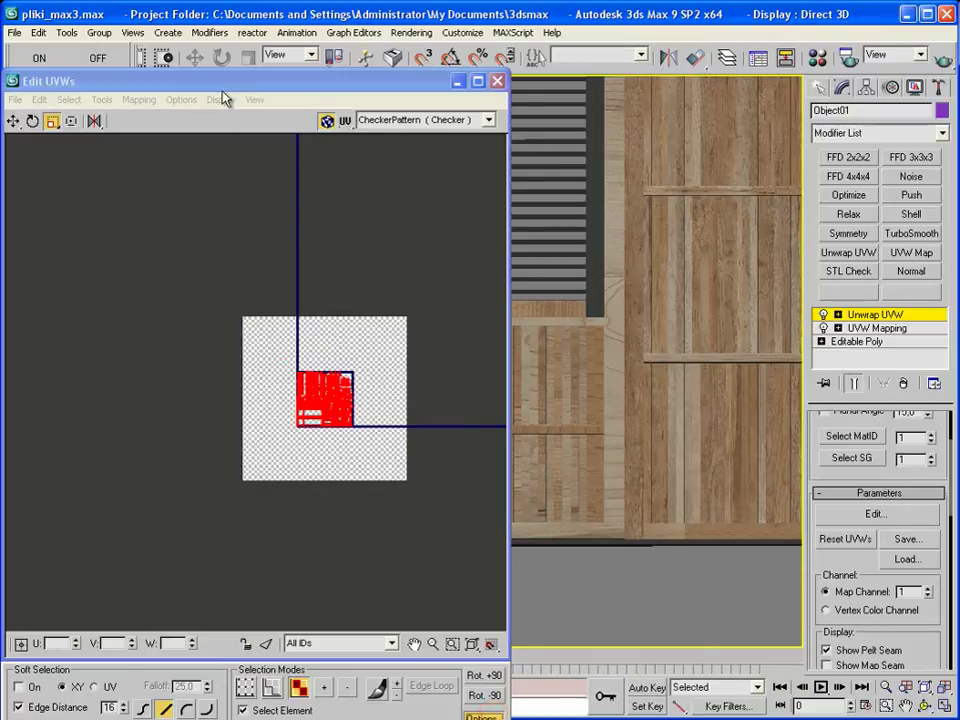
pyautogui.moveTo(220, 86); pyautogui.dragTo(221, 17)
pyautogui.click(229, 684)
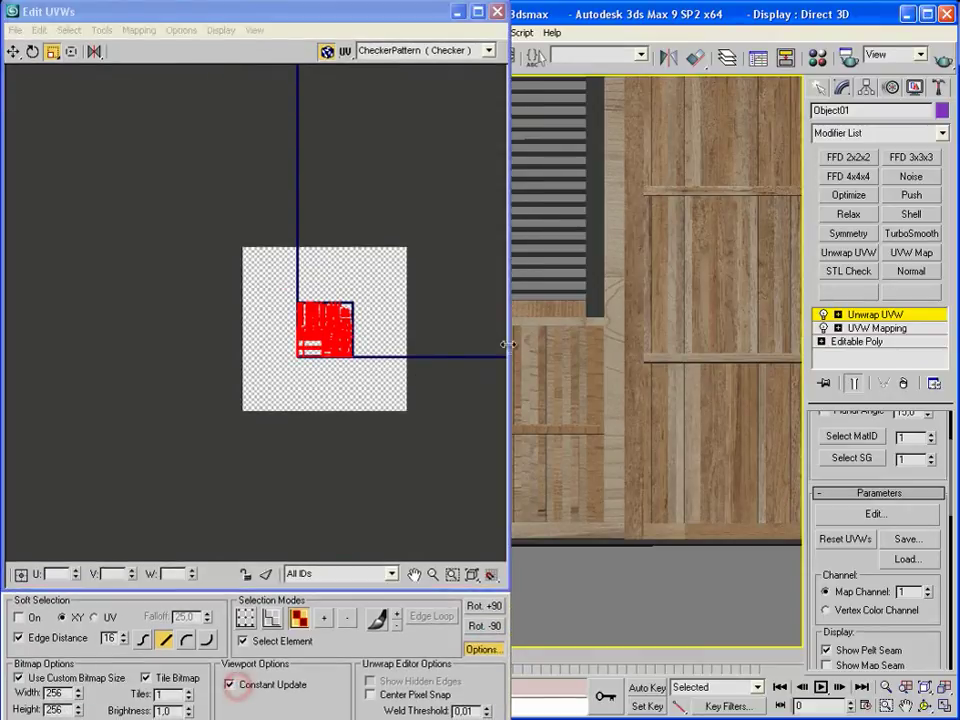
pyautogui.click(690, 375)
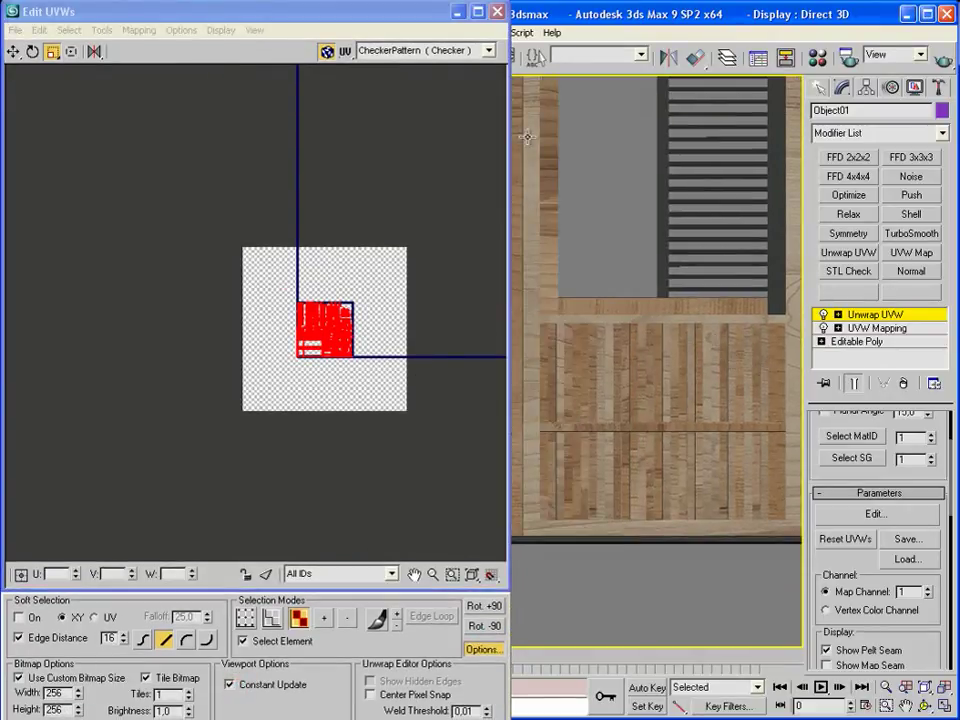
pyautogui.scroll(3, 315, 332)
pyautogui.scroll(3, 338, 343)
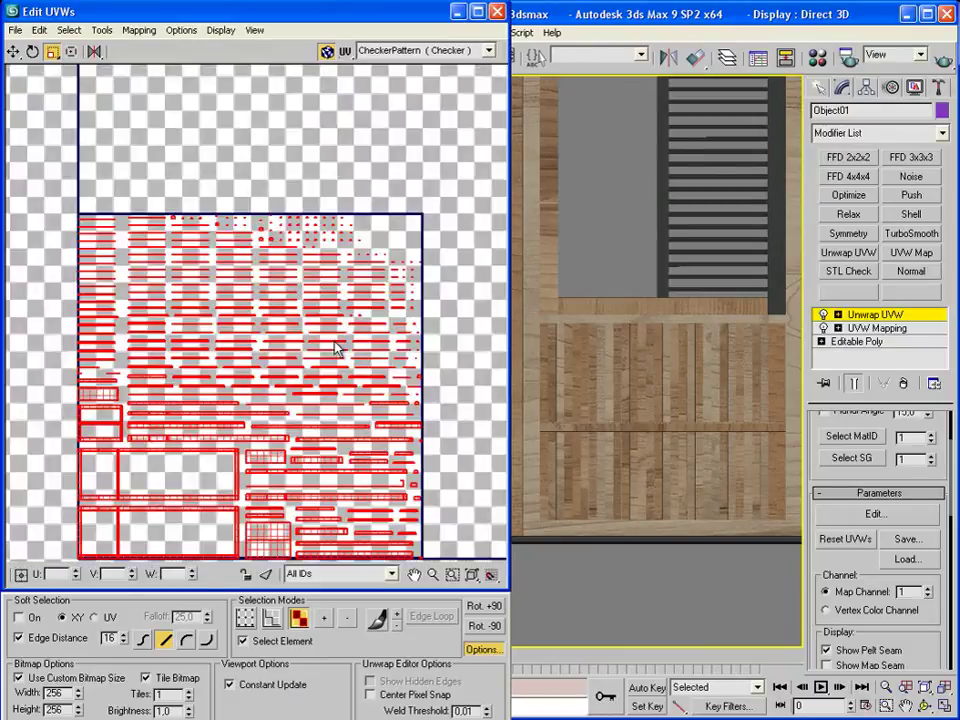
# Rotate the UV layout +90° and show Map #165 (Wood_diffuse_01) behind it.
pyautogui.click(476, 608)
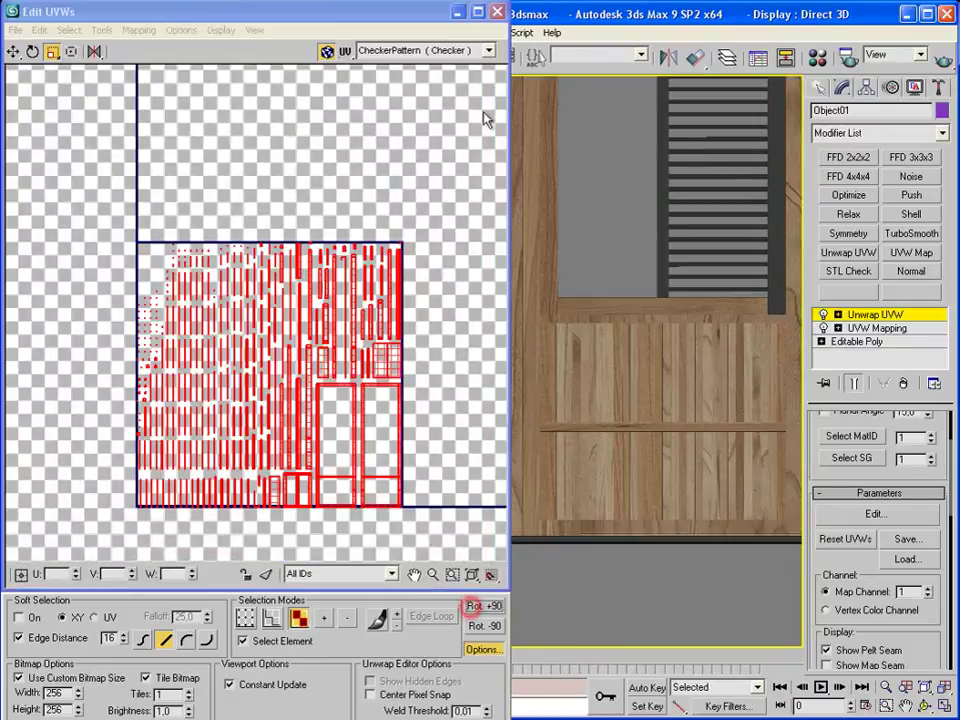
pyautogui.click(489, 50)
pyautogui.click(478, 77)
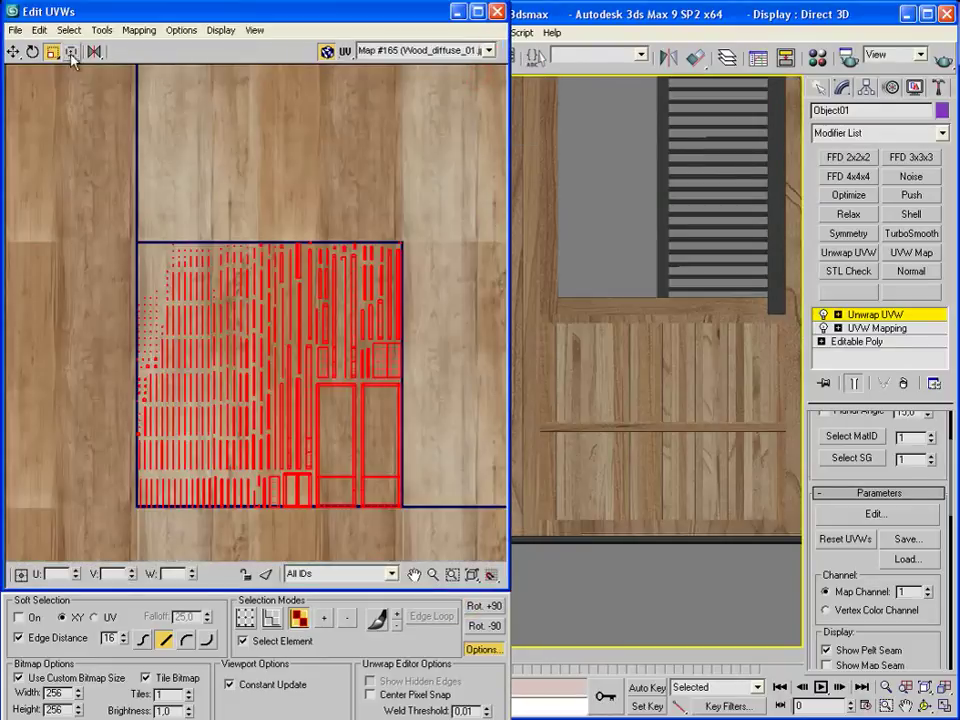
# Stretch the selected UV islands horizontally and move them upward.
pyautogui.scroll(2, 355, 430)
pyautogui.moveTo(332, 362); pyautogui.dragTo(353, 212)
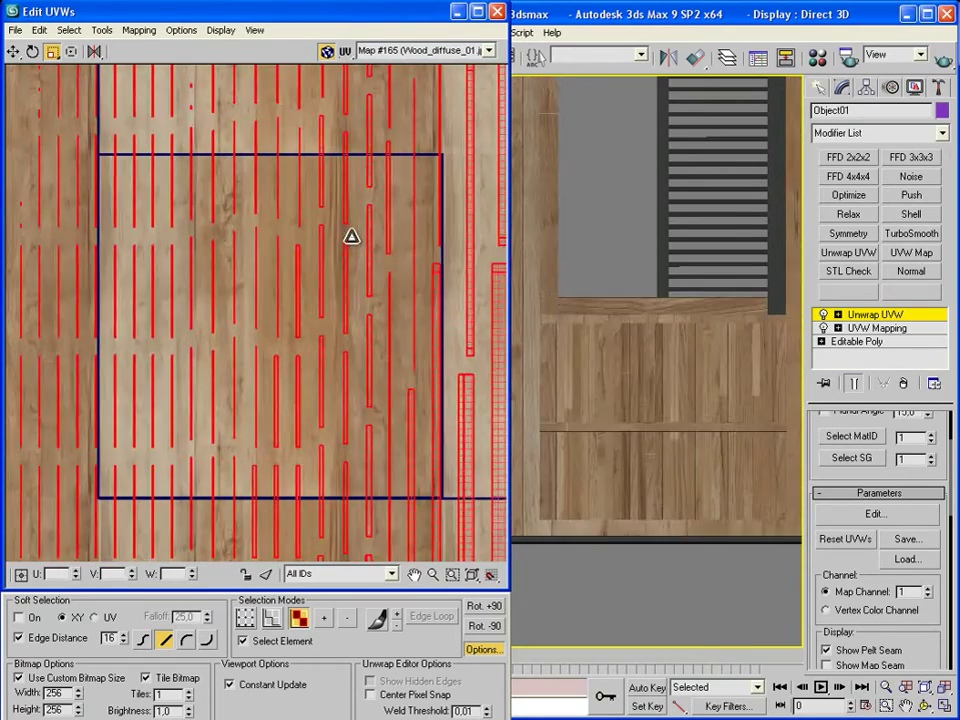
pyautogui.moveTo(353, 212); pyautogui.dragTo(345, 208)
pyautogui.press('w')
pyautogui.scroll(-3, 335, 285)
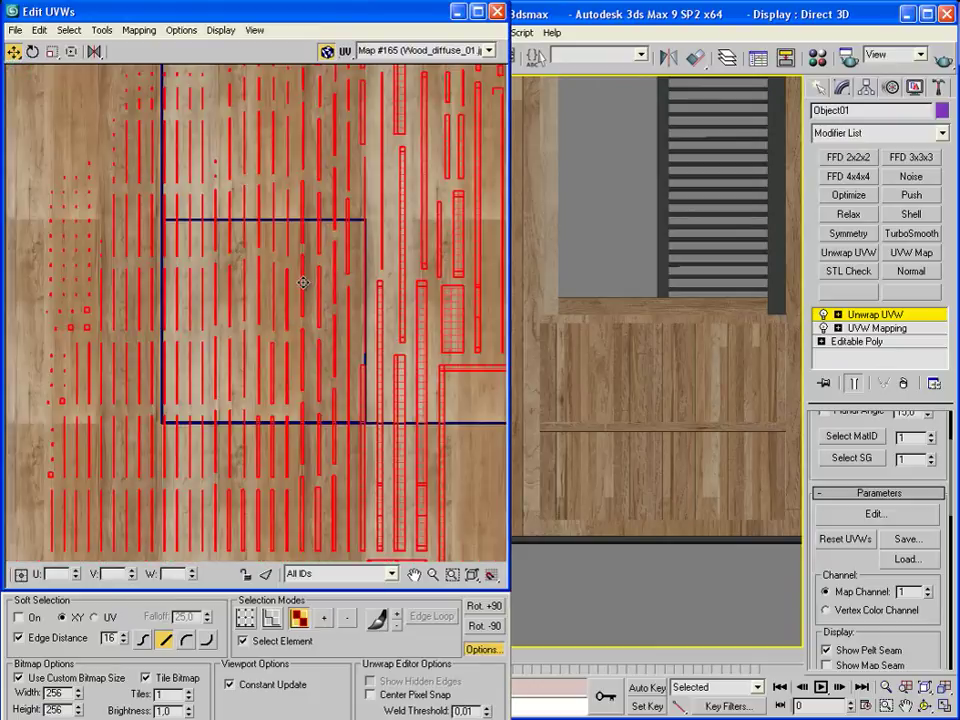
pyautogui.moveTo(303, 283); pyautogui.dragTo(295, 208)
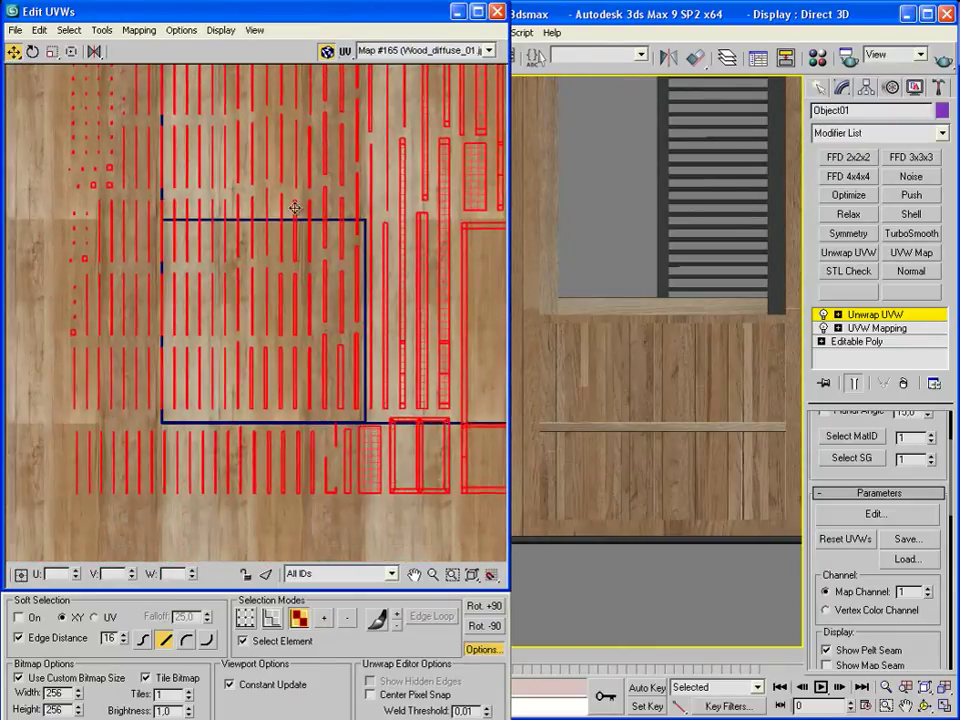
# Select the upper-left group of islands and shift it further up.
pyautogui.scroll(-2, 306, 330)
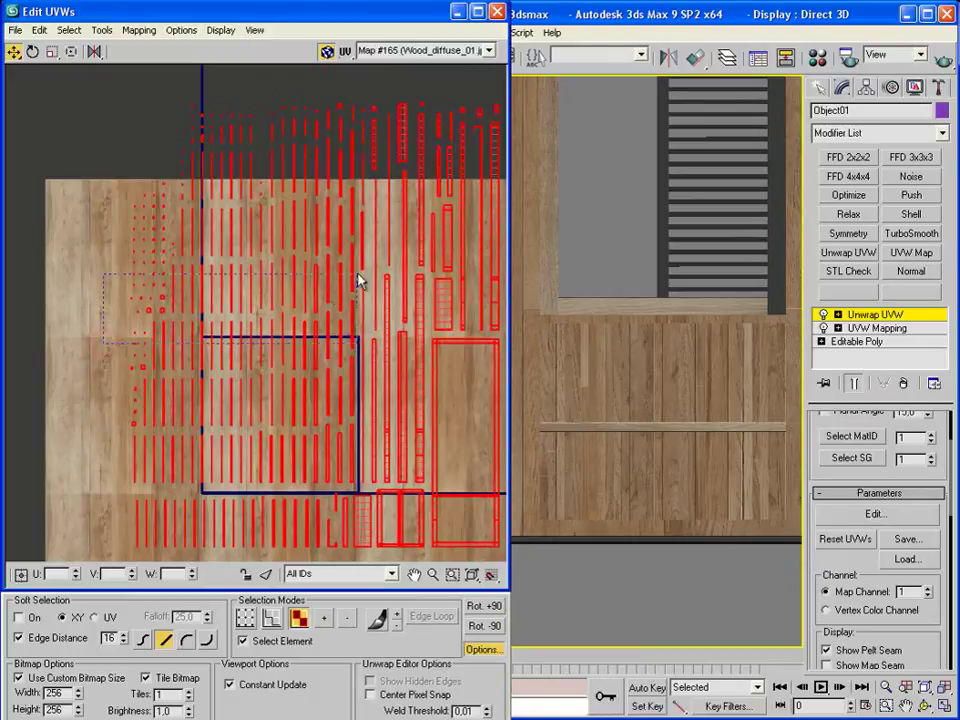
pyautogui.moveTo(360, 278); pyautogui.dragTo(95, 385)
pyautogui.moveTo(353, 295); pyautogui.dragTo(353, 235)
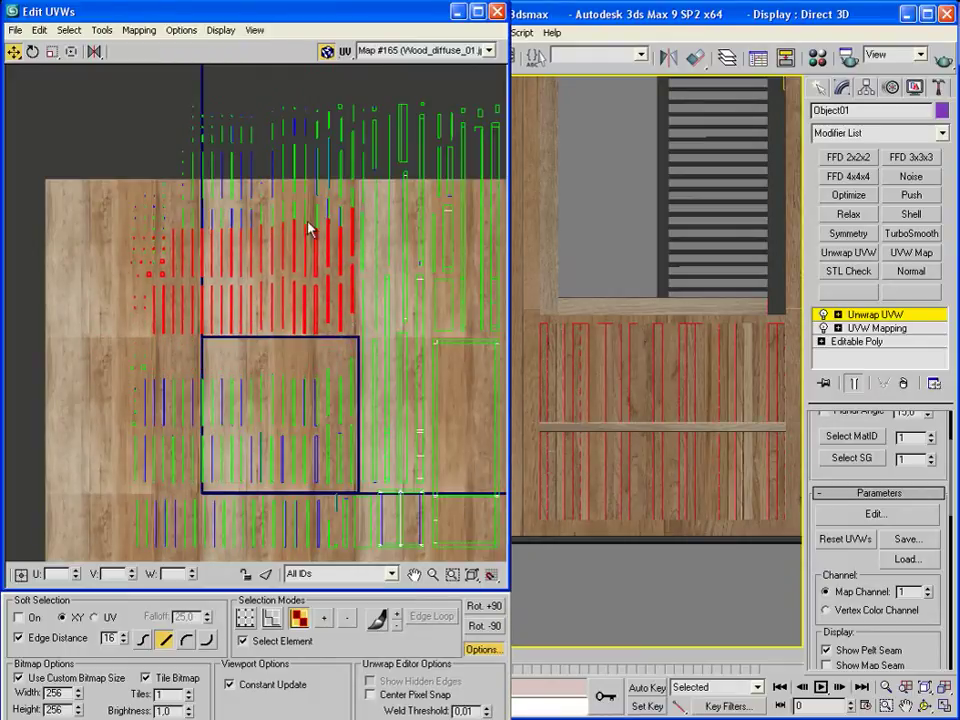
pyautogui.moveTo(355, 307); pyautogui.dragTo(355, 222)
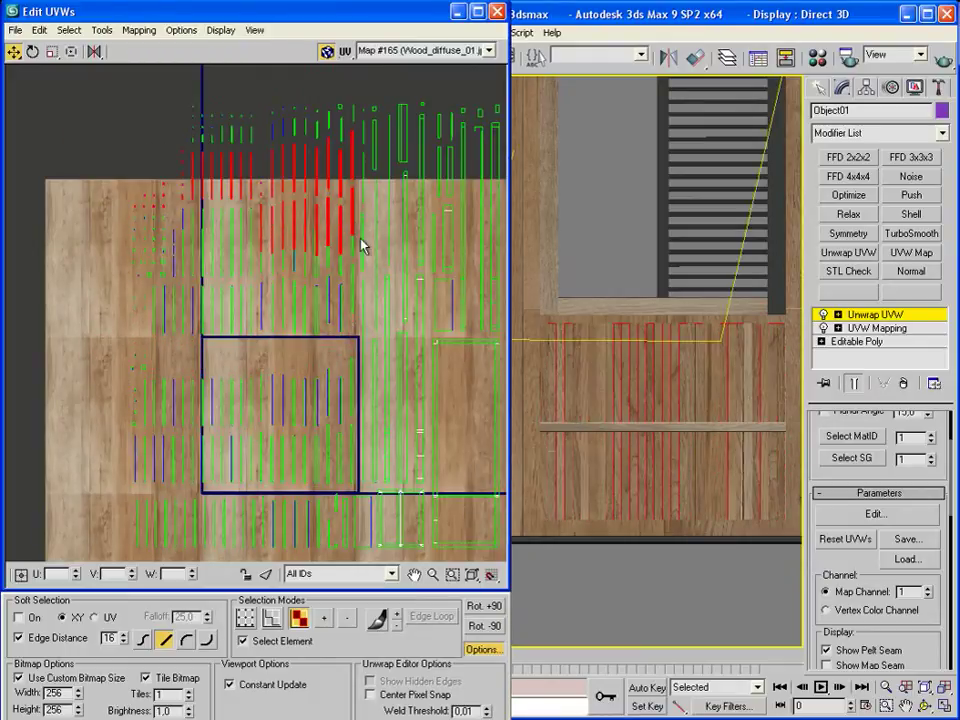
# Select the door's left edge board and bring its UV piece into view.
pyautogui.scroll(-1, 325, 274)
pyautogui.scroll(2, 268, 240)
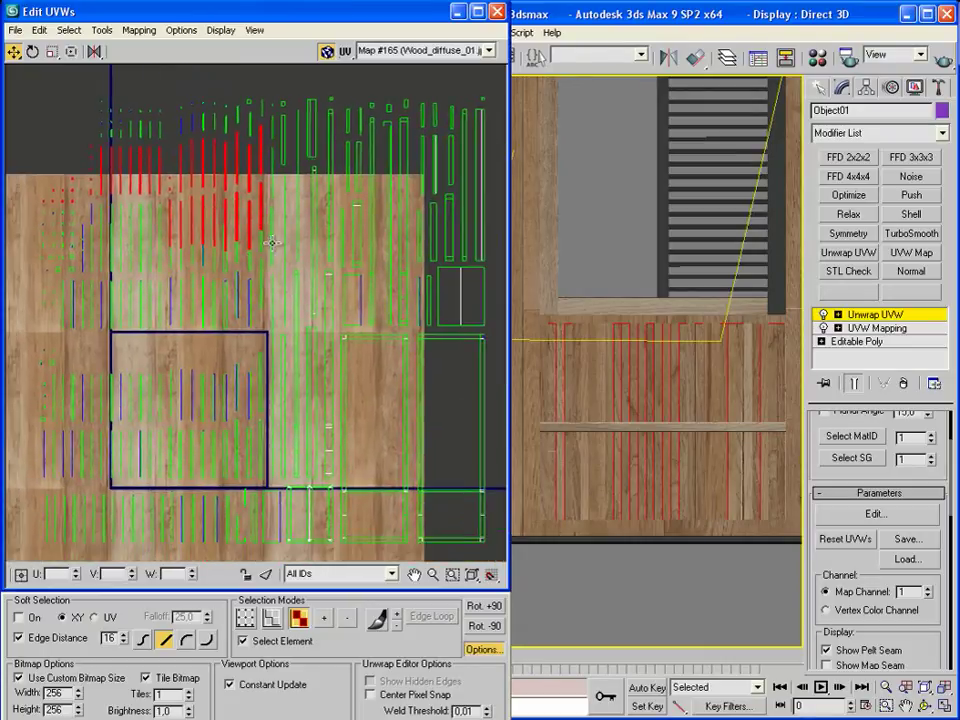
pyautogui.scroll(-1, 308, 246)
pyautogui.scroll(2, 615, 370)
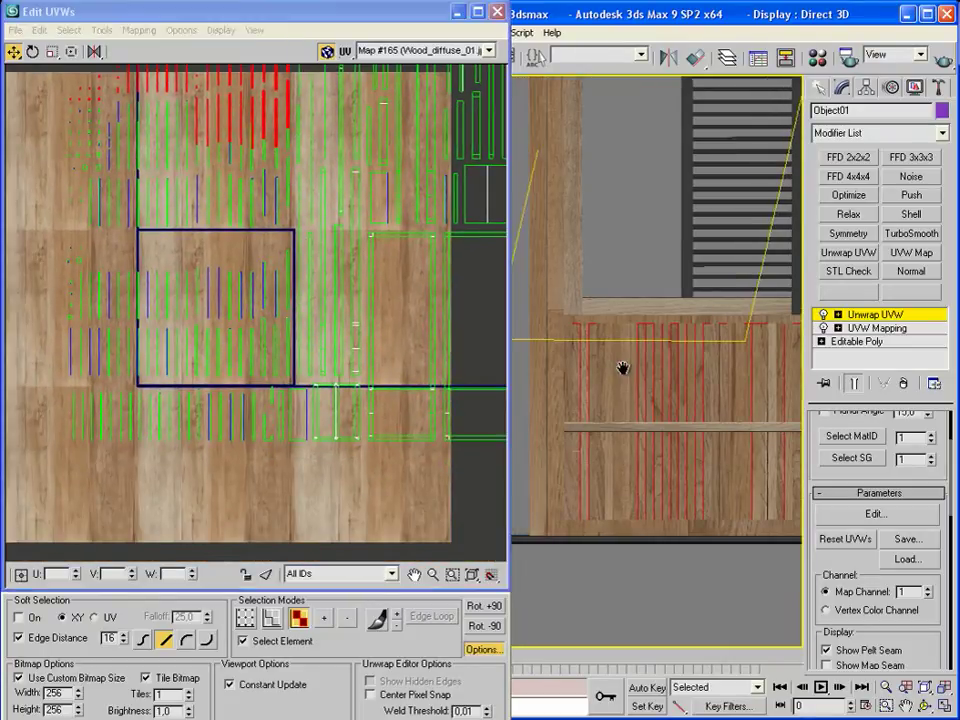
pyautogui.click(615, 390)
pyautogui.scroll(2, 620, 365)
pyautogui.scroll(2, 600, 300)
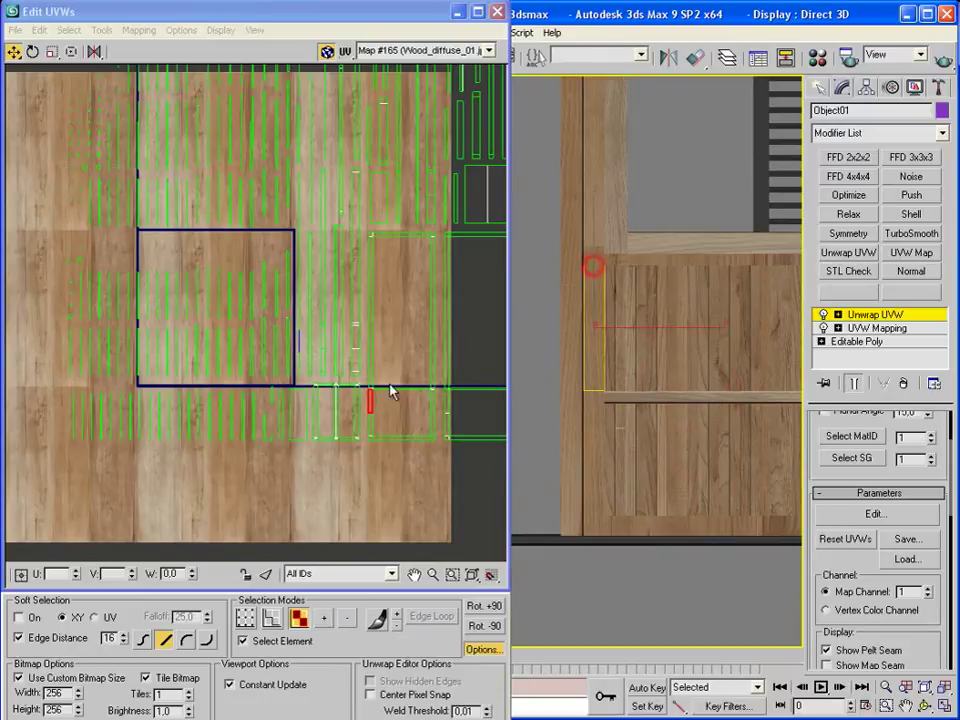
pyautogui.moveTo(480, 400); pyautogui.dragTo(362, 473, button='middle')
pyautogui.scroll(1, 362, 473)
pyautogui.scroll(-1, 390, 456)
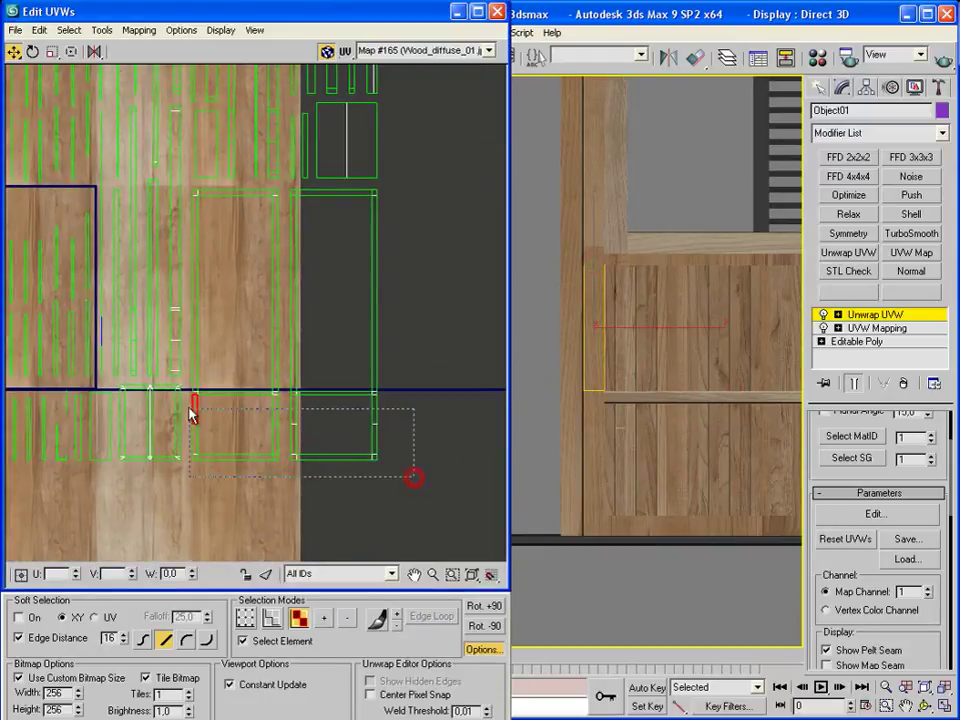
# Scale down the door panel's two large UV islands and move them beside the plank islands.
pyautogui.moveTo(192, 412); pyautogui.dragTo(195, 414)
pyautogui.scroll(1, 221, 422)
pyautogui.scroll(-2, 231, 392)
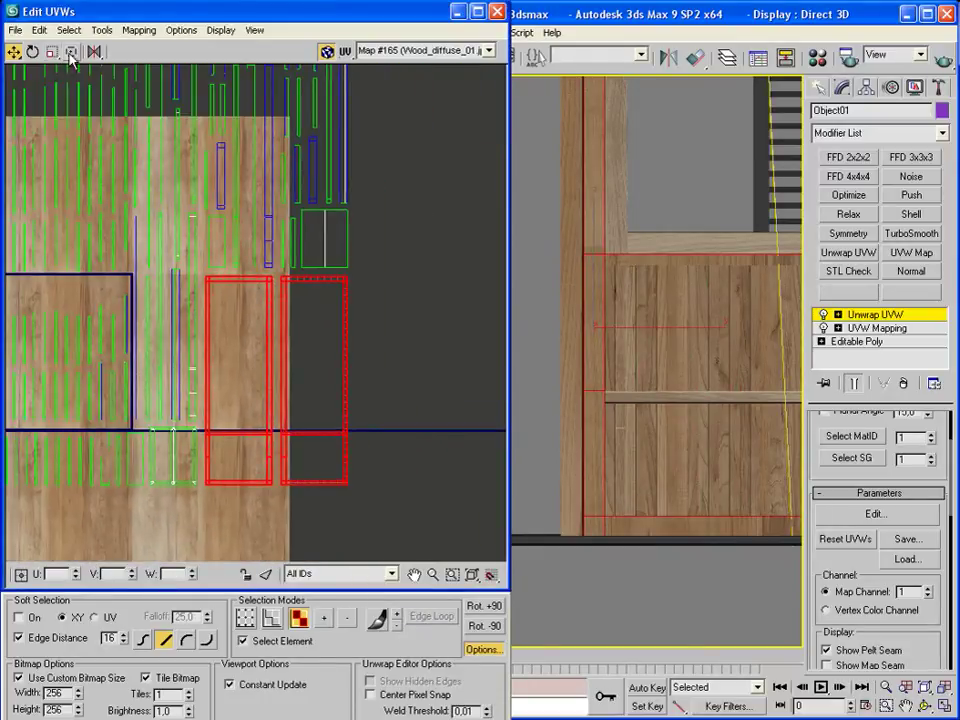
pyautogui.moveTo(210, 377); pyautogui.dragTo(206, 388)
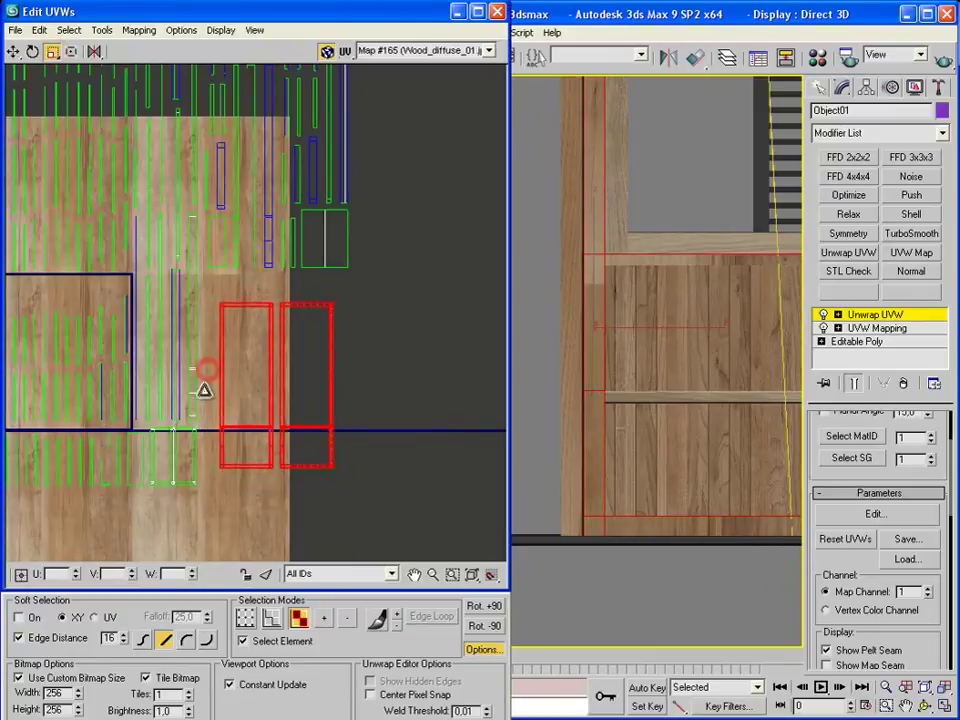
pyautogui.click(13, 51)
pyautogui.moveTo(213, 347)
pyautogui.mouseDown()
pyautogui.moveTo(184, 305)
pyautogui.moveTo(192, 290)
pyautogui.mouseUp()
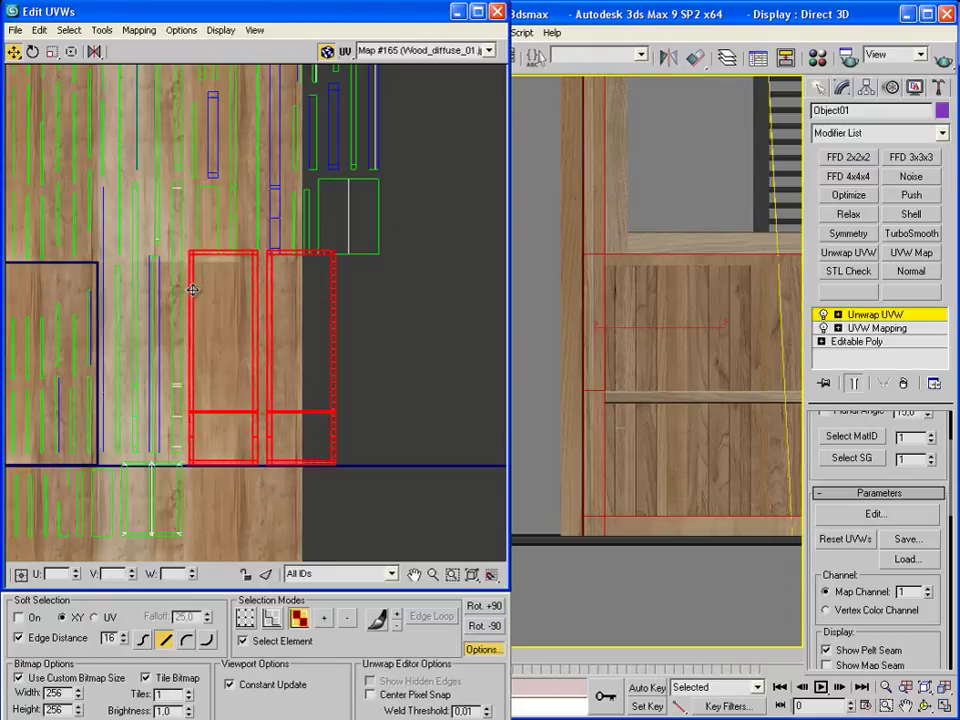
# Select the ledge's front edge and face strip, then return to a front view.
pyautogui.scroll(2, 700, 558)
pyautogui.click(686, 527)
pyautogui.scroll(-2, 664, 517)
pyautogui.moveTo(647, 475)
pyautogui.keyDown('alt'); pyautogui.mouseDown(button='middle')
pyautogui.moveTo(679, 583)
pyautogui.moveTo(636, 510)
pyautogui.mouseUp(button='middle'); pyautogui.keyUp('alt')
pyautogui.scroll(2, 617, 426)
pyautogui.scroll(2, 609, 399)
pyautogui.click(609, 399)
pyautogui.scroll(-2, 651, 429)
pyautogui.scroll(-2, 655, 430)
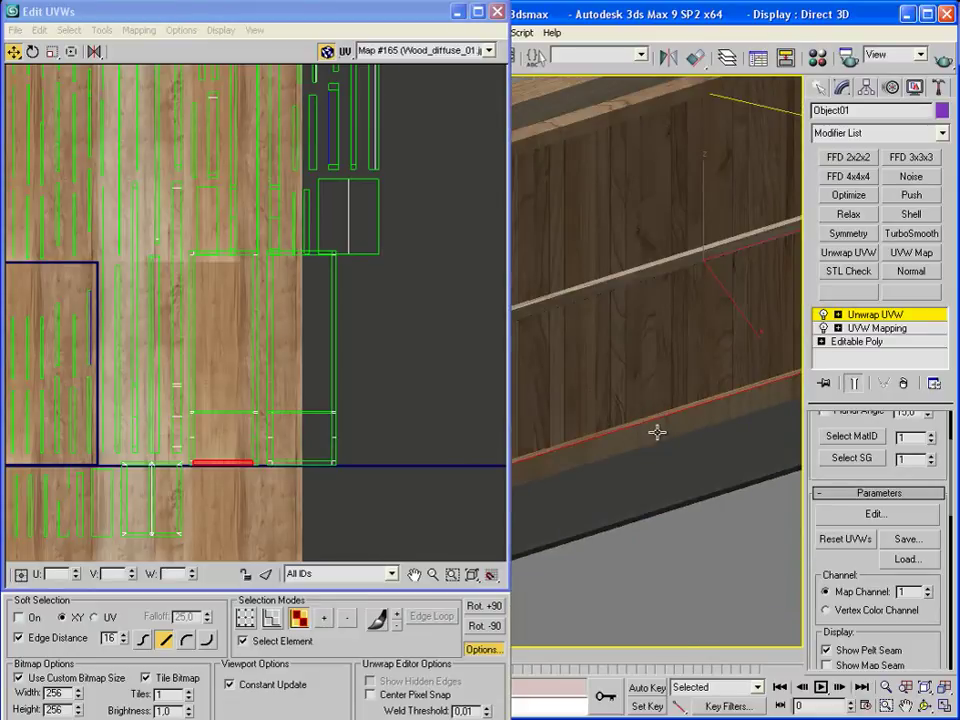
pyautogui.click(657, 432)
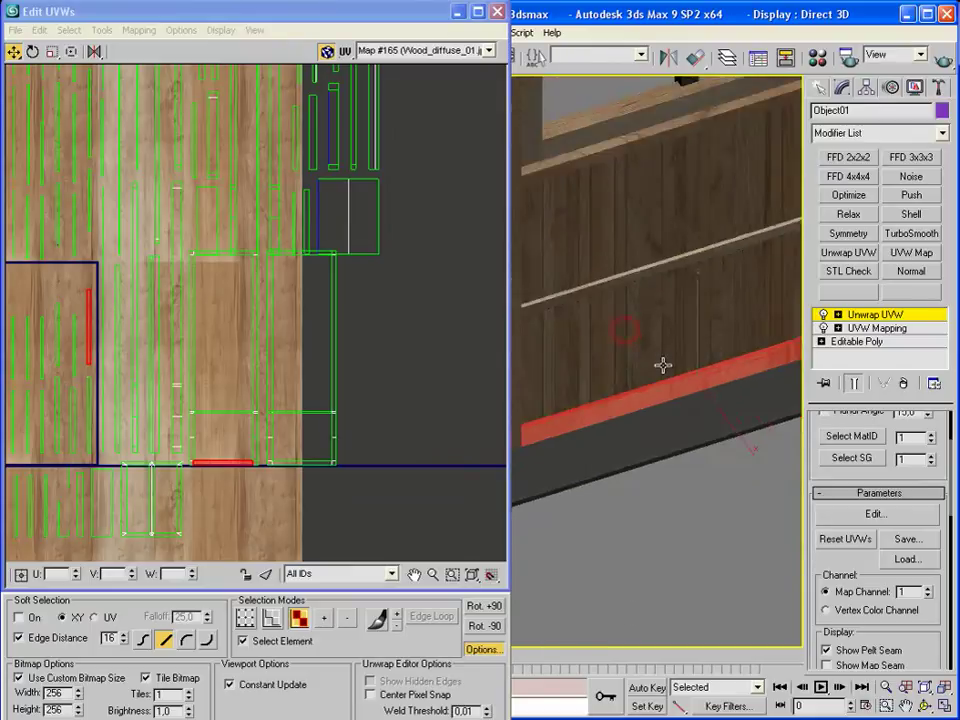
pyautogui.keyDown('alt'); pyautogui.moveTo(722, 330); pyautogui.dragTo(621, 309, button='middle'); pyautogui.keyUp('alt')
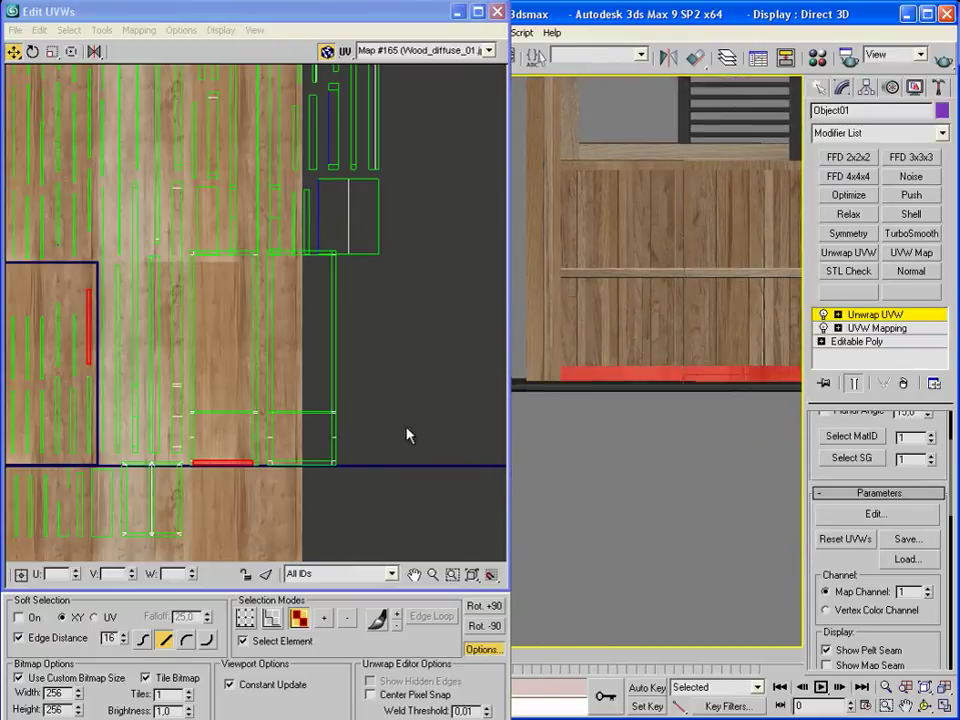
pyautogui.scroll(2, 250, 433)
# Break the lower ledge strip's UVs free and rotate it a quarter turn.
pyautogui.scroll(1, 245, 436)
pyautogui.rightClick(235, 440)
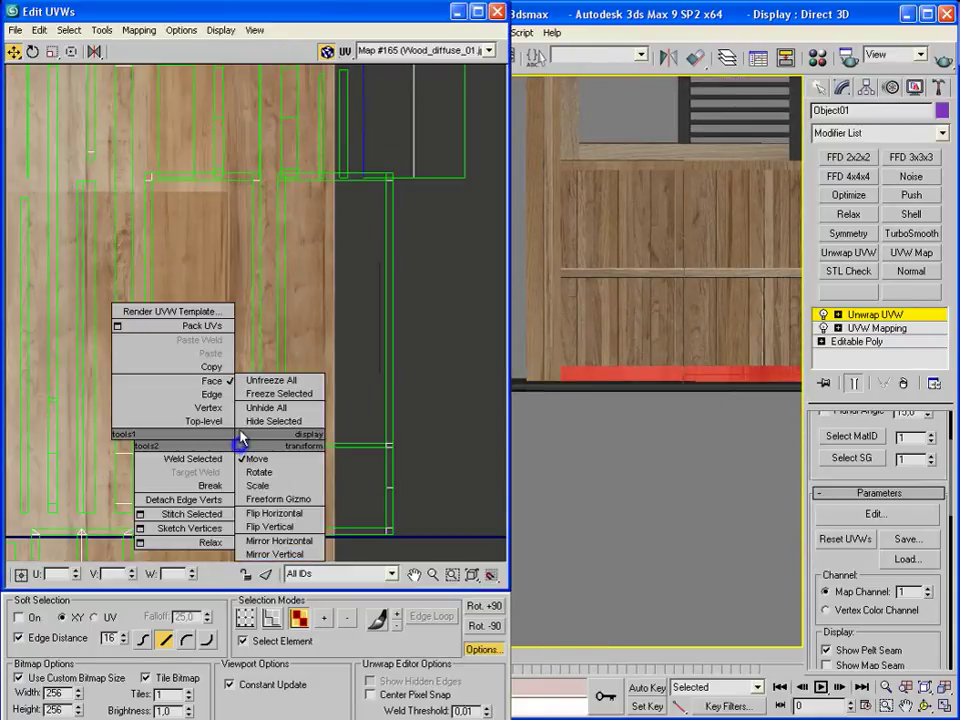
pyautogui.click(212, 488)
pyautogui.moveTo(191, 467); pyautogui.dragTo(281, 447, button='middle')
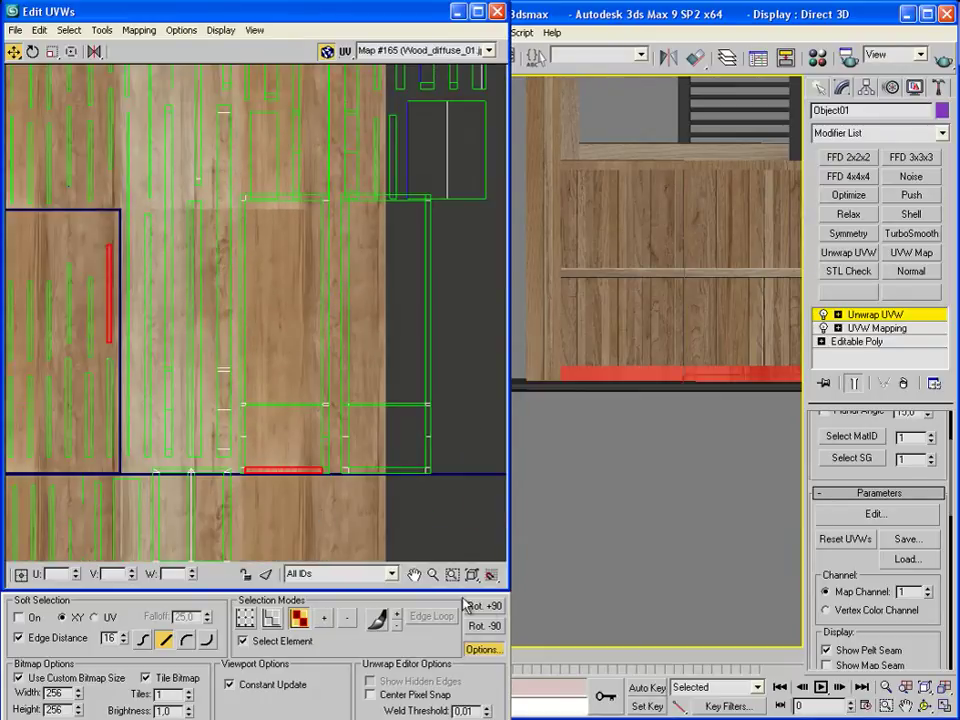
pyautogui.click(125, 302)
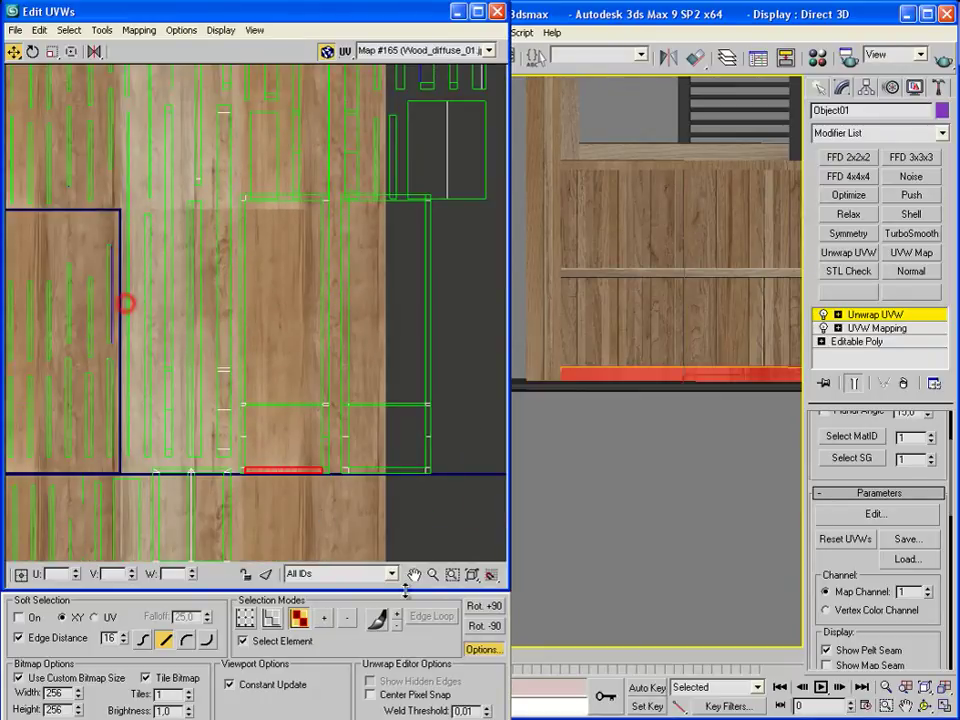
pyautogui.click(475, 625)
# Move along the wall, pick edges on the board above the door panel, then clear the selection.
pyautogui.scroll(-3, 315, 437)
pyautogui.scroll(1, 285, 330)
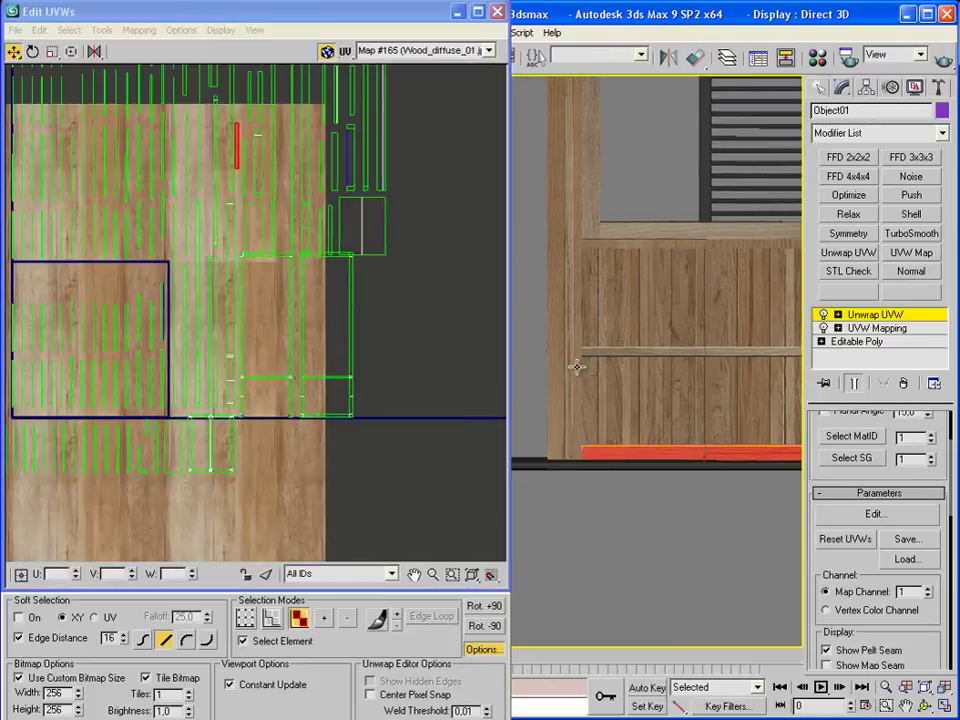
pyautogui.moveTo(574, 362); pyautogui.dragTo(573, 355, button='middle')
pyautogui.scroll(2, 574, 350)
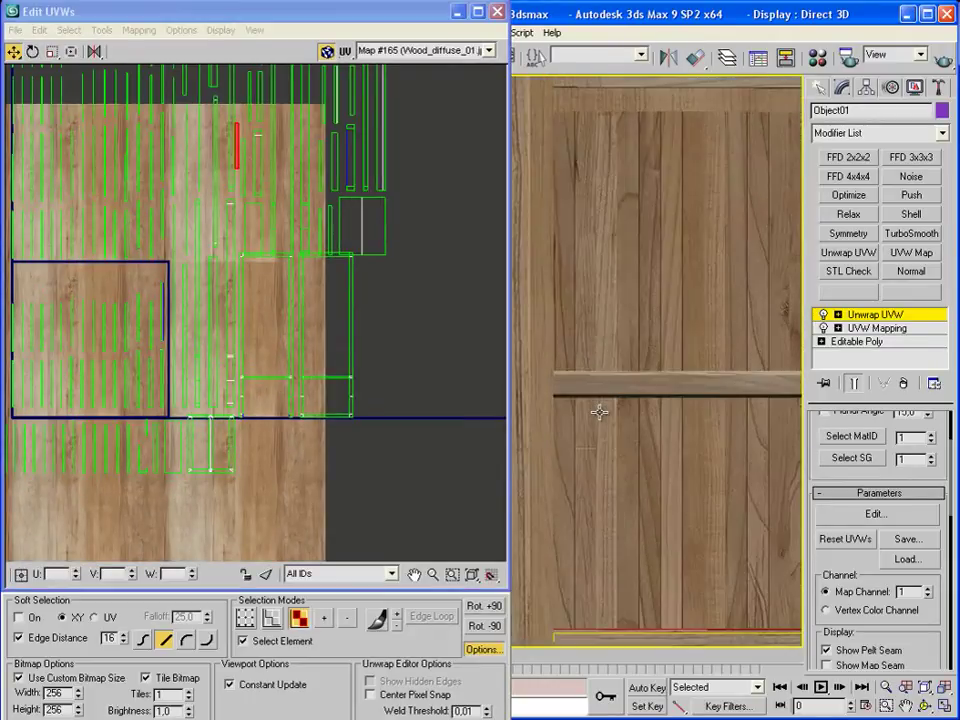
pyautogui.scroll(1, 598, 409)
pyautogui.scroll(1, 628, 514)
pyautogui.click(666, 343)
pyautogui.moveTo(666, 343)
pyautogui.mouseDown(button='middle')
pyautogui.moveTo(587, 439)
pyautogui.moveTo(600, 460)
pyautogui.mouseUp(button='middle')
pyautogui.scroll(1, 639, 444)
pyautogui.scroll(1, 643, 435)
pyautogui.click(640, 424)
pyautogui.click(428, 265)
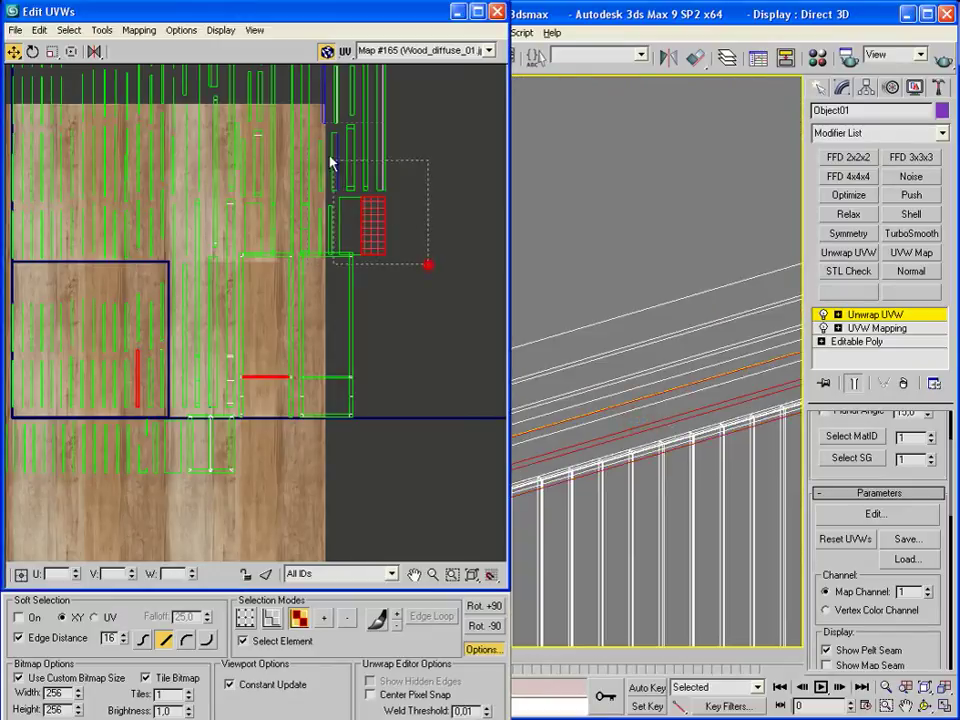
# Break the upper ledge strip's UVs free and rotate it a quarter turn.
pyautogui.click(639, 424)
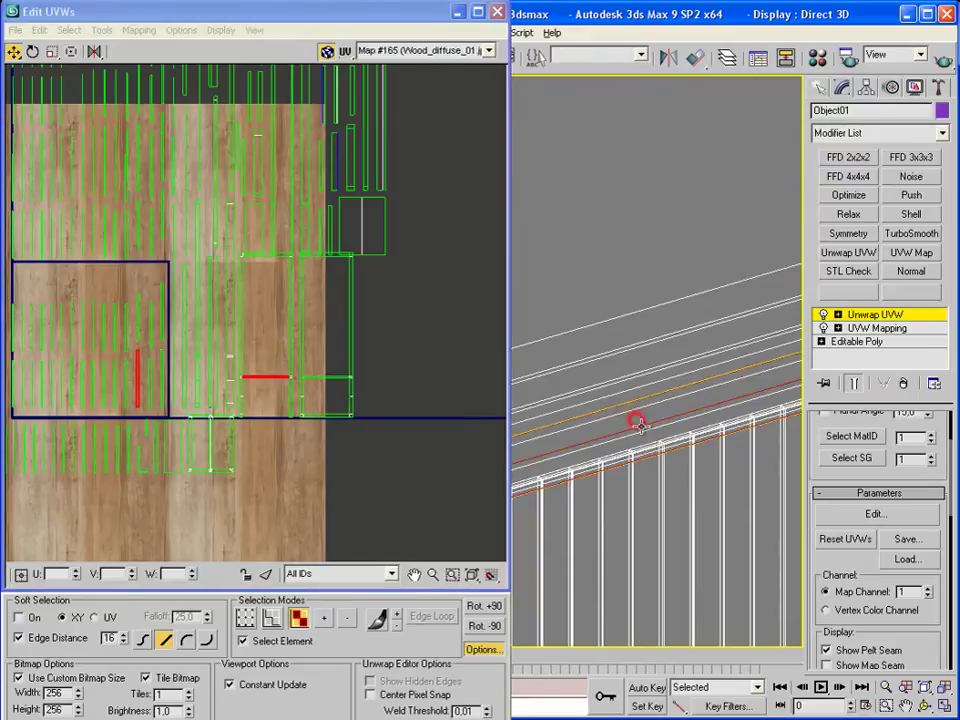
pyautogui.scroll(-1, 645, 426)
pyautogui.click(645, 426)
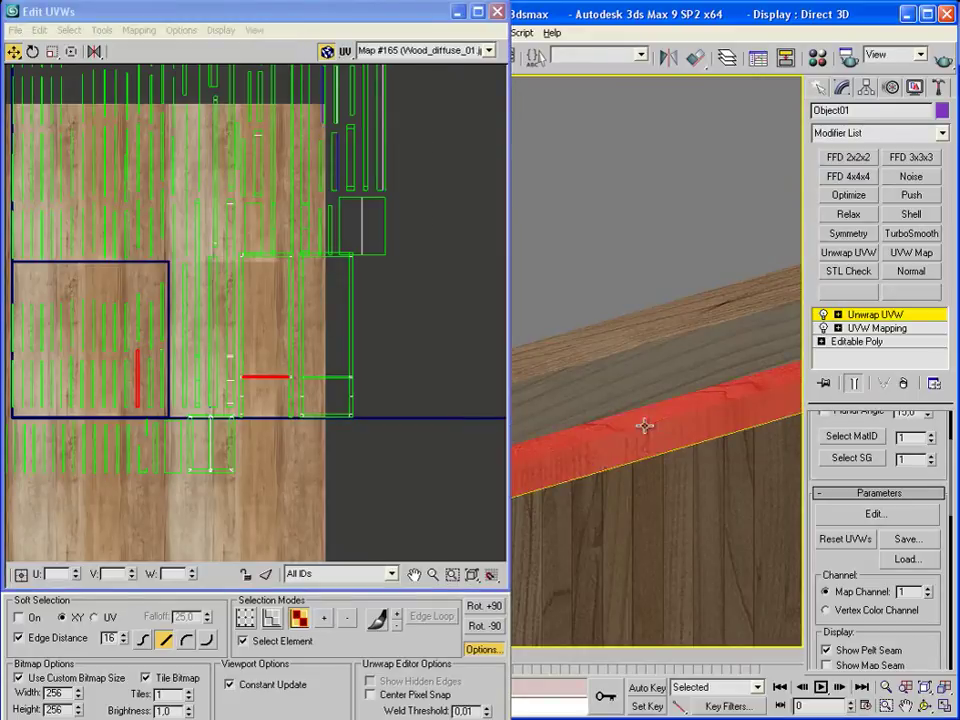
pyautogui.rightClick(268, 377)
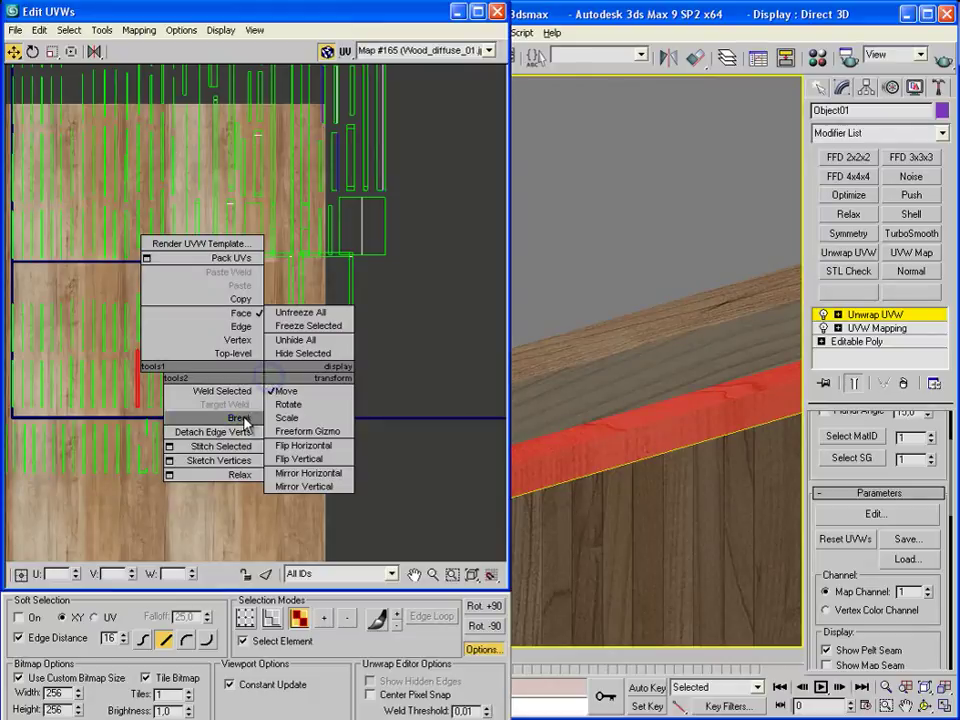
pyautogui.click(243, 417)
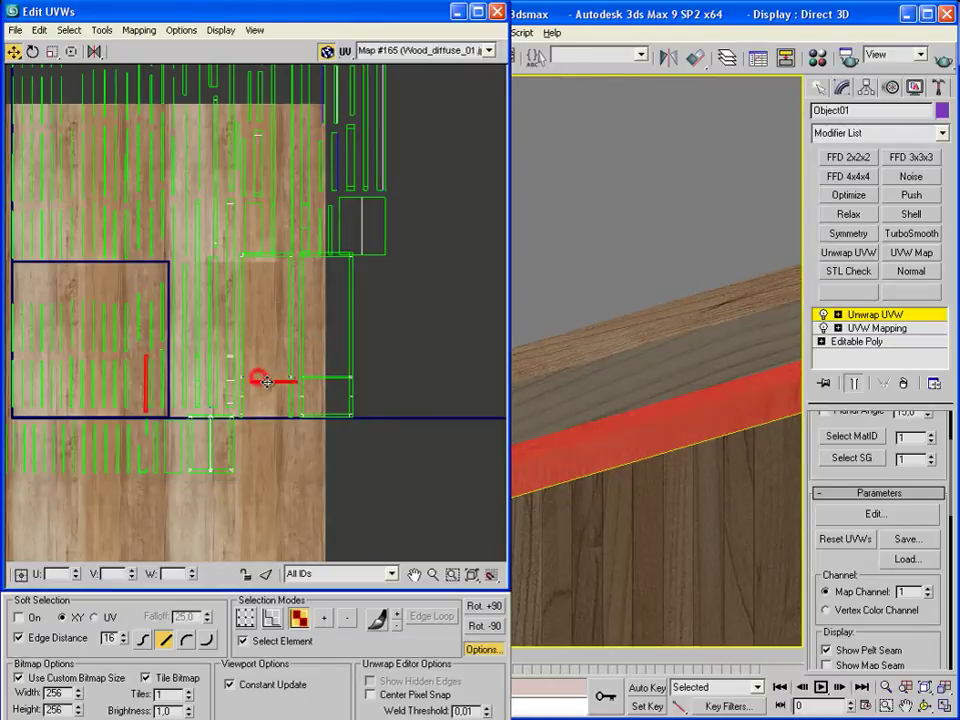
pyautogui.click(262, 380)
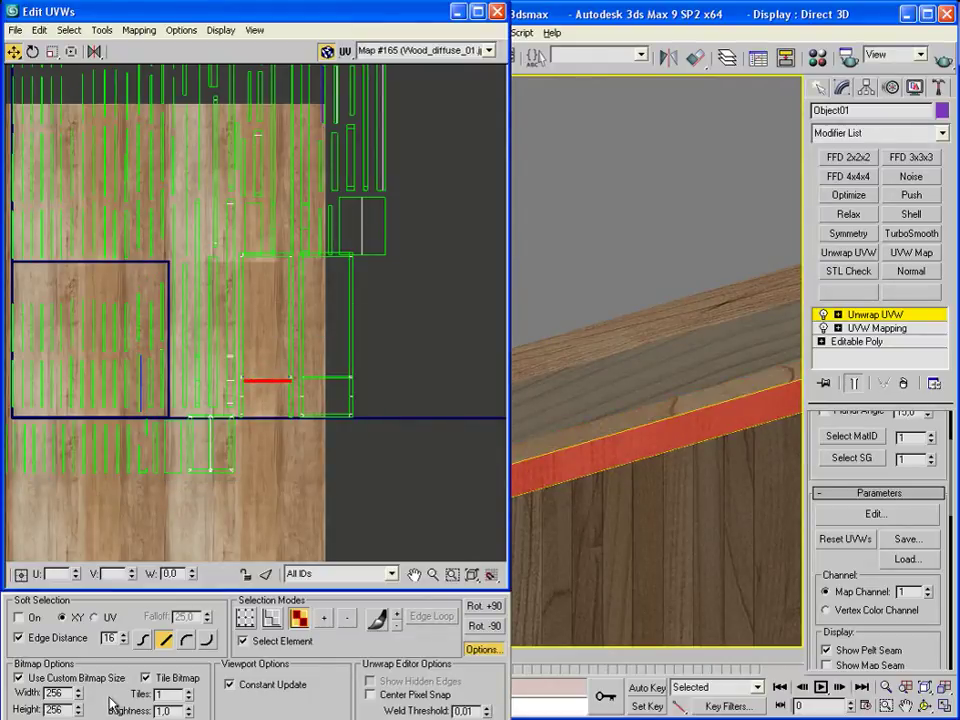
pyautogui.click(462, 624)
pyautogui.click(635, 271)
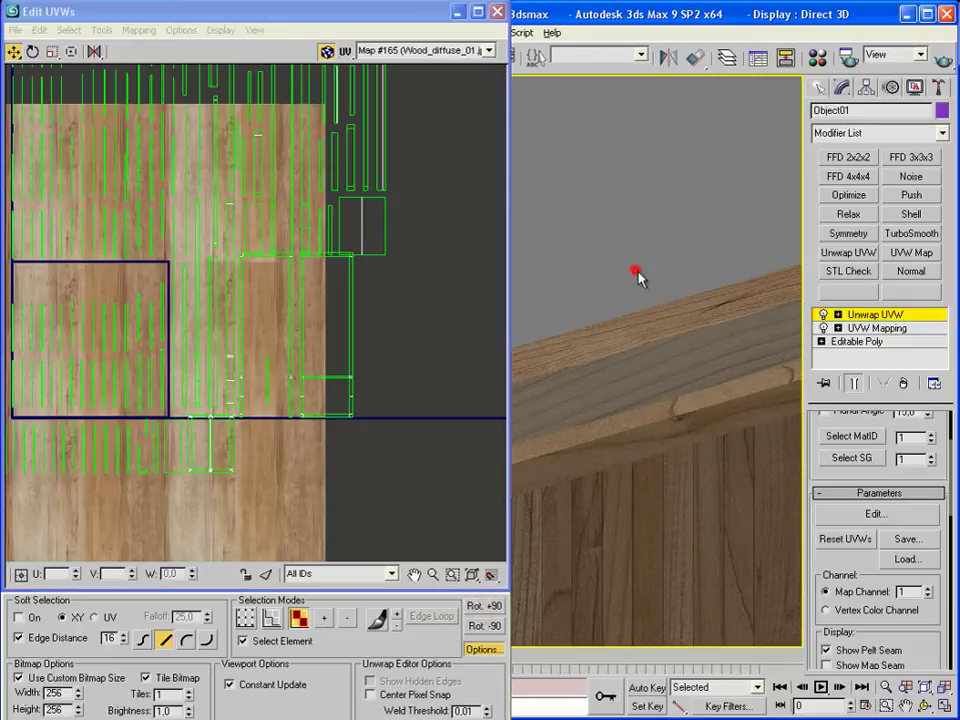
# Swing the 3D view toward the window and door frame.
pyautogui.moveTo(707, 409)
pyautogui.keyDown('alt'); pyautogui.mouseDown(button='middle')
pyautogui.moveTo(656, 326)
pyautogui.moveTo(634, 347)
pyautogui.moveTo(414, 422)
pyautogui.mouseUp(button='middle'); pyautogui.keyUp('alt')
pyautogui.scroll(-3, 602, 388)
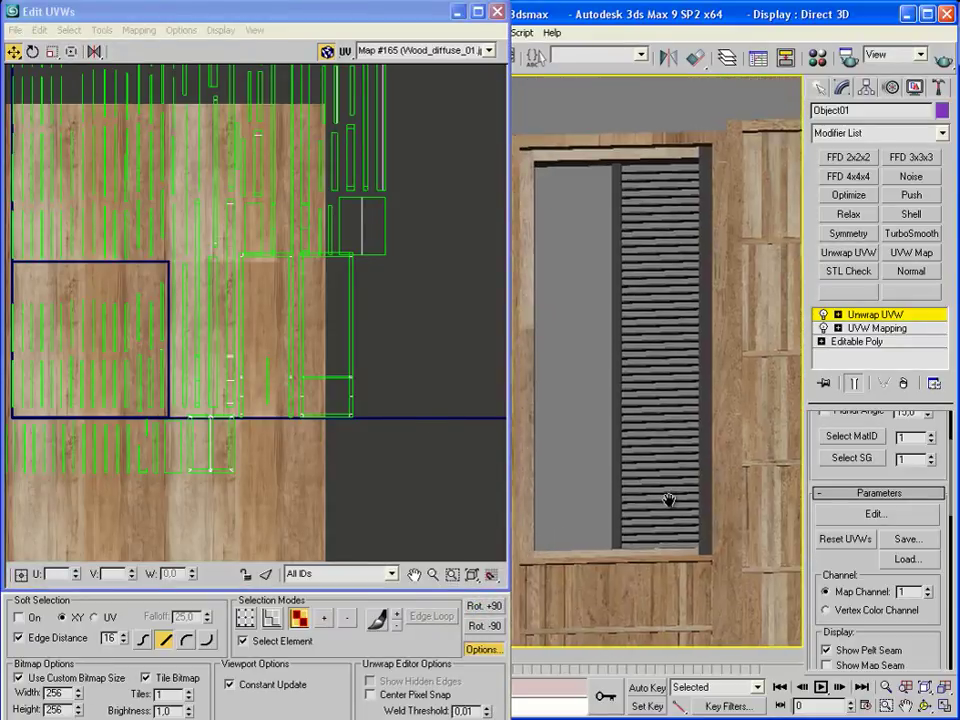
pyautogui.scroll(-2, 669, 504)
pyautogui.scroll(3, 705, 422)
pyautogui.scroll(4, 710, 427)
pyautogui.press('F3')
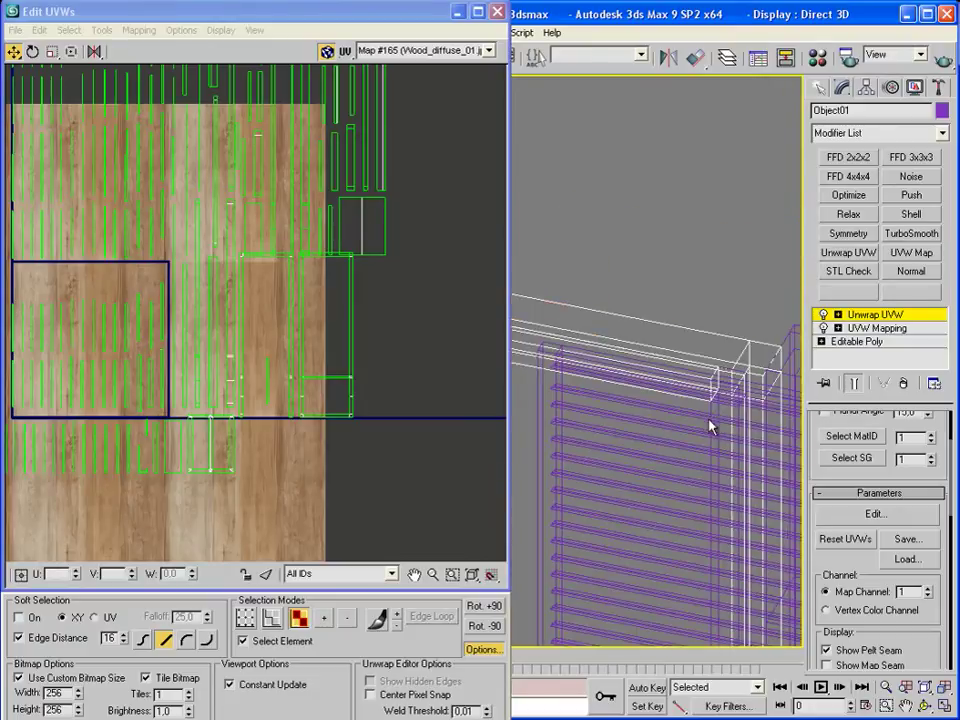
pyautogui.press('F3')
pyautogui.scroll(-3, 722, 424)
pyautogui.moveTo(722, 424)
pyautogui.mouseDown(button='middle')
pyautogui.moveTo(591, 401)
pyautogui.moveTo(731, 488)
pyautogui.moveTo(688, 459)
pyautogui.moveTo(678, 403)
pyautogui.moveTo(666, 467)
pyautogui.moveTo(650, 470)
pyautogui.mouseUp(button='middle')
# Select the door frame's top face from a front view.
pyautogui.click(675, 424)
pyautogui.scroll(2, 677, 460)
pyautogui.moveTo(279, 221); pyautogui.dragTo(352, 240, button='middle')
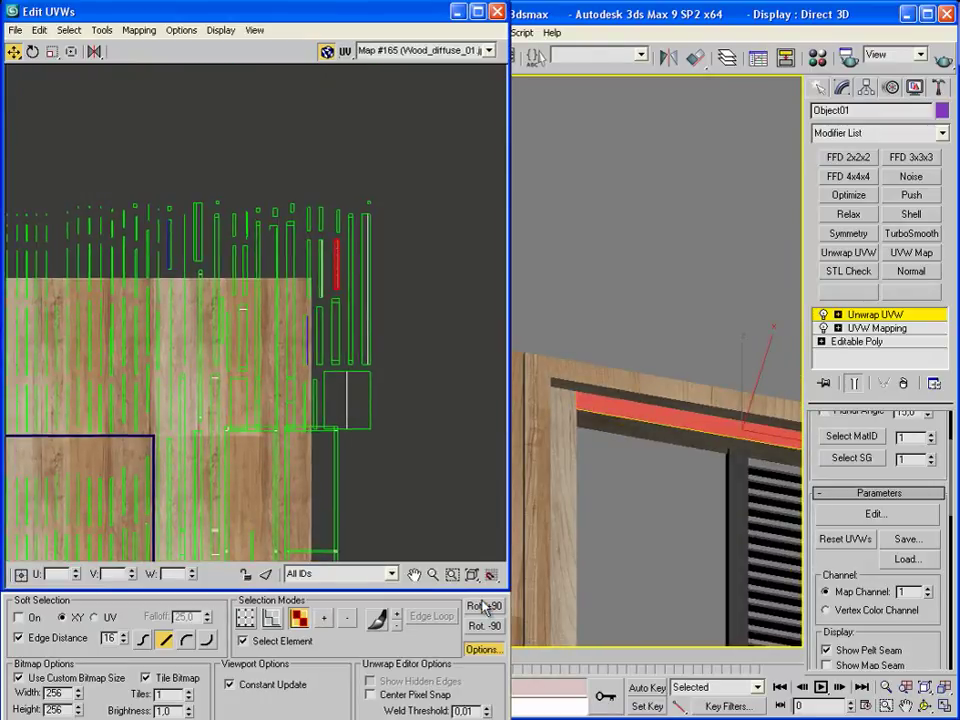
pyautogui.click(586, 380)
pyautogui.moveTo(312, 457)
pyautogui.mouseDown(button='middle')
pyautogui.moveTo(235, 381)
pyautogui.moveTo(306, 381)
pyautogui.mouseUp(button='middle')
pyautogui.click(544, 321)
pyautogui.keyDown('alt'); pyautogui.moveTo(544, 321); pyautogui.dragTo(633, 366, button='middle'); pyautogui.keyUp('alt')
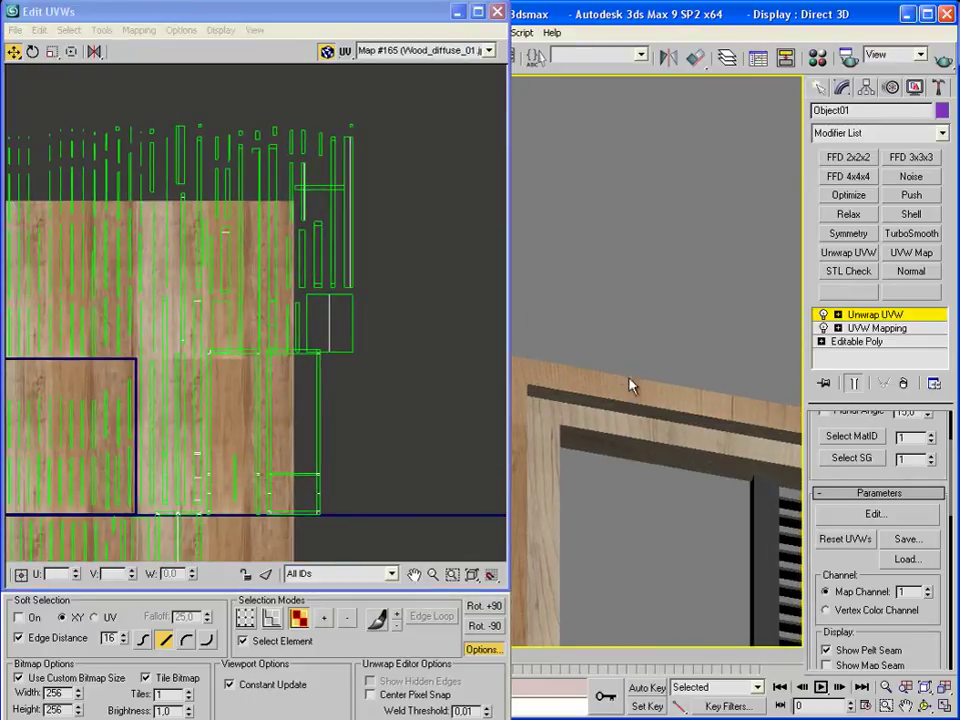
pyautogui.click(629, 387)
# Zoom out the UV layout and select the large door frame UV island.
pyautogui.scroll(3, 251, 360)
pyautogui.scroll(2, 228, 443)
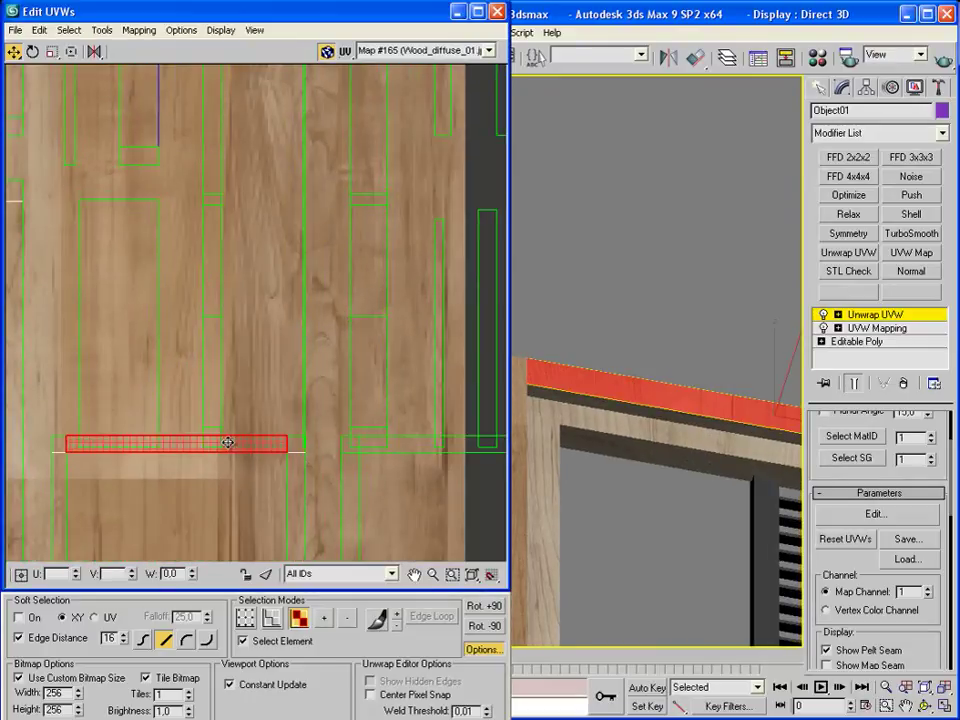
pyautogui.scroll(-4, 228, 443)
pyautogui.moveTo(228, 443); pyautogui.dragTo(279, 296, button='middle')
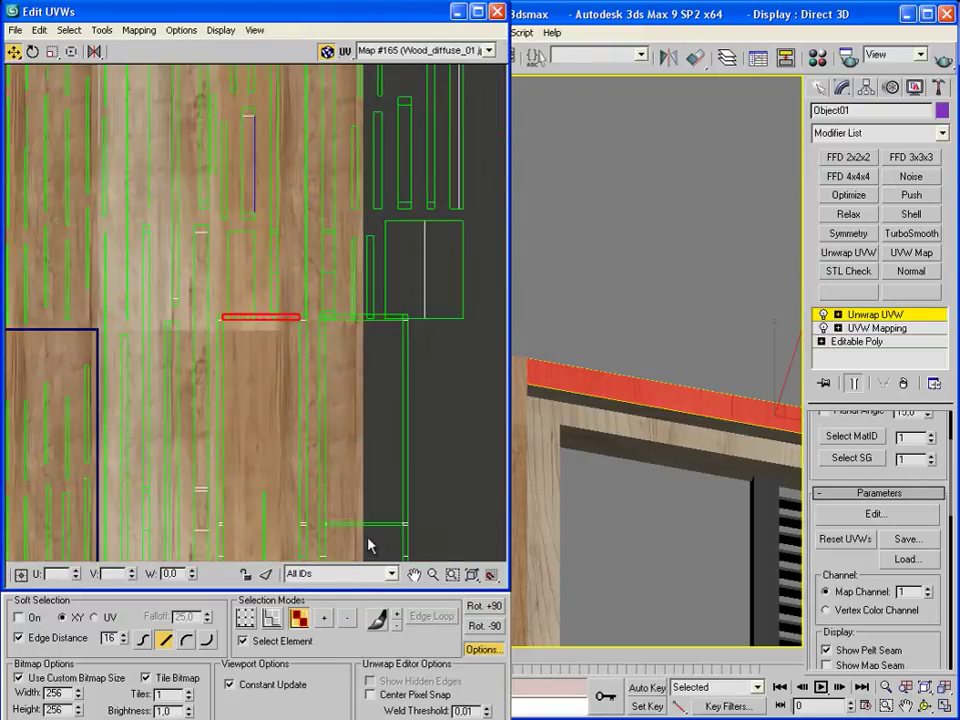
pyautogui.moveTo(369, 545); pyautogui.dragTo(361, 474, button='middle')
pyautogui.click(336, 245)
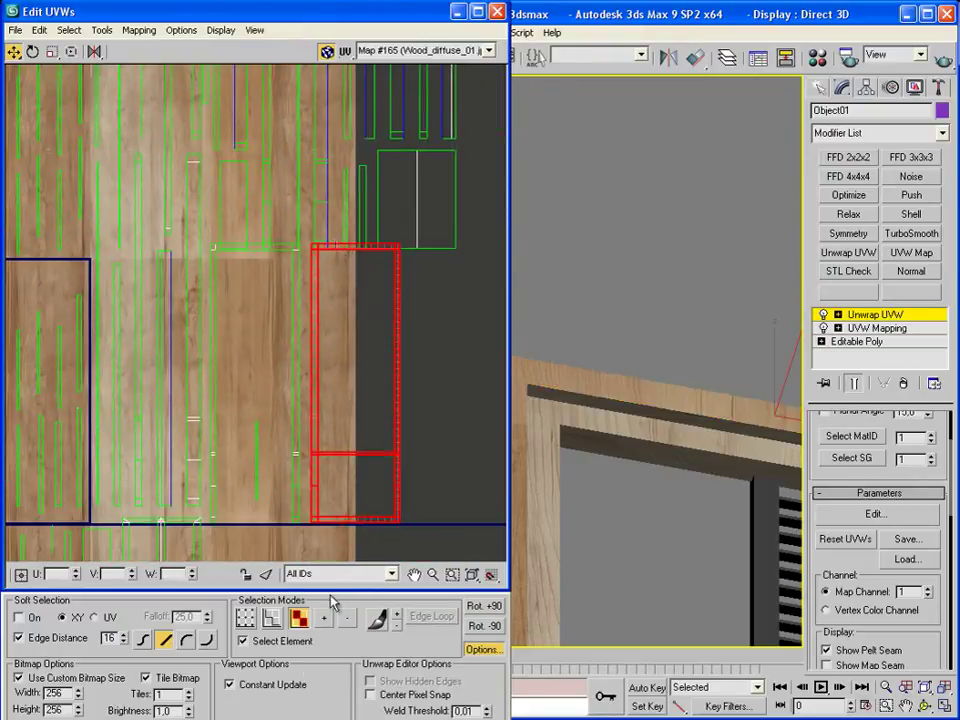
# Turn off Constant Update and island selection, pick the frame edges, and rotate them +90°.
pyautogui.click(267, 688)
pyautogui.click(339, 418)
pyautogui.click(252, 641)
pyautogui.click(341, 424)
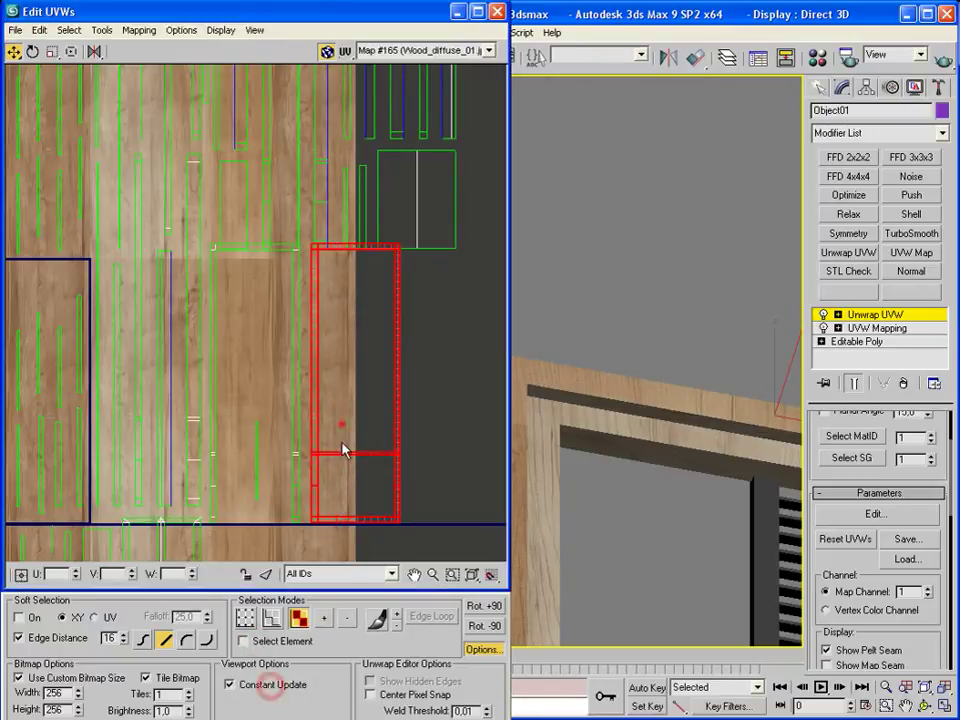
pyautogui.keyDown('ctrl'); pyautogui.click(354, 241); pyautogui.keyUp('ctrl')
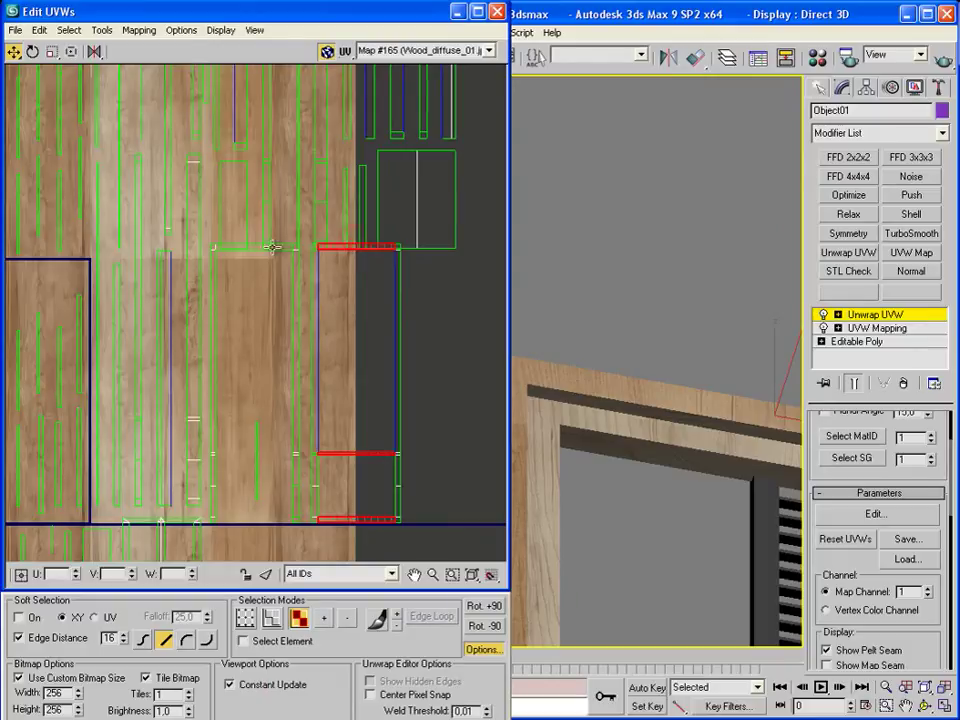
pyautogui.keyDown('ctrl'); pyautogui.click(252, 252); pyautogui.keyUp('ctrl')
pyautogui.rightClick(328, 417)
pyautogui.click(302, 453)
pyautogui.click(489, 605)
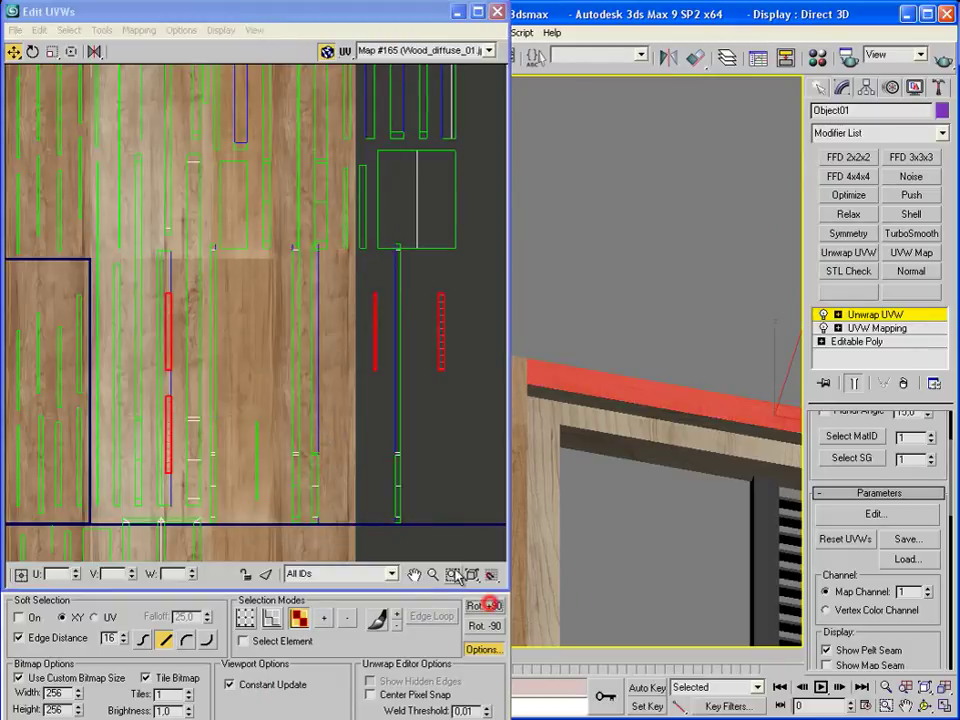
# Select the sill edge below the shutter and stretch its UV strip vertically.
pyautogui.scroll(-2, 598, 430)
pyautogui.keyDown('alt'); pyautogui.moveTo(654, 227); pyautogui.dragTo(630, 352, button='middle'); pyautogui.keyUp('alt')
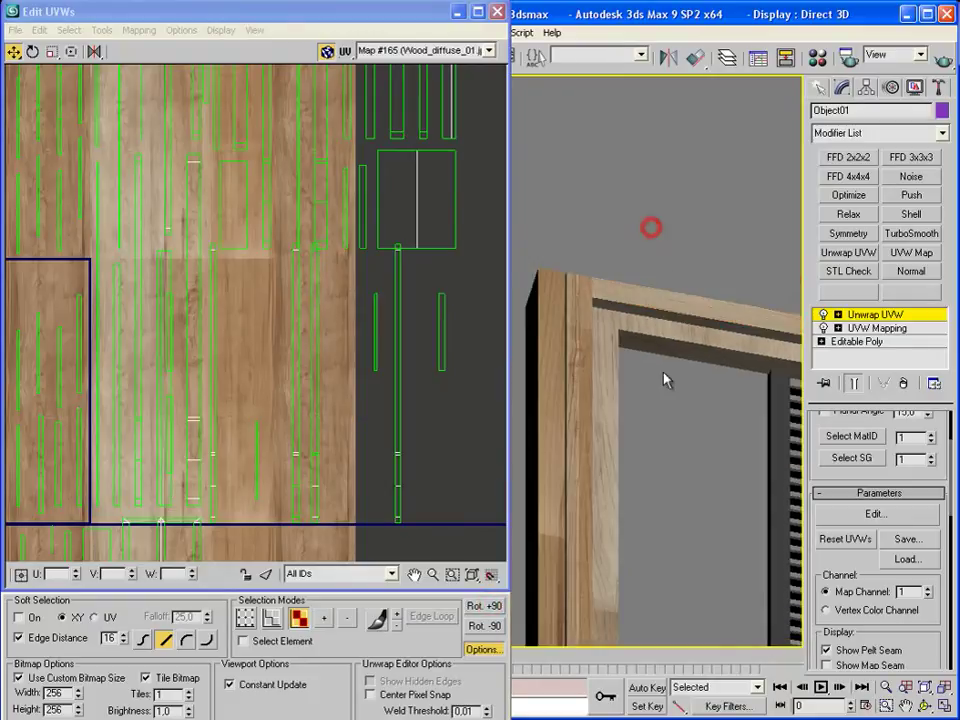
pyautogui.scroll(2, 630, 352)
pyautogui.moveTo(606, 456)
pyautogui.mouseDown(button='middle')
pyautogui.moveTo(572, 313)
pyautogui.moveTo(624, 476)
pyautogui.mouseUp(button='middle')
pyautogui.scroll(4, 624, 476)
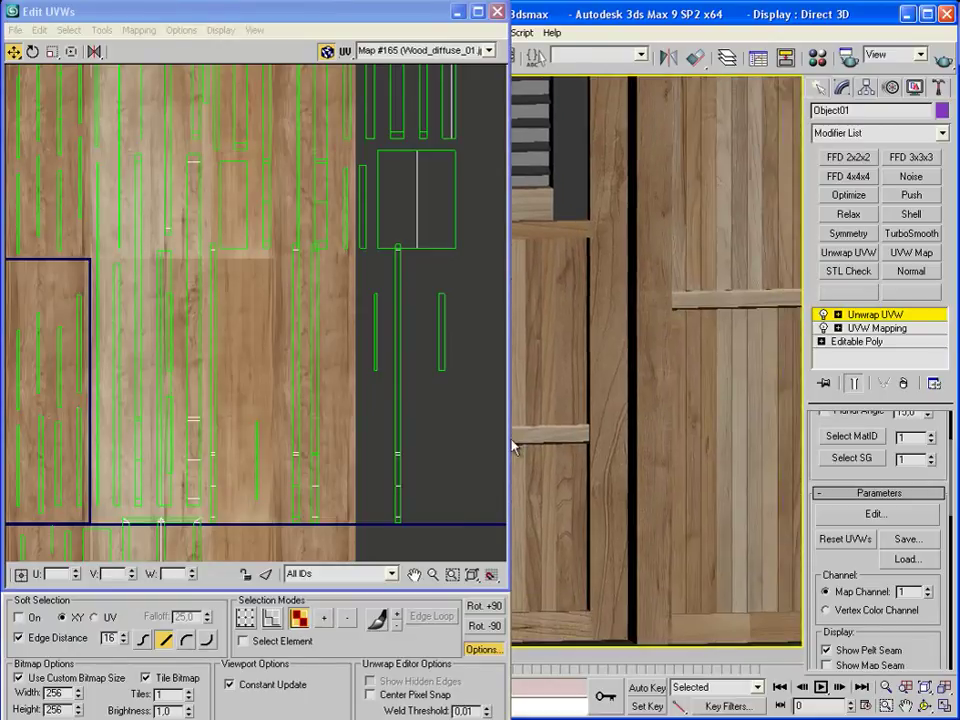
pyautogui.scroll(-2, 696, 384)
pyautogui.click(652, 344)
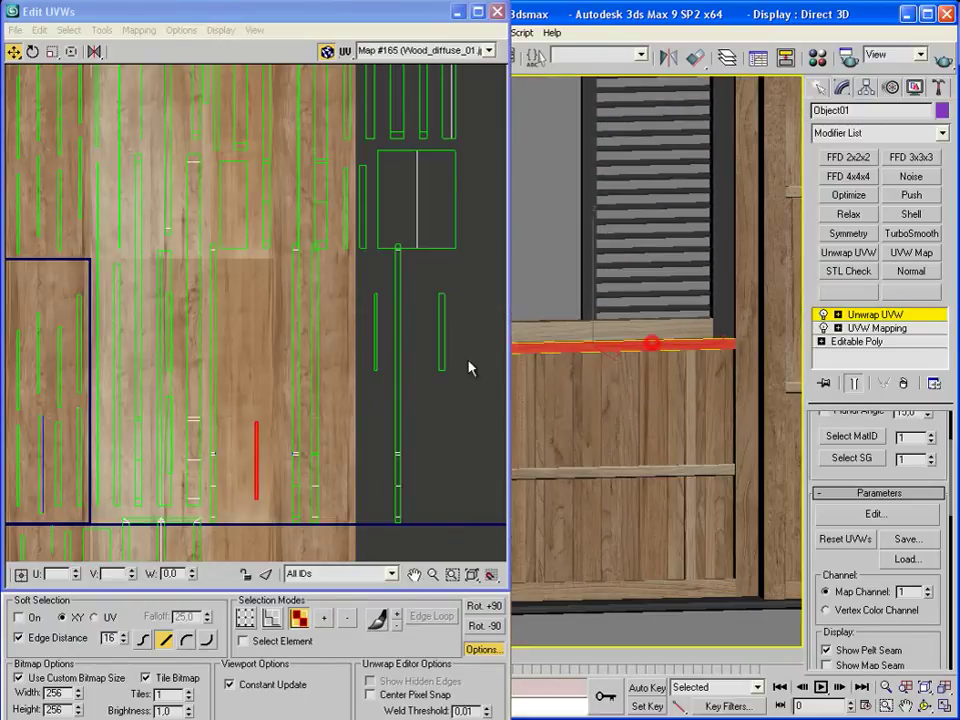
pyautogui.click(51, 51)
pyautogui.scroll(2, 265, 379)
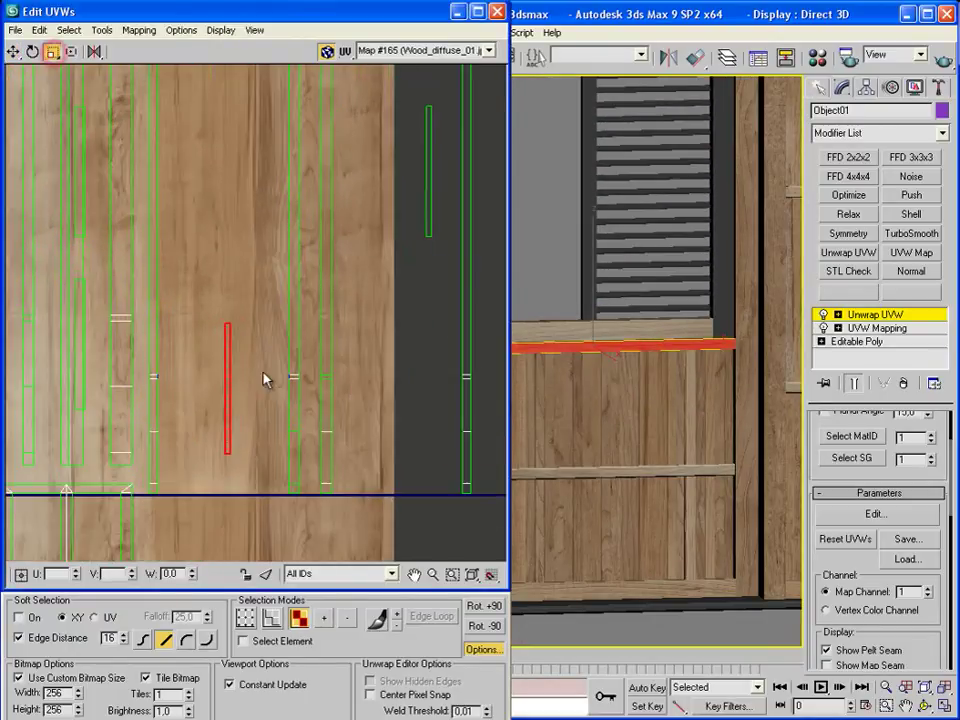
pyautogui.moveTo(227, 377); pyautogui.dragTo(227, 323)
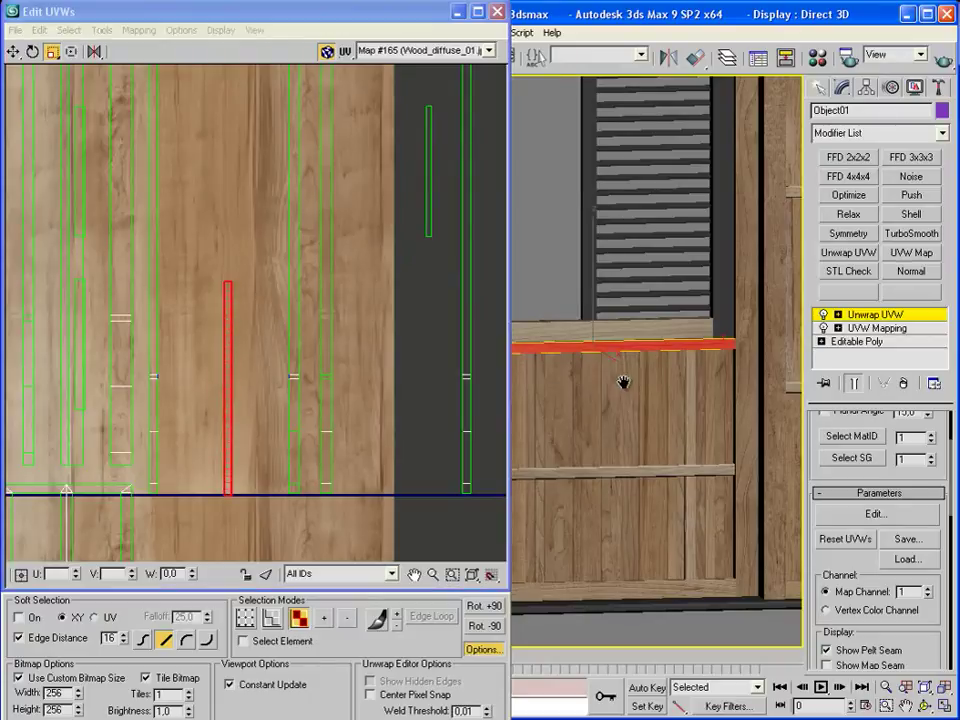
# Inspect the textured plank wall and close the UV editor.
pyautogui.keyDown('alt'); pyautogui.moveTo(623, 386); pyautogui.dragTo(640, 378, button='middle'); pyautogui.keyUp('alt')
pyautogui.moveTo(548, 388)
pyautogui.keyDown('alt'); pyautogui.mouseDown(button='middle')
pyautogui.moveTo(696, 465)
pyautogui.moveTo(561, 456)
pyautogui.mouseUp(button='middle'); pyautogui.keyUp('alt')
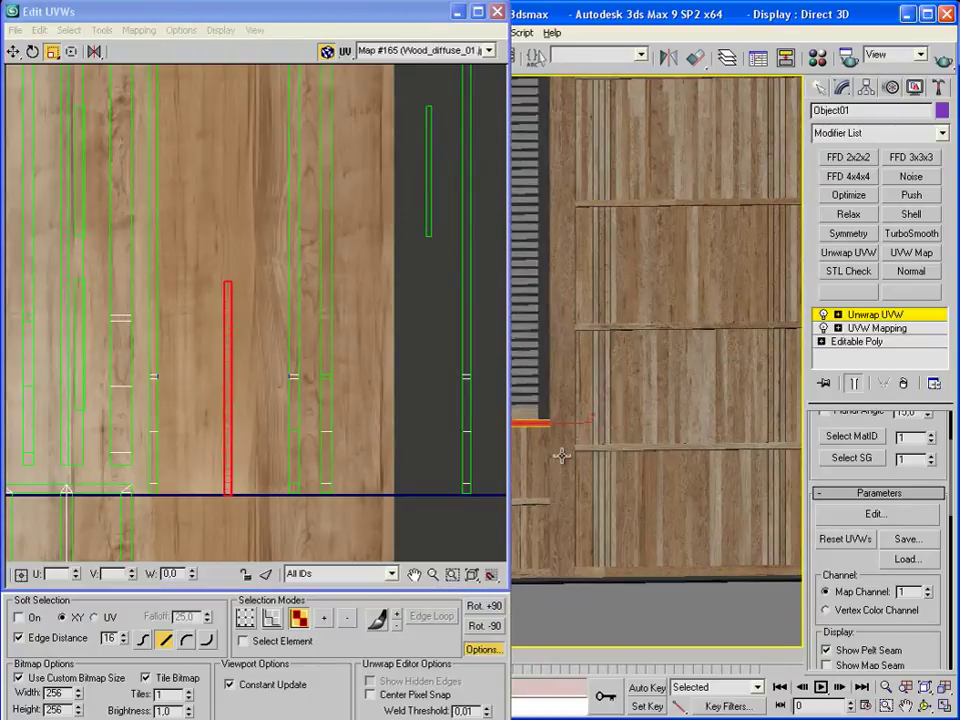
pyautogui.click(497, 12)
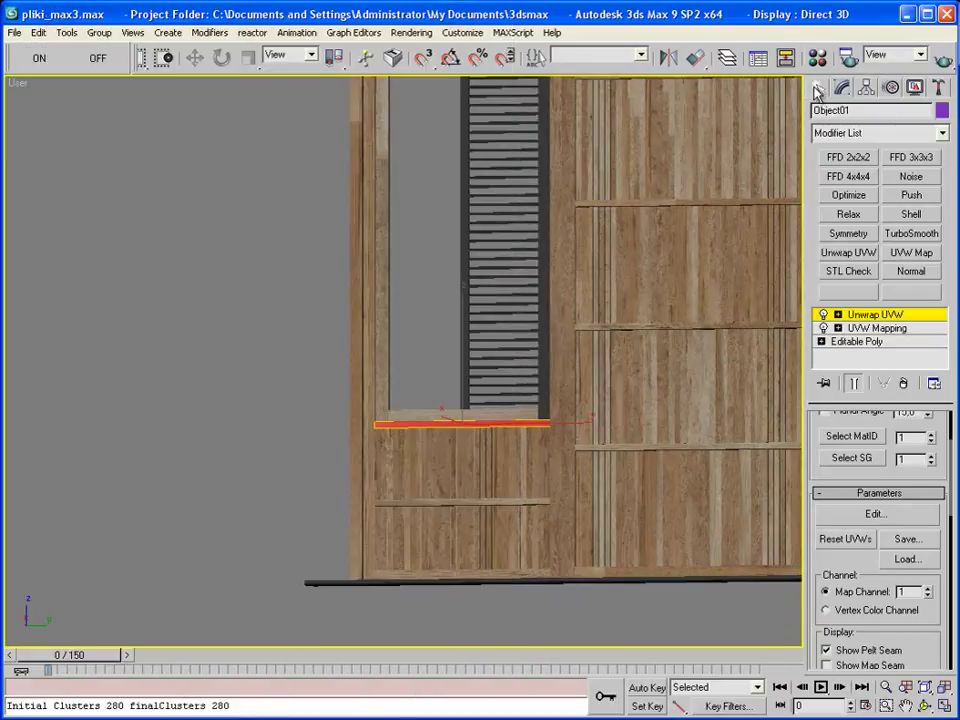
# Navigate the view from the plank wall over to the window frame.
pyautogui.click(816, 91)
pyautogui.keyDown('alt'); pyautogui.moveTo(560, 390); pyautogui.dragTo(399, 392, button='middle'); pyautogui.keyUp('alt')
pyautogui.scroll(3, 399, 392)
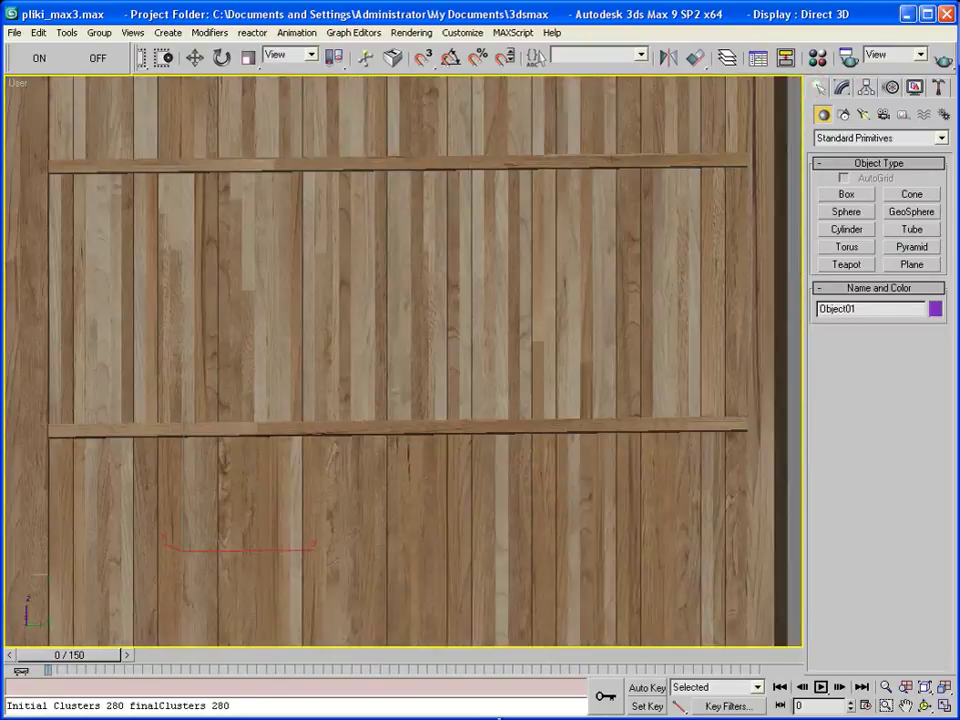
pyautogui.scroll(-3, 497, 429)
pyautogui.scroll(-2, 497, 429)
pyautogui.scroll(3, 399, 527)
pyautogui.scroll(3, 330, 502)
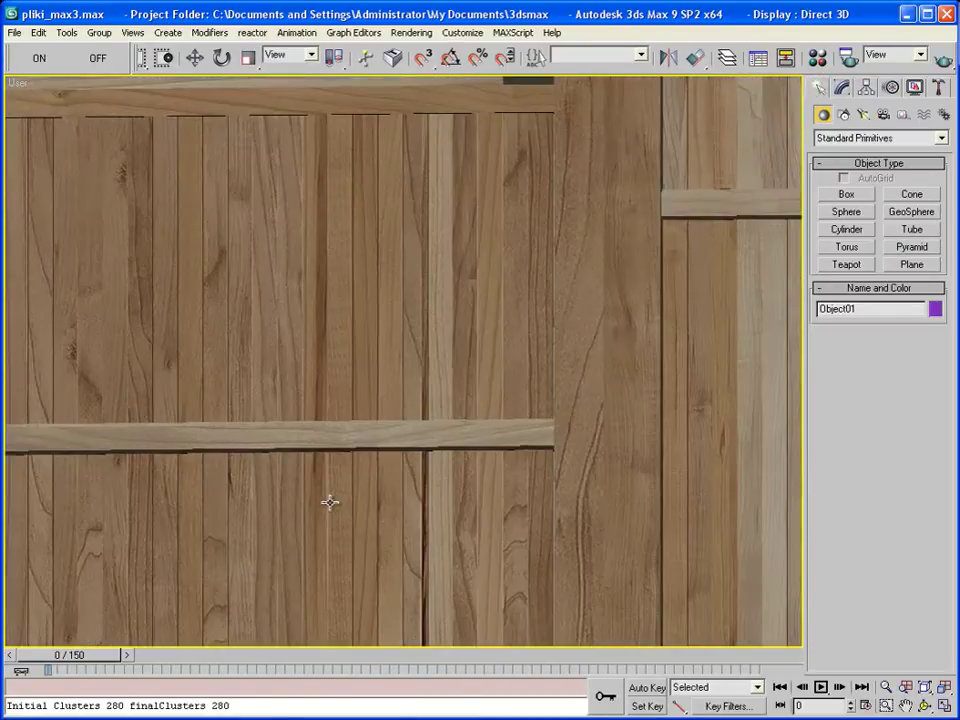
pyautogui.moveTo(330, 502); pyautogui.dragTo(621, 422, button='middle')
pyautogui.scroll(-3, 482, 422)
pyautogui.scroll(2, 493, 482)
pyautogui.scroll(1, 493, 473)
# Select the shutter object (Object04) and open its modifier stack in the Modify panel.
pyautogui.moveTo(493, 473)
pyautogui.keyDown('alt'); pyautogui.mouseDown(button='middle')
pyautogui.moveTo(456, 343)
pyautogui.moveTo(521, 349)
pyautogui.moveTo(538, 444)
pyautogui.mouseUp(button='middle'); pyautogui.keyUp('alt')
pyautogui.press('F3')
pyautogui.scroll(3, 528, 237)
pyautogui.click(527, 252)
pyautogui.click(508, 259)
pyautogui.press('F3')
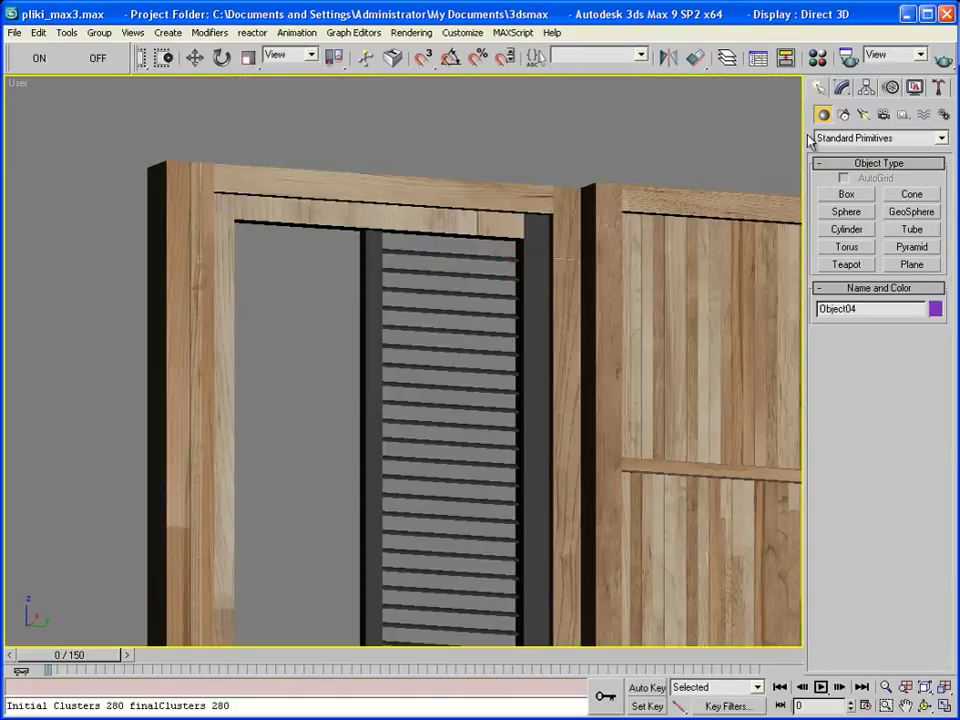
pyautogui.click(842, 87)
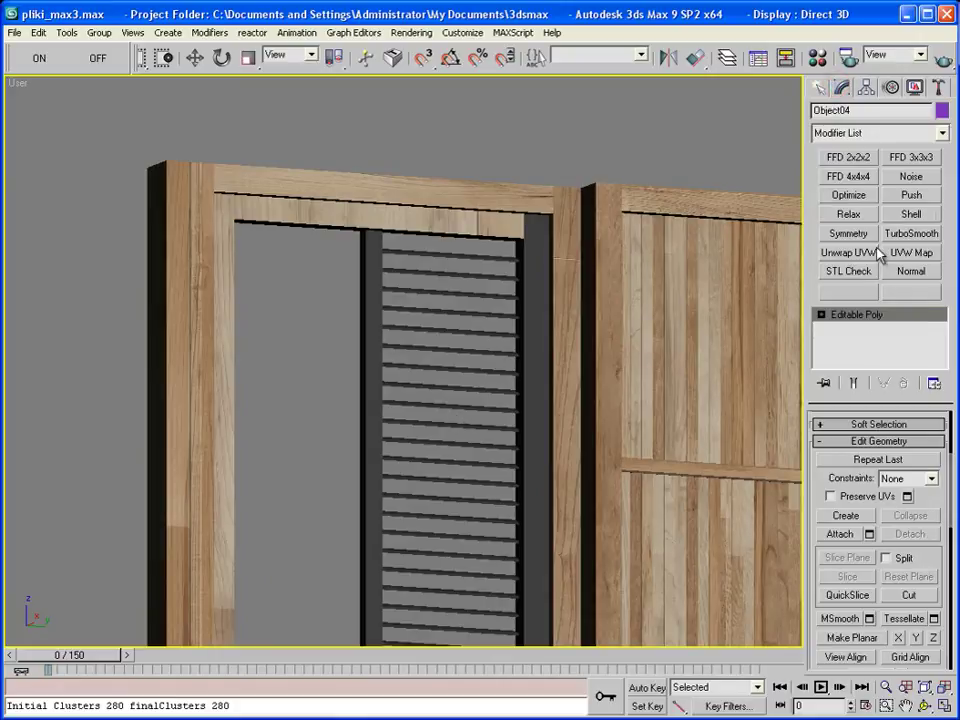
# Paste the copied box UVW mapping onto the shutter and show the wood material in the viewport.
pyautogui.rightClick(827, 322)
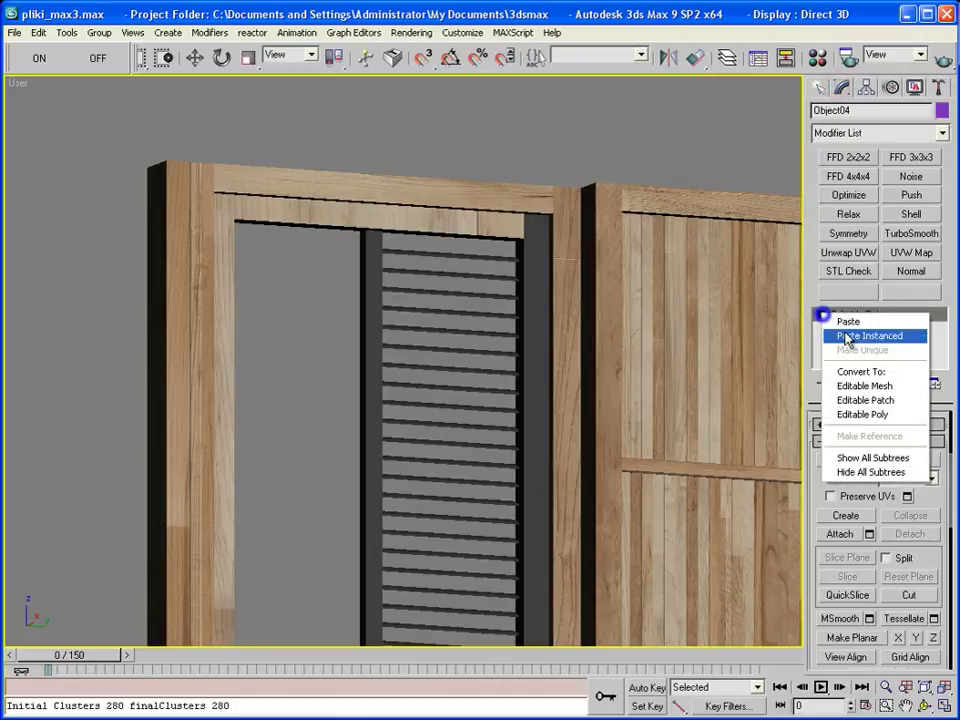
pyautogui.click(848, 334)
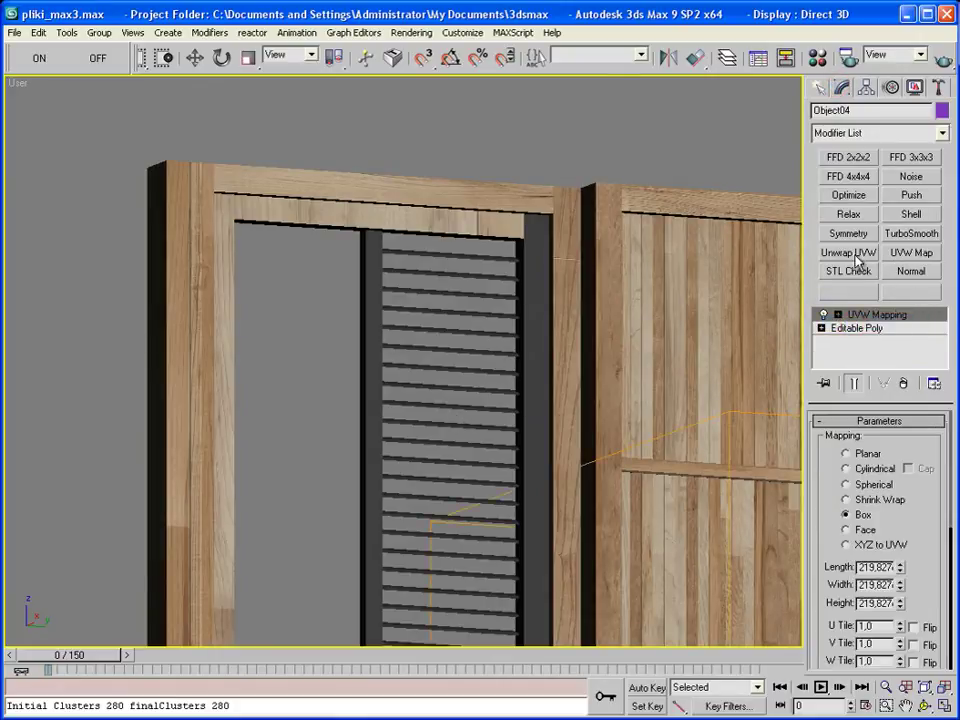
pyautogui.click(817, 58)
pyautogui.click(45, 160)
pyautogui.click(67, 321)
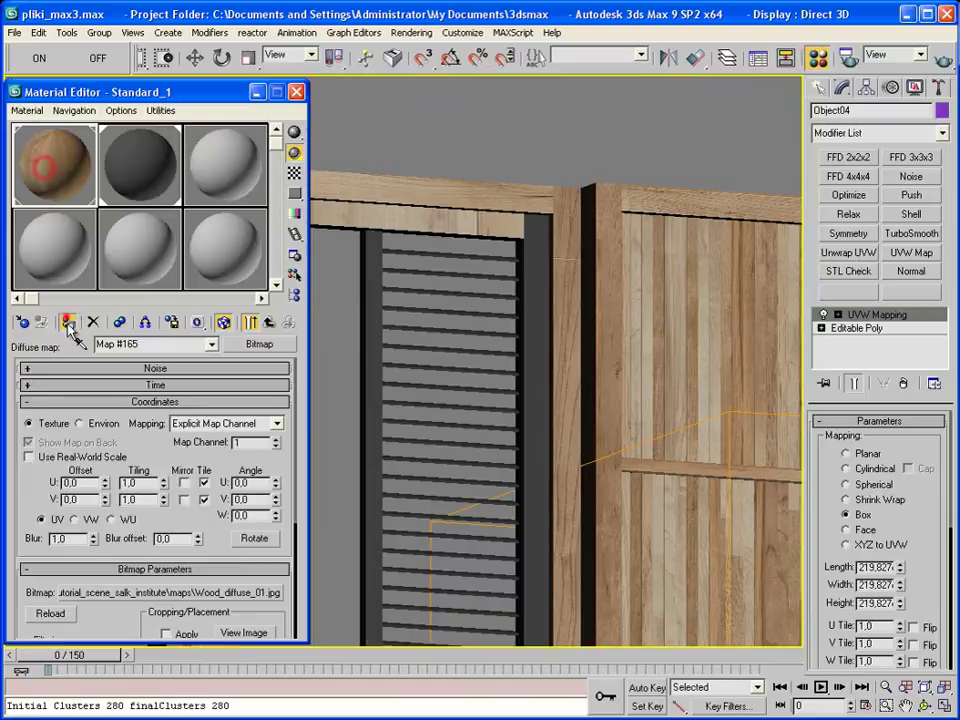
pyautogui.click(296, 91)
# Orbit and zoom around the door to inspect the wood grain on the shutter slats.
pyautogui.scroll(3, 447, 385)
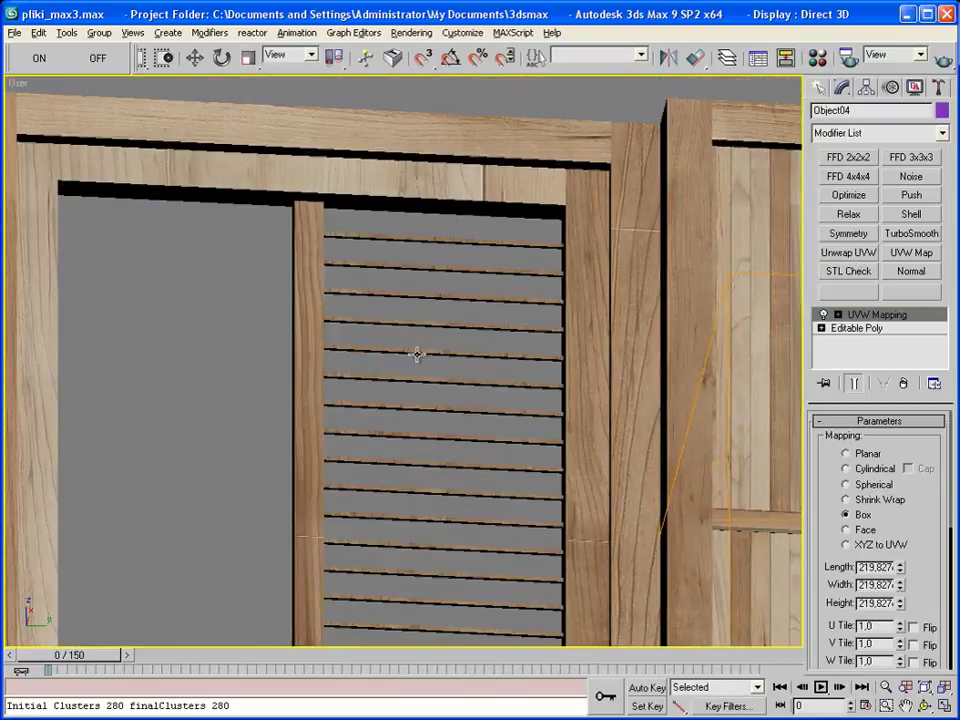
pyautogui.scroll(-3, 458, 396)
pyautogui.keyDown('alt'); pyautogui.moveTo(456, 523); pyautogui.dragTo(463, 364, button='middle'); pyautogui.keyUp('alt')
pyautogui.scroll(4, 460, 345)
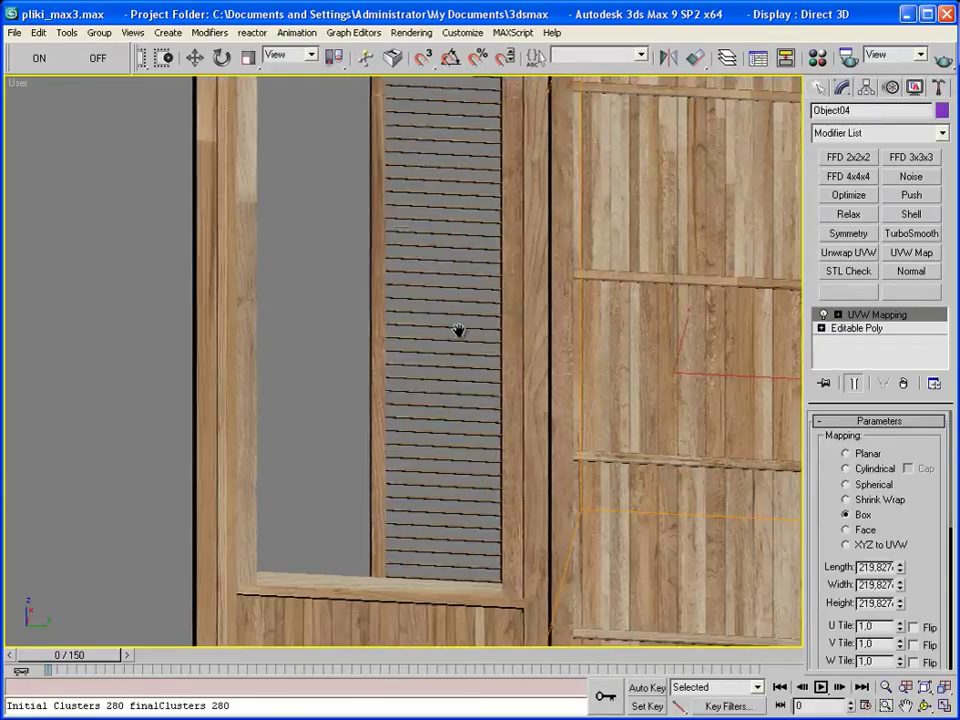
pyautogui.scroll(2, 465, 377)
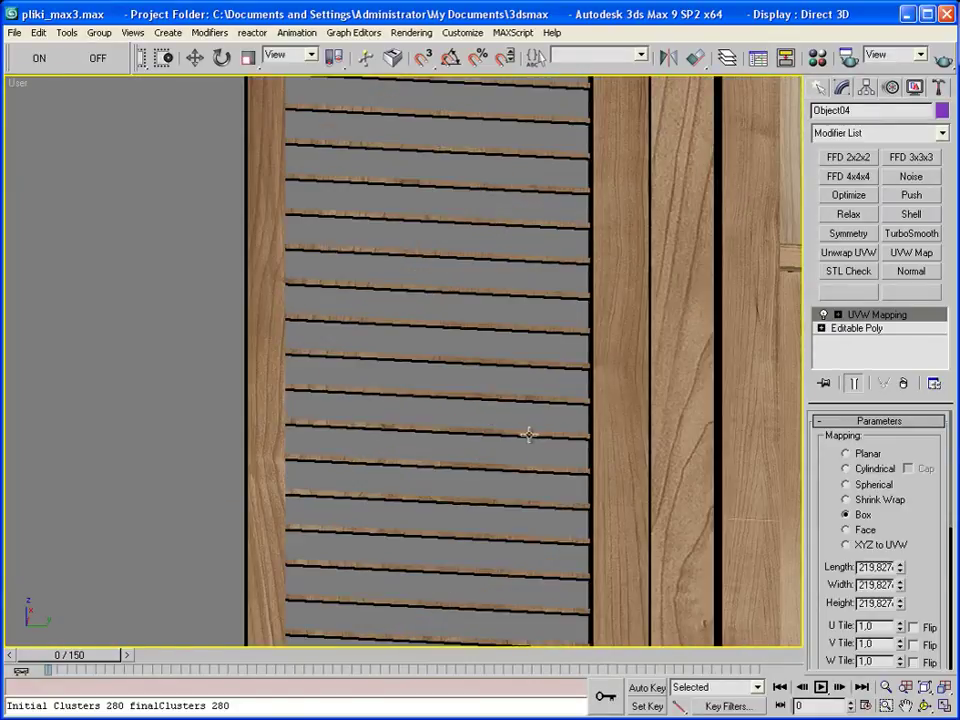
pyautogui.scroll(-3, 529, 434)
pyautogui.scroll(-2, 510, 424)
pyautogui.rightClick(474, 366)
pyautogui.moveTo(507, 510)
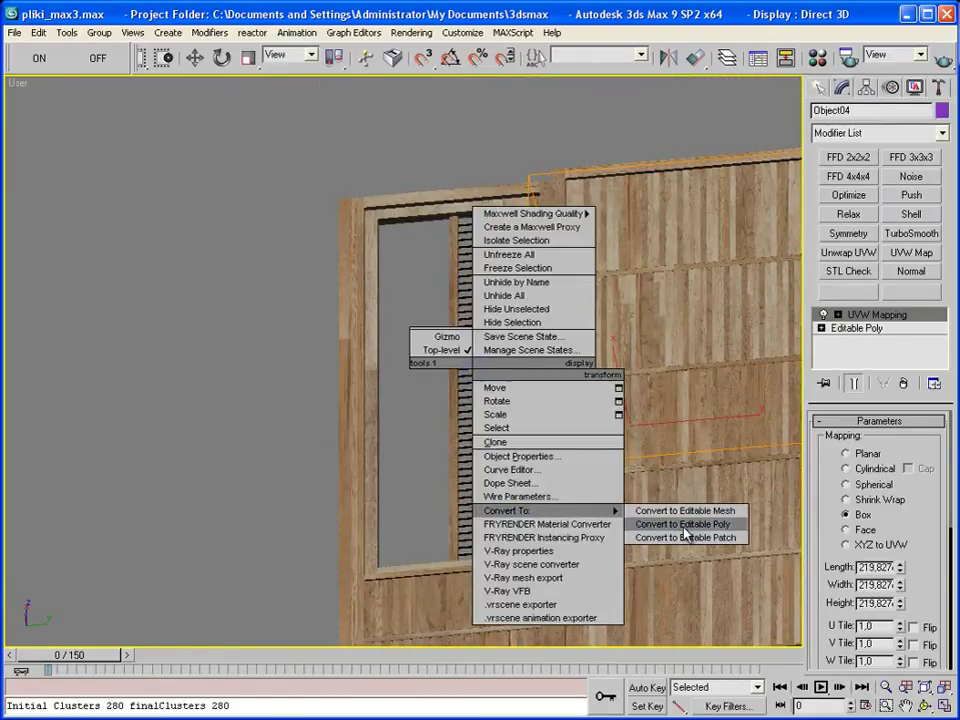
# Convert the shutter to an Editable Poly and switch to Element sub-object level.
pyautogui.click(682, 524)
pyautogui.click(821, 315)
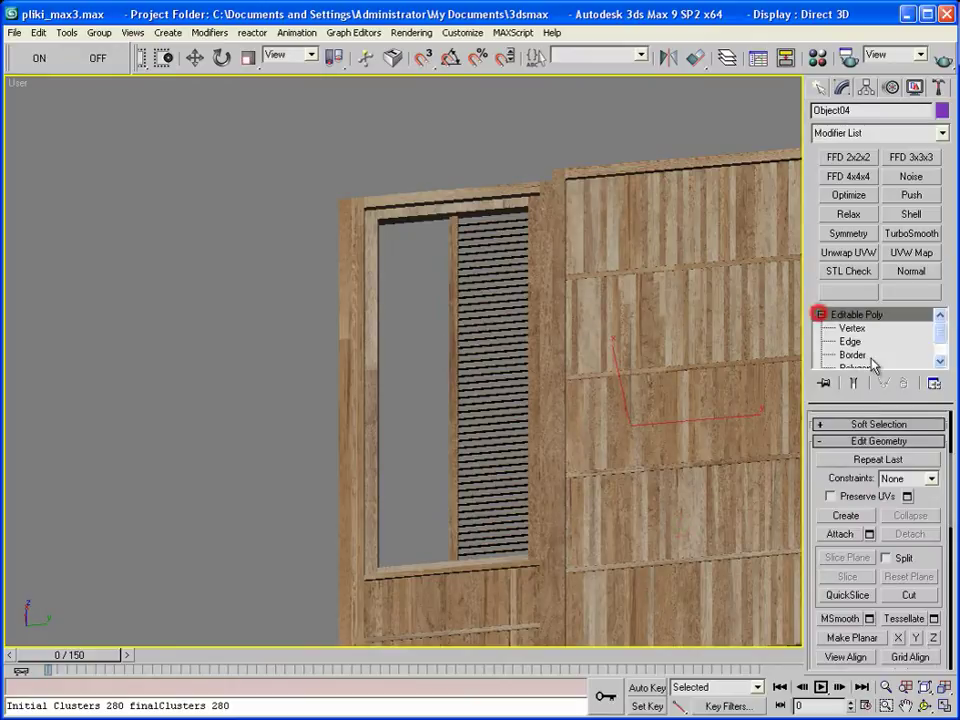
pyautogui.scroll(-1, 928, 330)
pyautogui.click(917, 343)
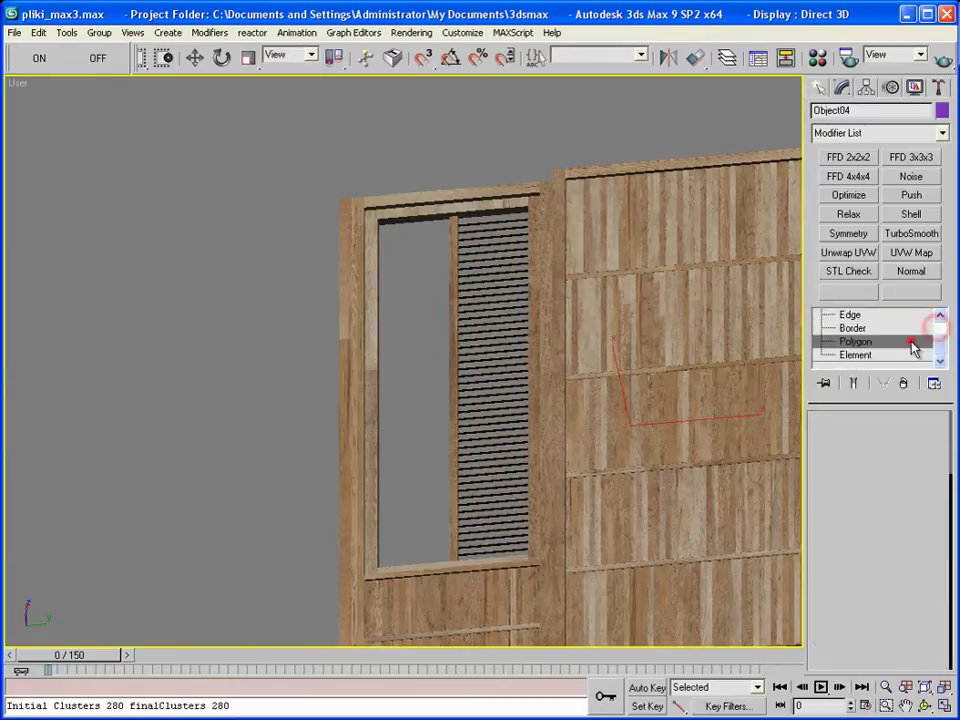
pyautogui.click(918, 441)
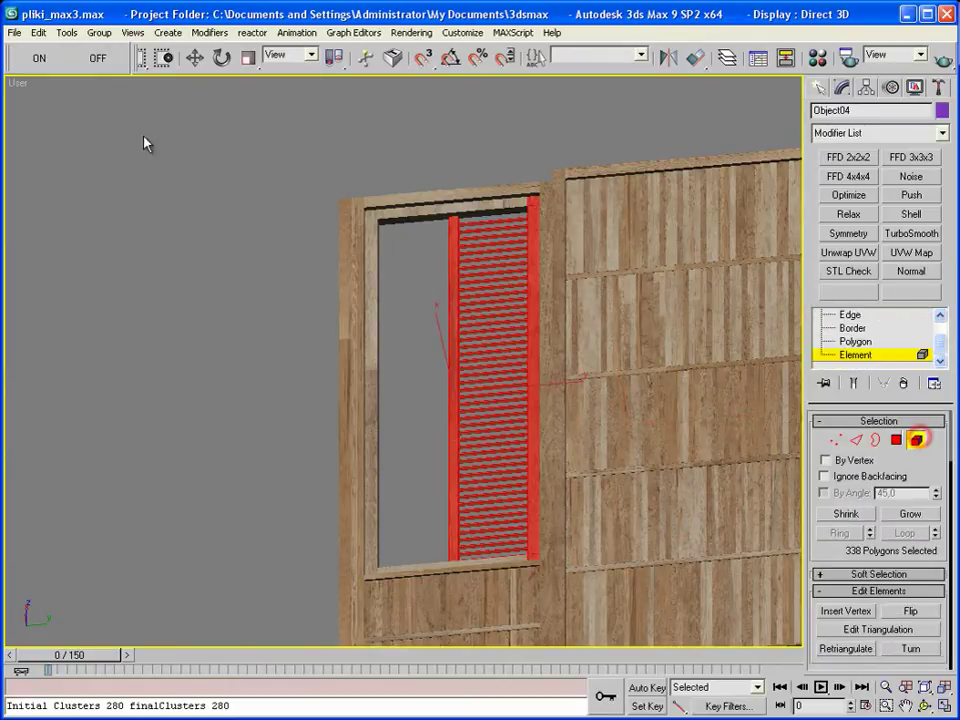
# Select only the slat polygons, excluding the outer frame, and apply a UVW Map modifier to them.
pyautogui.press('f')
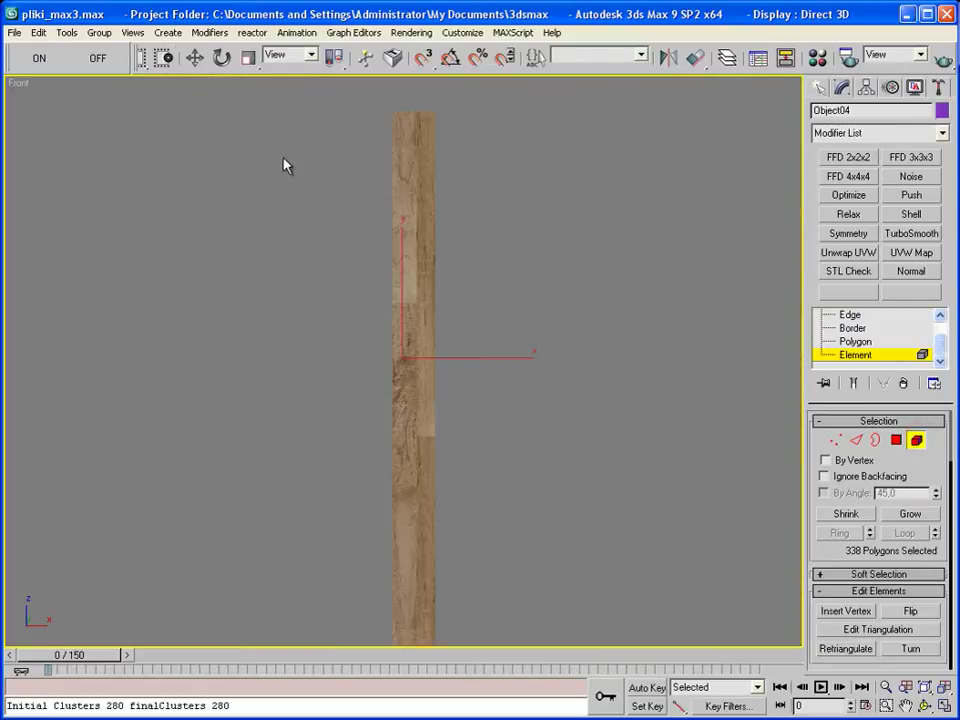
pyautogui.press('l')
pyautogui.click(195, 57)
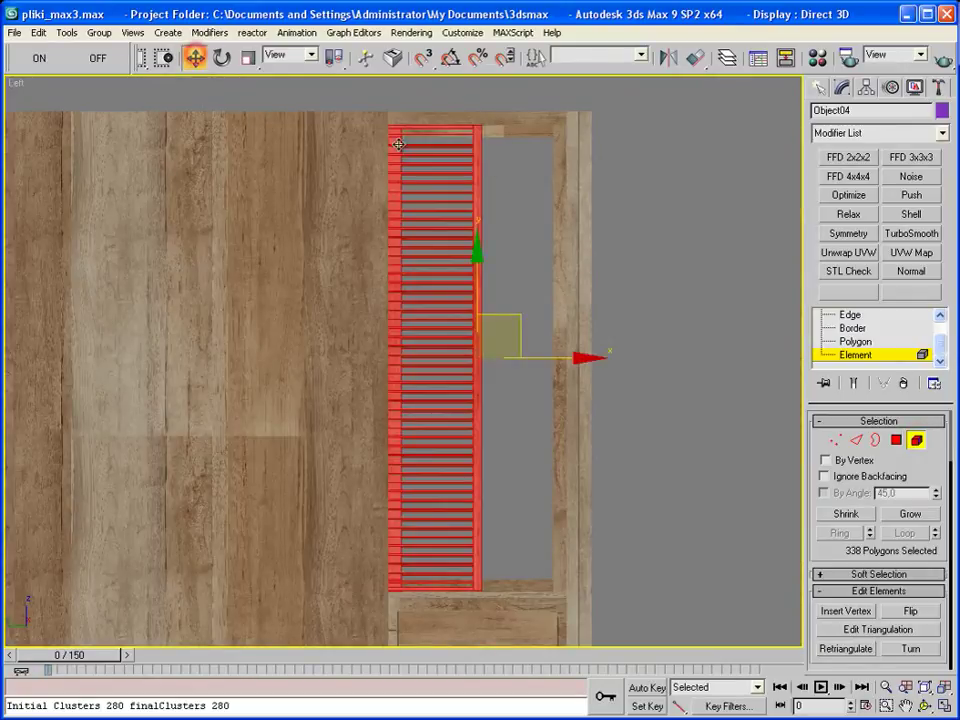
pyautogui.moveTo(150, 70); pyautogui.dragTo(292, 72)
pyautogui.press('q')
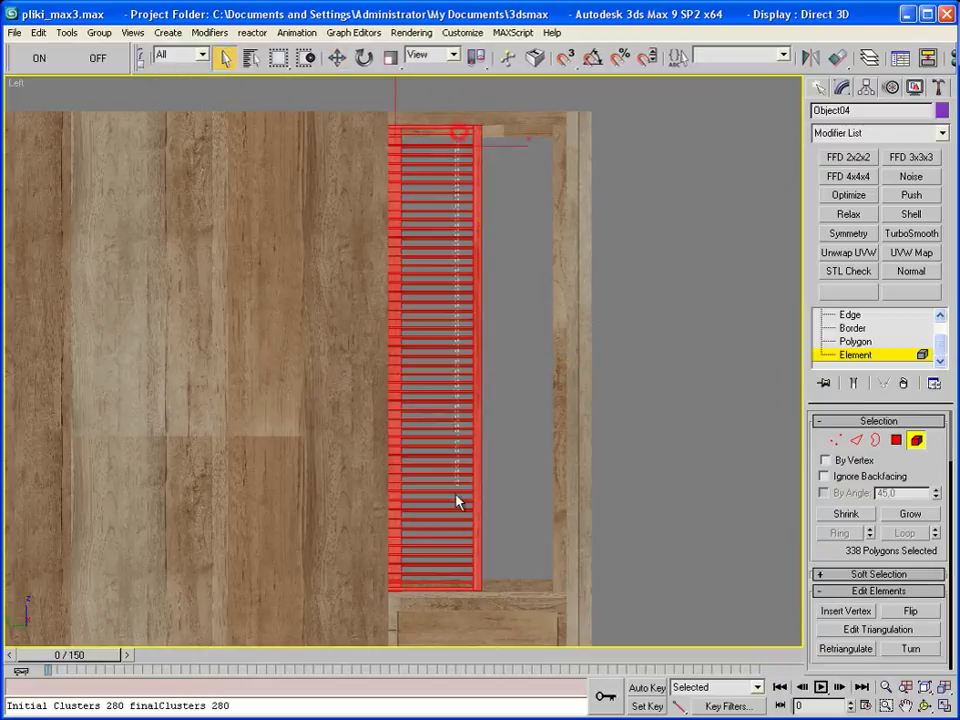
pyautogui.keyDown('alt'); pyautogui.click(441, 585); pyautogui.keyUp('alt')
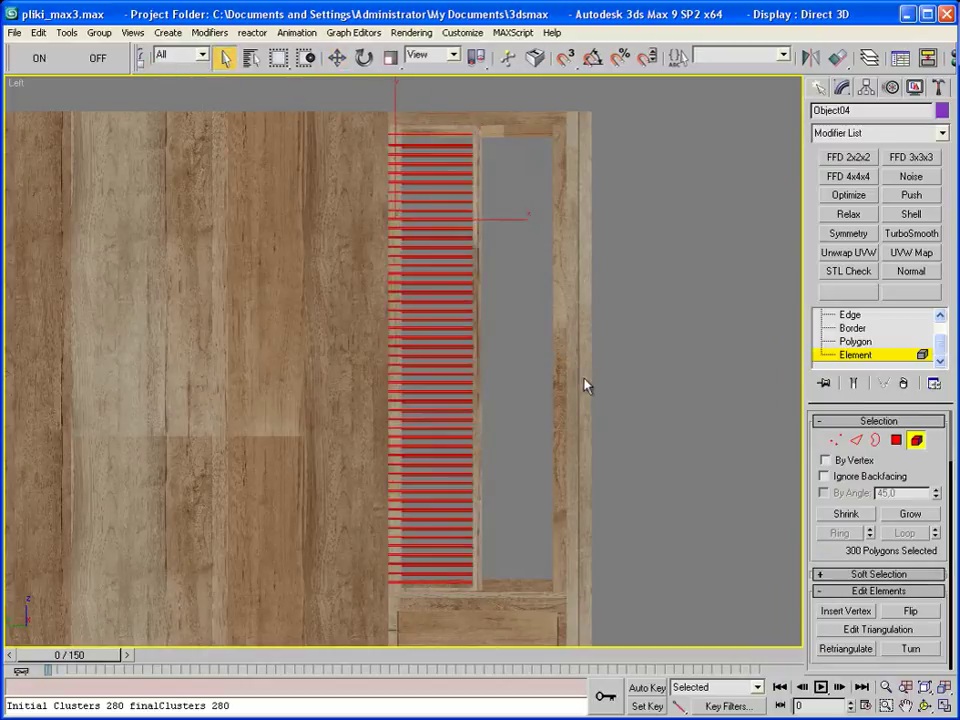
pyautogui.click(911, 252)
pyautogui.moveTo(381, 328)
pyautogui.keyDown('alt'); pyautogui.mouseDown(button='middle')
pyautogui.moveTo(506, 291)
pyautogui.moveTo(500, 333)
pyautogui.mouseUp(button='middle'); pyautogui.keyUp('alt')
pyautogui.scroll(2, 500, 333)
# Switch the slat mapping to Box projection with equal size on all sides.
pyautogui.scroll(2, 619, 373)
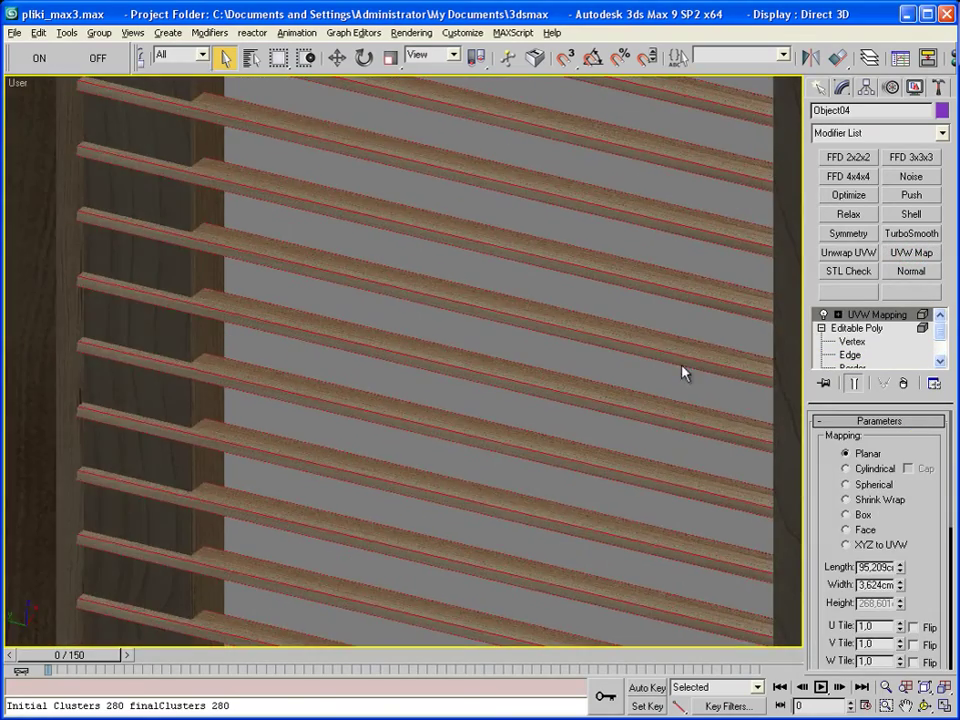
pyautogui.scroll(2, 684, 373)
pyautogui.click(850, 514)
pyautogui.scroll(-2, 680, 436)
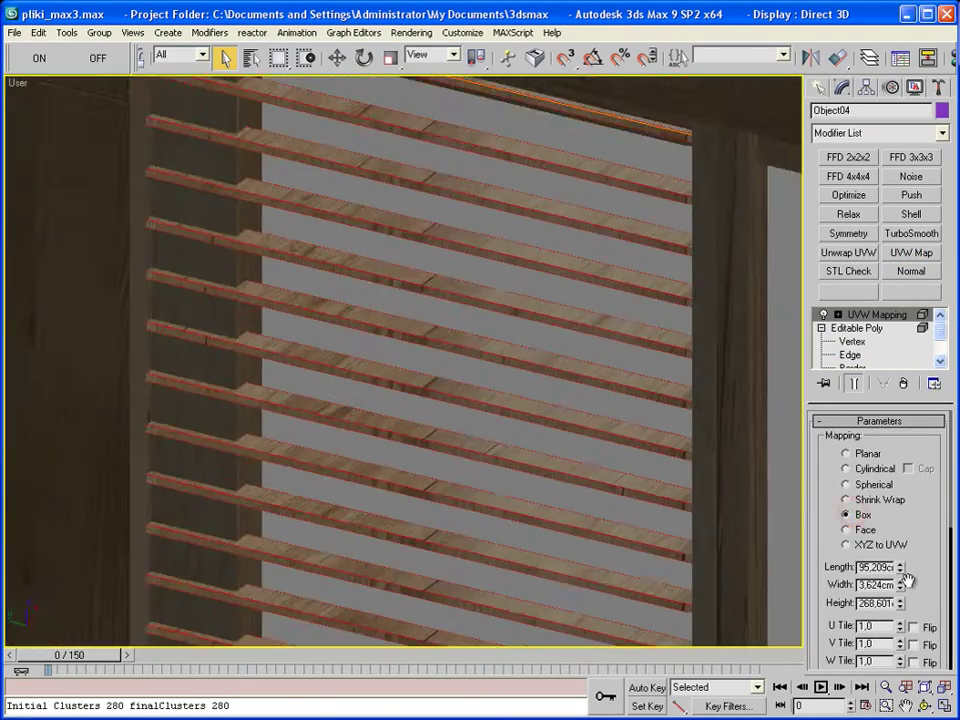
pyautogui.scroll(2, 680, 436)
pyautogui.moveTo(907, 531); pyautogui.dragTo(907, 417)
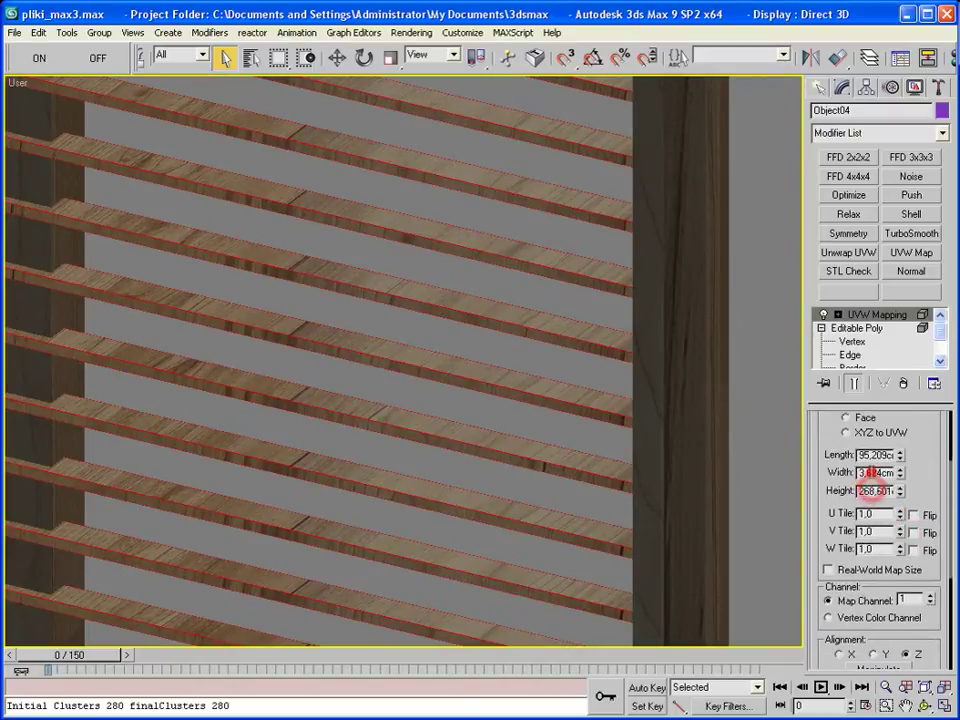
pyautogui.click(868, 456)
# Set the slat mapping's alignment to the Y axis so grain runs along each slat.
pyautogui.scroll(3, 579, 446)
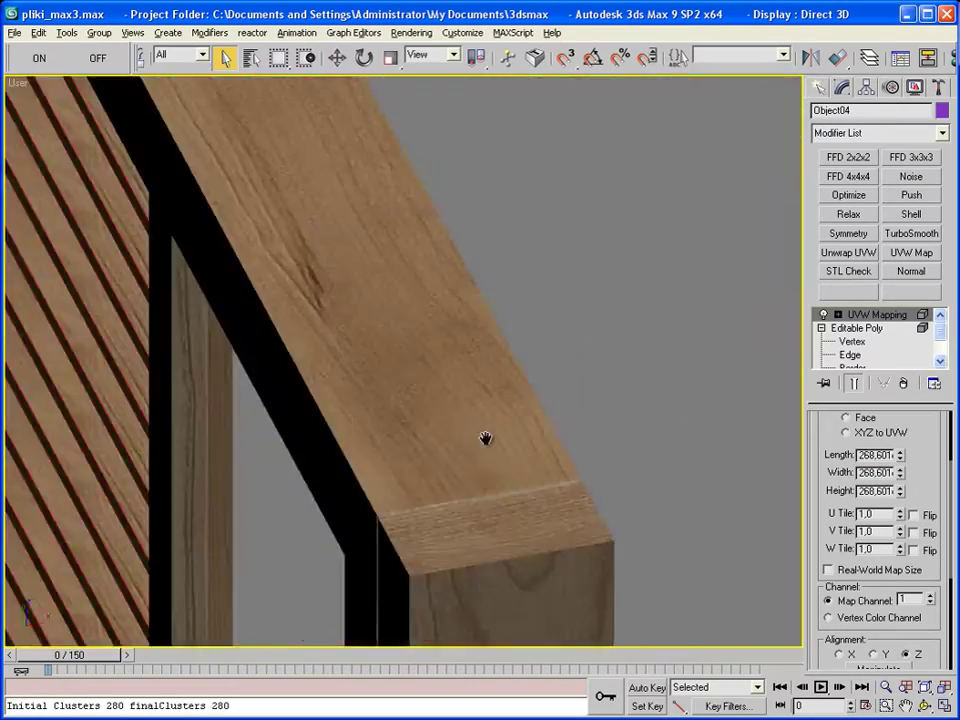
pyautogui.scroll(3, 483, 432)
pyautogui.scroll(-3, 349, 454)
pyautogui.scroll(2, 591, 549)
pyautogui.scroll(2, 583, 503)
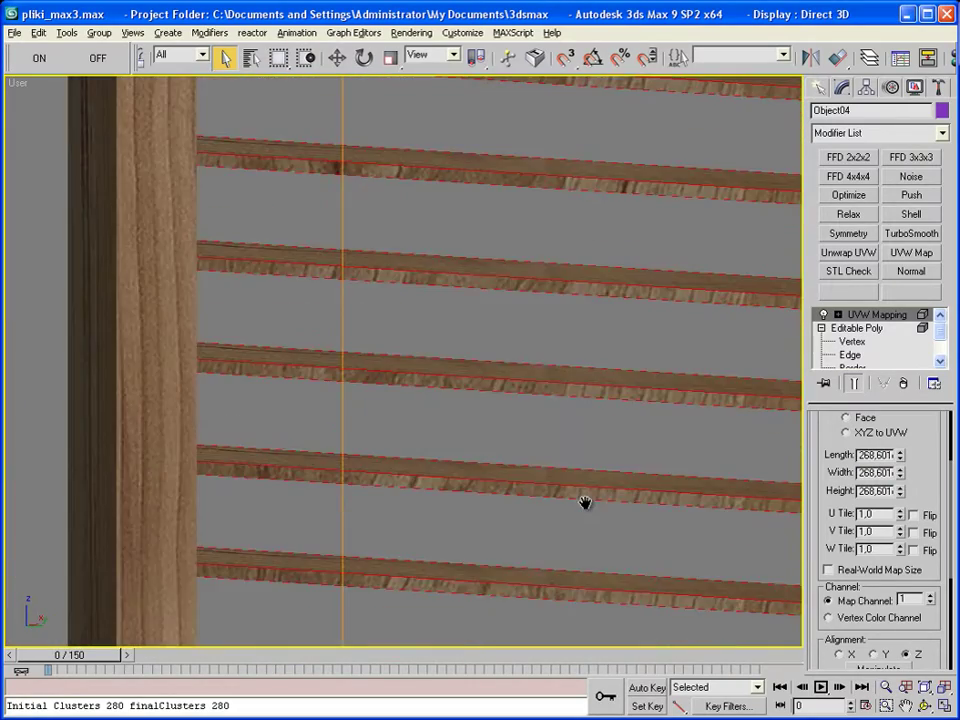
pyautogui.scroll(1, 585, 528)
pyautogui.click(873, 655)
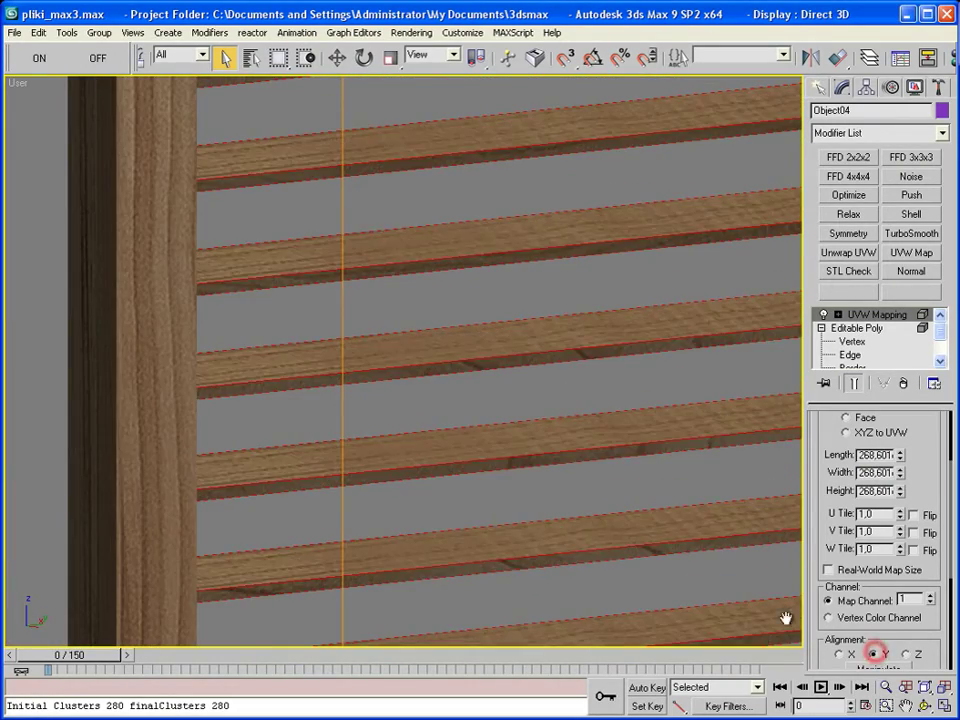
pyautogui.scroll(-2, 579, 476)
pyautogui.scroll(-1, 563, 469)
pyautogui.scroll(1, 553, 476)
pyautogui.scroll(-2, 553, 476)
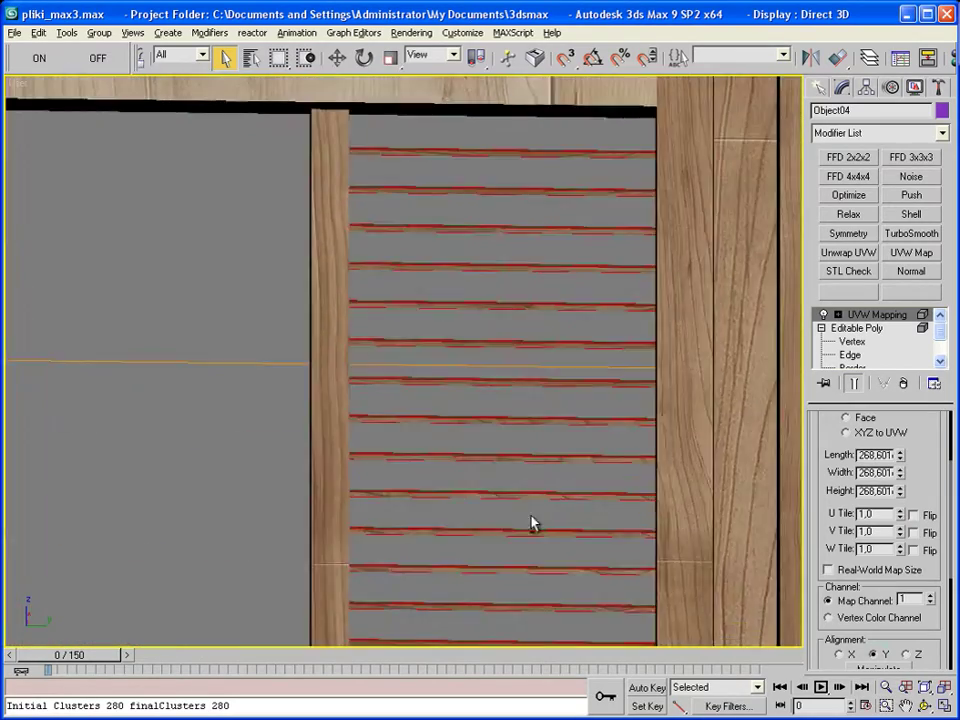
pyautogui.scroll(-2, 531, 523)
pyautogui.scroll(-1, 519, 523)
pyautogui.click(818, 88)
# Orbit to an angled view and toggle wireframe display with F3 to check the slats.
pyautogui.moveTo(469, 452)
pyautogui.keyDown('alt'); pyautogui.mouseDown(button='middle')
pyautogui.moveTo(410, 438)
pyautogui.moveTo(439, 369)
pyautogui.mouseUp(button='middle'); pyautogui.keyUp('alt')
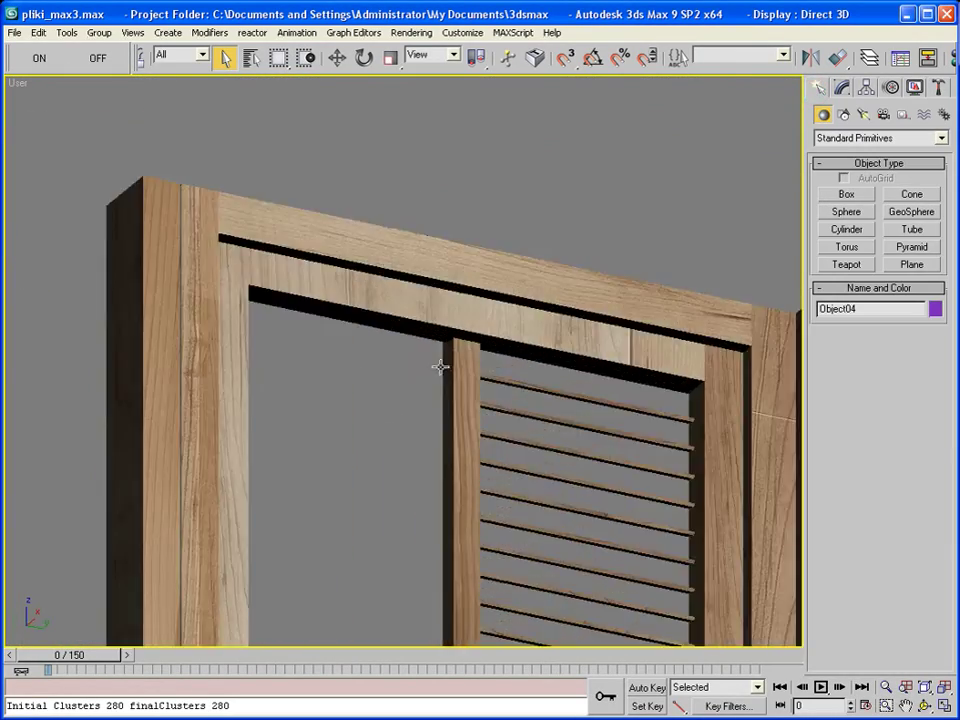
pyautogui.scroll(2, 411, 339)
pyautogui.scroll(2, 630, 426)
pyautogui.press('F3')
pyautogui.scroll(-2, 613, 397)
pyautogui.scroll(-2, 613, 397)
# Return to shaded display, select the window frame and open its Unwrap UVW editor.
pyautogui.press('F3')
pyautogui.click(842, 88)
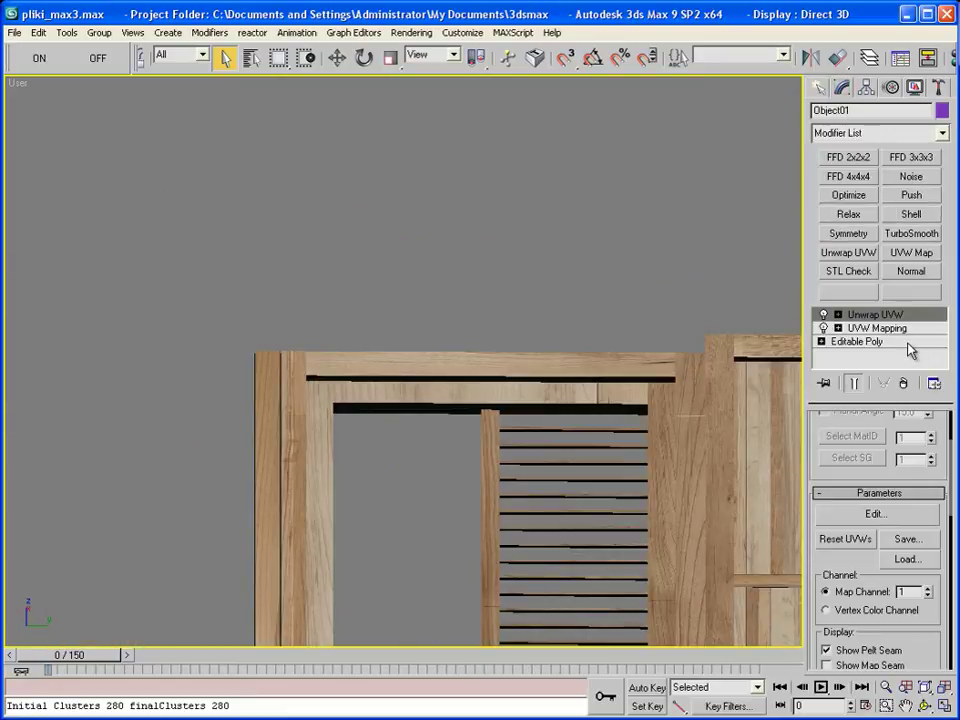
pyautogui.click(876, 513)
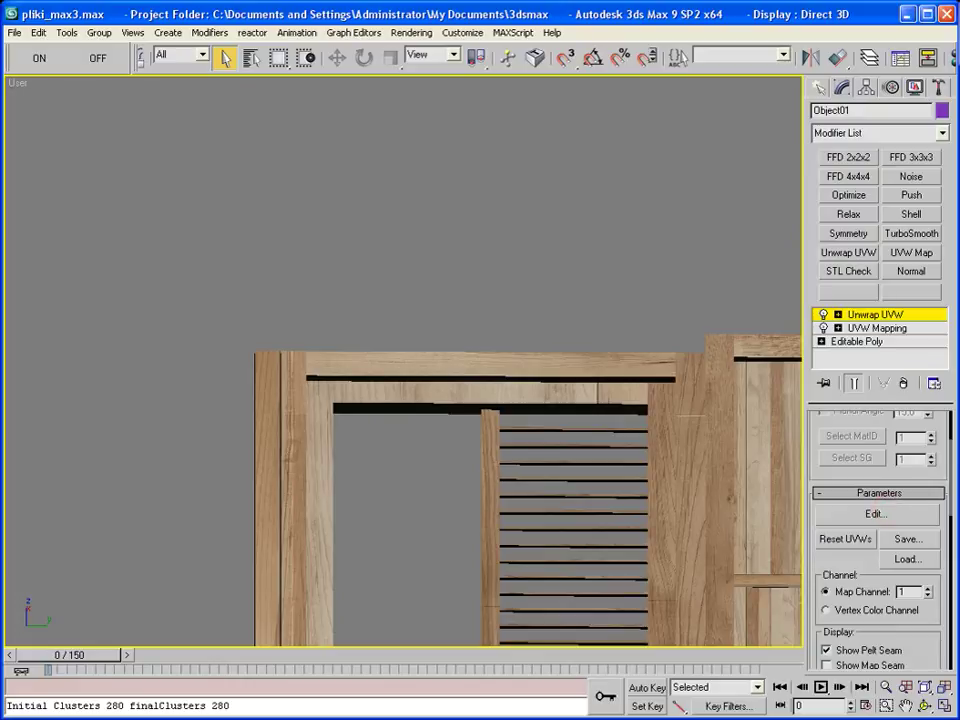
pyautogui.scroll(-2, 364, 335)
pyautogui.scroll(-2, 364, 332)
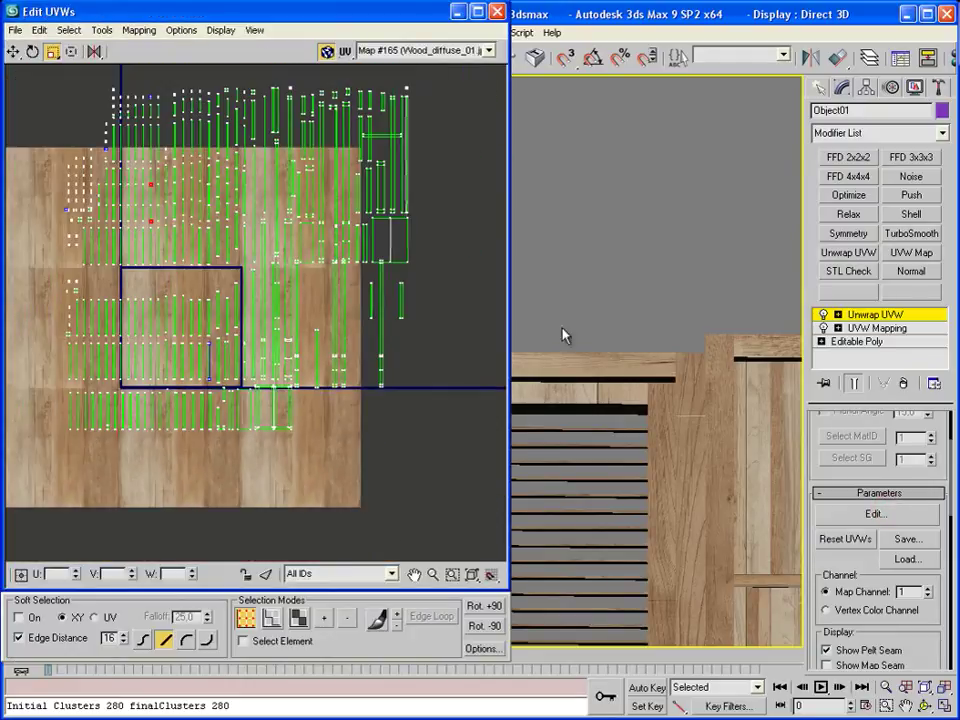
pyautogui.moveTo(450, 12); pyautogui.dragTo(339, 20)
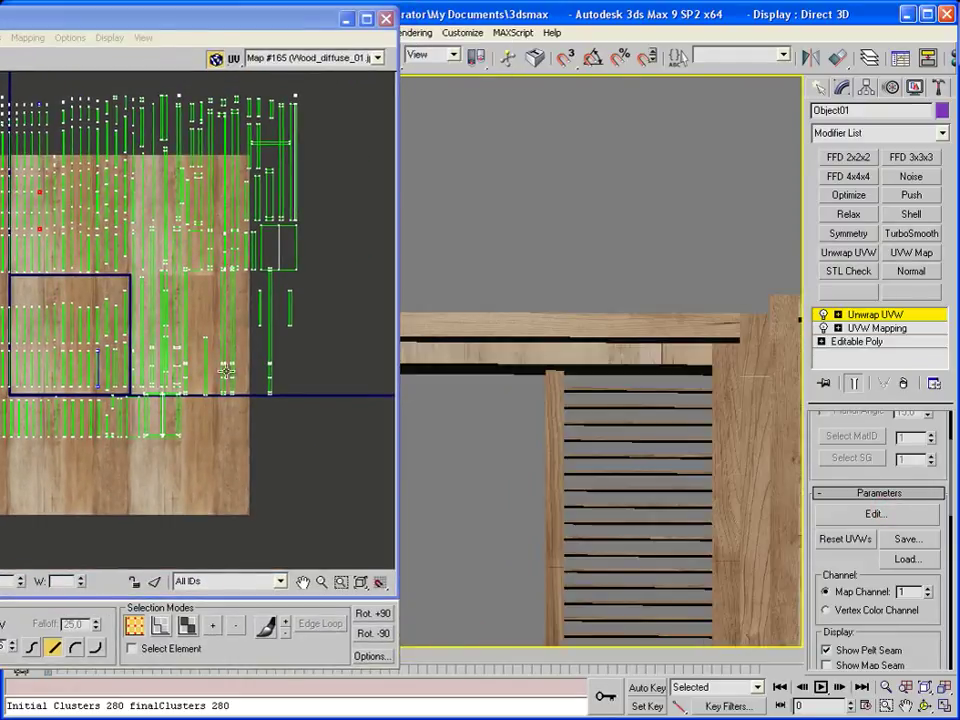
# In Face mode, select the top crosspiece and rotate its UV strip 90 degrees.
pyautogui.click(187, 625)
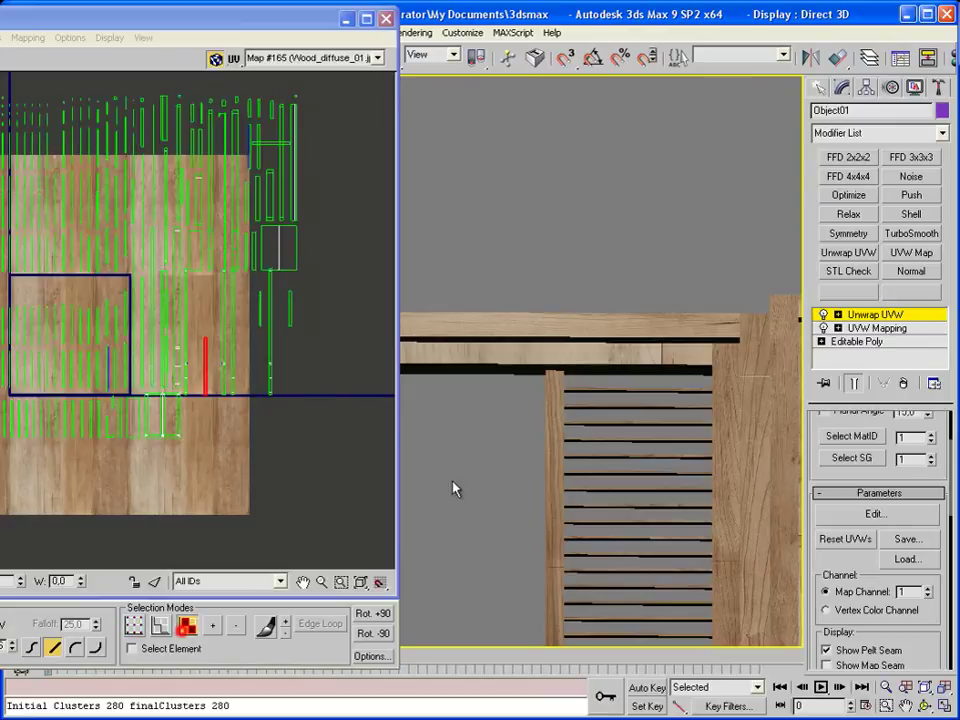
pyautogui.click(515, 357)
pyautogui.scroll(3, 253, 155)
pyautogui.scroll(3, 263, 235)
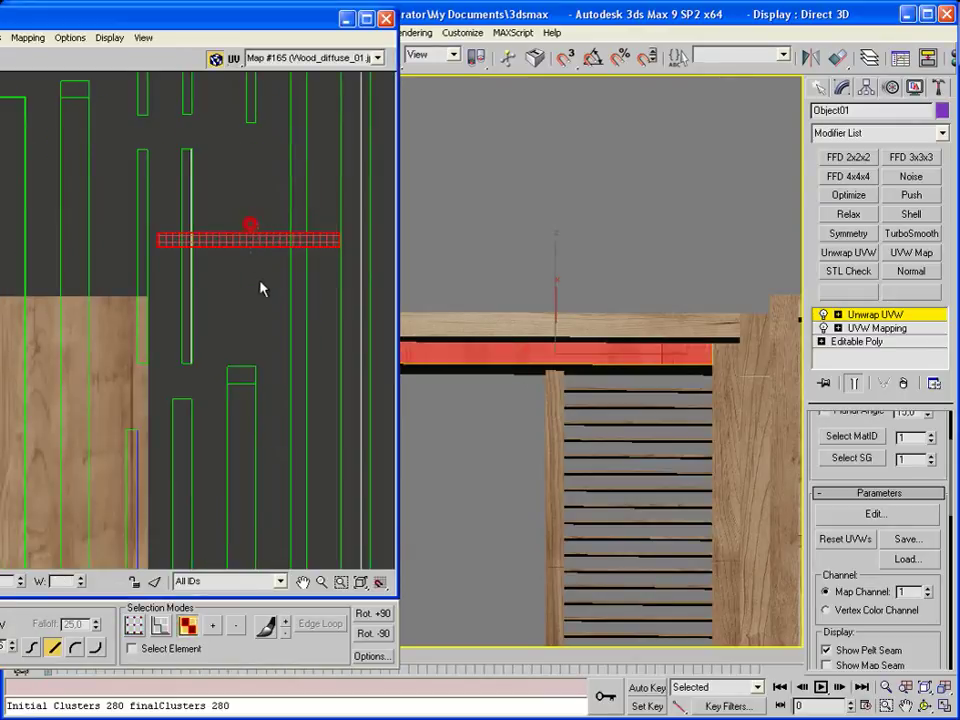
pyautogui.click(375, 614)
pyautogui.click(653, 193)
# Reselect the crosspiece face and move its UV strip onto the wood texture.
pyautogui.scroll(2, 653, 392)
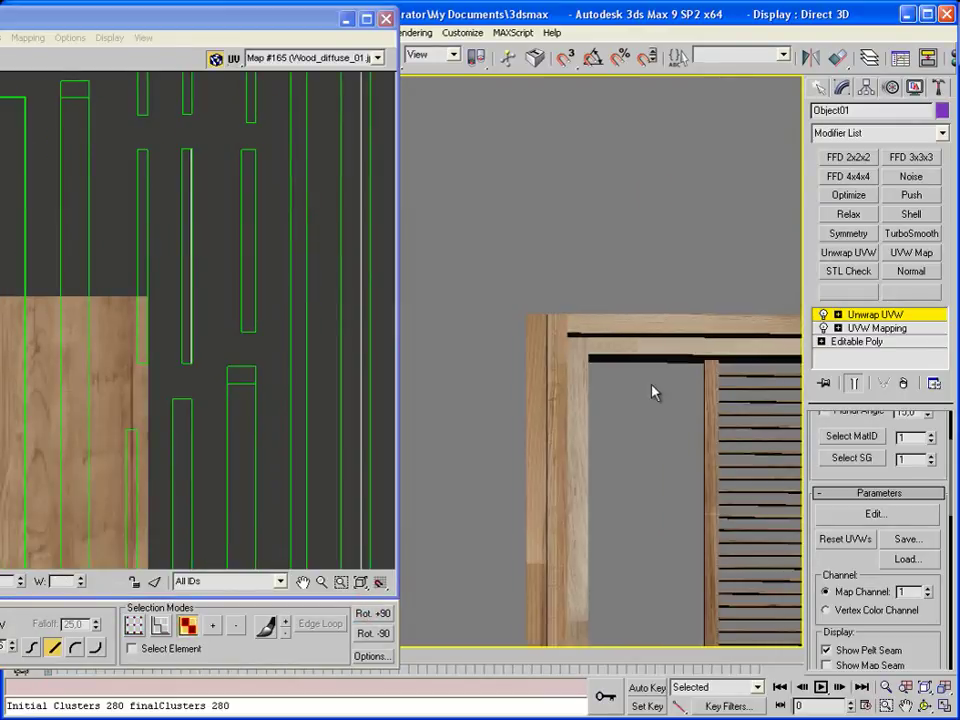
pyautogui.scroll(2, 562, 337)
pyautogui.scroll(2, 562, 337)
pyautogui.click(561, 336)
pyautogui.scroll(-3, 258, 273)
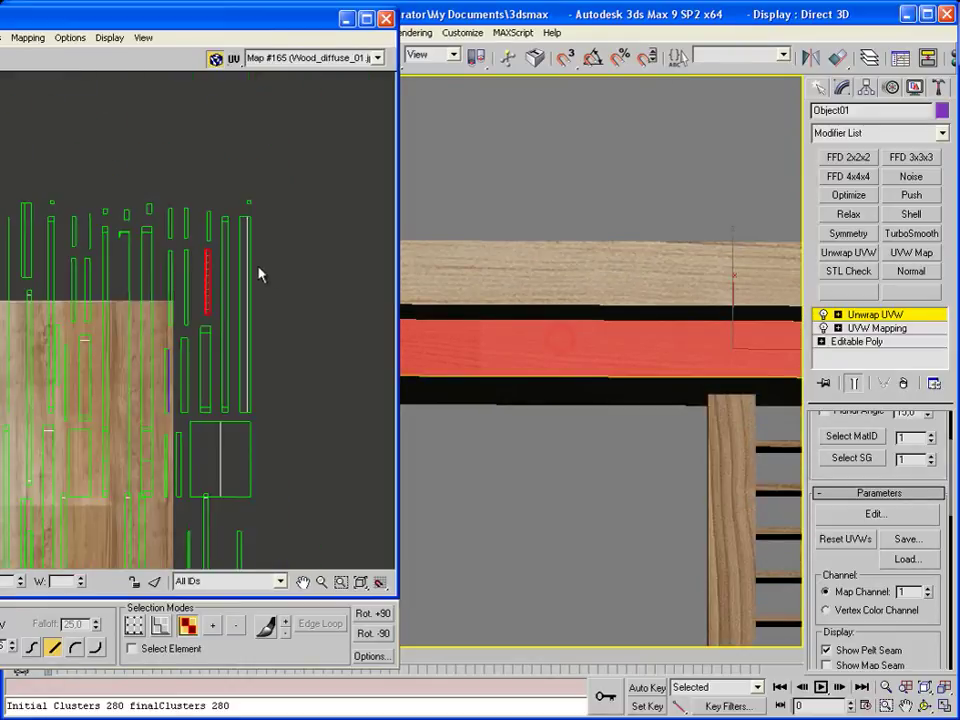
pyautogui.moveTo(55, 18); pyautogui.dragTo(257, 19)
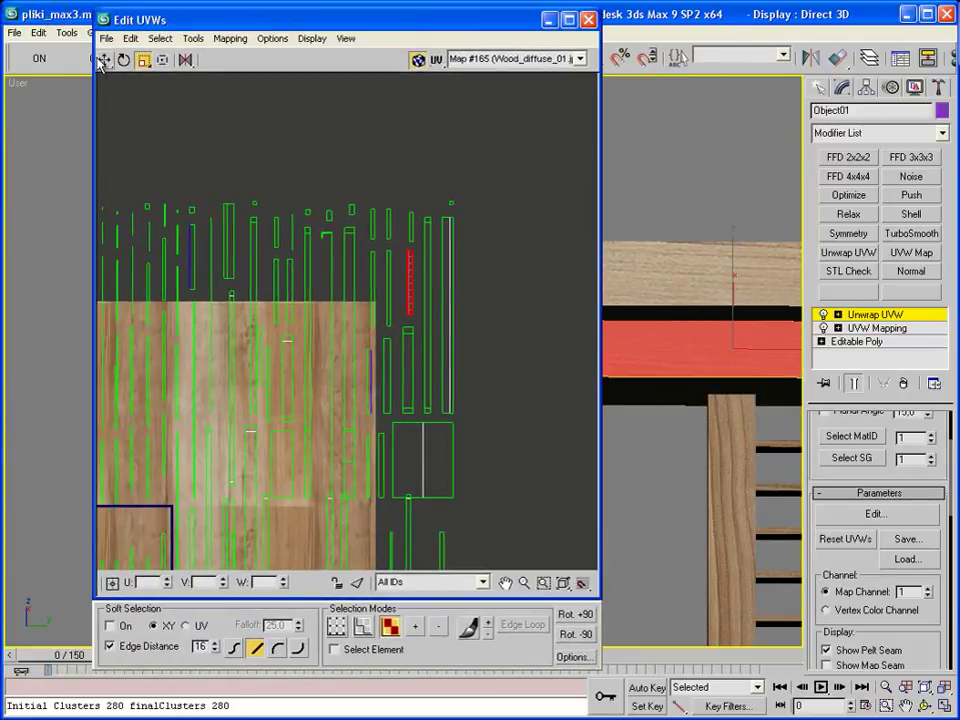
pyautogui.moveTo(408, 312); pyautogui.dragTo(316, 439)
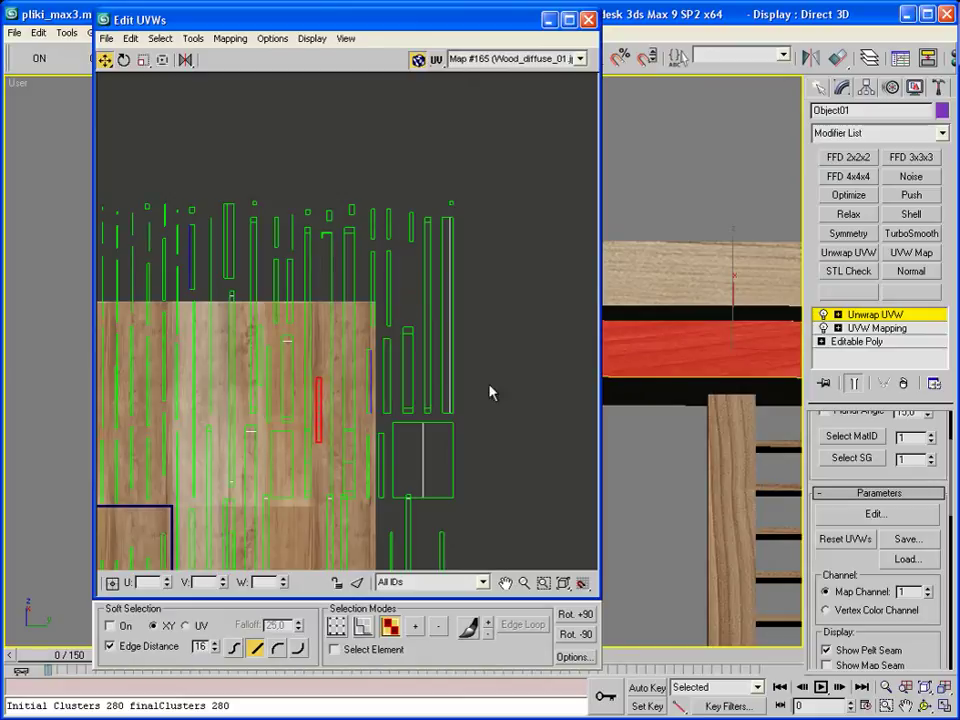
pyautogui.moveTo(527, 22); pyautogui.dragTo(259, 22)
pyautogui.scroll(-4, 662, 463)
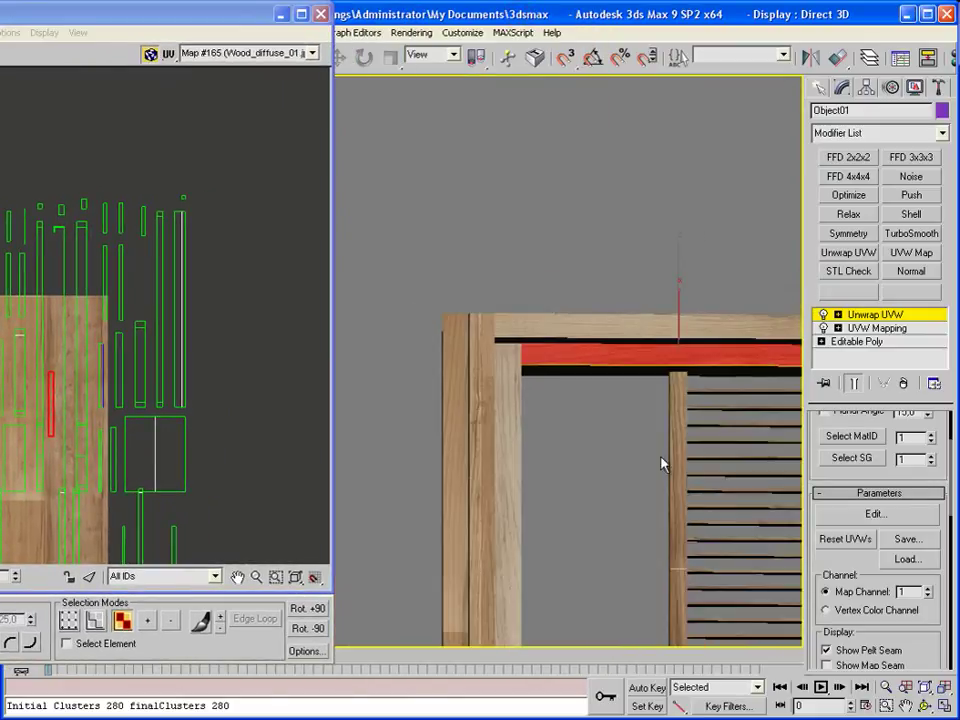
# Clear the selection, orbit to the right frame post and select one of its faces.
pyautogui.click(606, 116)
pyautogui.moveTo(611, 508)
pyautogui.keyDown('alt'); pyautogui.mouseDown(button='middle')
pyautogui.moveTo(660, 364)
pyautogui.moveTo(657, 406)
pyautogui.mouseUp(button='middle'); pyautogui.keyUp('alt')
pyautogui.moveTo(510, 413)
pyautogui.keyDown('alt'); pyautogui.mouseDown(button='middle')
pyautogui.moveTo(626, 336)
pyautogui.moveTo(671, 349)
pyautogui.moveTo(649, 336)
pyautogui.mouseUp(button='middle'); pyautogui.keyUp('alt')
pyautogui.scroll(3, 742, 247)
pyautogui.scroll(3, 742, 247)
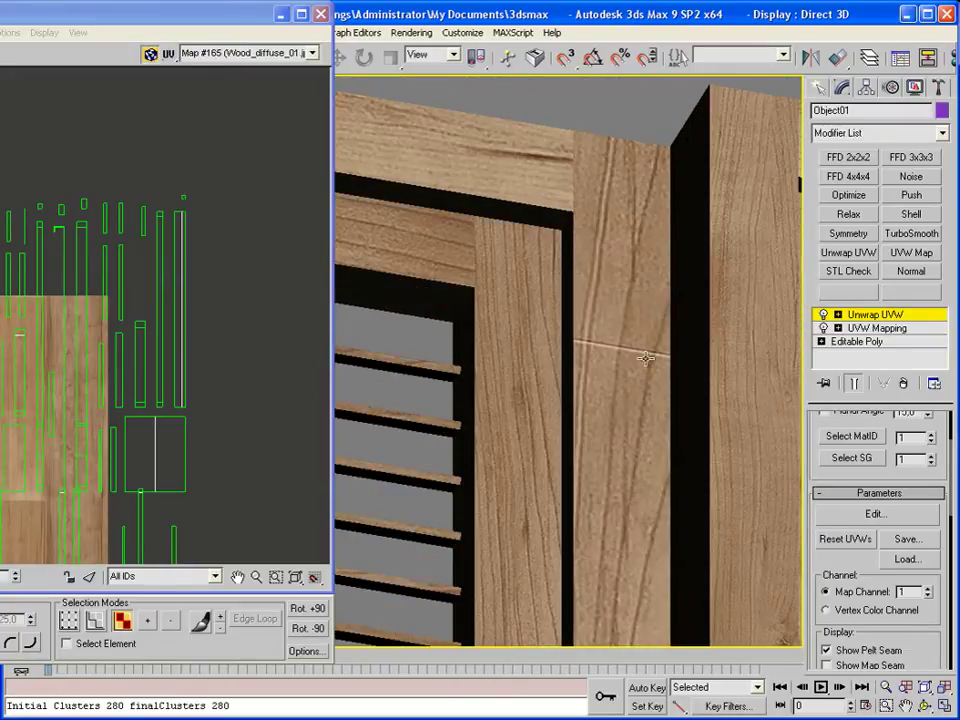
pyautogui.click(640, 352)
pyautogui.scroll(2, 213, 297)
pyautogui.scroll(2, 213, 297)
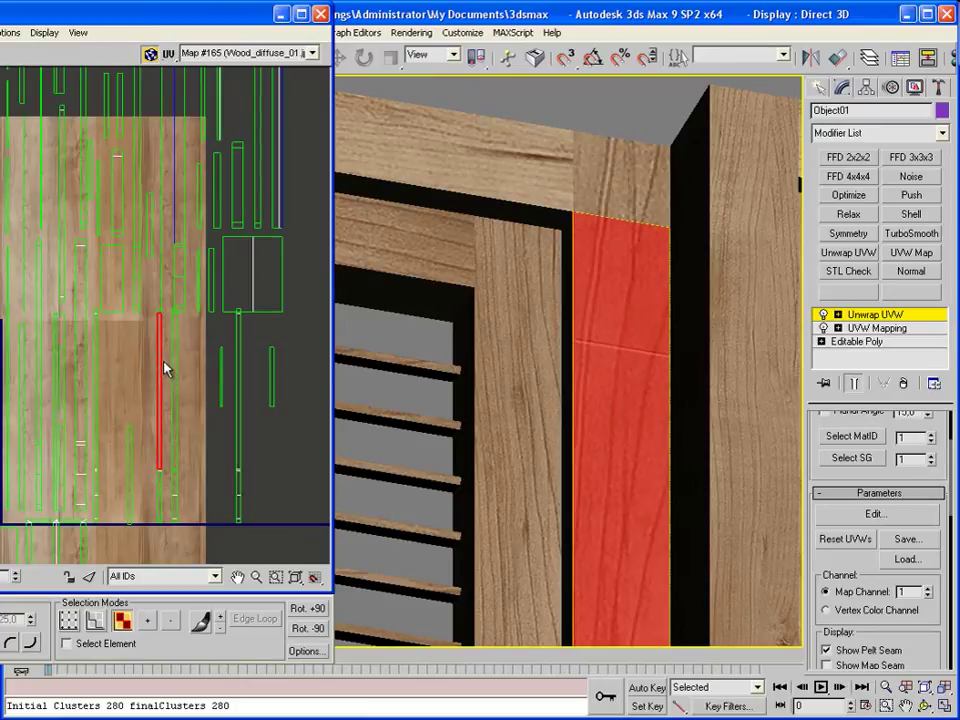
pyautogui.scroll(2, 160, 350)
# With Select Element on, grab the post's whole UV island and slide it down the texture.
pyautogui.click(66, 643)
pyautogui.click(142, 455)
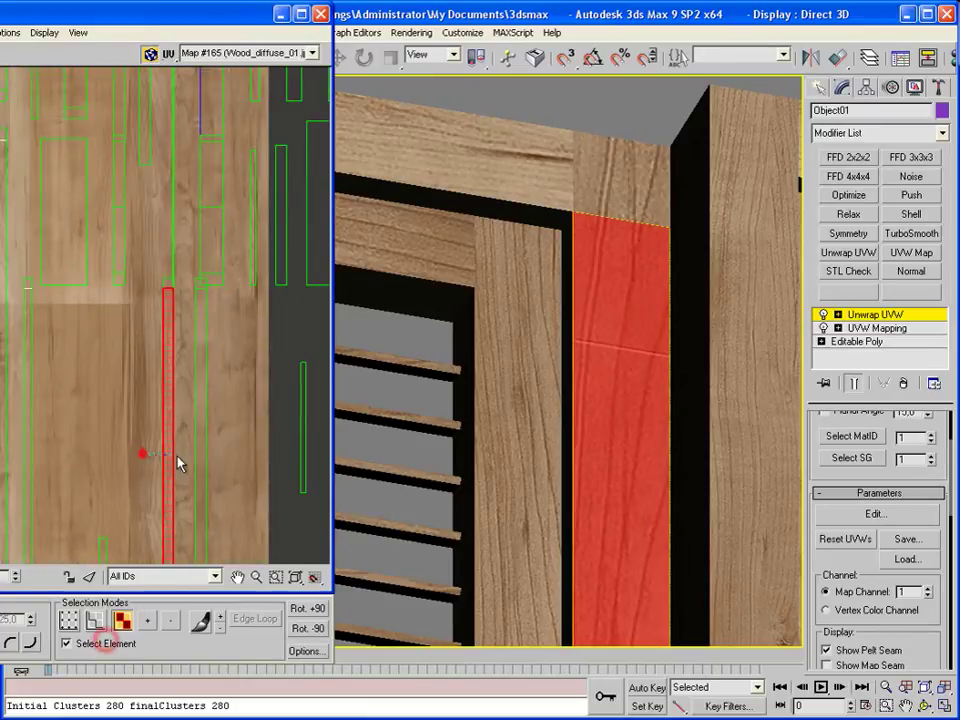
pyautogui.moveTo(166, 428); pyautogui.dragTo(166, 453)
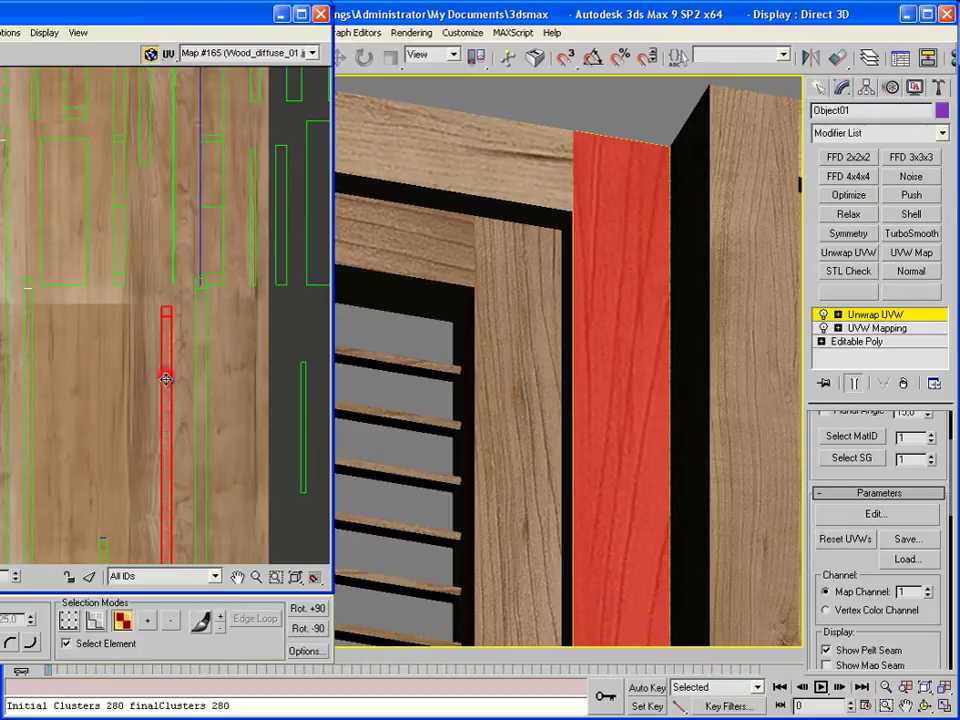
pyautogui.scroll(-5, 639, 400)
# Clear the selection and orbit around the louvred door to review the frame's grain.
pyautogui.moveTo(639, 400)
pyautogui.keyDown('alt'); pyautogui.mouseDown(button='middle')
pyautogui.moveTo(688, 259)
pyautogui.moveTo(645, 460)
pyautogui.mouseUp(button='middle'); pyautogui.keyUp('alt')
pyautogui.scroll(5, 645, 460)
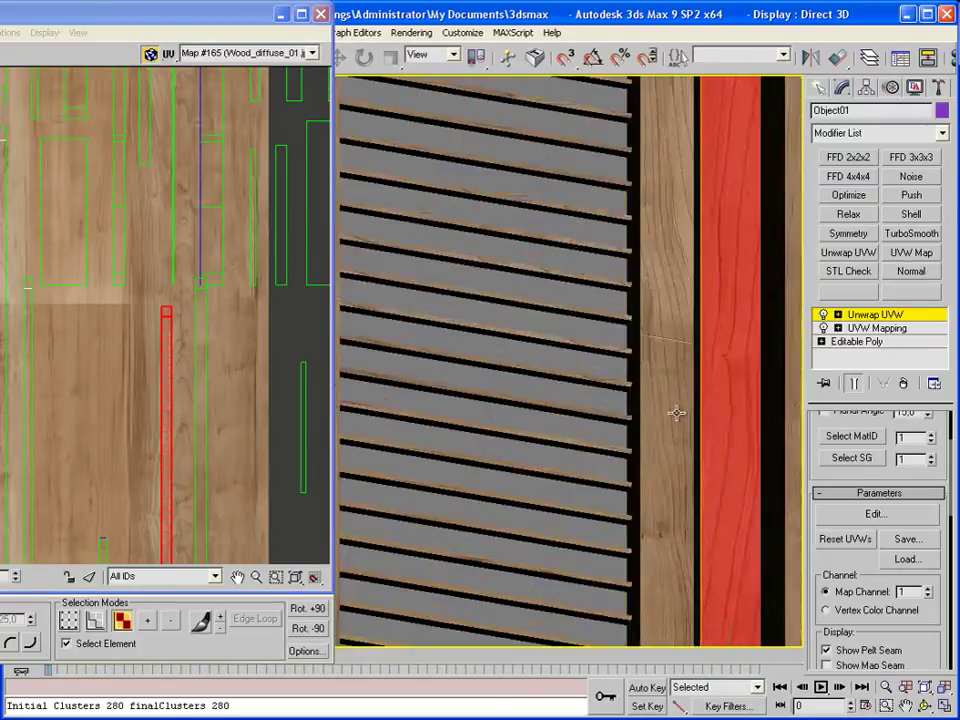
pyautogui.scroll(2, 675, 413)
pyautogui.click(647, 301)
pyautogui.scroll(-2, 318, 430)
pyautogui.scroll(-5, 606, 407)
pyautogui.moveTo(606, 407)
pyautogui.keyDown('alt'); pyautogui.mouseDown(button='middle')
pyautogui.moveTo(643, 381)
pyautogui.moveTo(549, 390)
pyautogui.moveTo(585, 476)
pyautogui.moveTo(578, 343)
pyautogui.moveTo(539, 359)
pyautogui.mouseUp(button='middle'); pyautogui.keyUp('alt')
pyautogui.scroll(3, 549, 390)
pyautogui.scroll(-3, 530, 284)
pyautogui.scroll(-4, 539, 359)
pyautogui.moveTo(478, 480)
pyautogui.keyDown('alt'); pyautogui.mouseDown(button='middle')
pyautogui.moveTo(482, 456)
pyautogui.moveTo(497, 450)
pyautogui.moveTo(445, 451)
pyautogui.mouseUp(button='middle'); pyautogui.keyUp('alt')
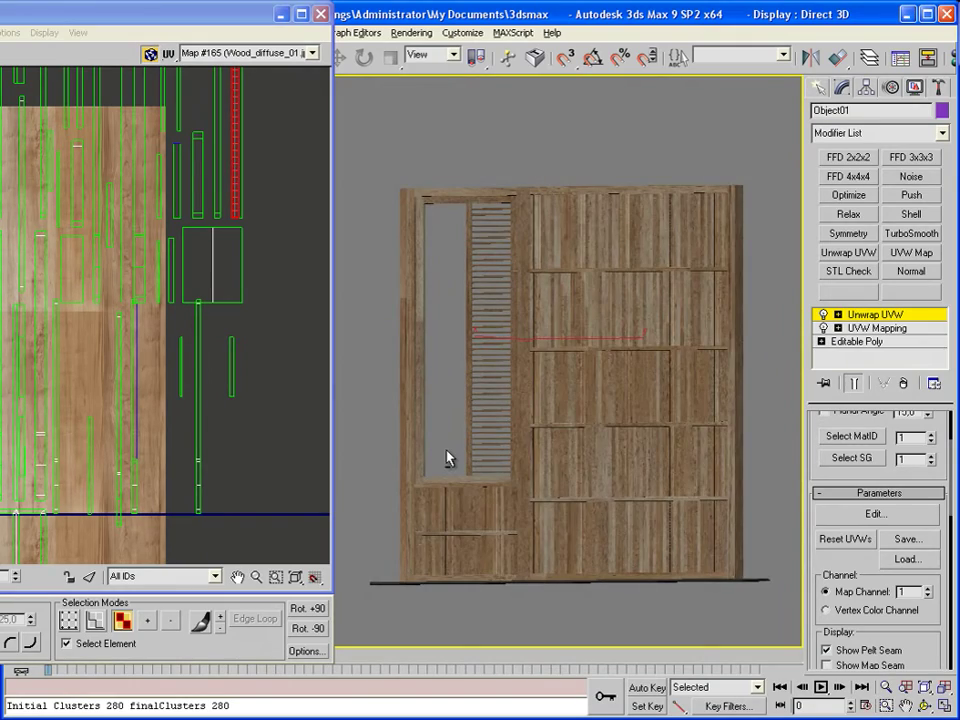
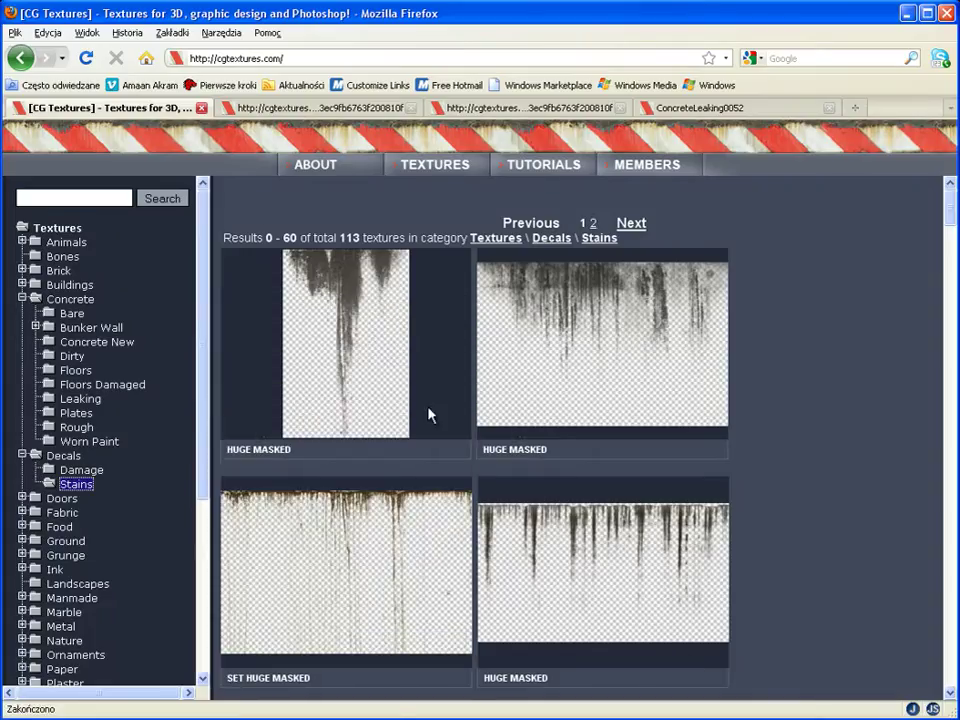
# Try a 1600 px height in Image Size for the green stain image, then cancel.
pyautogui.scroll(-5, 636, 506)
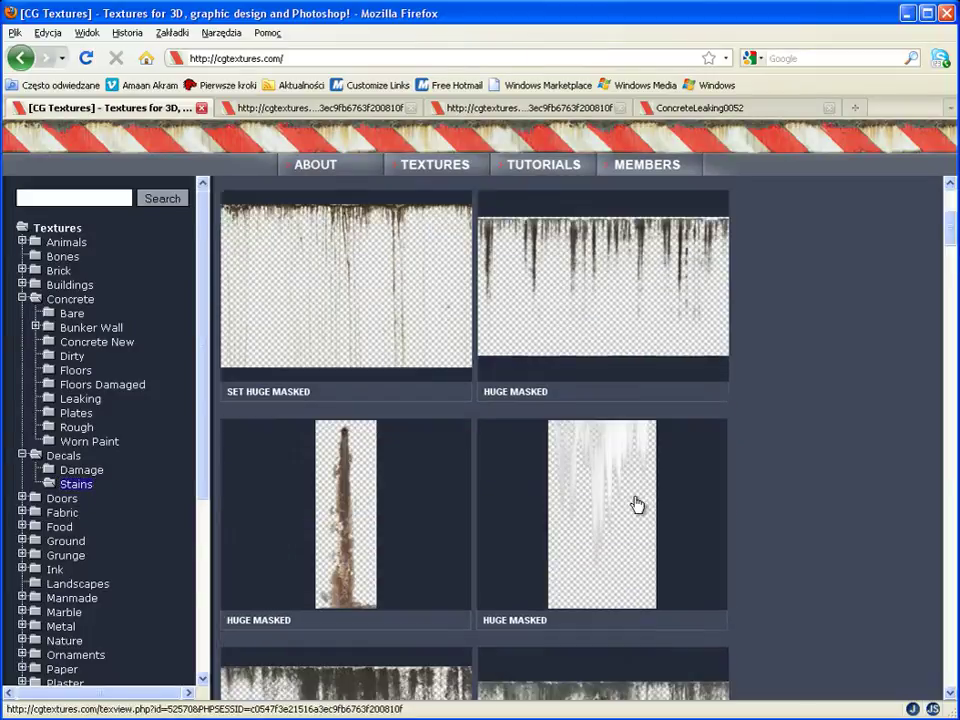
pyautogui.scroll(-4, 729, 510)
pyautogui.scroll(-4, 800, 300)
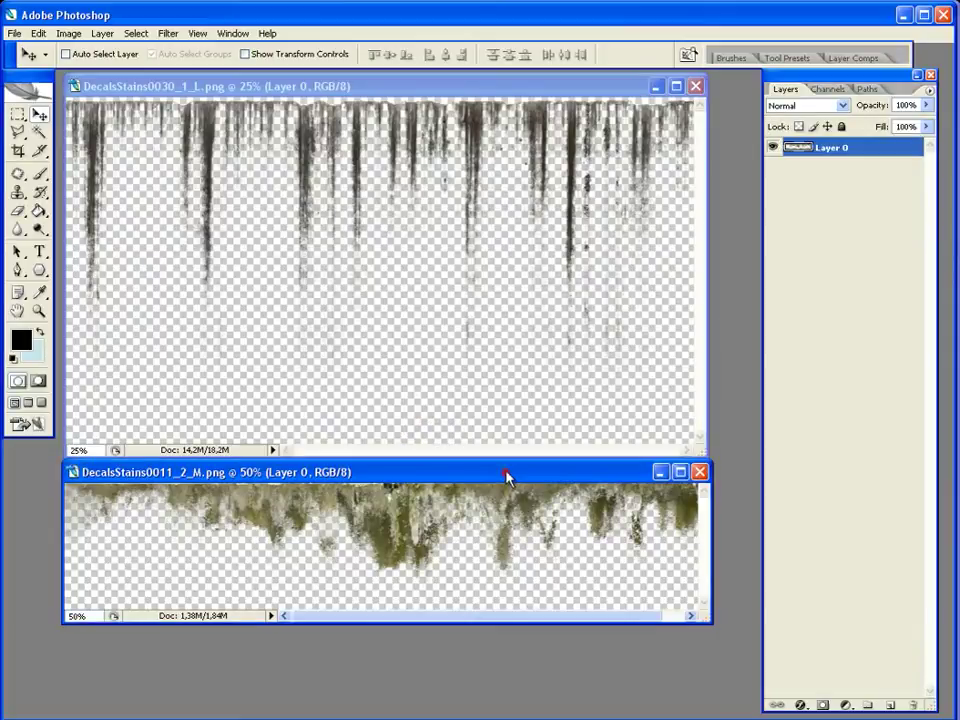
pyautogui.moveTo(506, 471); pyautogui.dragTo(506, 240)
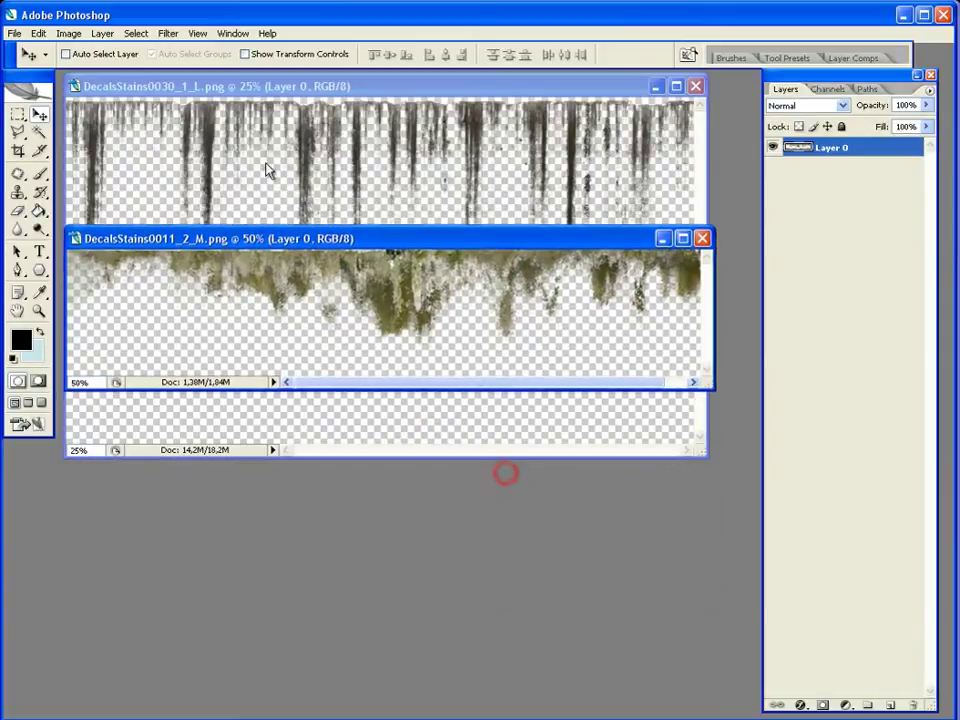
pyautogui.click(70, 33)
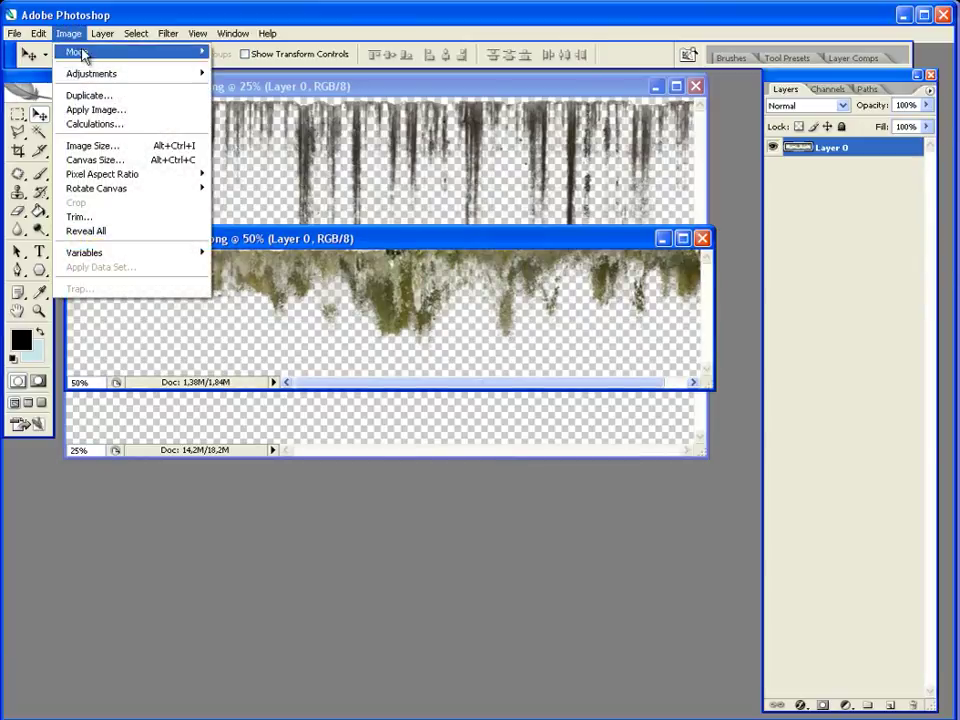
pyautogui.click(100, 146)
pyautogui.doubleClick(557, 259)
pyautogui.write('1600')
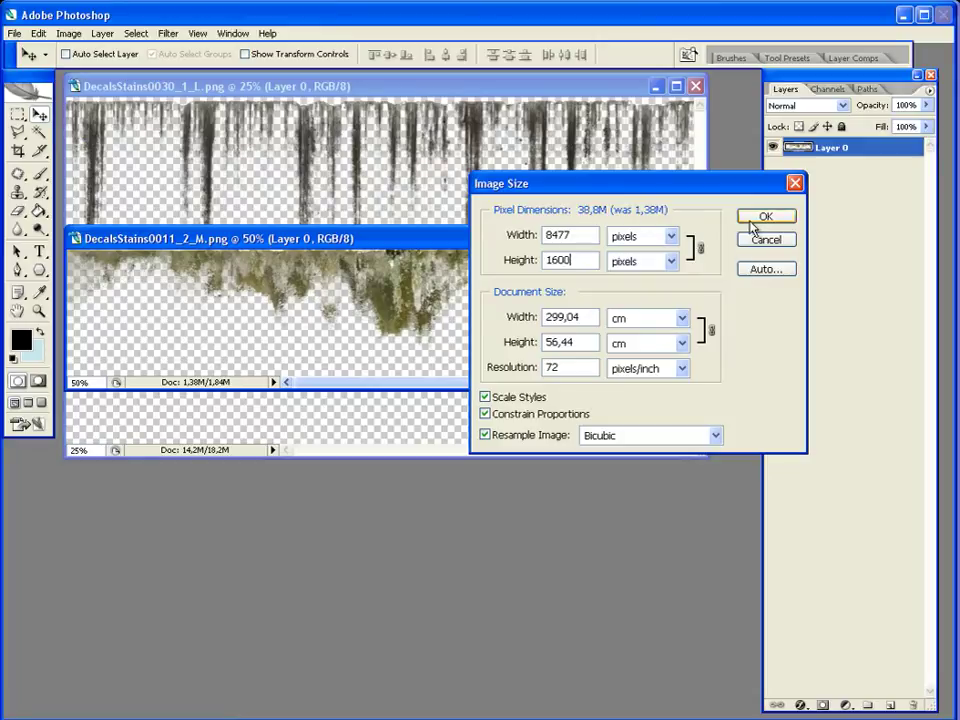
pyautogui.click(766, 240)
# Enlarge the canvas height to 1600 pixels with Canvas Size.
pyautogui.click(70, 33)
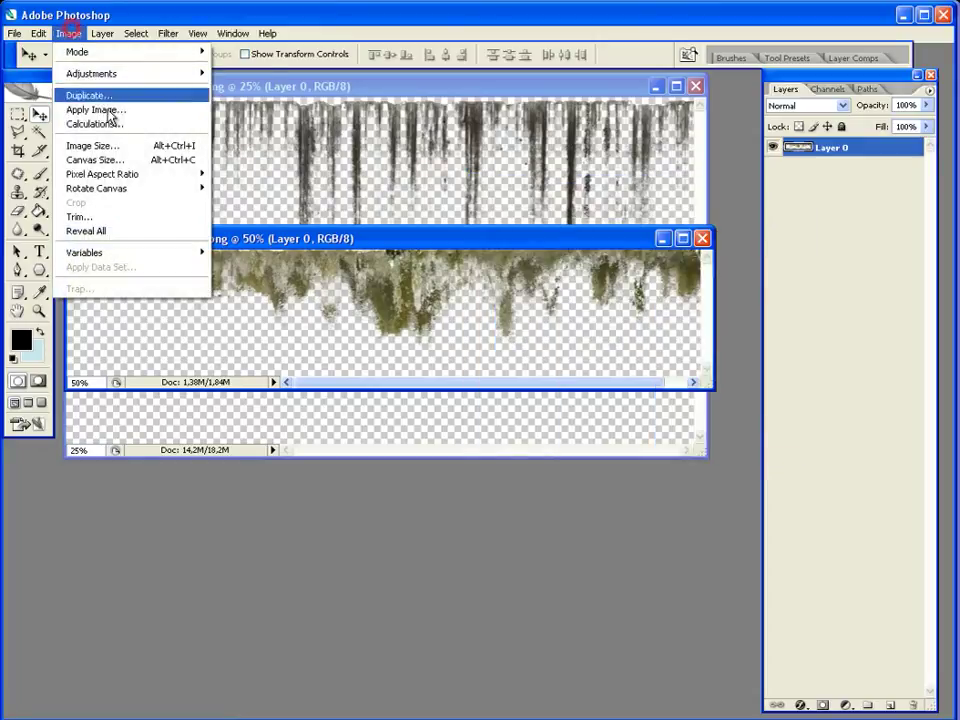
pyautogui.click(123, 162)
pyautogui.doubleClick(744, 493)
pyautogui.write('1600')
pyautogui.click(922, 394)
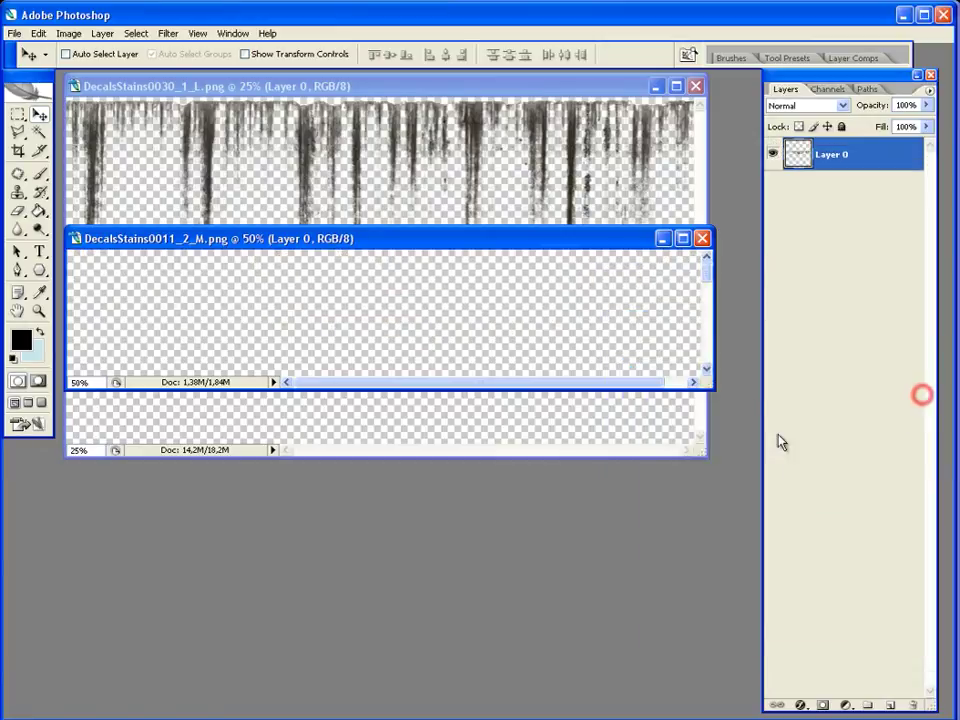
# Enlarge the document window and move the stain strip to the canvas top edge.
pyautogui.moveTo(707, 385); pyautogui.dragTo(720, 712)
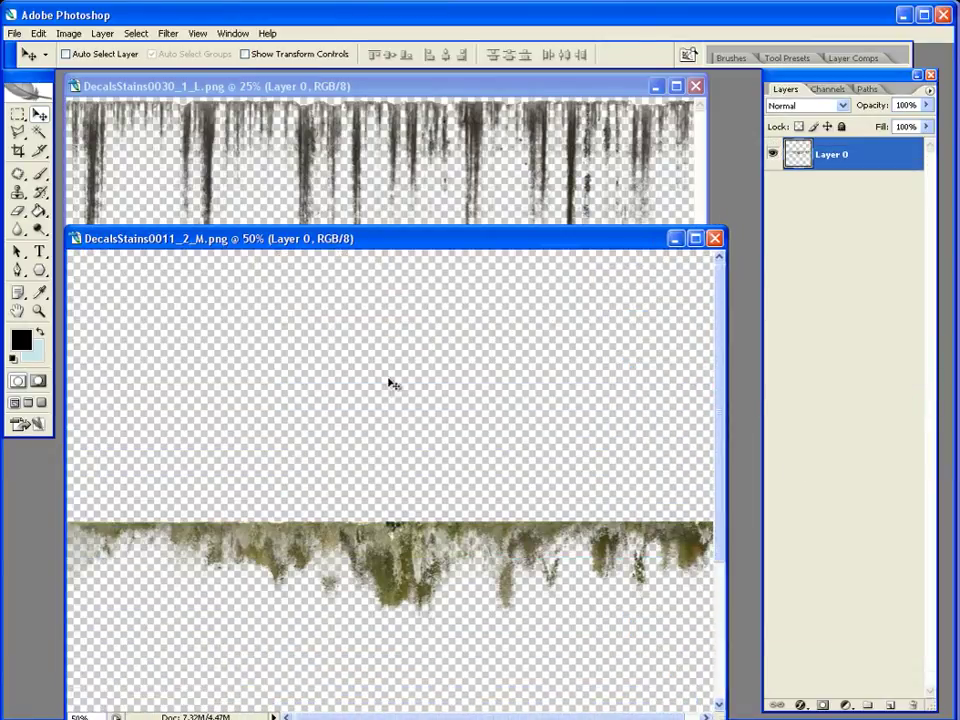
pyautogui.keyDown('alt'); pyautogui.scroll(-1, 371, 446); pyautogui.keyUp('alt')
pyautogui.keyDown('alt'); pyautogui.scroll(-1, 390, 470); pyautogui.keyUp('alt')
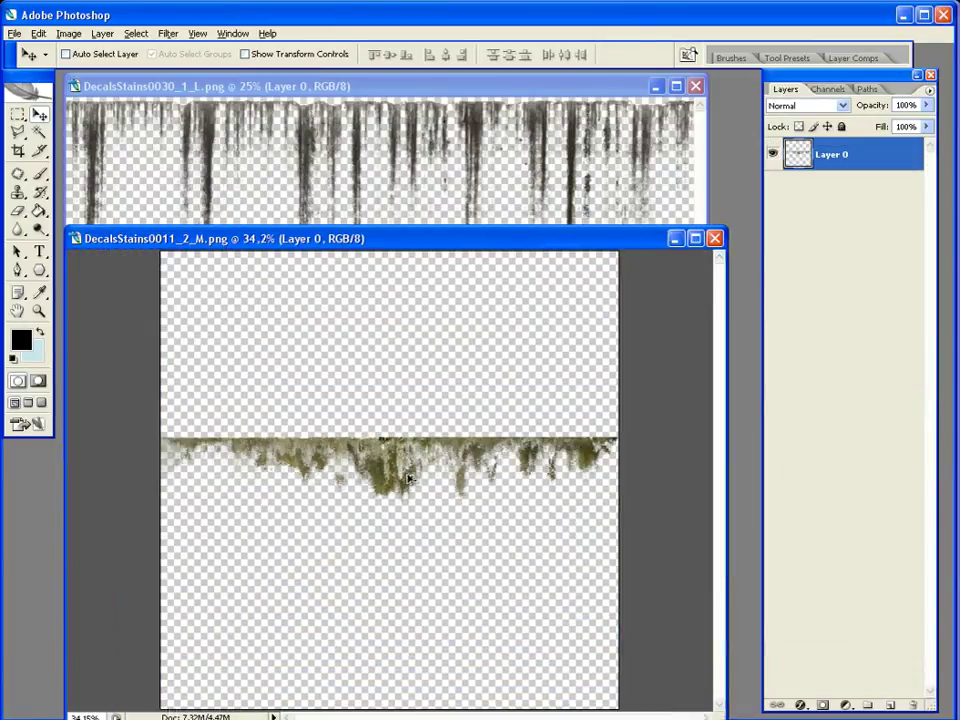
pyautogui.keyDown('alt'); pyautogui.scroll(-1, 324, 385); pyautogui.keyUp('alt')
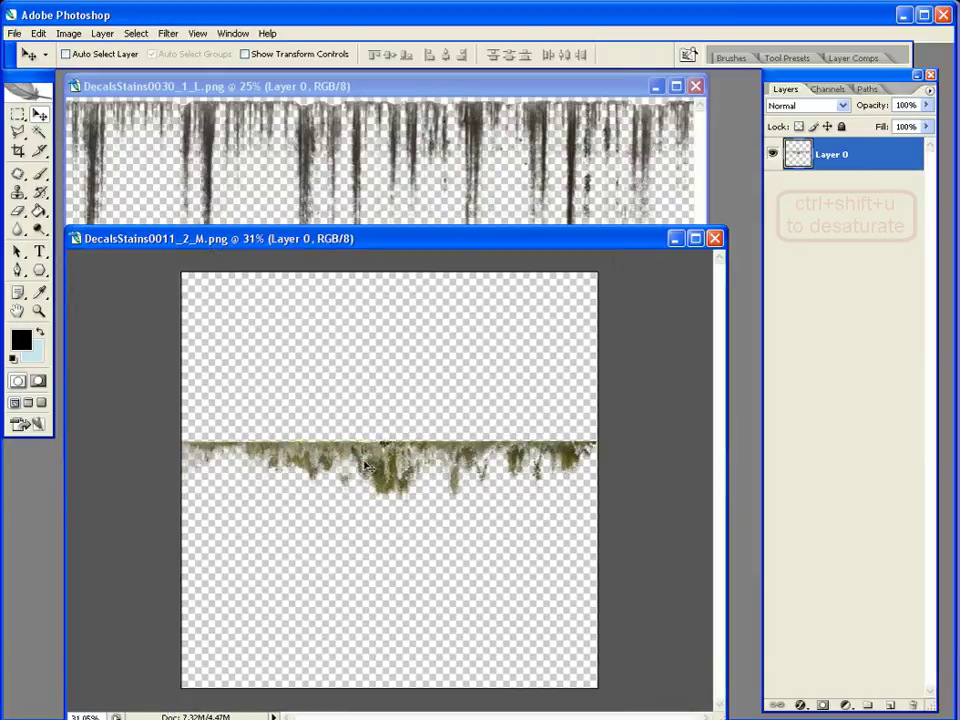
pyautogui.moveTo(364, 633); pyautogui.dragTo(364, 461)
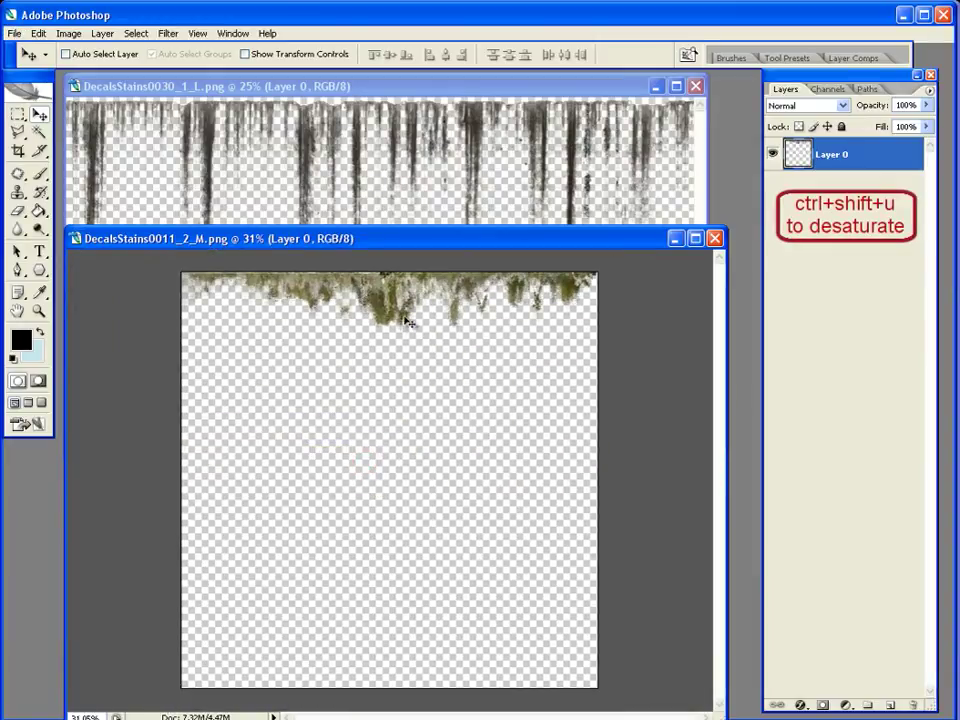
# Desaturate the stains to grey and lighten their midtones with Levels.
pyautogui.hotkey('ctrl', 'shift', 'u')
pyautogui.hotkey('ctrl', 'l')
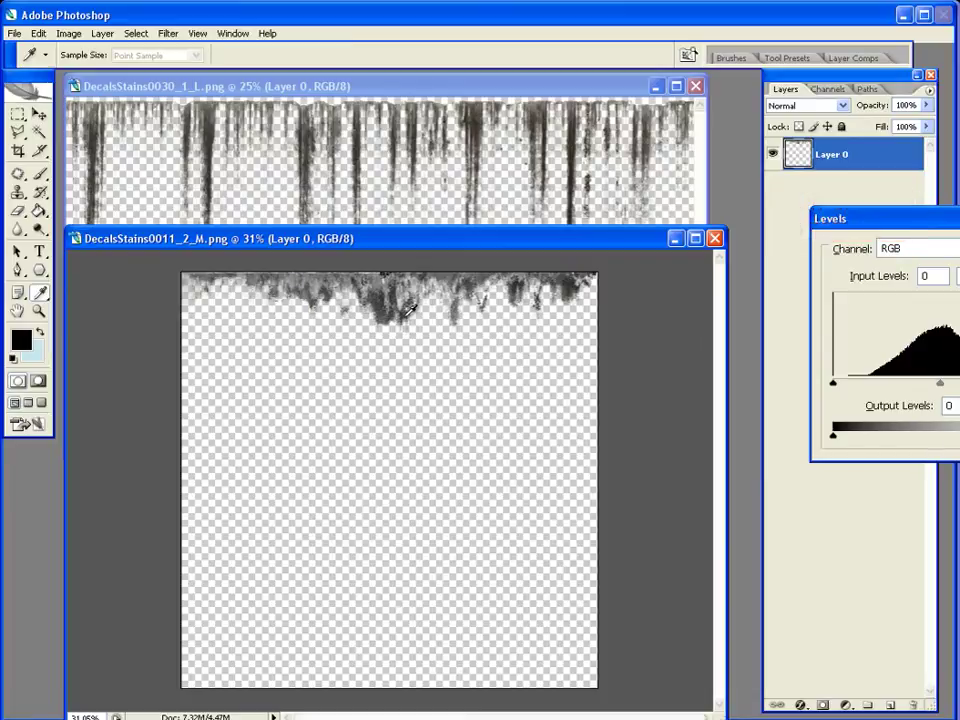
pyautogui.moveTo(955, 383); pyautogui.dragTo(932, 388)
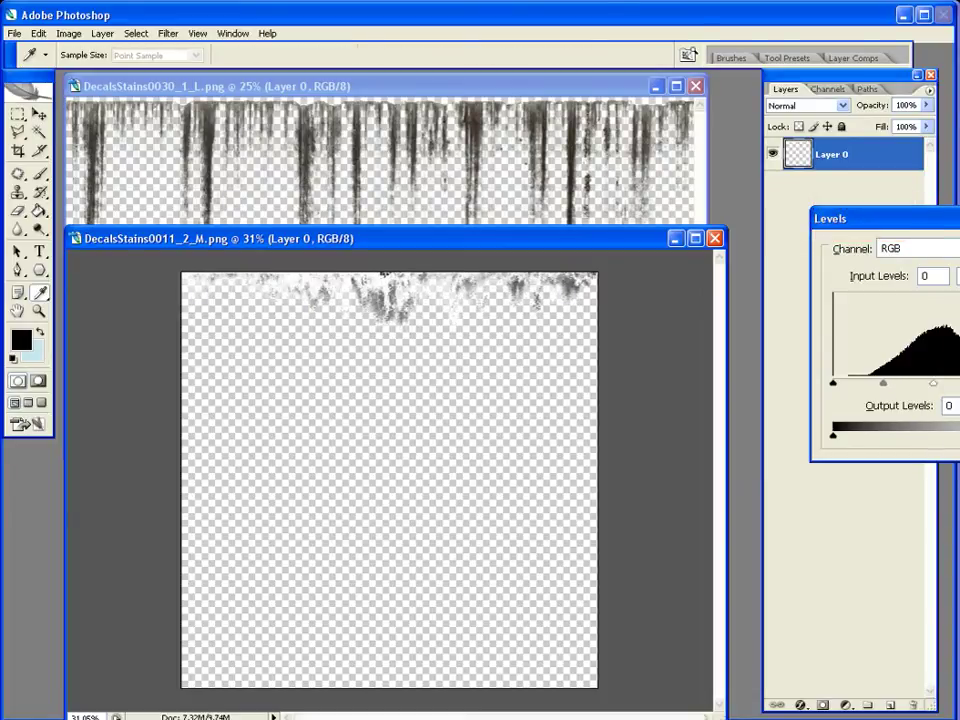
pyautogui.press('Return')
# Add a new Layer 1 filled solid black and place it beneath the stains layer.
pyautogui.press('v')
pyautogui.click(929, 89)
pyautogui.click(955, 125)
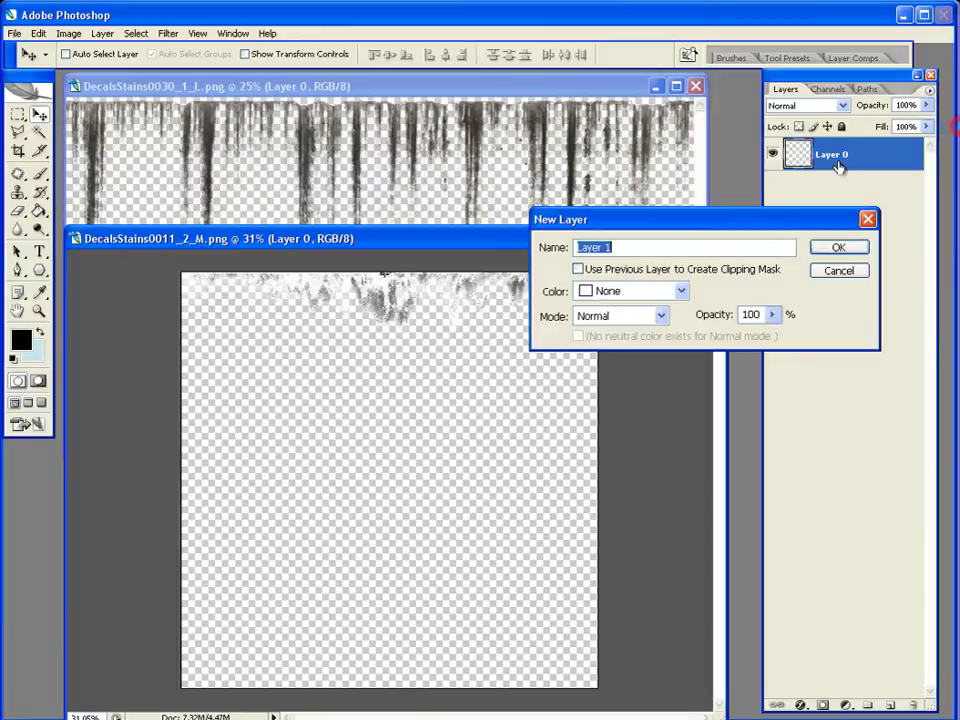
pyautogui.click(830, 248)
pyautogui.click(39, 211)
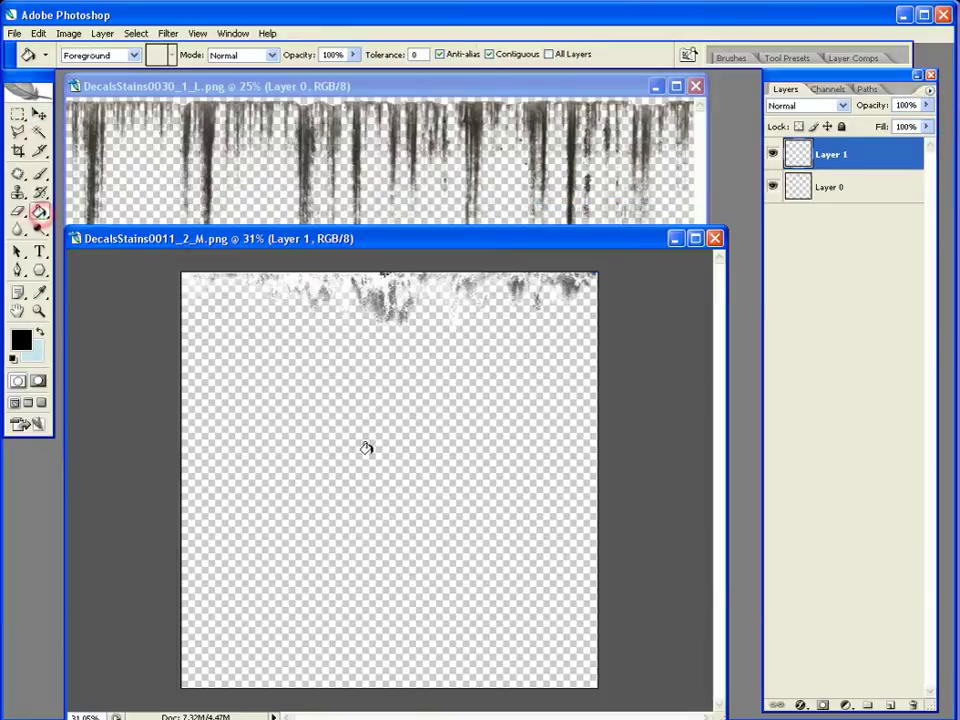
pyautogui.click(366, 448)
pyautogui.moveTo(800, 154); pyautogui.dragTo(814, 196)
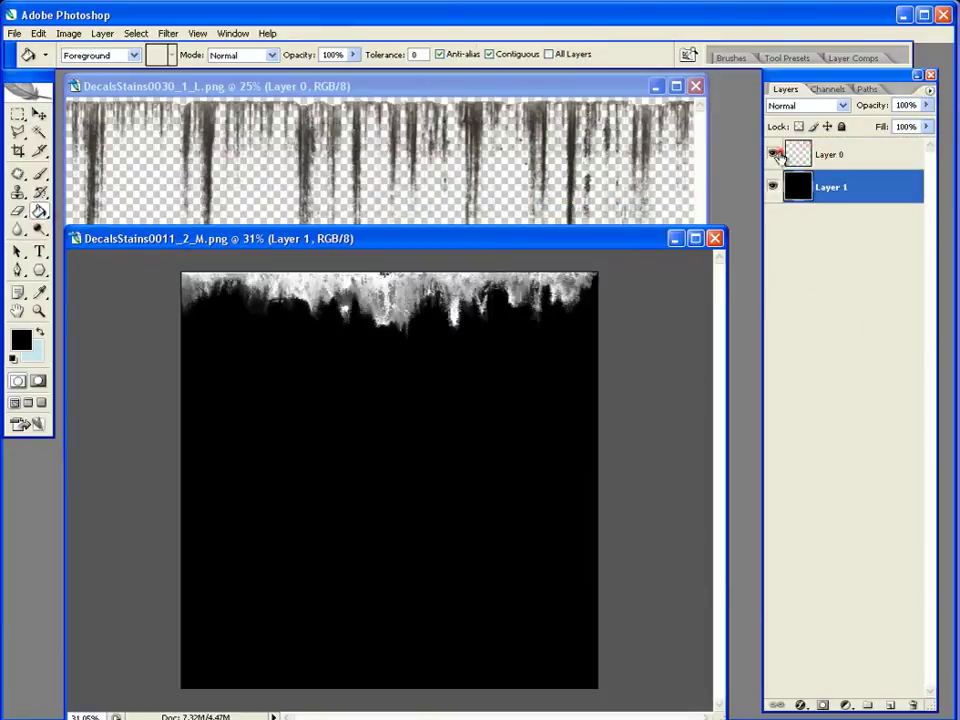
# Darken the shadows of stains Layer 0 with Levels for stronger contrast.
pyautogui.click(856, 154)
pyautogui.hotkey('ctrl', 'l')
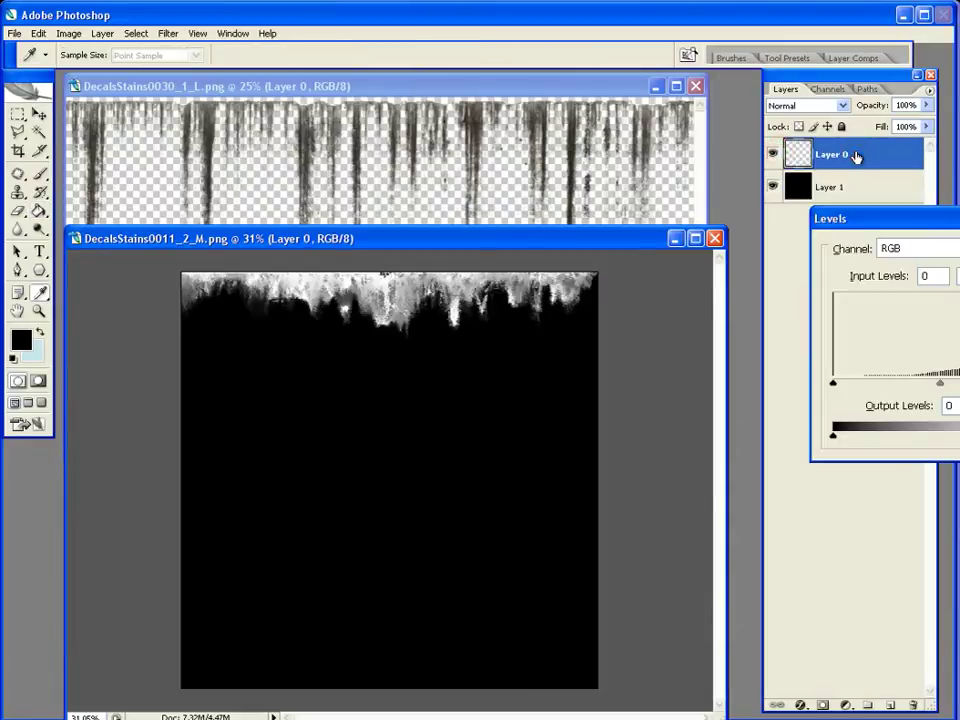
pyautogui.moveTo(836, 388)
pyautogui.mouseDown()
pyautogui.moveTo(959, 388)
pyautogui.moveTo(866, 384)
pyautogui.moveTo(876, 384)
pyautogui.mouseUp()
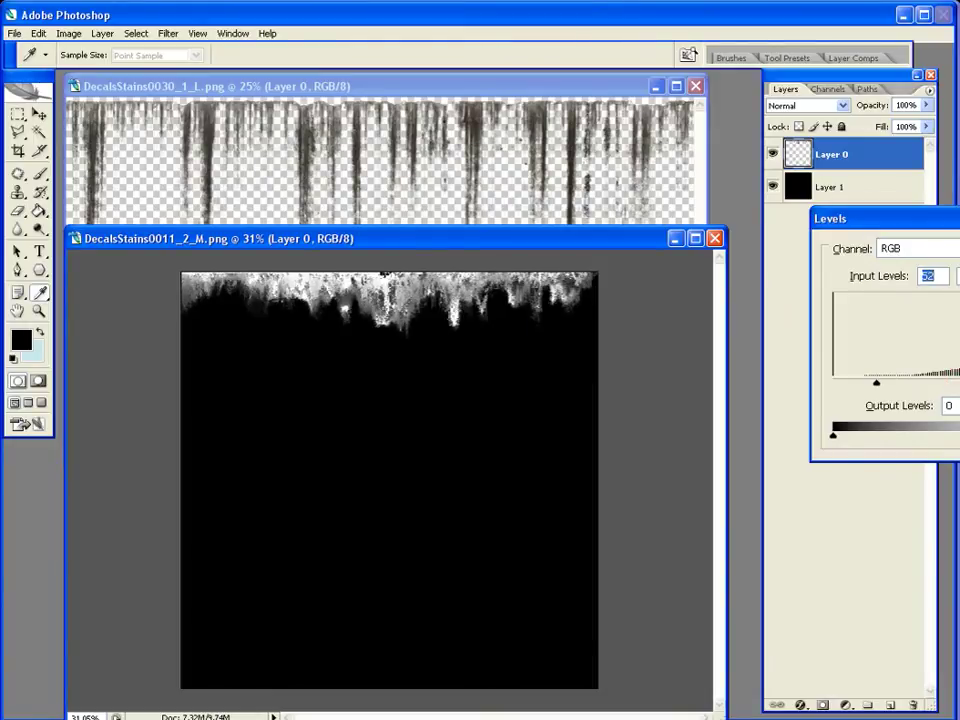
pyautogui.press('Return')
# Paste the DecalsStains0030_1_L drip stains into DecalsStains0011_2_M as a new layer.
pyautogui.press('g')
pyautogui.click(493, 93)
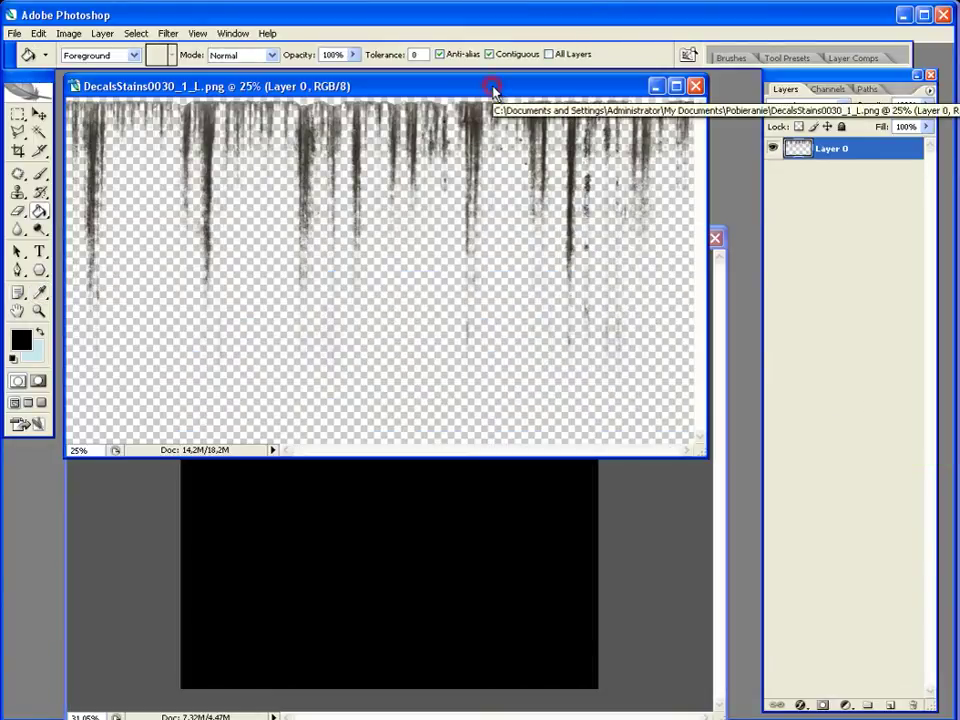
pyautogui.click(634, 548)
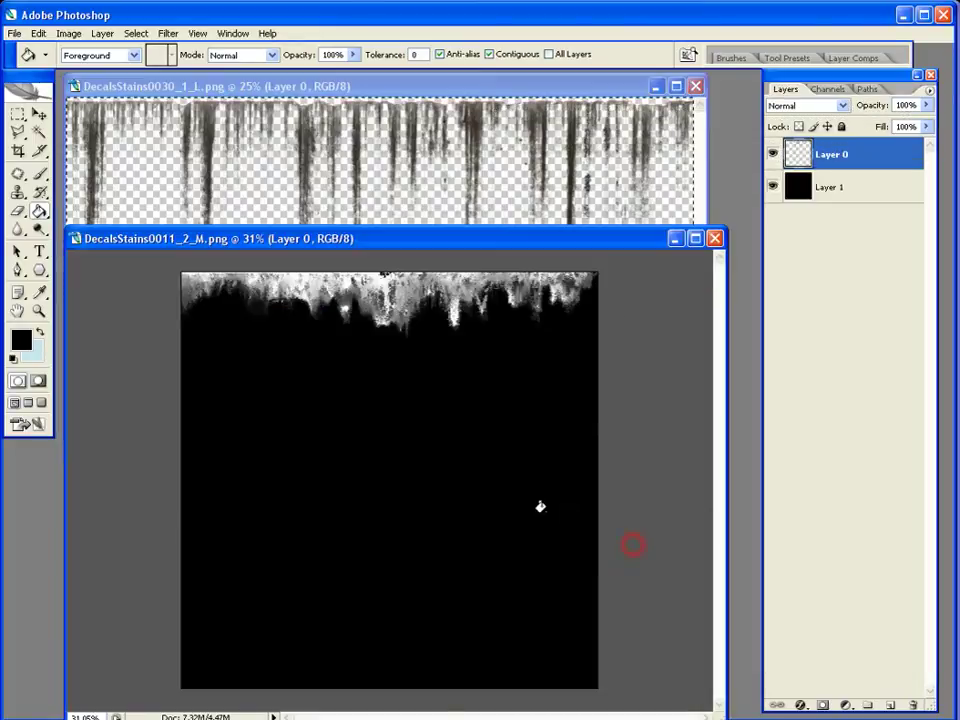
pyautogui.hotkey('ctrl', 'v')
# Free-transform the pasted drip layer, shrinking it to about half width.
pyautogui.click(39, 115)
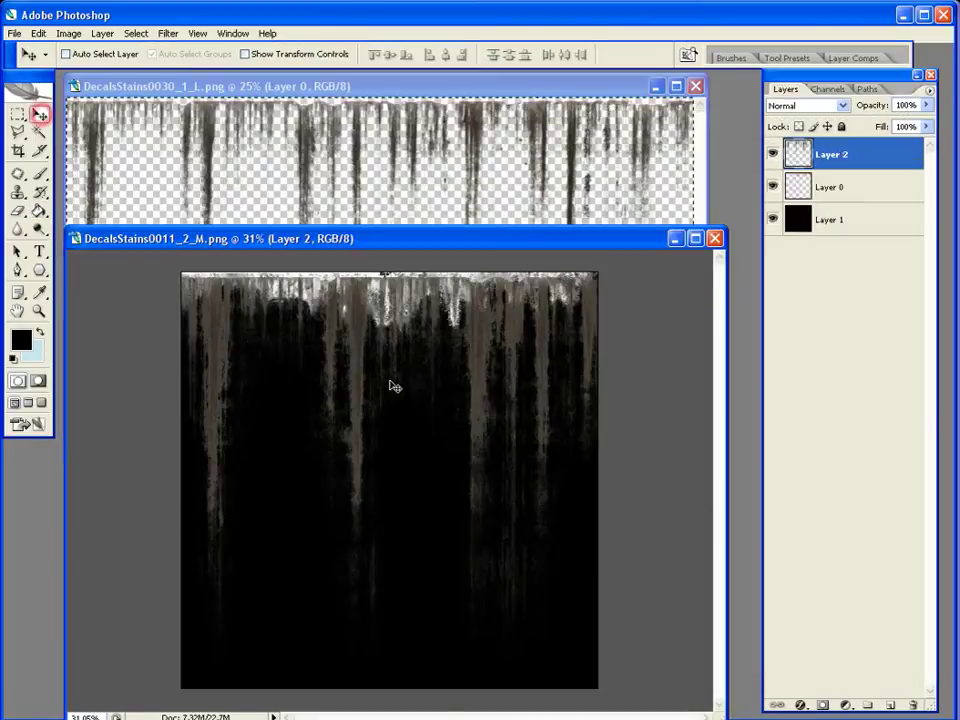
pyautogui.hotkey('ctrl', 't')
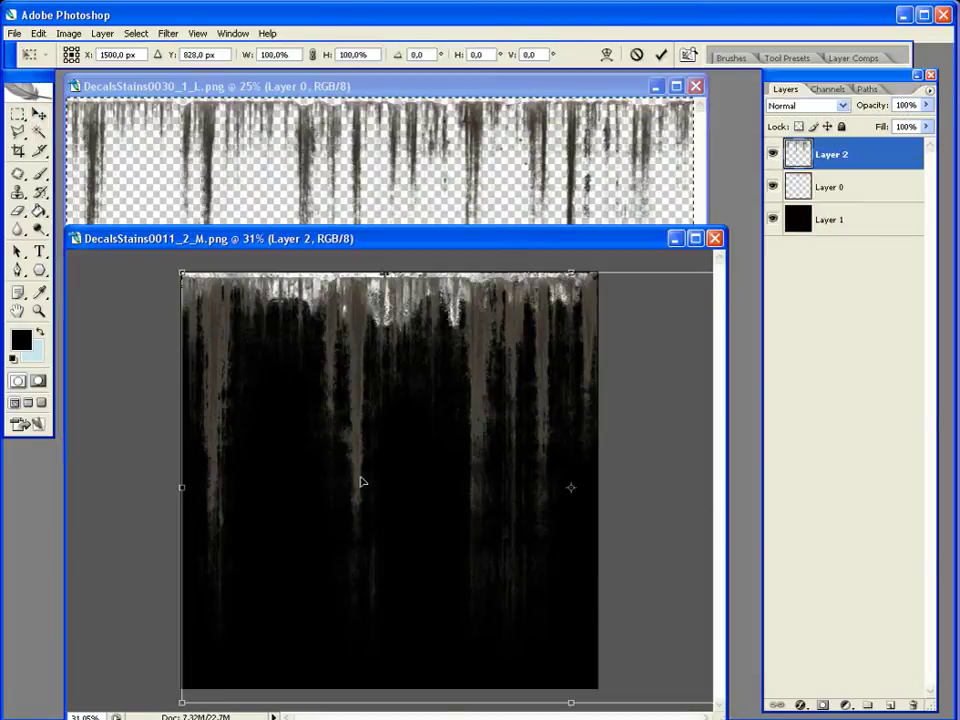
pyautogui.keyDown('alt'); pyautogui.scroll(-2, 360, 480); pyautogui.keyUp('alt')
pyautogui.keyDown('alt'); pyautogui.scroll(-2, 488, 544); pyautogui.keyUp('alt')
pyautogui.keyDown('alt'); pyautogui.scroll(-1, 591, 580); pyautogui.keyUp('alt')
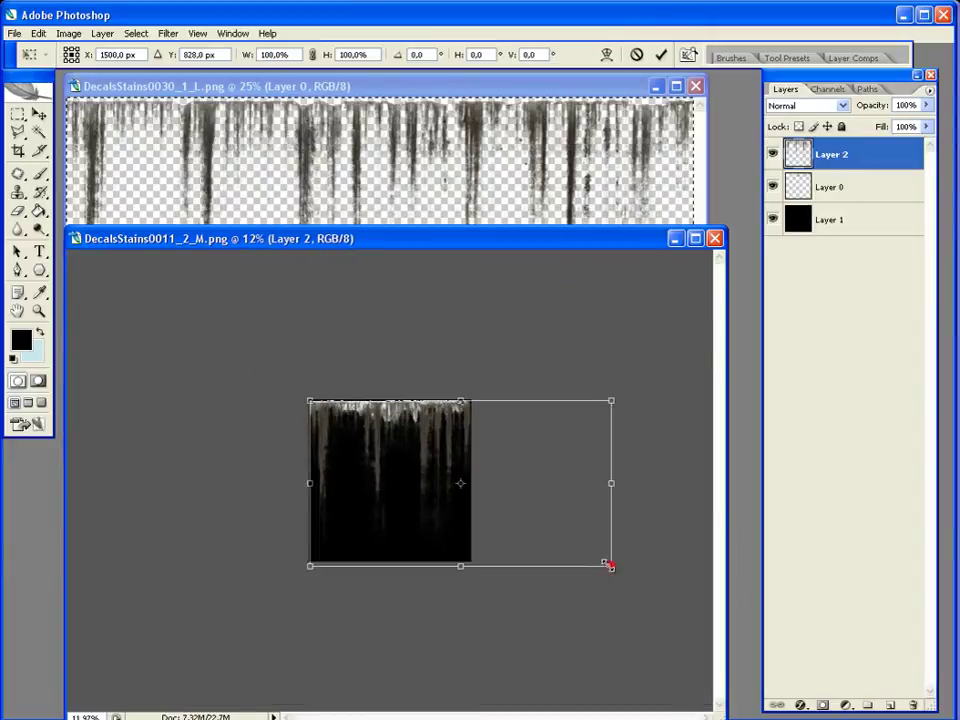
pyautogui.moveTo(611, 566); pyautogui.dragTo(471, 461)
# Shrink the drip layer further to roughly 32% by 29% and commit the transform.
pyautogui.keyDown('alt'); pyautogui.scroll(1, 447, 450); pyautogui.keyUp('alt')
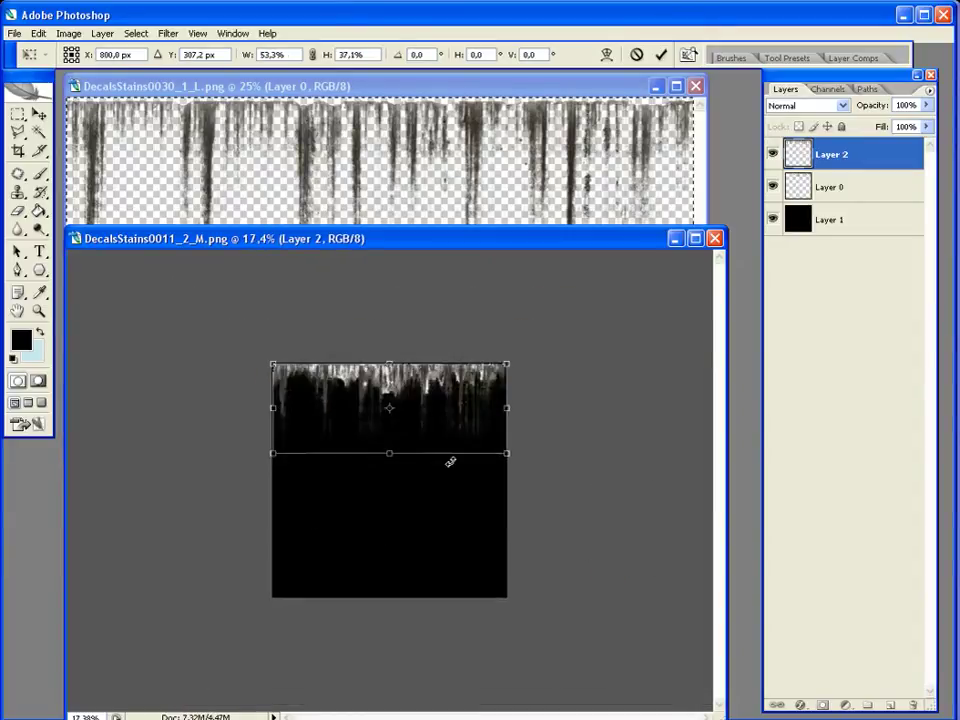
pyautogui.keyDown('alt'); pyautogui.scroll(1, 466, 448); pyautogui.keyUp('alt')
pyautogui.keyDown('alt'); pyautogui.scroll(1, 498, 419); pyautogui.keyUp('alt')
pyautogui.hotkey('alt', 'space')
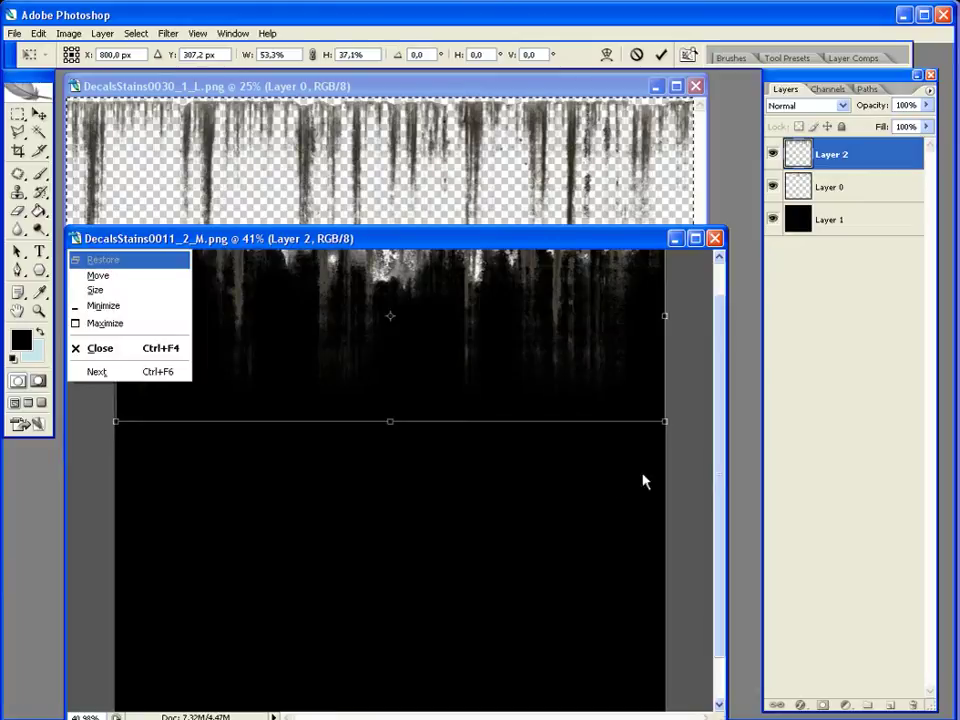
pyautogui.press('m')
pyautogui.click(624, 216)
pyautogui.moveTo(685, 397); pyautogui.dragTo(468, 354)
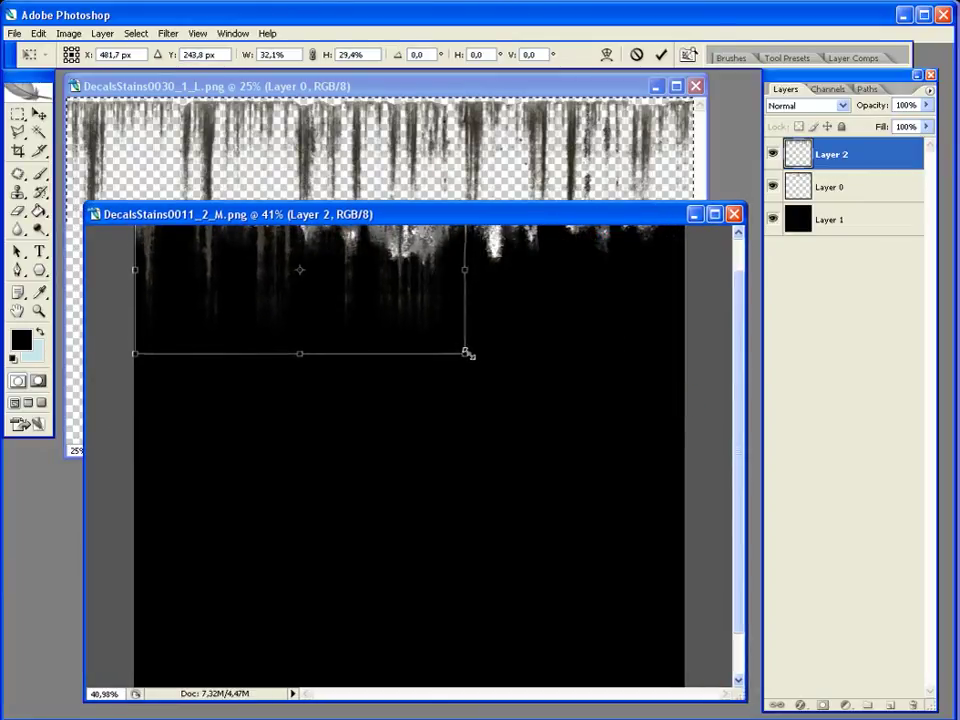
pyautogui.press('Return')
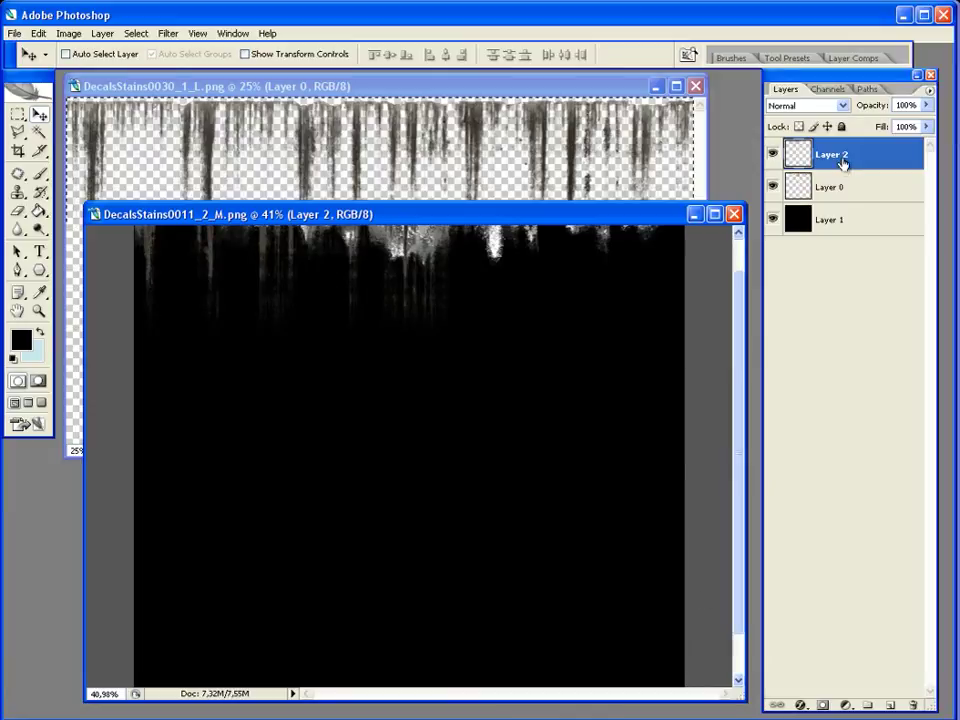
# Brighten drip Layer 2 by pulling its Levels midtone and white sliders left.
pyautogui.click(737, 606)
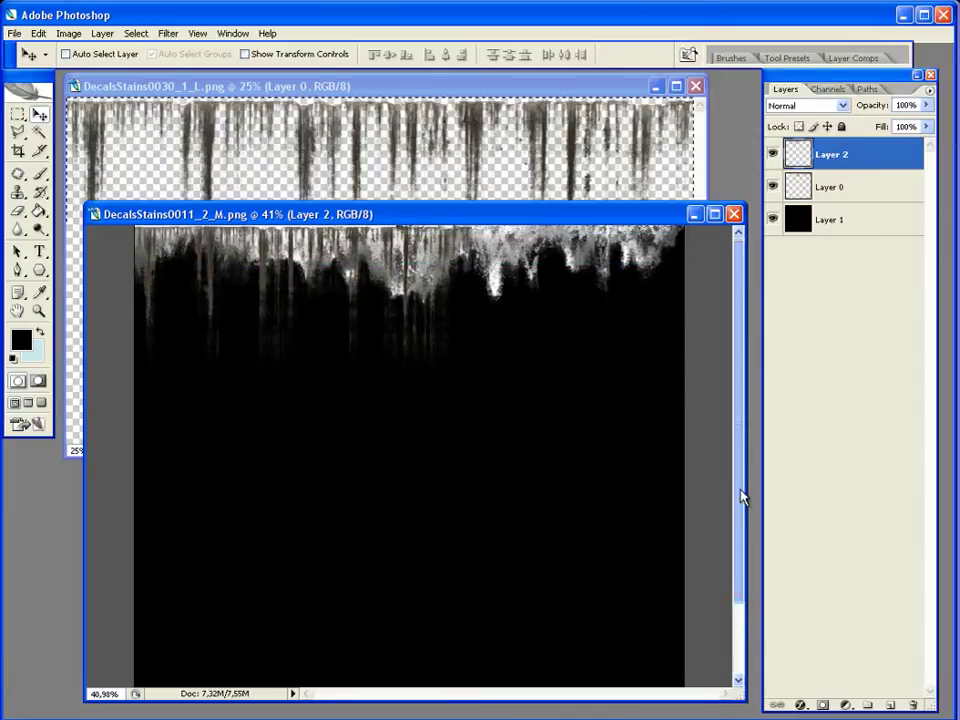
pyautogui.click(841, 168)
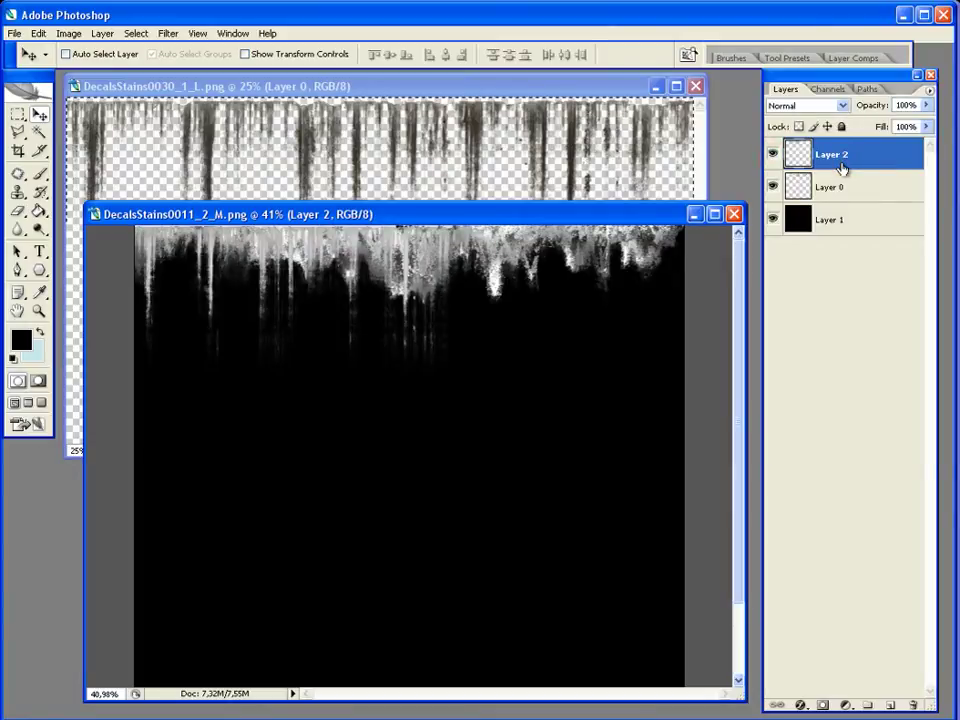
pyautogui.hotkey('ctrl', 'l')
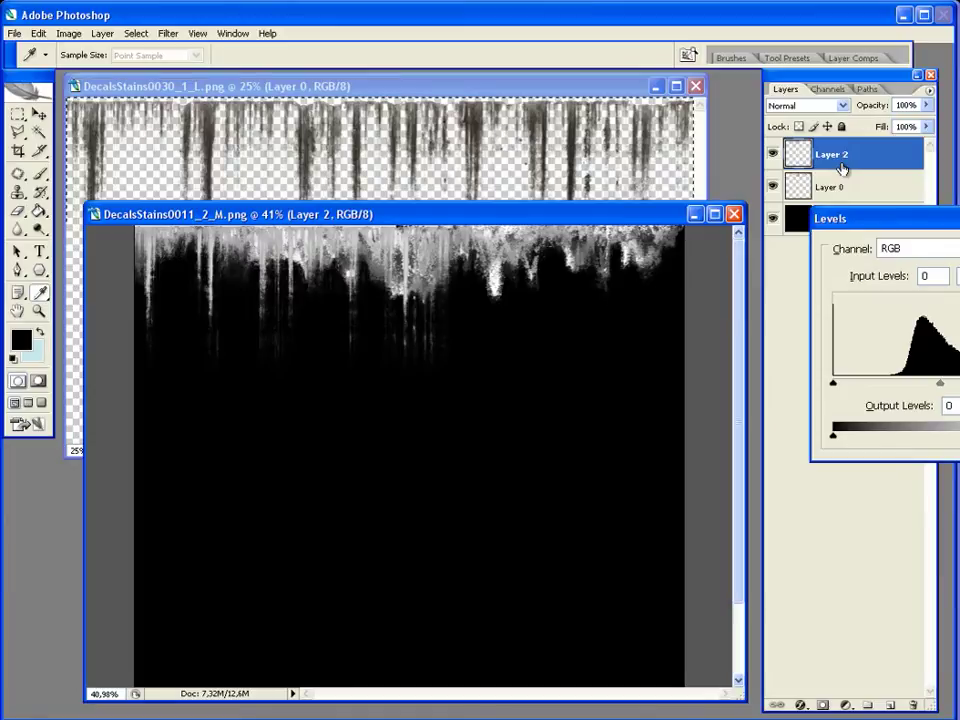
pyautogui.click(938, 383)
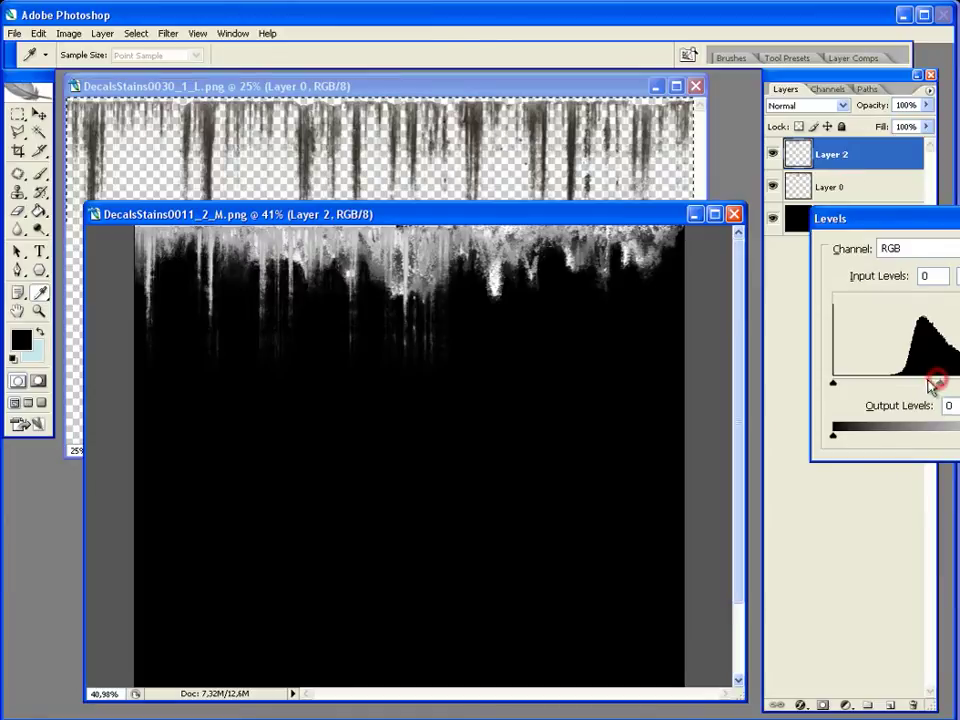
pyautogui.moveTo(939, 385); pyautogui.dragTo(896, 388)
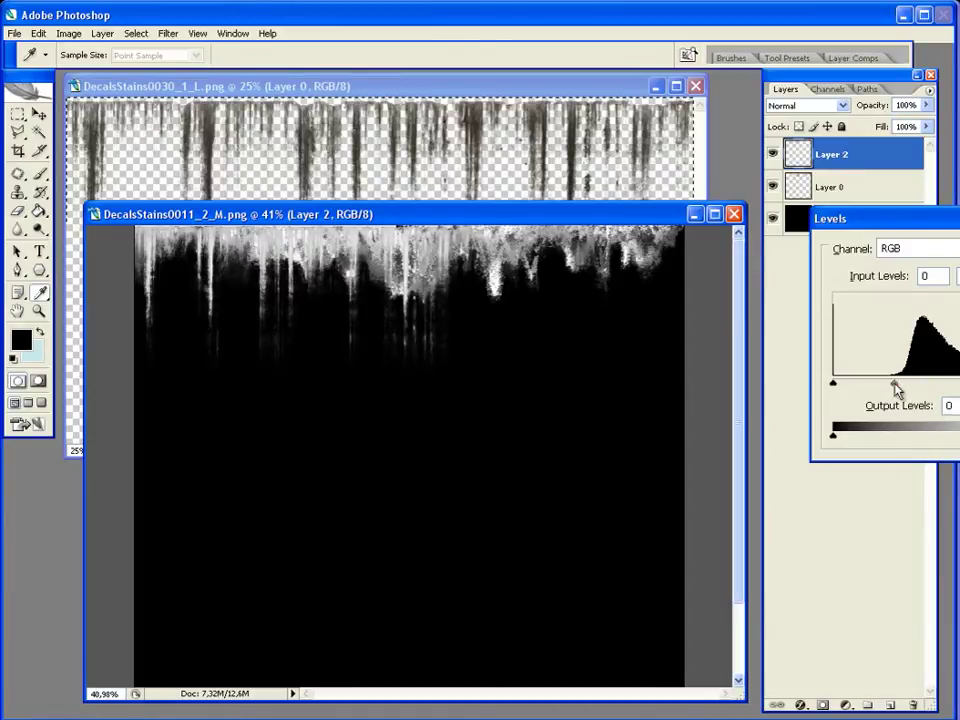
pyautogui.moveTo(958, 384); pyautogui.dragTo(950, 388)
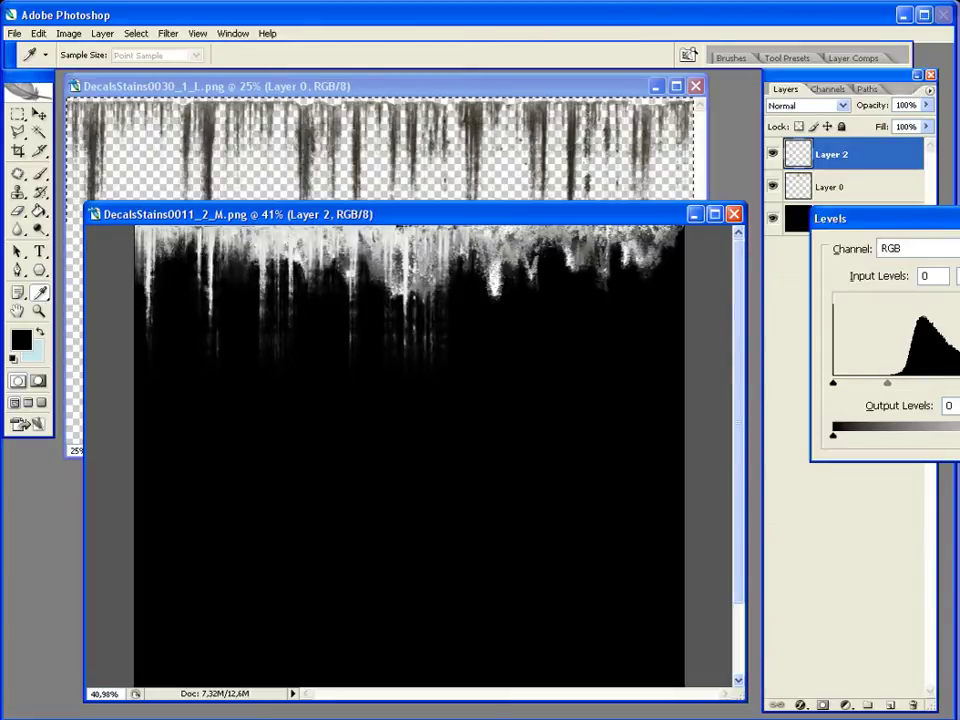
pyautogui.press('Return')
pyautogui.press('v')
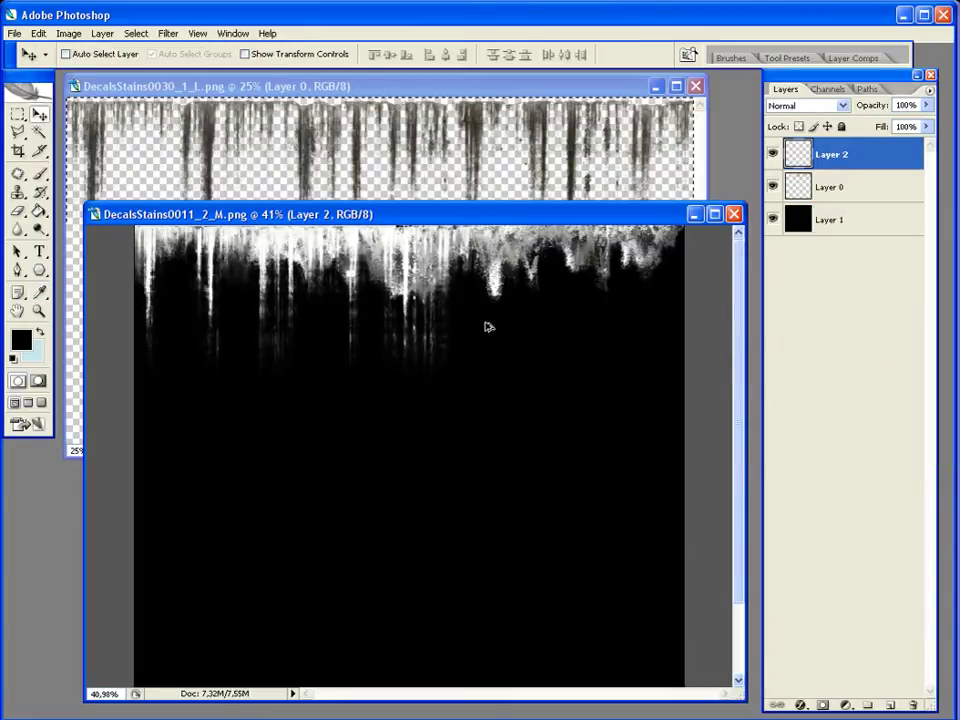
pyautogui.keyDown('alt'); pyautogui.scroll(-2, 486, 326); pyautogui.keyUp('alt')
pyautogui.keyDown('alt'); pyautogui.scroll(1, 192, 262); pyautogui.keyUp('alt')
# Add a shifted copy of the drip layer across the canvas, squashed to 82.5% height.
pyautogui.keyDown('alt'); pyautogui.moveTo(259, 262); pyautogui.dragTo(536, 352); pyautogui.keyUp('alt')
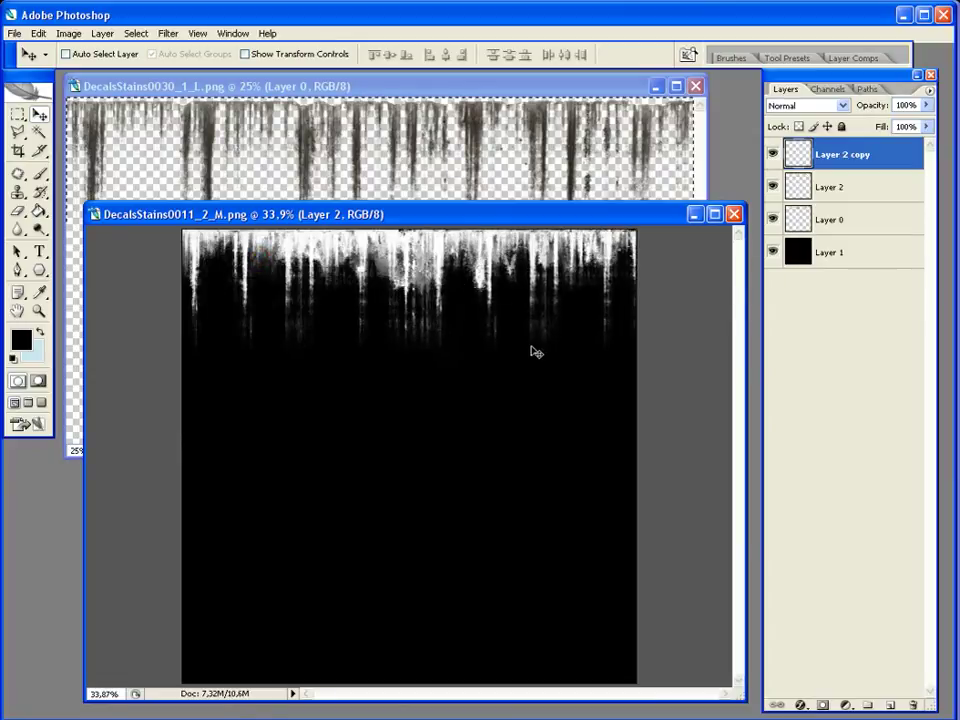
pyautogui.hotkey('ctrl', 't')
pyautogui.moveTo(565, 364); pyautogui.dragTo(566, 346)
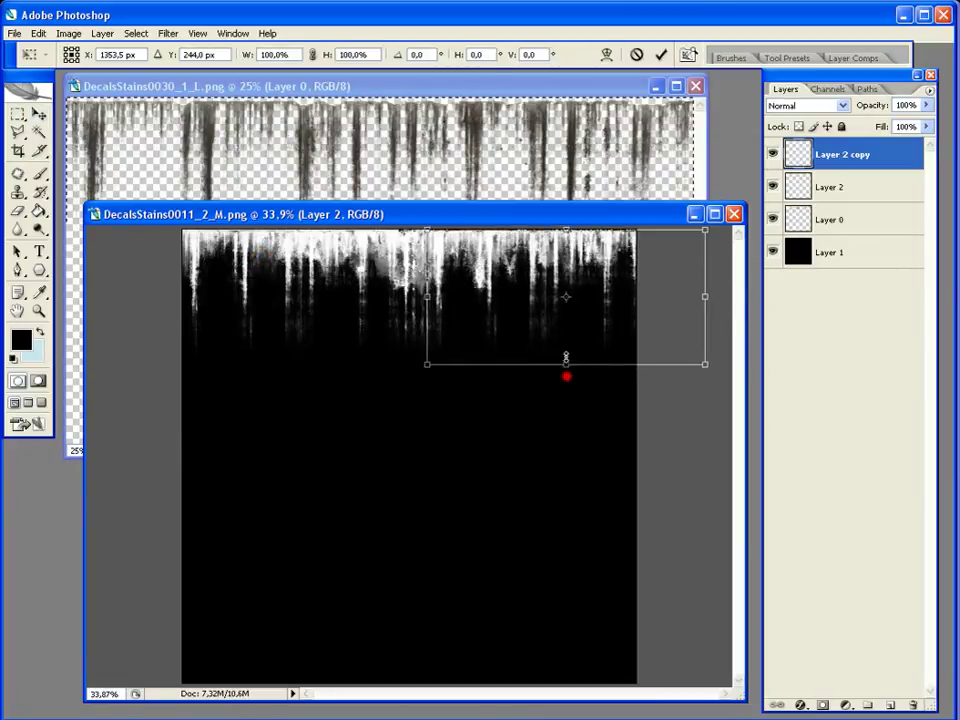
pyautogui.press('Return')
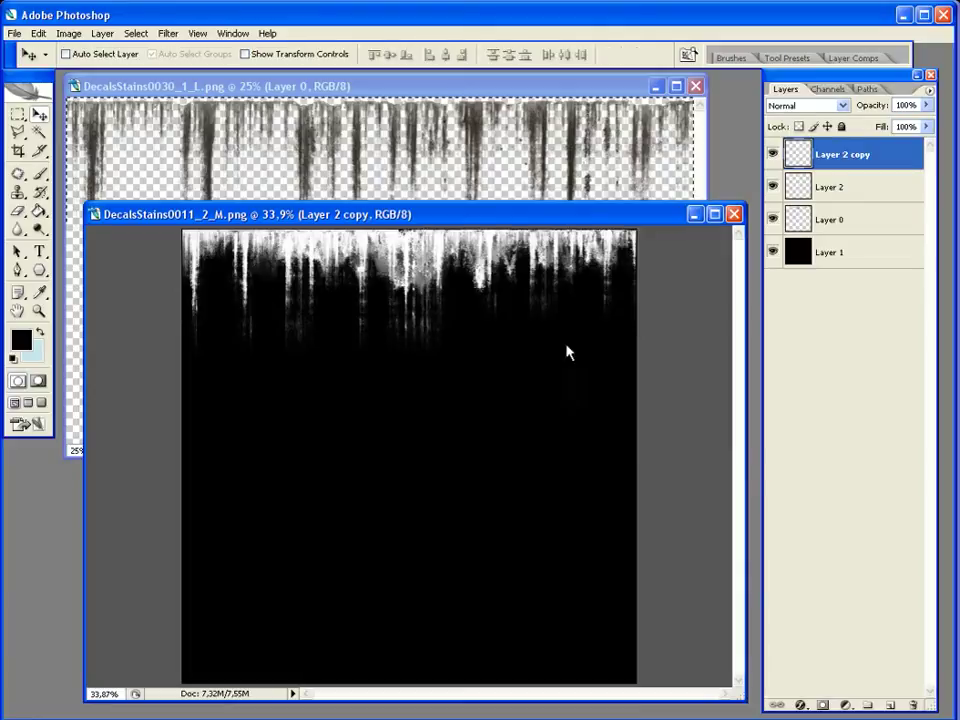
pyautogui.keyDown('alt'); pyautogui.scroll(-1, 460, 450); pyautogui.keyUp('alt')
pyautogui.keyDown('alt'); pyautogui.scroll(1, 465, 500); pyautogui.keyUp('alt')
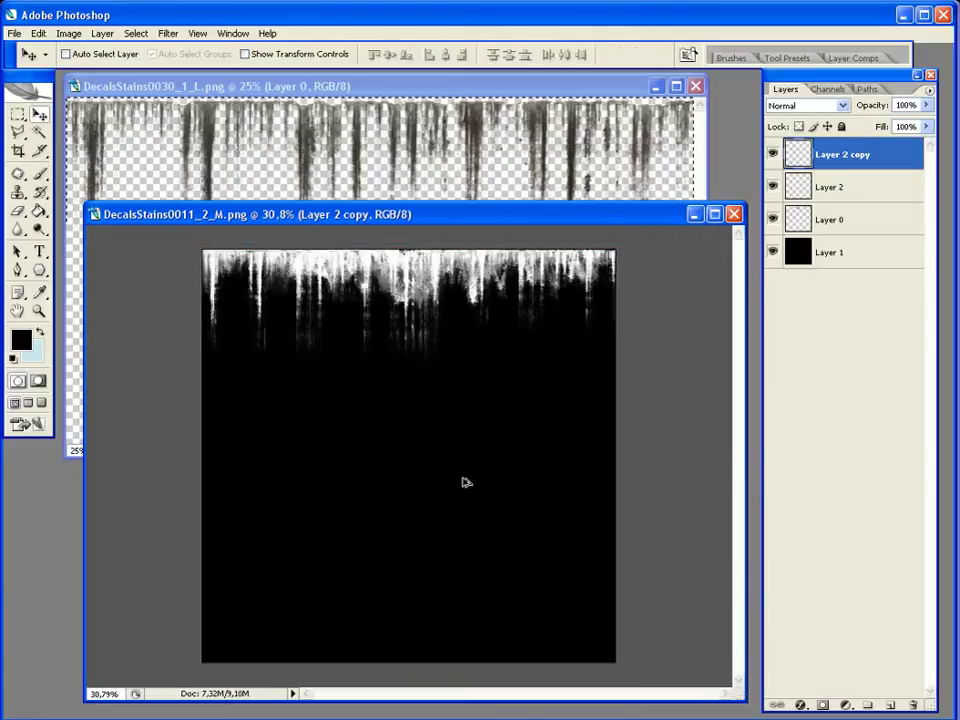
# Duplicate Layer 0 with Ctrl+J.
pyautogui.click(830, 221)
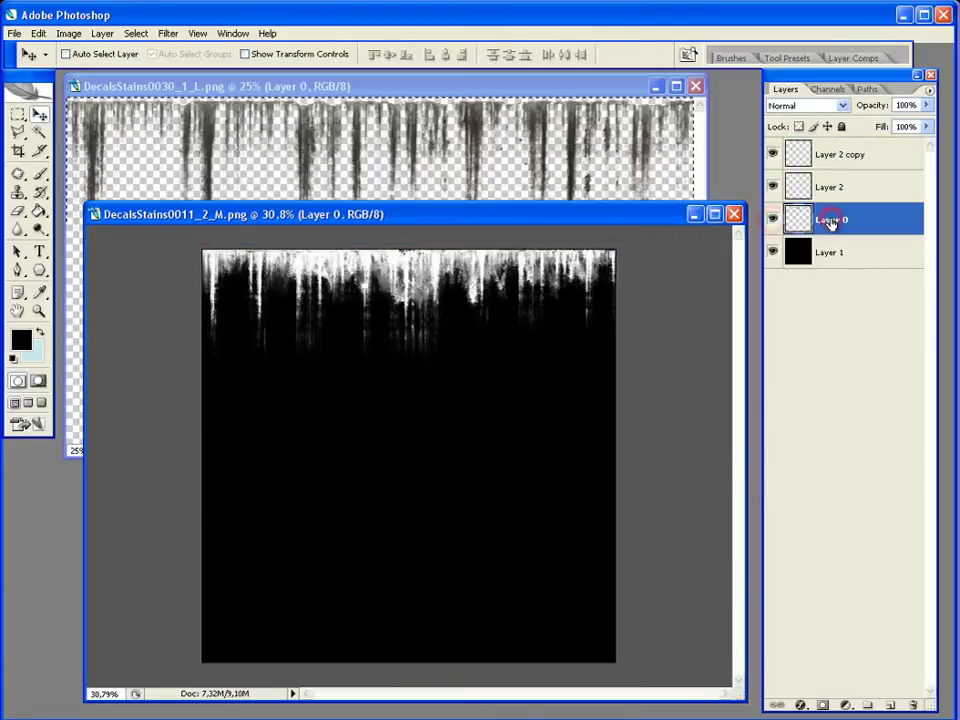
pyautogui.hotkey('ctrl', 'j')
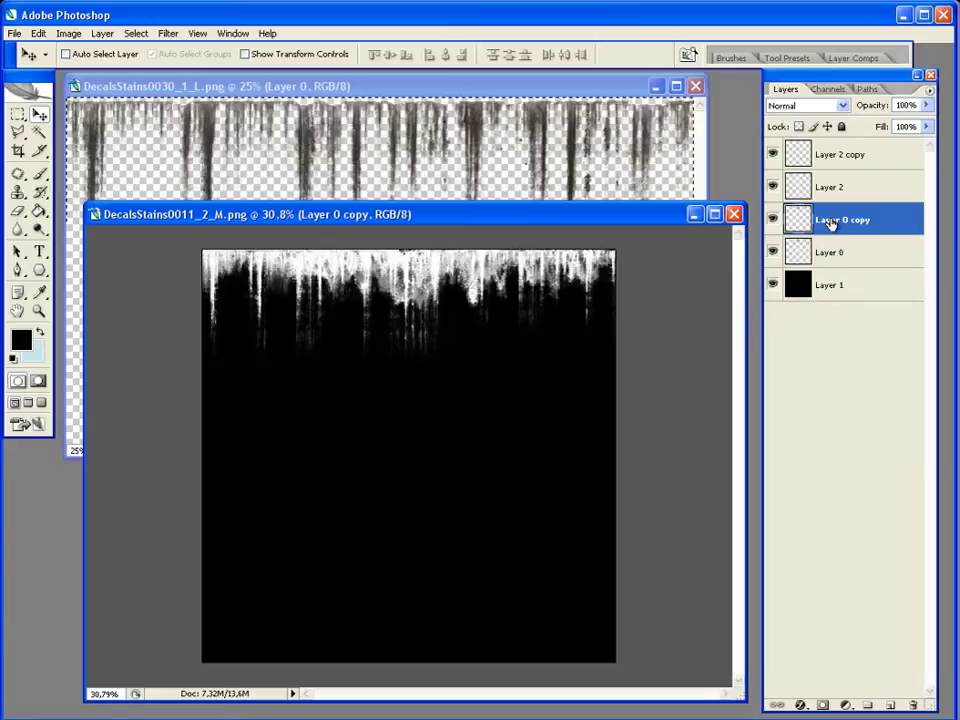
pyautogui.moveTo(508, 213); pyautogui.dragTo(506, 200)
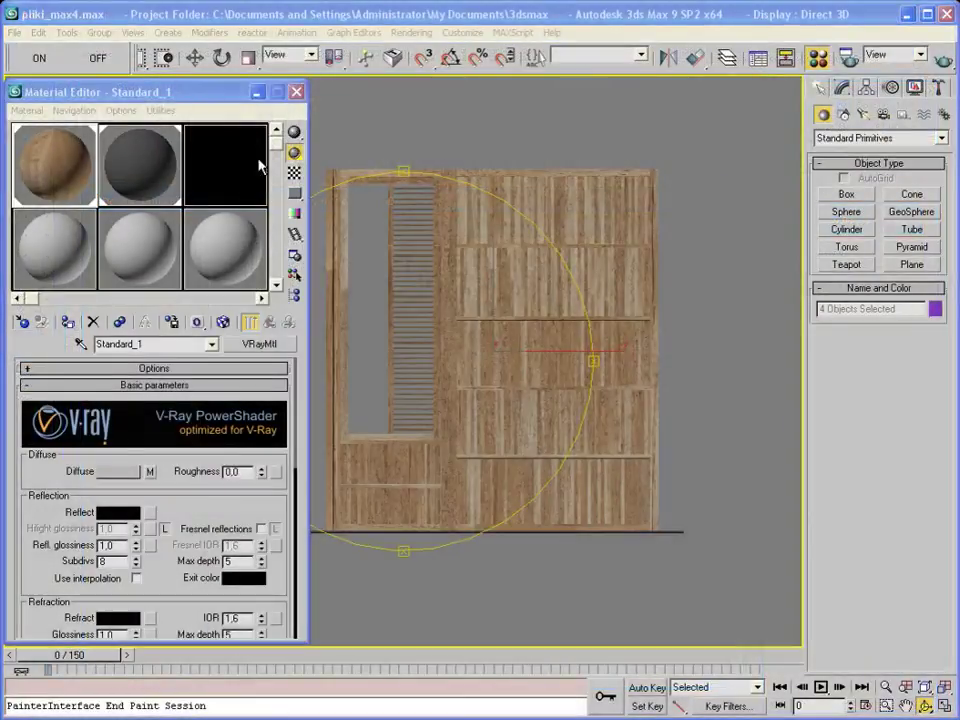
# Convert the Standard_1 wood material to VRayBlendMtl, keeping the old material as base.
pyautogui.moveTo(91, 182); pyautogui.dragTo(718, 260)
pyautogui.click(843, 88)
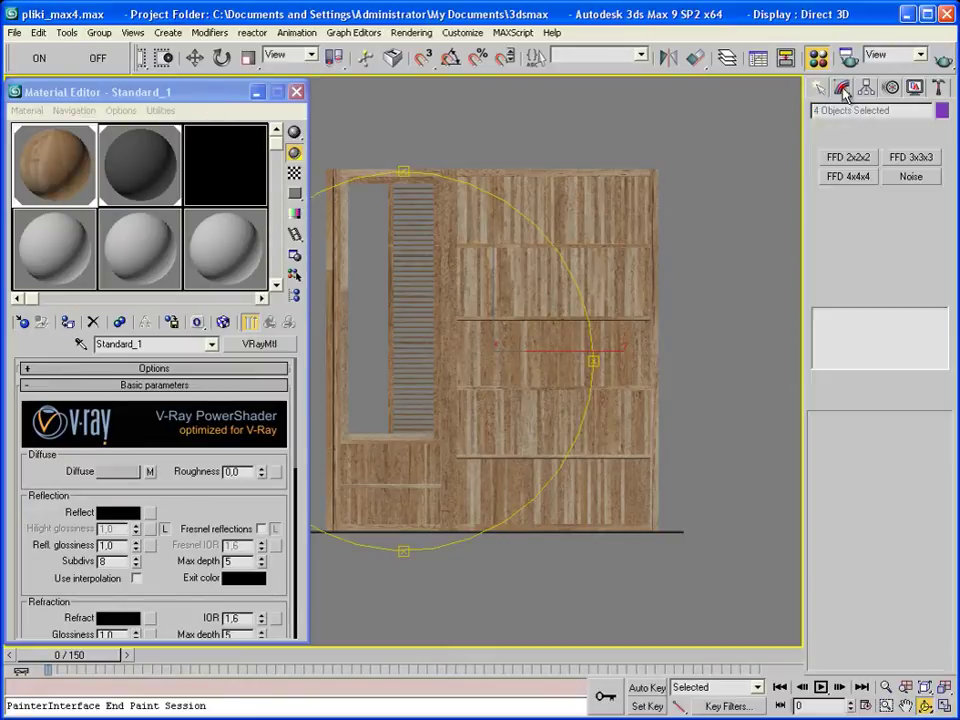
pyautogui.click(63, 176)
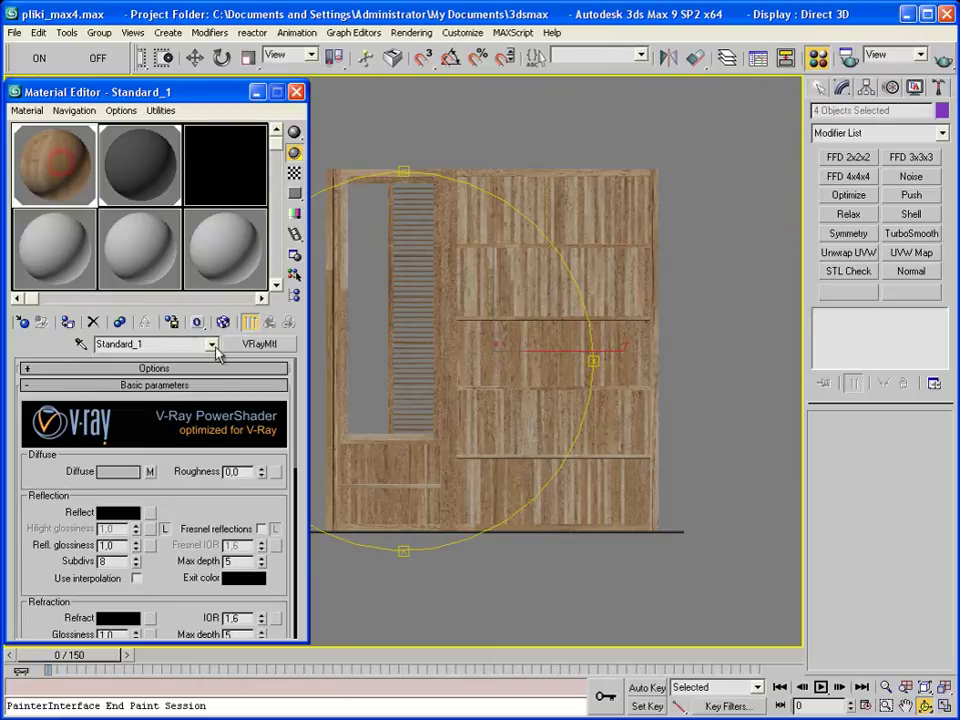
pyautogui.click(247, 346)
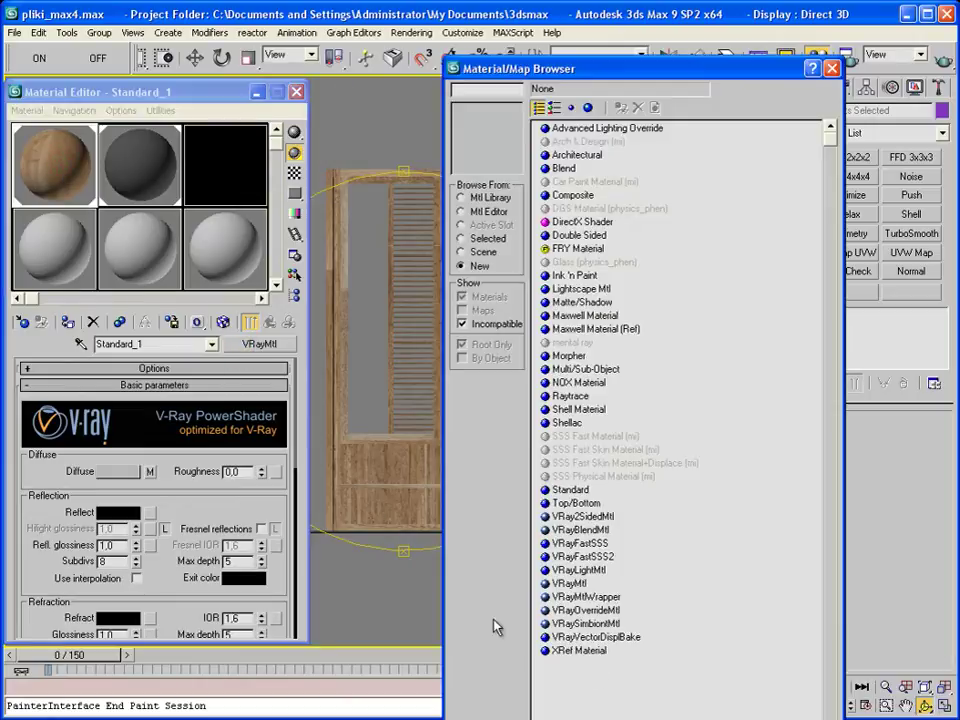
pyautogui.doubleClick(577, 530)
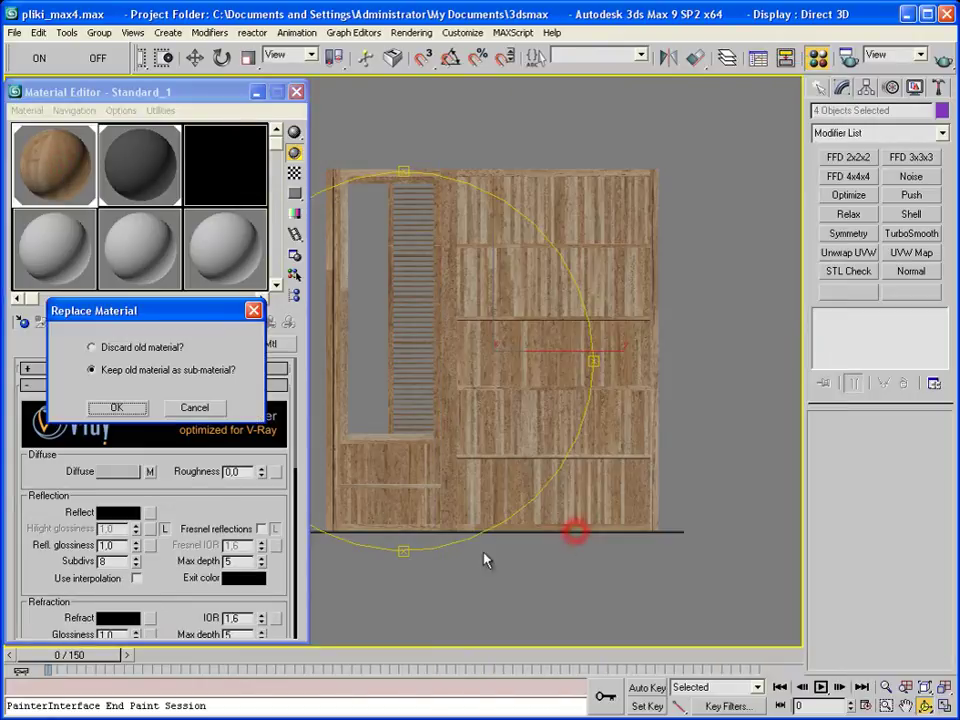
pyautogui.click(125, 405)
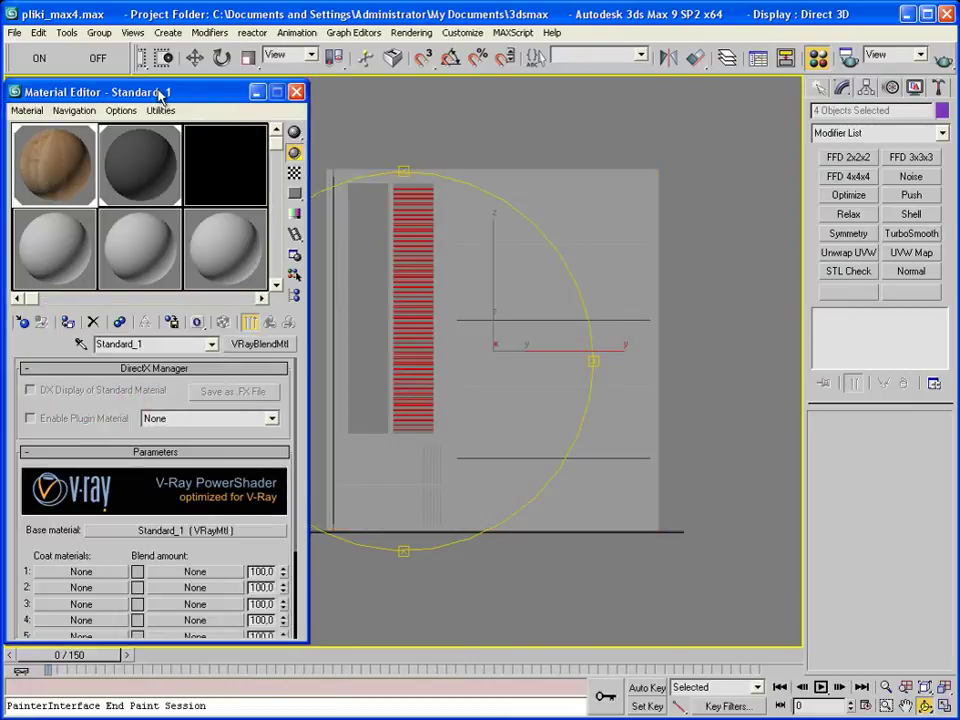
# Make Coat 1 a VRayMtl with black diffuse and return to the blend material.
pyautogui.moveTo(160, 92); pyautogui.dragTo(160, 62)
pyautogui.moveTo(205, 516); pyautogui.dragTo(214, 440)
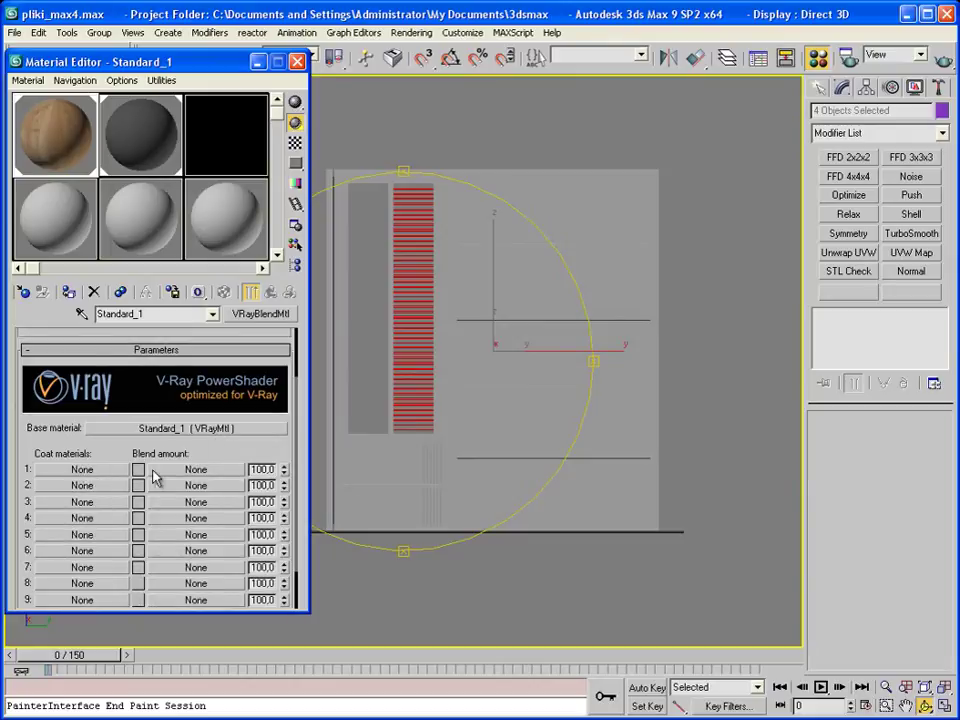
pyautogui.click(105, 469)
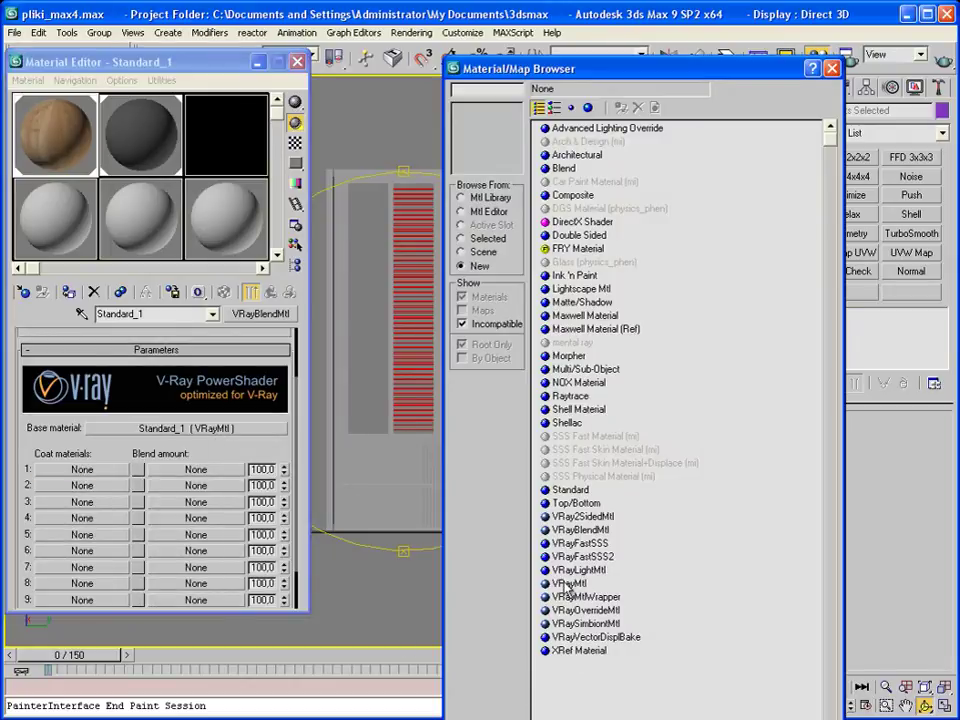
pyautogui.doubleClick(567, 587)
pyautogui.click(123, 440)
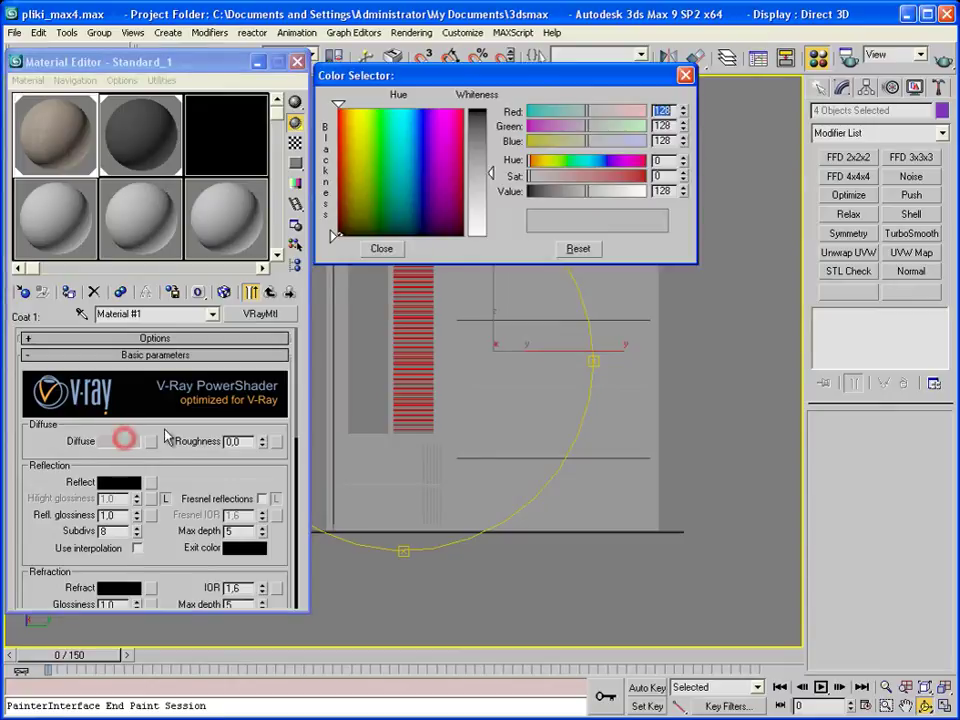
pyautogui.moveTo(478, 173); pyautogui.dragTo(478, 108)
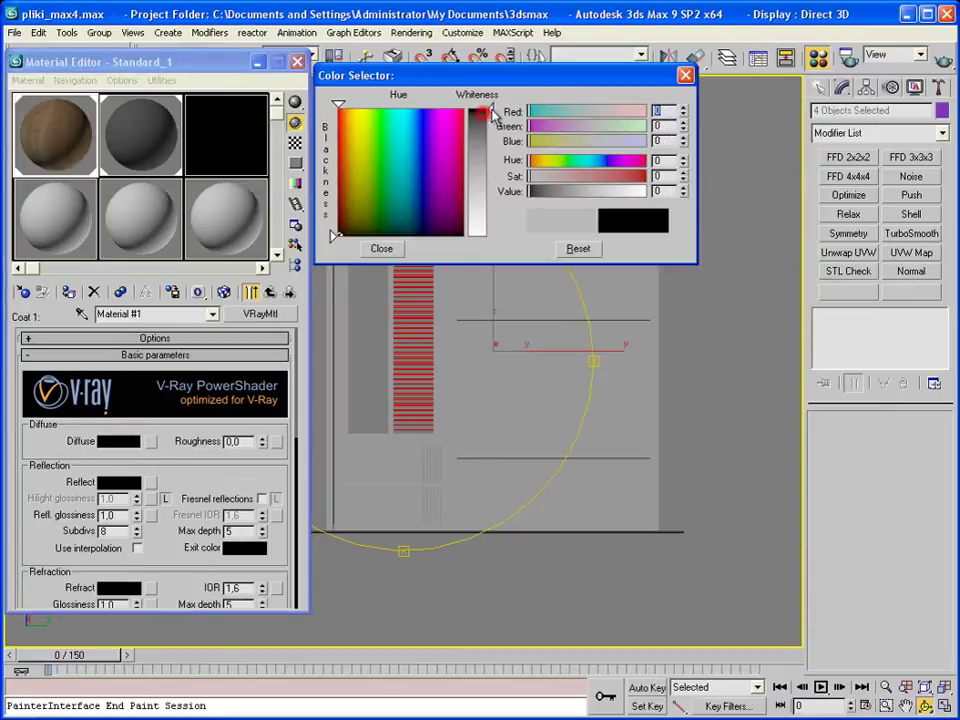
pyautogui.click(383, 250)
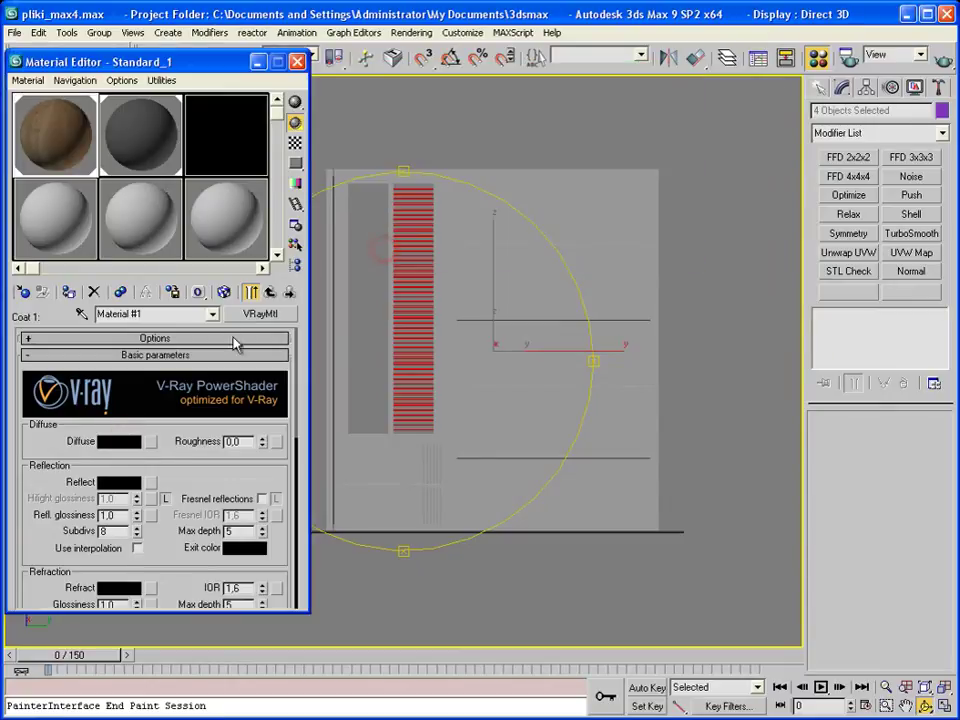
pyautogui.click(210, 314)
pyautogui.click(204, 330)
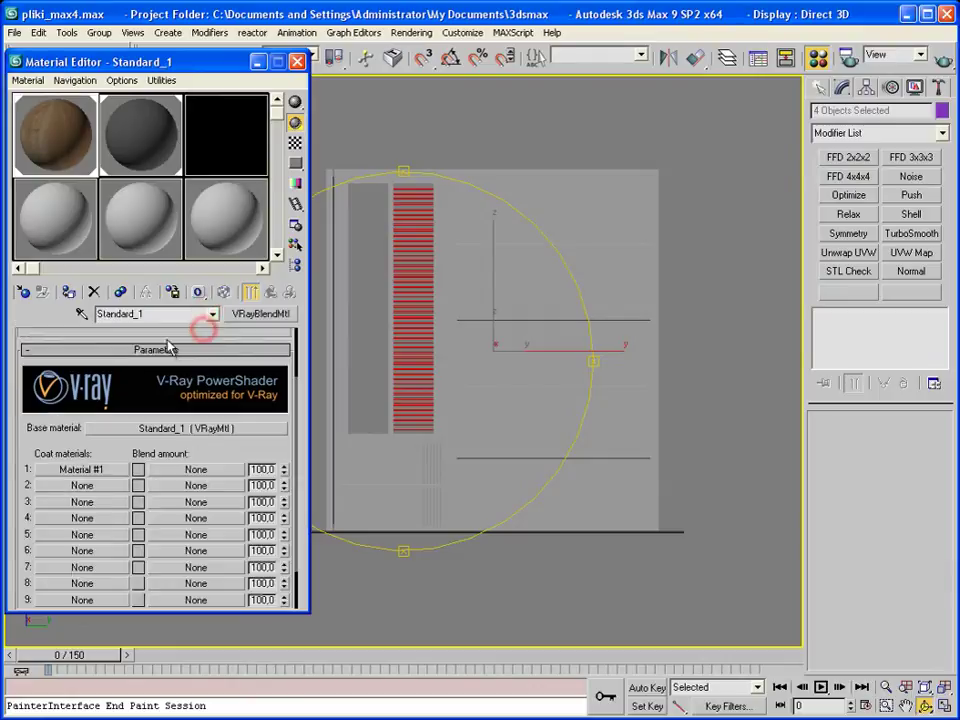
pyautogui.click(182, 469)
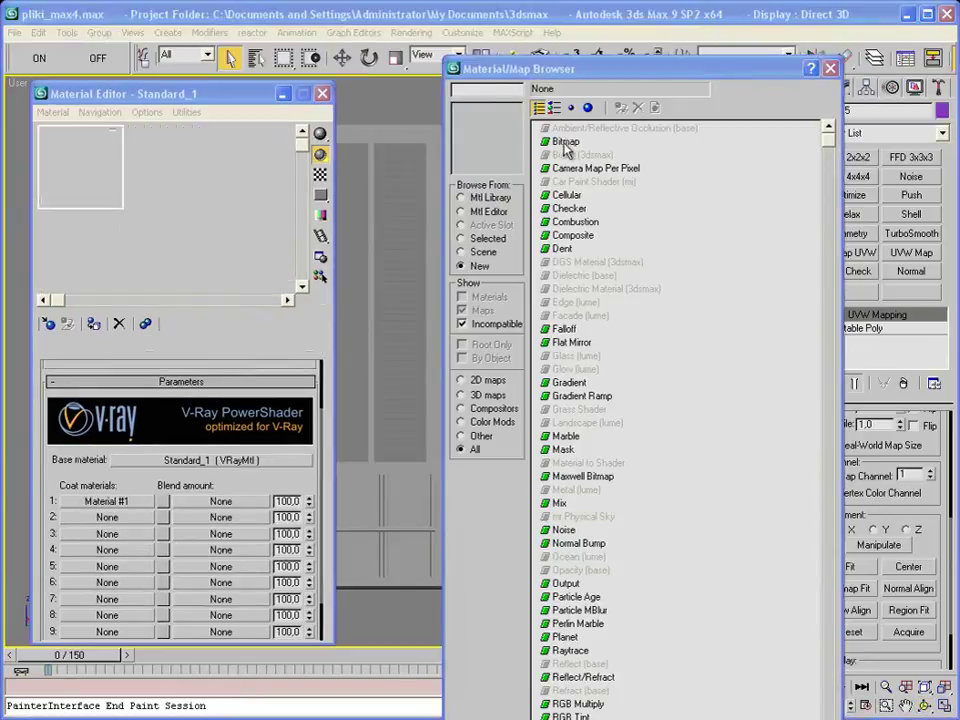
# Load maska_wood.jpg as a Bitmap for the Blend 1 amount.
pyautogui.doubleClick(564, 142)
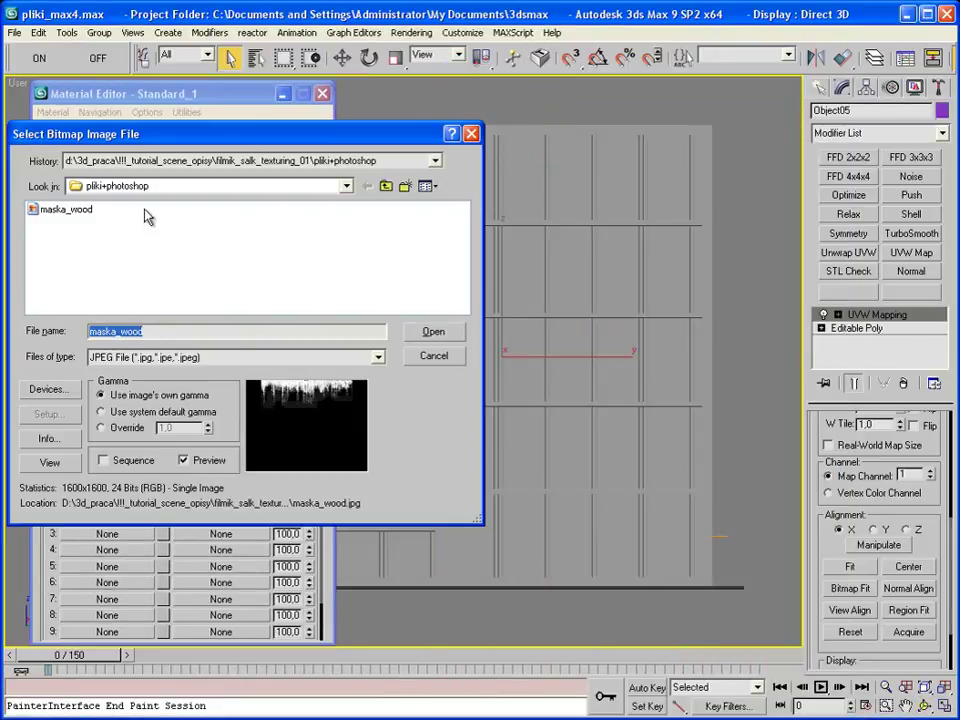
pyautogui.click(76, 212)
pyautogui.click(433, 329)
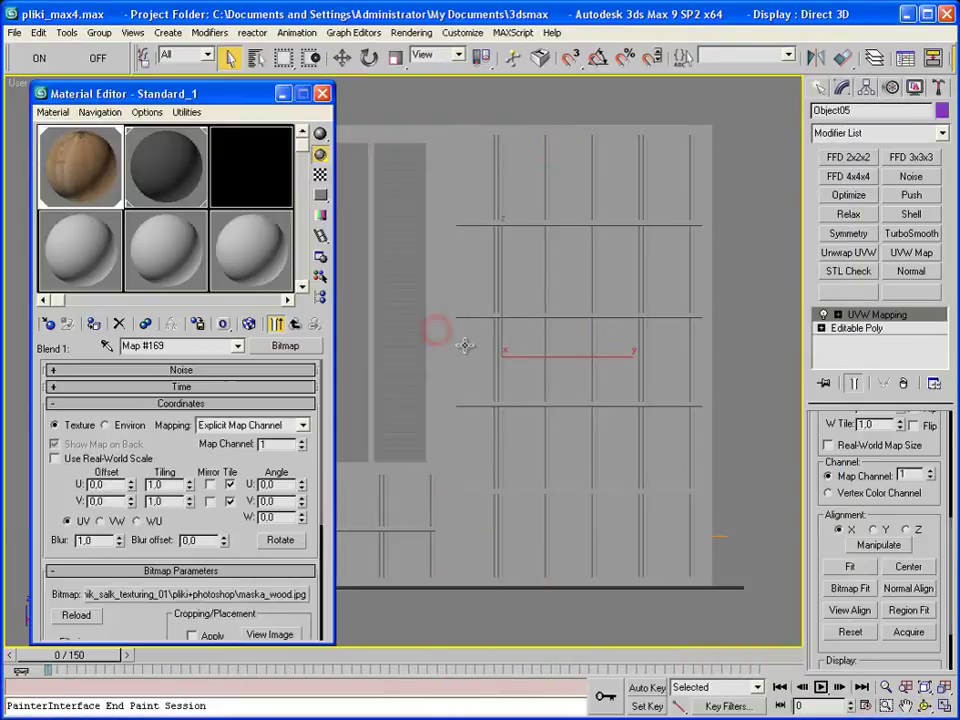
pyautogui.scroll(2, 482, 488)
pyautogui.scroll(2, 542, 439)
pyautogui.scroll(2, 661, 373)
pyautogui.scroll(2, 661, 373)
pyautogui.scroll(-2, 664, 381)
pyautogui.scroll(4, 600, 460)
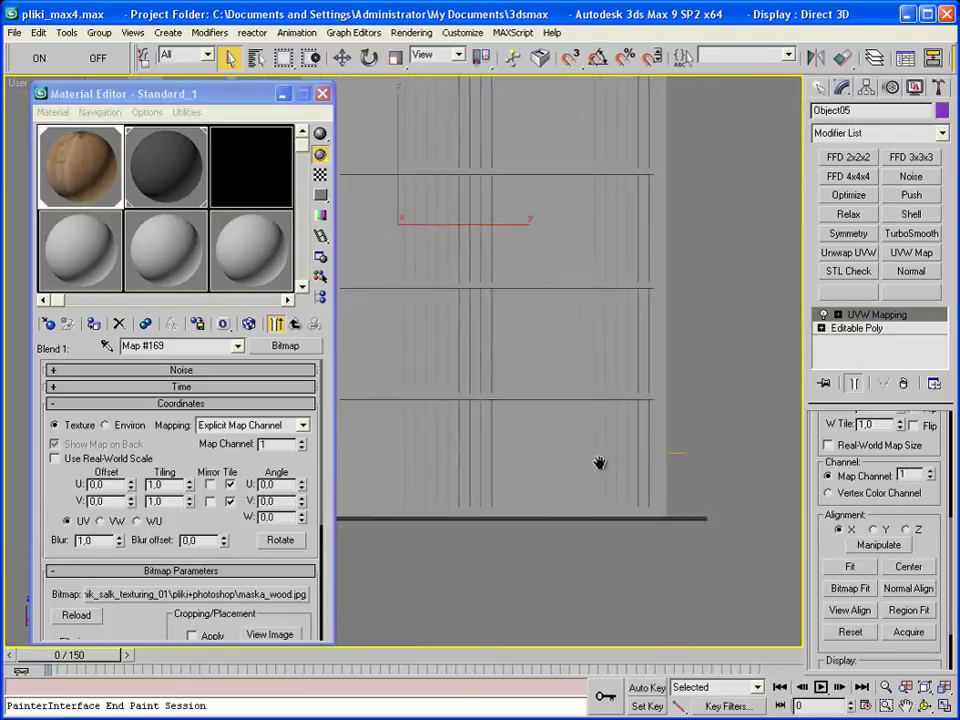
pyautogui.moveTo(668, 485); pyautogui.dragTo(634, 499, button='middle')
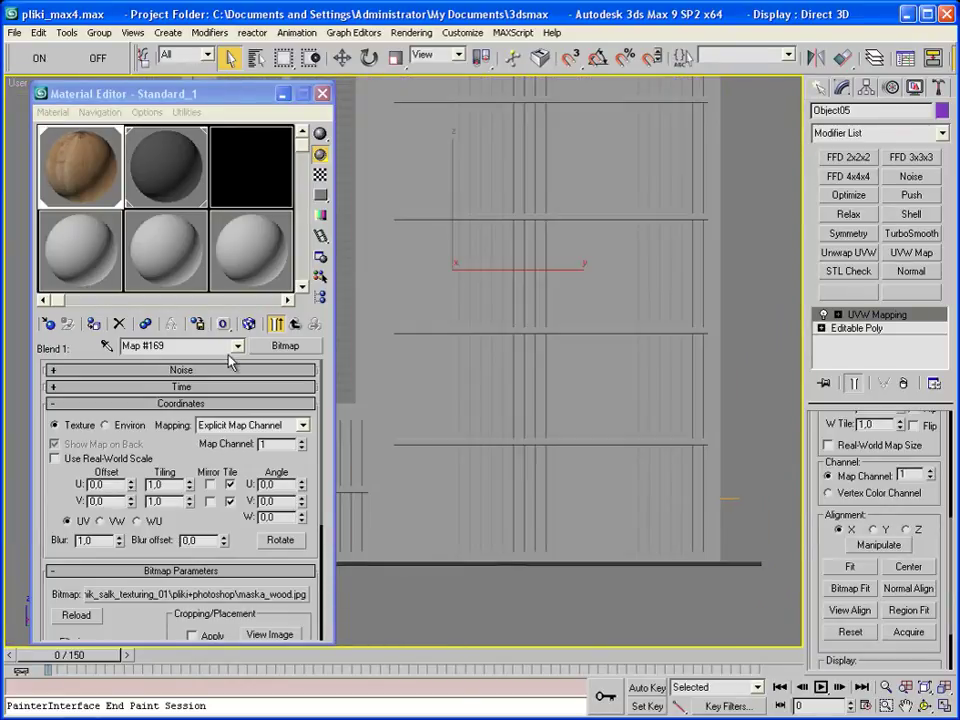
# Show the mask on the wall in the viewport and select the UVW Mapping gizmo.
pyautogui.click(248, 326)
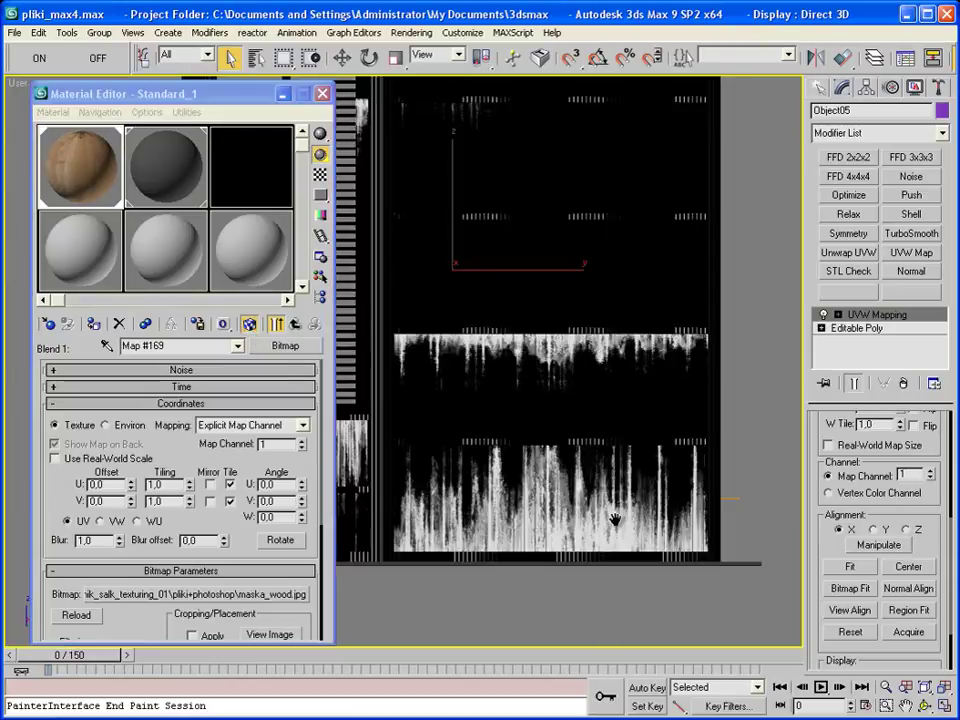
pyautogui.scroll(2, 900, 500)
pyautogui.moveTo(687, 310); pyautogui.dragTo(760, 395, button='middle')
pyautogui.click(838, 315)
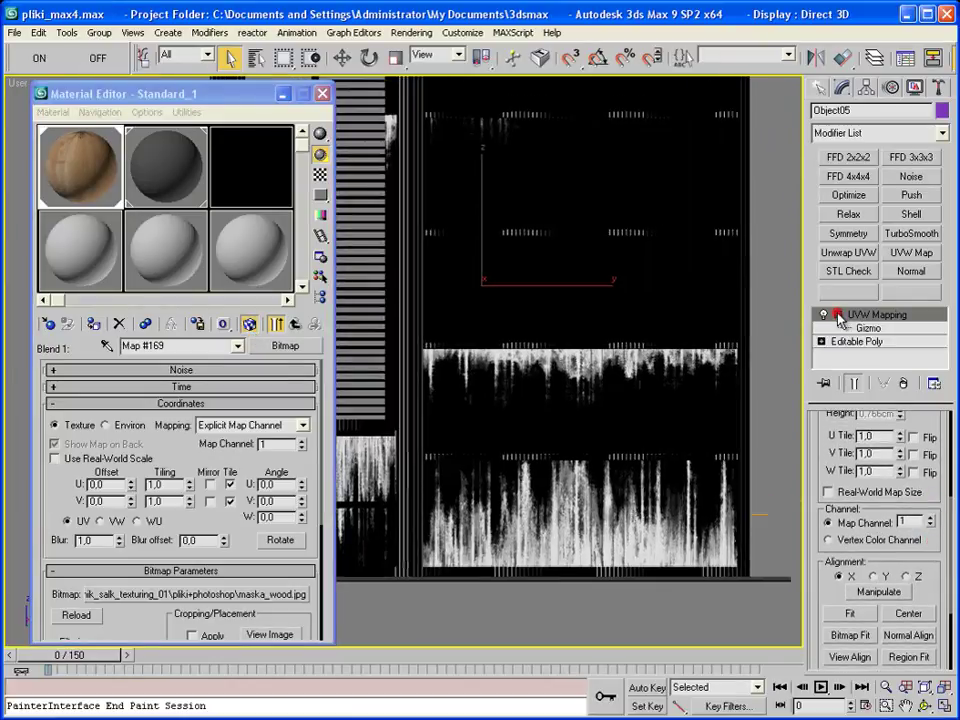
pyautogui.click(862, 328)
pyautogui.moveTo(609, 452); pyautogui.dragTo(602, 459, button='middle')
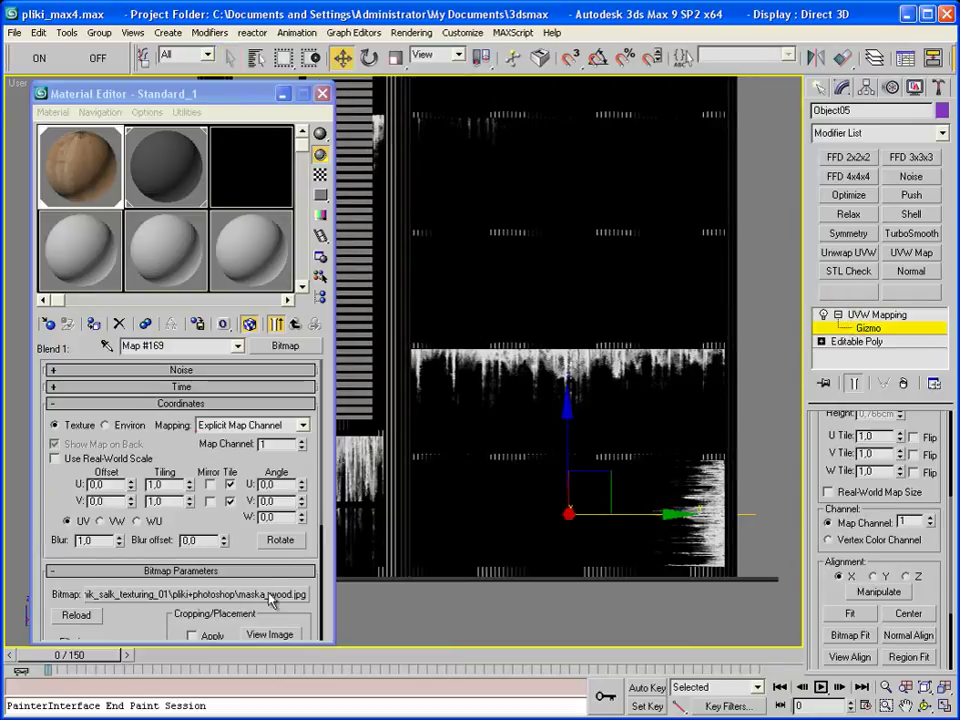
# Set map channel 2 on the mask bitmap and UVW Mapping, rotate with angle snap, and fit.
pyautogui.click(302, 441)
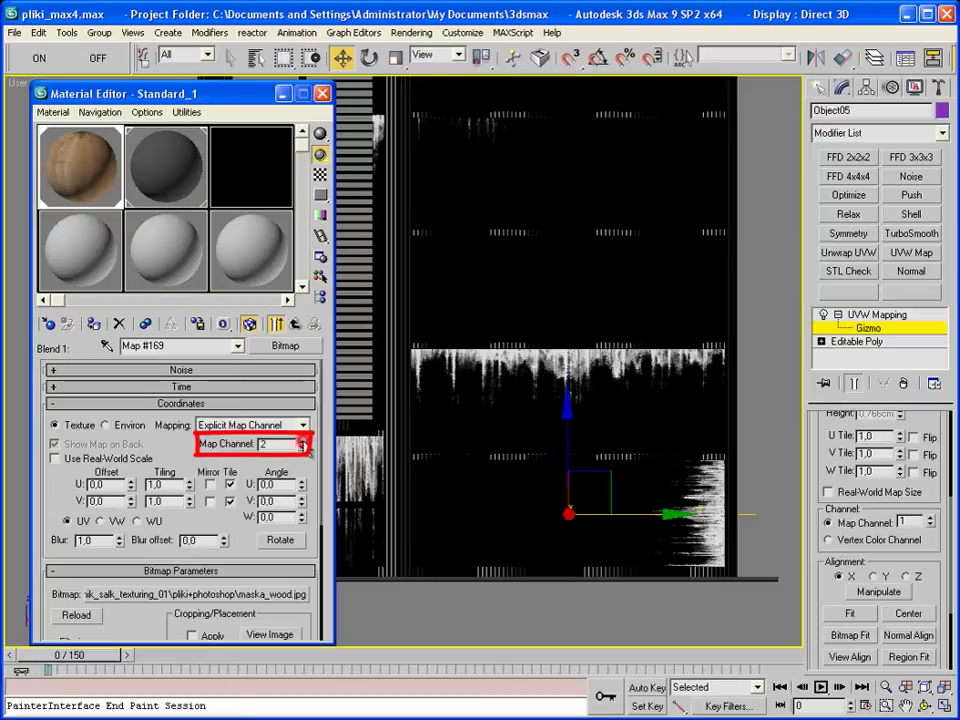
pyautogui.click(930, 517)
pyautogui.moveTo(580, 480)
pyautogui.mouseDown()
pyautogui.moveTo(587, 416)
pyautogui.moveTo(634, 418)
pyautogui.moveTo(683, 453)
pyautogui.mouseUp()
pyautogui.press('e')
pyautogui.press('a')
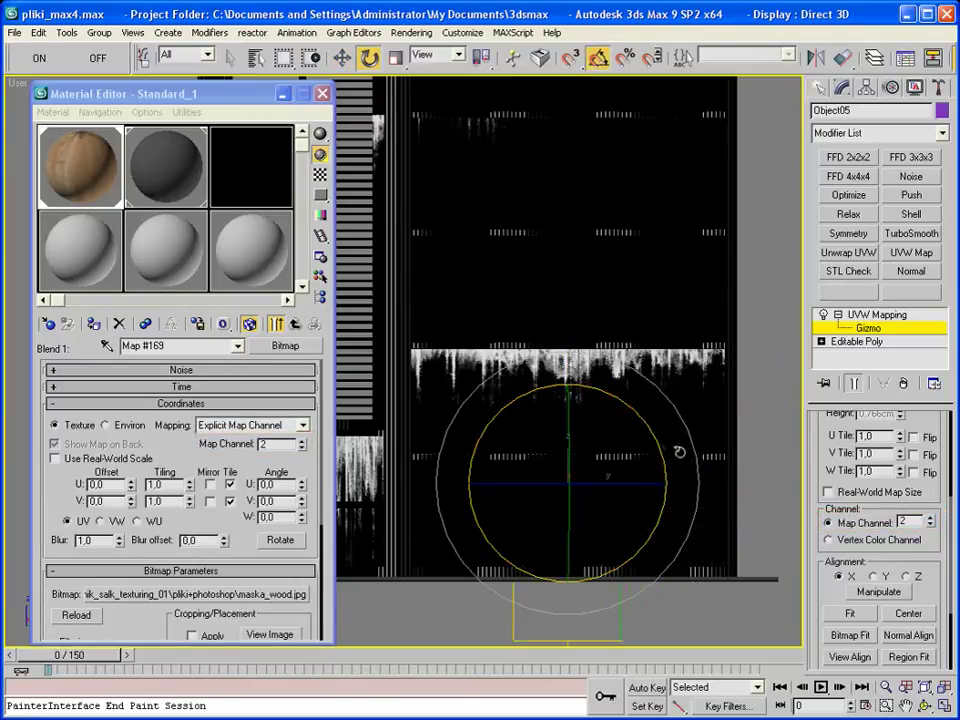
pyautogui.click(850, 613)
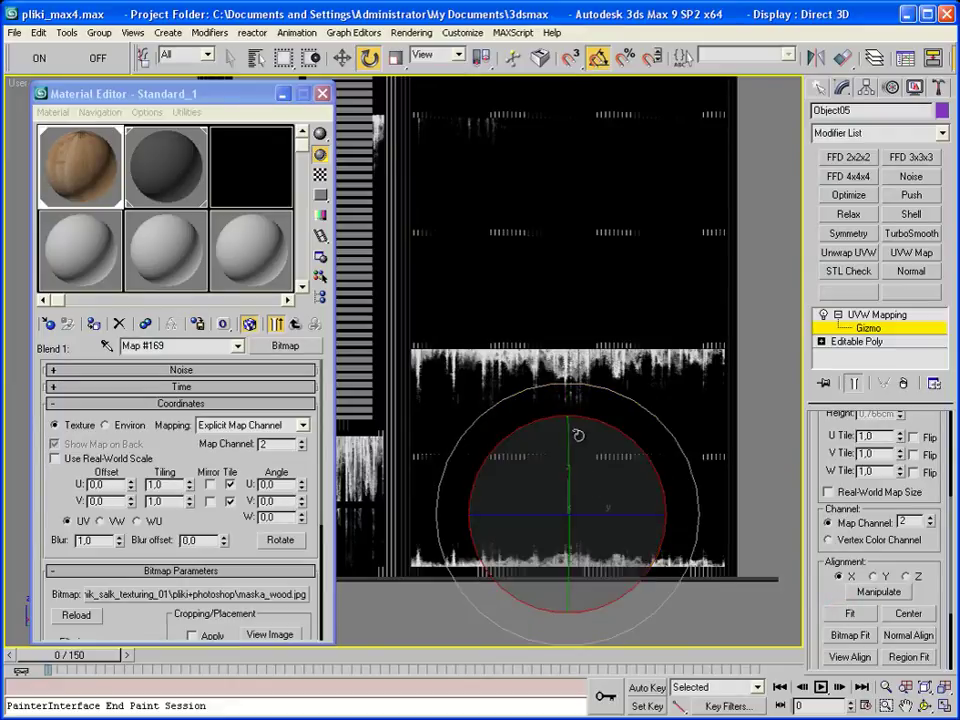
# Nudge the mapping gizmo upward to place the mask band, then reselect the wall.
pyautogui.press('r')
pyautogui.press('w')
pyautogui.moveTo(578, 443); pyautogui.dragTo(579, 429)
pyautogui.moveTo(579, 429); pyautogui.dragTo(647, 376, button='middle')
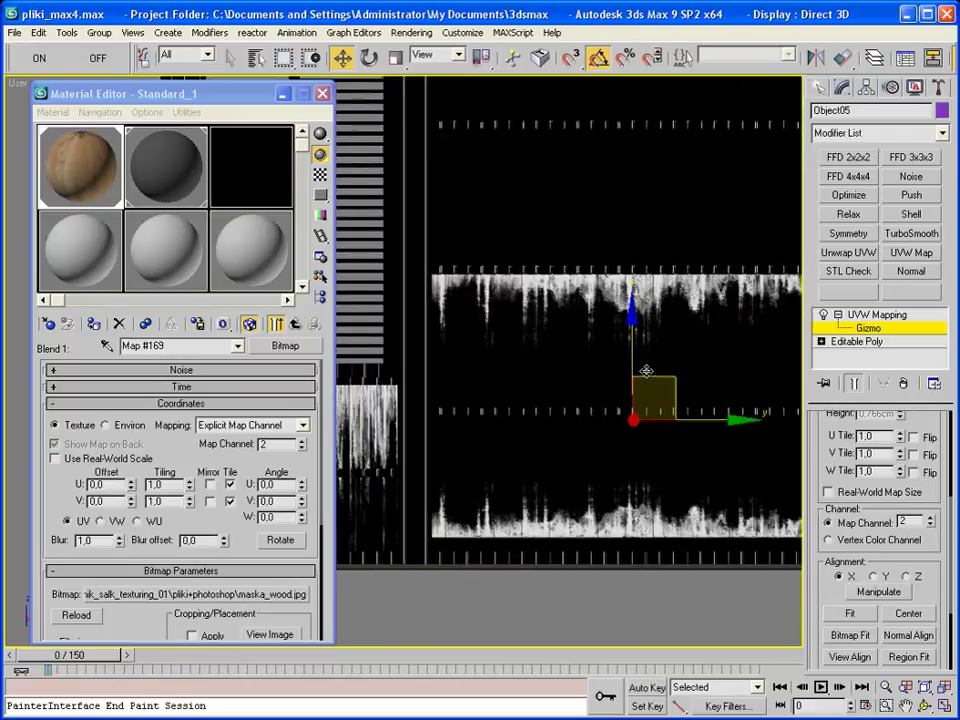
pyautogui.moveTo(633, 355); pyautogui.dragTo(632, 332)
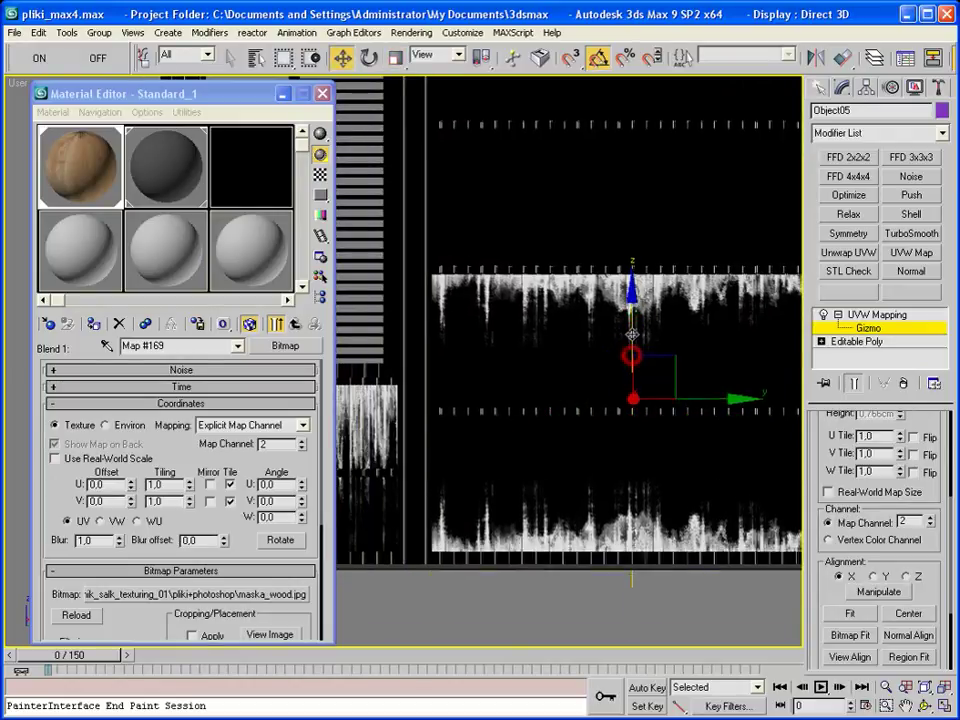
pyautogui.click(819, 87)
pyautogui.click(653, 321)
pyautogui.click(843, 87)
# Select the wall's panel elements and detach them into a new object.
pyautogui.click(916, 440)
pyautogui.click(229, 57)
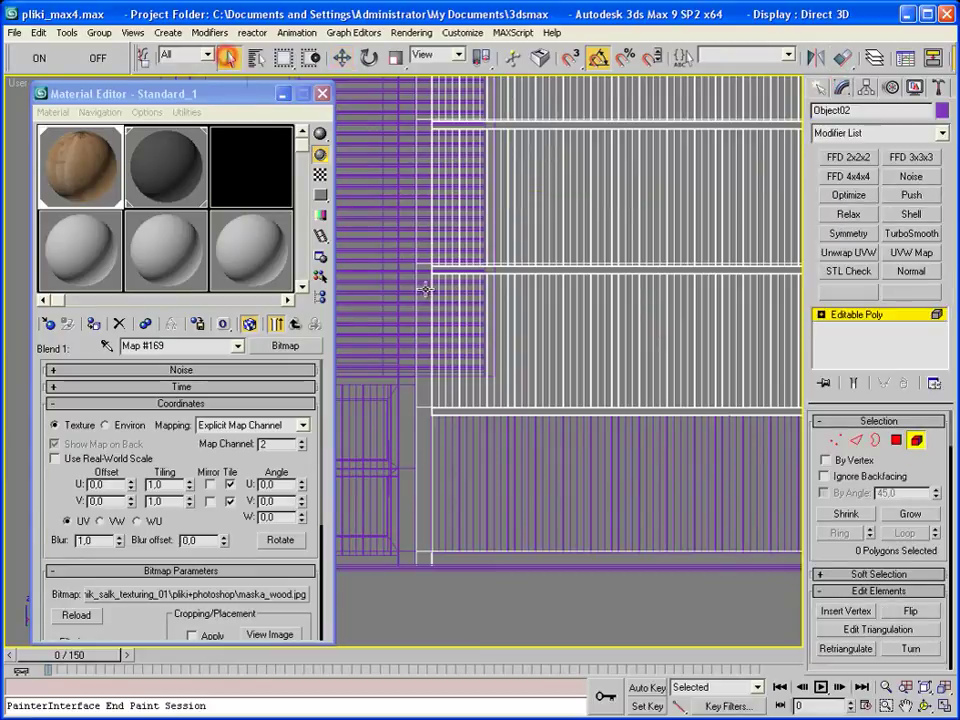
pyautogui.hotkey('ctrl', 'a')
pyautogui.scroll(-2, 737, 550)
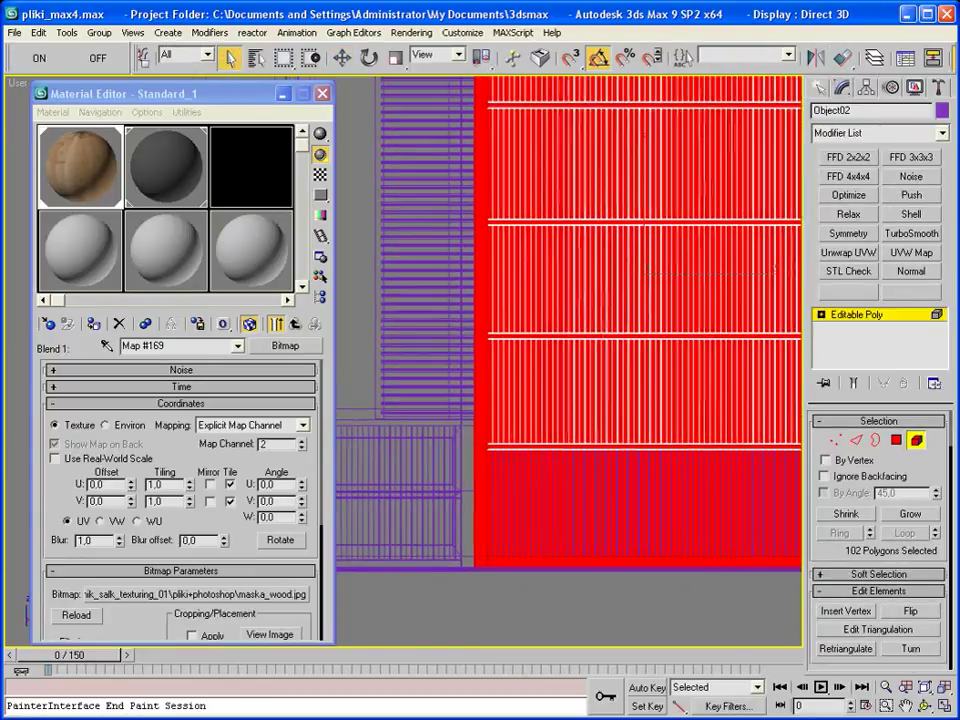
pyautogui.scroll(-3, 920, 623)
pyautogui.scroll(-2, 920, 623)
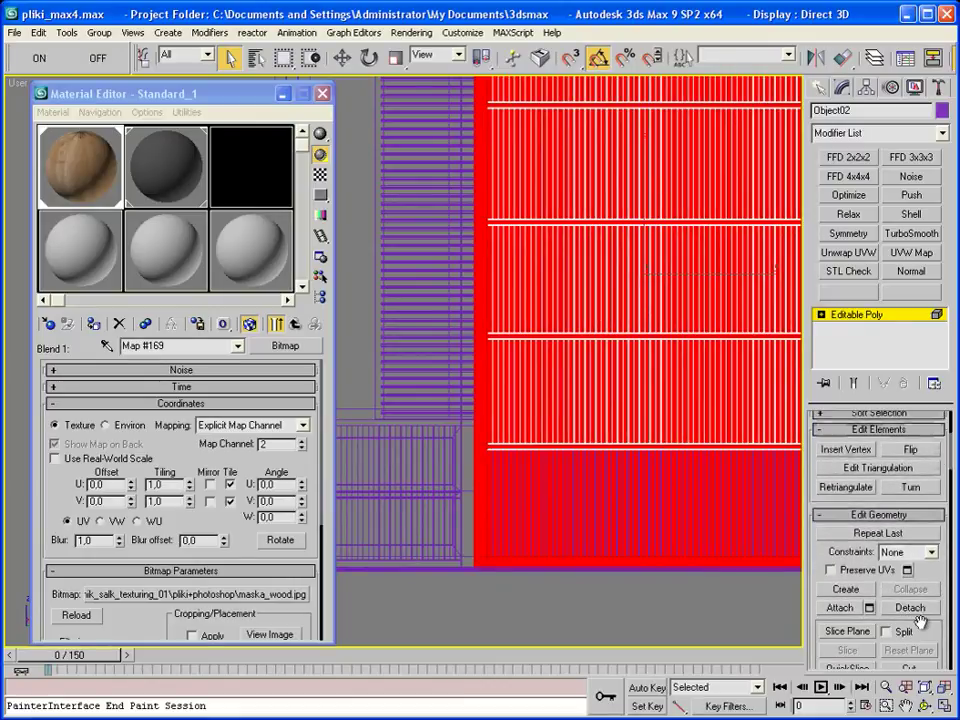
pyautogui.click(912, 609)
pyautogui.click(538, 375)
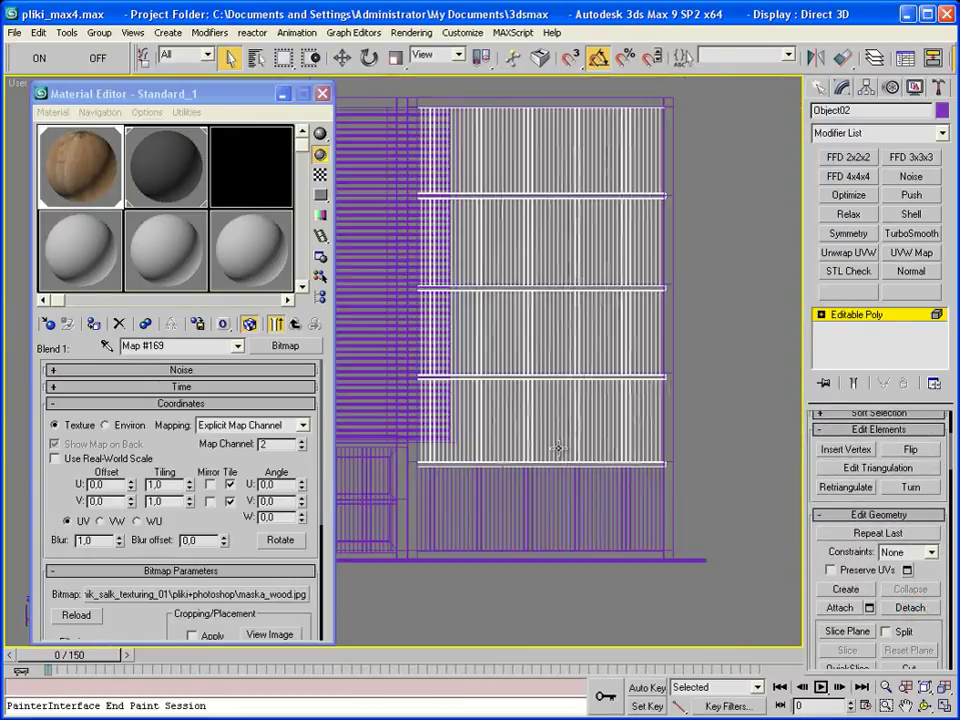
# Detach the bottom band, then the top band as Object08, and view textured shading.
pyautogui.click(517, 430)
pyautogui.click(922, 608)
pyautogui.click(537, 373)
pyautogui.moveTo(719, 166); pyautogui.dragTo(371, 148)
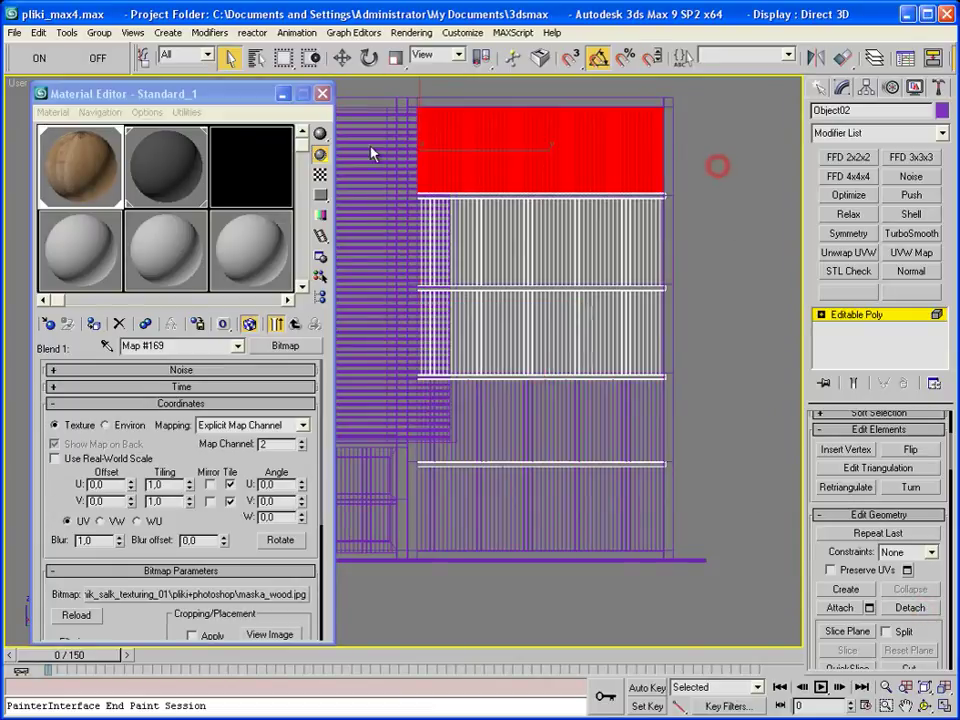
pyautogui.click(910, 608)
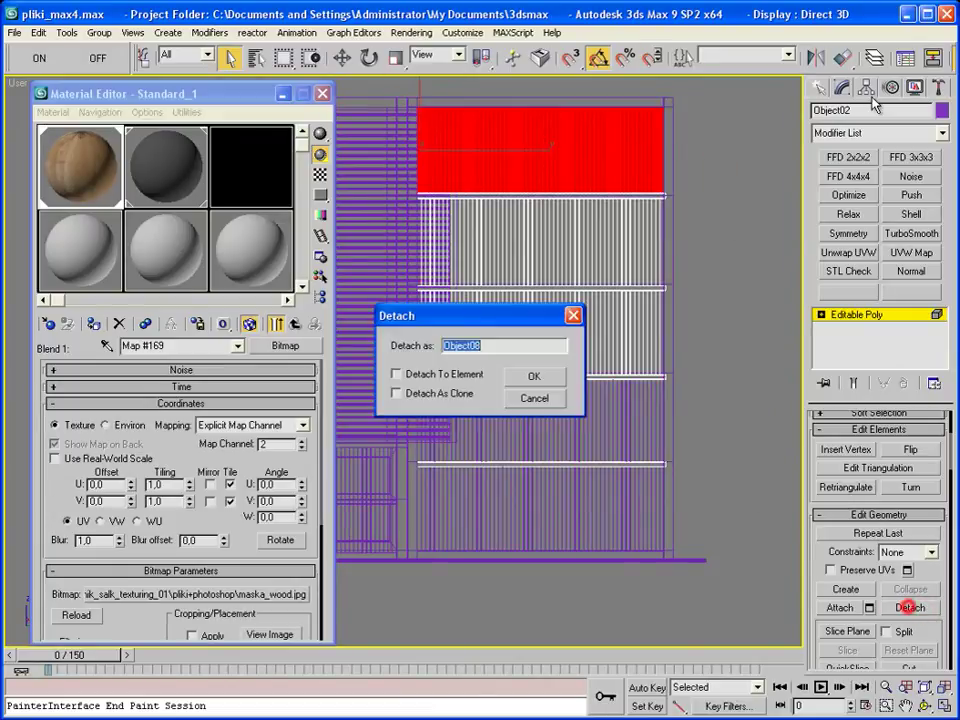
pyautogui.click(534, 376)
pyautogui.click(668, 107)
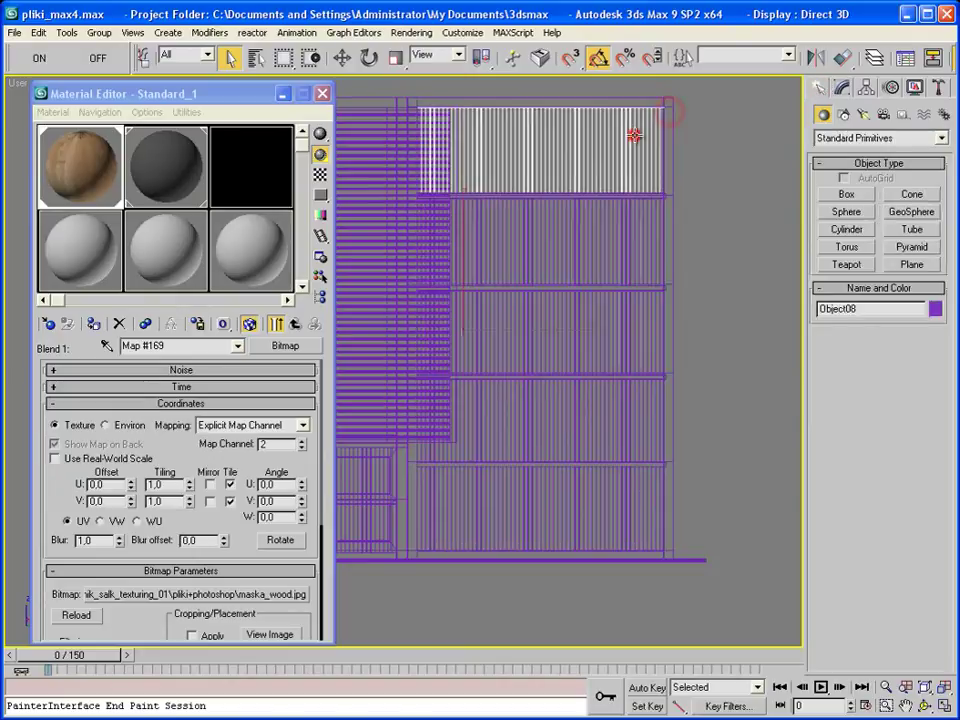
pyautogui.press('F3')
# Add a UVW Map modifier to Object08 on map channel 2, X-aligned and fitted to the band.
pyautogui.click(841, 89)
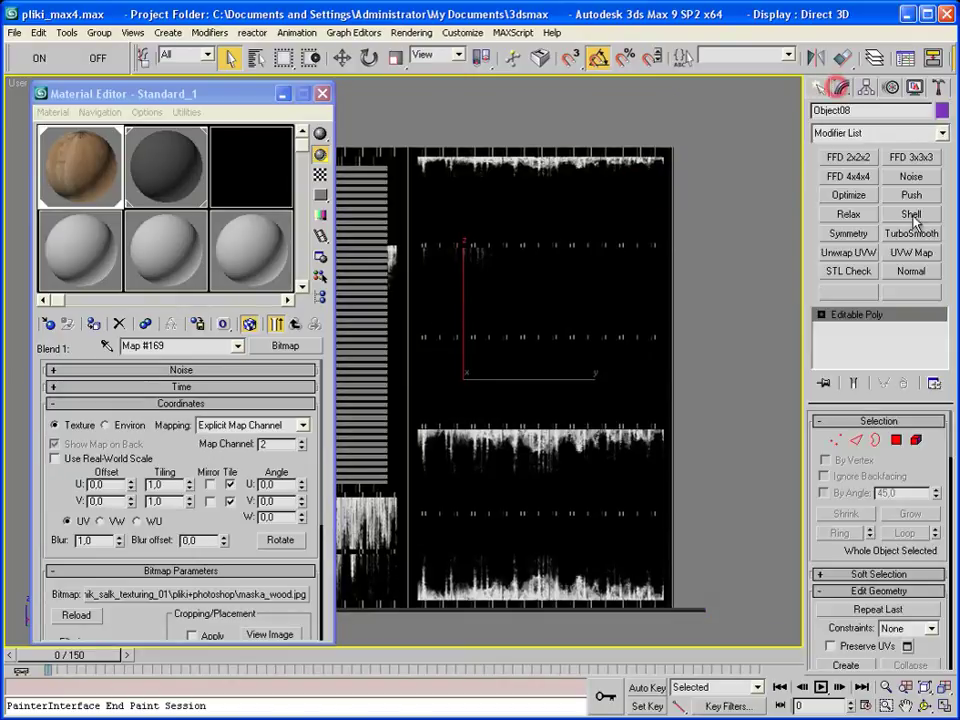
pyautogui.click(918, 253)
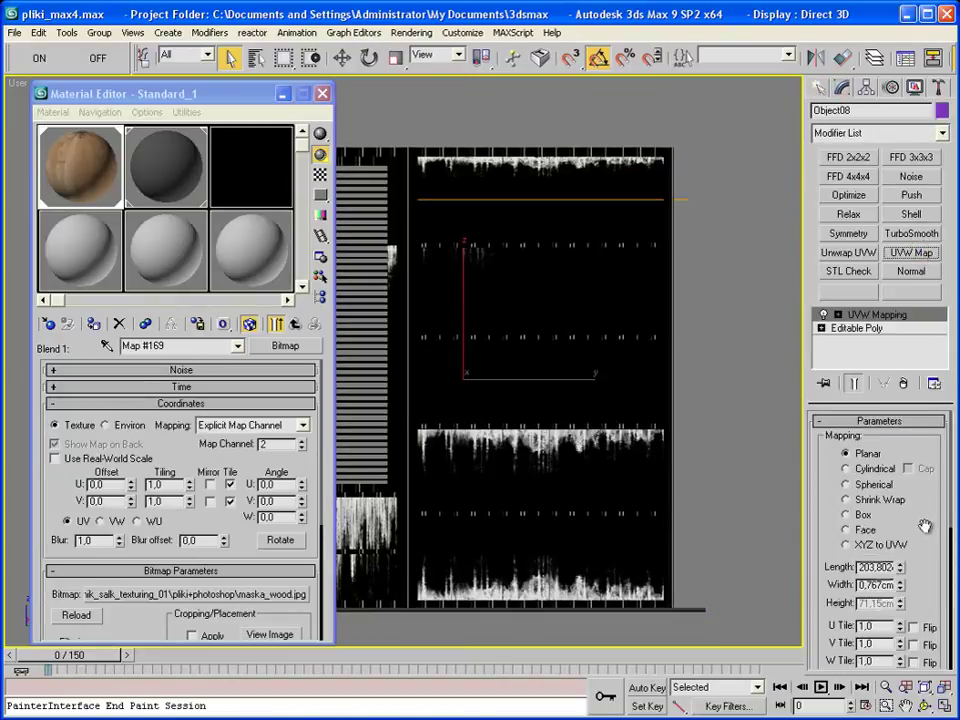
pyautogui.scroll(-3, 925, 527)
pyautogui.scroll(-5, 926, 516)
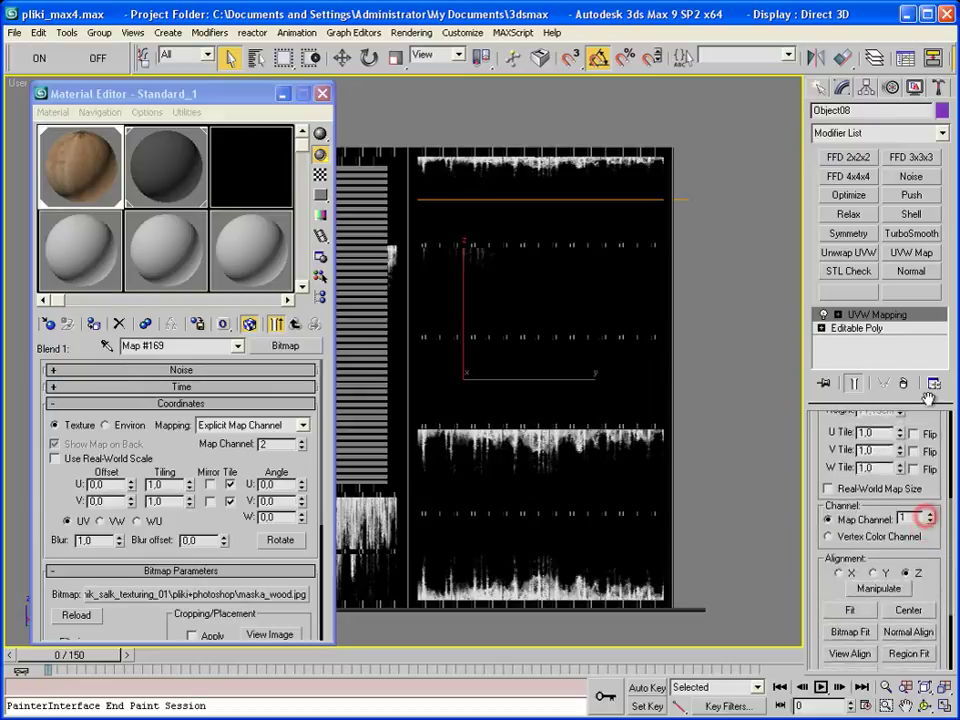
pyautogui.click(840, 561)
pyautogui.click(850, 597)
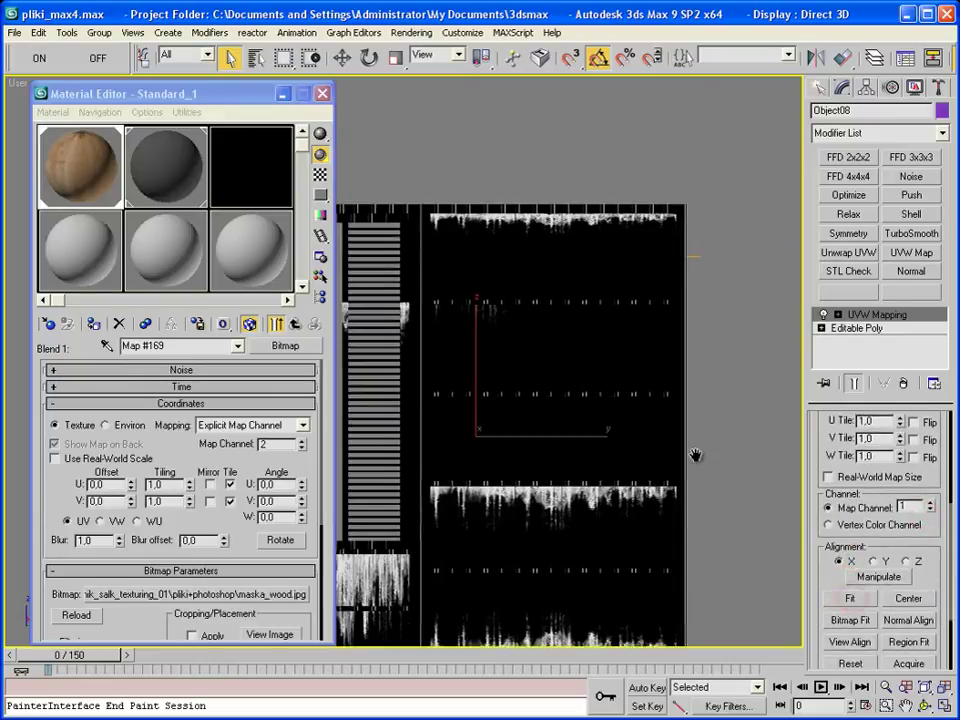
pyautogui.click(931, 503)
pyautogui.scroll(2, 931, 503)
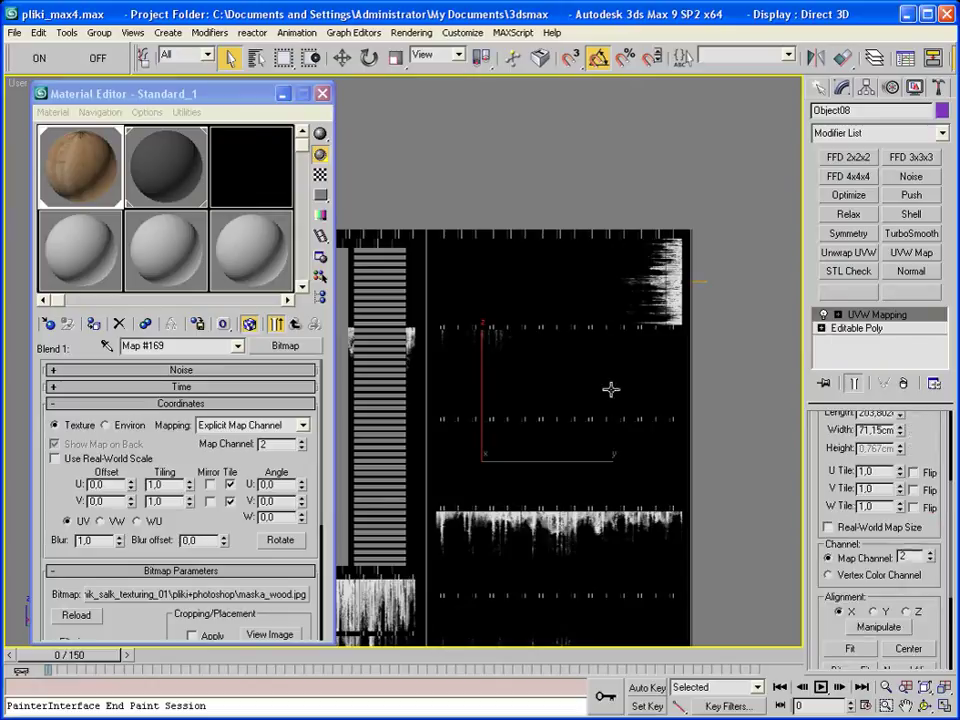
# Rotate the mapping gizmo 90°, refit it, and move it so the drips line the band's top.
pyautogui.click(838, 314)
pyautogui.click(868, 328)
pyautogui.press('e')
pyautogui.moveTo(621, 210); pyautogui.dragTo(550, 179)
pyautogui.click(850, 648)
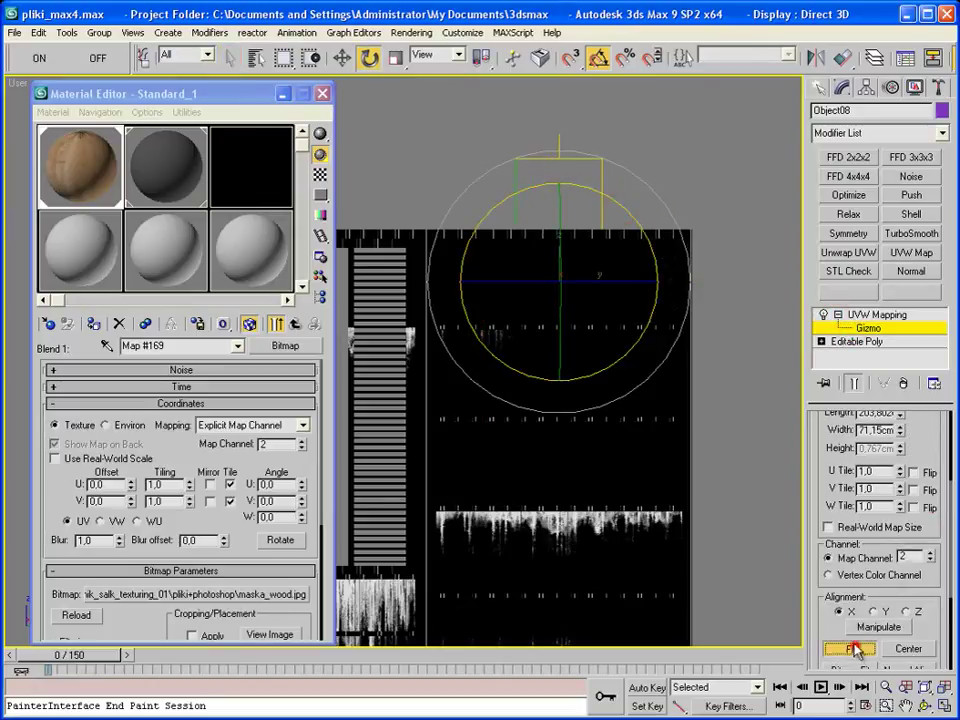
pyautogui.press('r')
pyautogui.press('w')
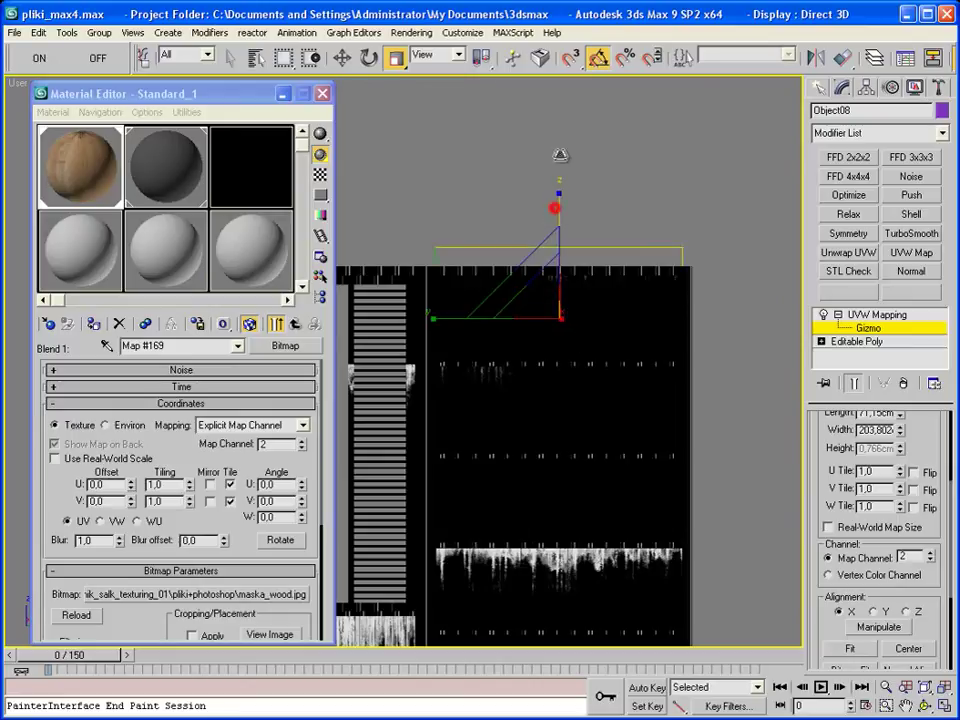
pyautogui.moveTo(557, 218); pyautogui.dragTo(558, 288)
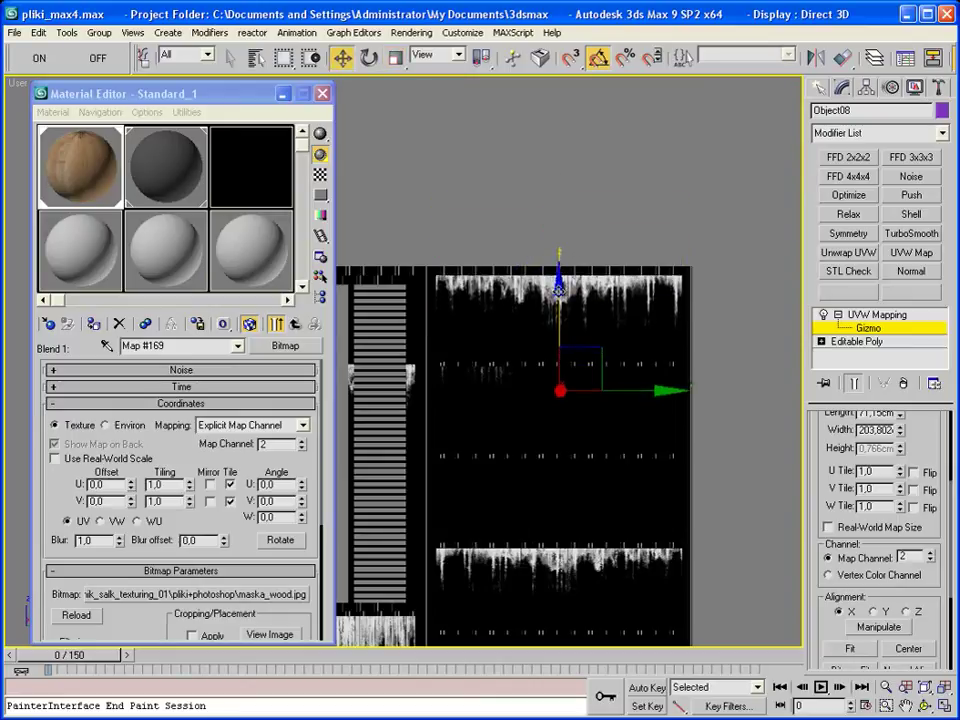
pyautogui.scroll(-2, 565, 311)
pyautogui.scroll(1, 643, 352)
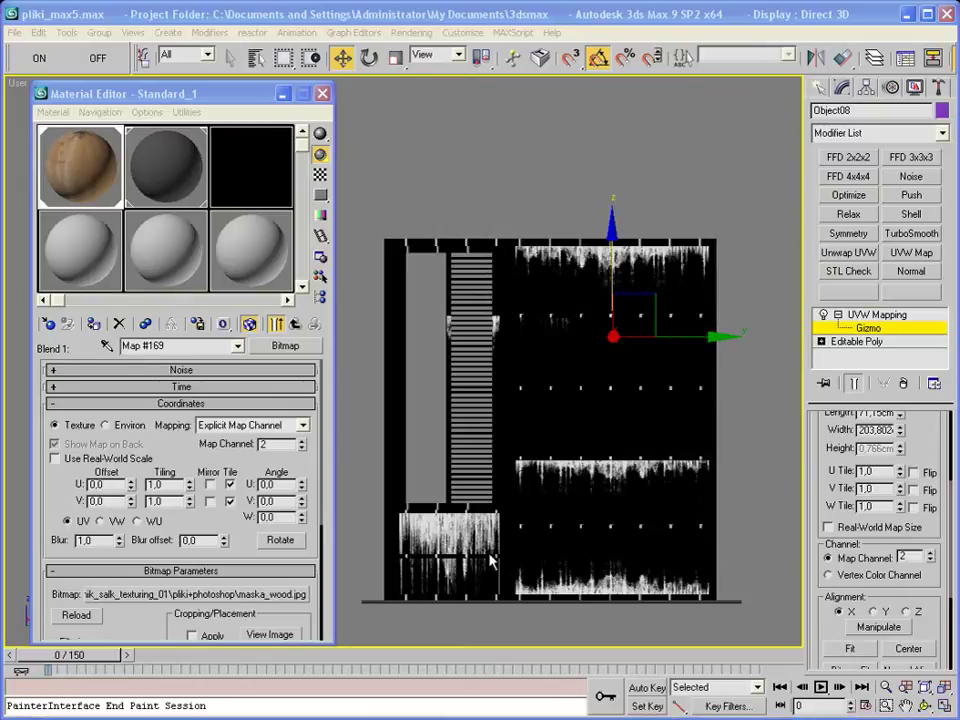
pyautogui.moveTo(490, 562); pyautogui.dragTo(545, 468, button='middle')
pyautogui.click(820, 87)
# Select the cabinet Object01 in wireframe and convert it to an editable poly.
pyautogui.scroll(3, 538, 430)
pyautogui.press('F3')
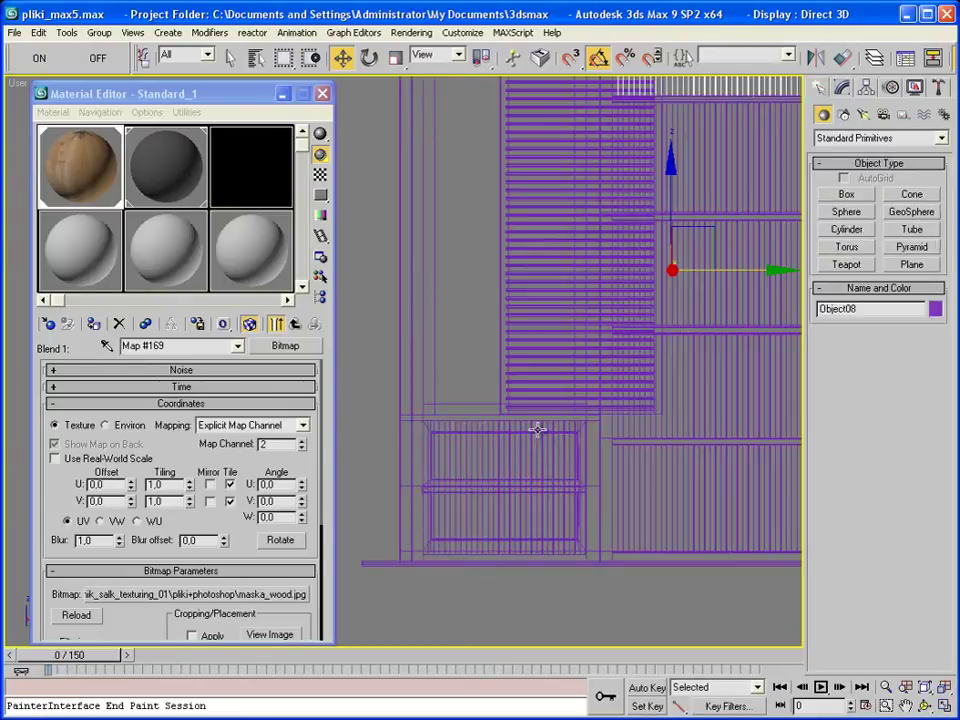
pyautogui.click(531, 452)
pyautogui.click(843, 88)
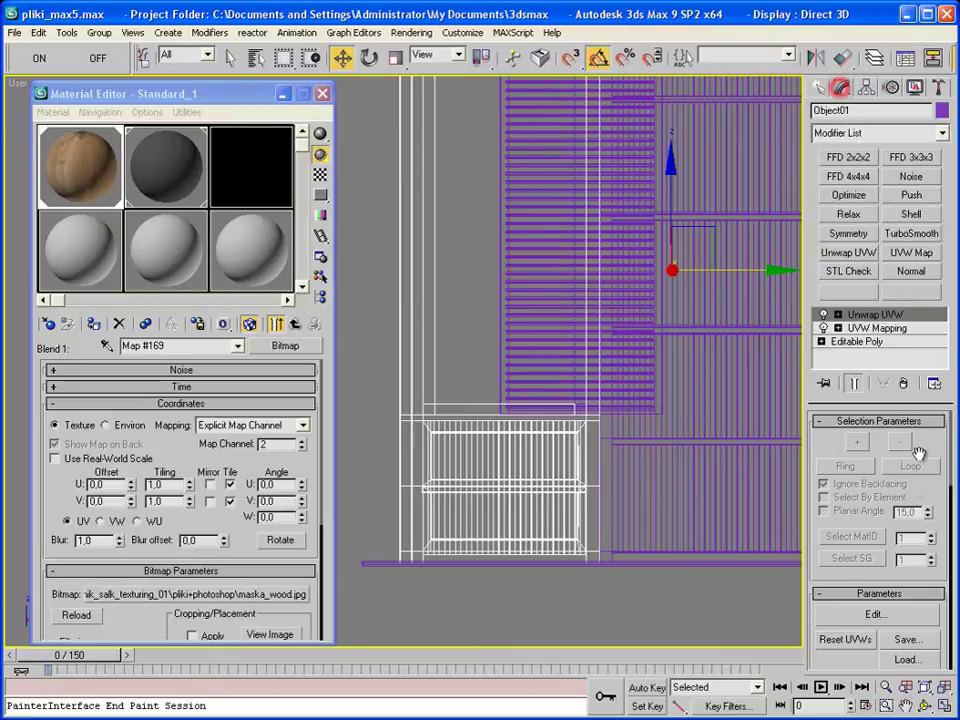
pyautogui.rightClick(668, 340)
pyautogui.click(866, 492)
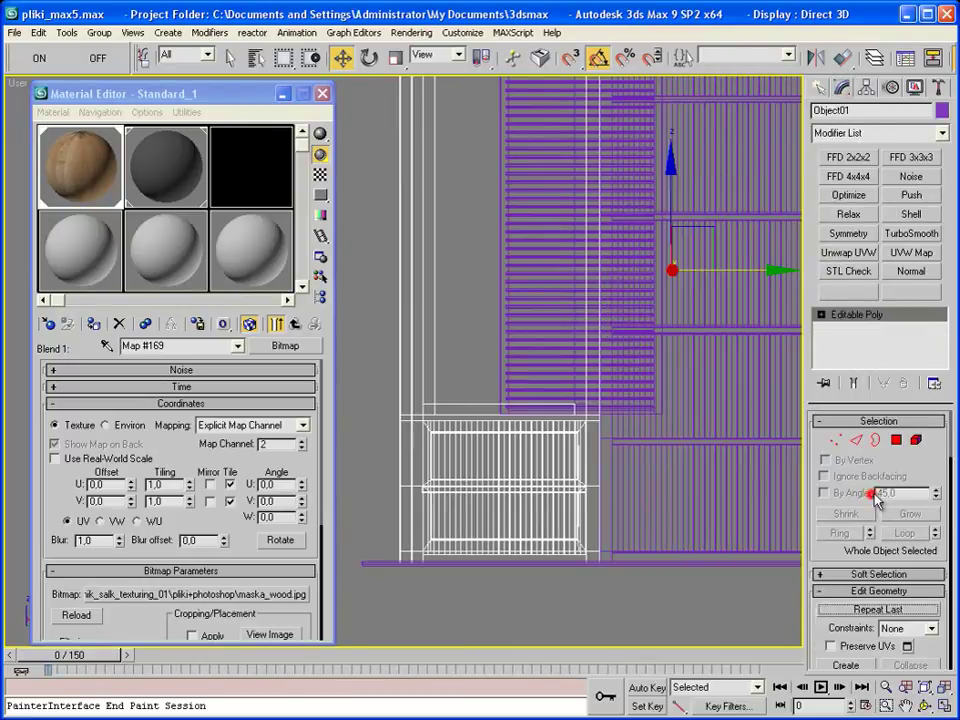
# Select the frame and lower grille elements and detach them as Object09.
pyautogui.click(916, 440)
pyautogui.click(369, 262)
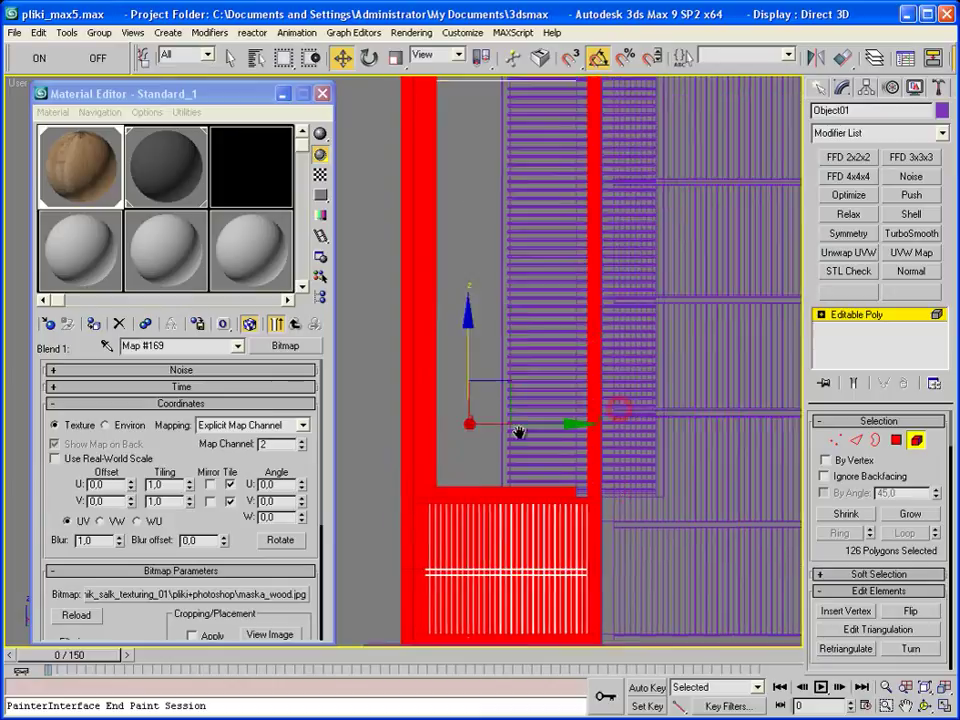
pyautogui.scroll(-3, 600, 395)
pyautogui.keyDown('ctrl'); pyautogui.click(638, 459); pyautogui.keyUp('ctrl')
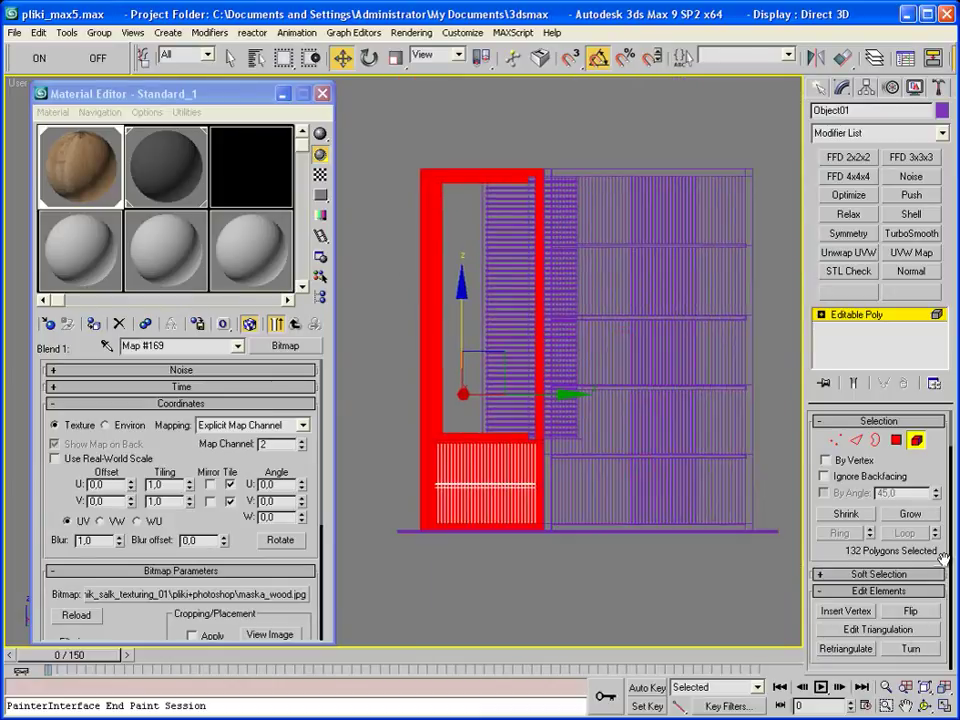
pyautogui.moveTo(943, 557); pyautogui.dragTo(943, 414)
pyautogui.click(910, 625)
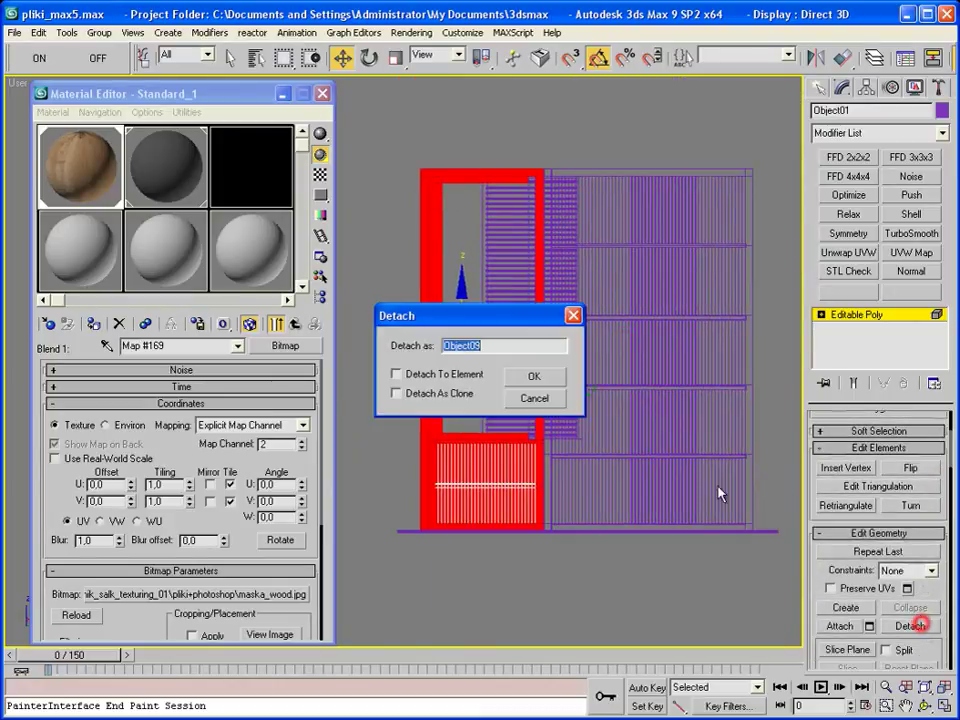
pyautogui.click(512, 372)
pyautogui.click(820, 88)
# Add a UVW Map modifier to the cabinet panel Object01.
pyautogui.scroll(3, 499, 527)
pyautogui.scroll(3, 510, 448)
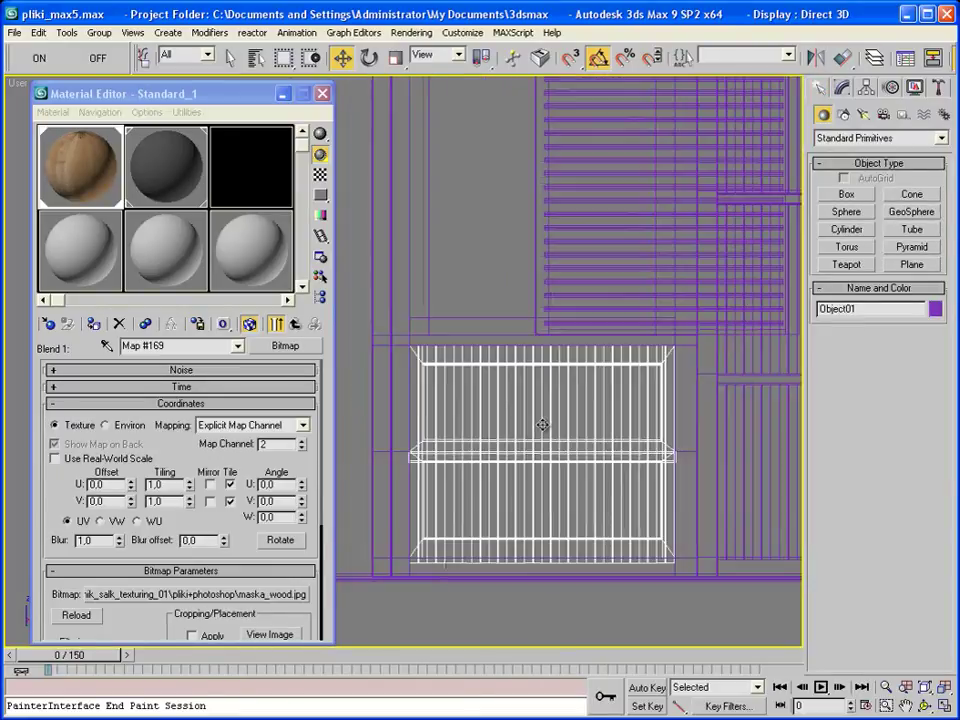
pyautogui.click(842, 89)
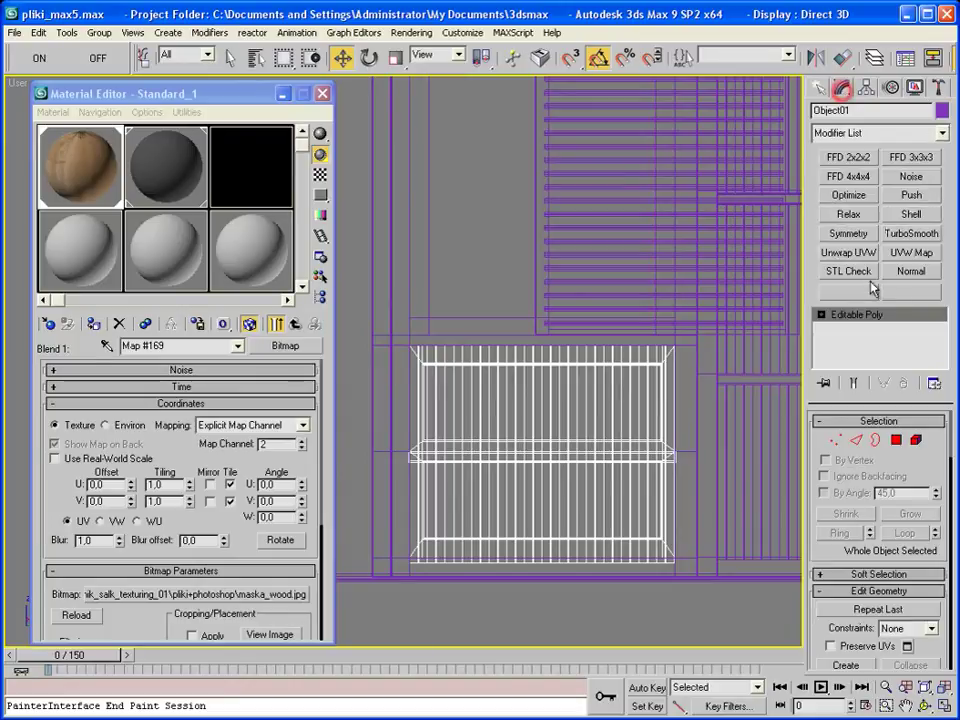
pyautogui.click(910, 253)
pyautogui.scroll(-3, 932, 540)
# Set Object01's mask mapping to X alignment and fit it to the panel.
pyautogui.scroll(-2, 935, 592)
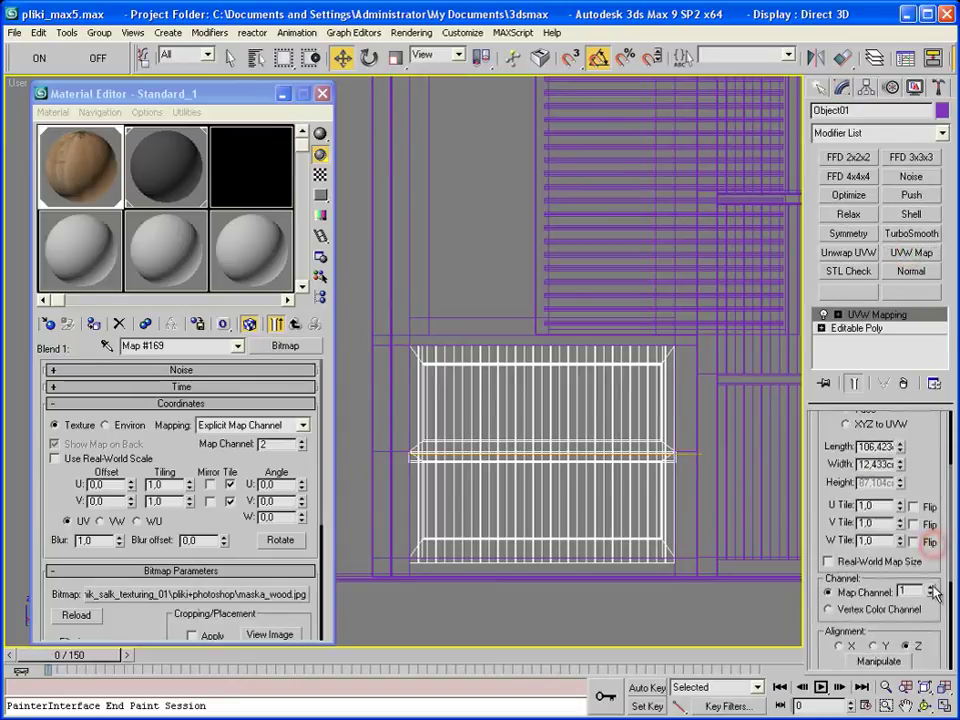
pyautogui.scroll(3, 928, 543)
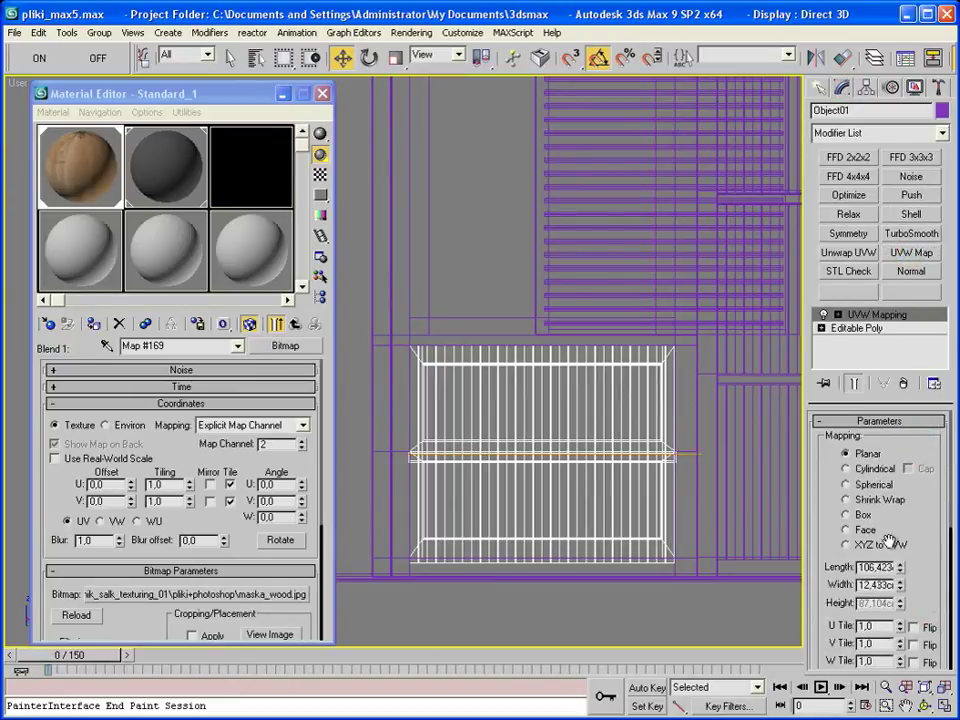
pyautogui.press('F3')
pyautogui.scroll(-3, 910, 540)
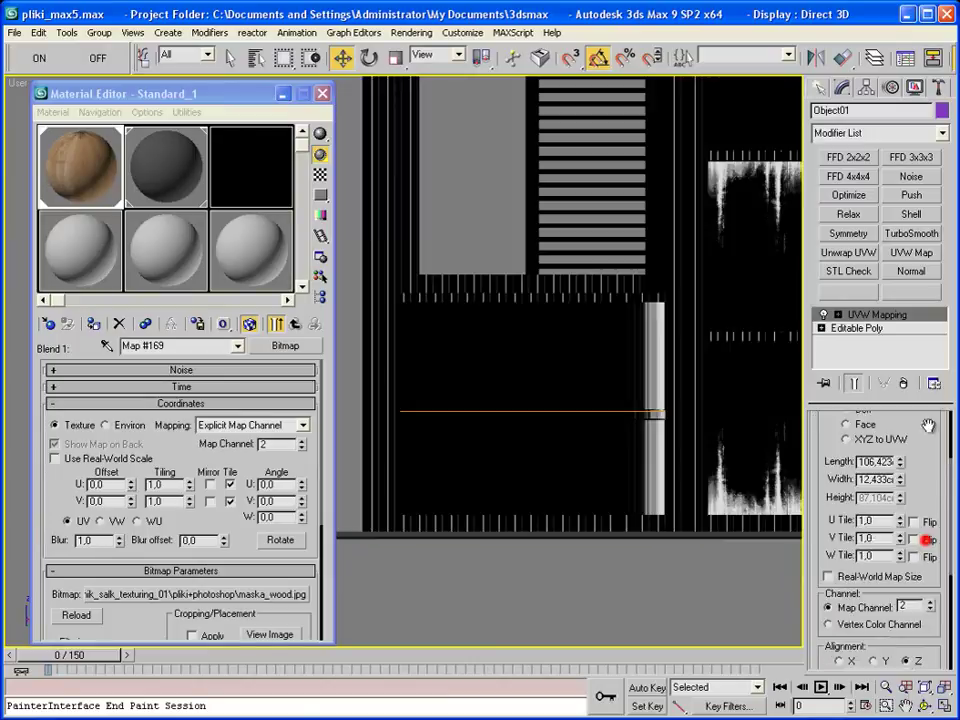
pyautogui.click(838, 560)
pyautogui.click(850, 597)
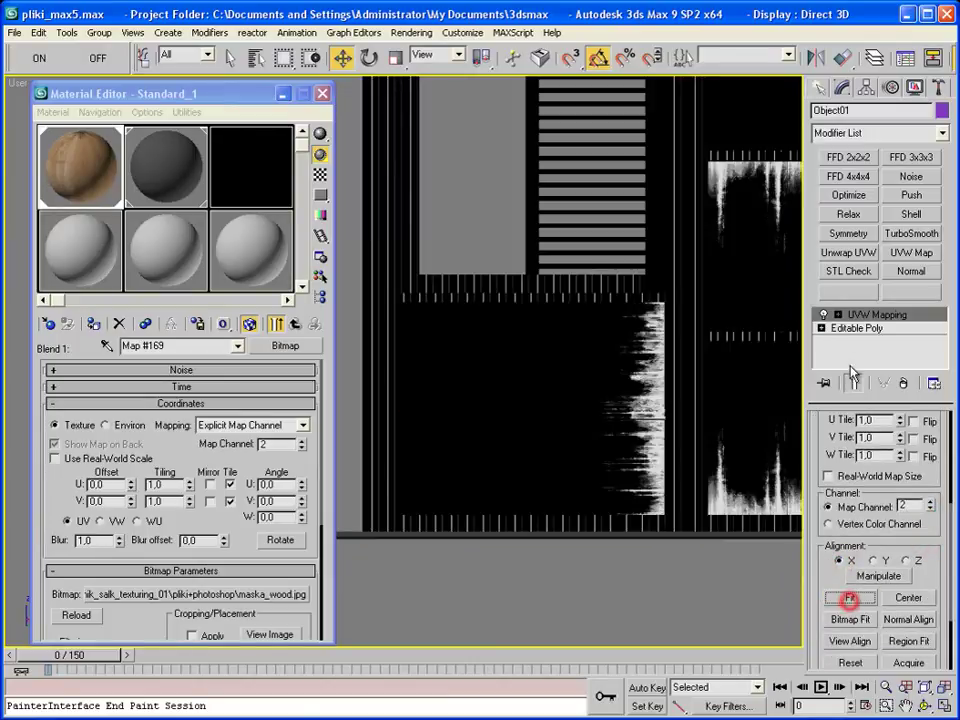
# Rotate the mapping gizmo about 90° and refit it so the white streaks sit along the top.
pyautogui.click(838, 315)
pyautogui.click(866, 328)
pyautogui.press('e')
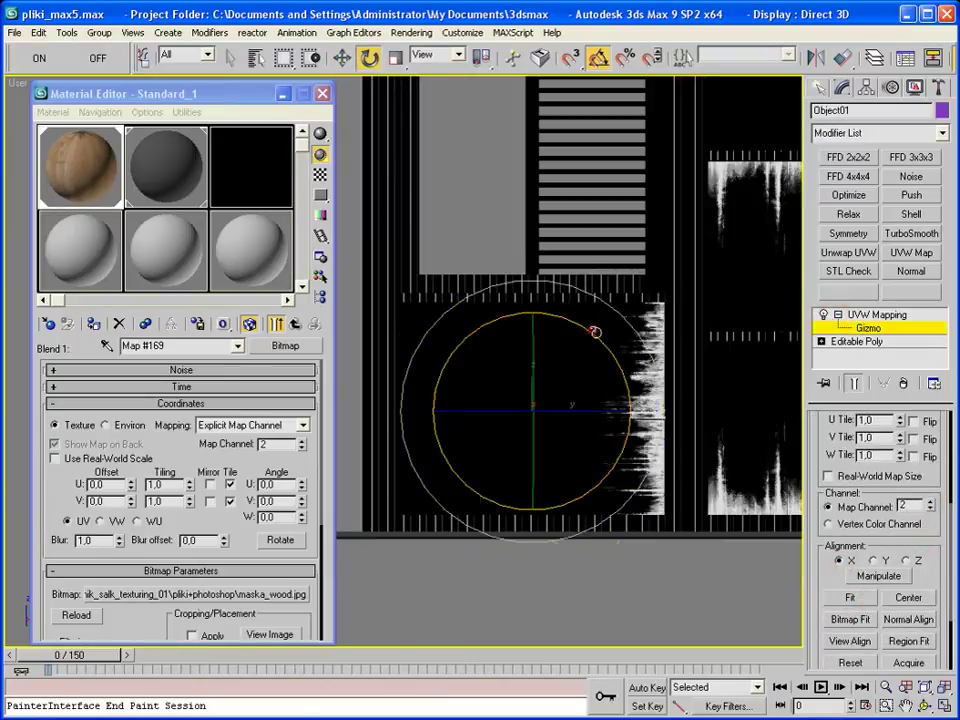
pyautogui.moveTo(595, 332); pyautogui.dragTo(639, 391)
pyautogui.click(850, 598)
pyautogui.moveTo(638, 450); pyautogui.dragTo(521, 261)
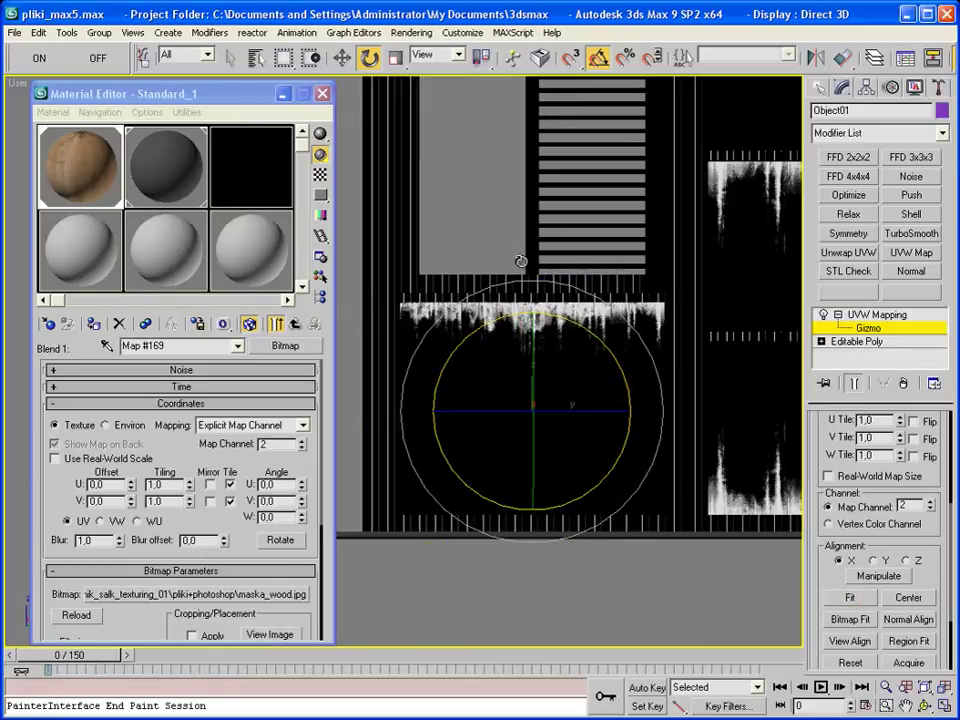
pyautogui.moveTo(508, 231); pyautogui.dragTo(531, 333, button='middle')
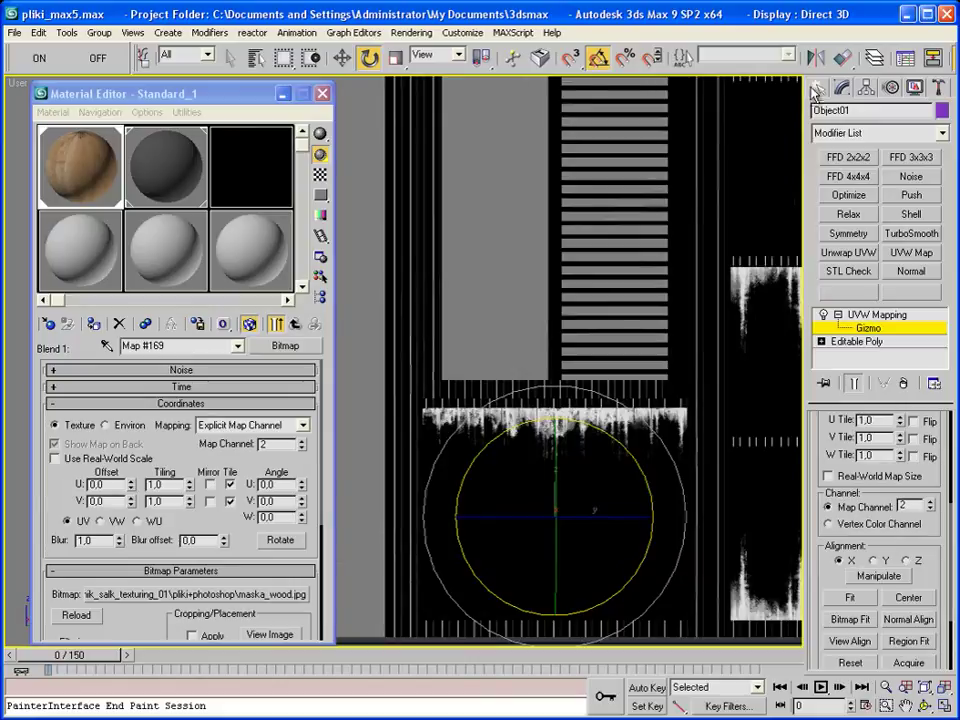
# Exit gizmo editing and select the neighbouring wall panel Object07 in wireframe.
pyautogui.click(817, 88)
pyautogui.moveTo(600, 330); pyautogui.dragTo(546, 388, button='middle')
pyautogui.press('q')
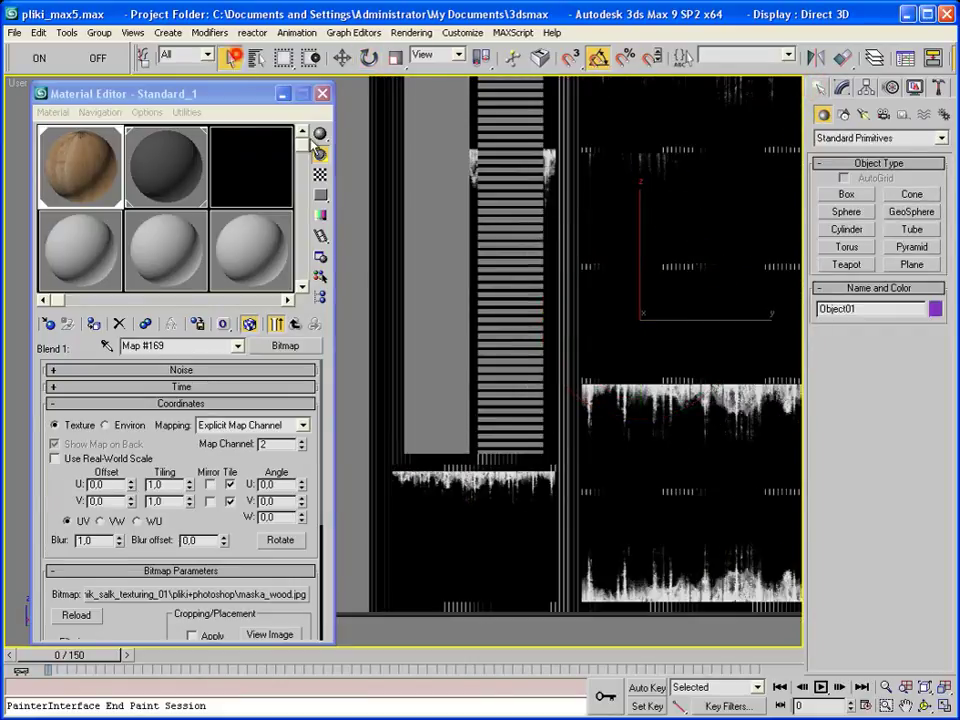
pyautogui.press('F3')
pyautogui.click(681, 428)
# Add a UVW Map modifier to Object07 on map channel 2, X-aligned and fitted.
pyautogui.moveTo(681, 428); pyautogui.dragTo(643, 426, button='middle')
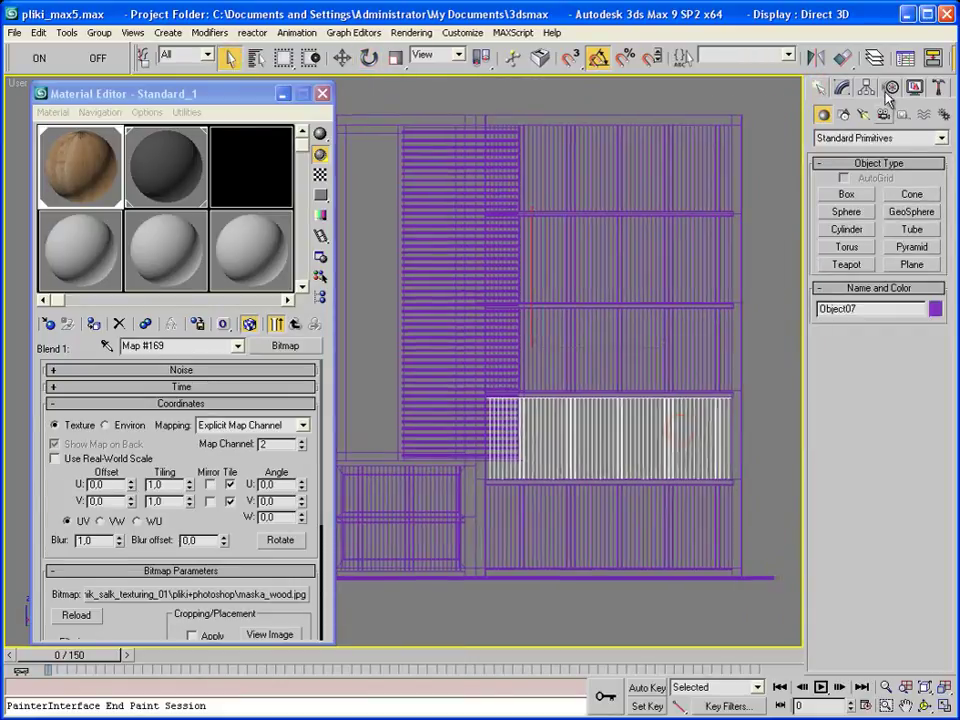
pyautogui.press('F3')
pyautogui.click(843, 90)
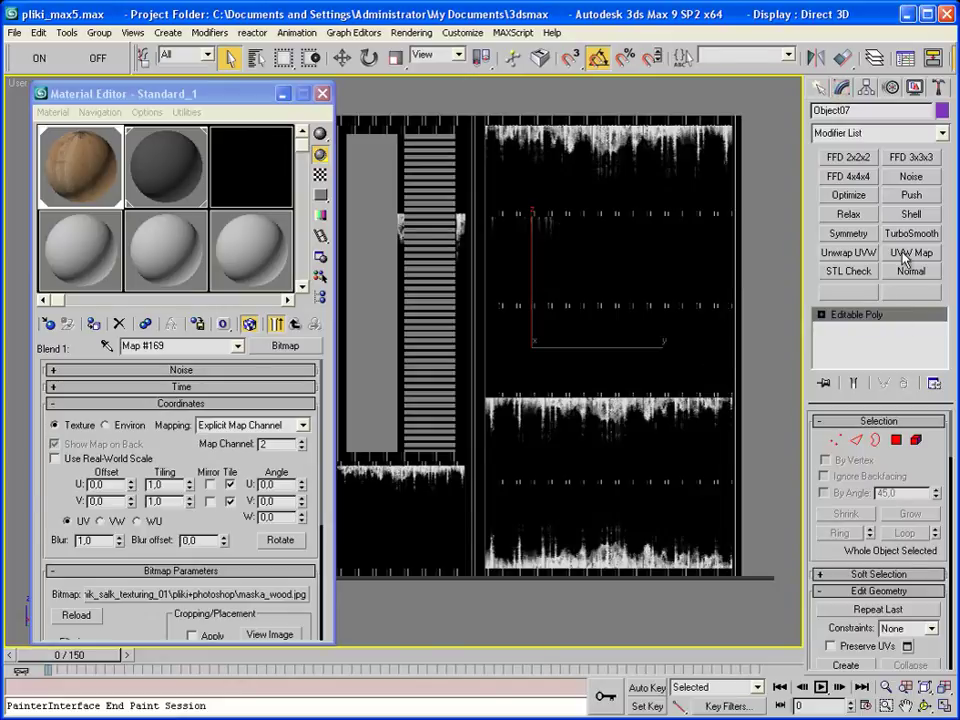
pyautogui.click(905, 255)
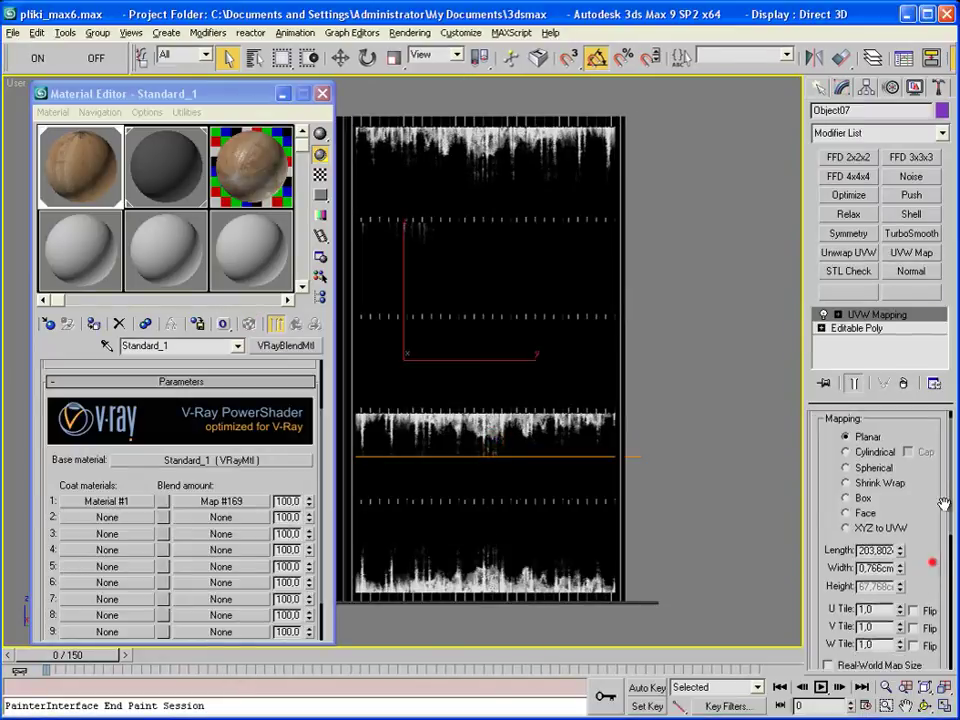
pyautogui.moveTo(943, 503); pyautogui.dragTo(943, 540)
pyautogui.click(930, 603)
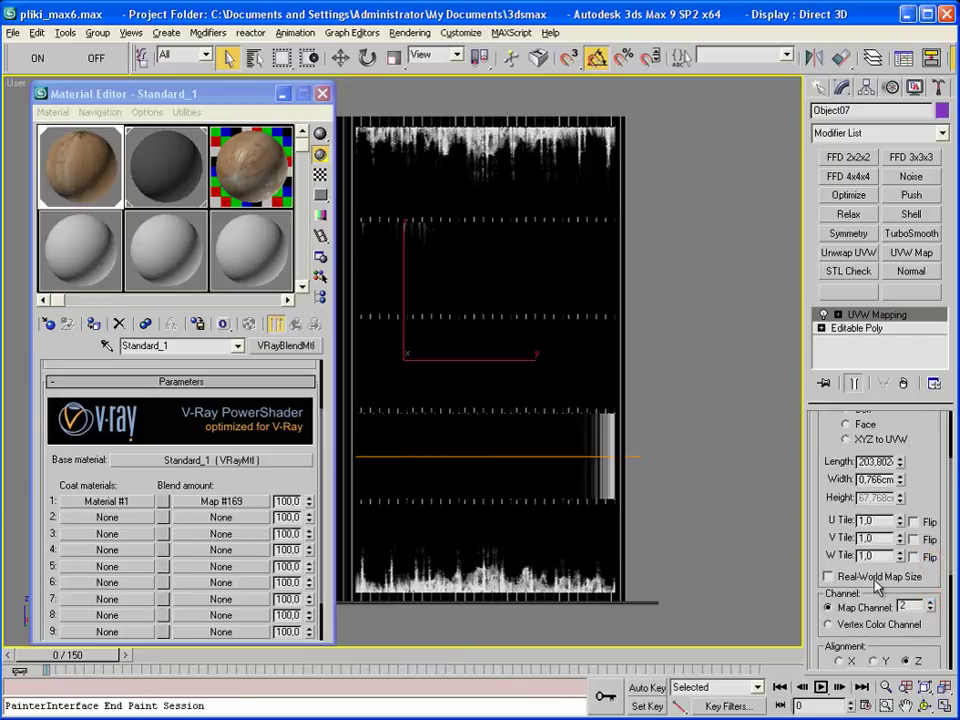
pyautogui.click(842, 662)
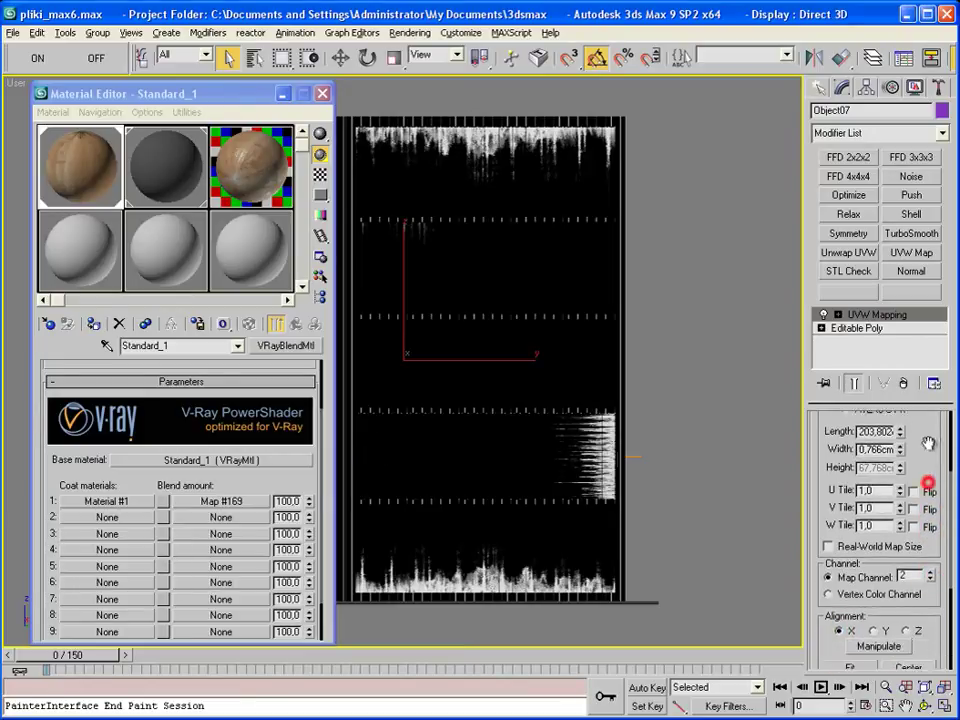
pyautogui.moveTo(932, 483); pyautogui.dragTo(910, 400)
pyautogui.click(857, 575)
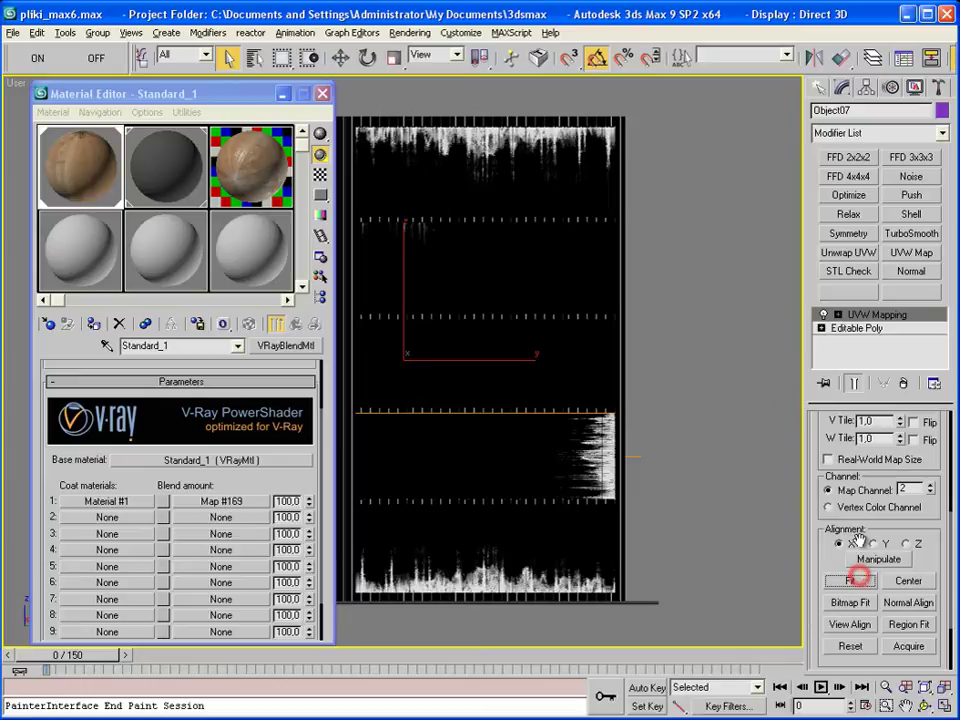
# Rotate and refit Object07's mapping gizmo, then slide it left to align the streaks with the boards.
pyautogui.click(838, 315)
pyautogui.press('e')
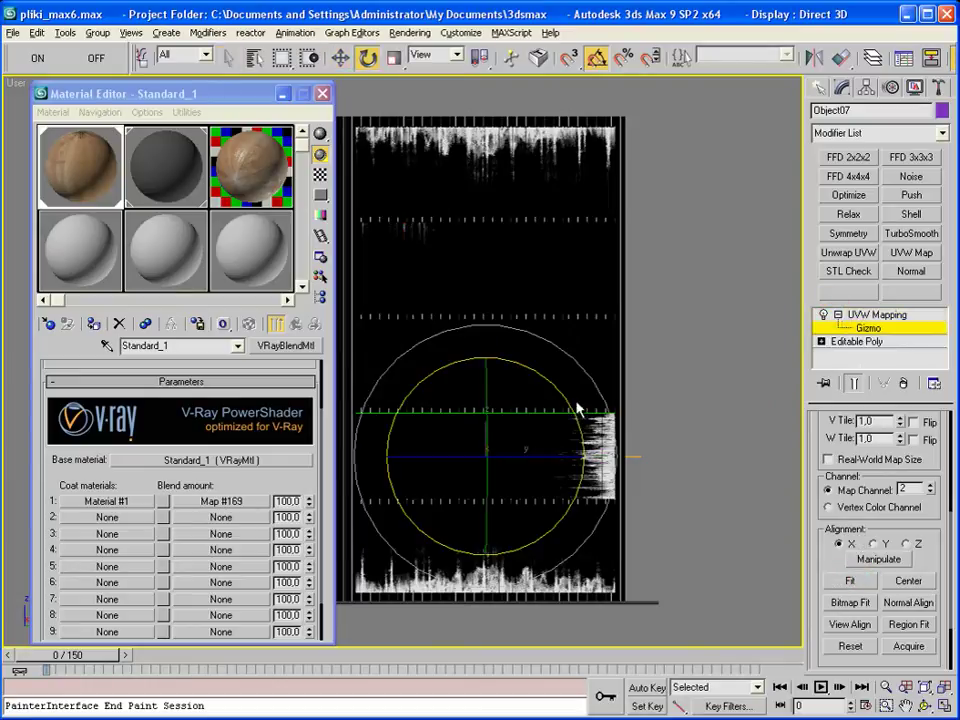
pyautogui.press('F3')
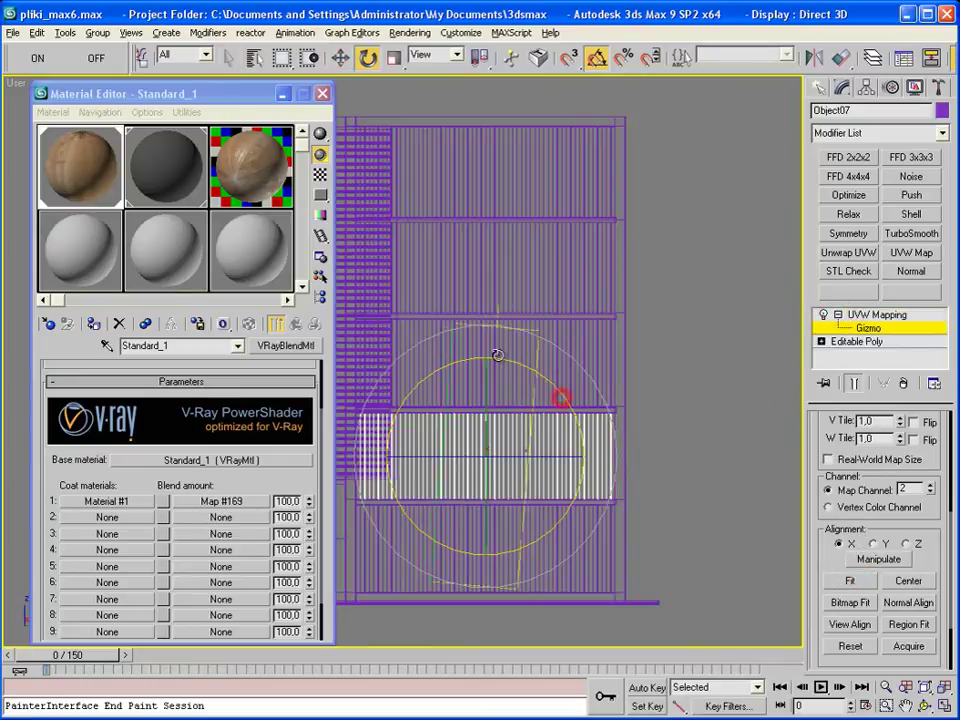
pyautogui.press('F3')
pyautogui.click(842, 588)
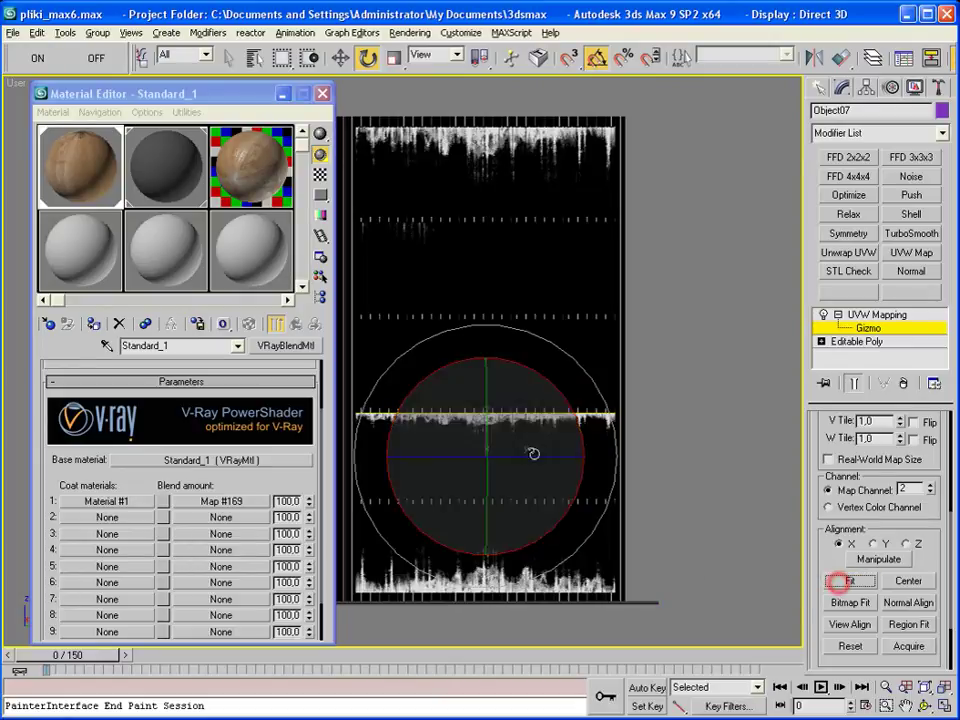
pyautogui.press('r')
pyautogui.click(483, 355)
pyautogui.press('w')
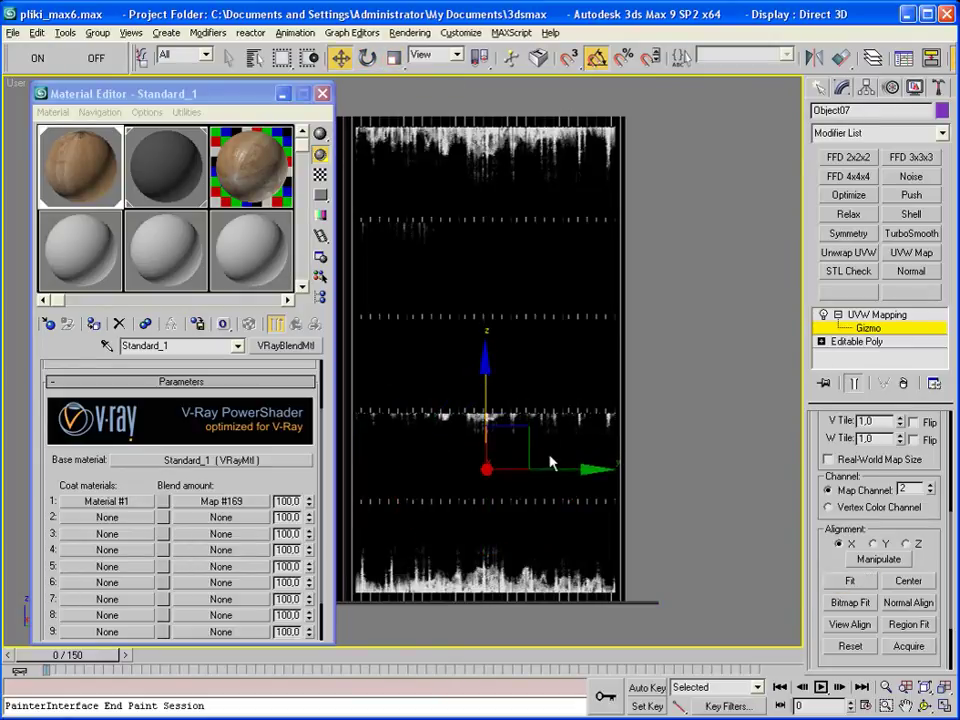
pyautogui.moveTo(561, 473); pyautogui.dragTo(456, 462)
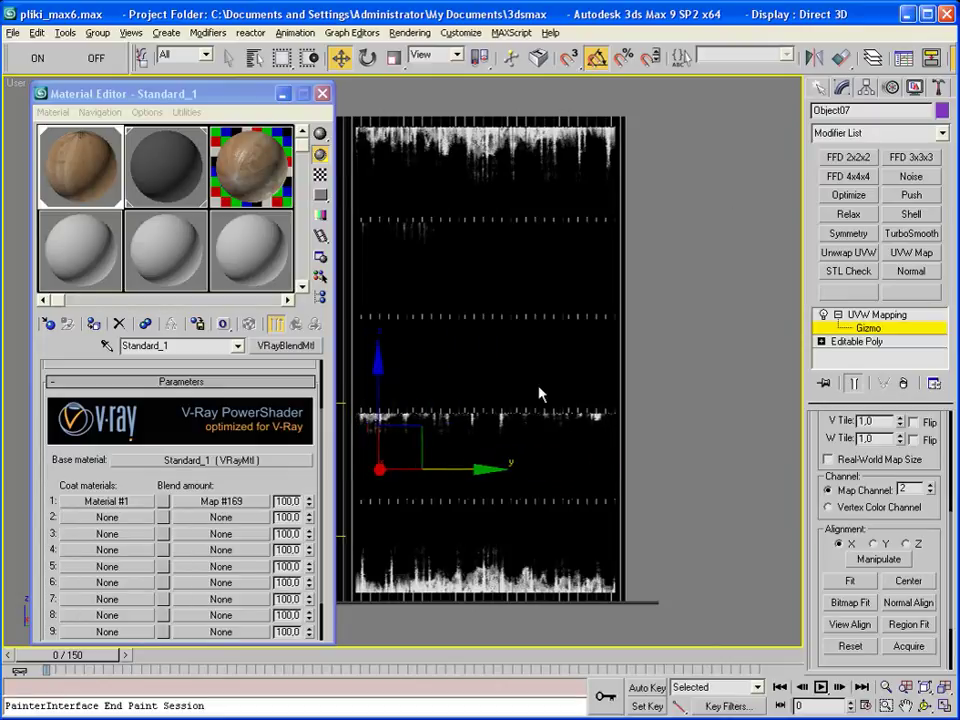
pyautogui.click(816, 89)
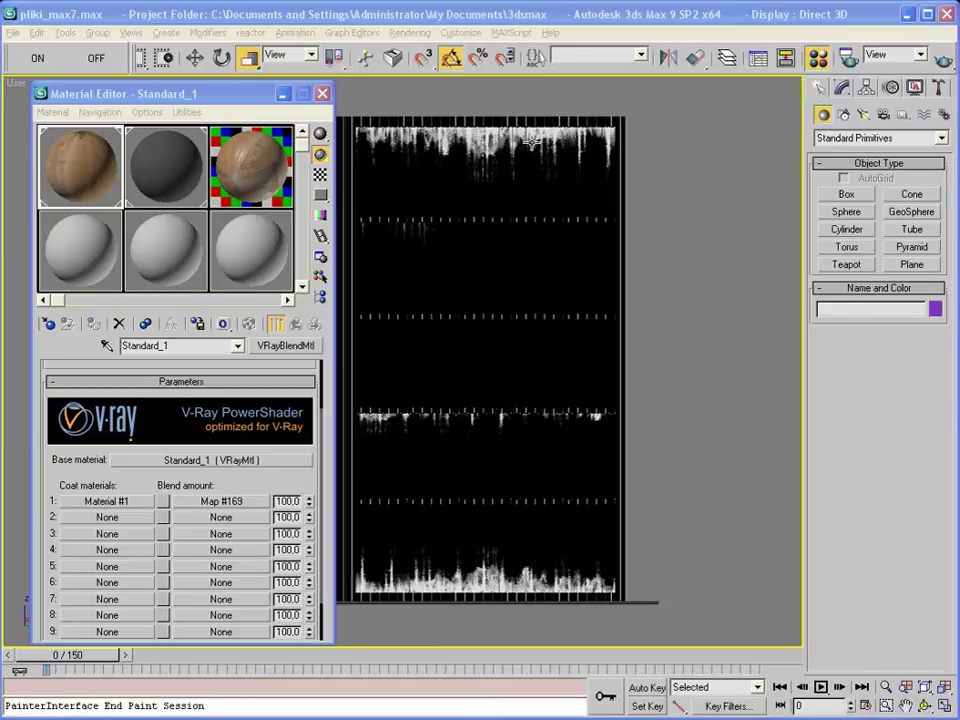
# Add a channel-2 UVW Map modifier to Object06, aligned to X and fitted to the panel.
pyautogui.click(842, 89)
pyautogui.press('4')
pyautogui.press('F3')
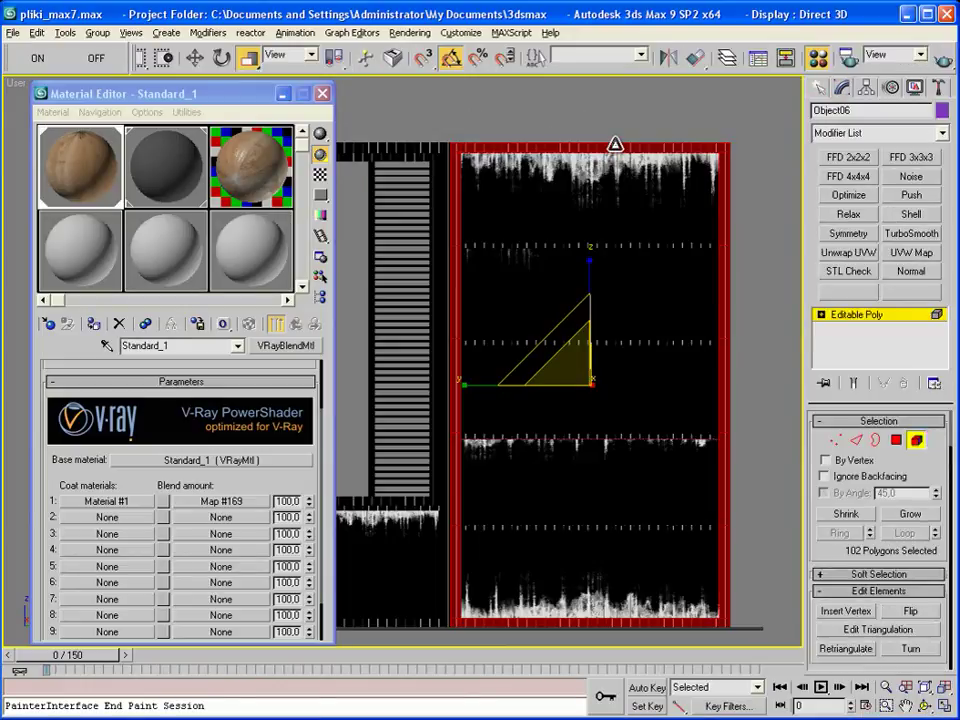
pyautogui.press('F3')
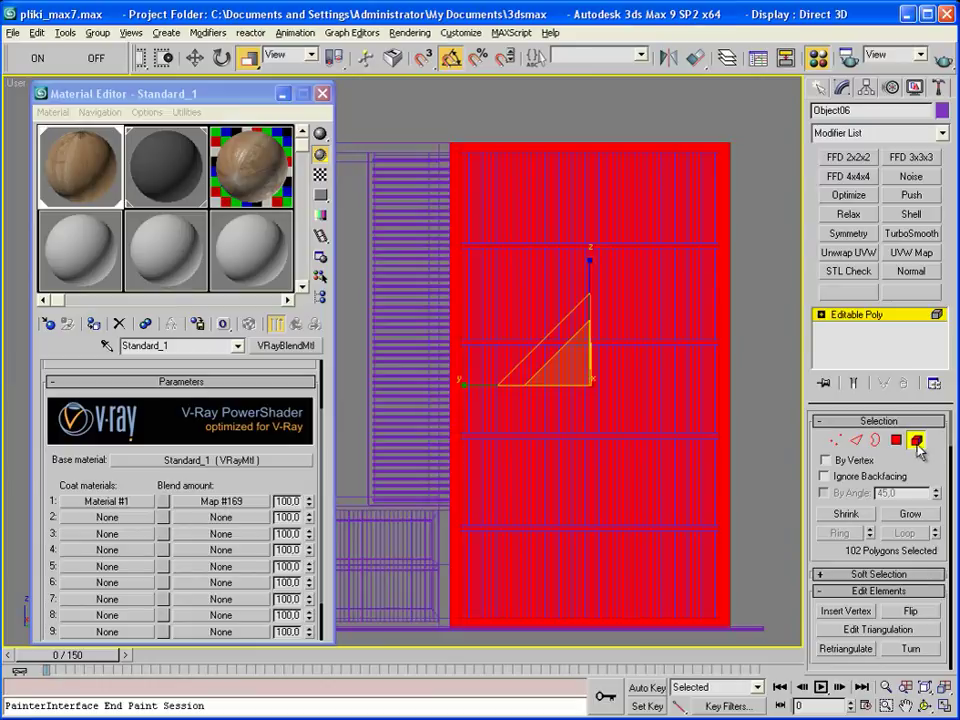
pyautogui.click(918, 446)
pyautogui.click(911, 252)
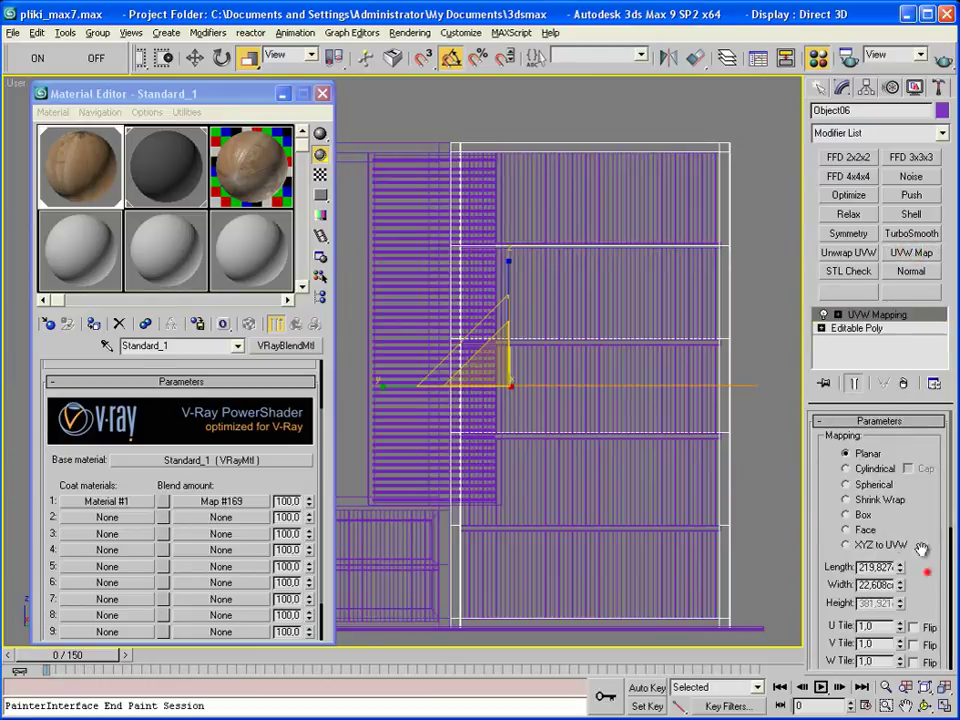
pyautogui.scroll(-5, 921, 548)
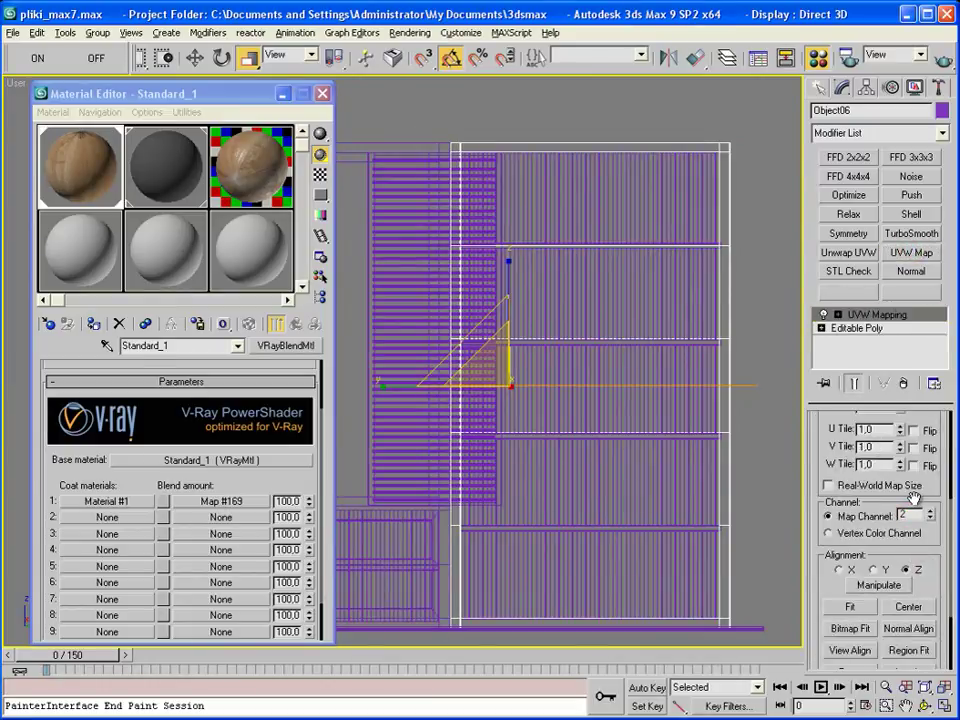
pyautogui.press('F3')
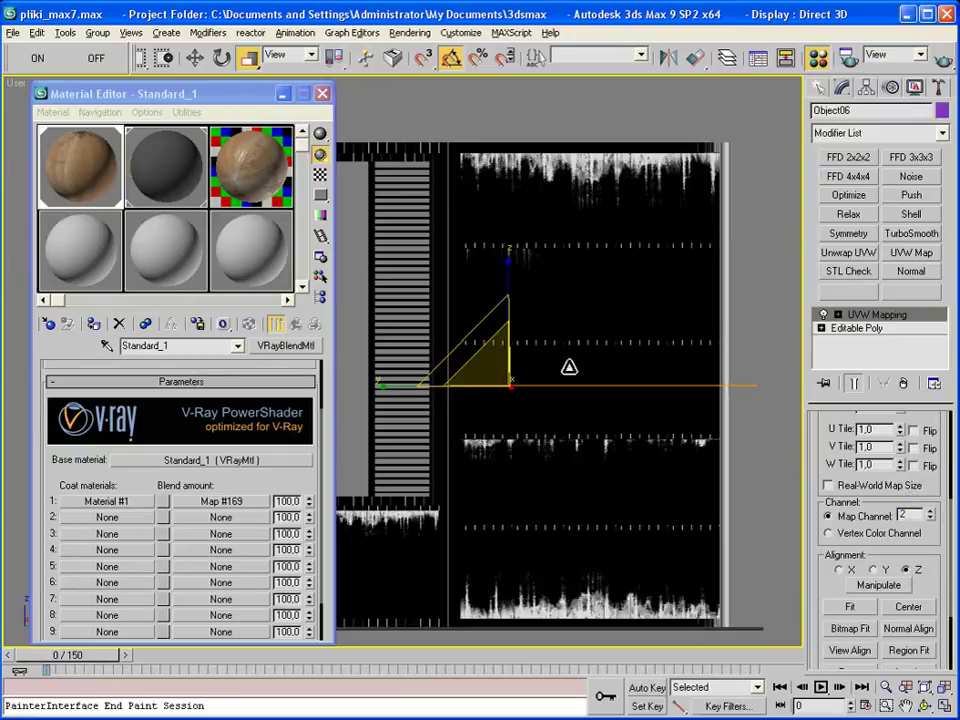
pyautogui.click(838, 570)
pyautogui.click(850, 606)
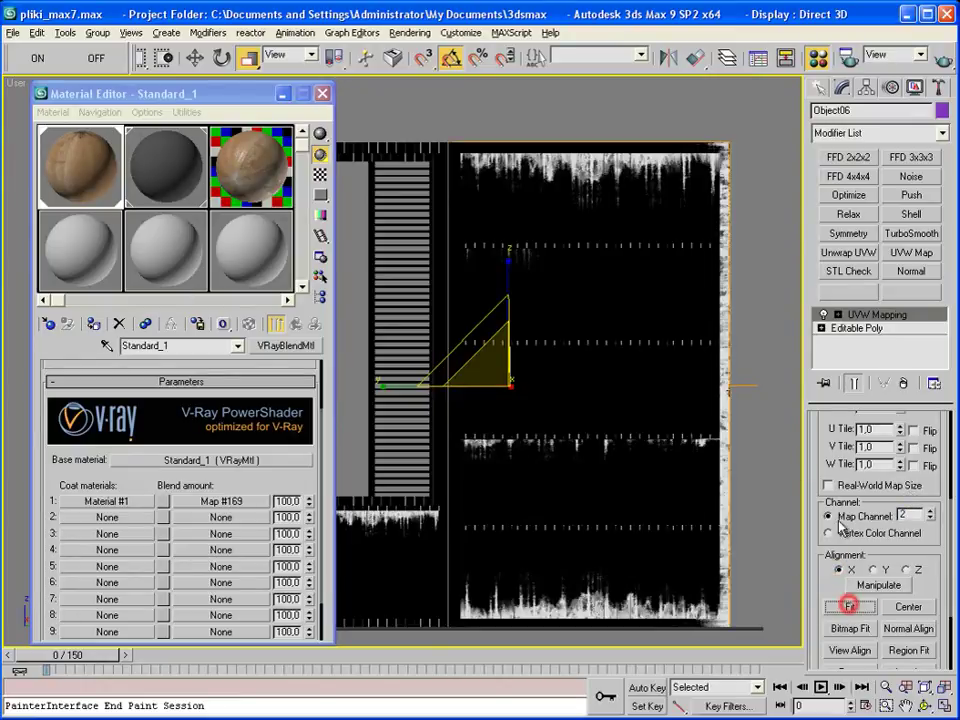
# Move Object06's mapping gizmo right until the drip streaks line up with the panels.
pyautogui.click(837, 314)
pyautogui.click(843, 328)
pyautogui.moveTo(472, 332); pyautogui.dragTo(589, 349)
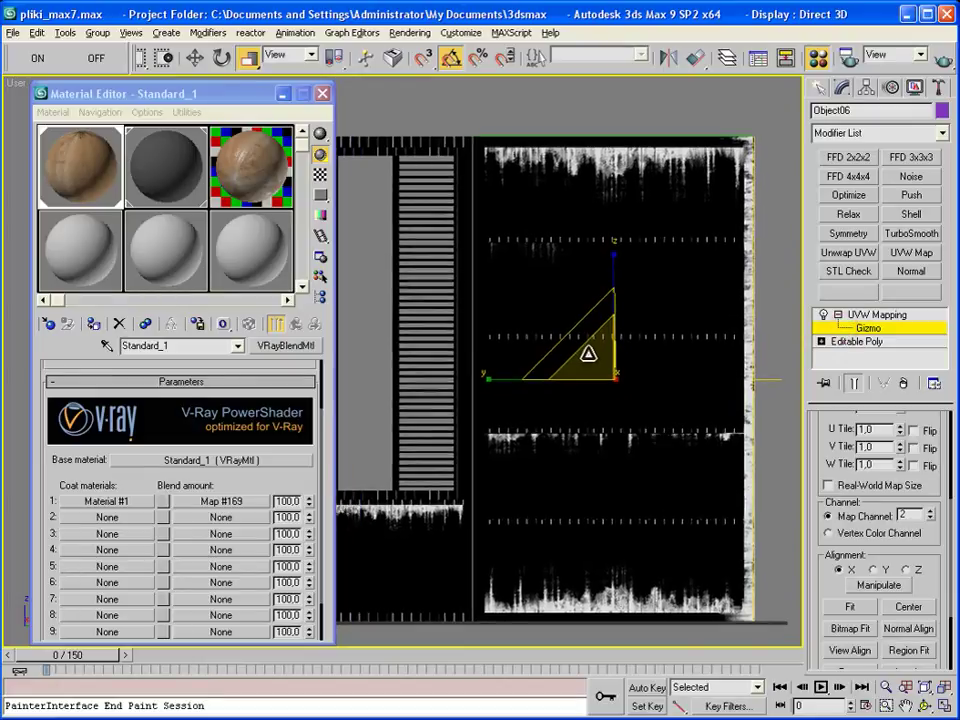
pyautogui.moveTo(621, 396); pyautogui.dragTo(616, 372)
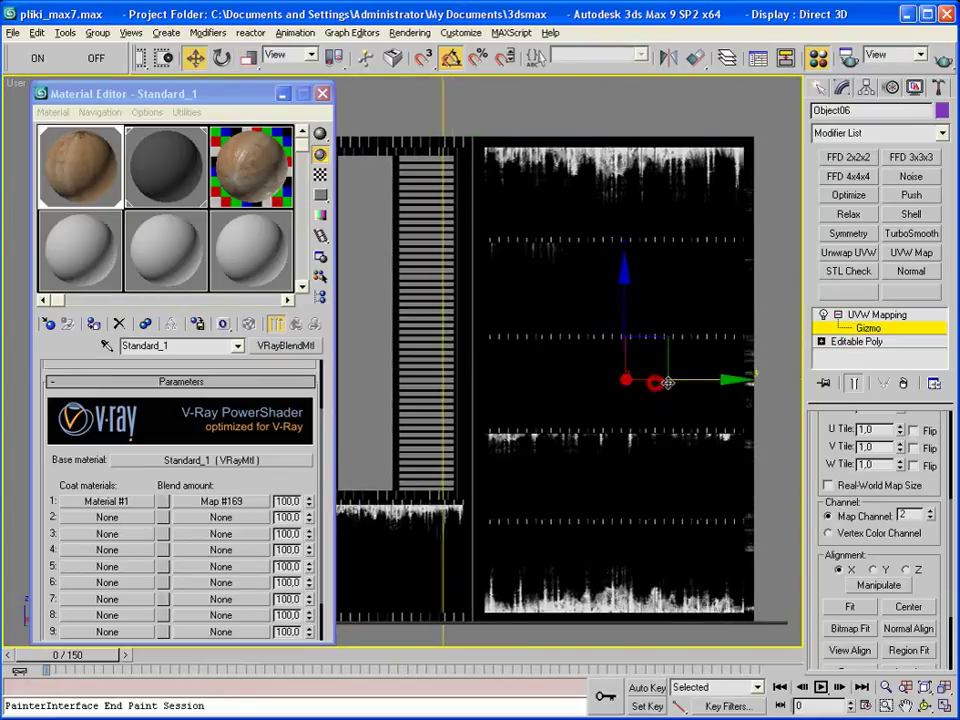
pyautogui.press('w')
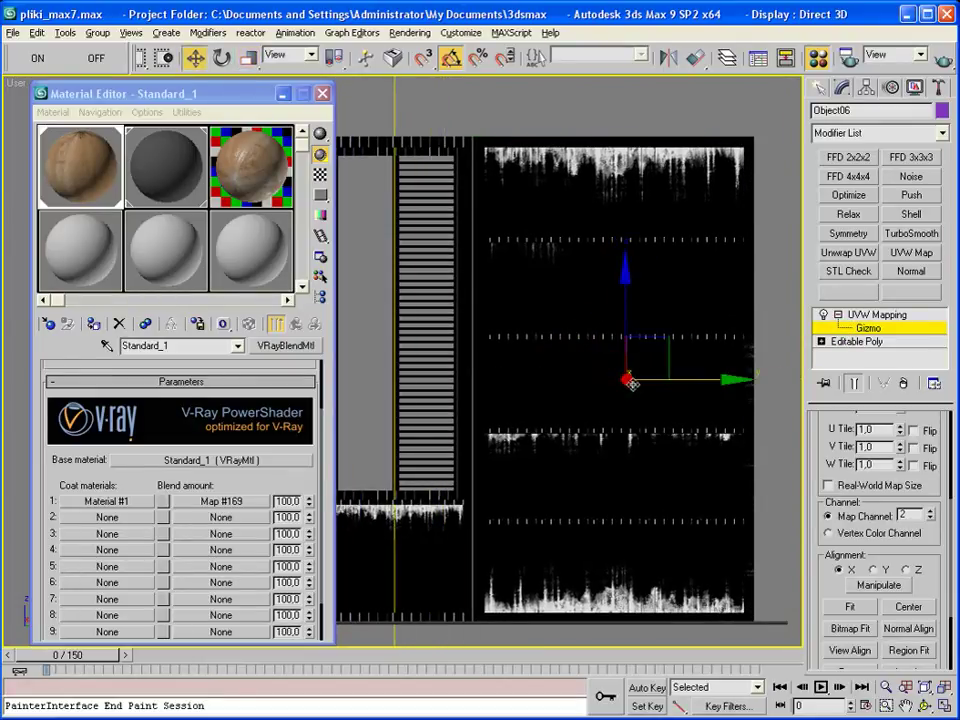
pyautogui.moveTo(671, 381); pyautogui.dragTo(692, 380)
# Add a UVW Map modifier to Object09 on map channel 2 with X alignment.
pyautogui.click(818, 90)
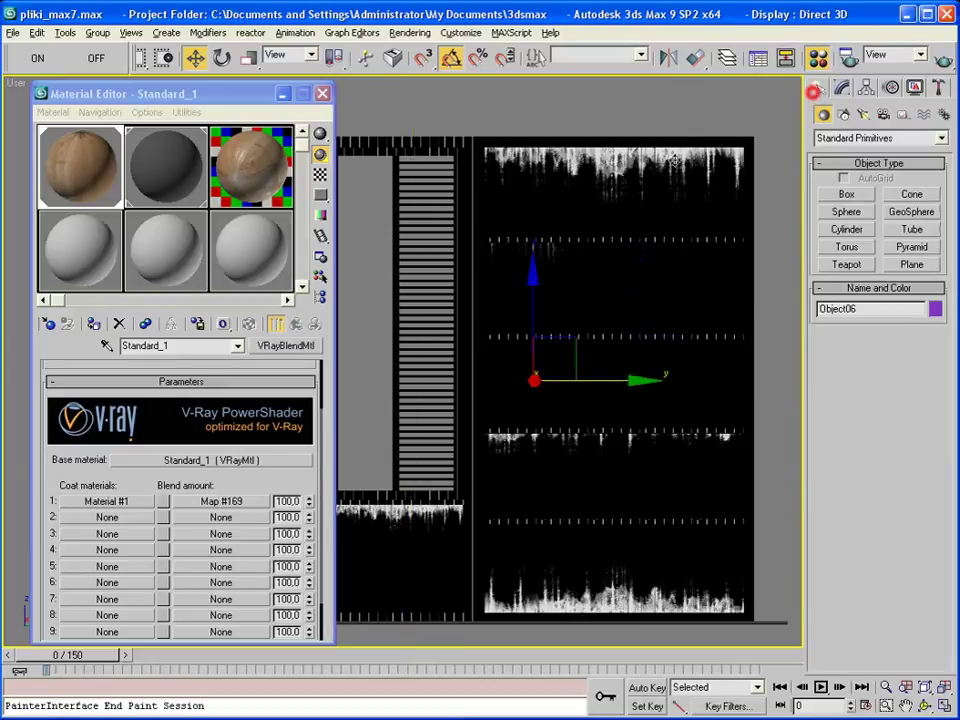
pyautogui.scroll(2, 540, 193)
pyautogui.press('F3')
pyautogui.press('F3')
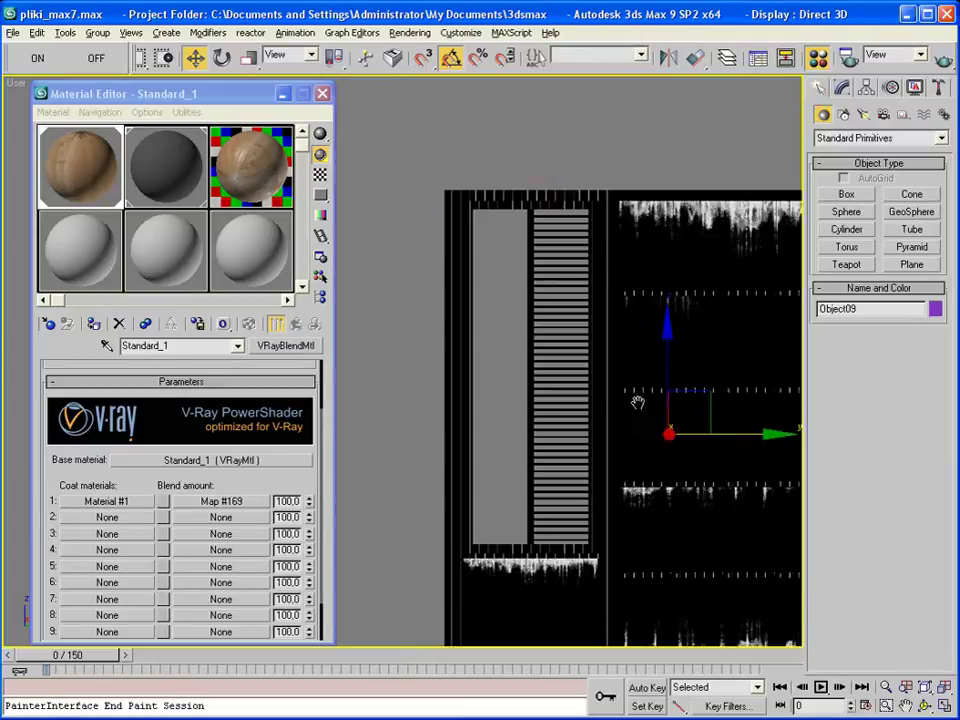
pyautogui.moveTo(698, 193); pyautogui.dragTo(684, 78, button='middle')
pyautogui.click(843, 88)
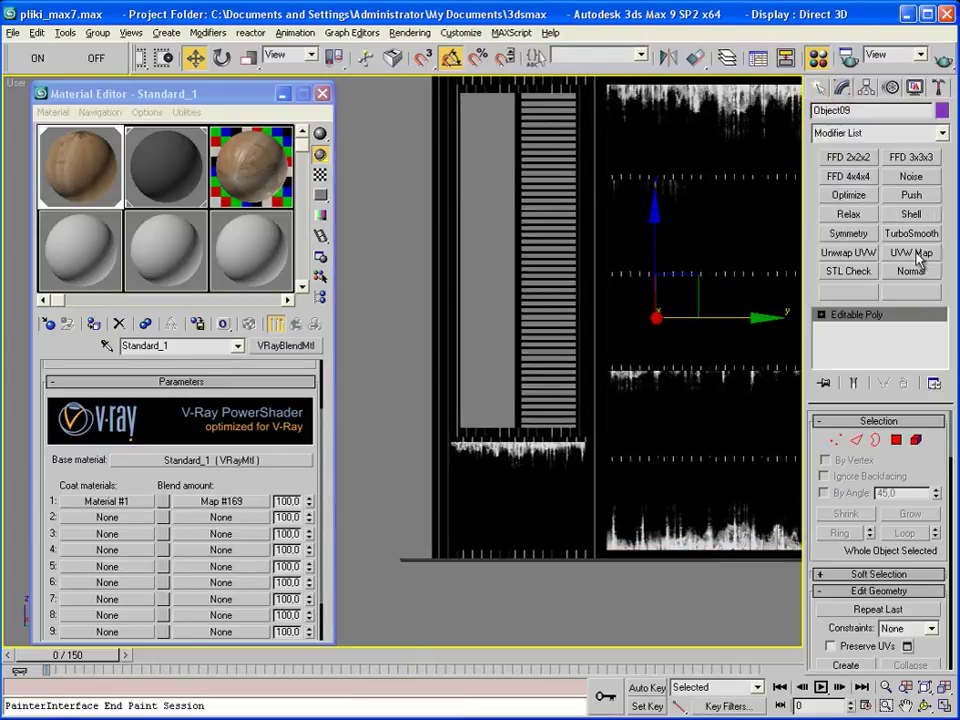
pyautogui.click(914, 254)
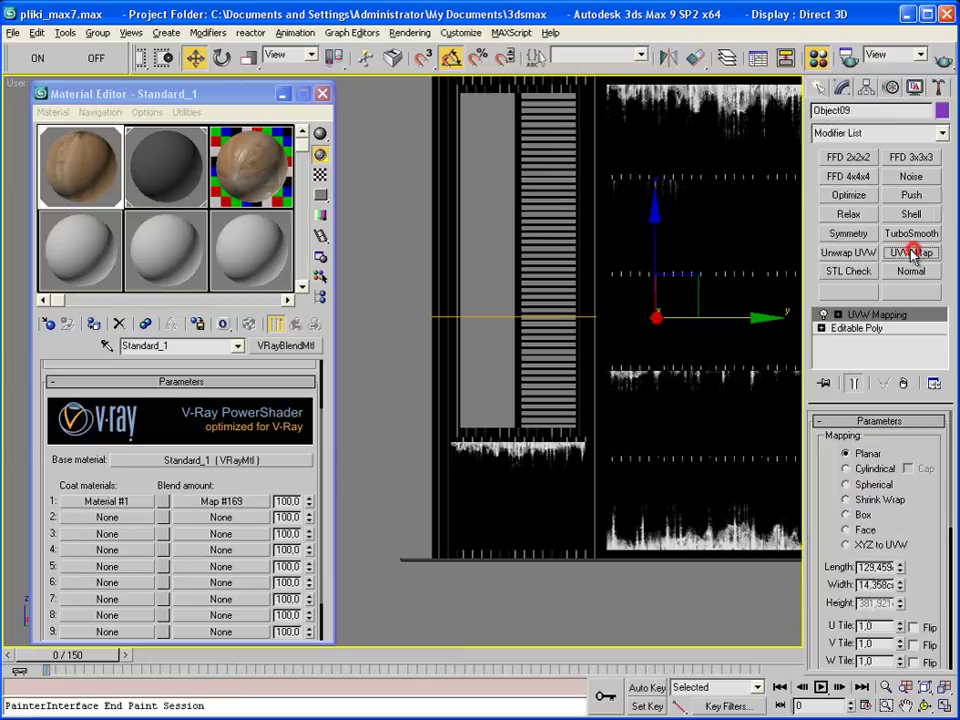
pyautogui.scroll(-3, 930, 610)
pyautogui.click(930, 594)
pyautogui.click(838, 645)
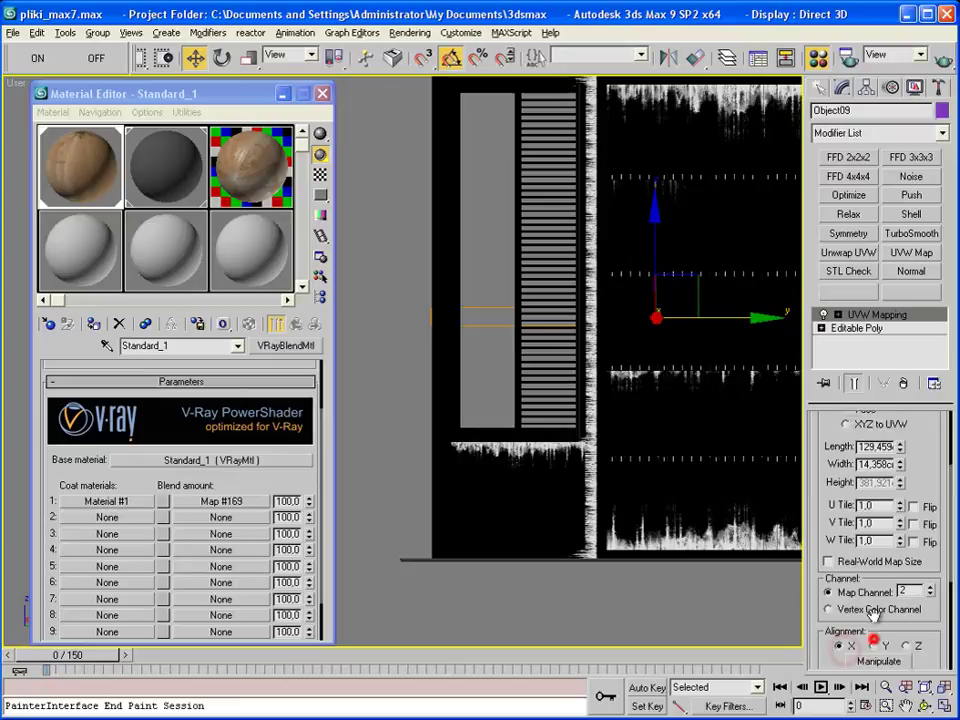
# Pick Object09's mapping gizmo in the viewport, then select Object02 in wireframe.
pyautogui.click(838, 314)
pyautogui.click(866, 328)
pyautogui.click(527, 364)
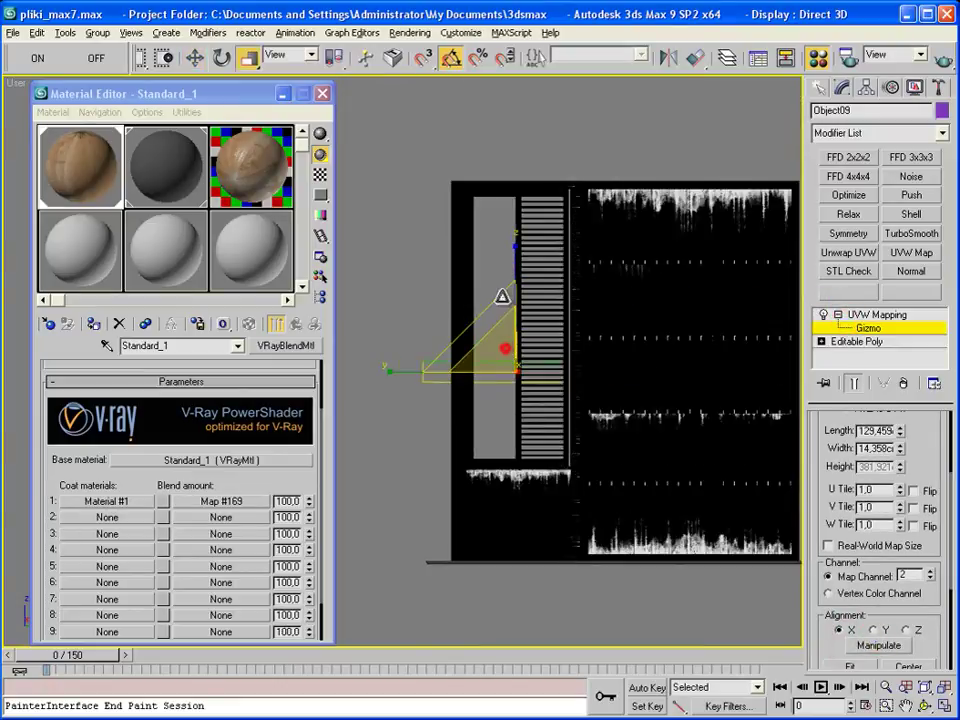
pyautogui.click(818, 88)
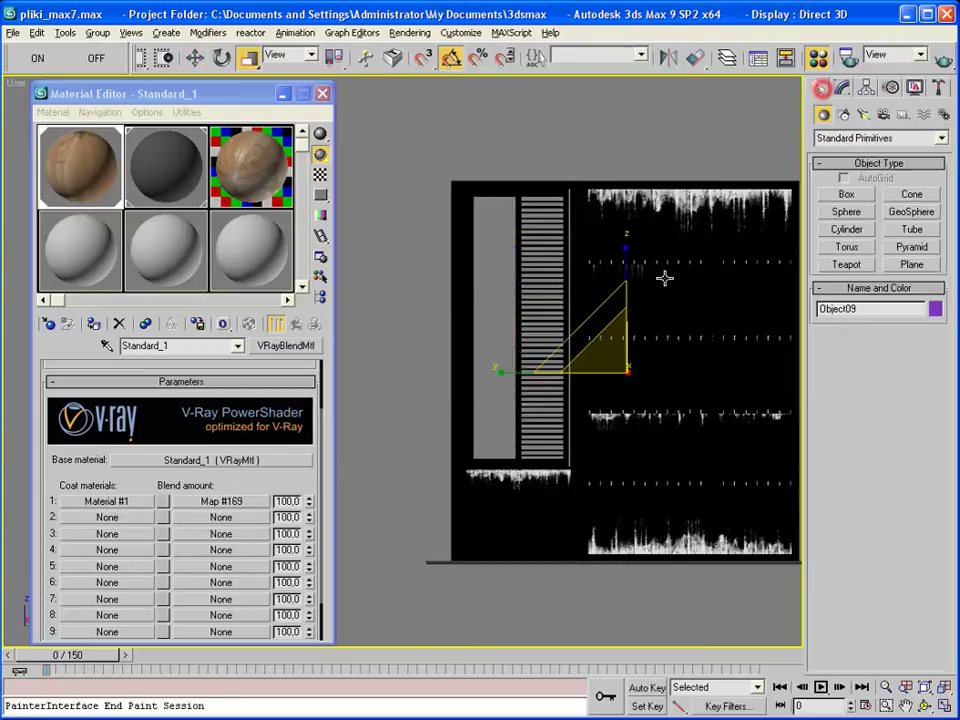
pyautogui.press('F3')
pyautogui.click(664, 279)
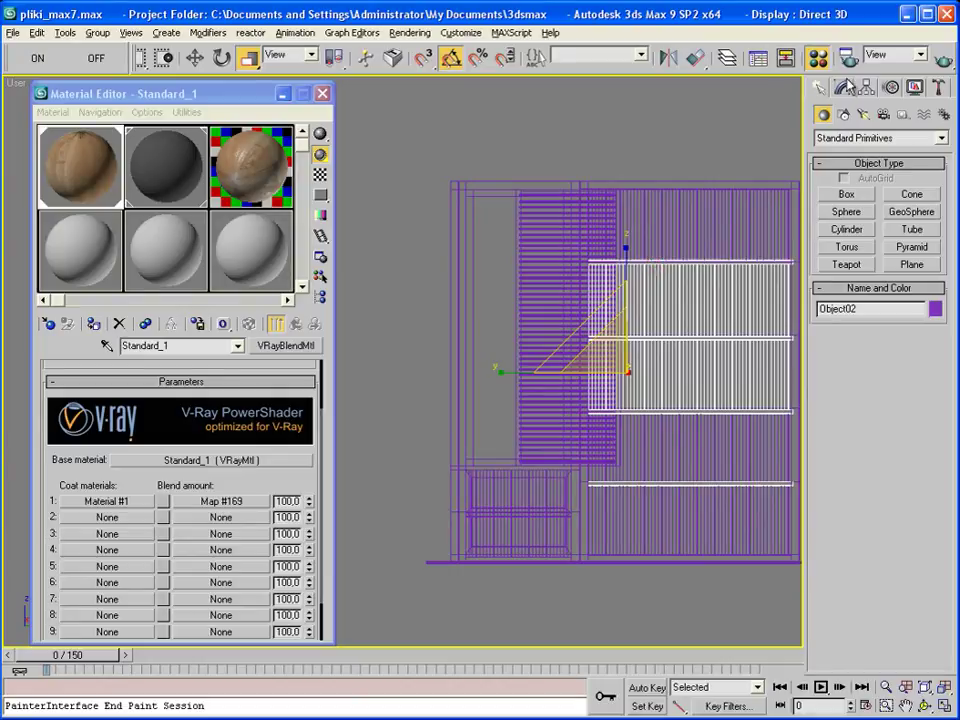
# Select Object02's three horizontal strip polygon rows and give them a Box UVW Map, X-aligned and fitted.
pyautogui.click(845, 87)
pyautogui.click(917, 440)
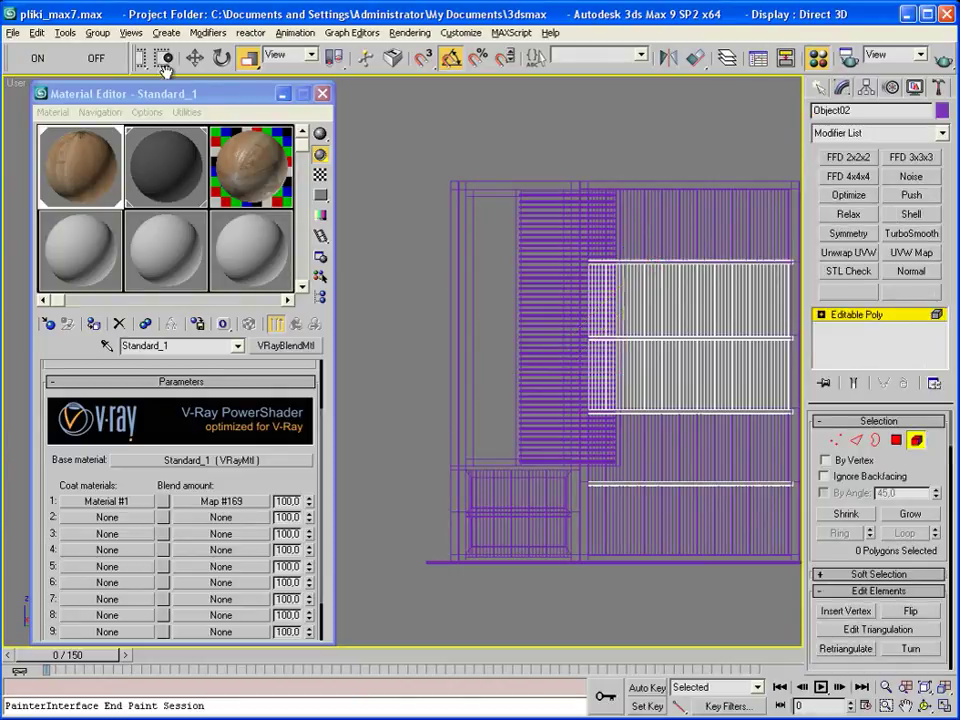
pyautogui.click(622, 264)
pyautogui.keyDown('ctrl'); pyautogui.click(626, 340); pyautogui.keyUp('ctrl')
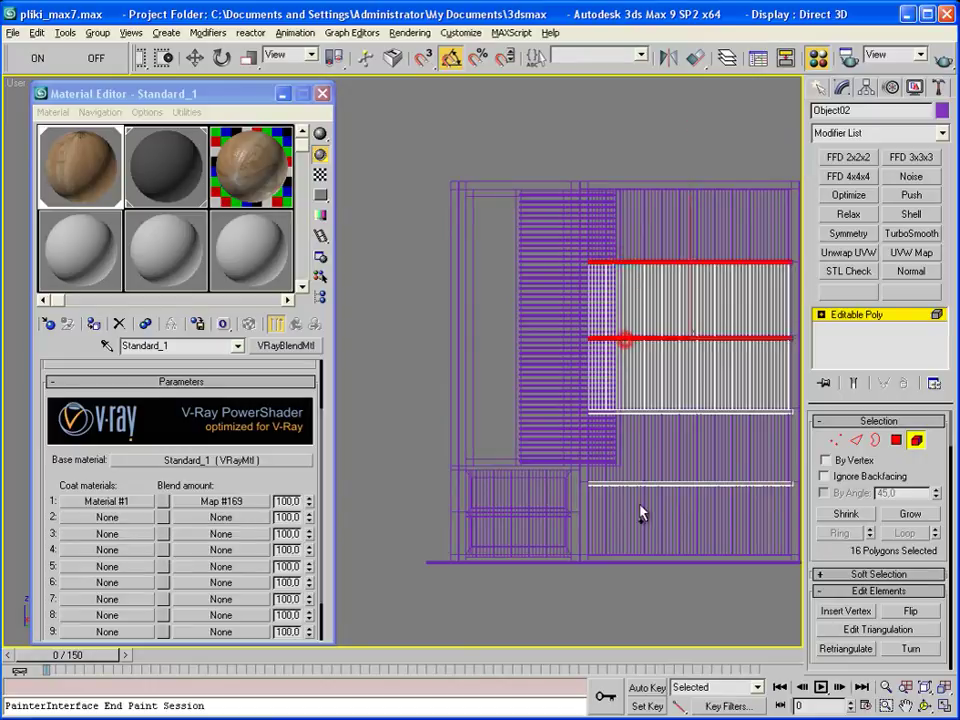
pyautogui.keyDown('ctrl'); pyautogui.click(632, 483); pyautogui.keyUp('ctrl')
pyautogui.press('F3')
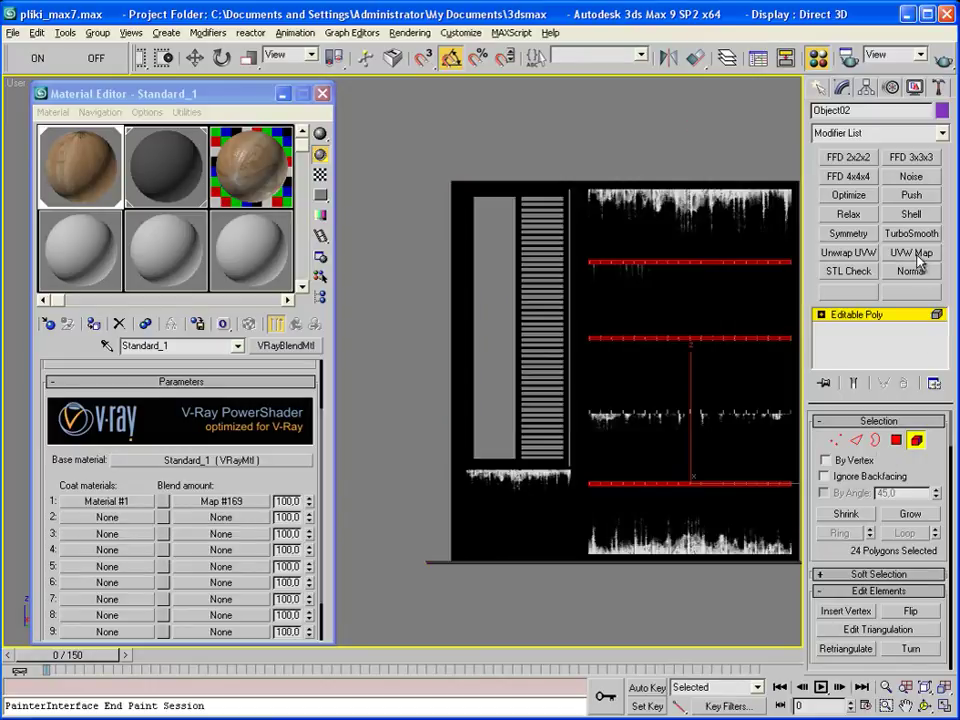
pyautogui.click(914, 255)
pyautogui.click(859, 514)
pyautogui.moveTo(900, 584); pyautogui.dragTo(922, 414)
pyautogui.click(839, 590)
pyautogui.click(850, 627)
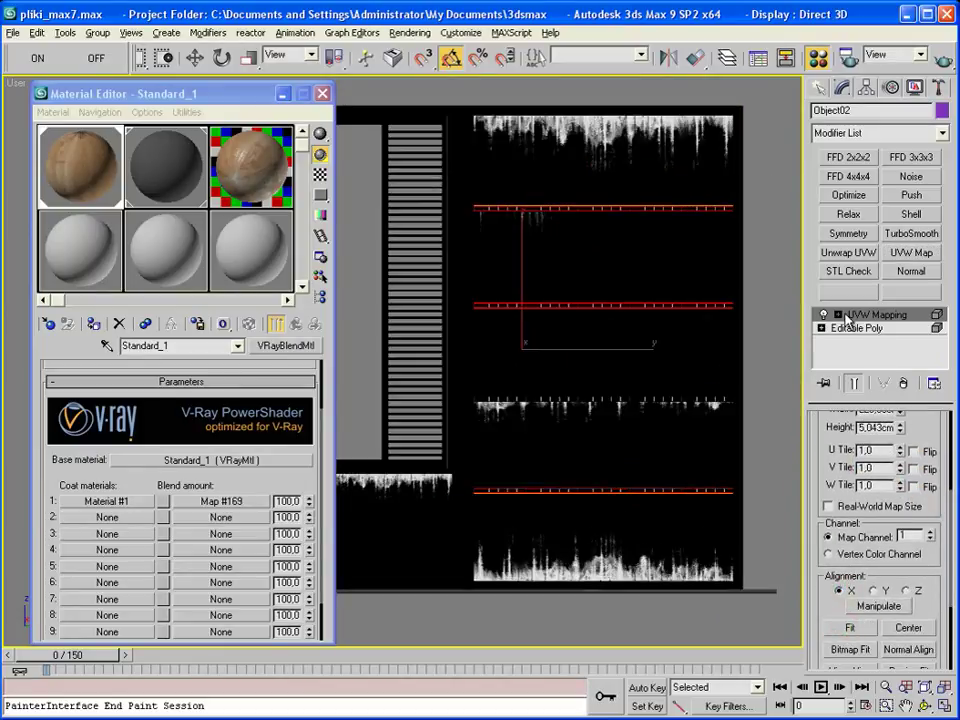
pyautogui.click(838, 315)
pyautogui.click(868, 328)
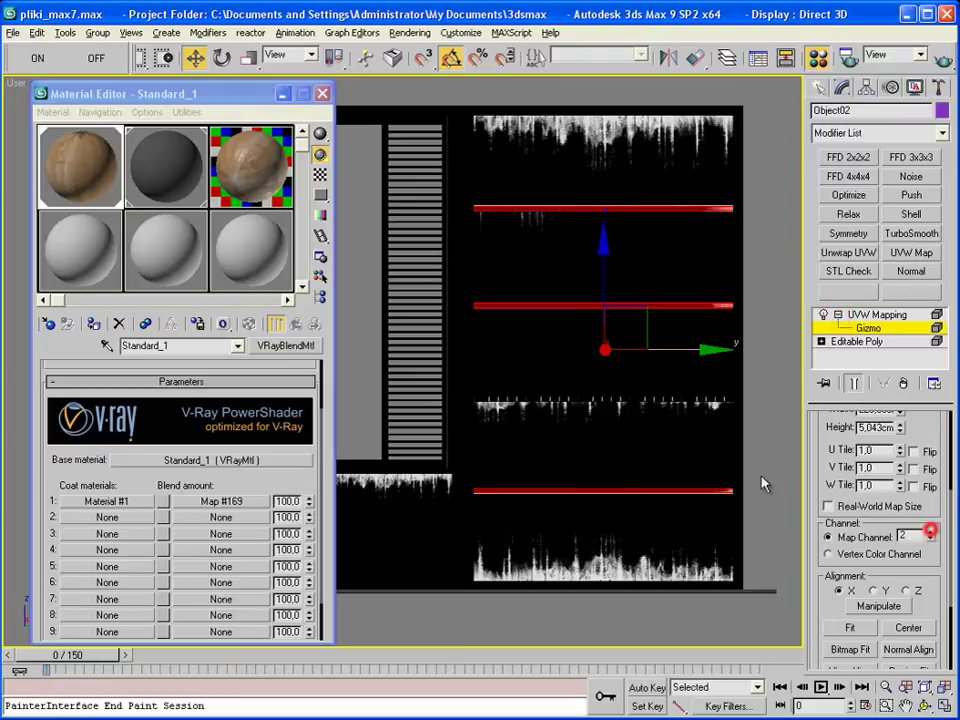
# Switch the viewport to the Right view and collapse the UVW Map into Object02's editable poly.
pyautogui.rightClick(10, 80)
pyautogui.click(176, 193)
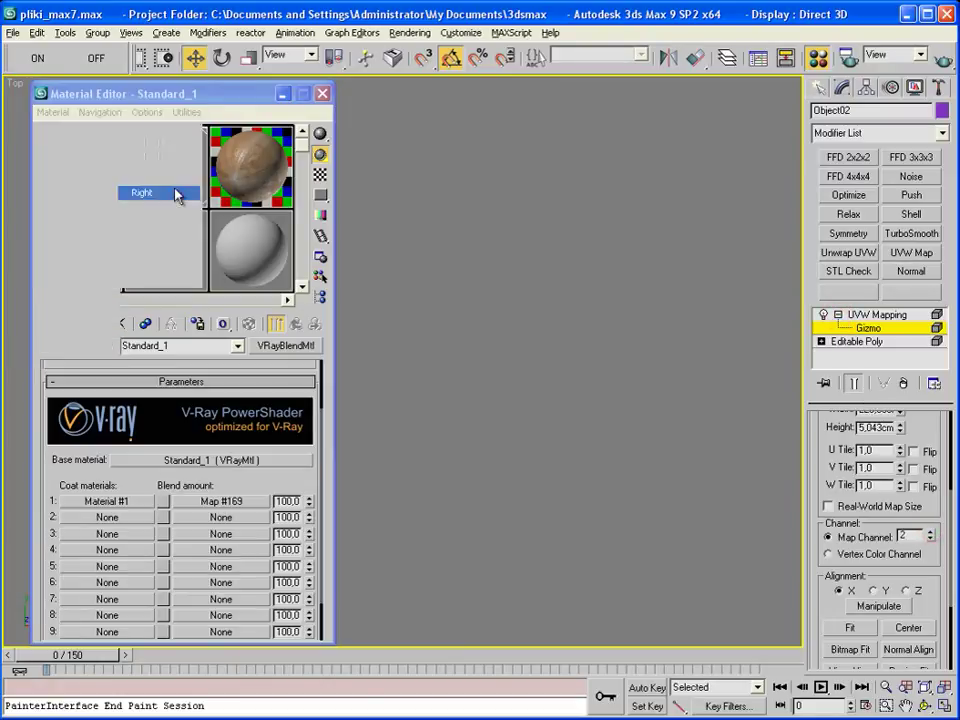
pyautogui.moveTo(606, 349); pyautogui.dragTo(584, 377, button='middle')
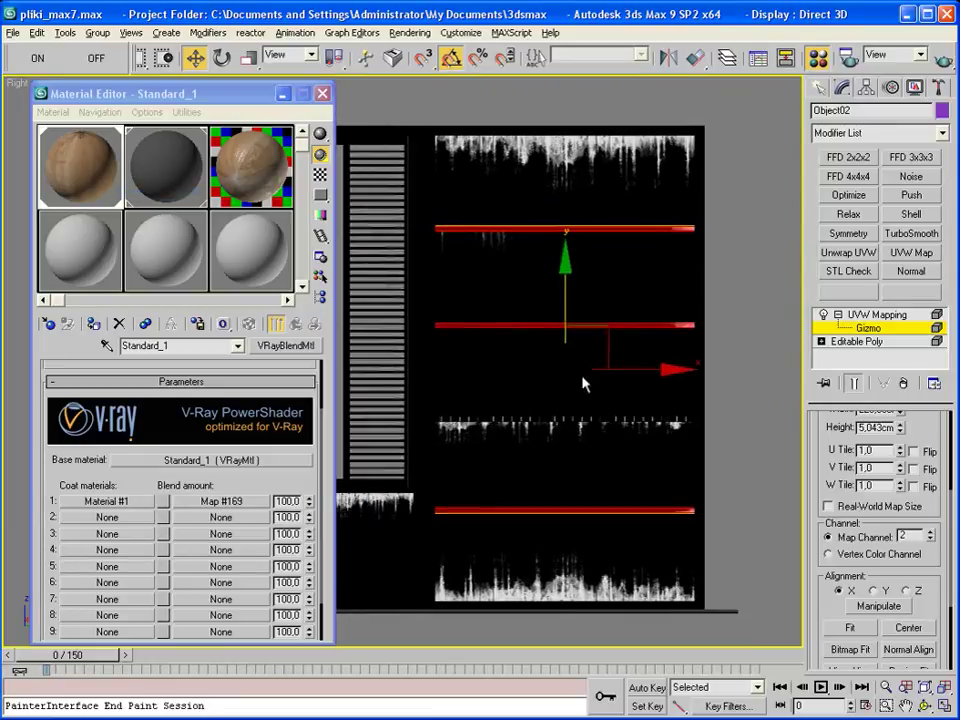
pyautogui.scroll(2, 575, 412)
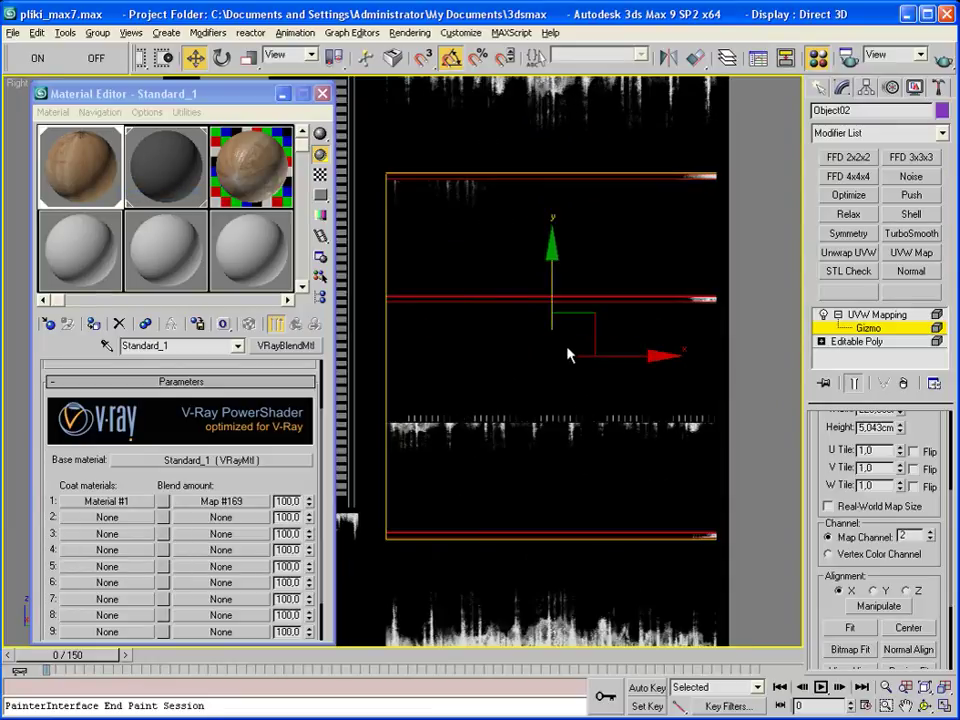
pyautogui.moveTo(567, 355); pyautogui.dragTo(579, 354, button='middle')
pyautogui.press('r')
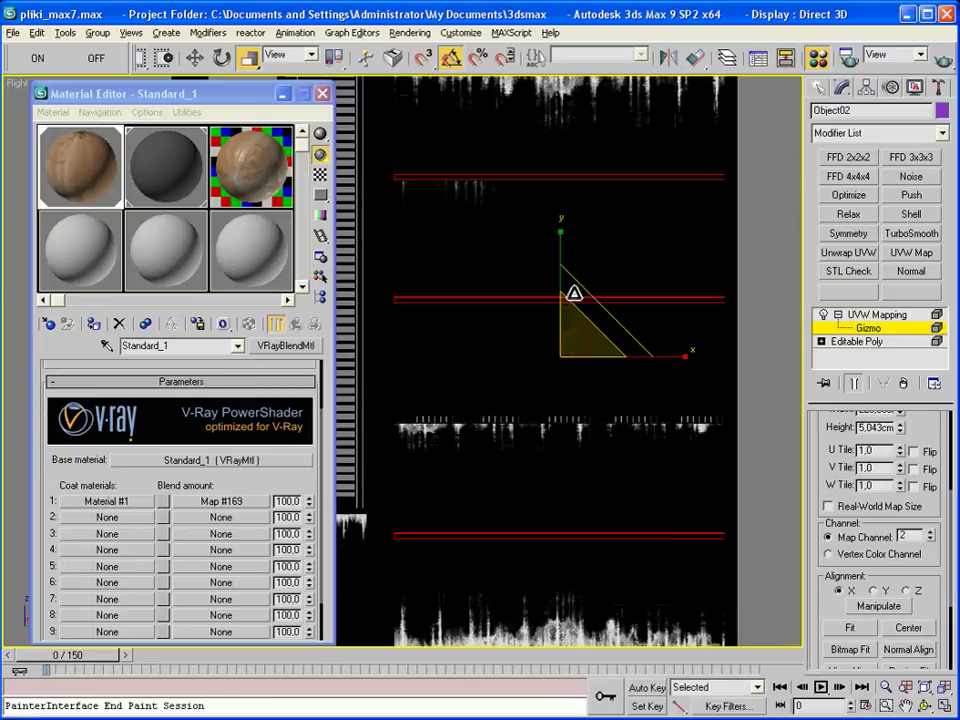
pyautogui.click(822, 87)
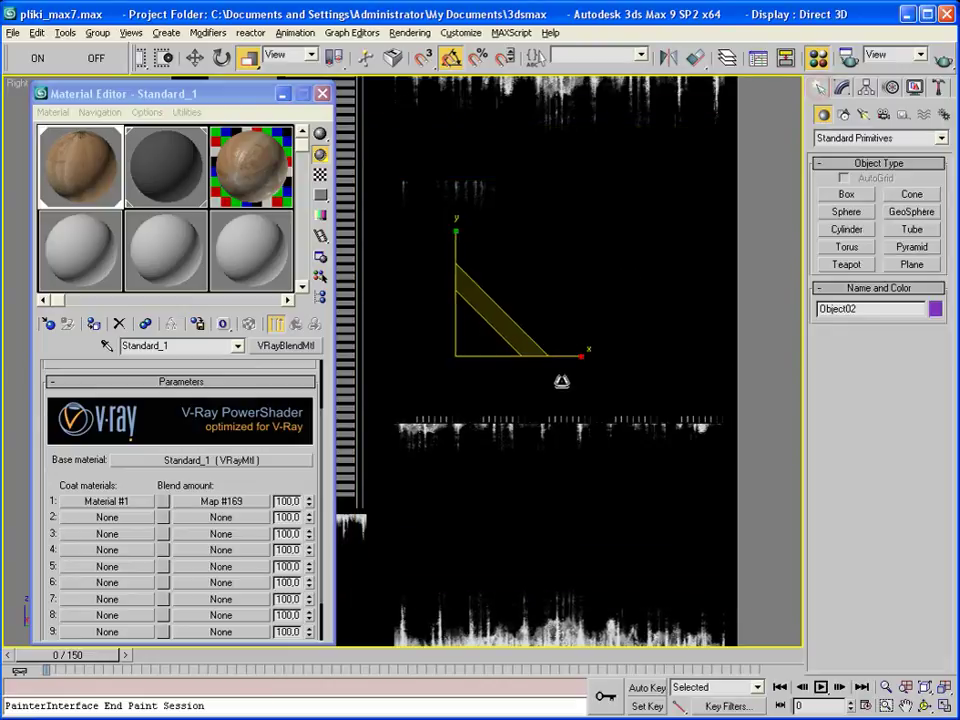
pyautogui.scroll(3, 582, 381)
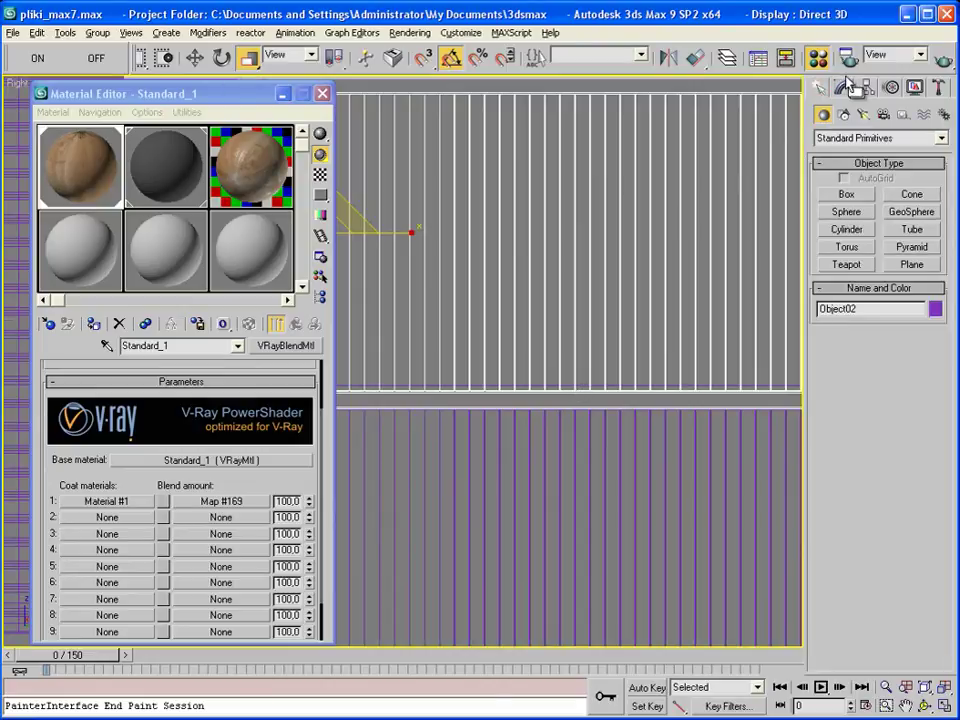
pyautogui.click(848, 87)
pyautogui.scroll(2, 696, 276)
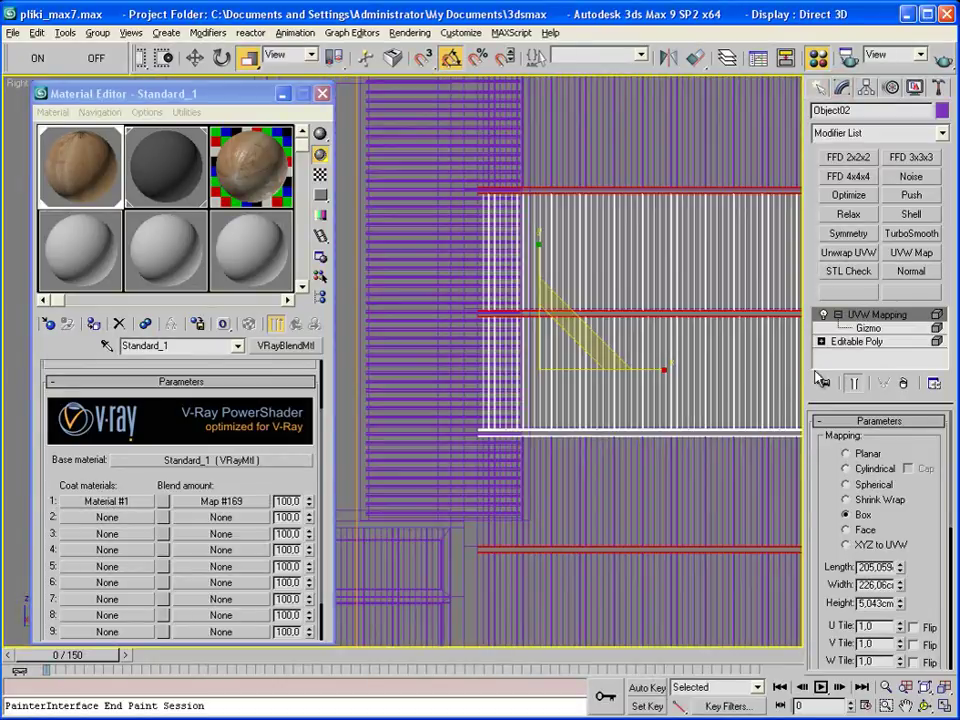
pyautogui.rightClick(750, 360)
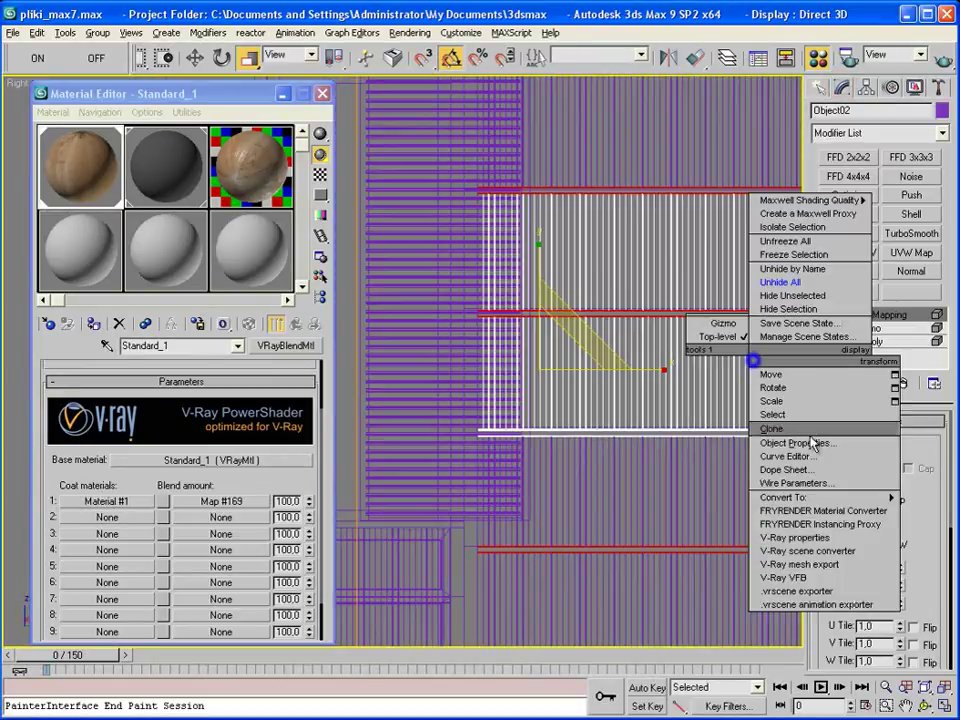
pyautogui.click(930, 511)
# Select one strip element and give it a UVW Map on map channel 2, aligned to X.
pyautogui.click(917, 441)
pyautogui.click(724, 434)
pyautogui.click(910, 253)
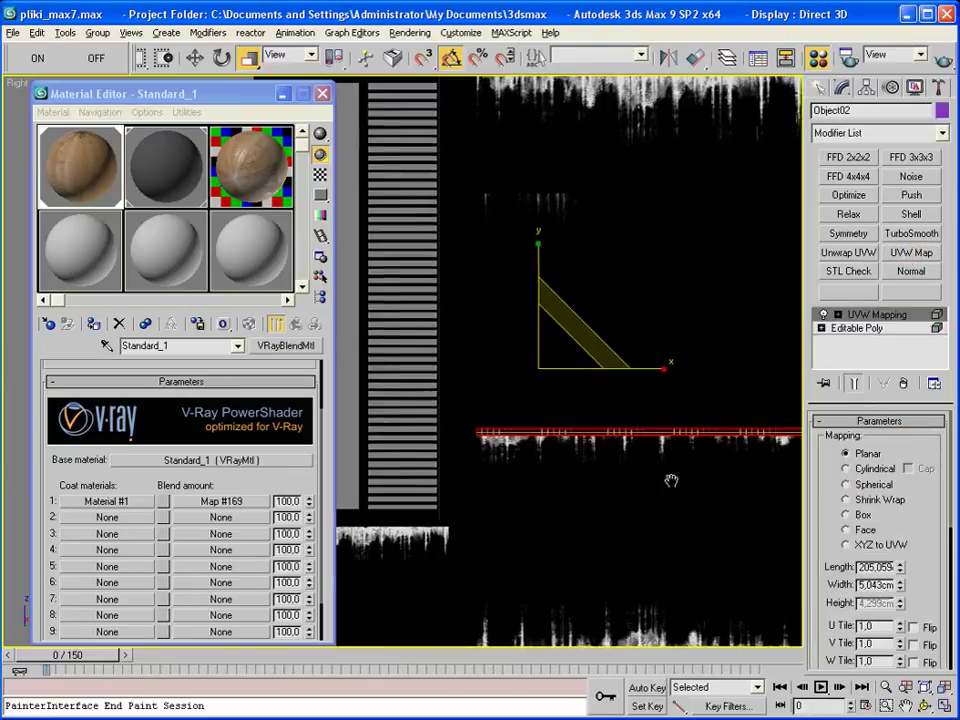
pyautogui.scroll(-5, 928, 553)
pyautogui.click(931, 568)
pyautogui.click(837, 315)
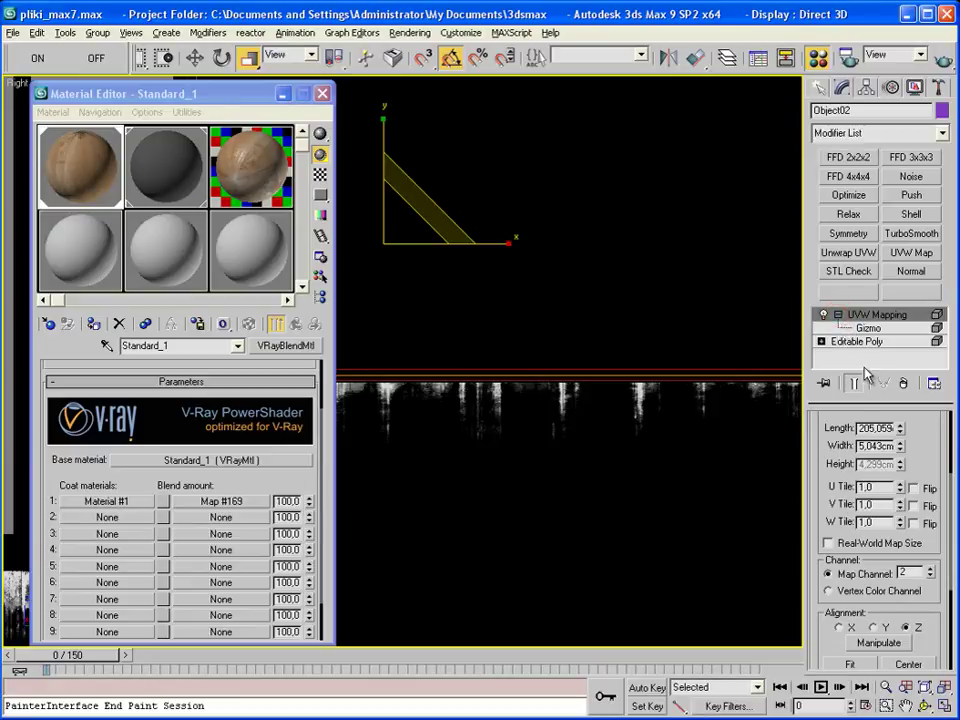
pyautogui.click(840, 627)
pyautogui.moveTo(840, 635); pyautogui.dragTo(845, 560)
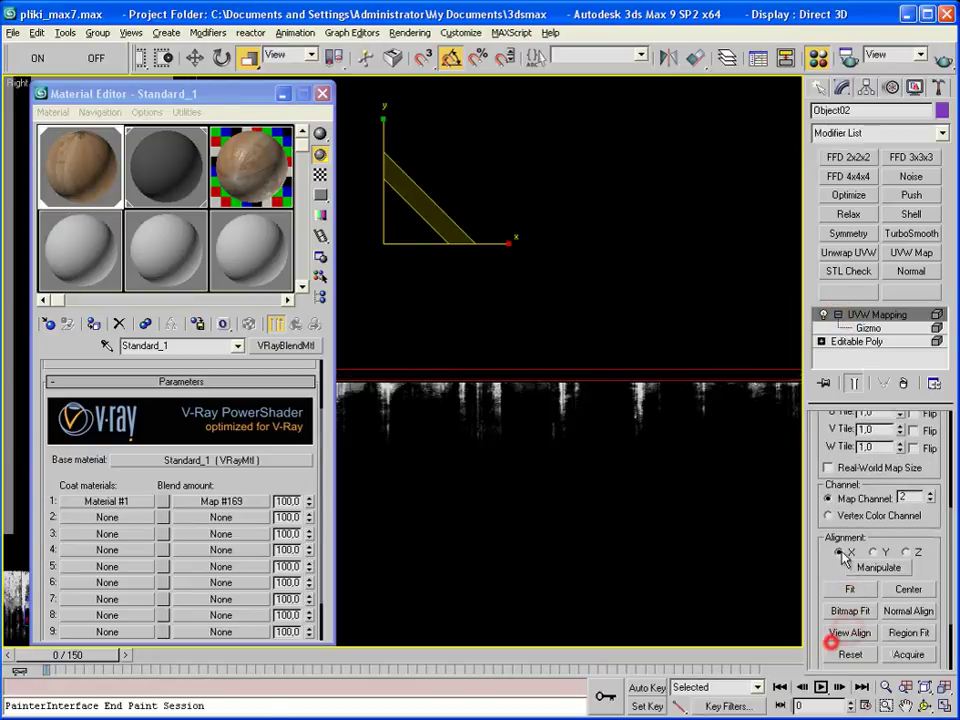
pyautogui.click(848, 329)
pyautogui.scroll(-3, 643, 364)
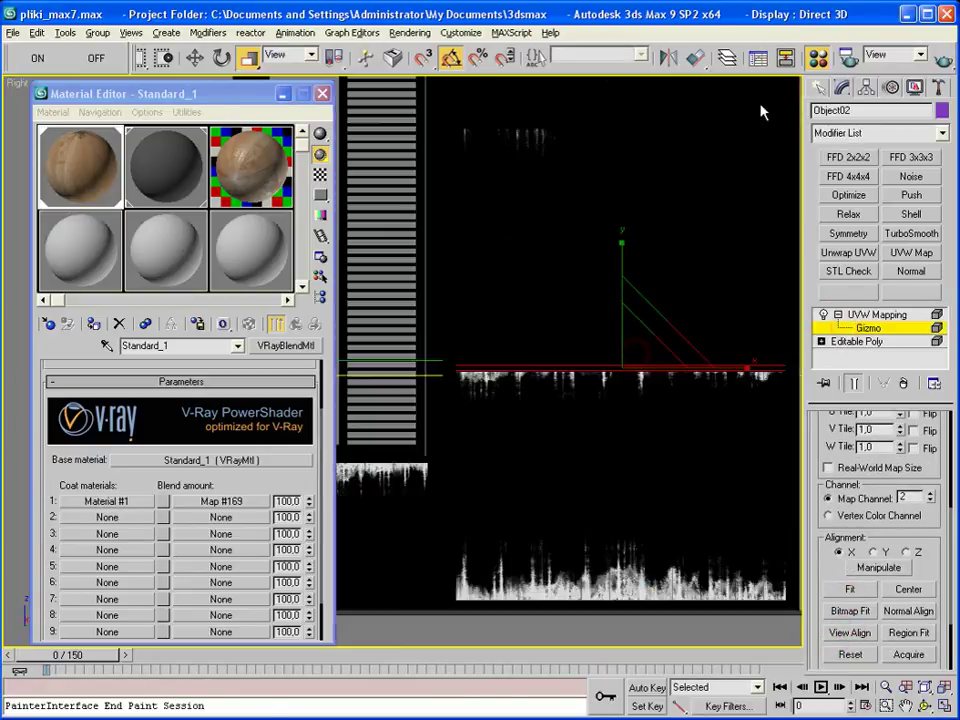
pyautogui.click(819, 87)
pyautogui.scroll(-3, 653, 317)
pyautogui.moveTo(653, 317); pyautogui.dragTo(639, 375, button='middle')
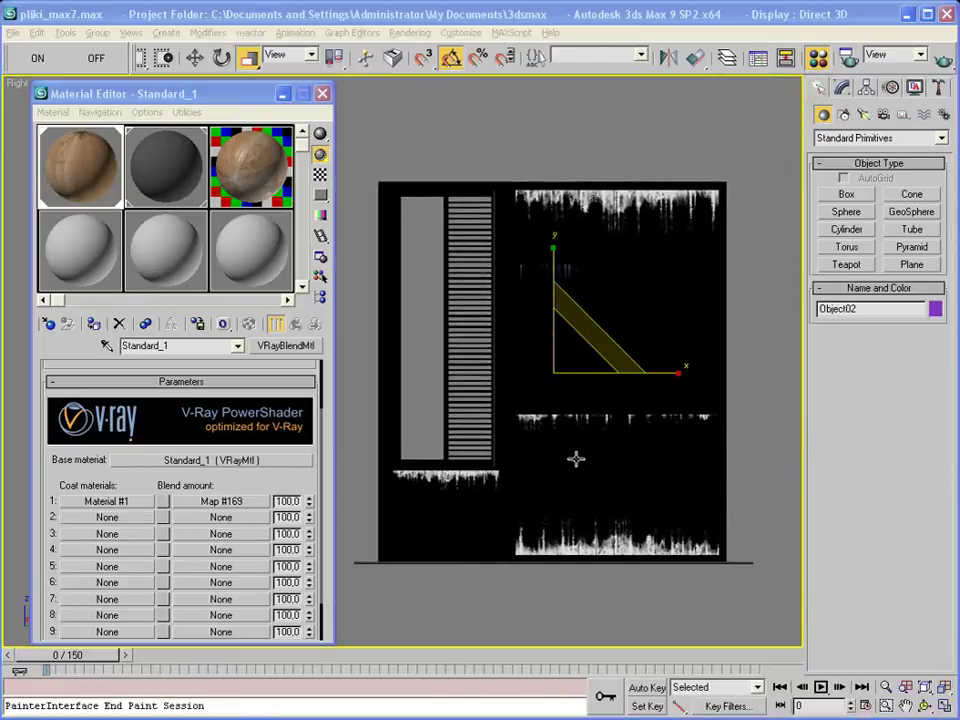
# Test-render the wood panel wall from Render Scene settings and pan the result to inspect the boards.
pyautogui.click(409, 32)
pyautogui.click(418, 49)
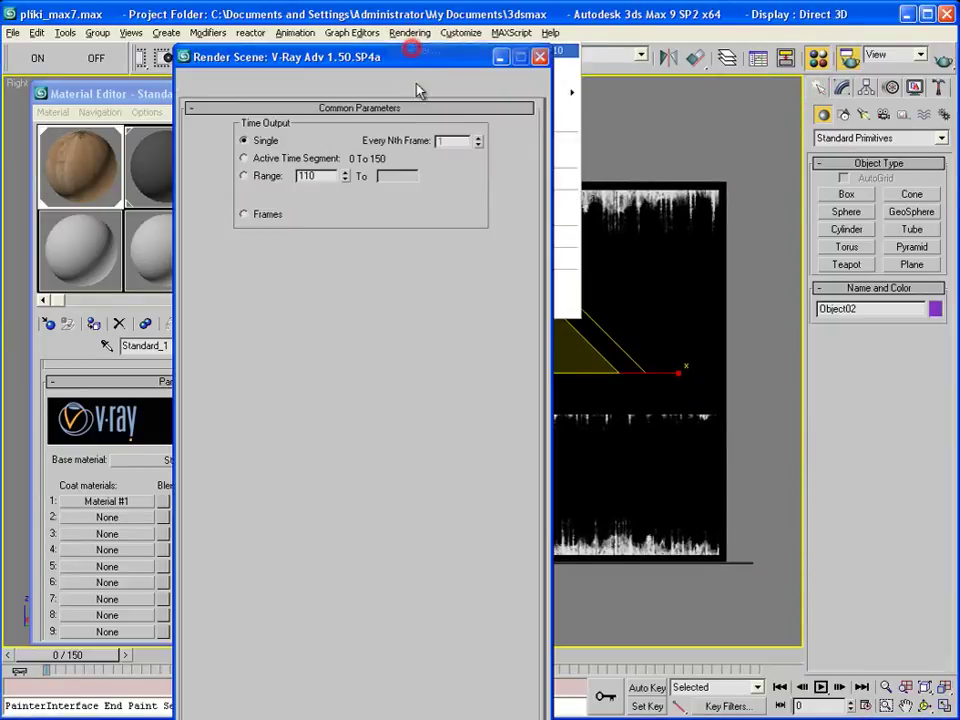
pyautogui.hotkey('shift', 'q')
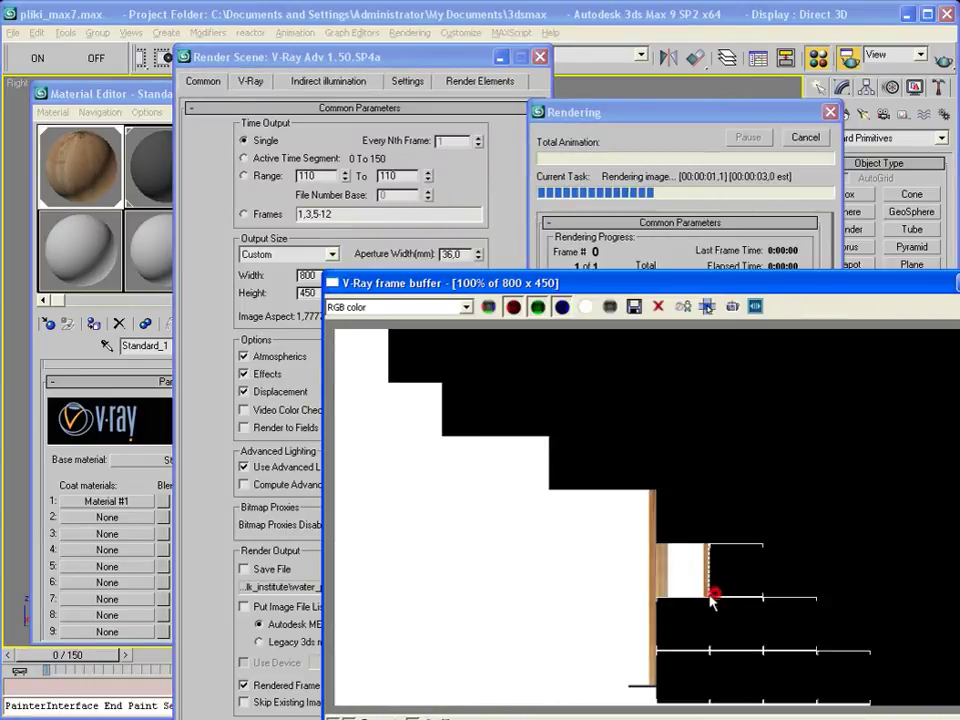
pyautogui.scroll(1, 720, 652)
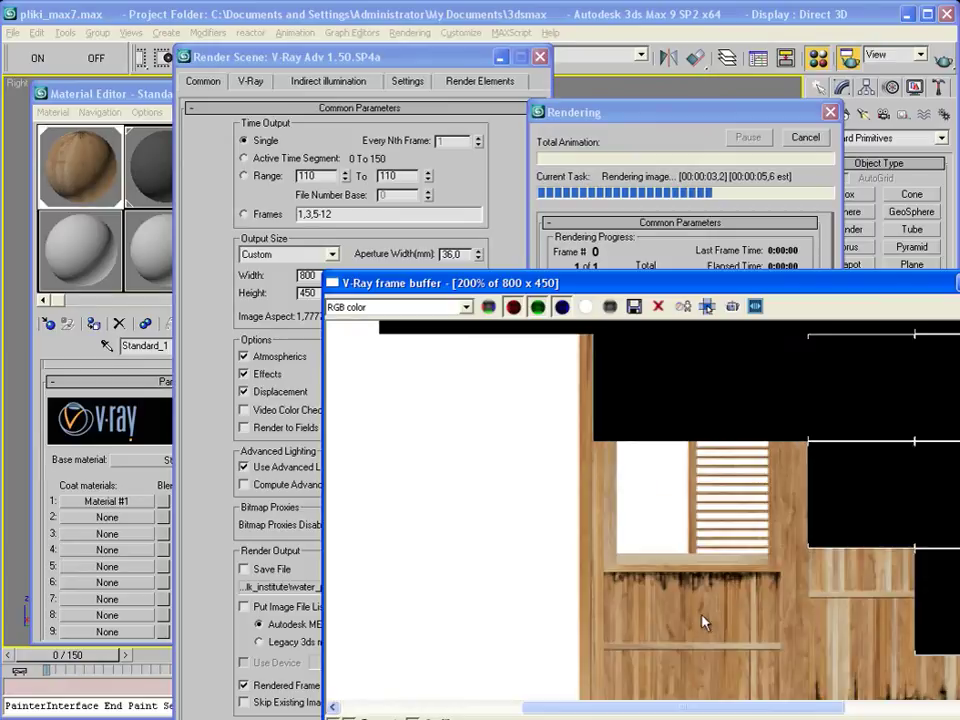
pyautogui.moveTo(724, 619); pyautogui.dragTo(582, 601, button='middle')
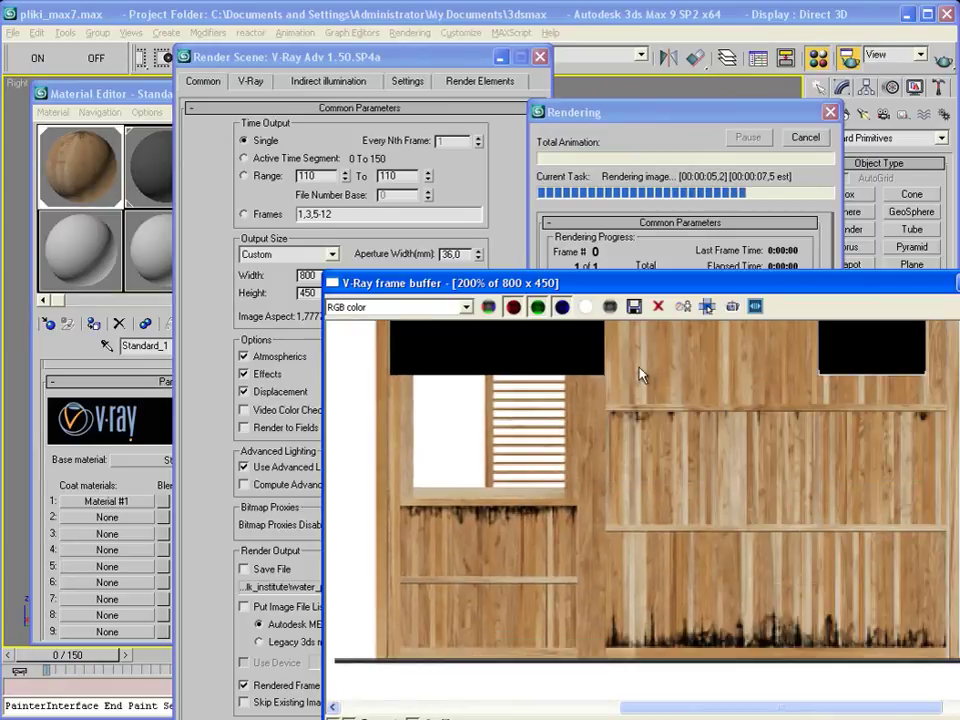
pyautogui.moveTo(657, 290); pyautogui.dragTo(483, 231)
pyautogui.moveTo(619, 629); pyautogui.dragTo(619, 579, button='middle')
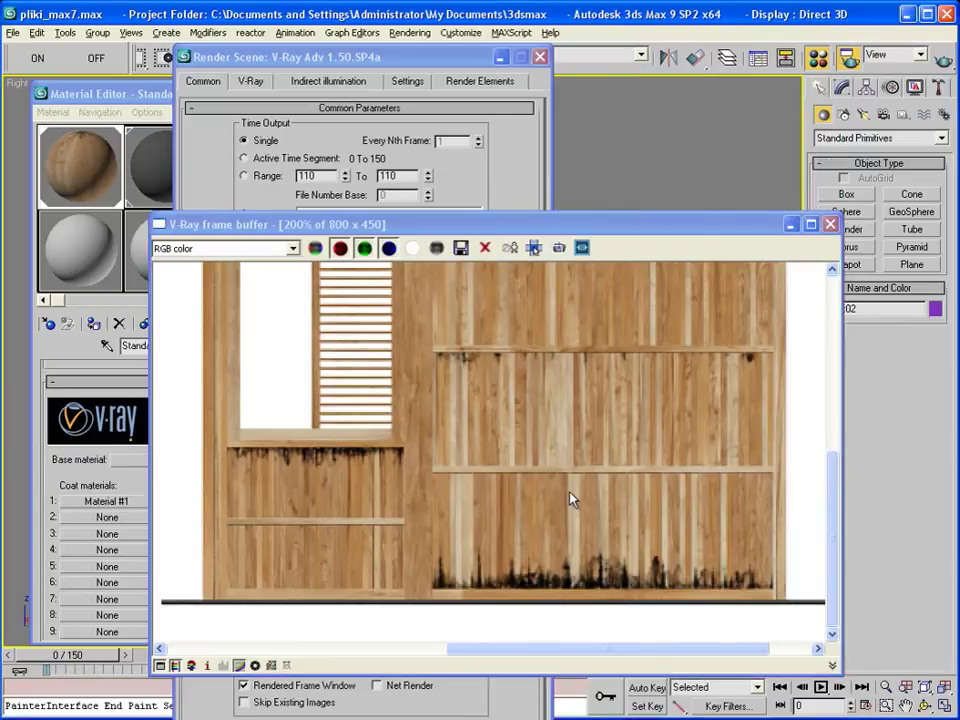
# Close the V-Ray frame buffer and the Render Scene dialog.
pyautogui.click(567, 471)
pyautogui.scroll(-1, 558, 437)
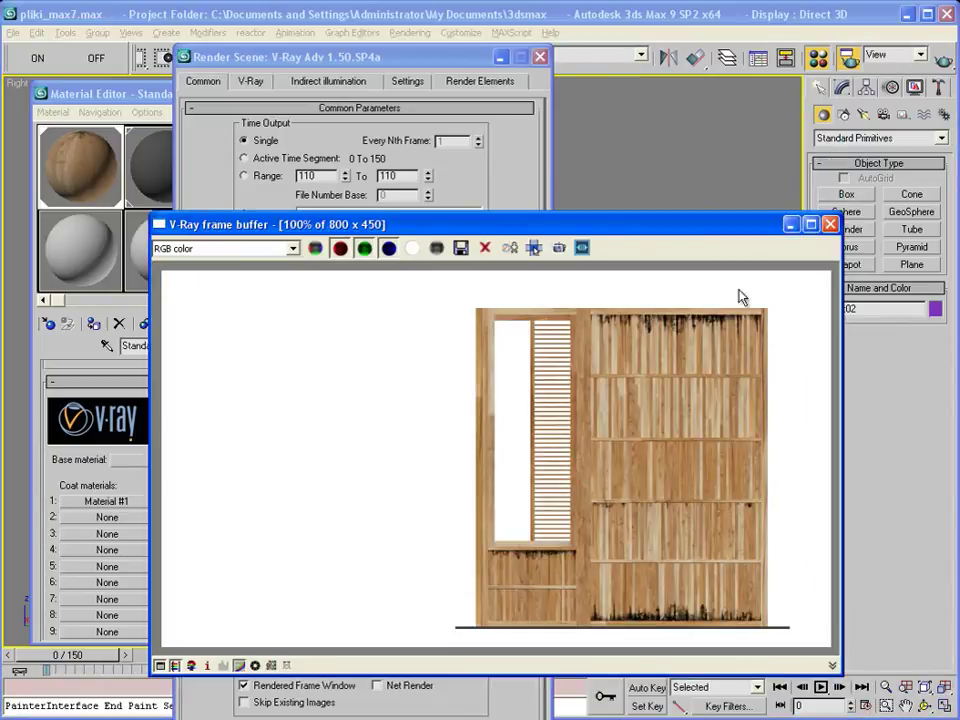
pyautogui.click(830, 224)
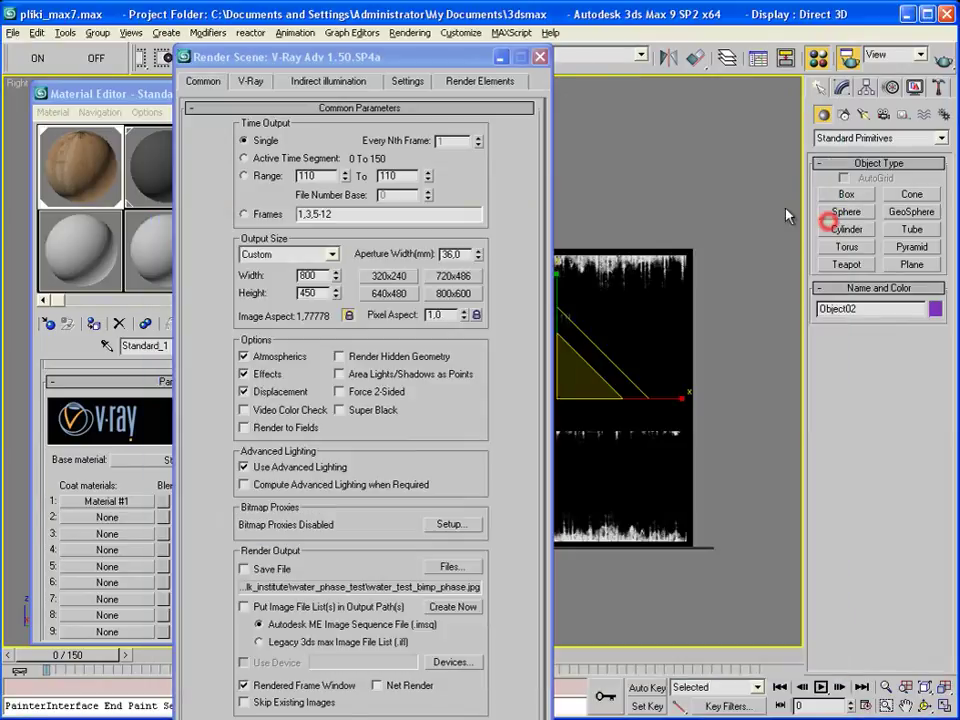
pyautogui.click(540, 56)
# Copy the base wood material onto the Coat 1 slot as an independent copy.
pyautogui.click(537, 535)
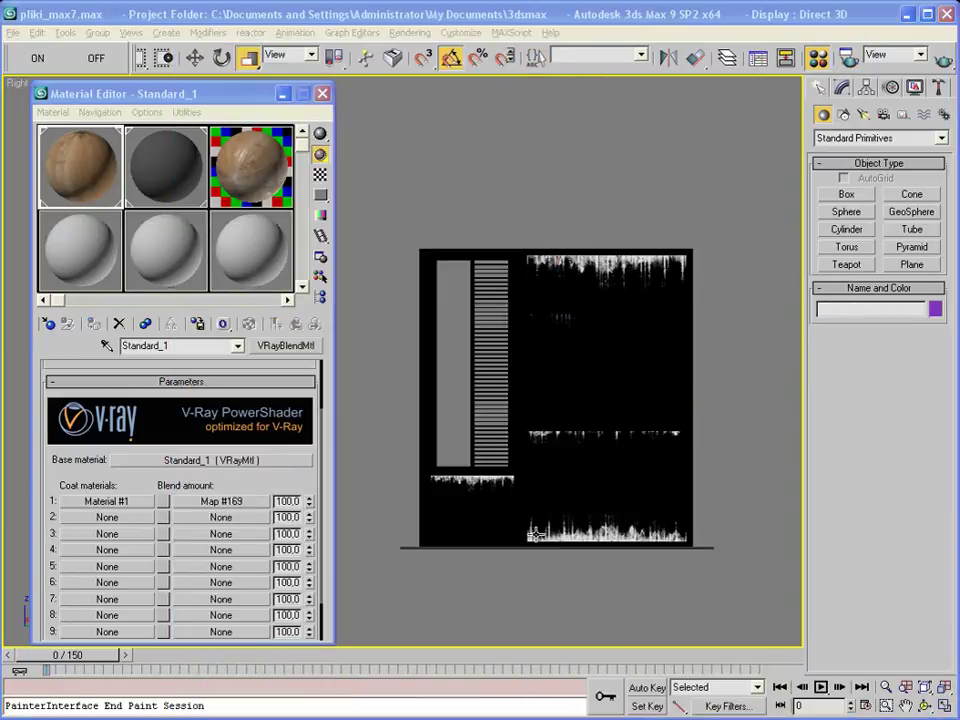
pyautogui.moveTo(203, 462); pyautogui.dragTo(118, 503)
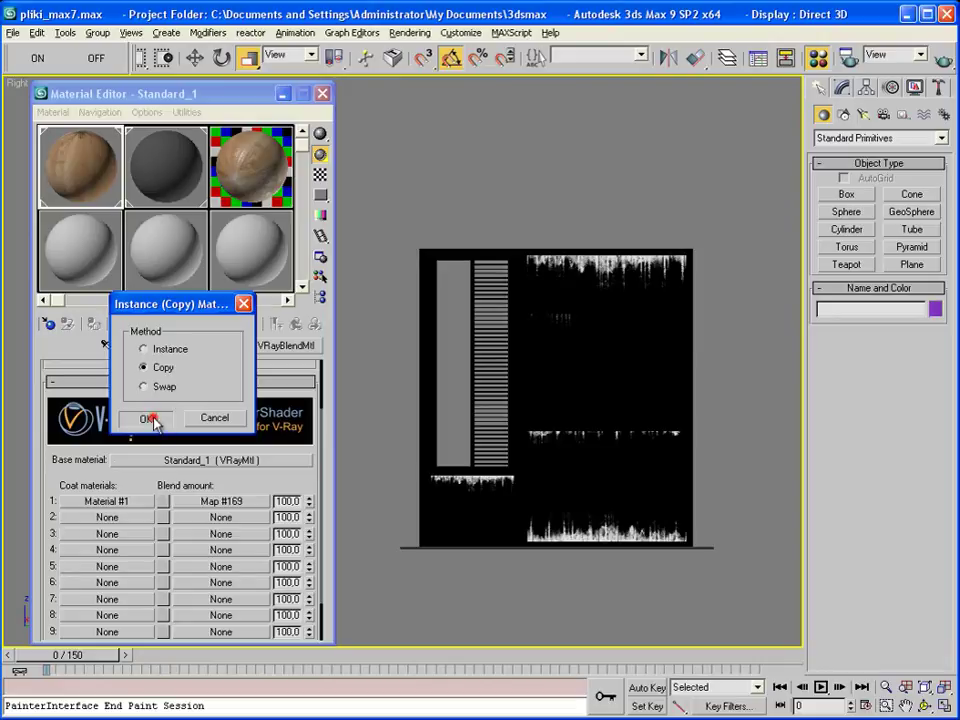
pyautogui.click(146, 418)
pyautogui.click(125, 501)
# Set Coat 1's diffuse bitmap Output RGB Level to 0,4 and return to the VRayBlendMtl.
pyautogui.click(176, 473)
pyautogui.scroll(-5, 122, 489)
pyautogui.scroll(-3, 148, 459)
pyautogui.click(200, 631)
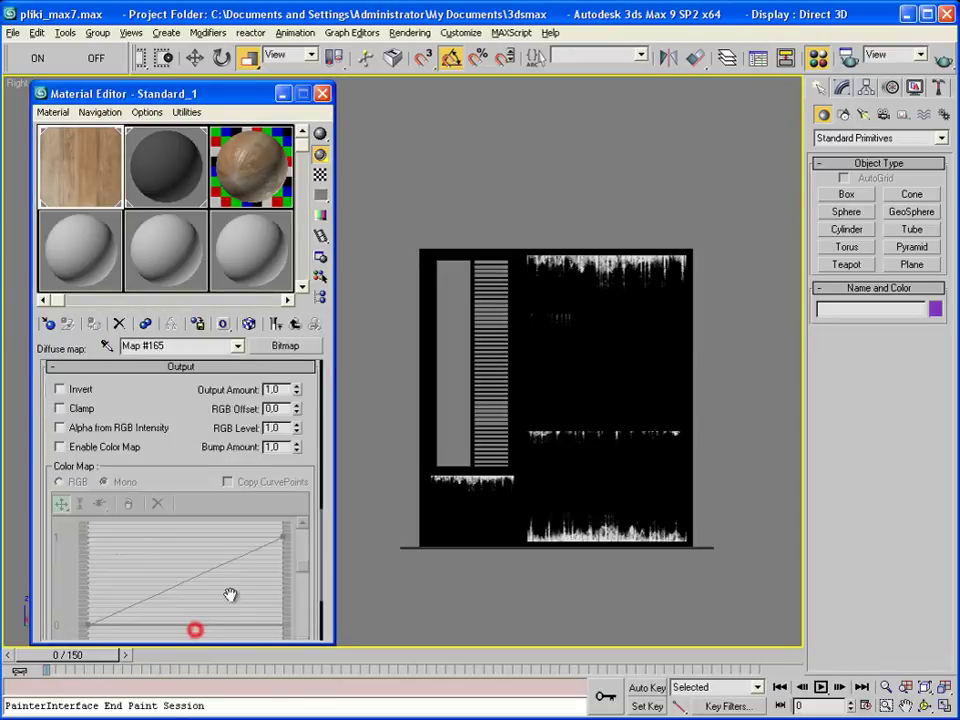
pyautogui.doubleClick(277, 428)
pyautogui.write('0,4')
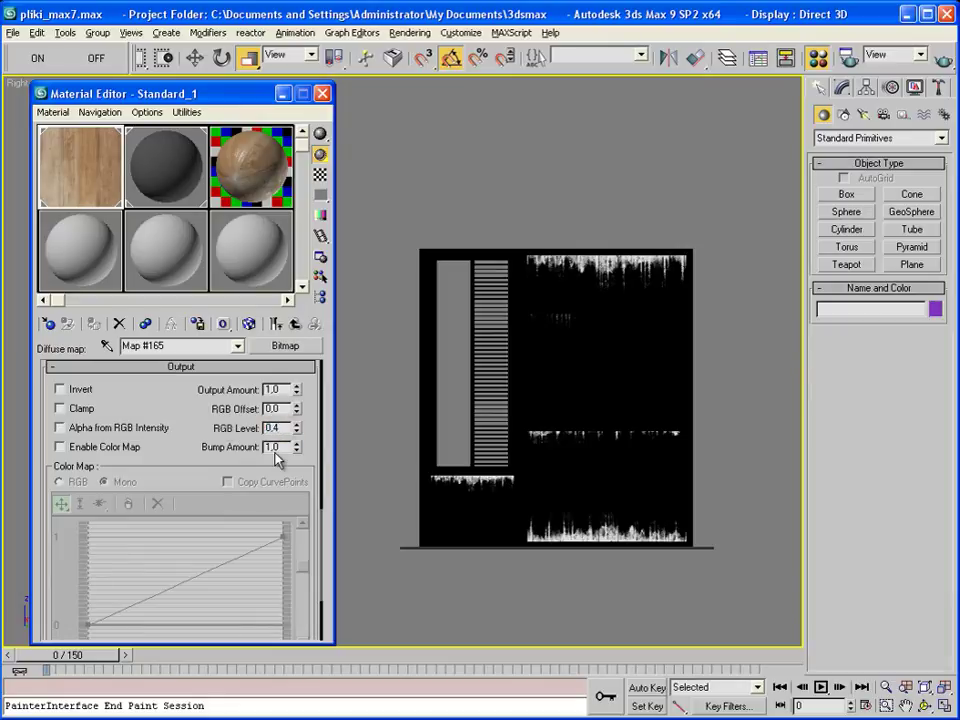
pyautogui.click(276, 325)
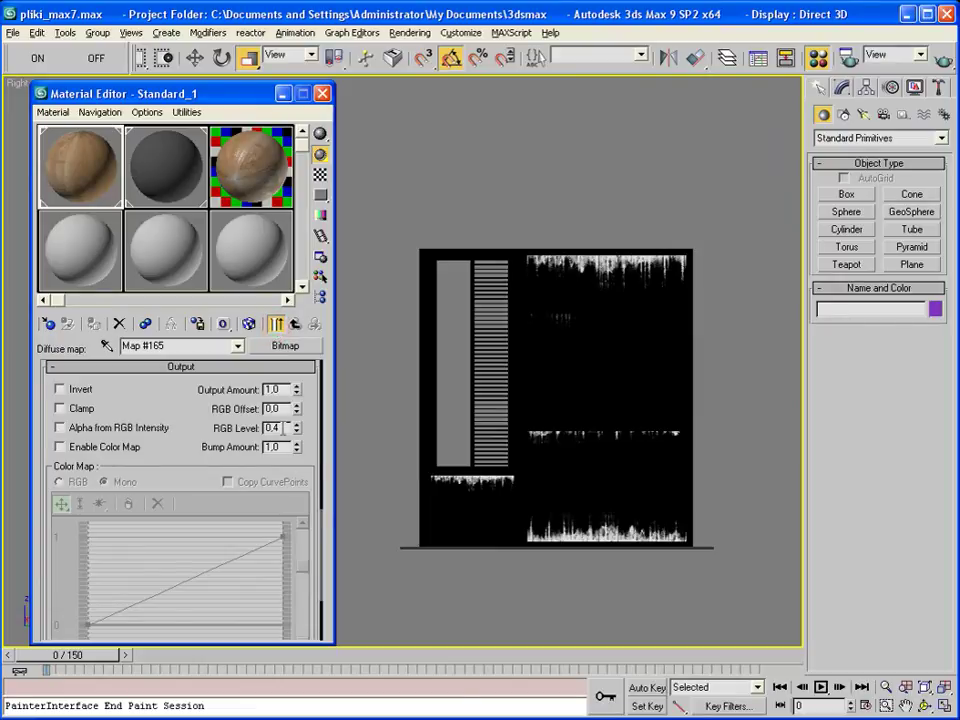
pyautogui.click(237, 348)
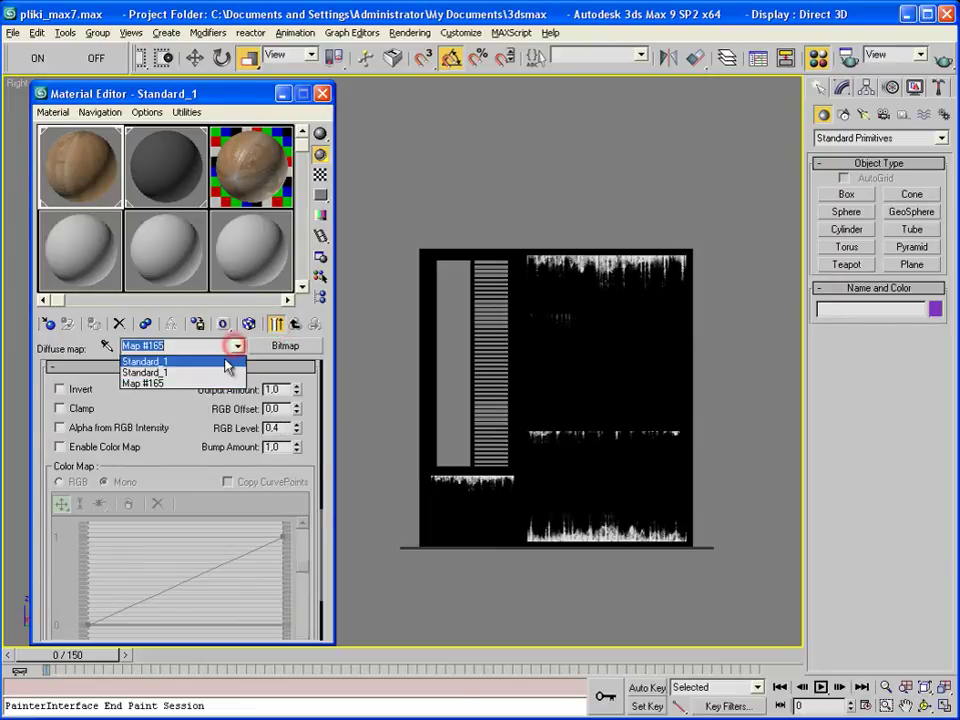
pyautogui.click(221, 360)
# Set the render type to Region, frame the panel's lower area, and render that region.
pyautogui.click(920, 56)
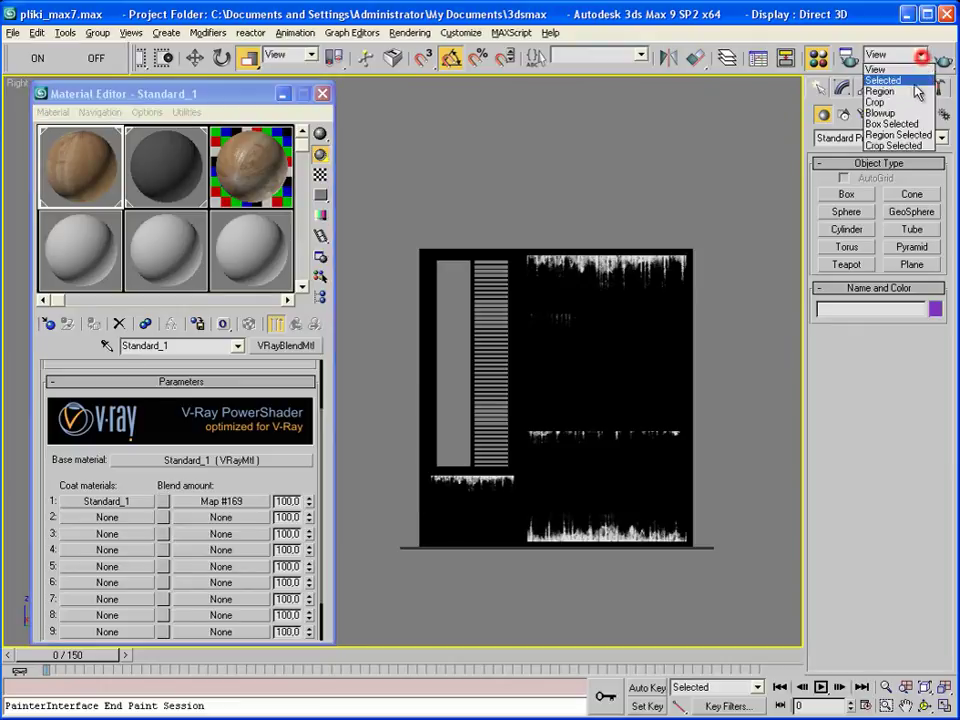
pyautogui.click(910, 93)
pyautogui.scroll(3, 568, 396)
pyautogui.scroll(3, 555, 495)
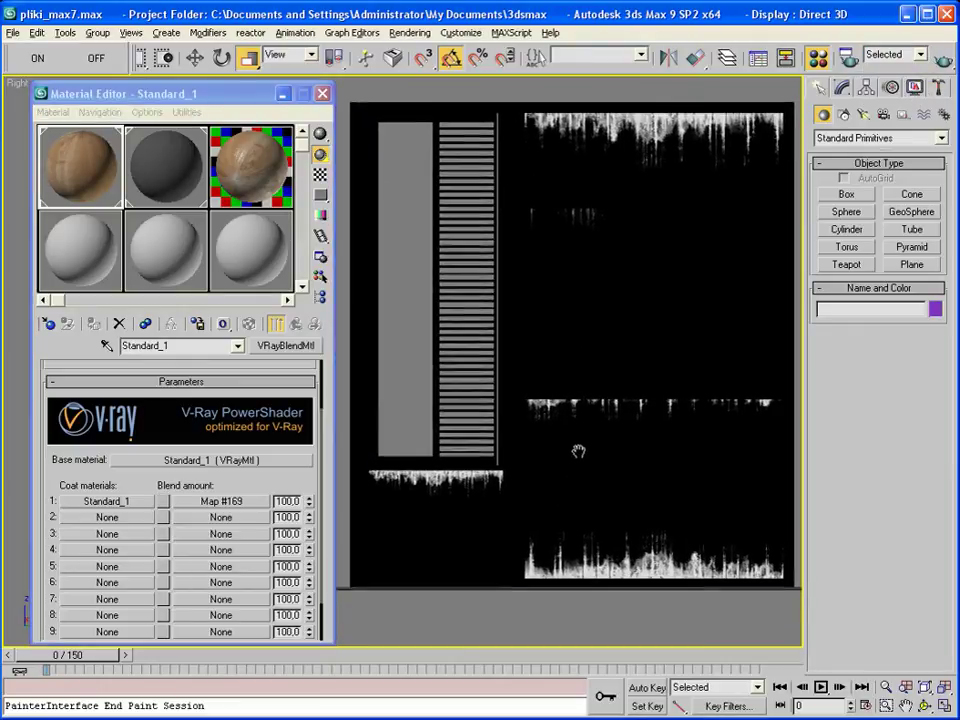
pyautogui.scroll(2, 574, 450)
pyautogui.moveTo(521, 313)
pyautogui.mouseDown(button='middle')
pyautogui.moveTo(470, 389)
pyautogui.moveTo(450, 332)
pyautogui.mouseUp(button='middle')
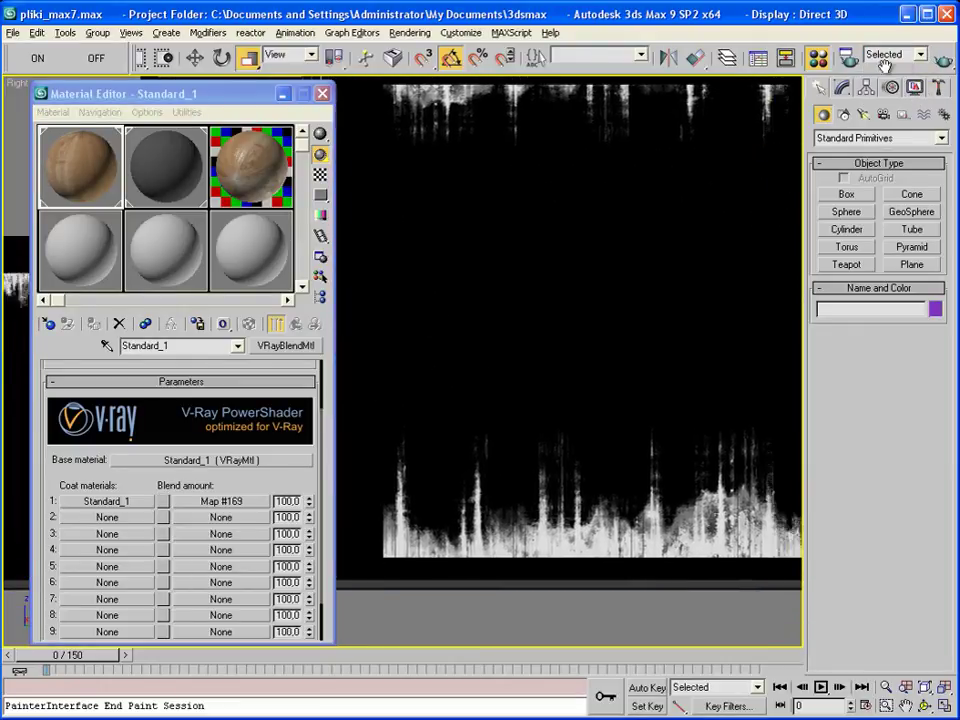
pyautogui.click(920, 55)
pyautogui.click(912, 92)
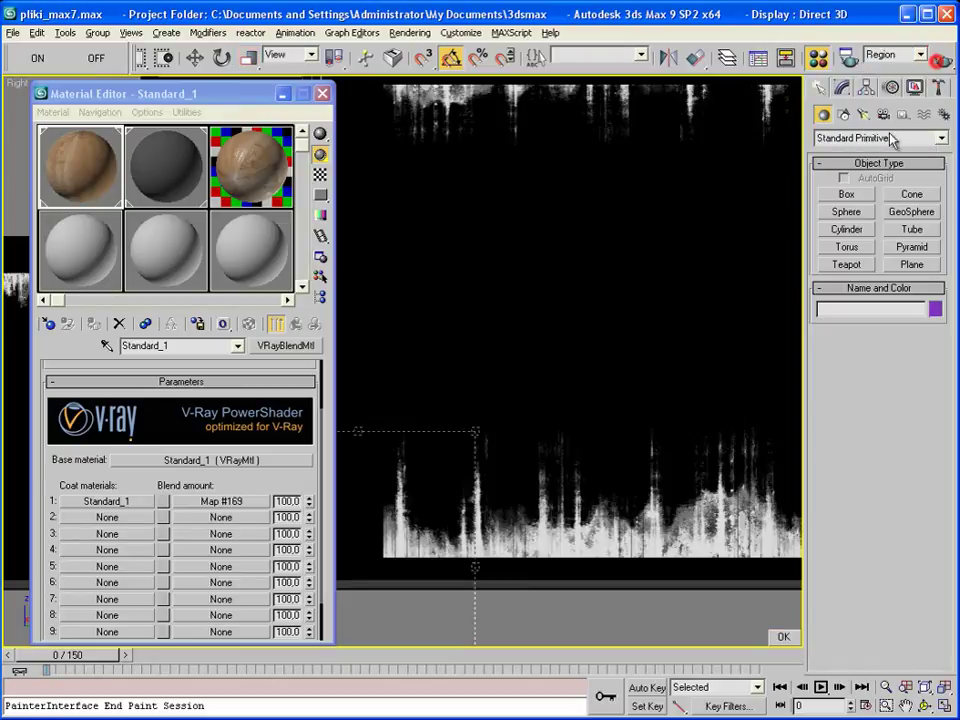
pyautogui.moveTo(598, 347)
pyautogui.mouseDown()
pyautogui.moveTo(504, 356)
pyautogui.moveTo(552, 355)
pyautogui.mouseUp()
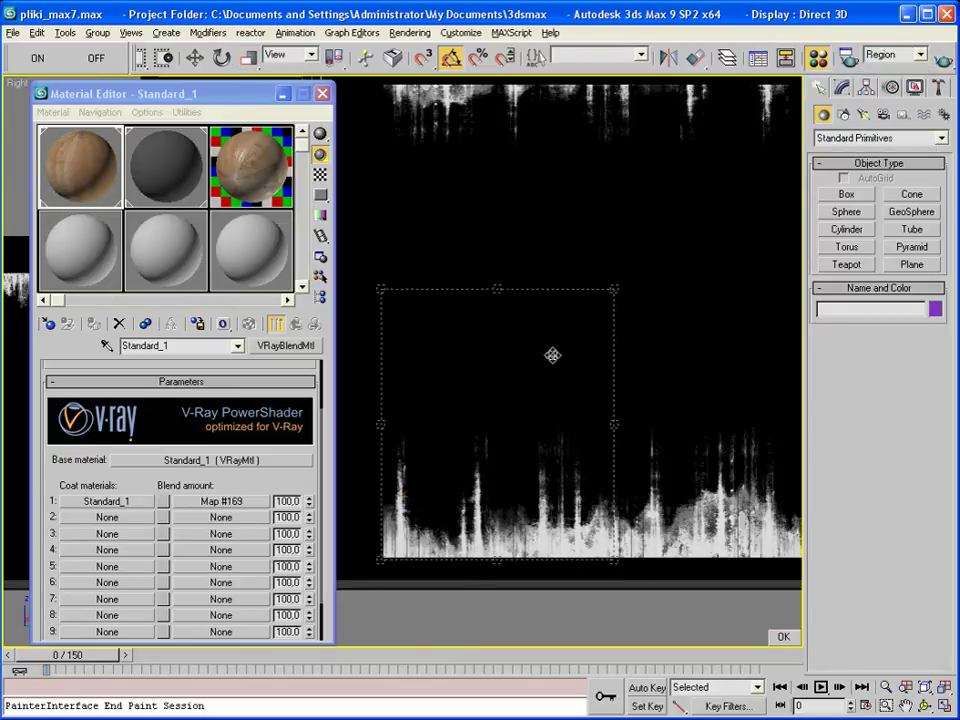
pyautogui.click(783, 637)
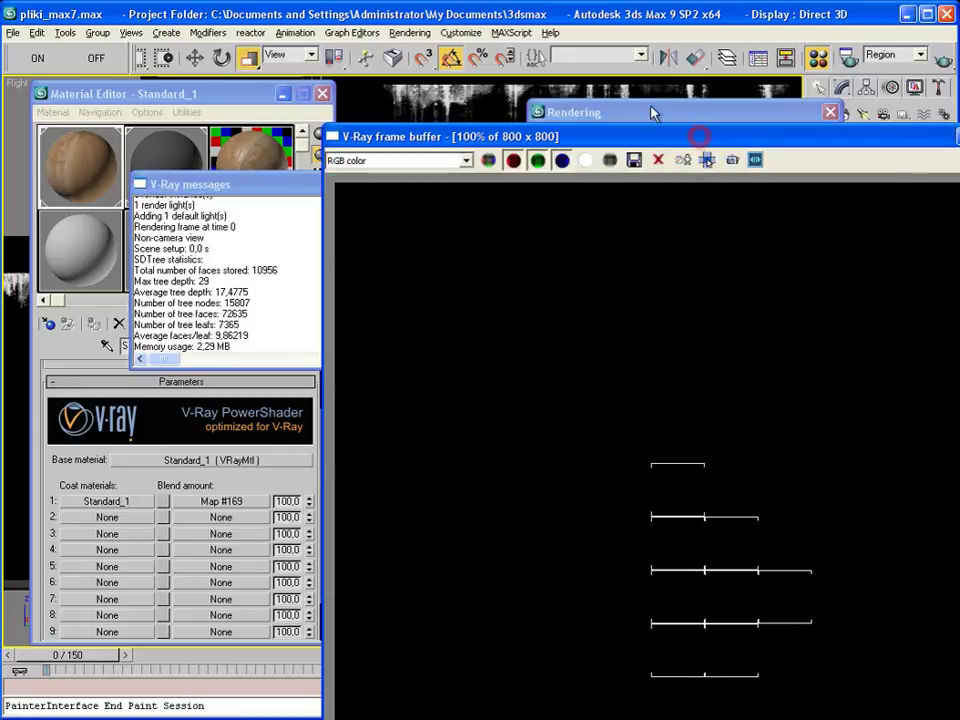
# Inspect the region render in the frame buffer, then close it and the render log.
pyautogui.moveTo(700, 137); pyautogui.dragTo(450, 5)
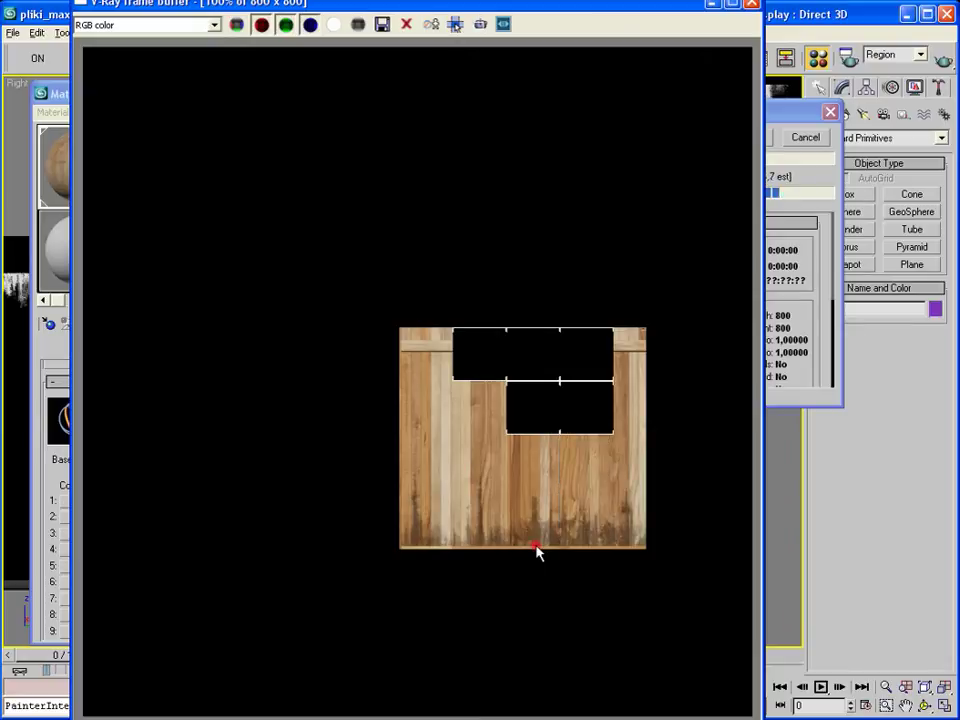
pyautogui.scroll(2, 536, 553)
pyautogui.moveTo(547, 510); pyautogui.dragTo(480, 516, button='middle')
pyautogui.scroll(-2, 482, 514)
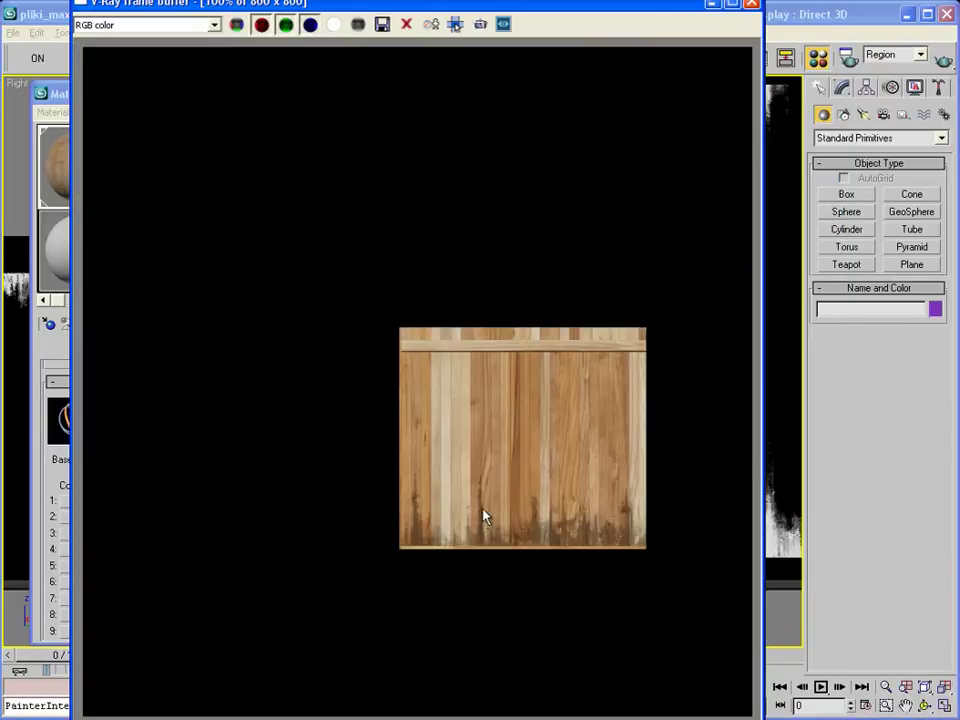
pyautogui.click(752, 6)
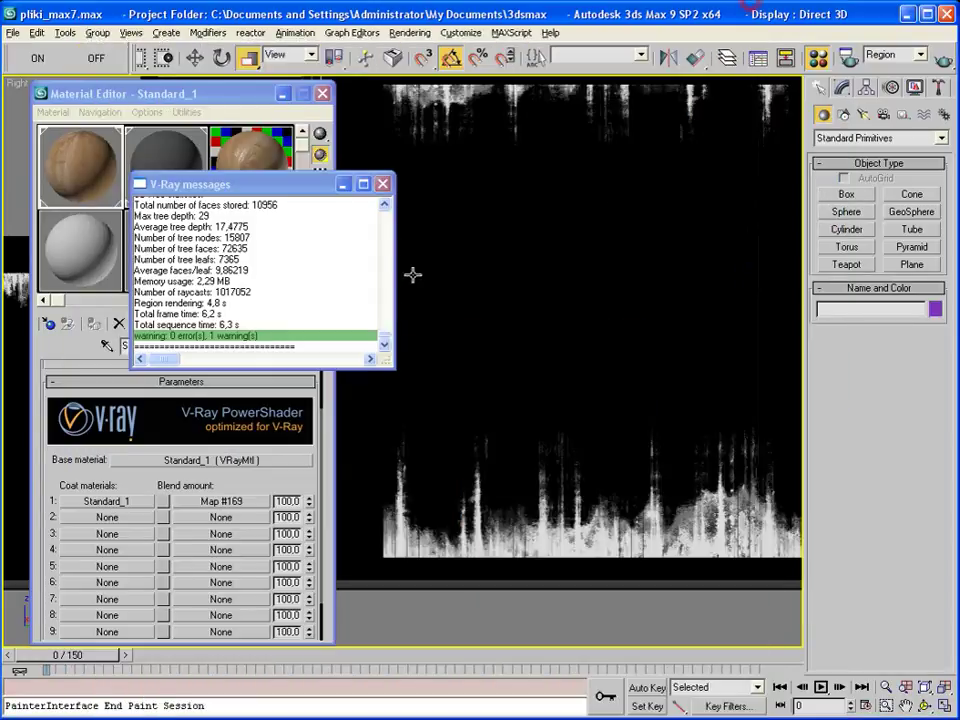
pyautogui.click(387, 182)
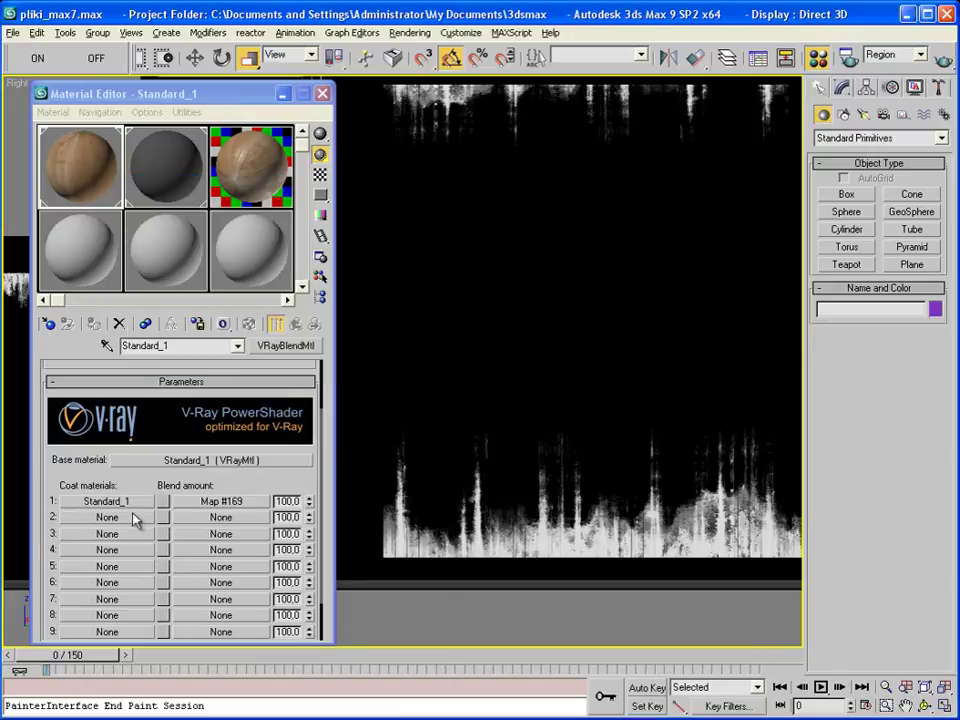
# Duplicate the Coat 1 material into the Coat 2 slot.
pyautogui.moveTo(110, 501); pyautogui.dragTo(130, 517)
pyautogui.click(150, 416)
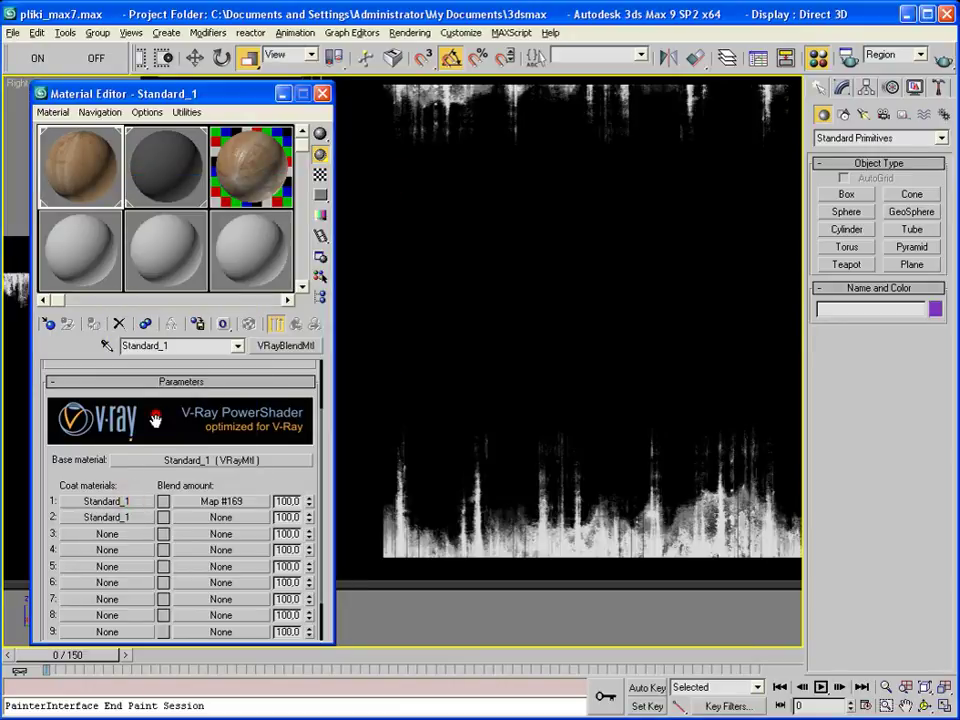
pyautogui.click(122, 517)
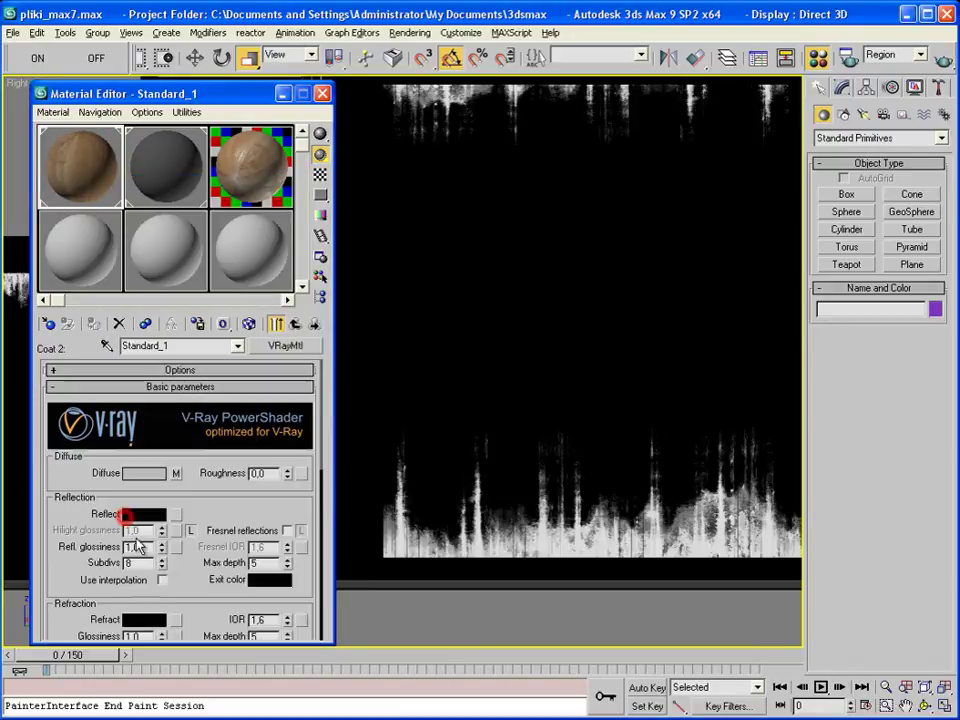
# Set Coat 2's diffuse bitmap Output RGB Level to 0,1 and return to the blend material's top level.
pyautogui.click(175, 475)
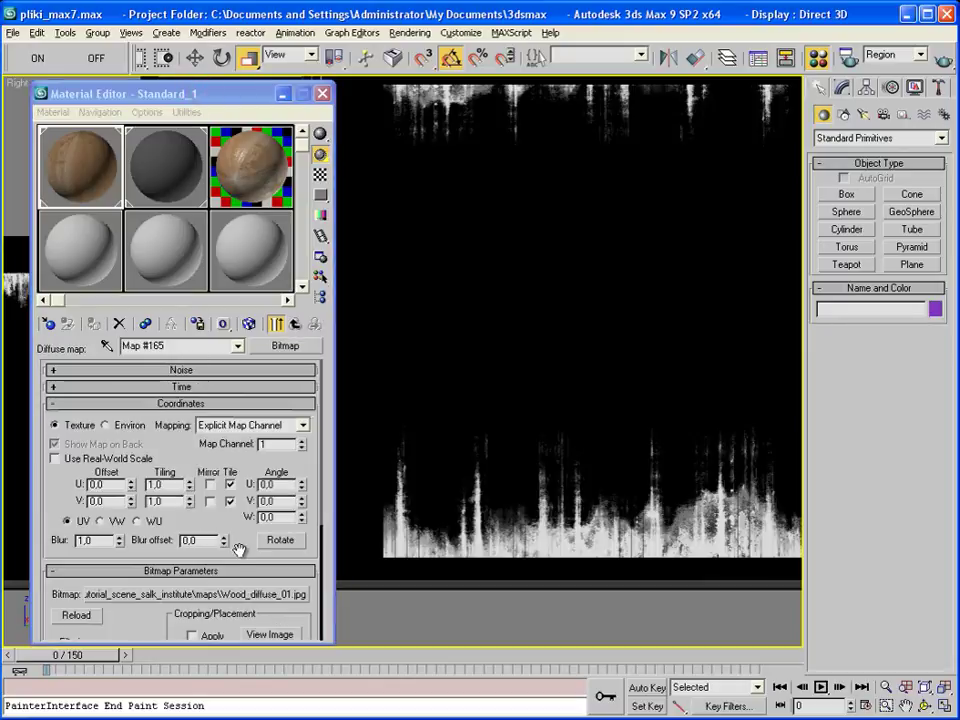
pyautogui.scroll(-3, 237, 553)
pyautogui.scroll(-2, 240, 570)
pyautogui.scroll(-5, 236, 610)
pyautogui.doubleClick(276, 428)
pyautogui.write('0,1')
pyautogui.press('Return')
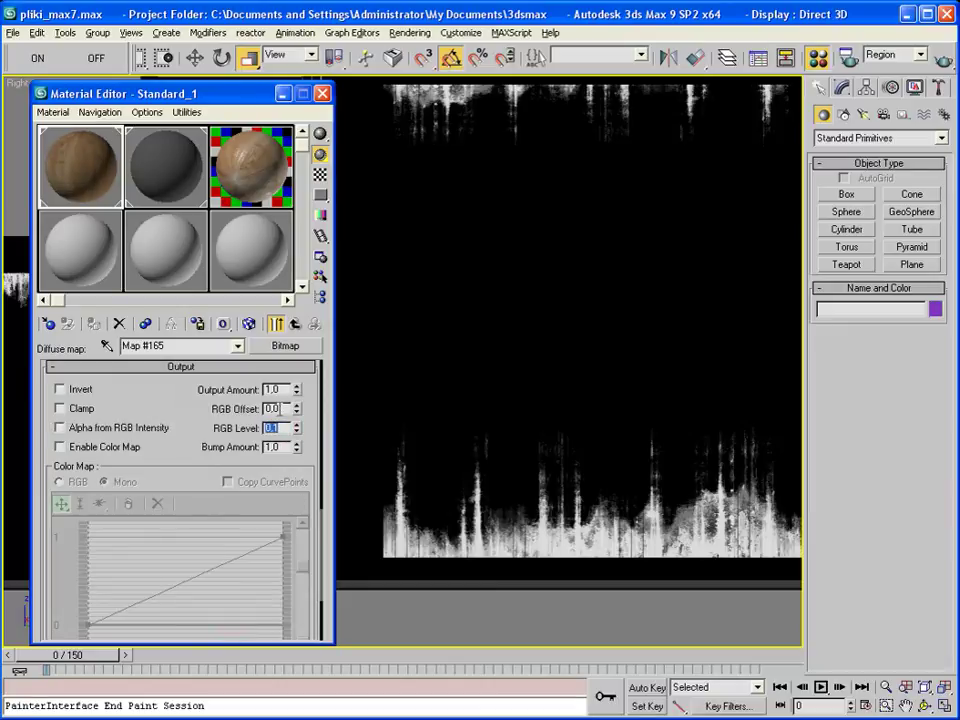
pyautogui.click(238, 348)
pyautogui.click(236, 369)
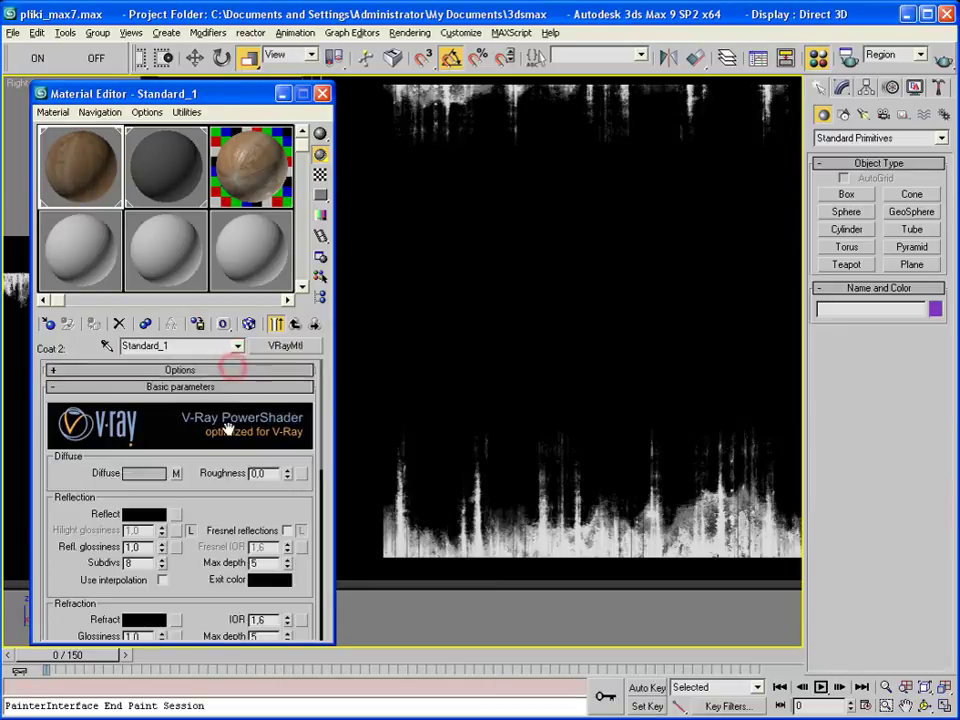
pyautogui.click(237, 345)
pyautogui.click(226, 360)
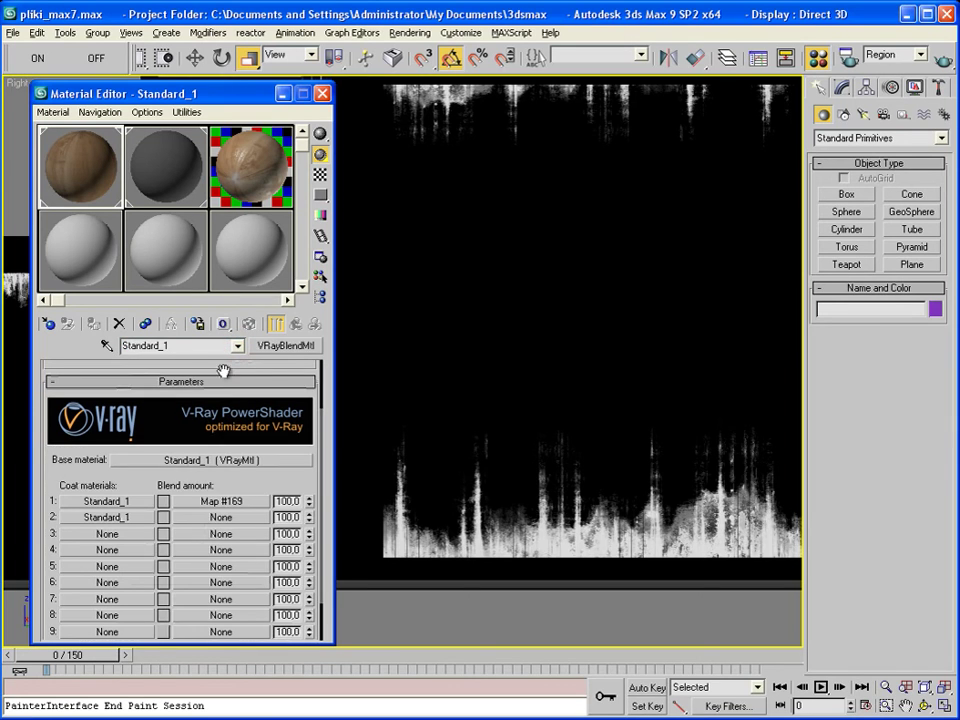
# Give Coat 2's blend amount a VRayDirt map with 0,2cm radius, occluded white and unoccluded black.
pyautogui.click(208, 520)
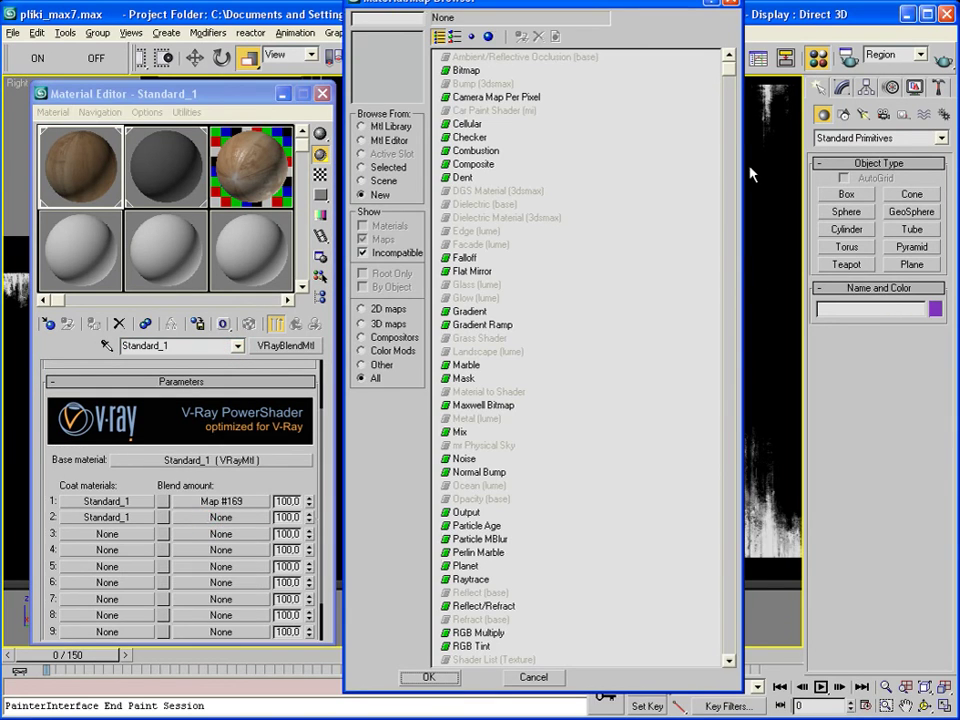
pyautogui.moveTo(730, 75); pyautogui.dragTo(730, 370)
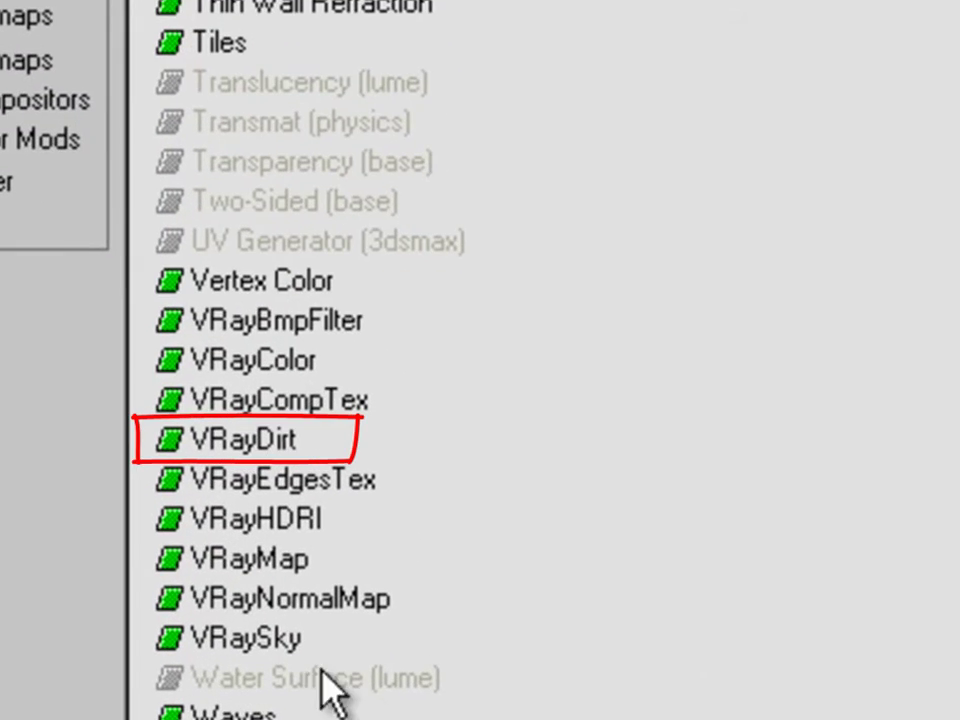
pyautogui.doubleClick(262, 440)
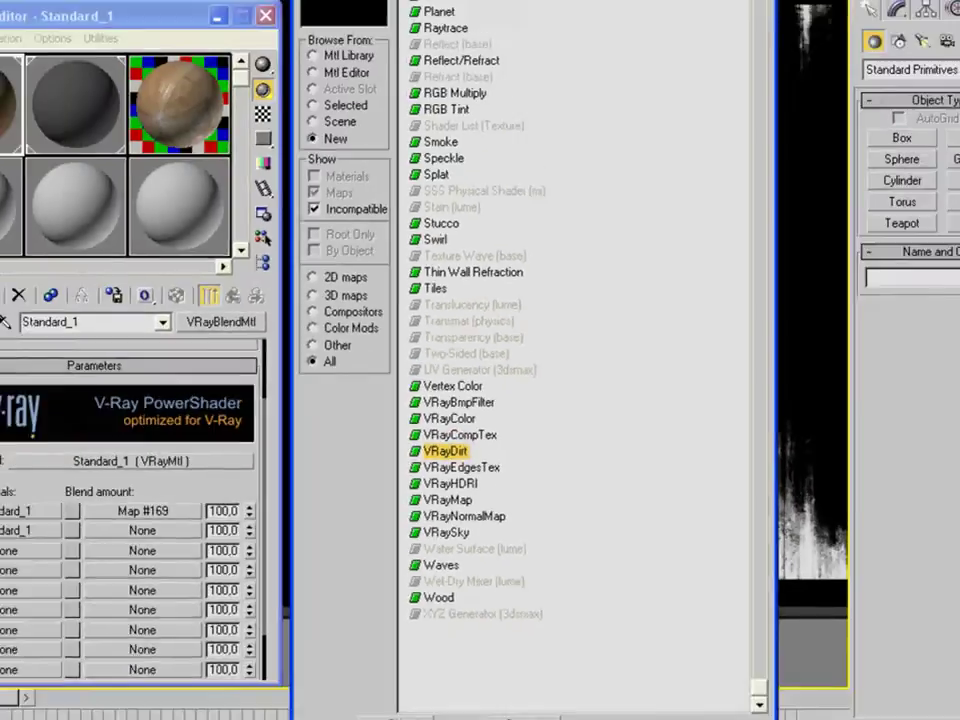
pyautogui.doubleClick(273, 390)
pyautogui.write('0,2')
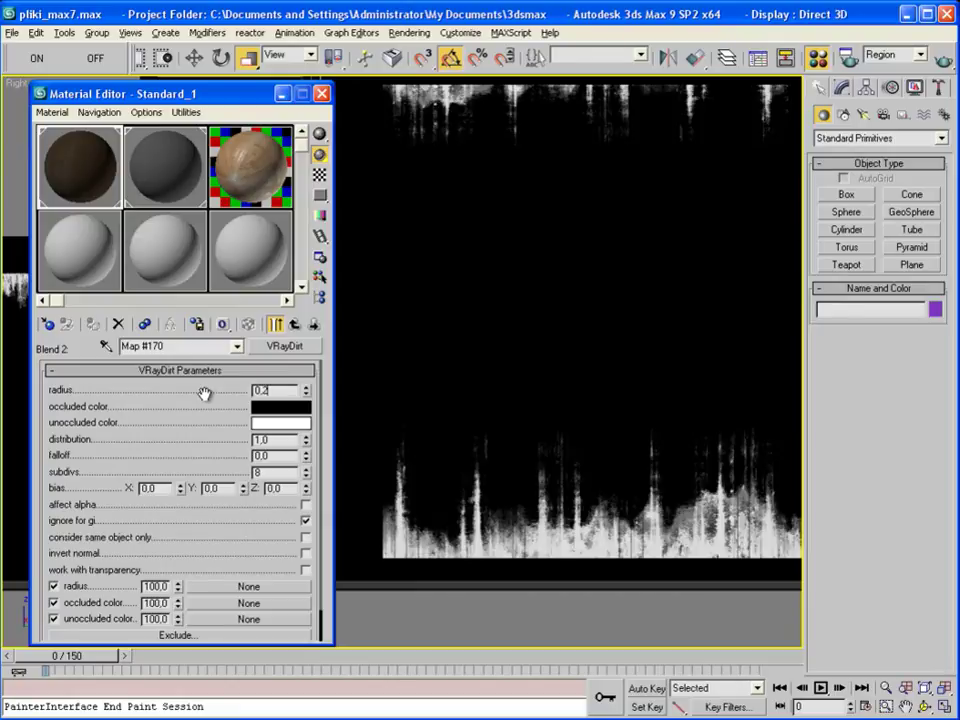
pyautogui.press('Return')
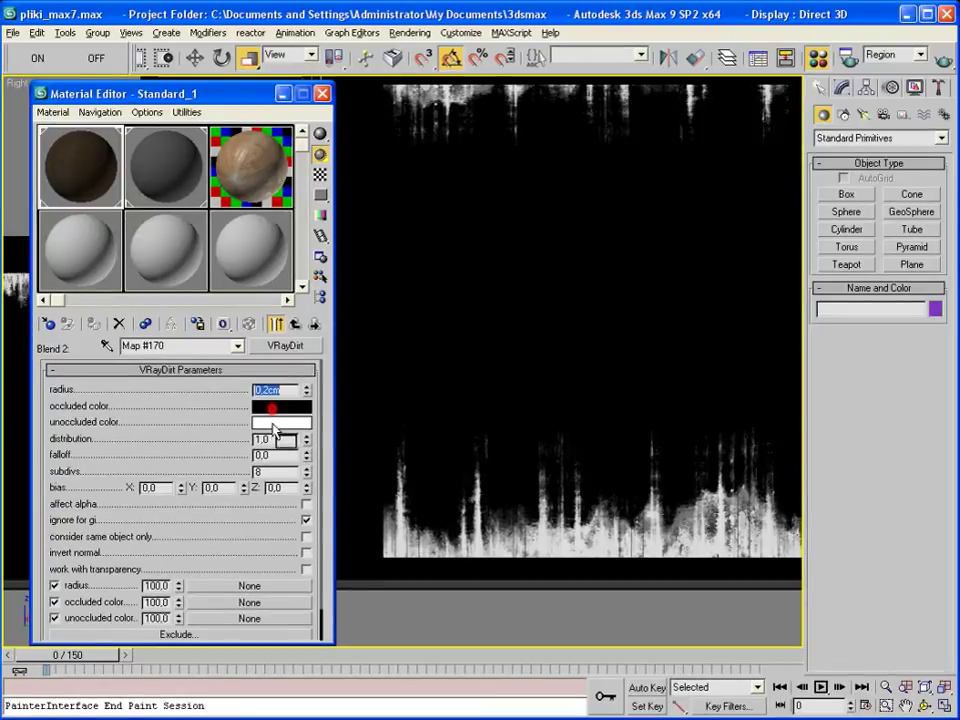
pyautogui.moveTo(275, 422); pyautogui.dragTo(281, 406)
pyautogui.click(100, 372)
pyautogui.moveTo(242, 540)
pyautogui.mouseDown()
pyautogui.moveTo(243, 486)
pyautogui.moveTo(242, 540)
pyautogui.mouseUp()
pyautogui.click(238, 346)
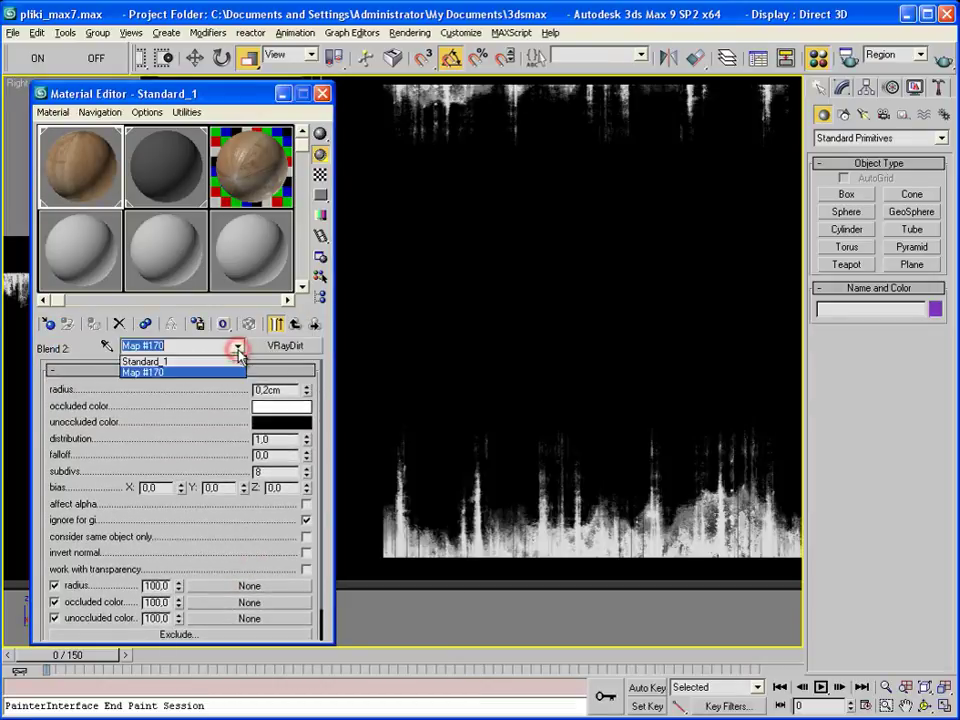
# Region-render the coated wood wall, zoom and pan the frame buffer to inspect it, then close it.
pyautogui.click(210, 361)
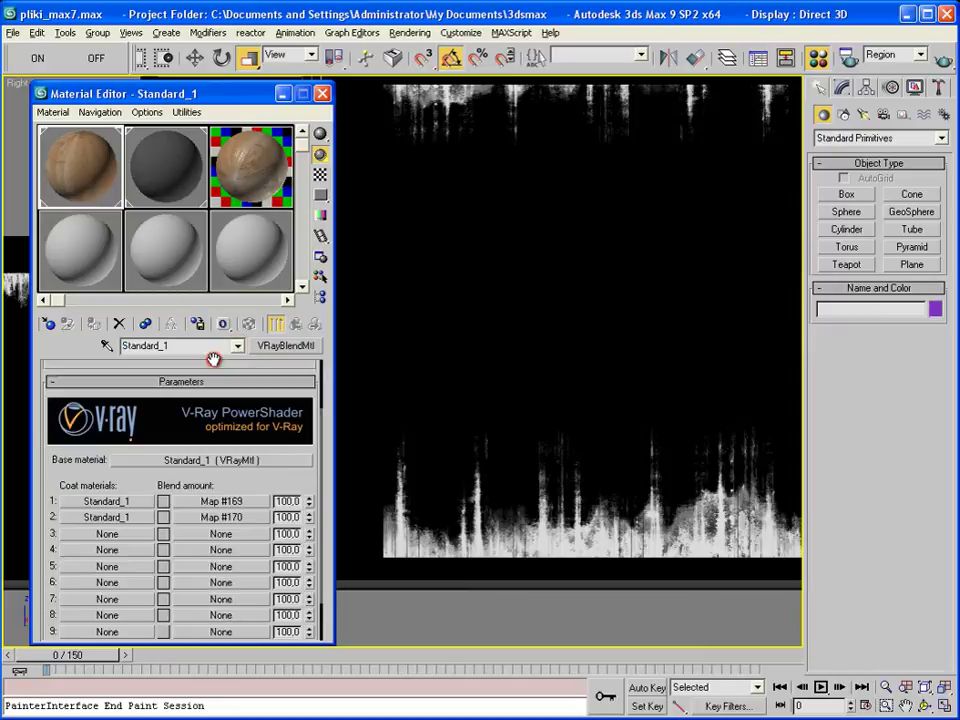
pyautogui.click(941, 62)
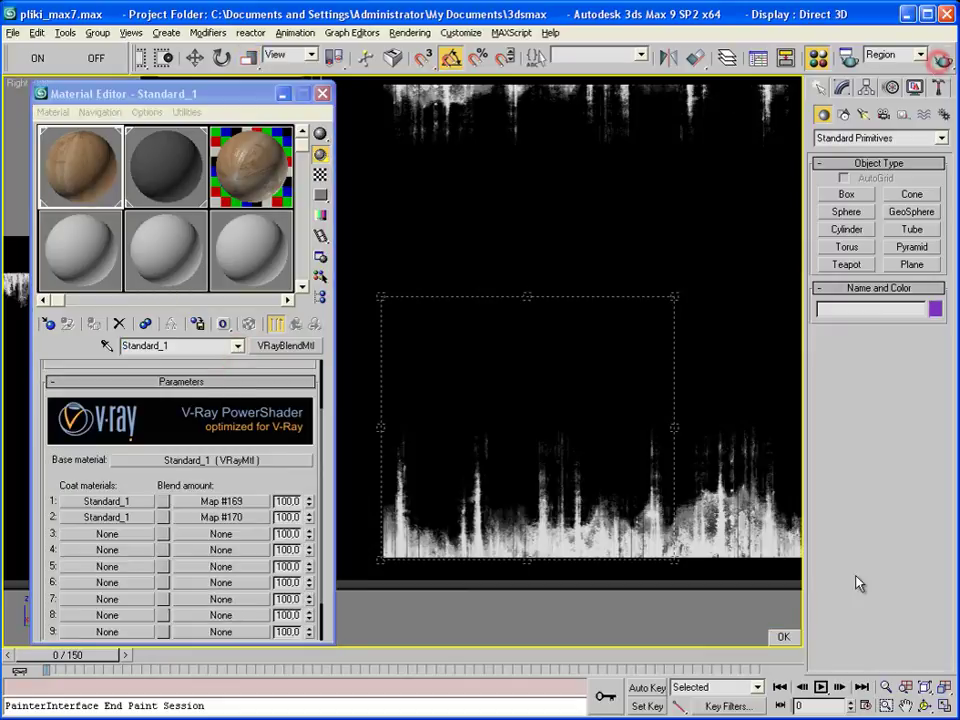
pyautogui.click(784, 634)
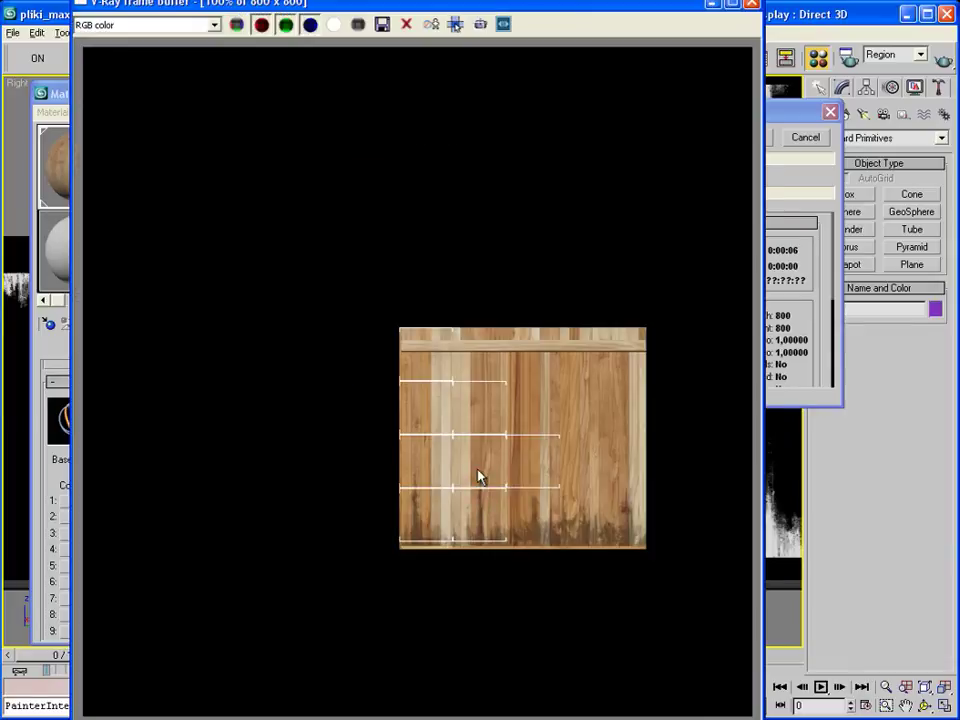
pyautogui.scroll(1, 478, 477)
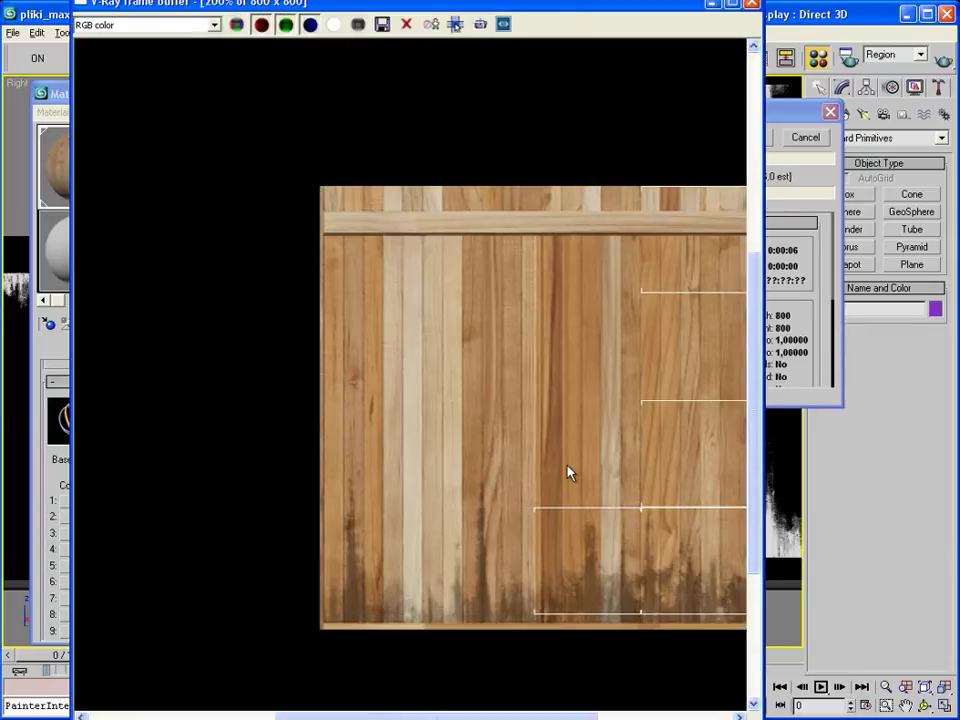
pyautogui.moveTo(568, 473); pyautogui.dragTo(447, 481, button='middle')
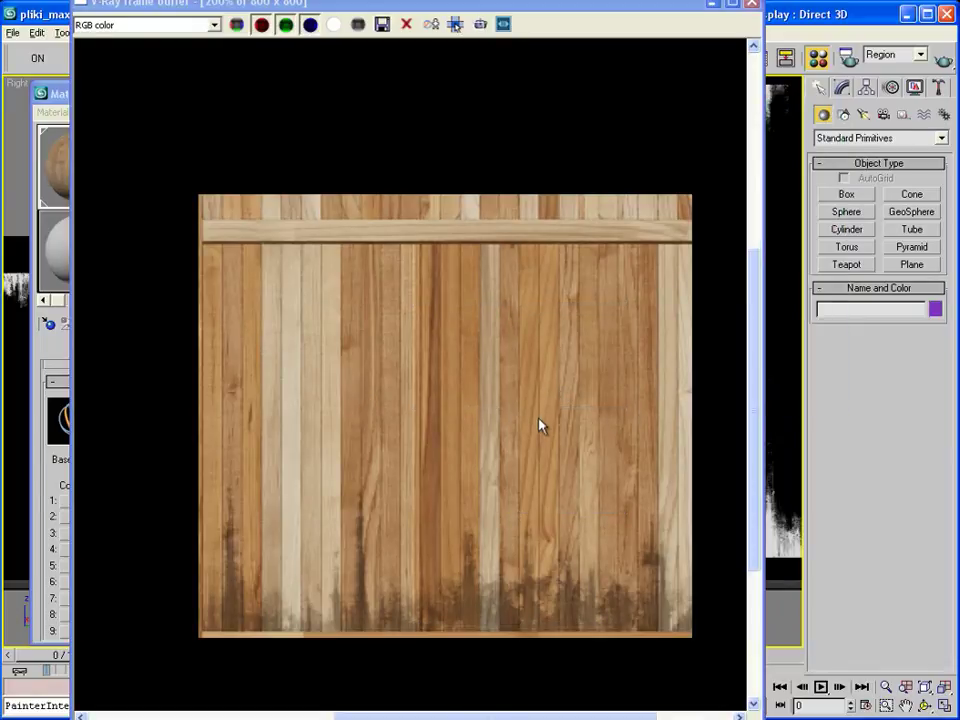
pyautogui.click(752, 6)
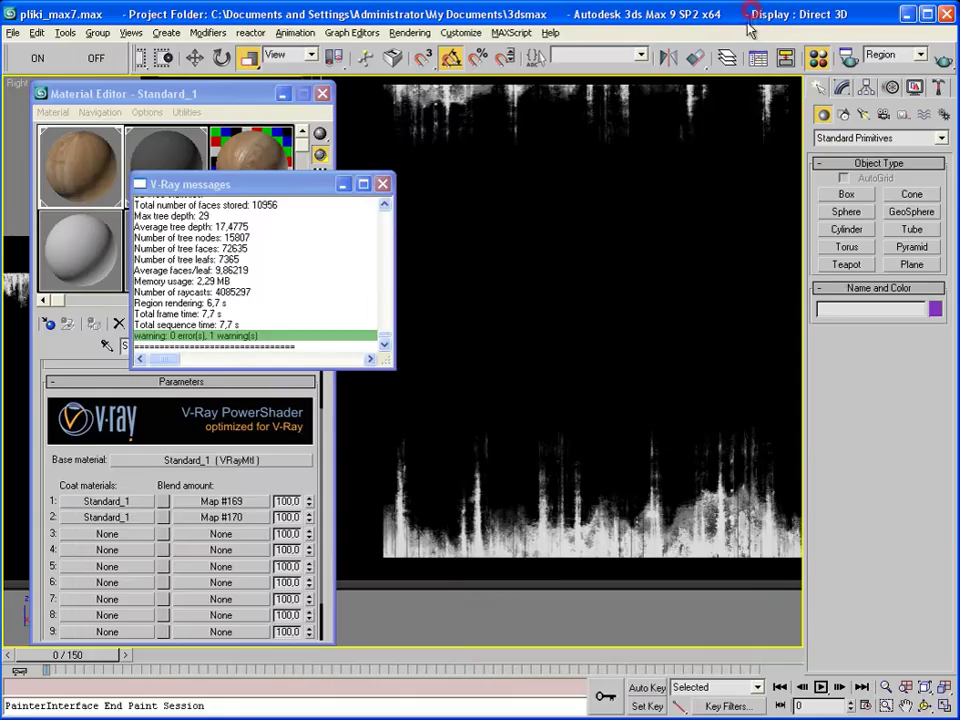
# Reopen WoodFine0007_H.psd from recent files and select all four of its layers.
pyautogui.click(383, 184)
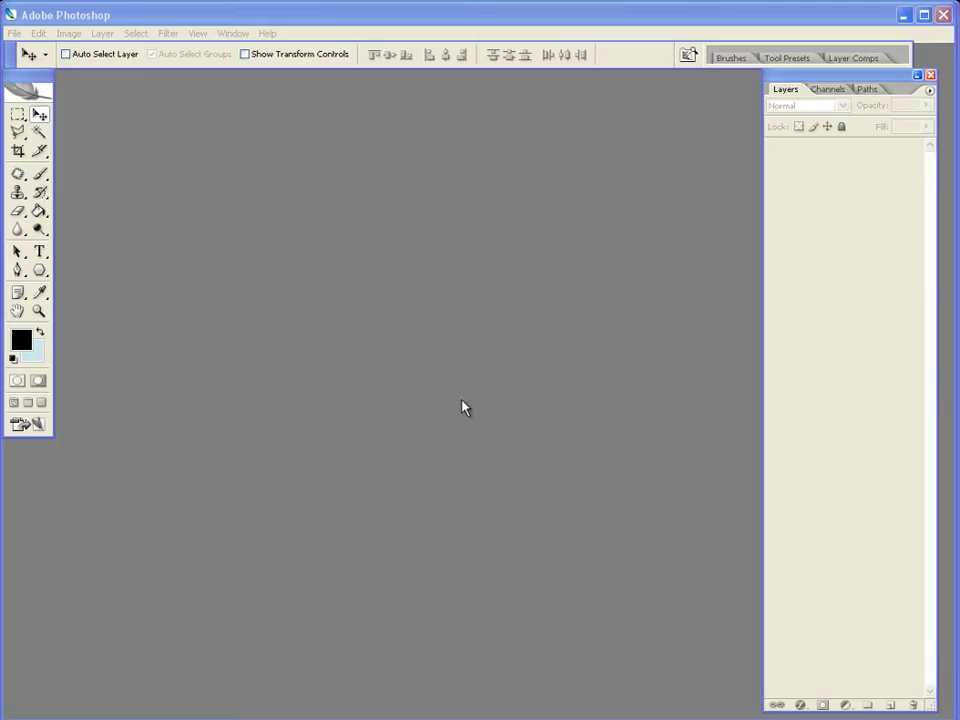
pyautogui.click(14, 34)
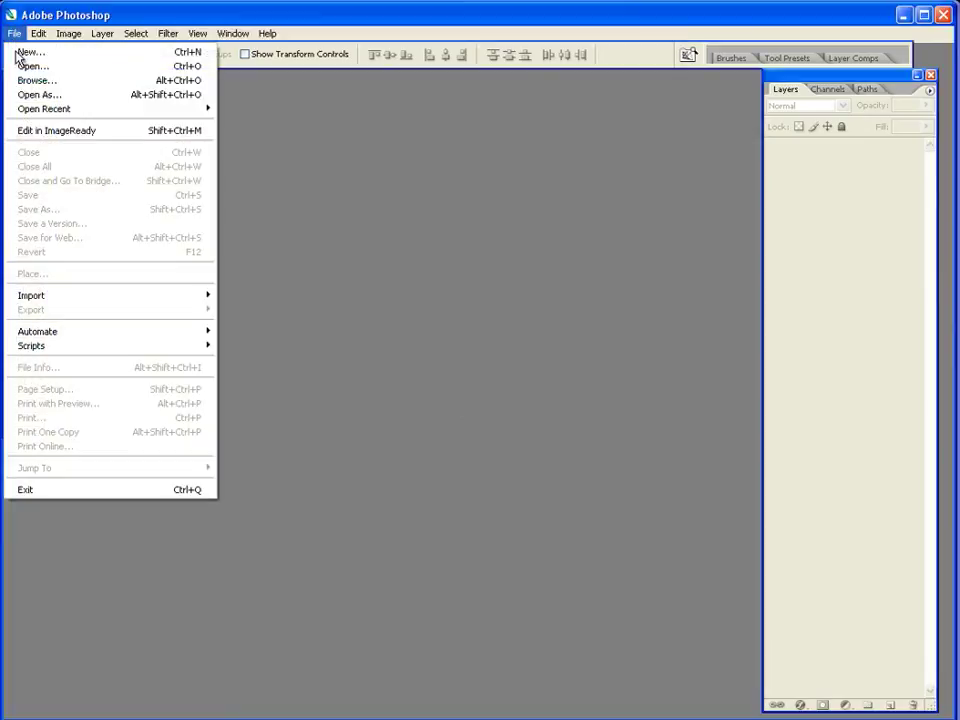
pyautogui.moveTo(44, 108)
pyautogui.click(280, 108)
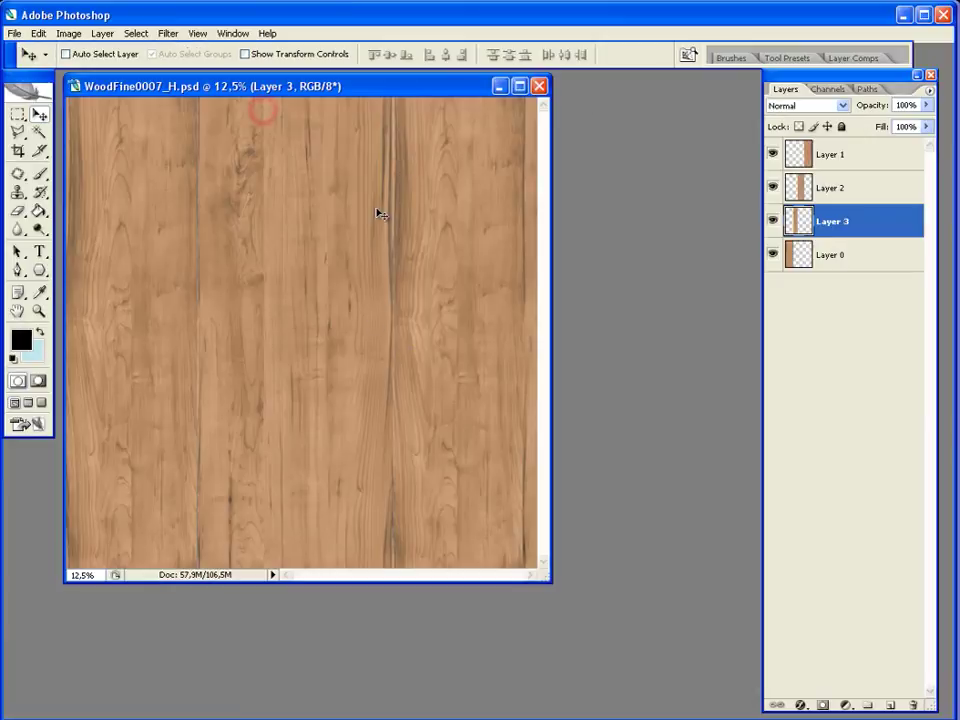
pyautogui.click(847, 255)
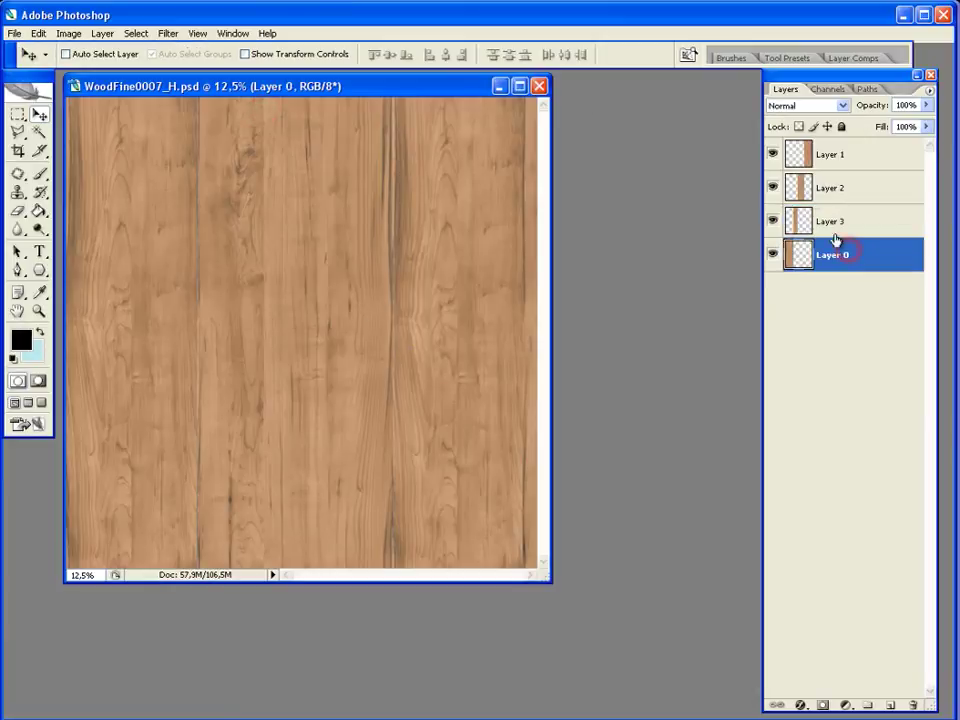
pyautogui.keyDown('shift'); pyautogui.click(830, 155); pyautogui.keyUp('shift')
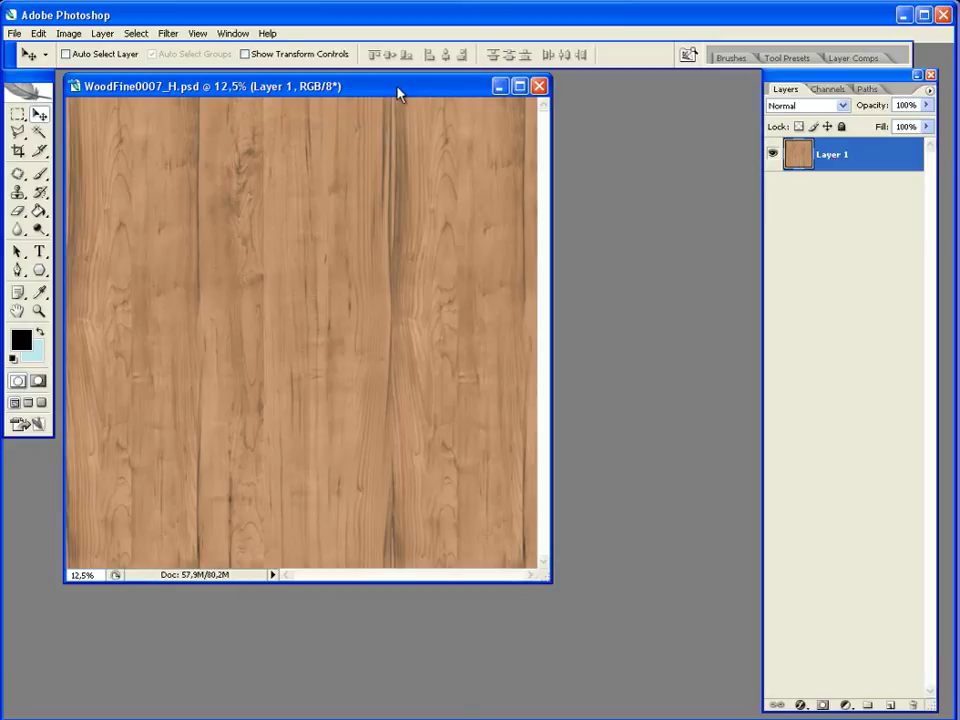
# Desaturate the wood texture and apply Levels of 44 / 1,00 / 205 for higher contrast.
pyautogui.click(68, 33)
pyautogui.moveTo(91, 73)
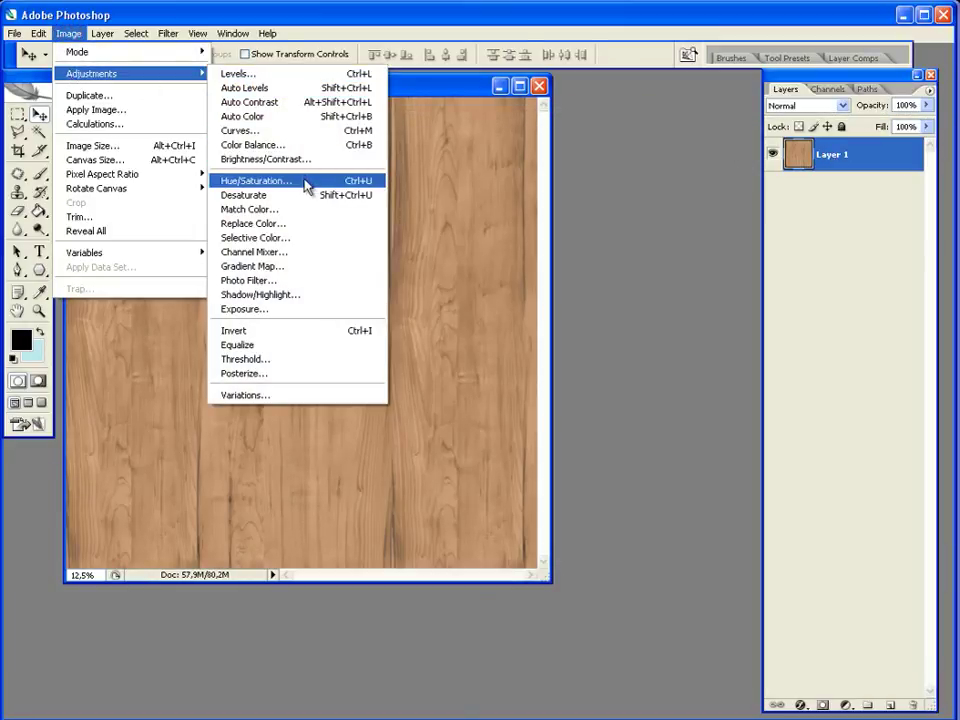
pyautogui.click(345, 198)
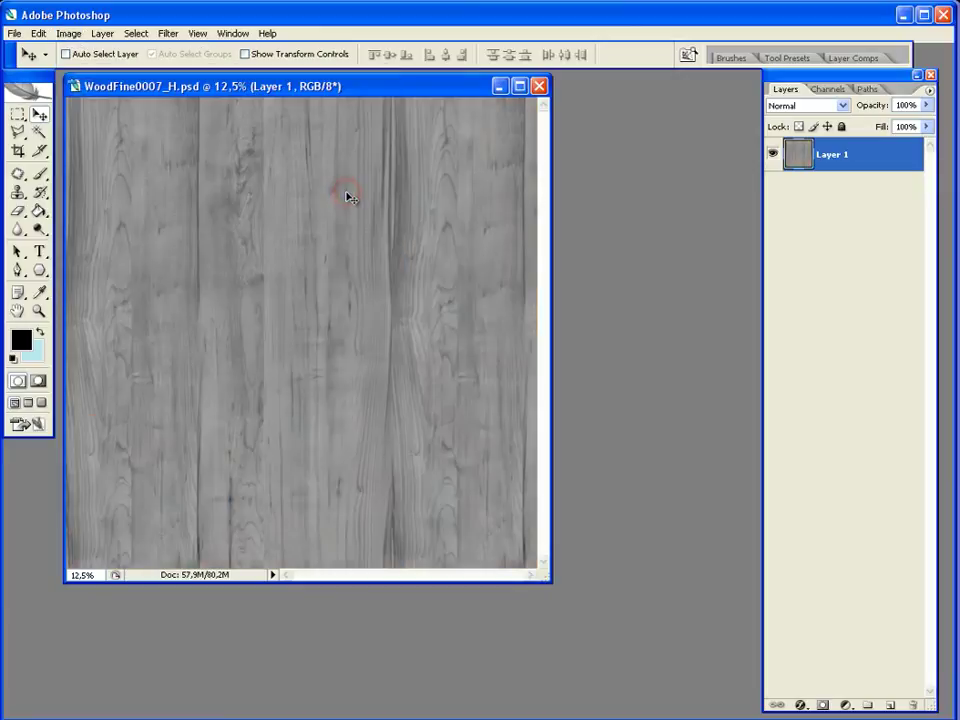
pyautogui.moveTo(343, 88); pyautogui.dragTo(358, 94)
pyautogui.hotkey('ctrl', 'l')
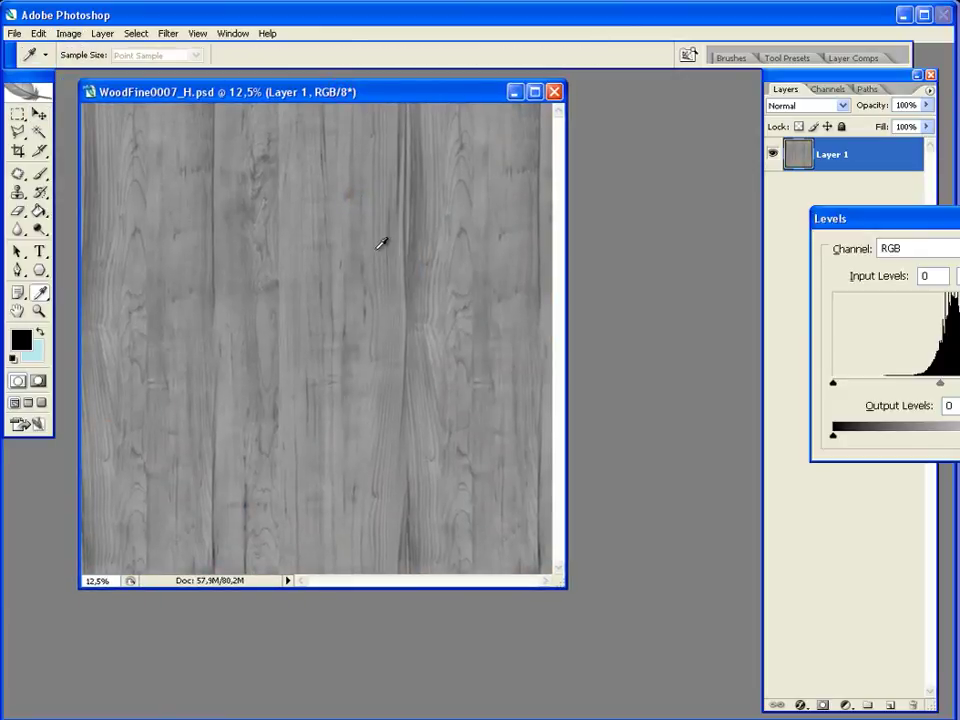
pyautogui.moveTo(950, 218); pyautogui.dragTo(794, 218)
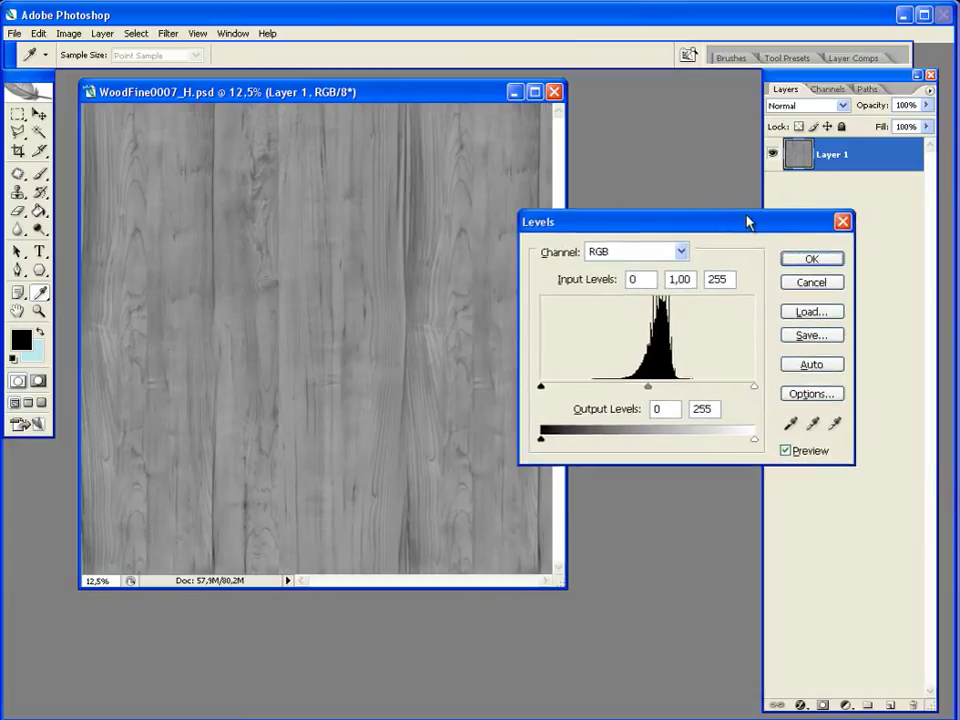
pyautogui.moveTo(595, 382); pyautogui.dragTo(632, 383)
pyautogui.moveTo(808, 381); pyautogui.dragTo(768, 387)
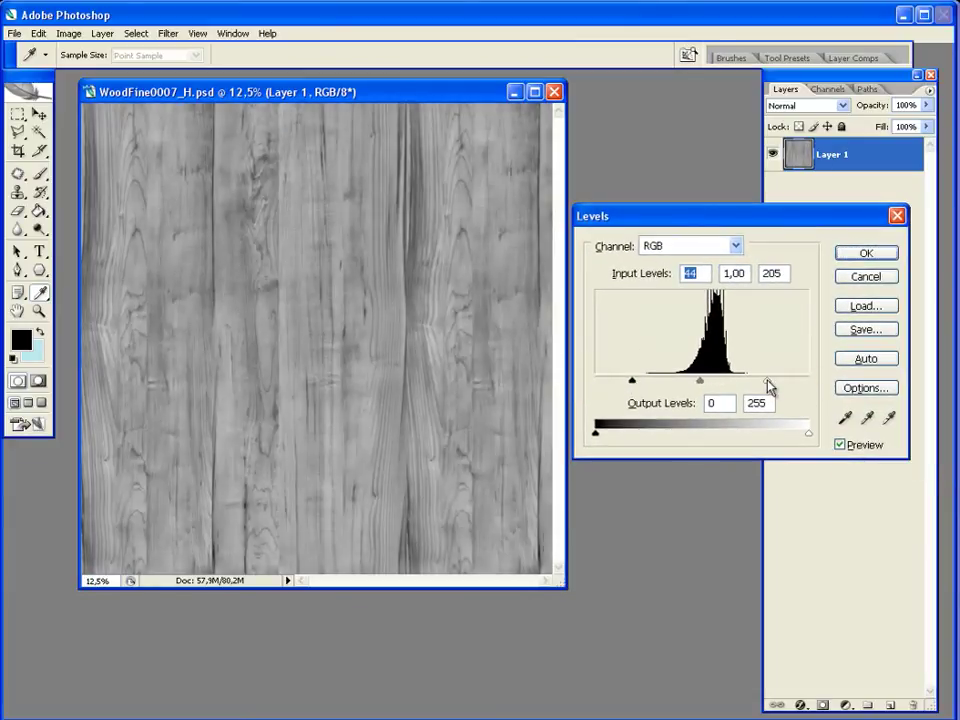
pyautogui.click(866, 253)
pyautogui.click(866, 253)
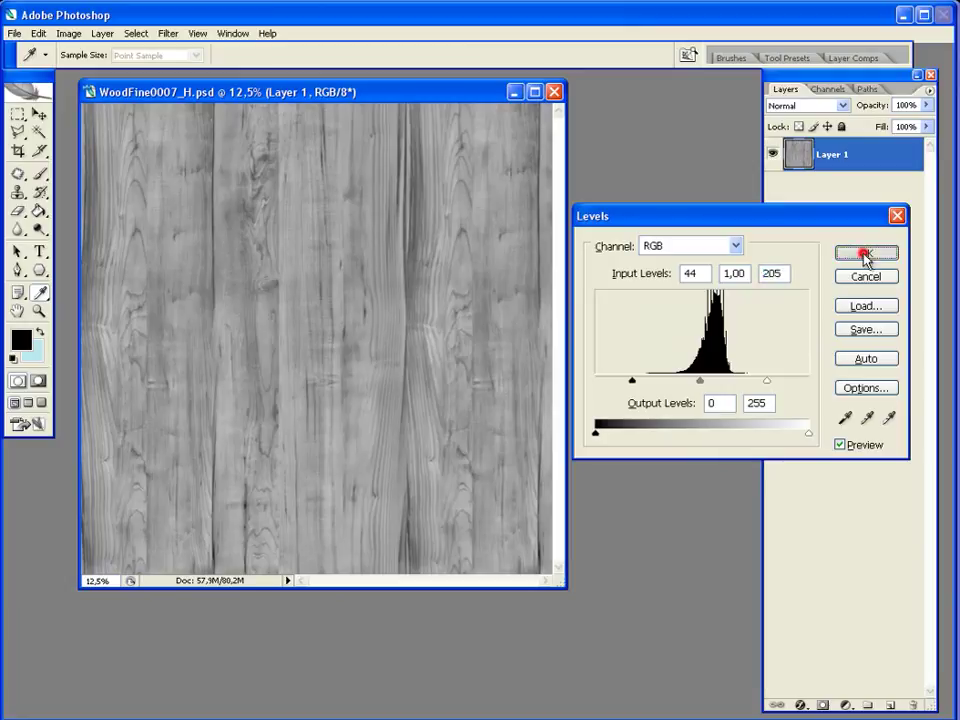
pyautogui.press('v')
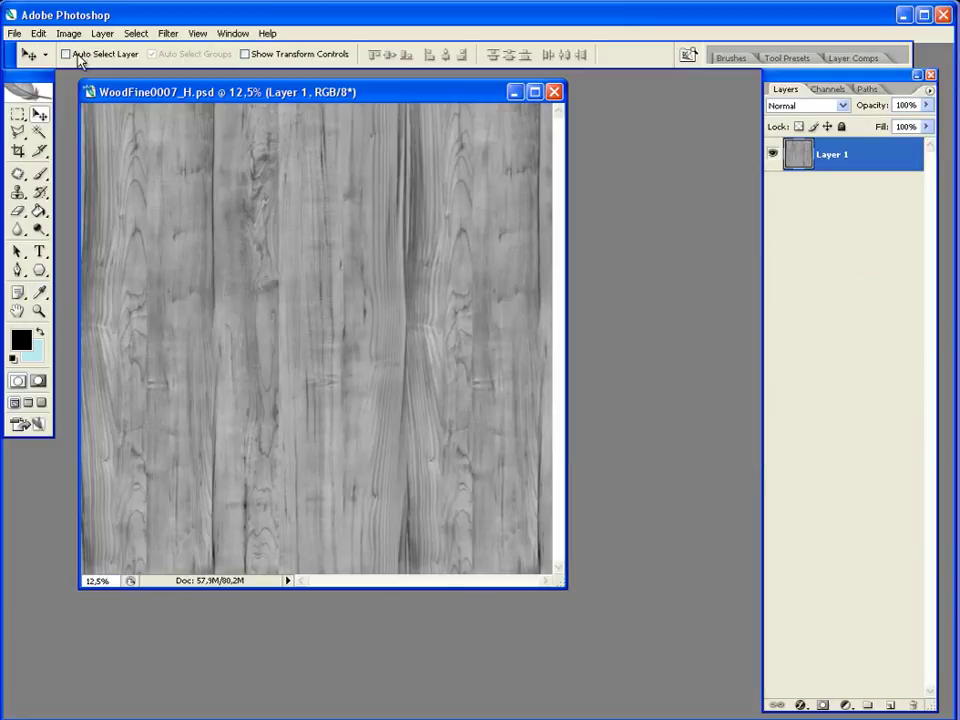
# Resize the texture to 2048 × 2048 pixels and view it at 100% zoom.
pyautogui.click(68, 33)
pyautogui.click(95, 144)
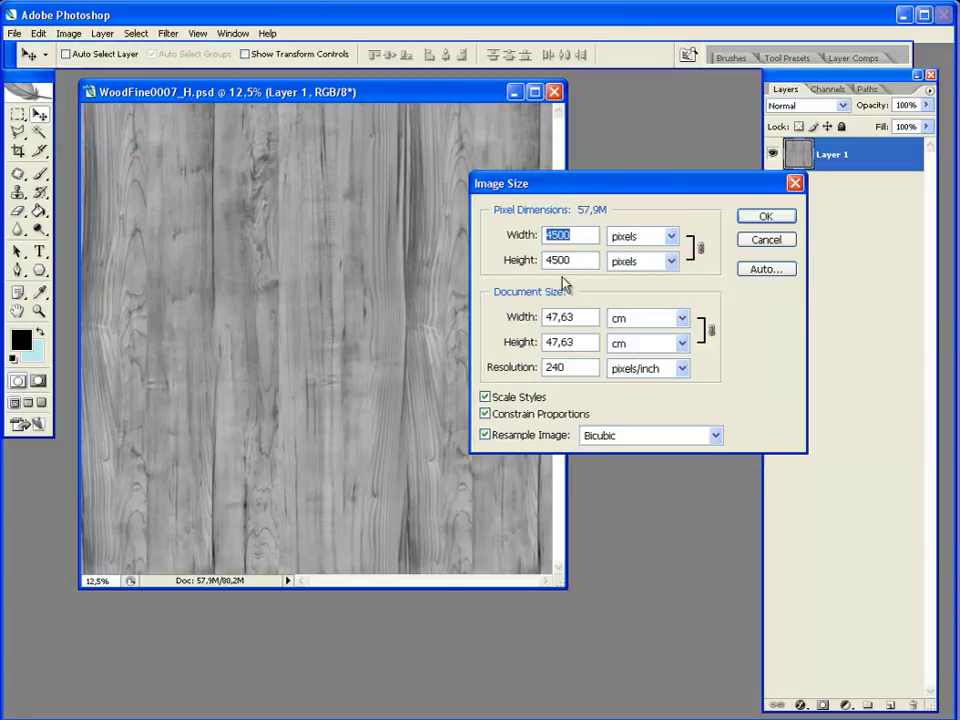
pyautogui.write('2048')
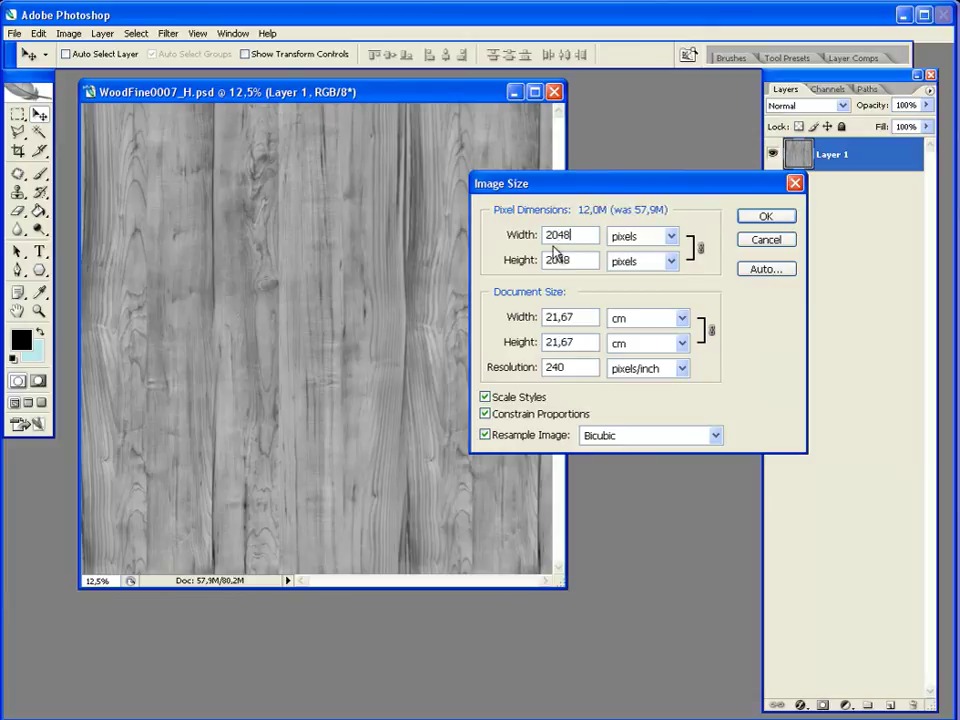
pyautogui.press('Return')
pyautogui.write('10')
pyautogui.press('Return')
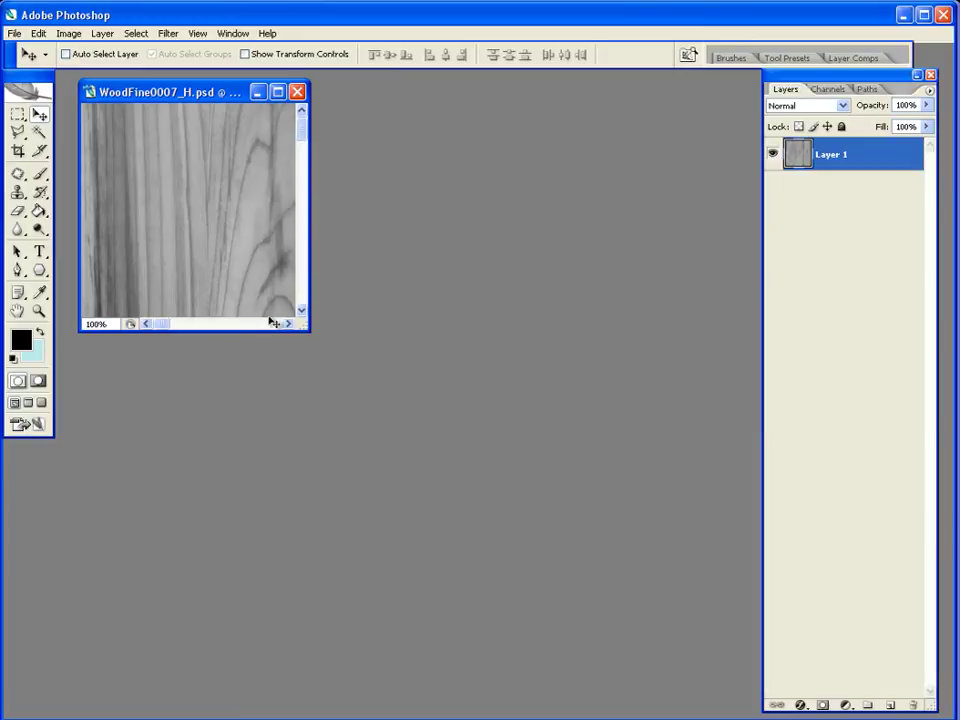
pyautogui.moveTo(301, 323); pyautogui.dragTo(697, 693)
# Sharpen the resized texture with an Unsharp Mask filter.
pyautogui.click(168, 33)
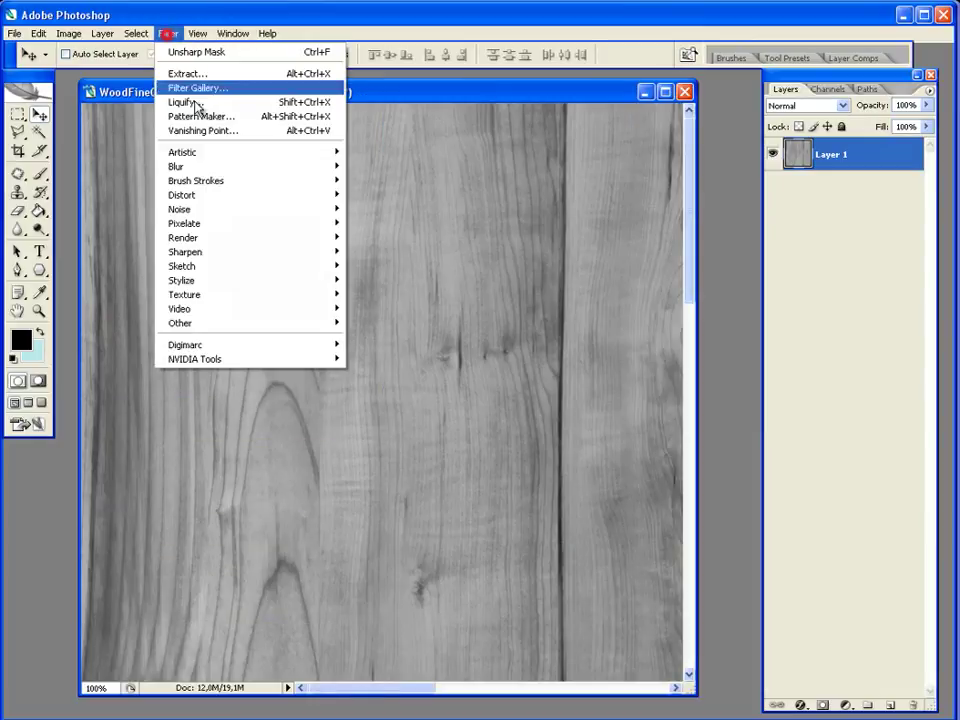
pyautogui.moveTo(185, 252)
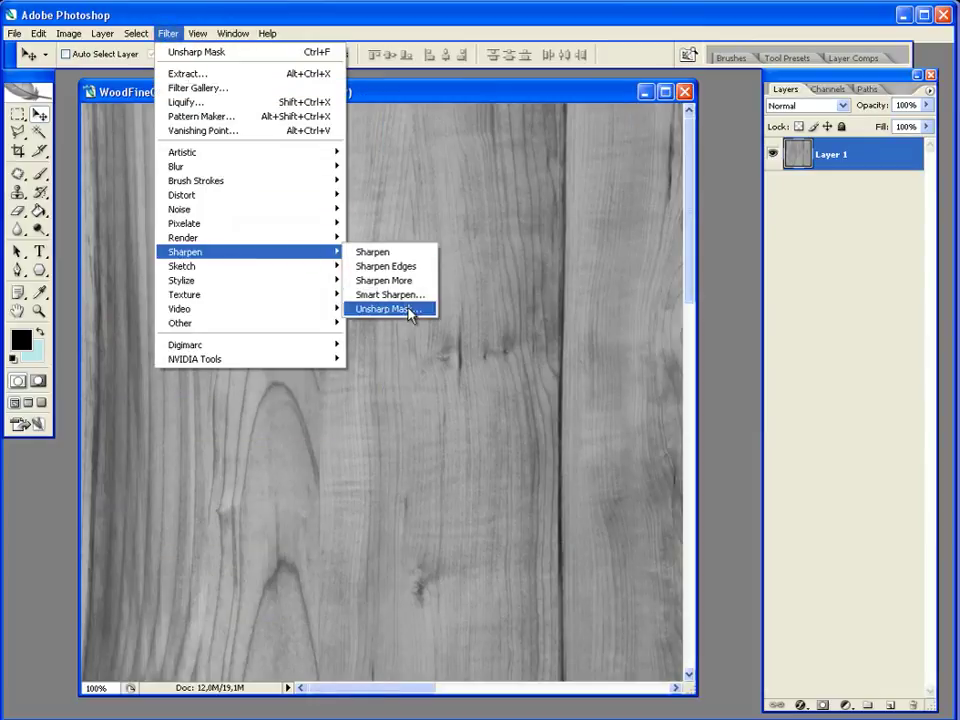
pyautogui.click(385, 309)
pyautogui.click(773, 340)
pyautogui.click(864, 118)
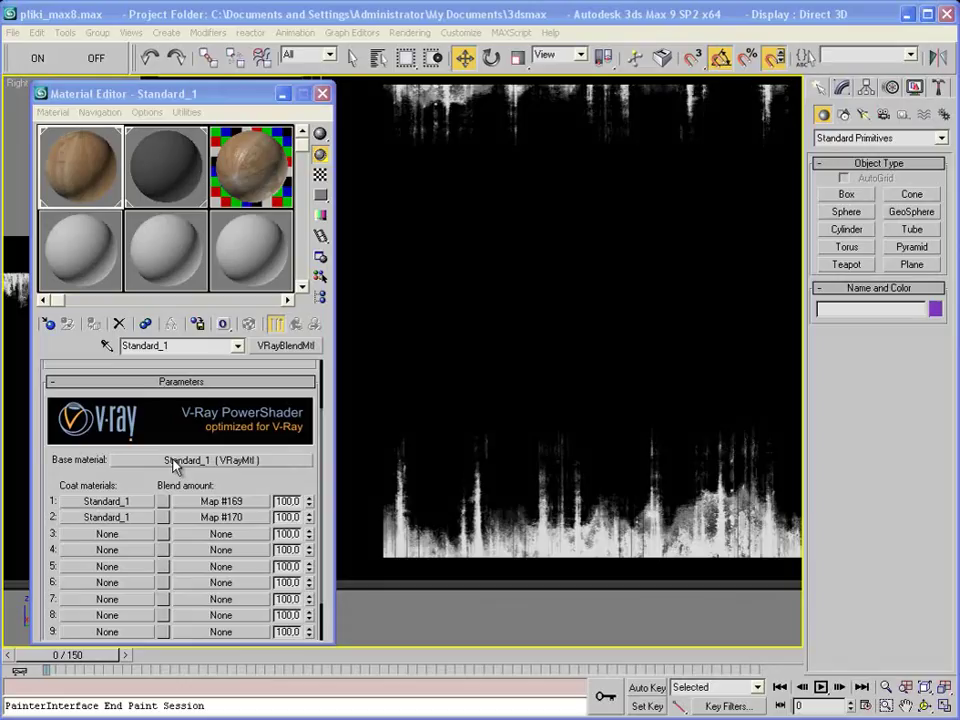
# Open the blend's base VRayMtl and rename it 'main'.
pyautogui.click(180, 458)
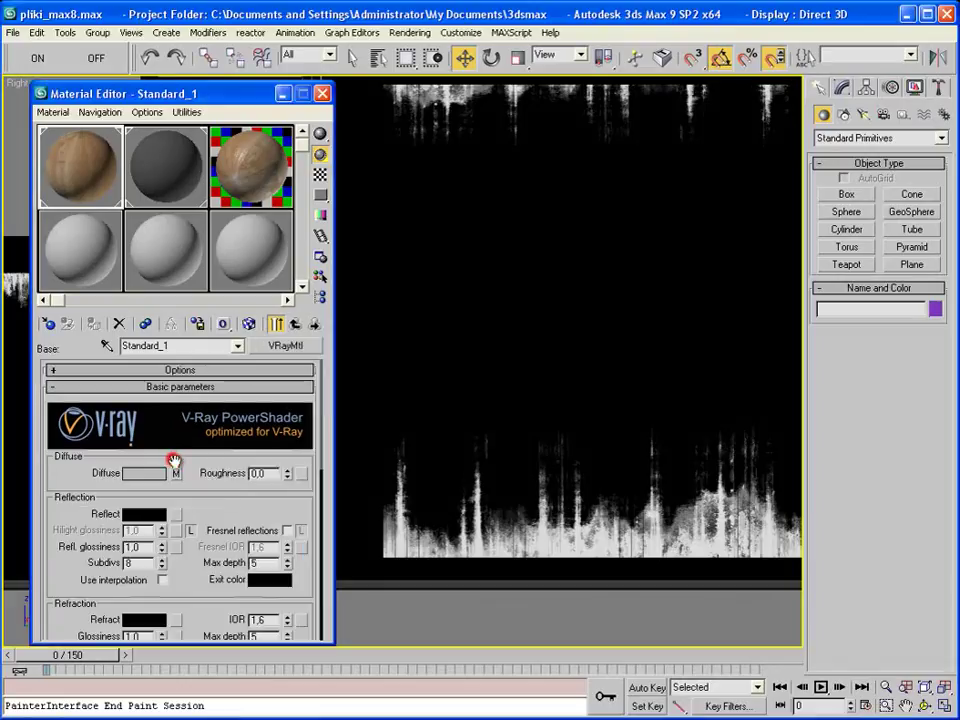
pyautogui.doubleClick(214, 345)
pyautogui.write('main')
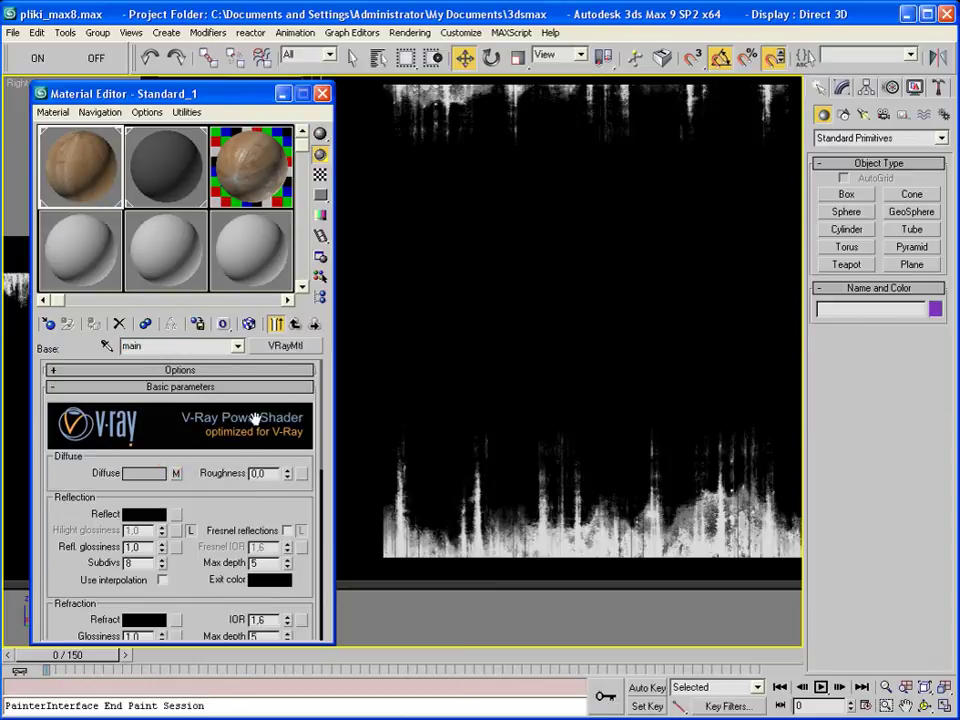
# Load map_bump.jpg as a Bitmap reflection map and enable Fresnel reflections.
pyautogui.moveTo(226, 512); pyautogui.dragTo(226, 466)
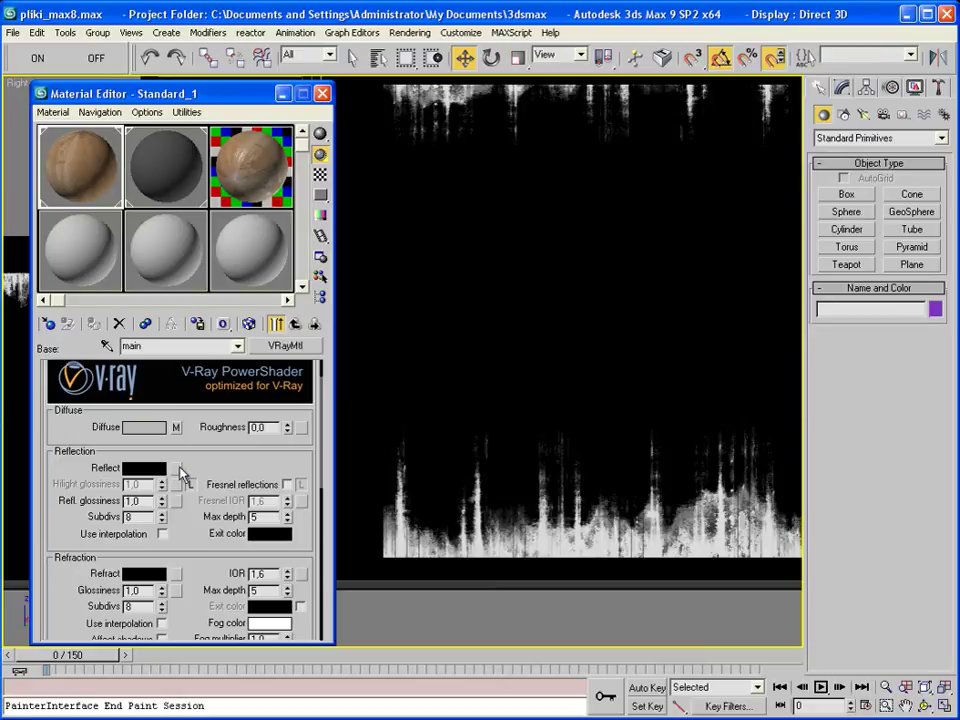
pyautogui.click(177, 466)
pyautogui.doubleClick(466, 70)
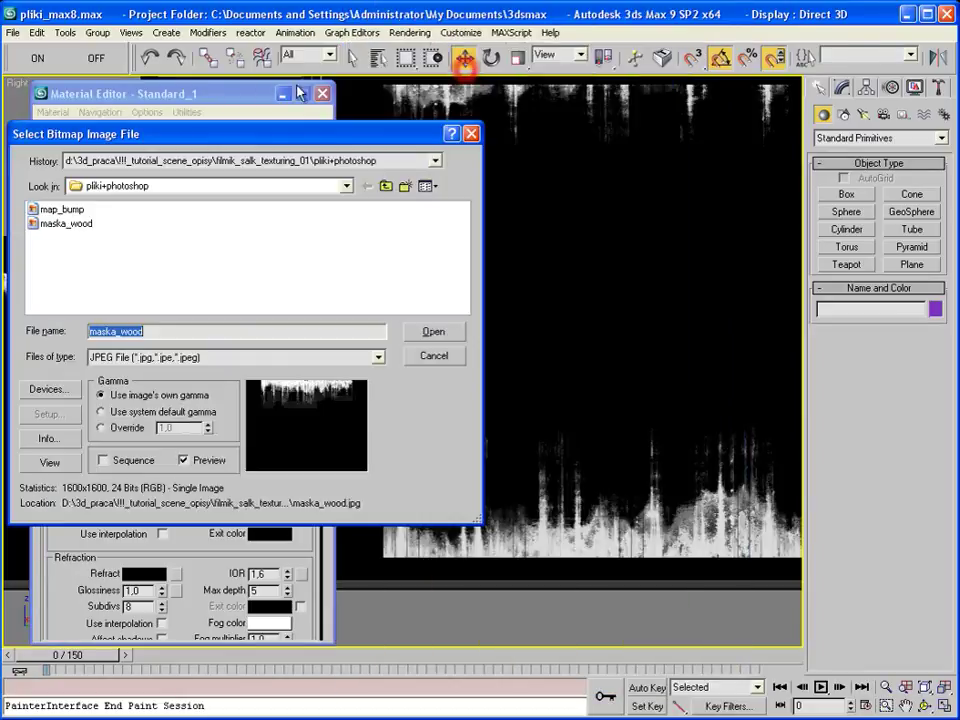
pyautogui.doubleClick(60, 210)
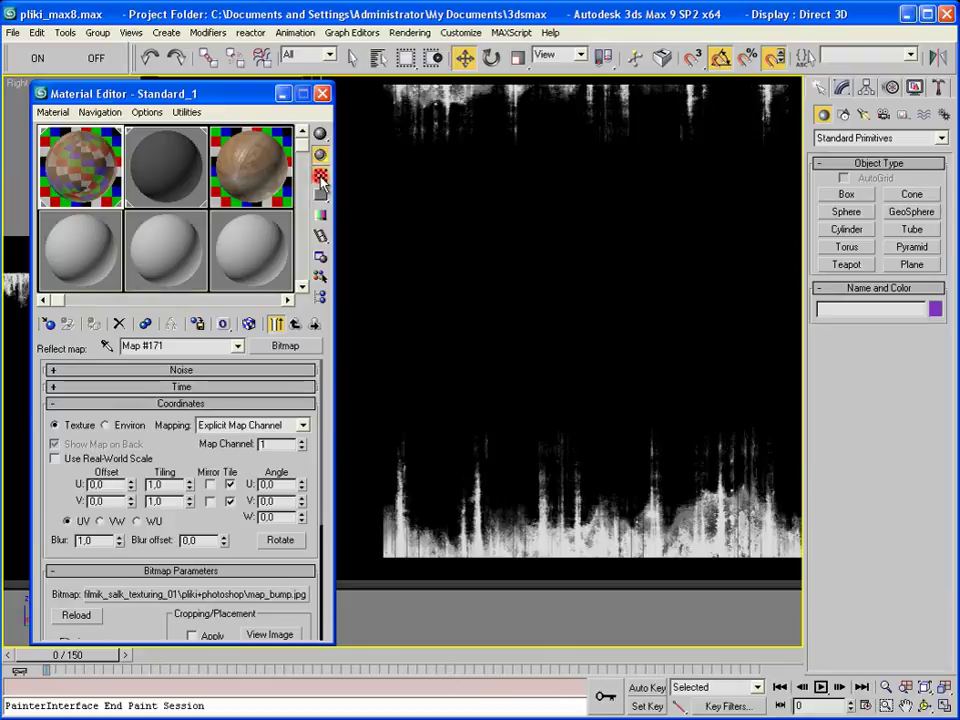
pyautogui.click(238, 346)
pyautogui.click(227, 371)
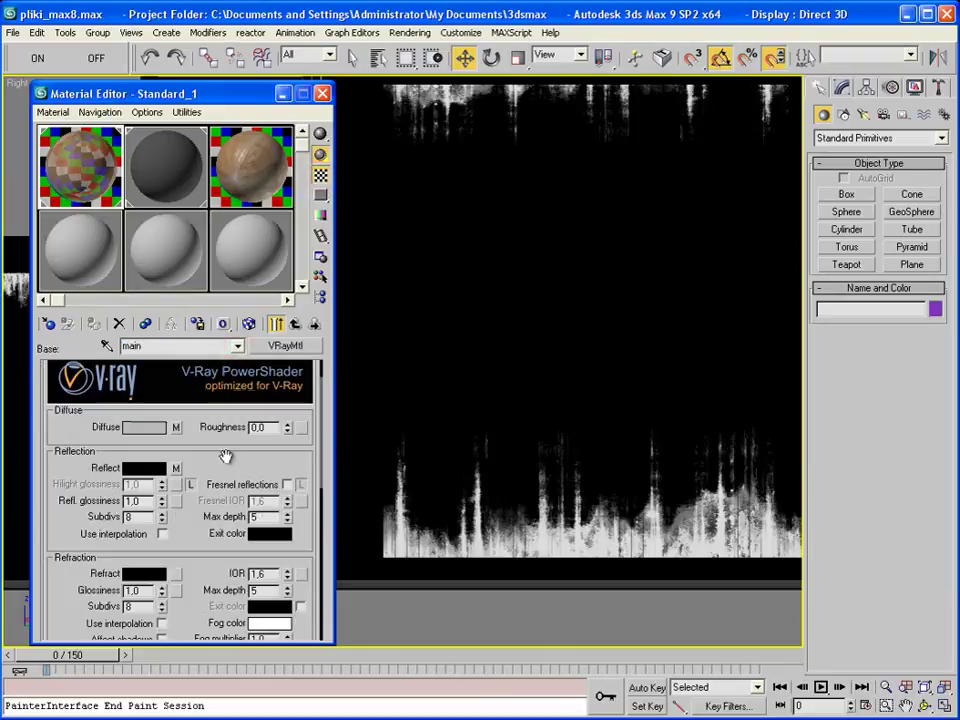
pyautogui.click(287, 484)
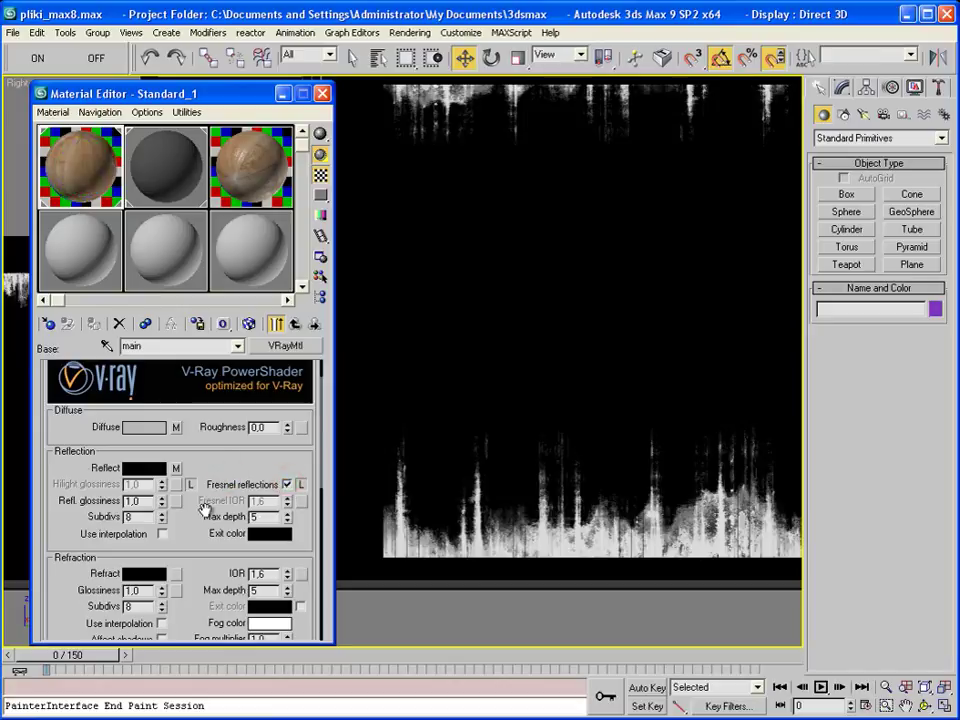
# Set the main material's IOR to 2 and lower reflection glossiness to 0.72.
pyautogui.scroll(-2, 205, 510)
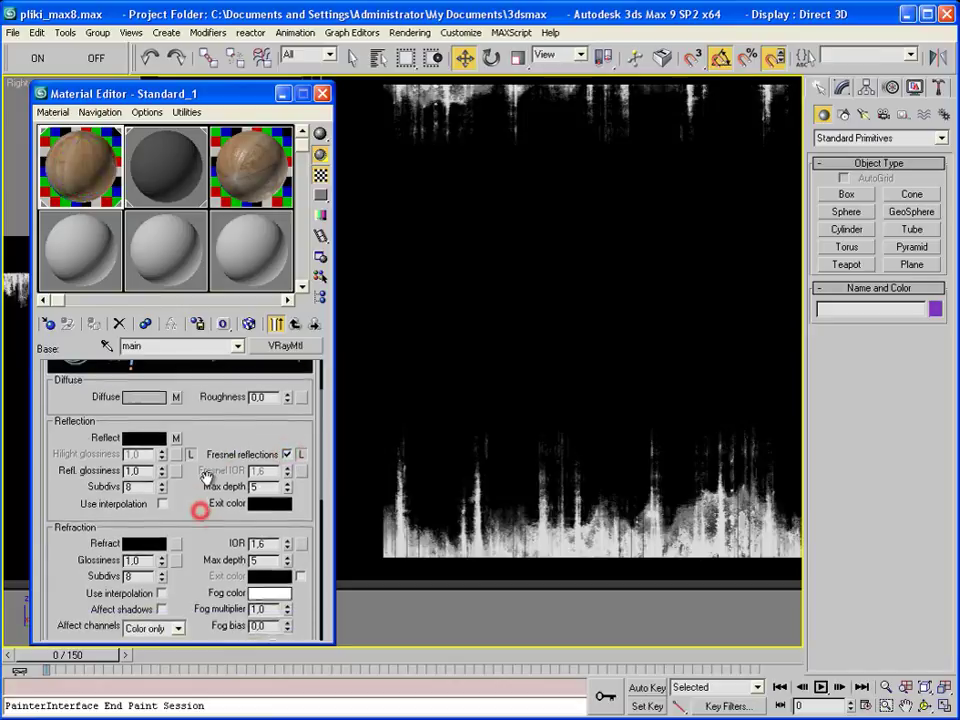
pyautogui.doubleClick(262, 540)
pyautogui.write('2')
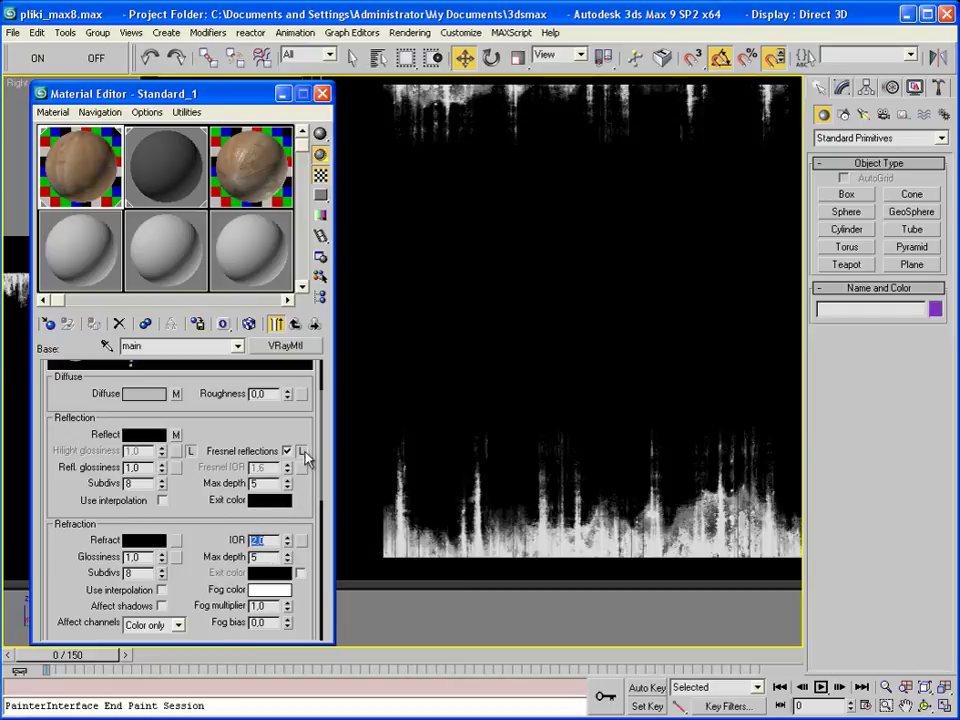
pyautogui.moveTo(163, 478); pyautogui.dragTo(162, 482)
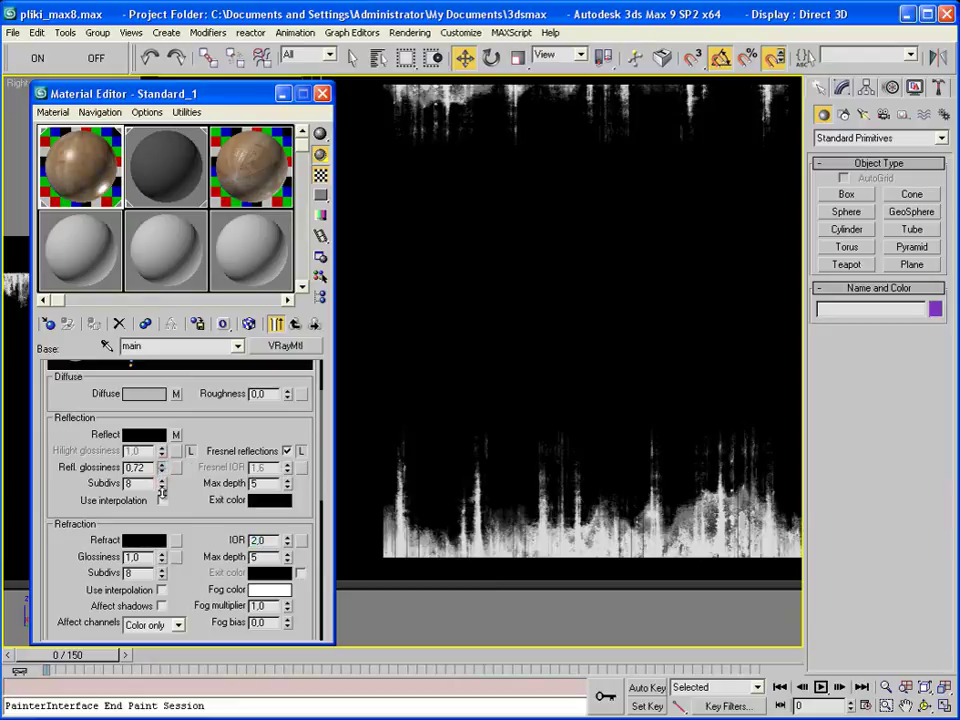
# Instance the map_bump.jpg reflect map into the Refl. glossiness slot and open its settings.
pyautogui.moveTo(176, 435); pyautogui.dragTo(176, 467)
pyautogui.click(150, 418)
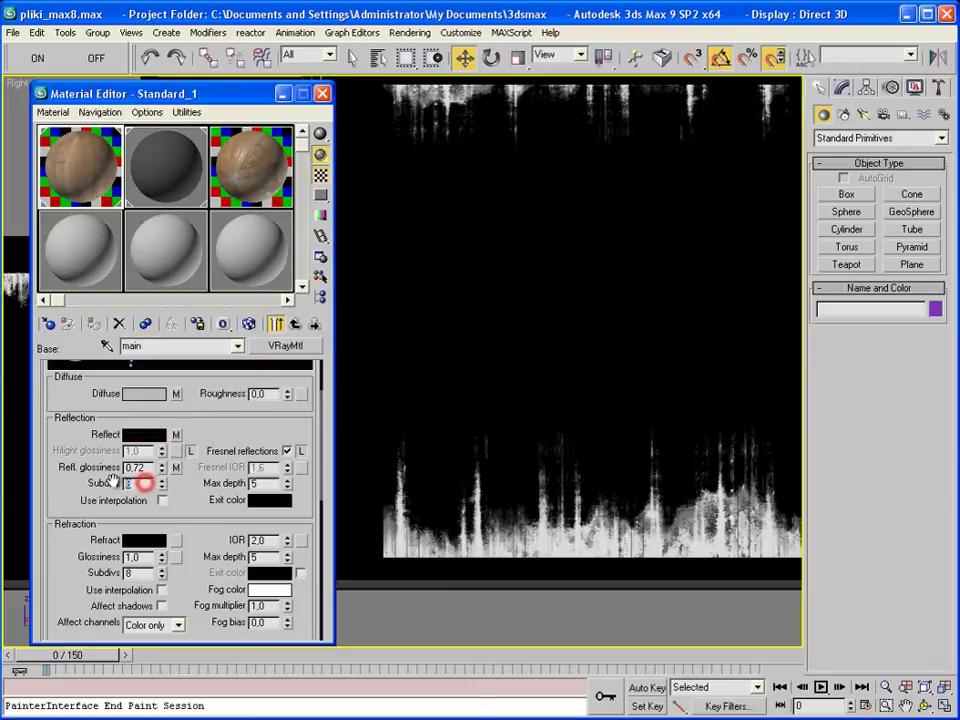
pyautogui.write('16')
pyautogui.click(176, 467)
pyautogui.scroll(-2, 180, 465)
pyautogui.scroll(-3, 210, 530)
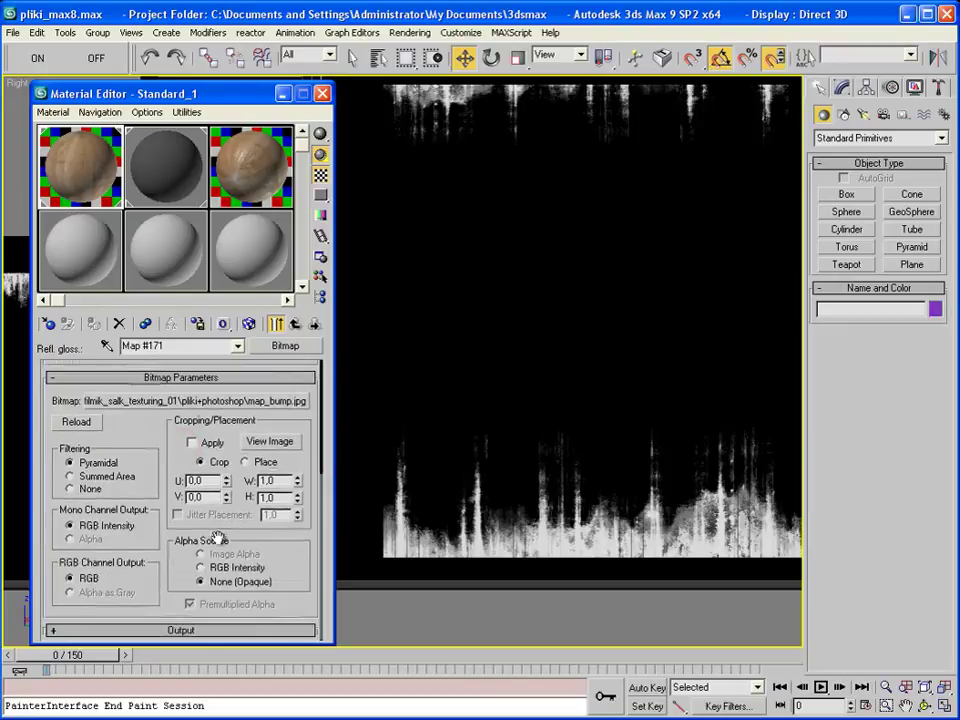
# Raise the glossiness map's RGB Level to 1.86 and check the large material preview.
pyautogui.click(202, 629)
pyautogui.moveTo(296, 433); pyautogui.dragTo(296, 376)
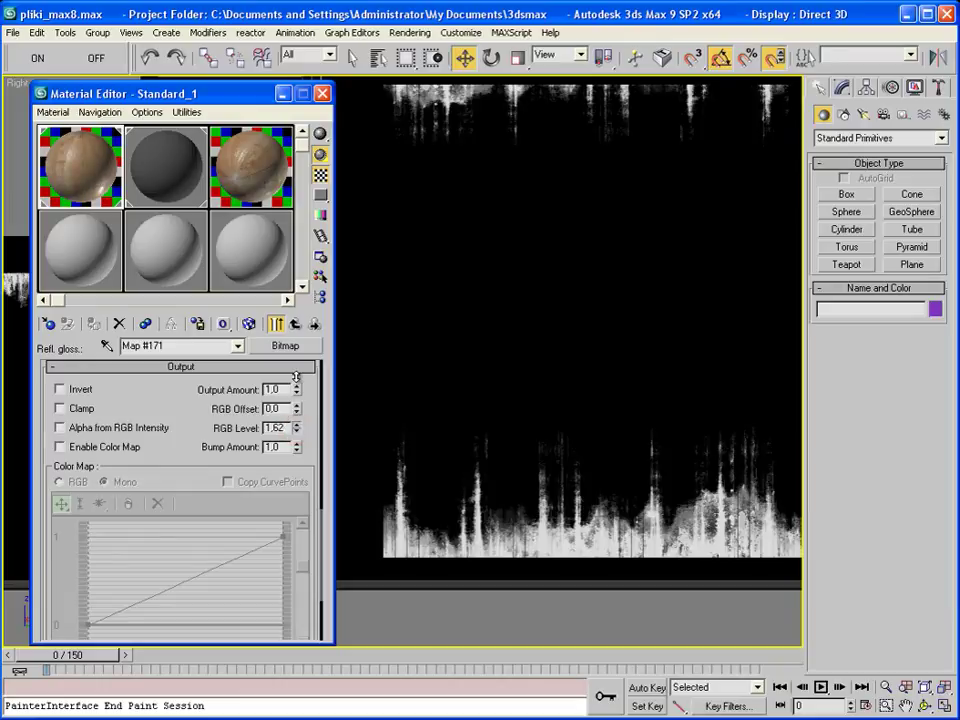
pyautogui.doubleClick(82, 180)
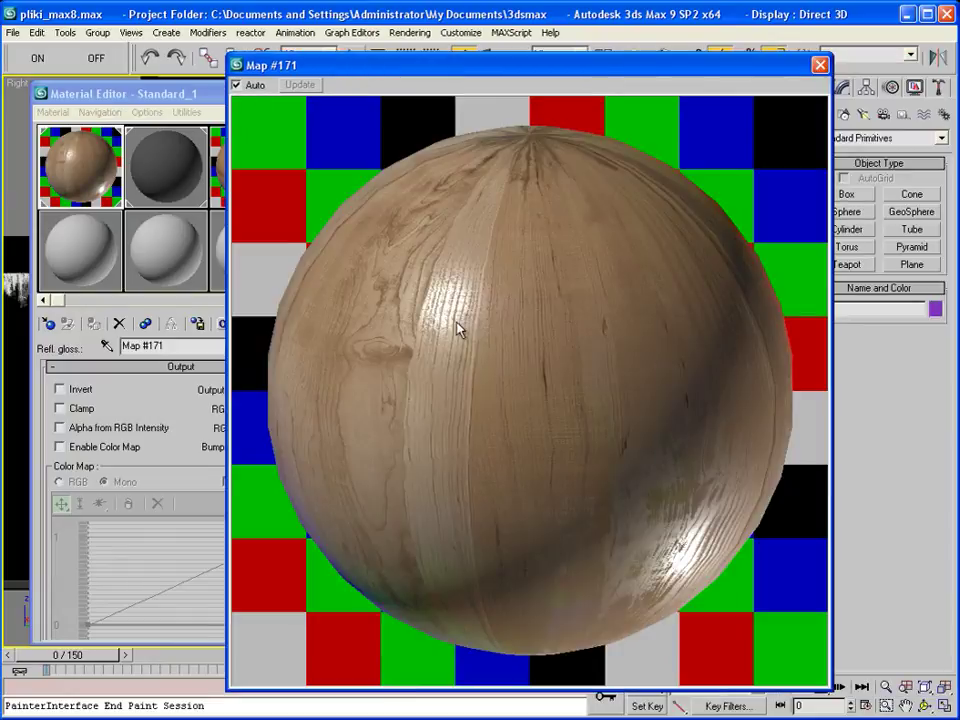
pyautogui.click(820, 66)
# Copy the map_bump.jpg map into the main material's Bump slot with amount 5.
pyautogui.click(238, 346)
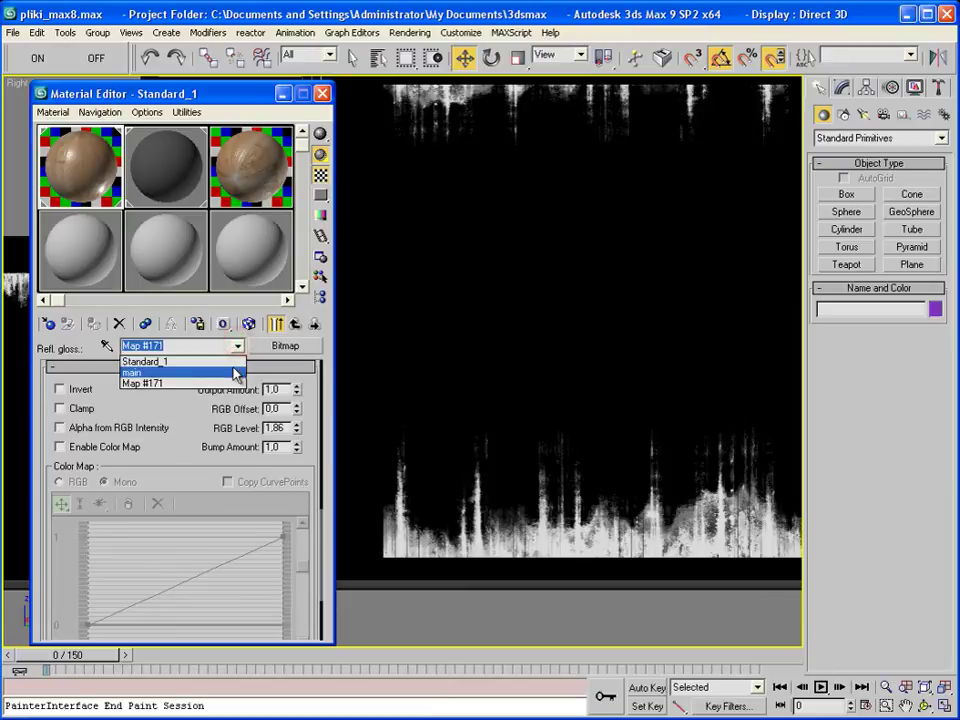
pyautogui.click(236, 372)
pyautogui.scroll(-2, 190, 440)
pyautogui.scroll(-3, 195, 460)
pyautogui.scroll(-3, 197, 470)
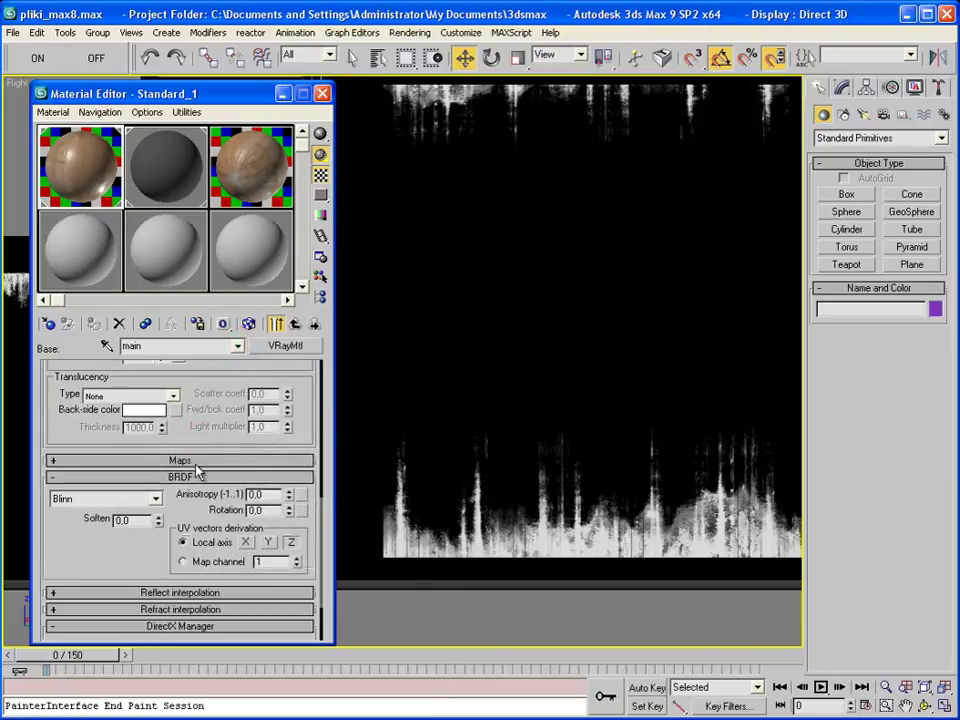
pyautogui.click(196, 463)
pyautogui.moveTo(252, 453); pyautogui.dragTo(182, 585)
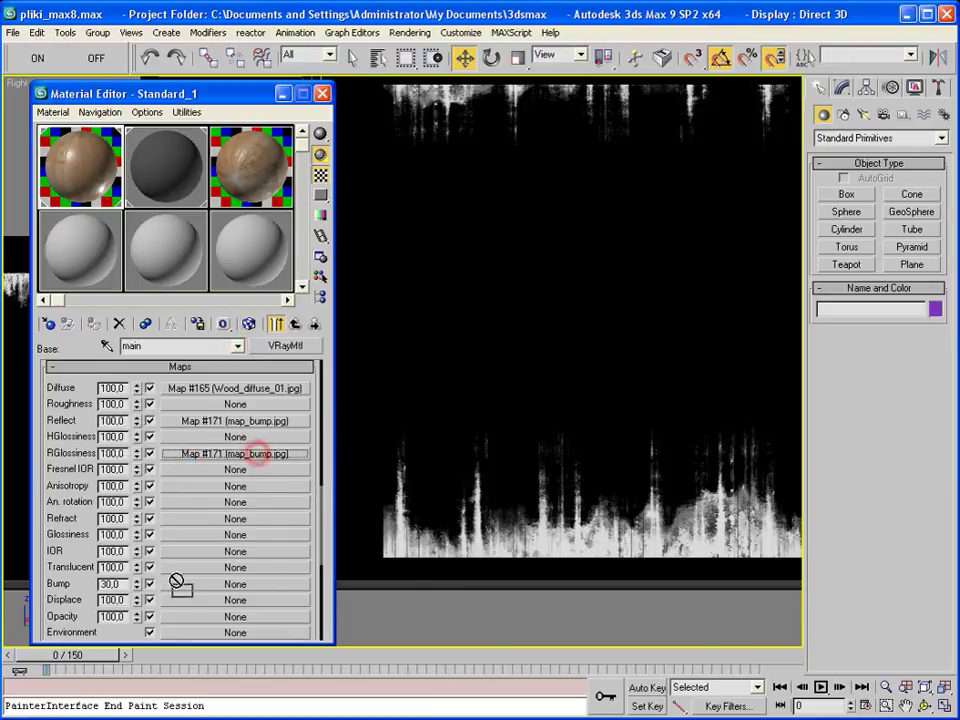
pyautogui.click(150, 420)
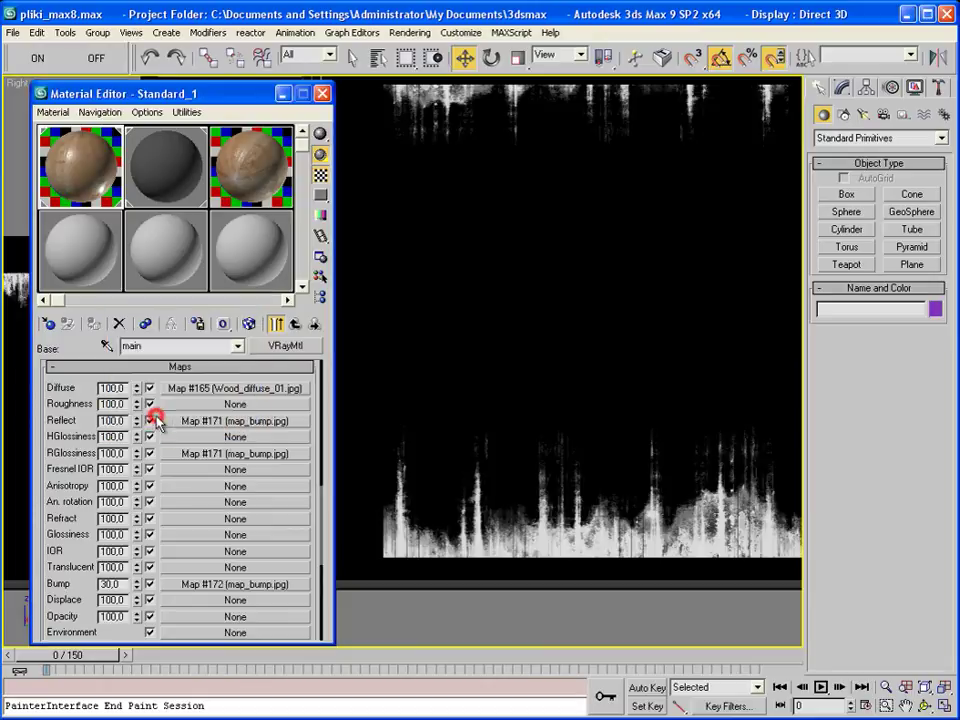
pyautogui.doubleClick(120, 583)
pyautogui.write('5')
# Create a GeoSphere of about 13.9 cm radius beside the wall and frame it in Perspective.
pyautogui.click(379, 175)
pyautogui.click(322, 95)
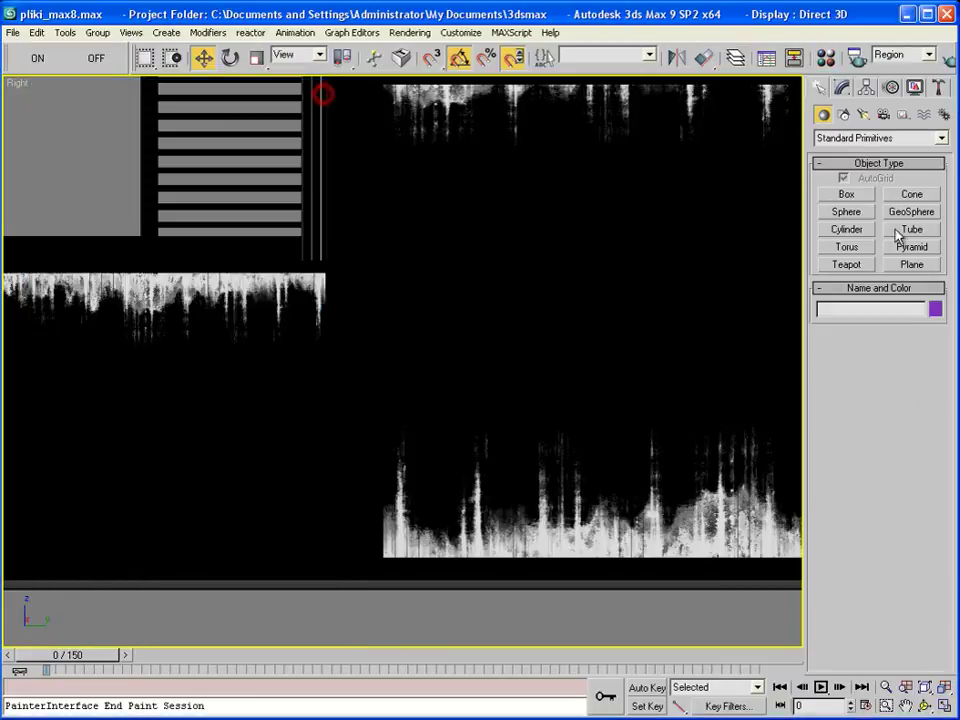
pyautogui.click(911, 211)
pyautogui.moveTo(666, 418); pyautogui.dragTo(675, 458)
pyautogui.scroll(-2, 545, 372)
pyautogui.moveTo(545, 372)
pyautogui.mouseDown(button='middle')
pyautogui.moveTo(525, 370)
pyautogui.moveTo(626, 349)
pyautogui.moveTo(409, 468)
pyautogui.mouseUp(button='middle')
pyautogui.press('p')
pyautogui.press('z')
pyautogui.press('w')
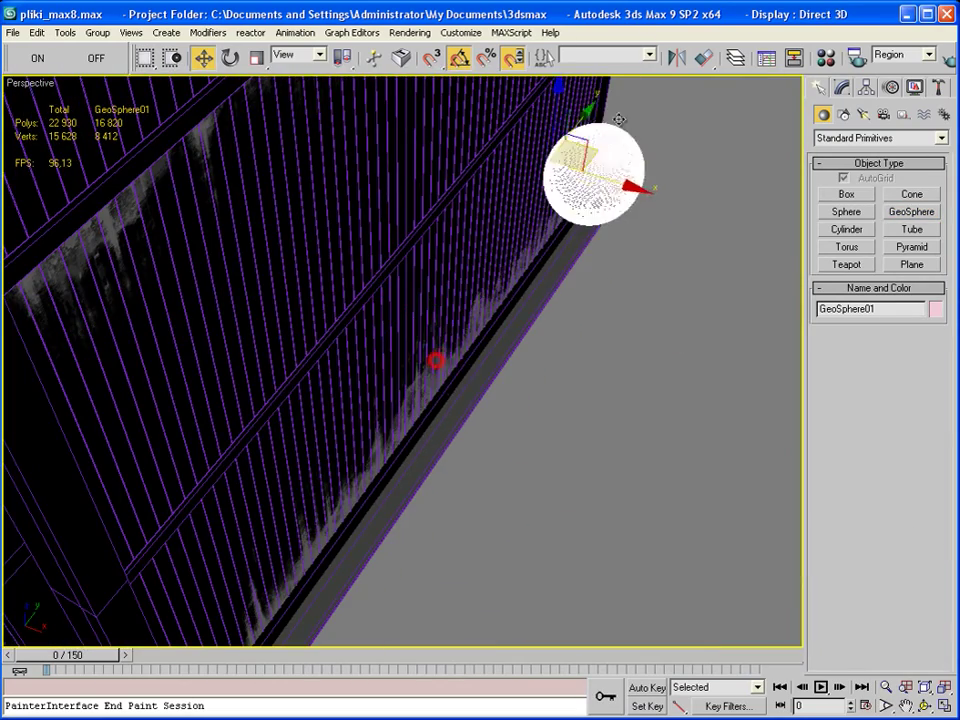
pyautogui.moveTo(438, 361)
pyautogui.keyDown('alt'); pyautogui.mouseDown(button='middle')
pyautogui.moveTo(586, 383)
pyautogui.moveTo(608, 489)
pyautogui.moveTo(610, 443)
pyautogui.mouseUp(button='middle'); pyautogui.keyUp('alt')
# Assign a new VRayLightMtl with color intensity 5 to the sphere.
pyautogui.click(825, 55)
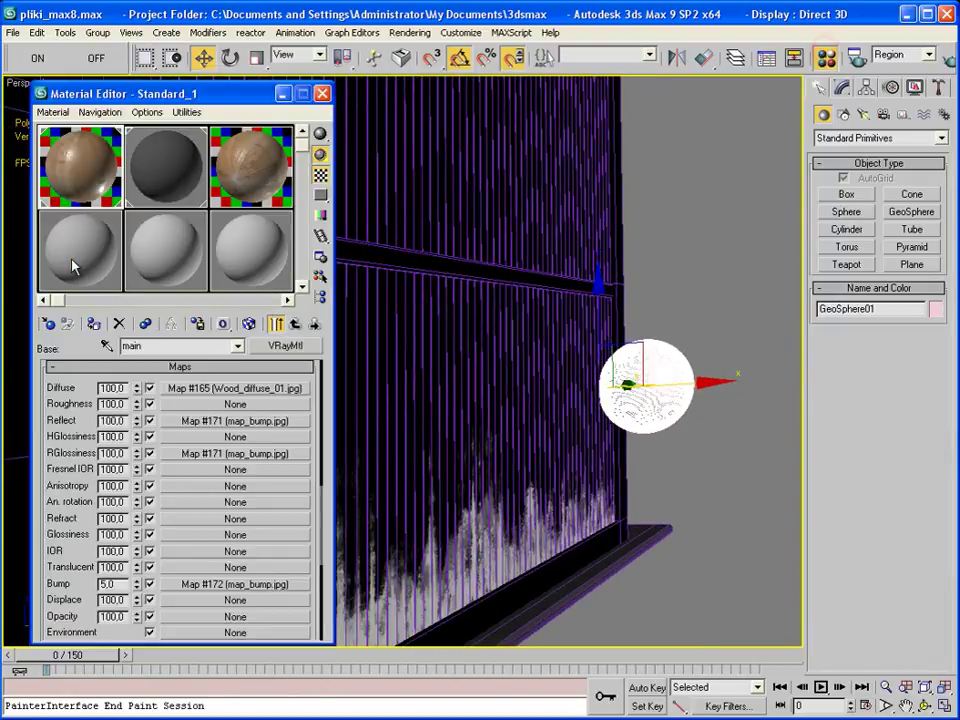
pyautogui.click(68, 257)
pyautogui.click(92, 323)
pyautogui.click(282, 347)
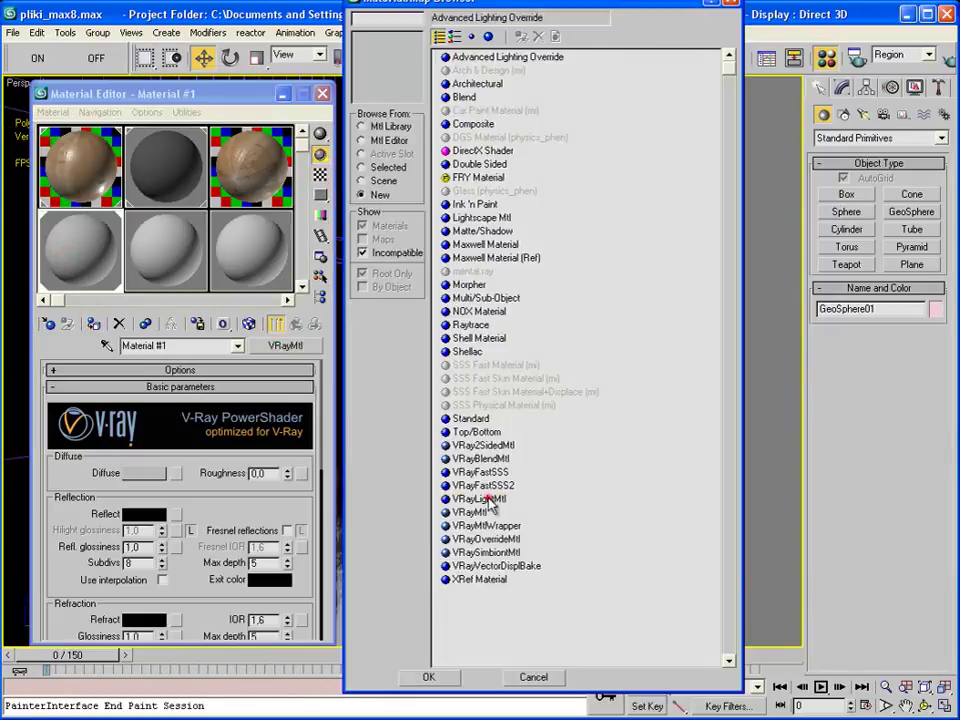
pyautogui.doubleClick(497, 499)
pyautogui.doubleClick(131, 391)
pyautogui.write('5')
pyautogui.press('Return')
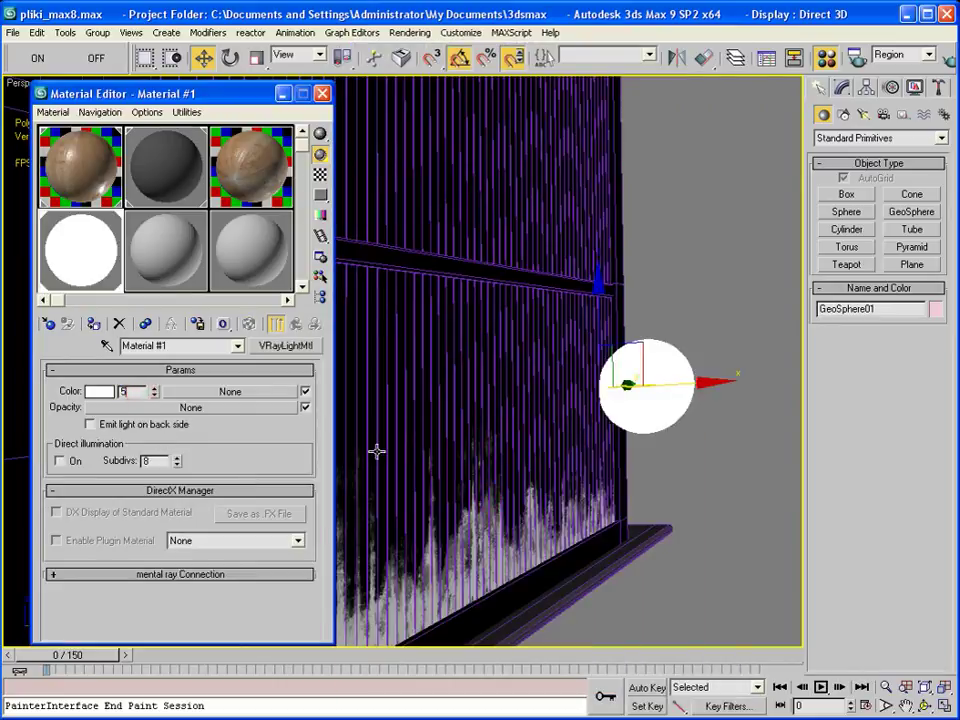
# Region-render the wall around the glowing sphere, inspect the wood, and close the render window.
pyautogui.click(322, 93)
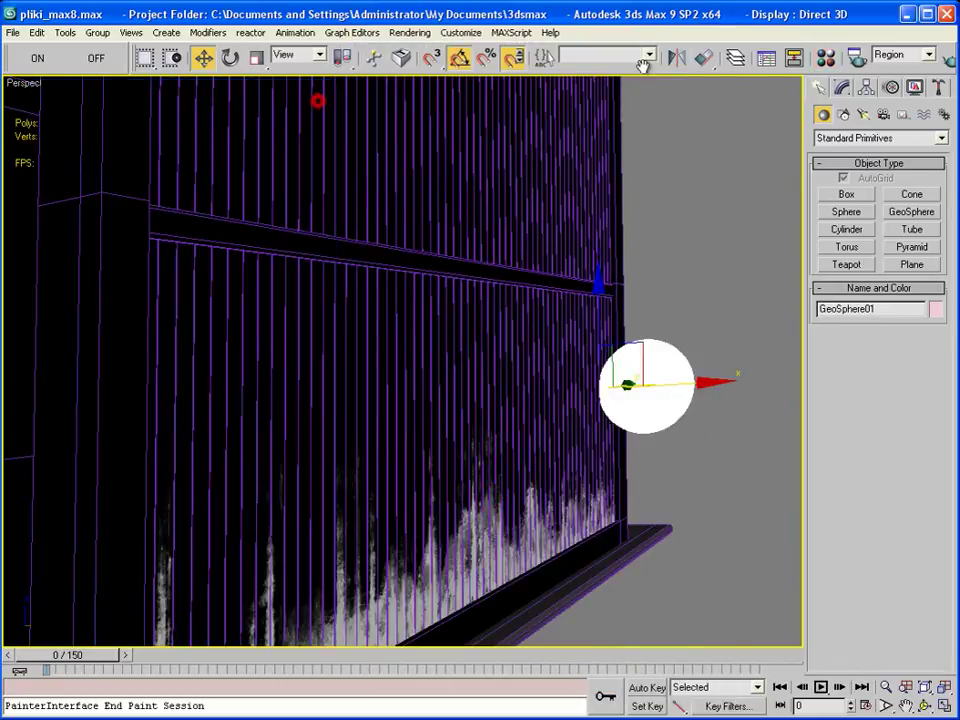
pyautogui.click(945, 60)
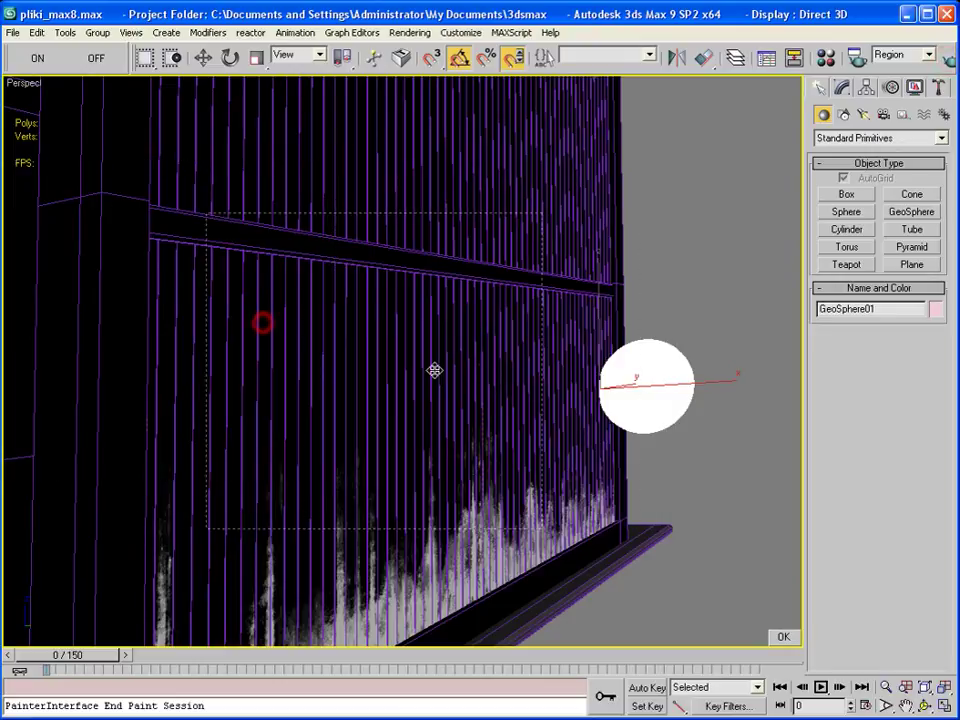
pyautogui.moveTo(447, 262); pyautogui.dragTo(575, 329)
pyautogui.moveTo(621, 274); pyautogui.dragTo(710, 276)
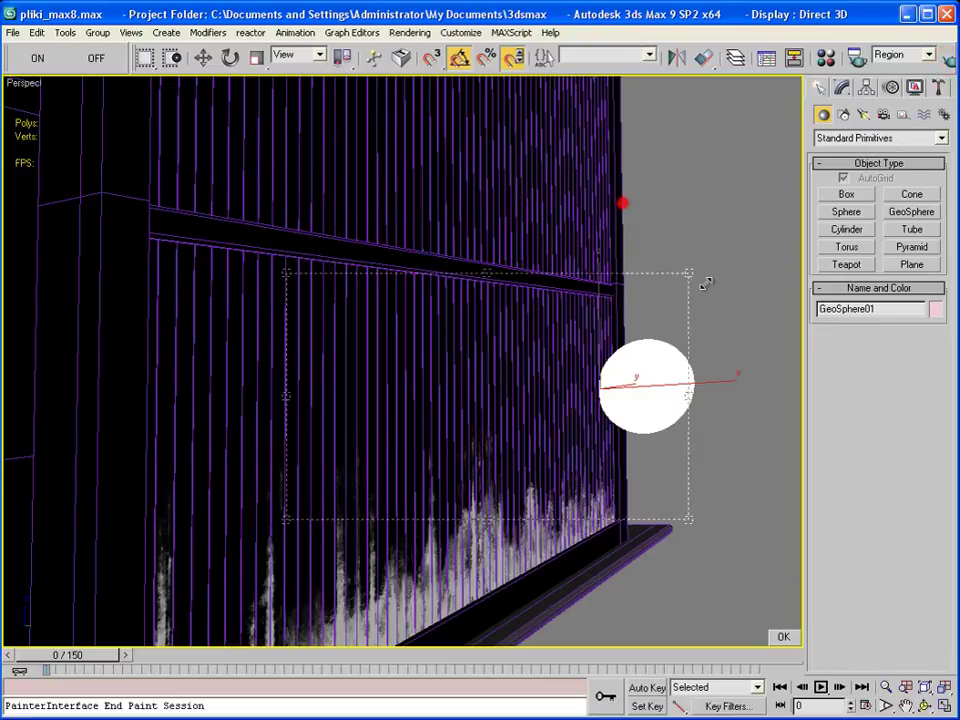
pyautogui.click(783, 637)
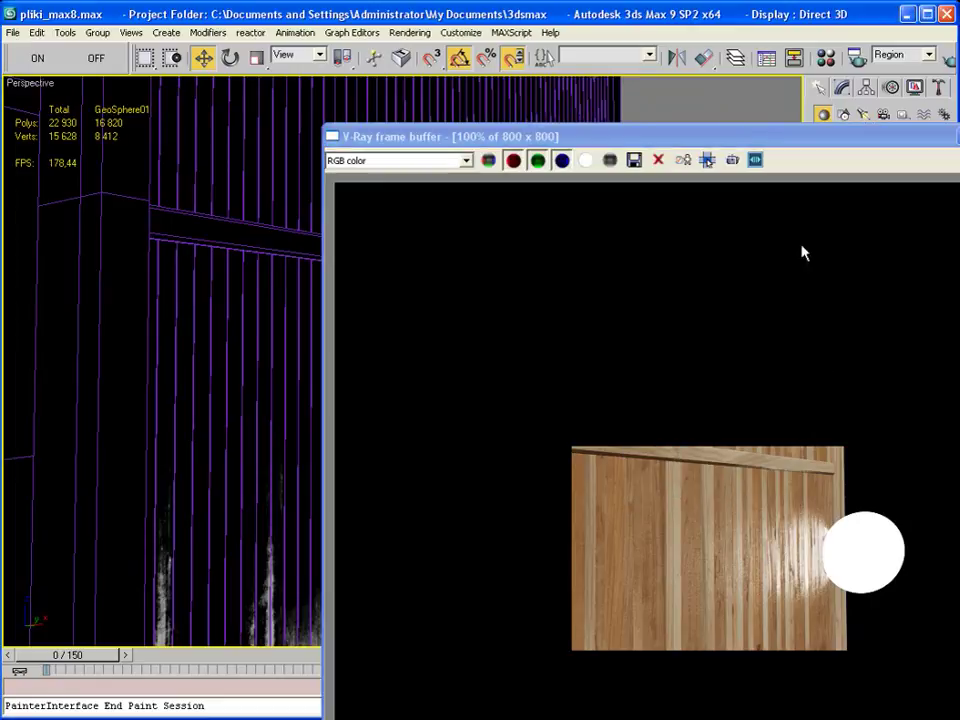
pyautogui.moveTo(806, 136); pyautogui.dragTo(556, 11)
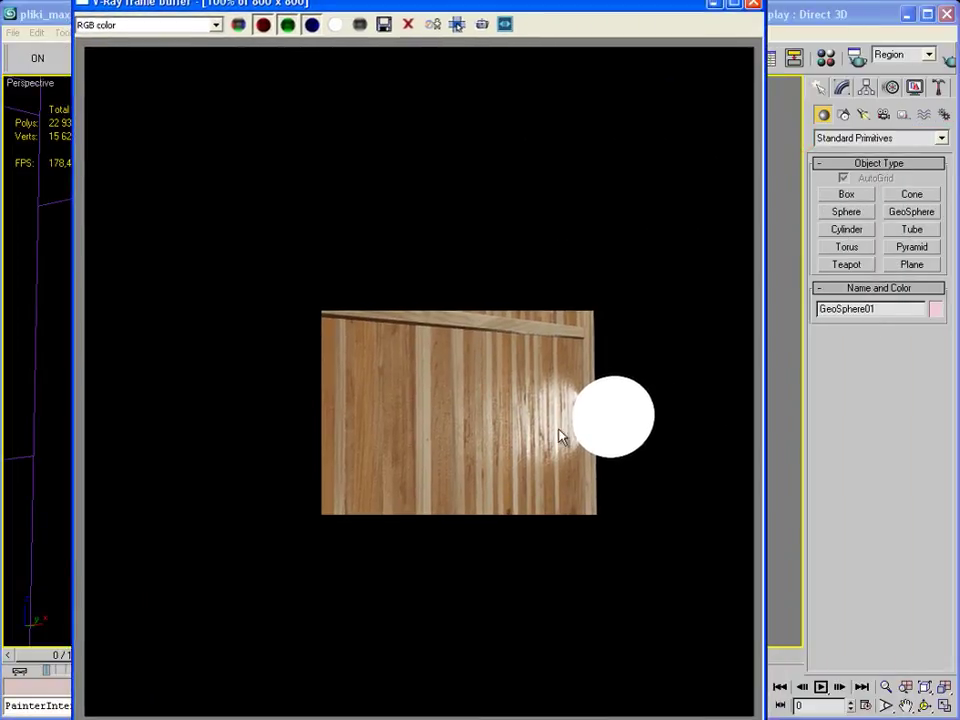
pyautogui.click(755, 5)
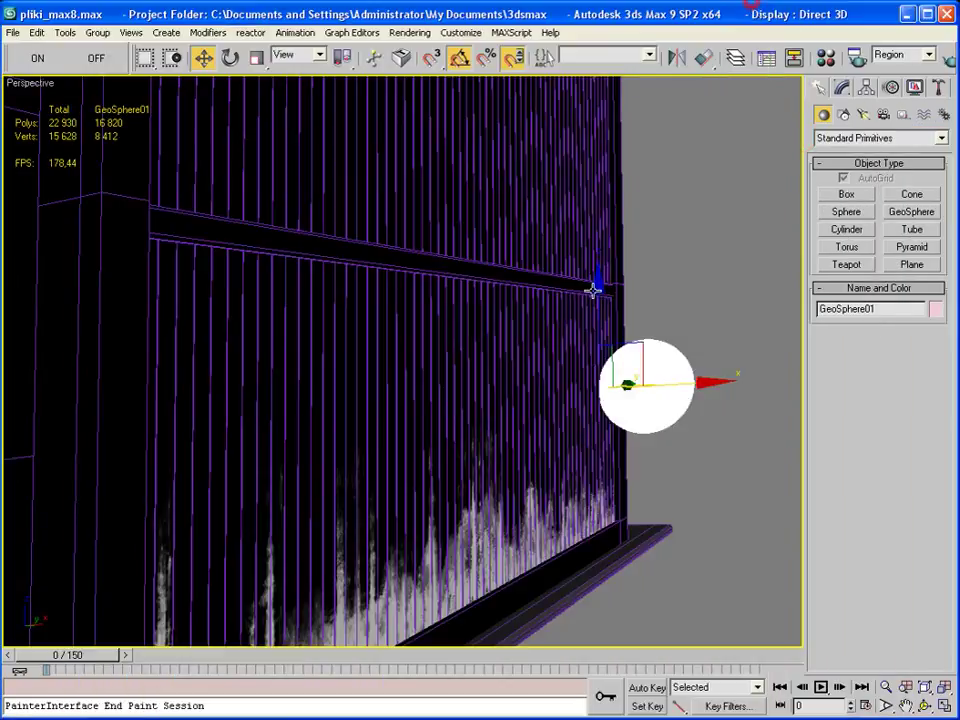
# Move GeoSphere01 down toward the floor at the bottom of the wall.
pyautogui.keyDown('alt'); pyautogui.moveTo(480, 469); pyautogui.dragTo(465, 336, button='middle'); pyautogui.keyUp('alt')
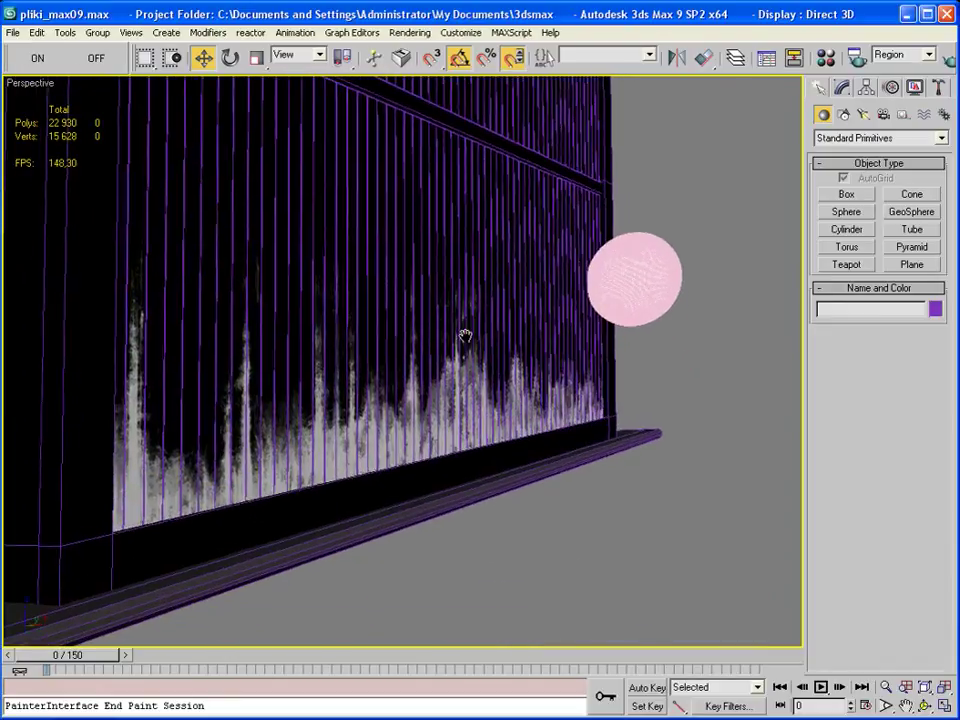
pyautogui.click(667, 262)
pyautogui.moveTo(589, 197); pyautogui.dragTo(592, 318)
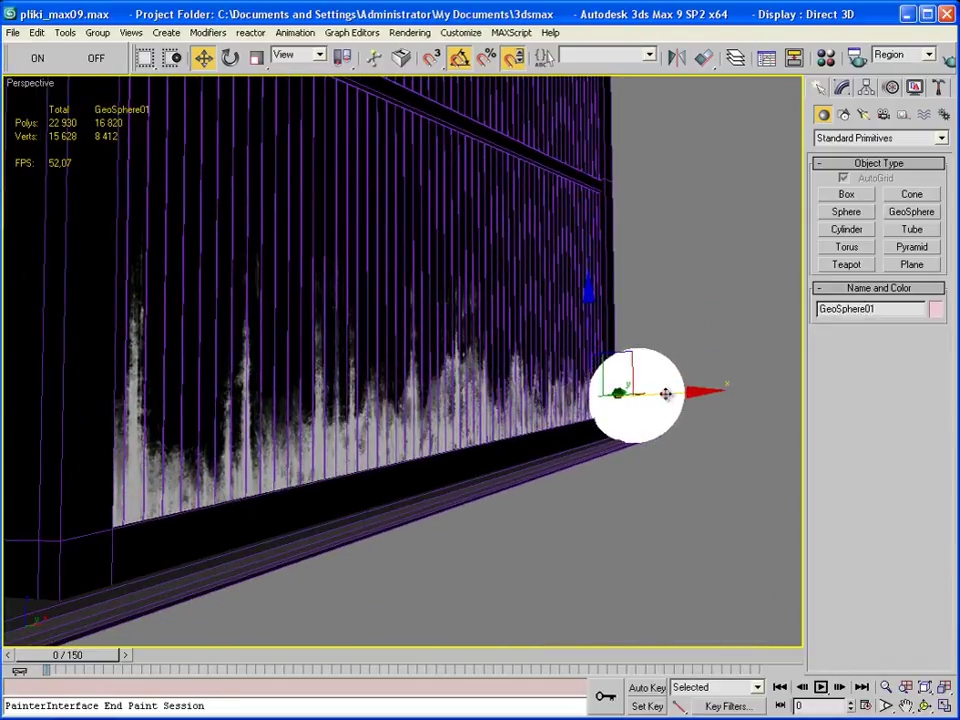
# Region-render the area around the lowered sphere, inspect it, and close the frame buffer.
pyautogui.hotkey('shift', 'q')
pyautogui.moveTo(674, 349); pyautogui.dragTo(662, 300)
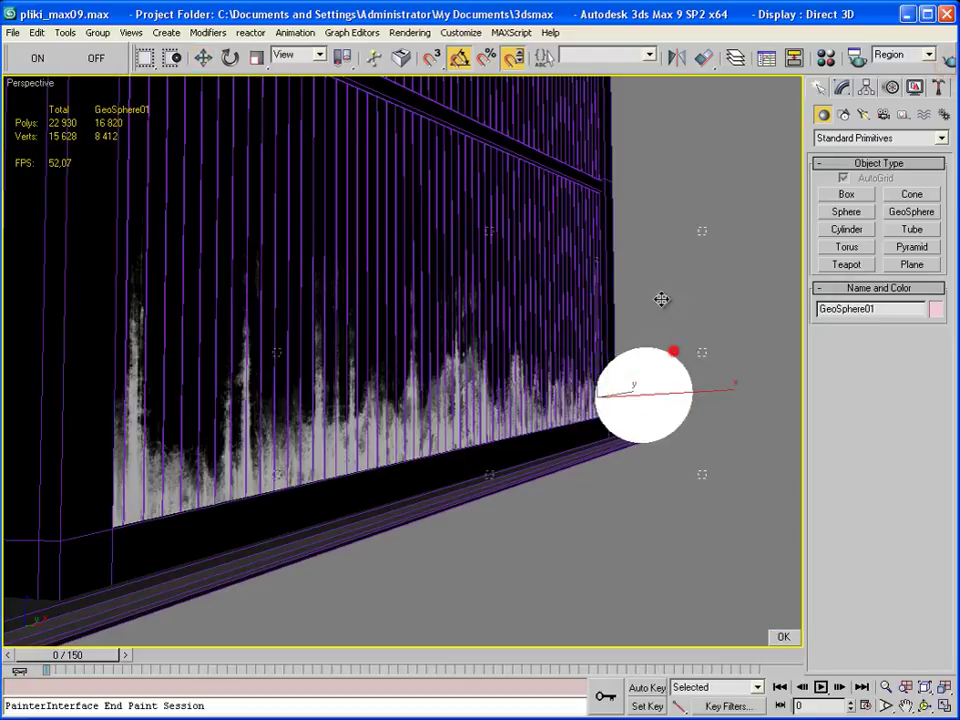
pyautogui.moveTo(702, 225); pyautogui.dragTo(710, 313)
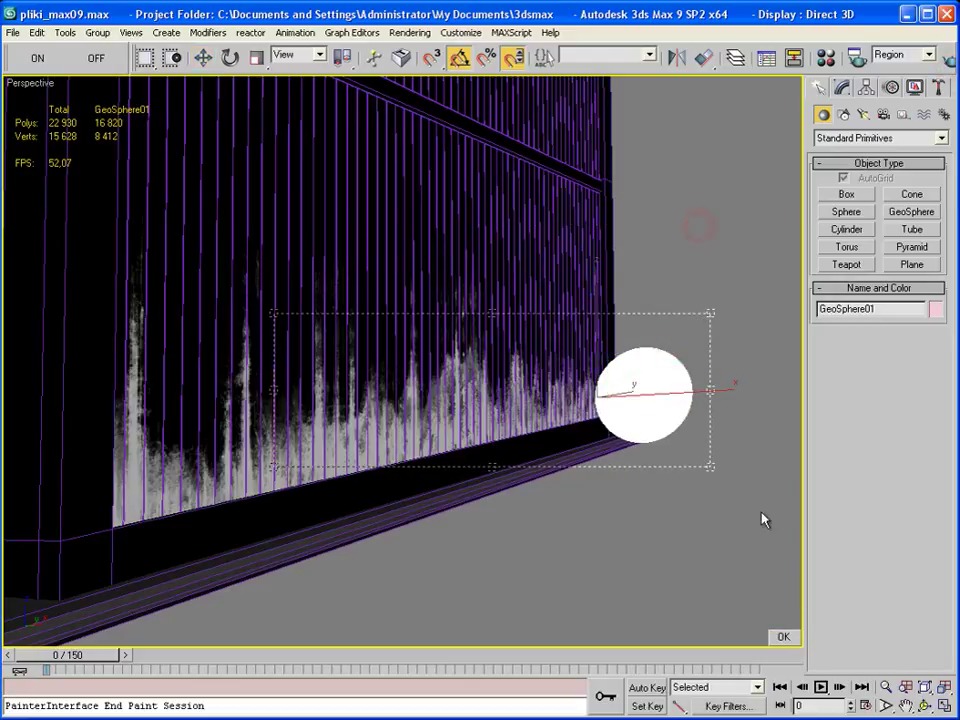
pyautogui.click(784, 638)
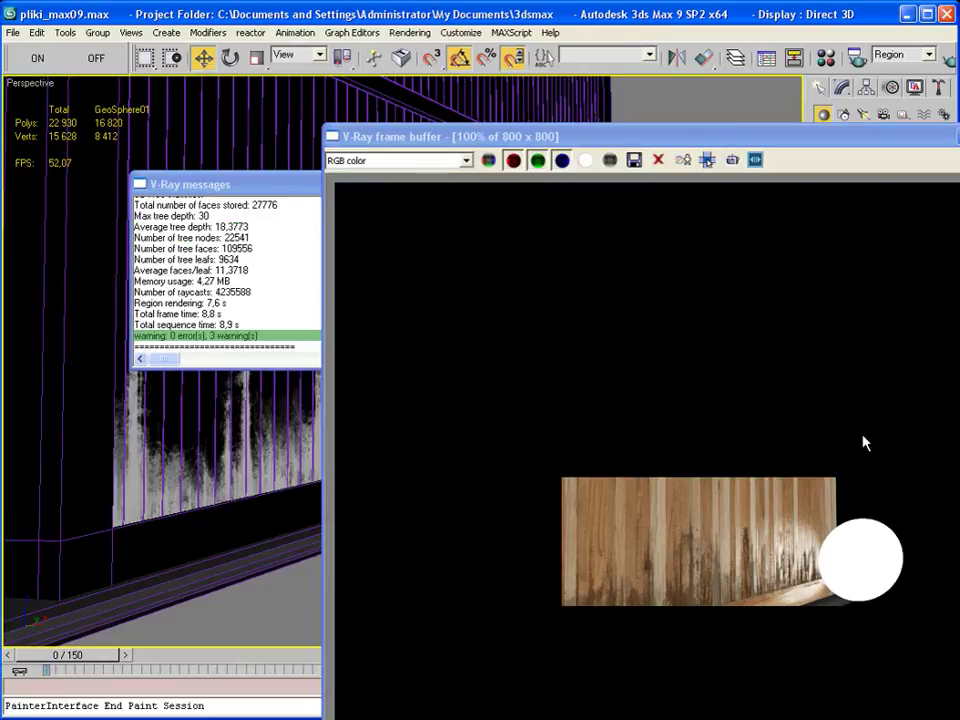
pyautogui.moveTo(828, 146); pyautogui.dragTo(568, 16)
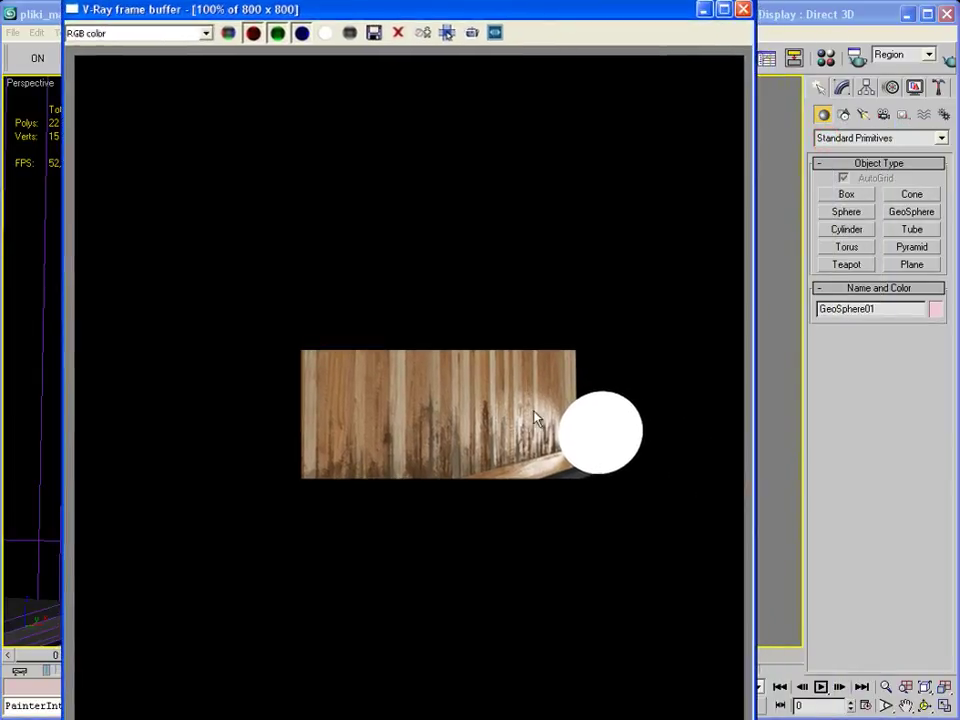
pyautogui.click(744, 11)
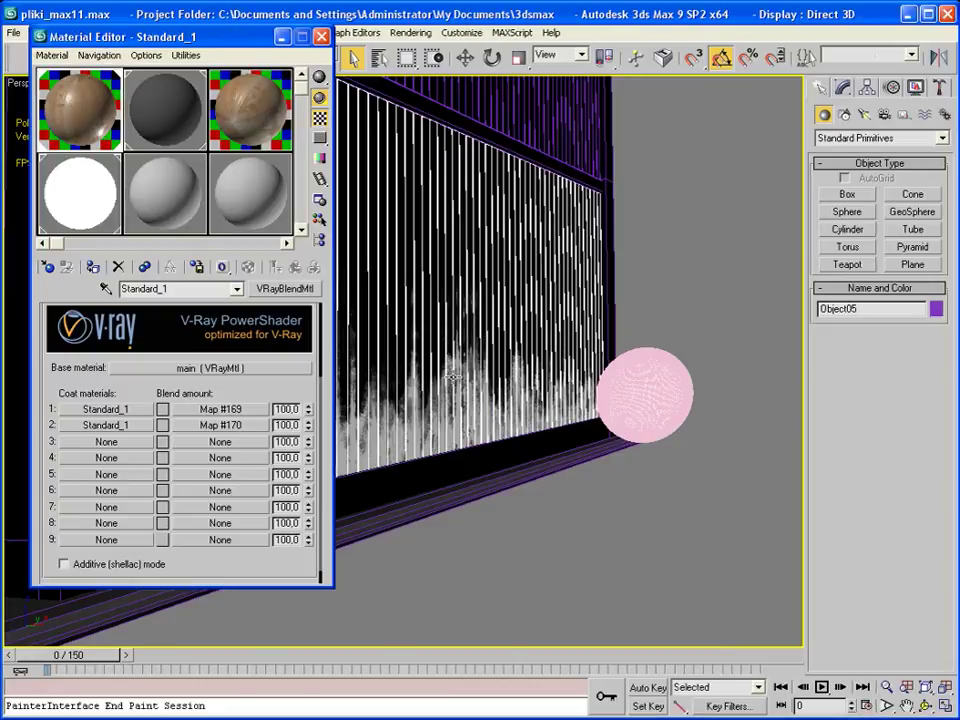
# Copy the base 'main' material's Reflect map.
pyautogui.click(118, 410)
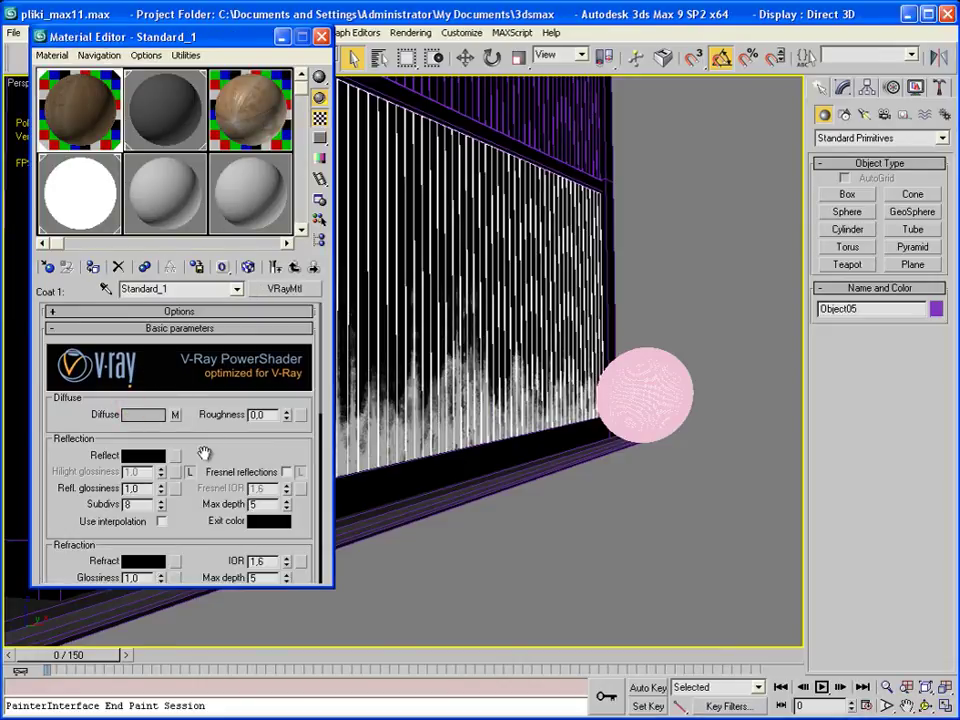
pyautogui.moveTo(204, 454); pyautogui.dragTo(208, 403)
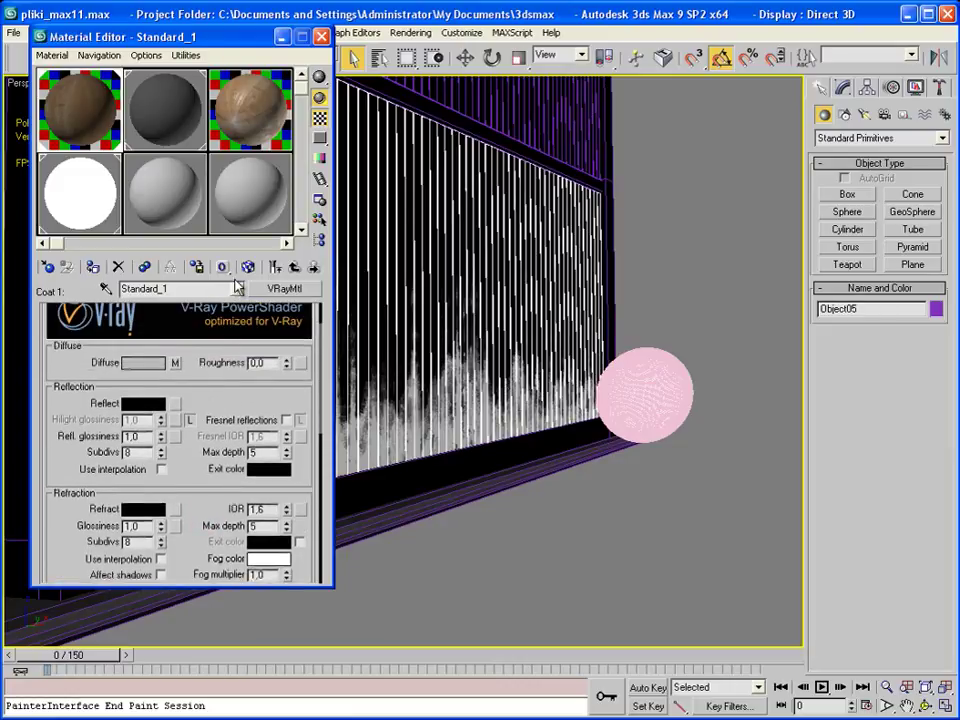
pyautogui.click(236, 288)
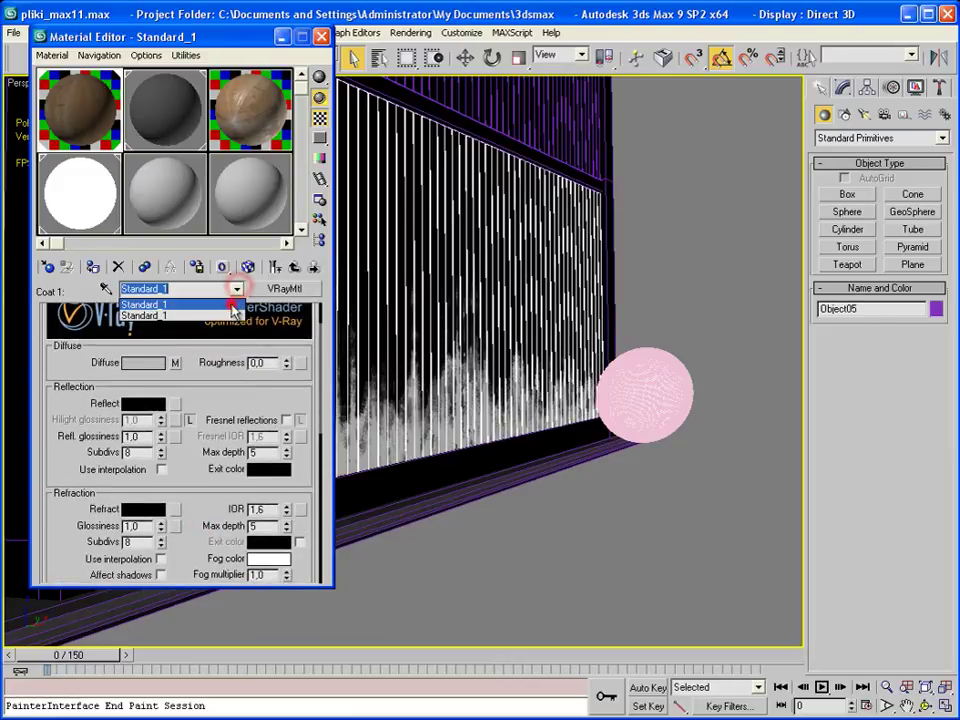
pyautogui.click(150, 303)
pyautogui.click(180, 372)
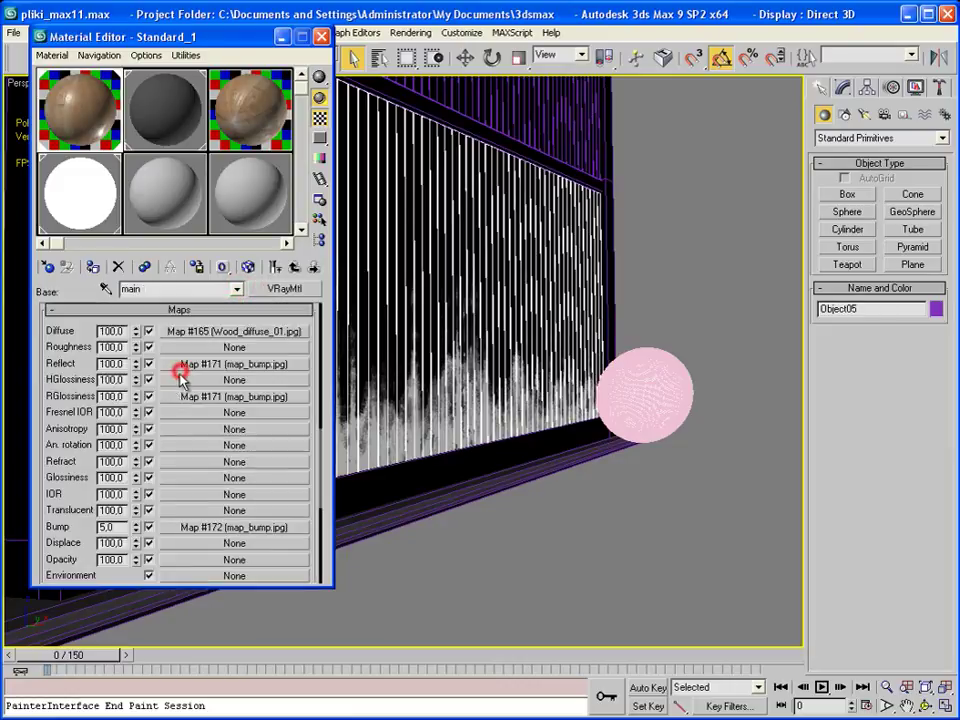
pyautogui.rightClick(251, 365)
pyautogui.click(285, 386)
# Paste the map into Coat 1's Reflect slot and enable Fresnel reflections.
pyautogui.click(236, 288)
pyautogui.click(230, 303)
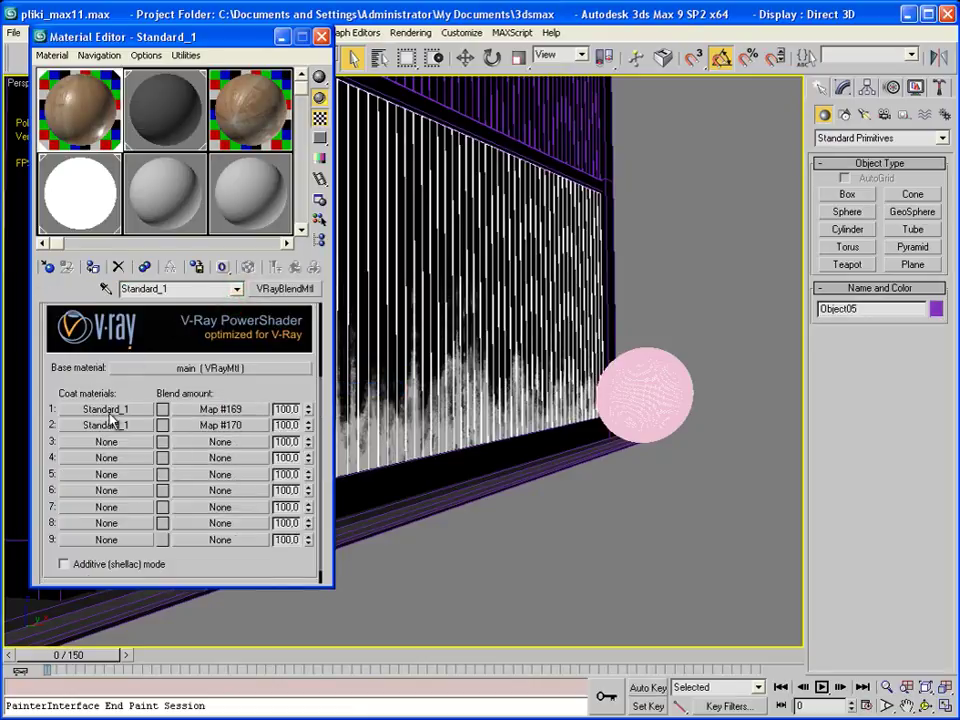
pyautogui.click(110, 411)
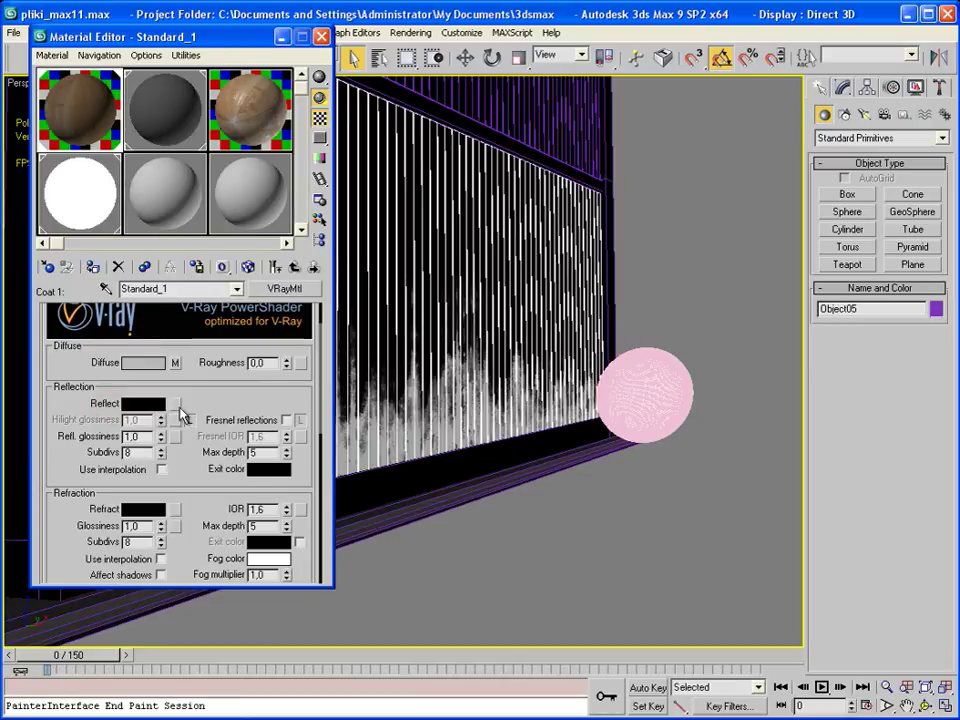
pyautogui.rightClick(180, 413)
pyautogui.click(188, 410)
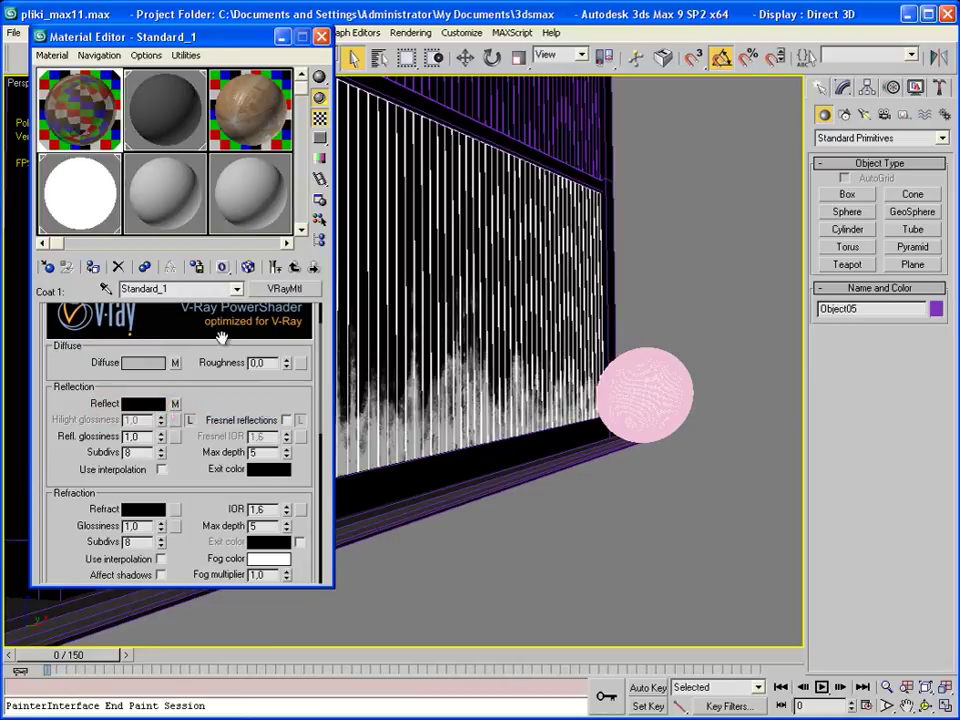
pyautogui.click(287, 420)
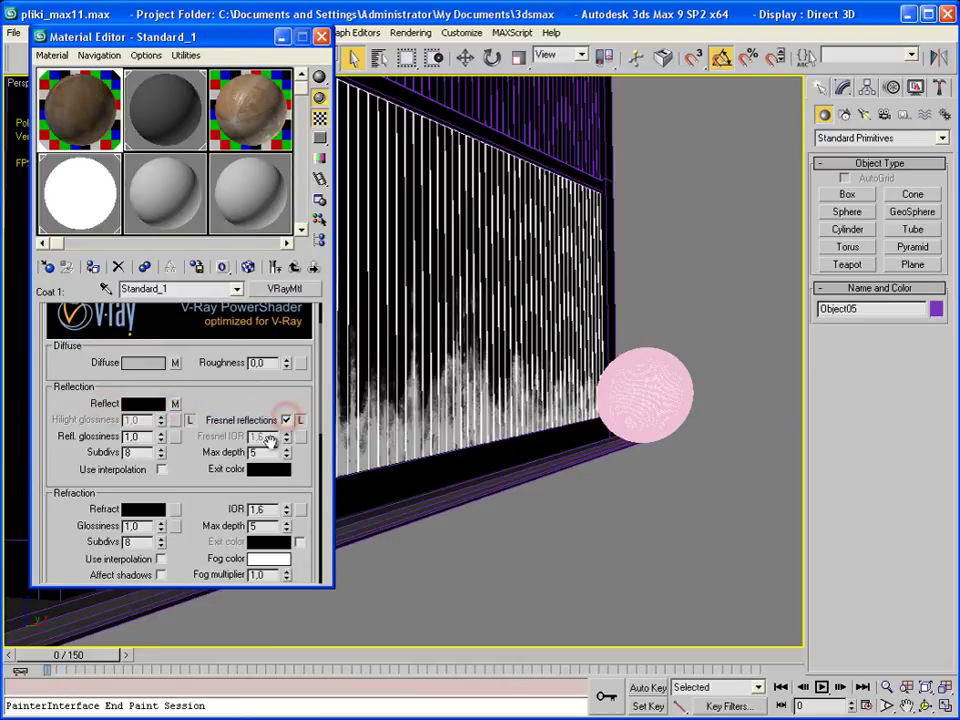
# Set the coat Reflect map's RGB Level to 0.5.
pyautogui.click(175, 405)
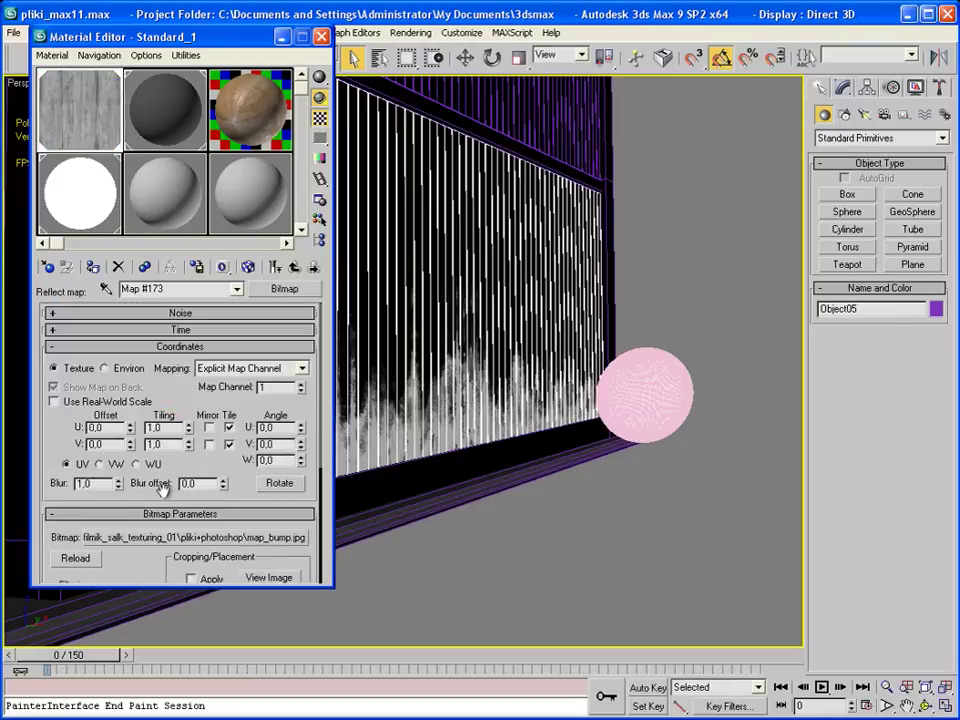
pyautogui.scroll(-5, 175, 485)
pyautogui.click(224, 573)
pyautogui.click(277, 370)
pyautogui.write('.5')
pyautogui.press('Return')
# Copy the Reflect map into Coat 1's Refl. glossiness slot and set reflection subdivs to 1.
pyautogui.click(237, 289)
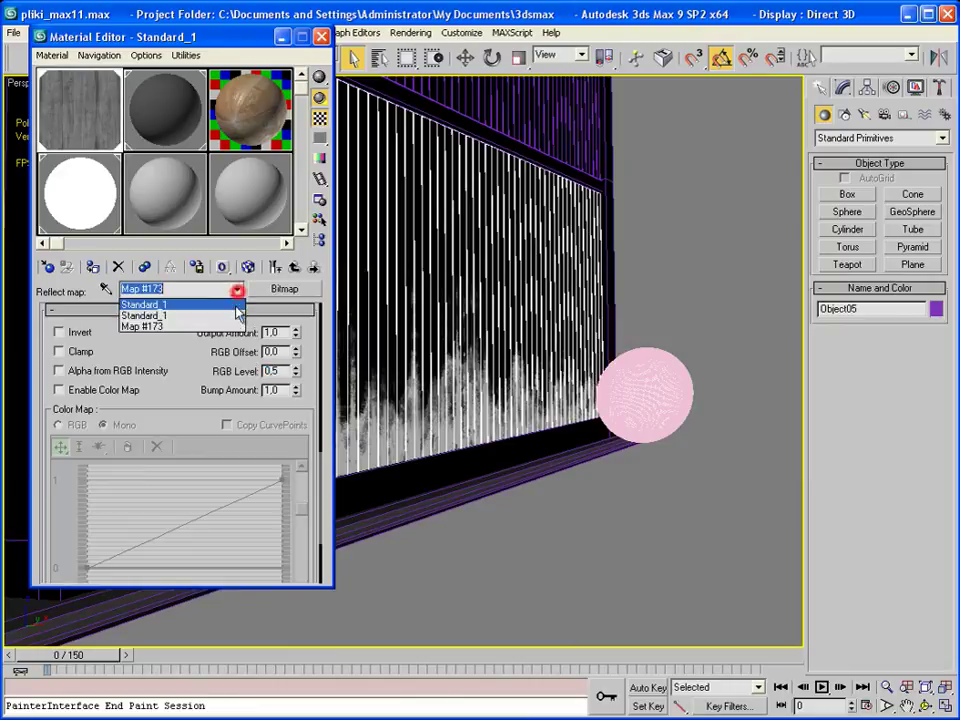
pyautogui.click(236, 314)
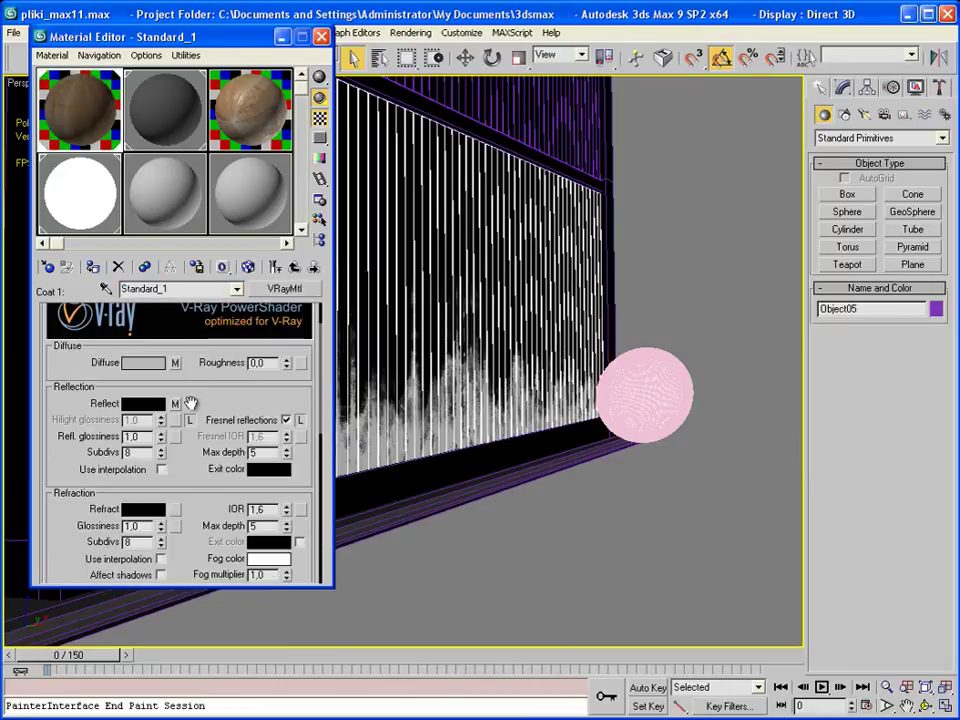
pyautogui.moveTo(190, 403); pyautogui.dragTo(203, 355)
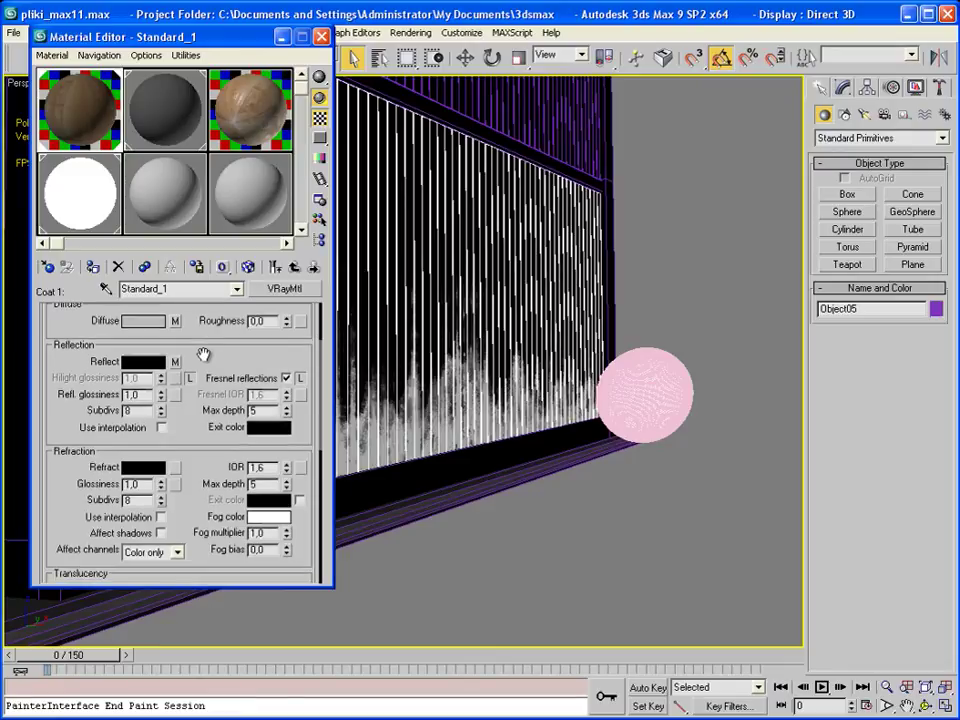
pyautogui.moveTo(175, 320); pyautogui.dragTo(175, 361)
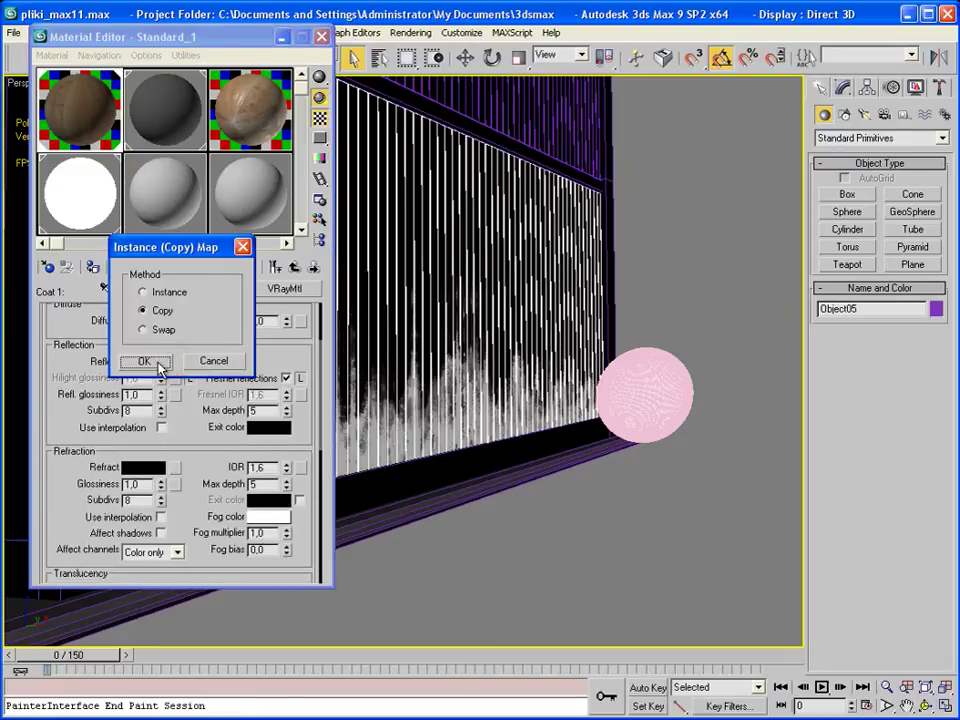
pyautogui.click(158, 364)
pyautogui.doubleClick(141, 409)
pyautogui.write('16')
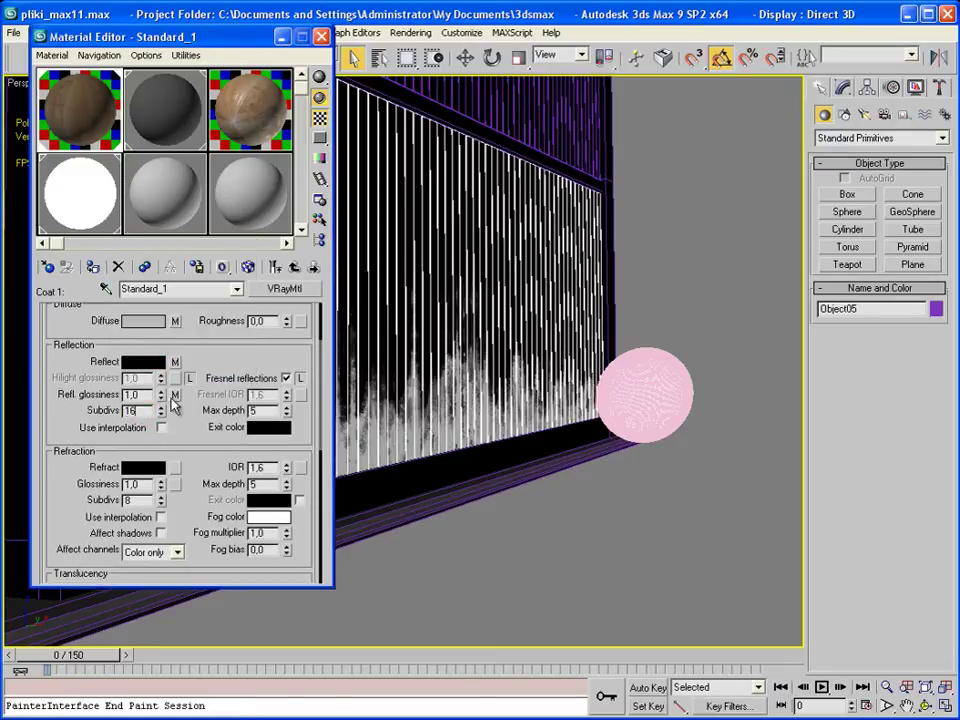
# Raise the coat glossiness map's RGB Level to 1.11.
pyautogui.click(175, 394)
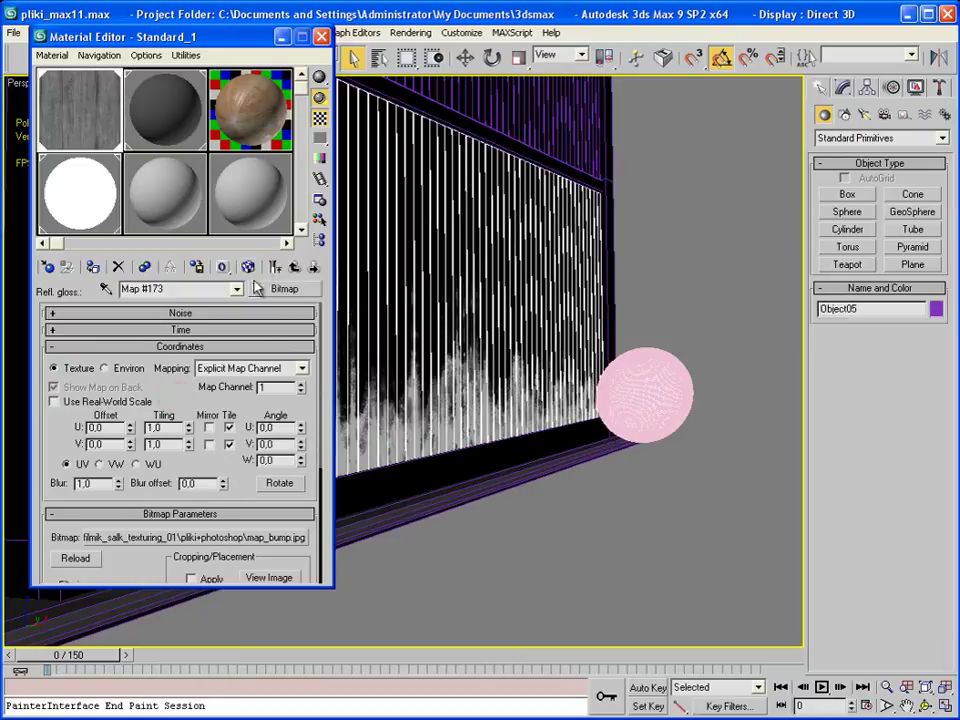
pyautogui.moveTo(247, 415); pyautogui.dragTo(248, 332)
pyautogui.scroll(-2, 315, 531)
pyautogui.scroll(-3, 307, 535)
pyautogui.click(287, 569)
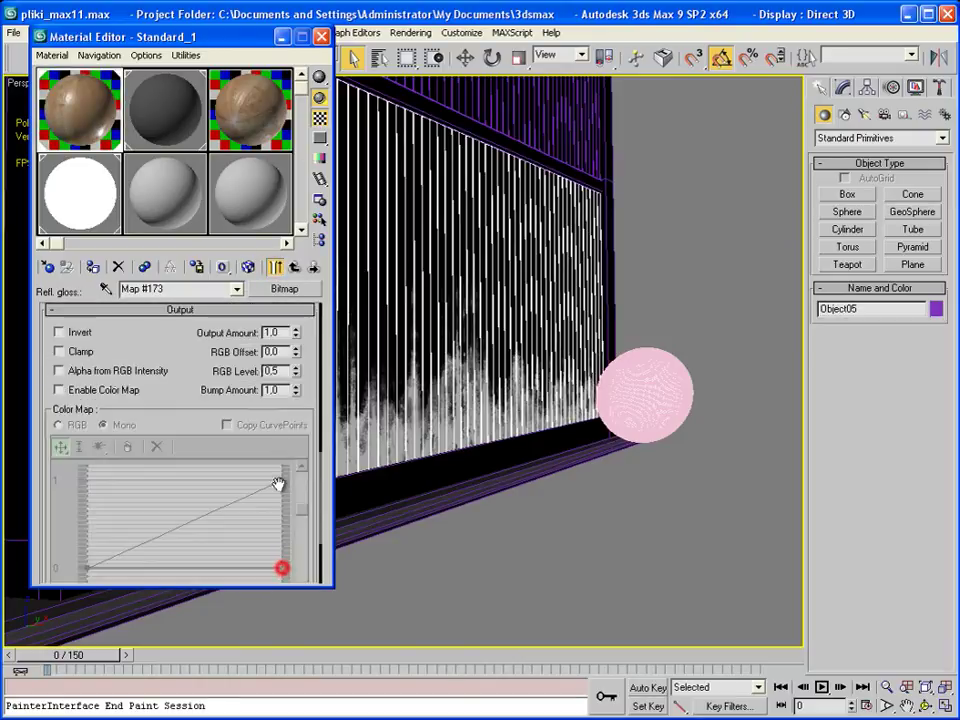
pyautogui.moveTo(294, 372); pyautogui.dragTo(294, 362)
pyautogui.click(237, 289)
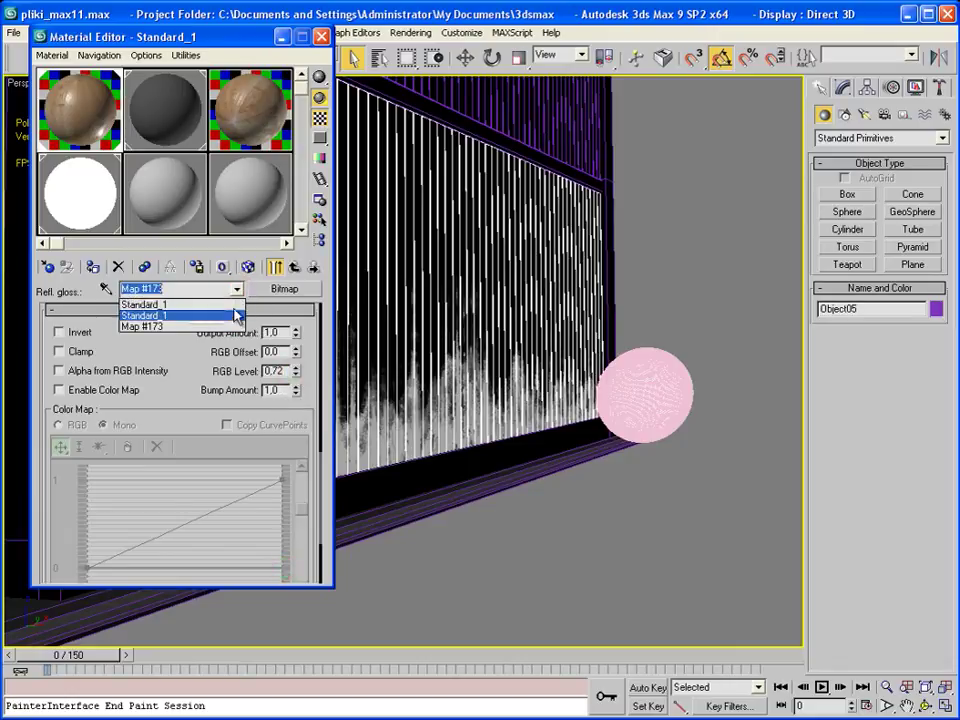
pyautogui.press('Escape')
pyautogui.moveTo(296, 372); pyautogui.dragTo(292, 362)
pyautogui.click(236, 289)
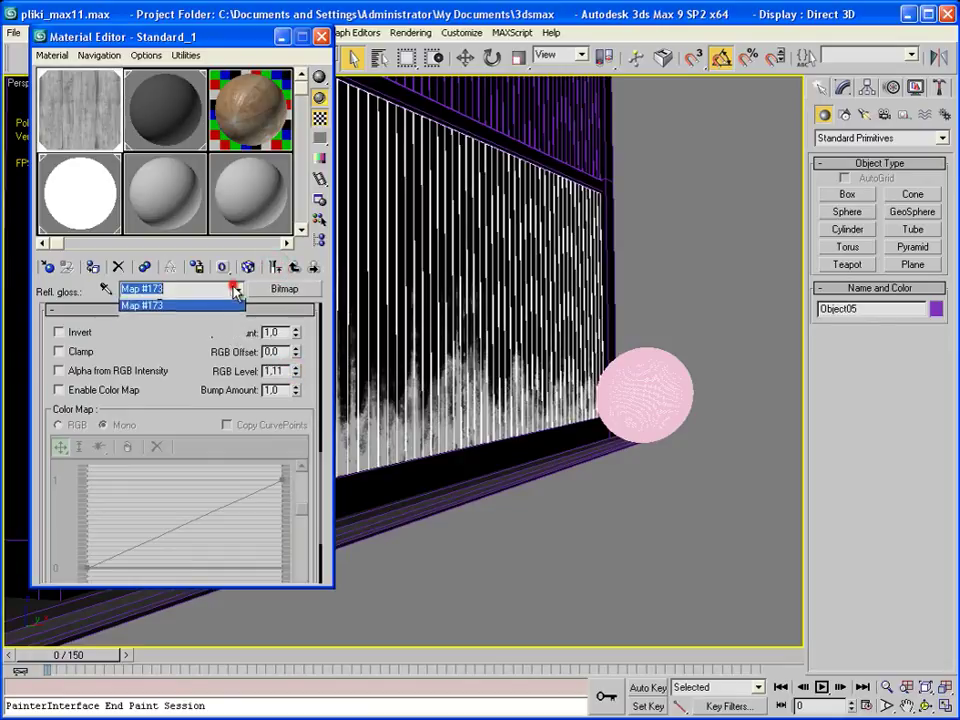
pyautogui.click(218, 314)
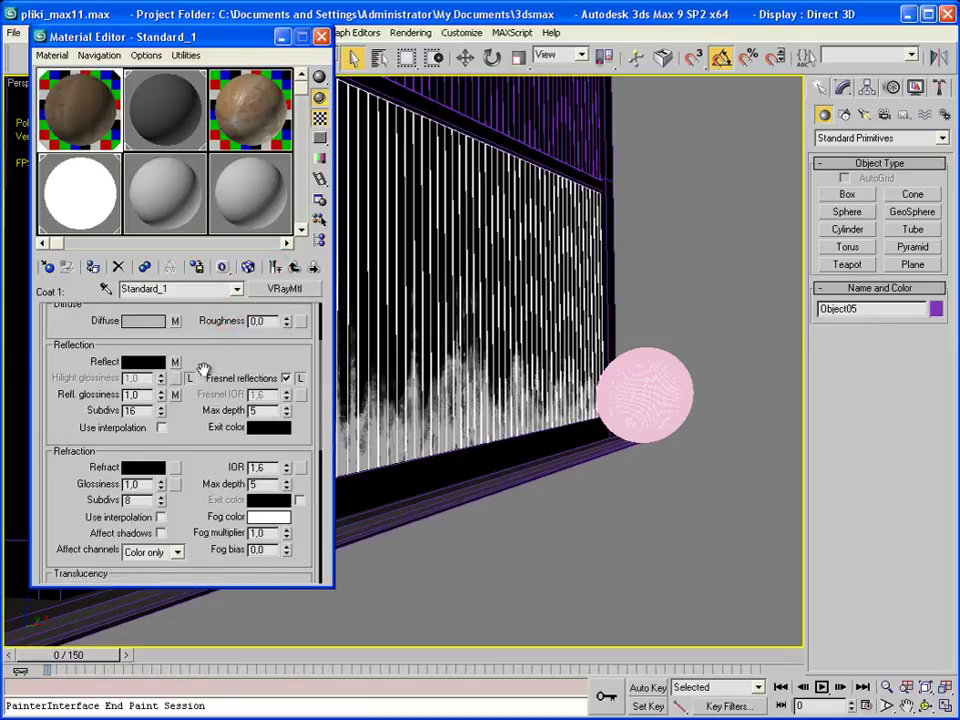
# Copy the map_bump.jpg map into Coat 1's Bump slot at amount 15 and close the Material Editor.
pyautogui.moveTo(187, 441); pyautogui.dragTo(197, 358)
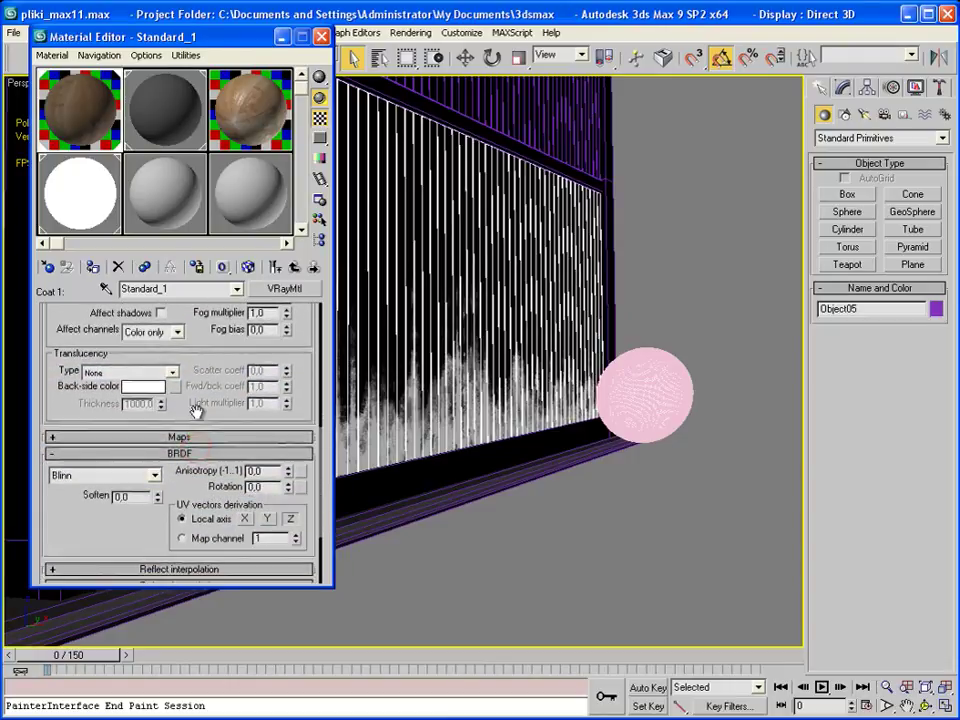
pyautogui.click(199, 443)
pyautogui.moveTo(253, 364); pyautogui.dragTo(208, 517)
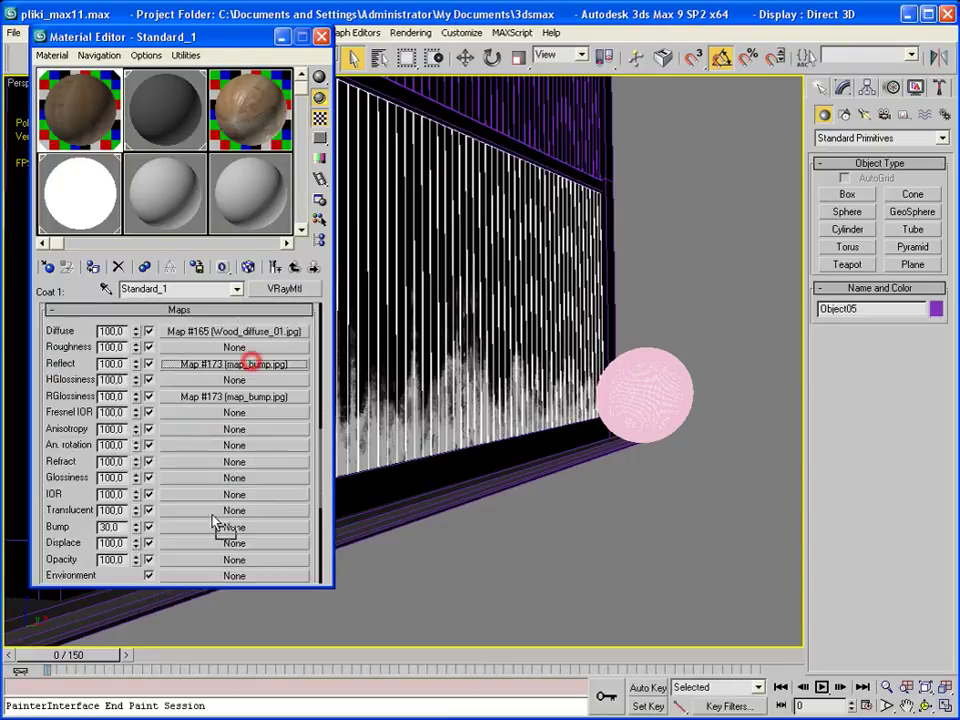
pyautogui.click(144, 362)
pyautogui.doubleClick(110, 527)
pyautogui.write('15')
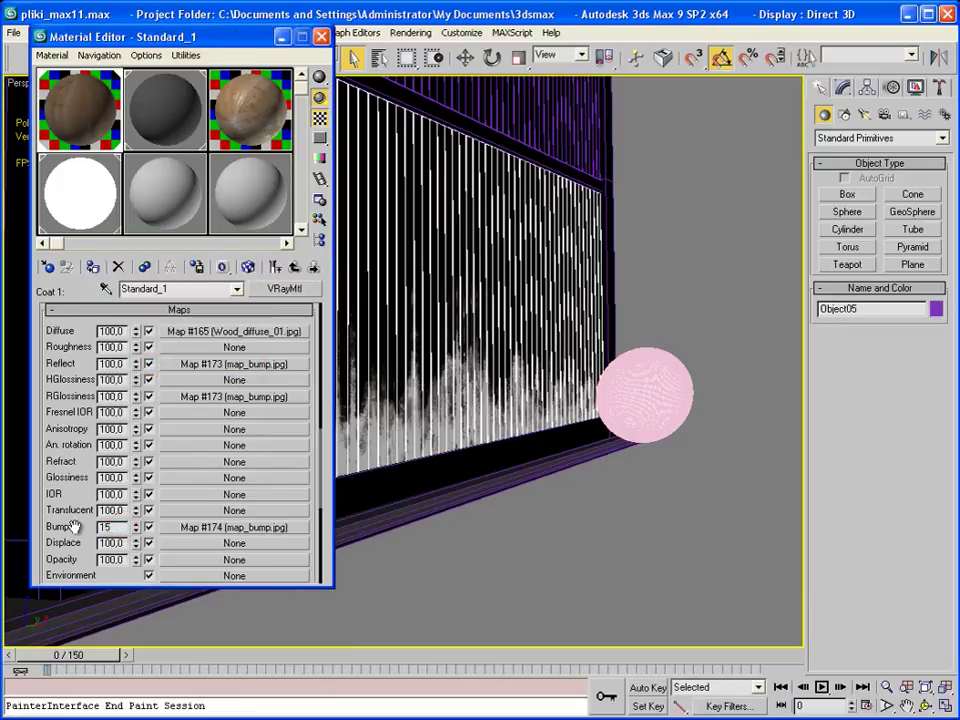
pyautogui.write('m')
pyautogui.click(885, 686)
# Region-render the wall beside the sphere and view the result at 200%.
pyautogui.moveTo(543, 470)
pyautogui.mouseDown()
pyautogui.moveTo(543, 441)
pyautogui.moveTo(440, 440)
pyautogui.mouseUp()
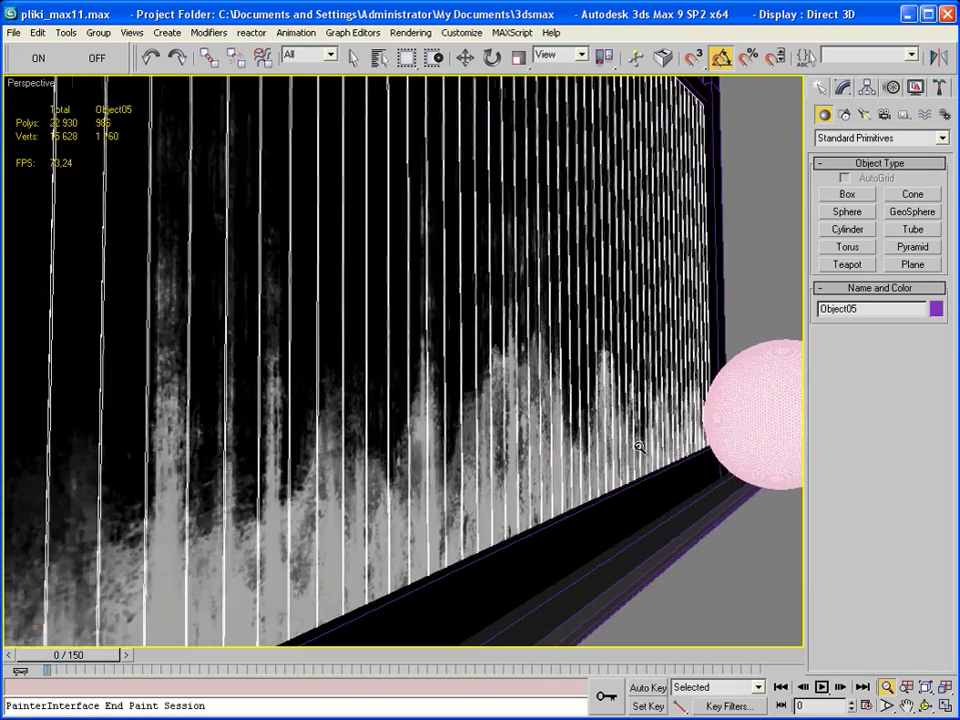
pyautogui.moveTo(640, 56); pyautogui.dragTo(373, 56)
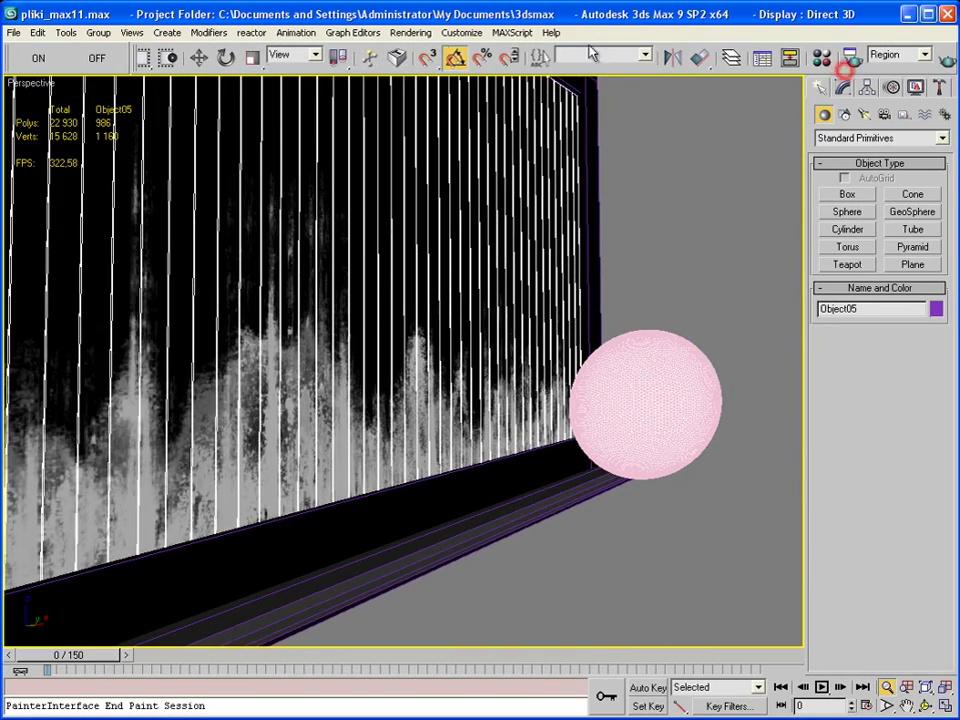
pyautogui.click(944, 56)
pyautogui.moveTo(617, 422); pyautogui.dragTo(621, 450)
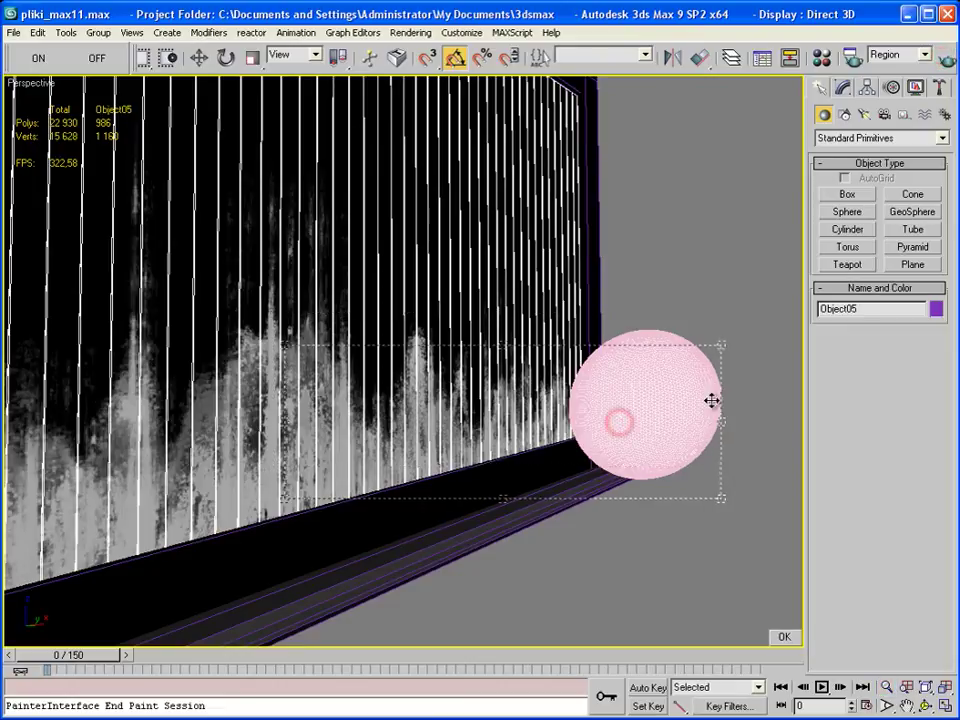
pyautogui.moveTo(724, 341); pyautogui.dragTo(716, 284)
pyautogui.moveTo(690, 336); pyautogui.dragTo(621, 336)
pyautogui.click(780, 638)
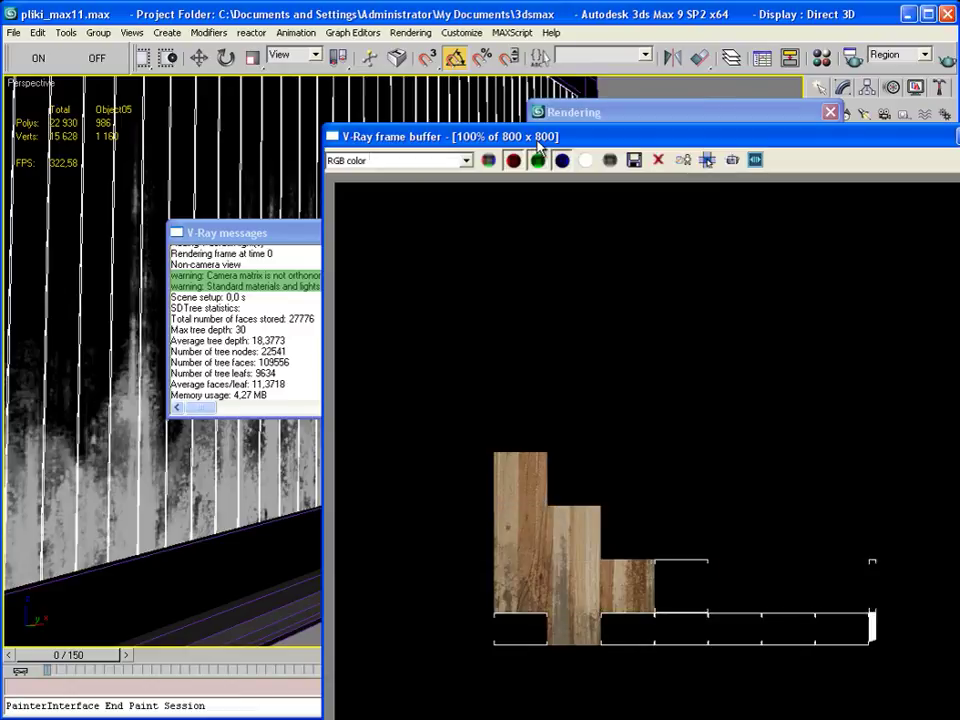
pyautogui.keyDown('ctrl'); pyautogui.click(696, 626); pyautogui.keyUp('ctrl')
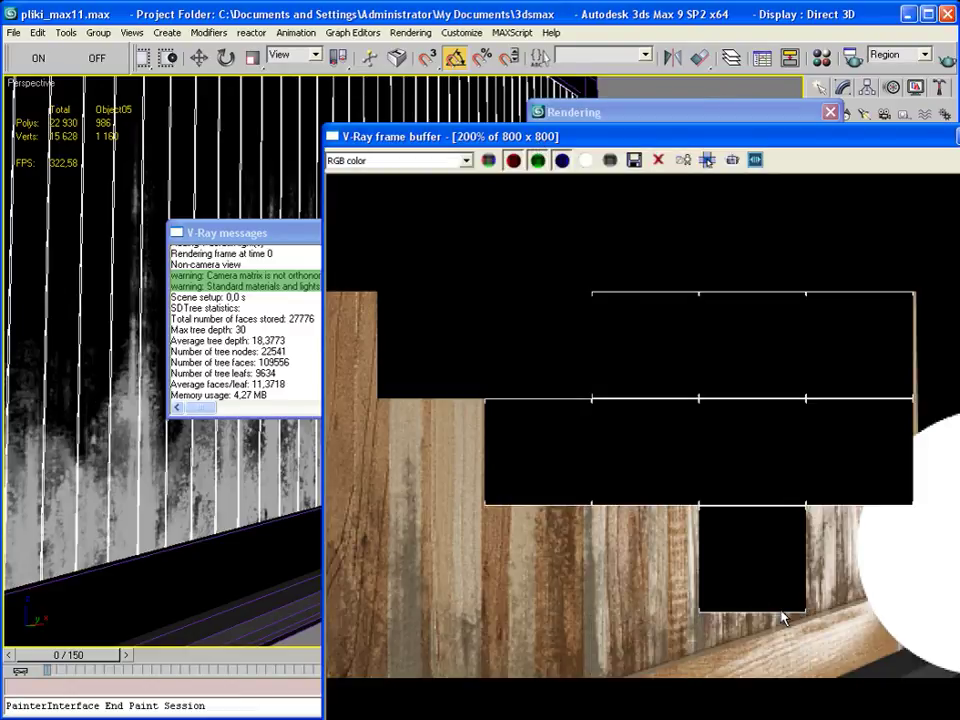